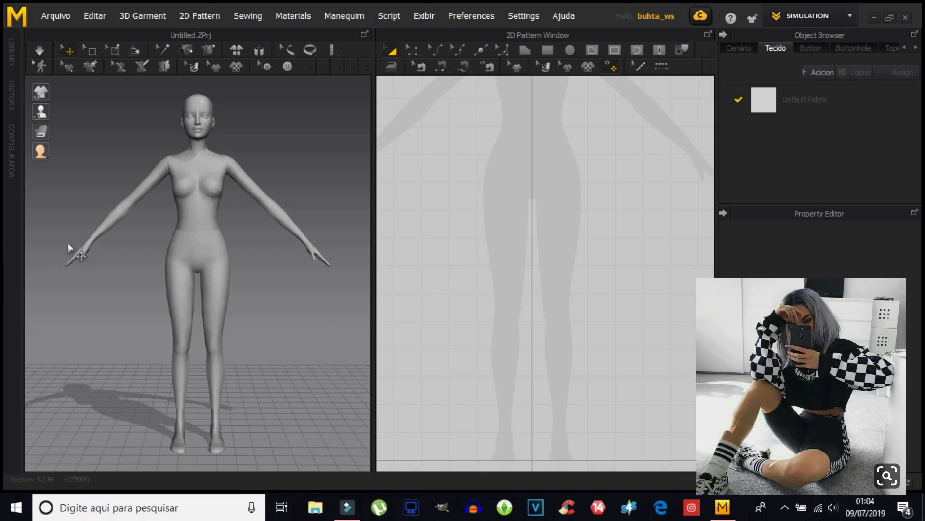
# Select the Polygon tool in the 2D Pattern Window toolbar.
pyautogui.click(520, 48)
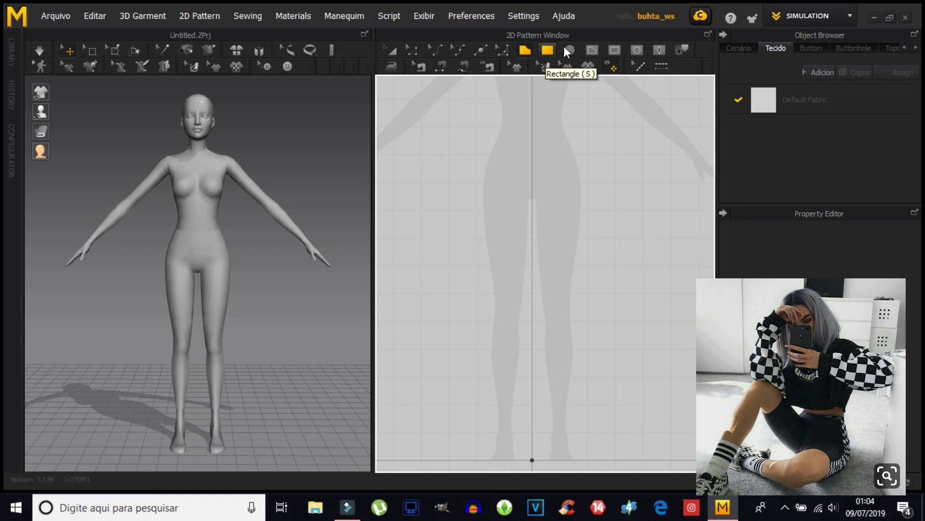
# Draw a tall closed rectangle over the hip and upper thigh, beside the centre line.
pyautogui.click(488, 123)
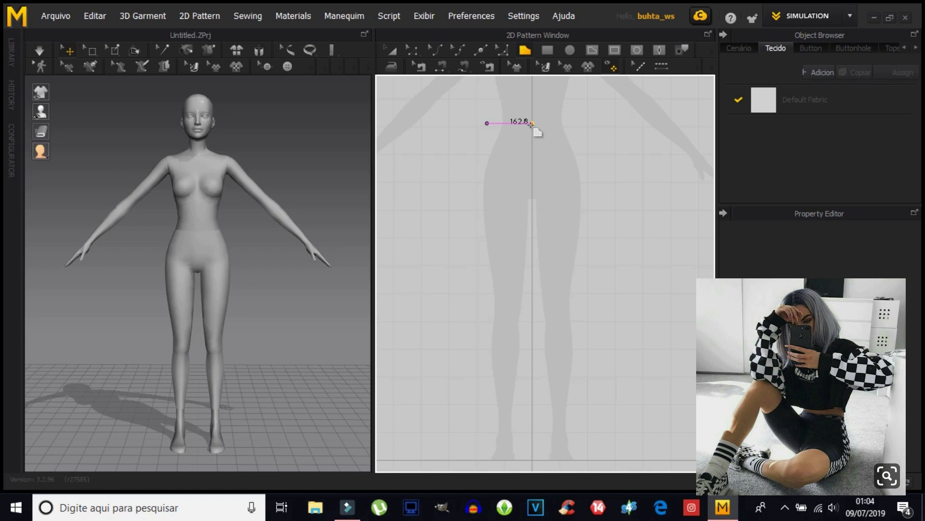
pyautogui.click(531, 123)
pyautogui.doubleClick(530, 254)
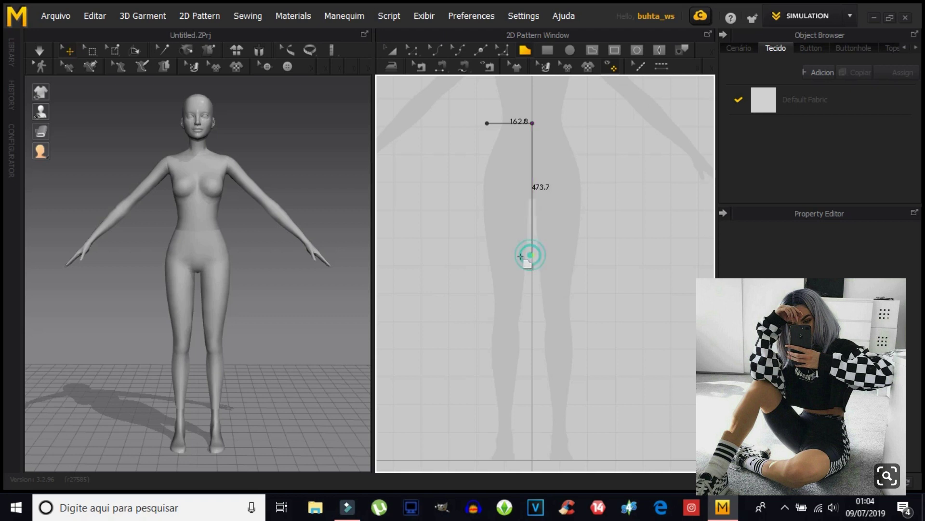
pyautogui.click(476, 254)
pyautogui.click(476, 124)
pyautogui.click(487, 123)
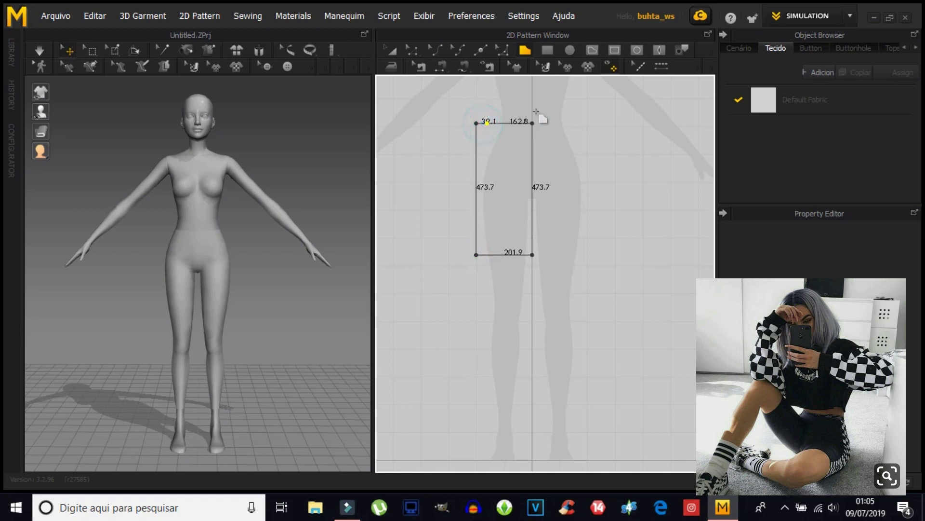
pyautogui.click(482, 54)
# Select the new panel and show its transform box.
pyautogui.click(482, 53)
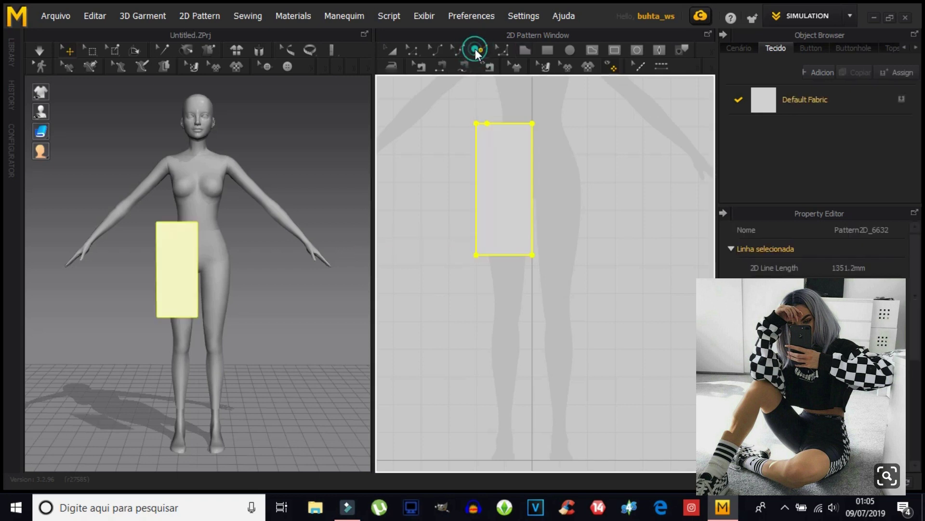
pyautogui.click(487, 120)
pyautogui.click(486, 120)
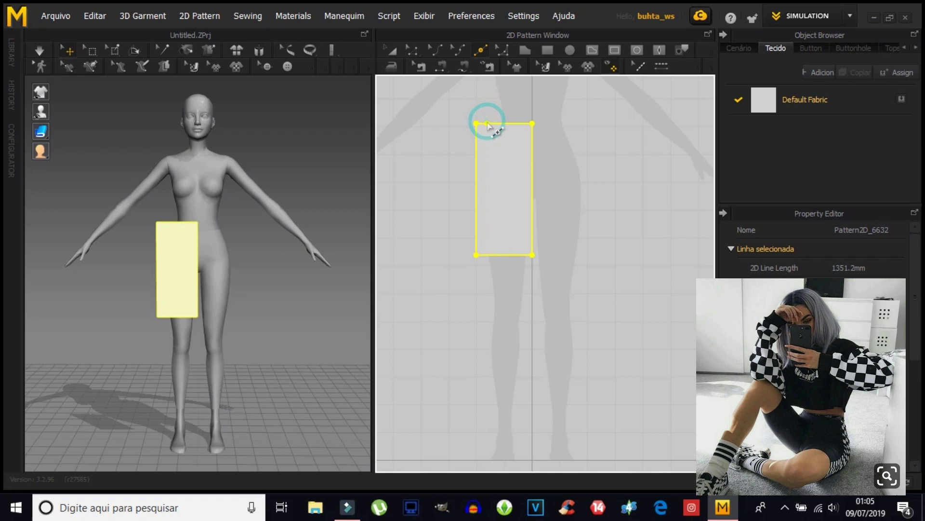
pyautogui.click(490, 109)
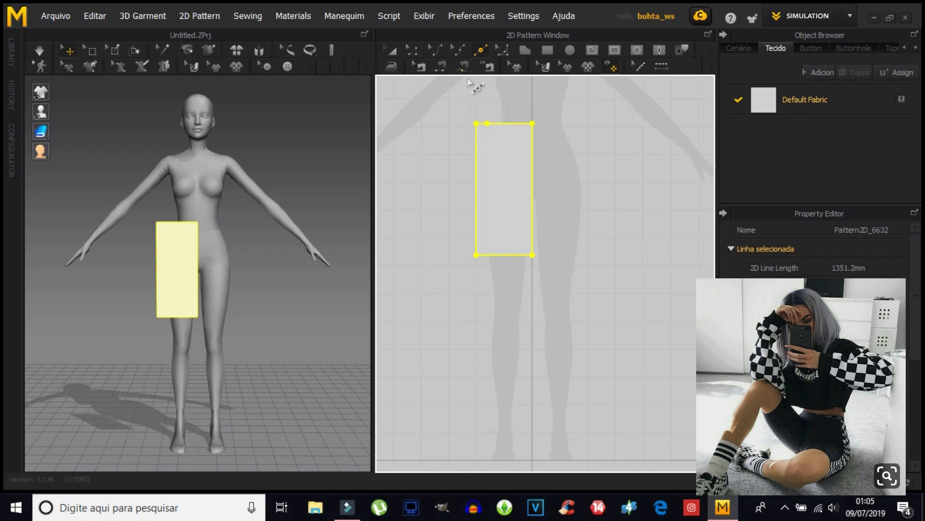
pyautogui.click(393, 51)
# Add a point partway down the panel's inner edge.
pyautogui.click(413, 50)
pyautogui.click(487, 124)
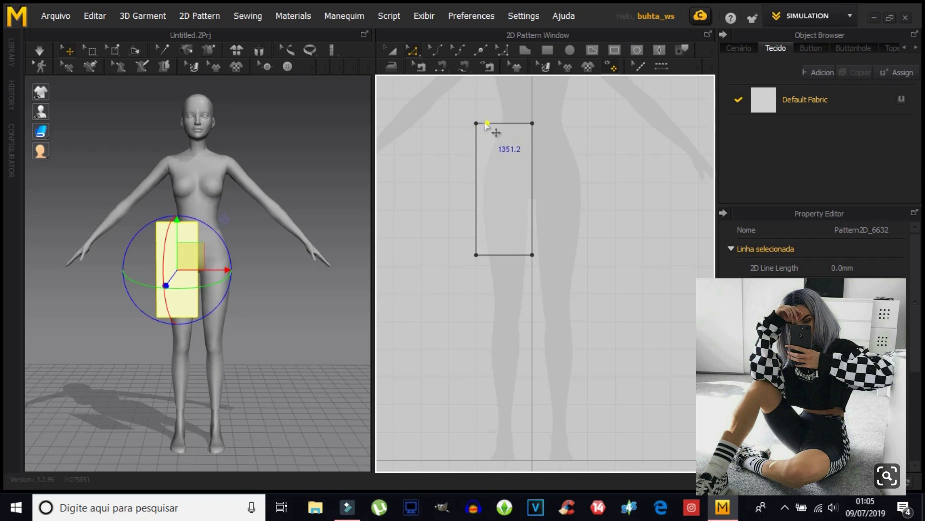
pyautogui.rightClick(480, 123)
pyautogui.click(507, 130)
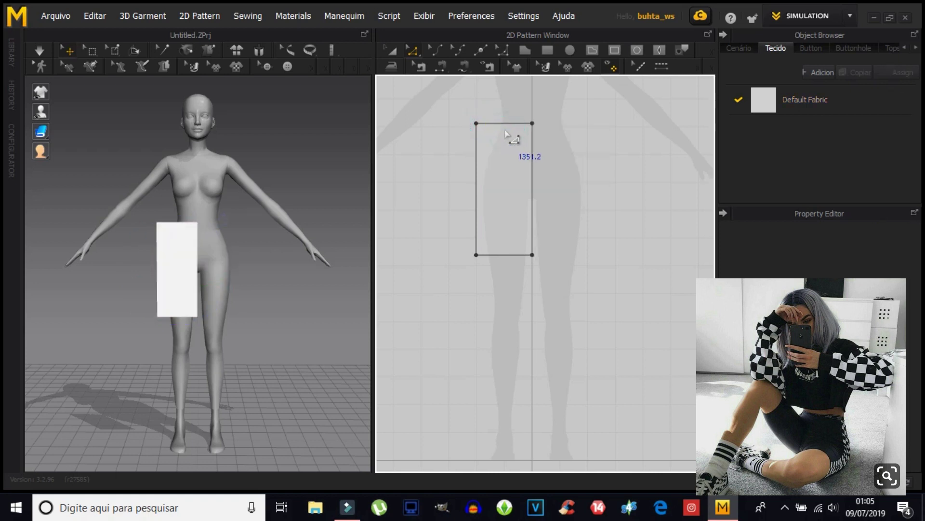
pyautogui.click(480, 50)
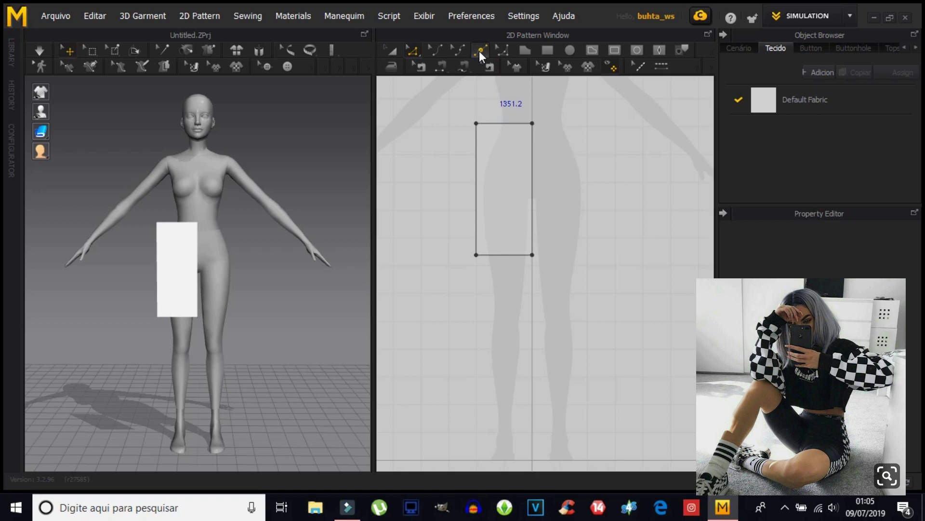
pyautogui.click(532, 168)
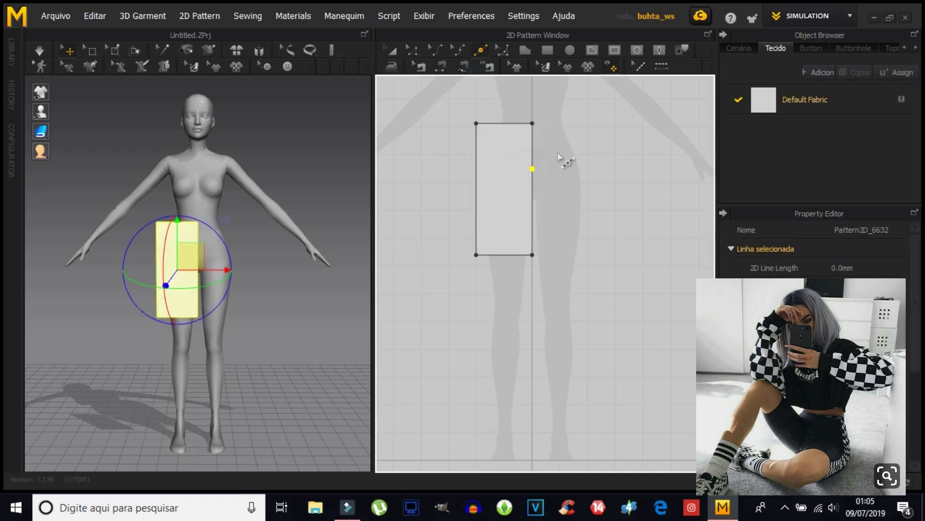
# Bend the upper inner edge into a crotch curve, tuck the corner in, and nudge the panel left.
pyautogui.click(437, 51)
pyautogui.moveTo(533, 144); pyautogui.dragTo(523, 145)
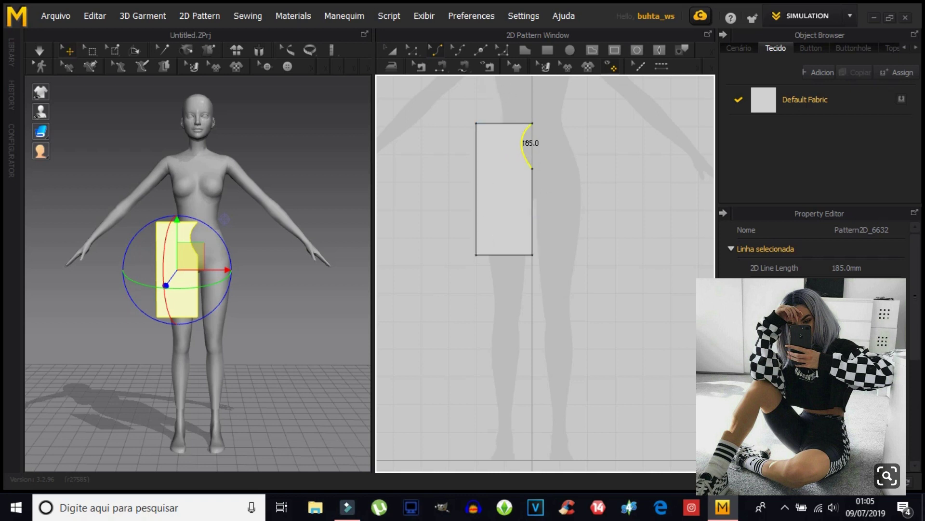
pyautogui.click(411, 50)
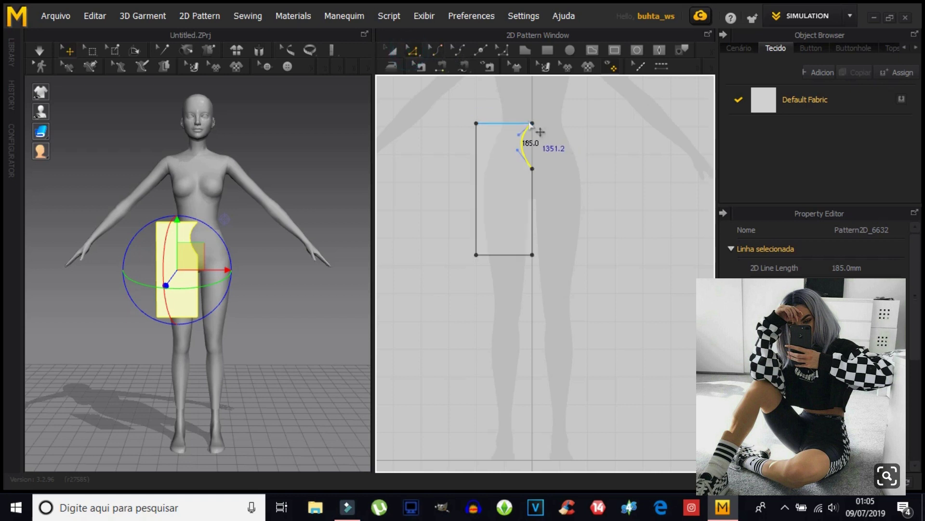
pyautogui.click(530, 123)
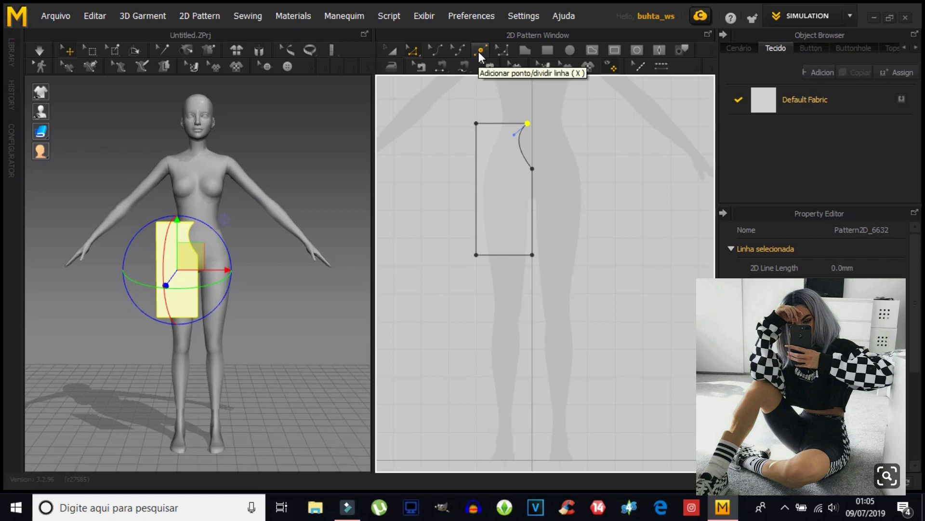
pyautogui.click(392, 50)
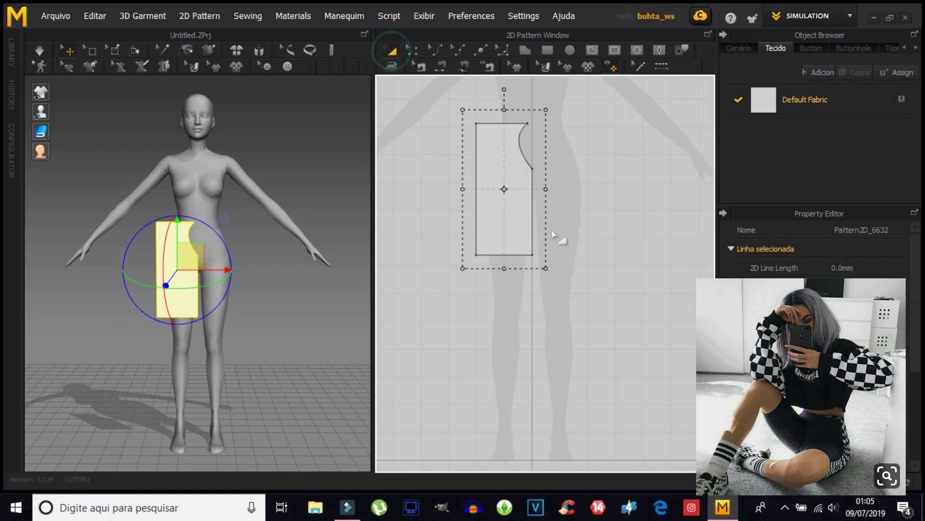
pyautogui.moveTo(506, 161); pyautogui.dragTo(502, 172)
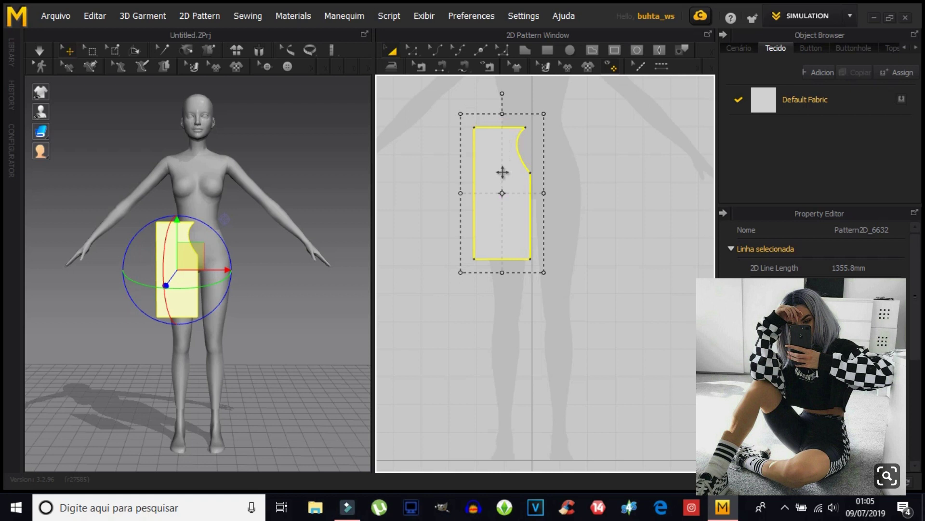
pyautogui.click(689, 182)
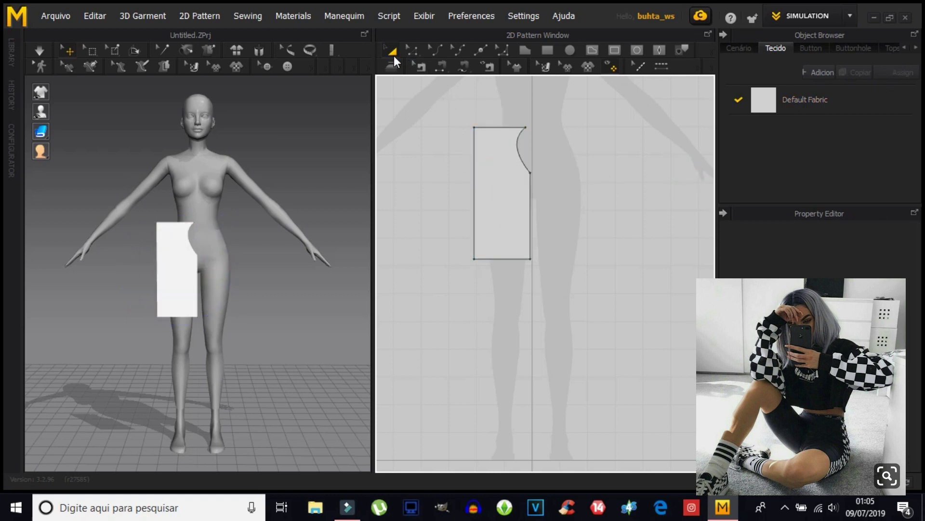
# Create a Symmetric Pattern (with Sewing) copy and place it beside the original panel.
pyautogui.click(501, 181)
pyautogui.rightClick(502, 181)
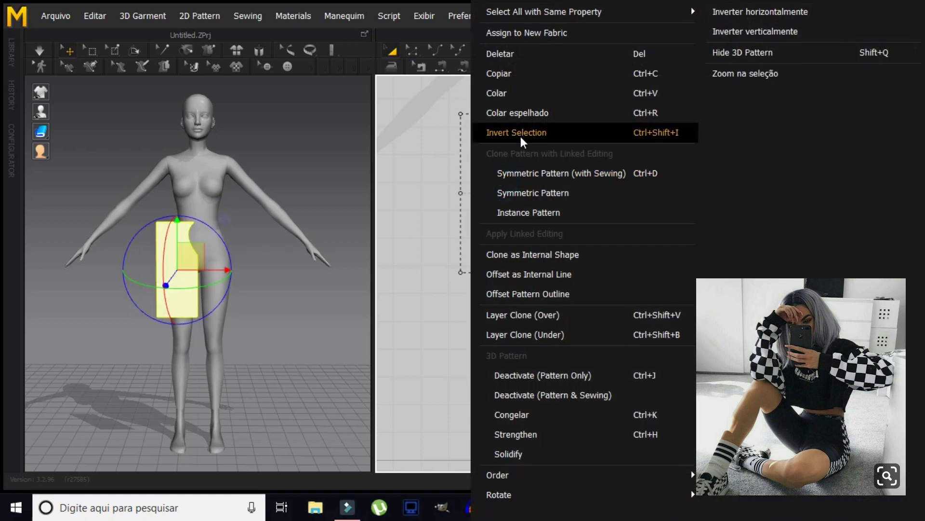
pyautogui.click(528, 174)
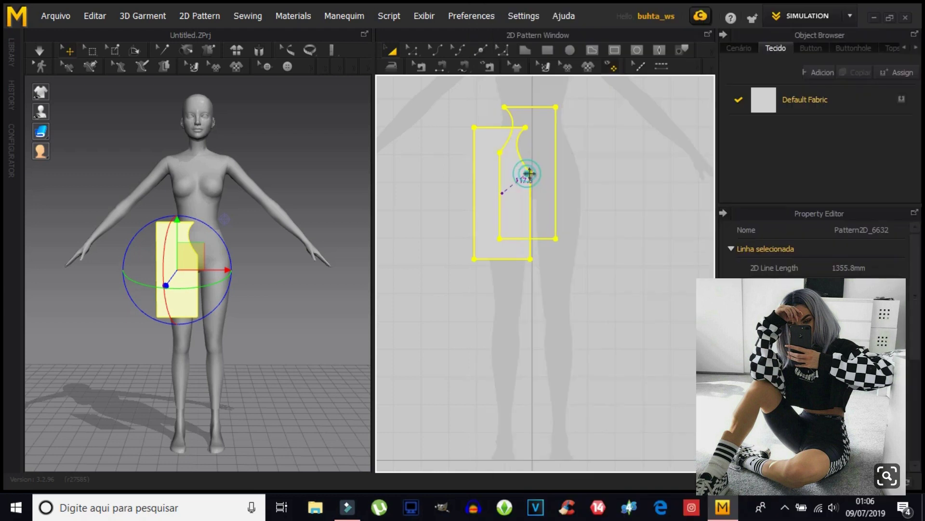
pyautogui.click(567, 193)
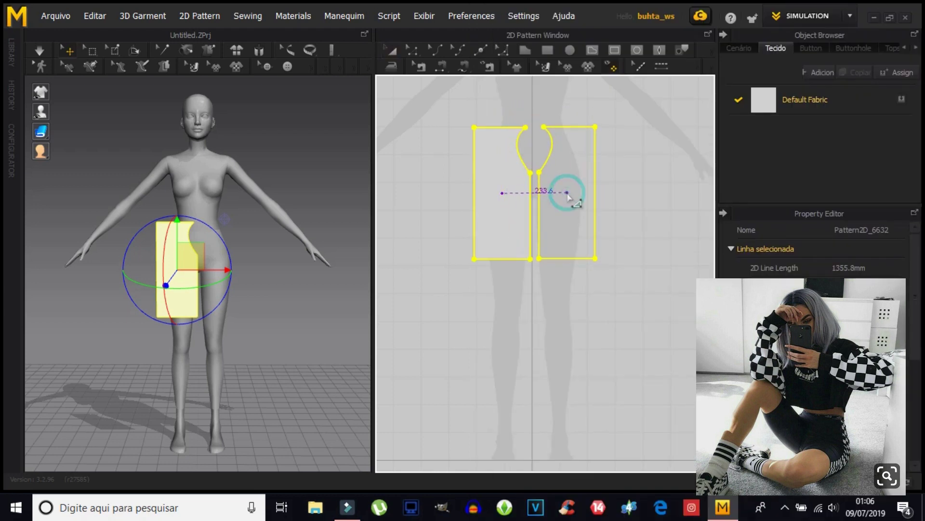
pyautogui.click(515, 185)
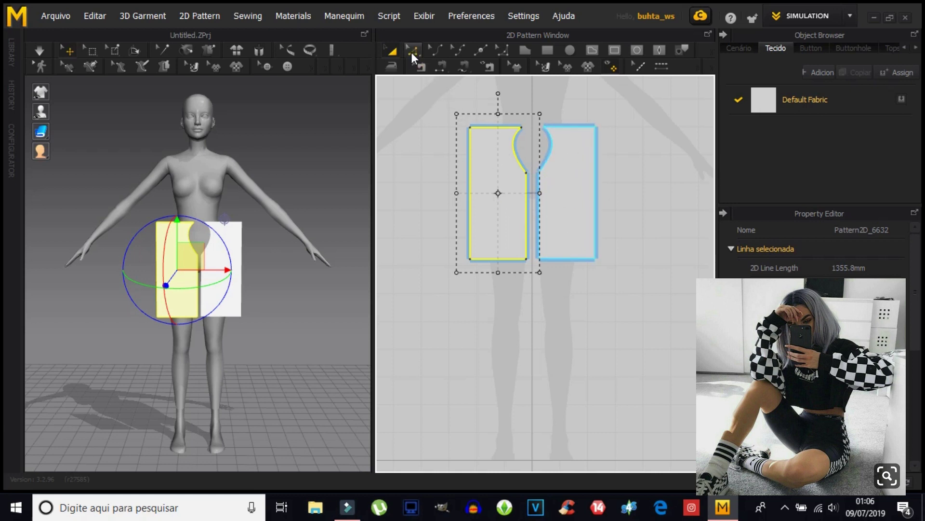
pyautogui.click(520, 52)
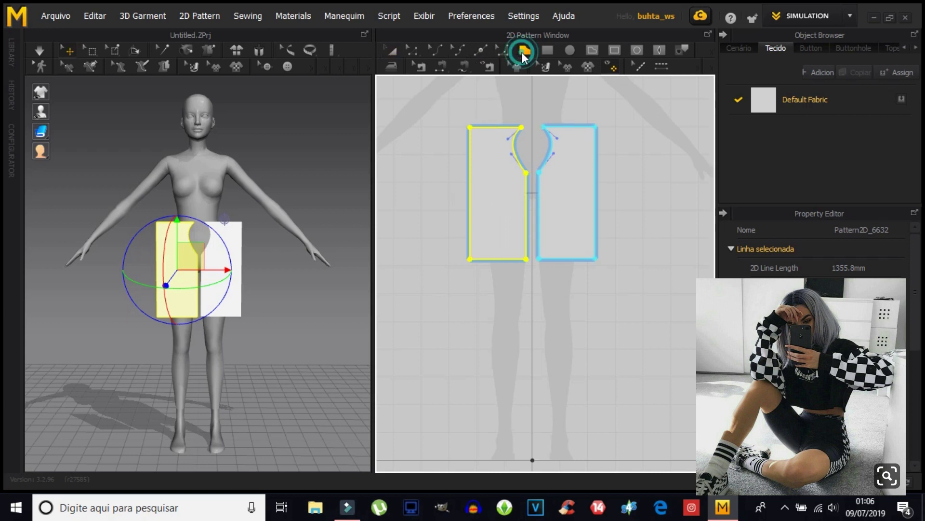
pyautogui.click(395, 52)
# Copy both front panels and paste the pair to the right.
pyautogui.moveTo(613, 278); pyautogui.dragTo(454, 123)
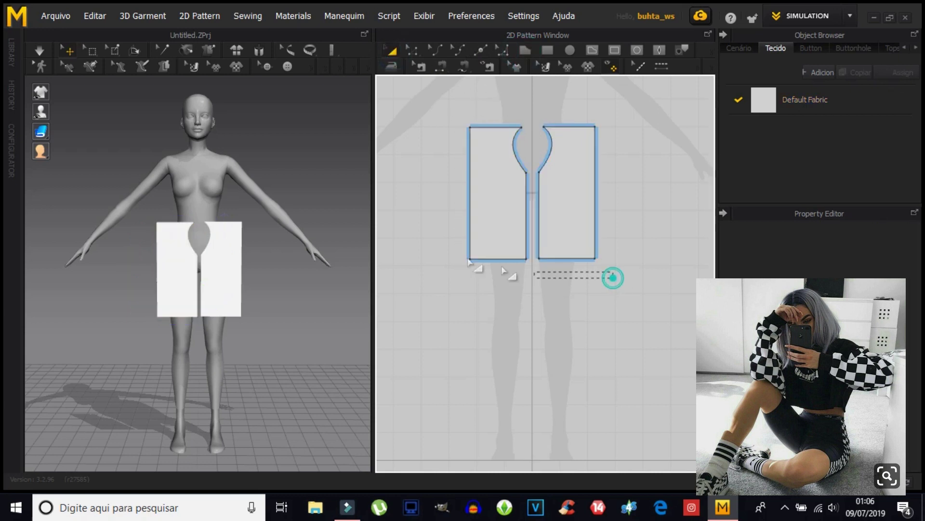
pyautogui.rightClick(502, 157)
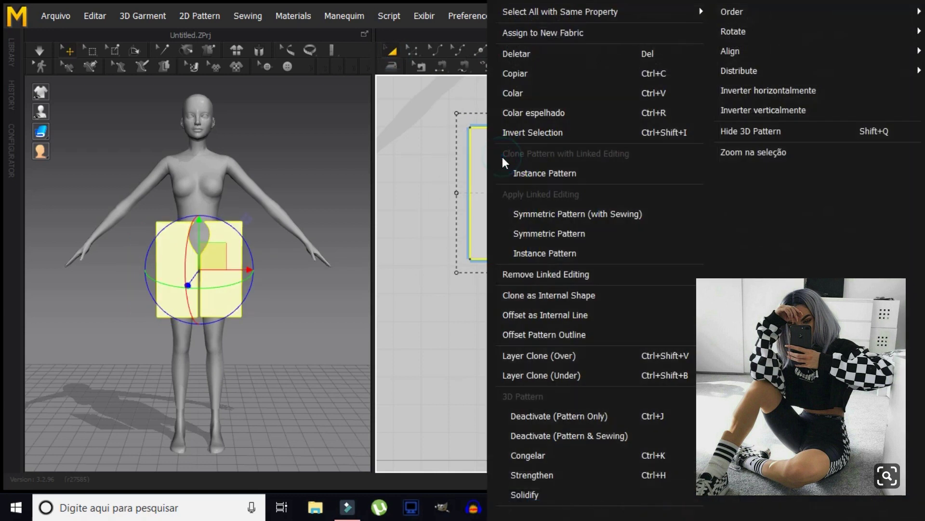
pyautogui.click(532, 75)
pyautogui.rightClick(558, 294)
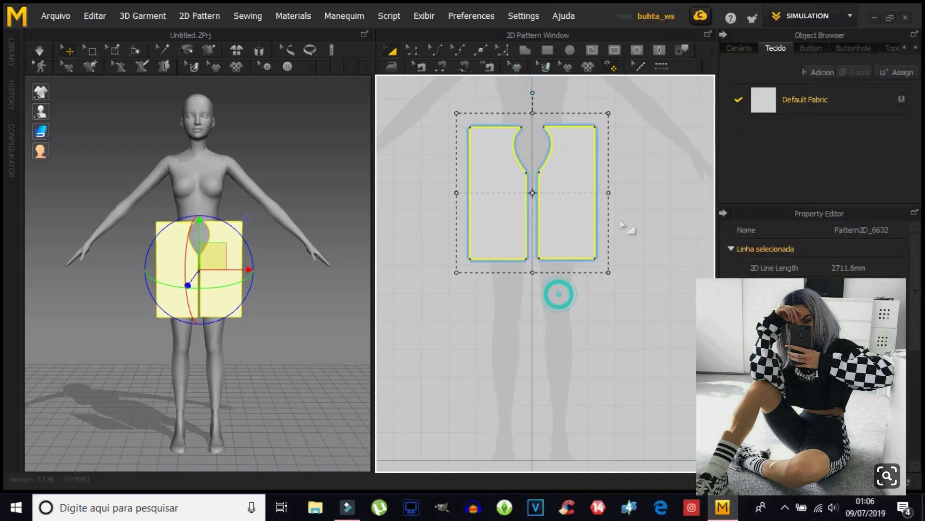
pyautogui.click(584, 12)
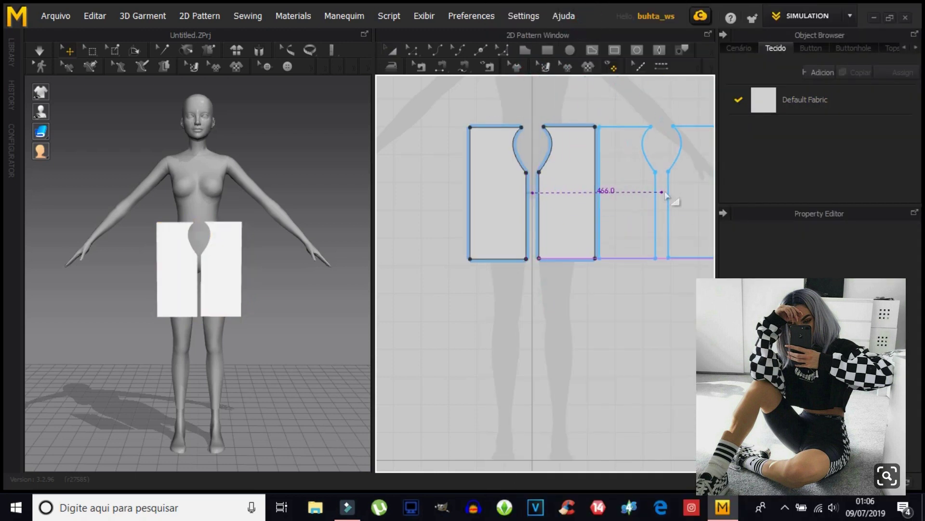
pyautogui.click(672, 195)
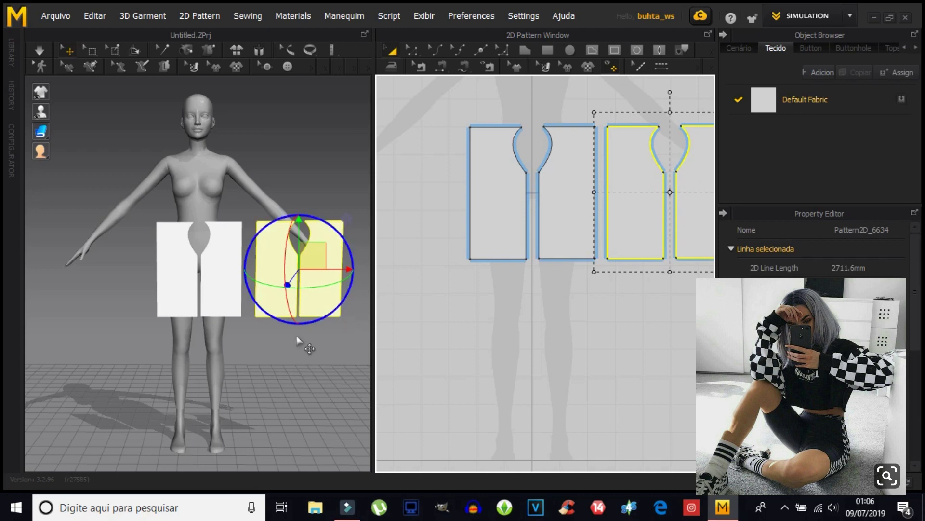
# Move the pasted pair behind the hips, flip their normals, then shift them right and lower.
pyautogui.moveTo(132, 366); pyautogui.dragTo(112, 367, button='right')
pyautogui.moveTo(159, 283)
pyautogui.mouseDown(button='right')
pyautogui.moveTo(283, 341)
pyautogui.moveTo(191, 343)
pyautogui.moveTo(144, 270)
pyautogui.mouseUp(button='right')
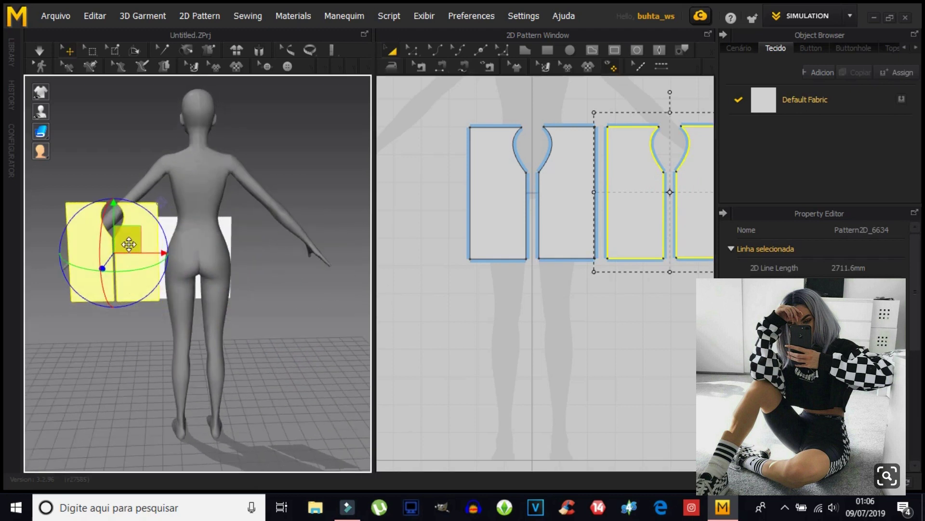
pyautogui.moveTo(130, 243); pyautogui.dragTo(209, 259)
pyautogui.rightClick(209, 258)
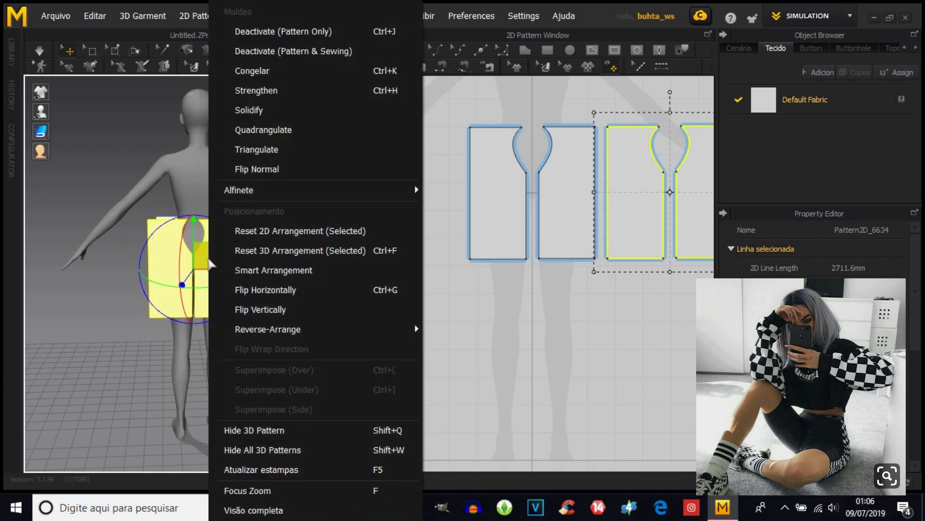
pyautogui.click(285, 172)
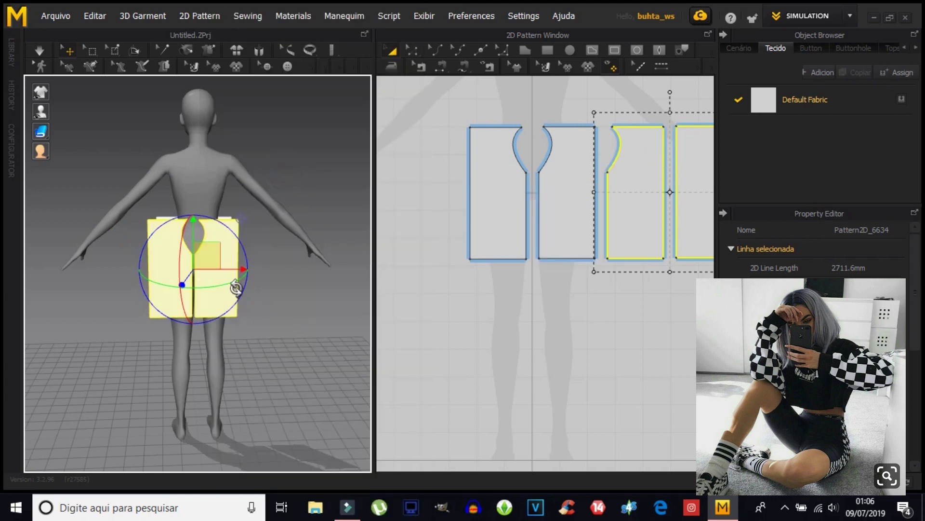
pyautogui.moveTo(212, 259); pyautogui.dragTo(217, 261)
pyautogui.moveTo(303, 258)
pyautogui.mouseDown(button='right')
pyautogui.moveTo(77, 279)
pyautogui.moveTo(275, 291)
pyautogui.mouseUp(button='right')
pyautogui.moveTo(195, 241); pyautogui.dragTo(195, 249)
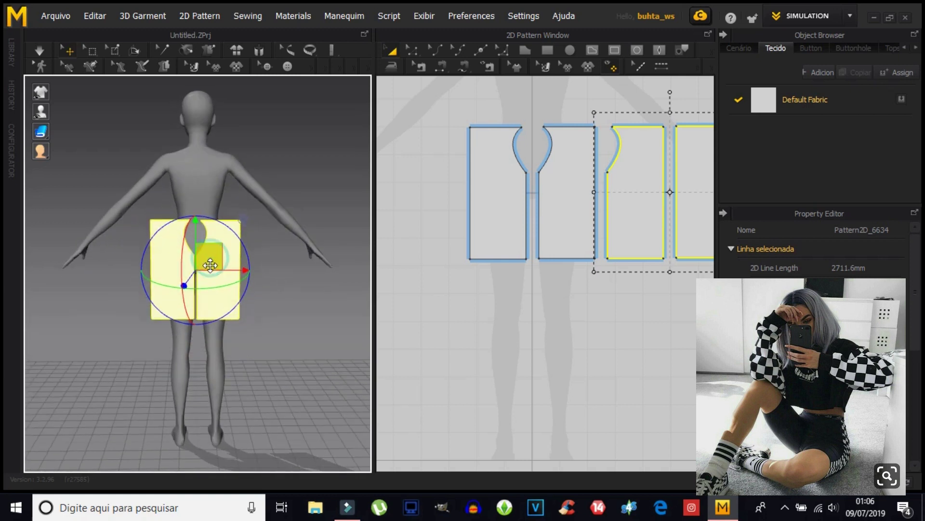
pyautogui.moveTo(306, 282)
pyautogui.mouseDown(button='right')
pyautogui.moveTo(76, 295)
pyautogui.moveTo(28, 277)
pyautogui.mouseUp(button='right')
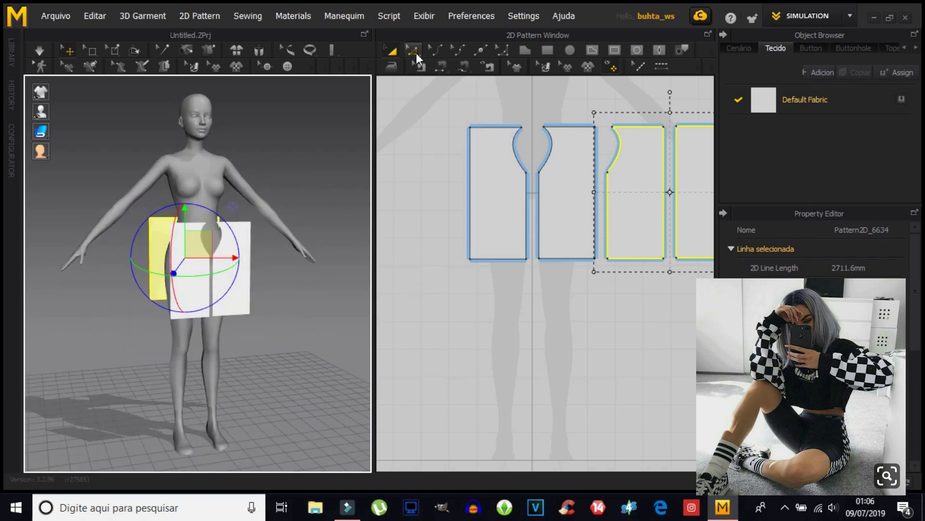
# Sew the first pair's two crotch curves together with Segment Sewing.
pyautogui.click(440, 66)
pyautogui.moveTo(620, 182); pyautogui.dragTo(577, 222, button='right')
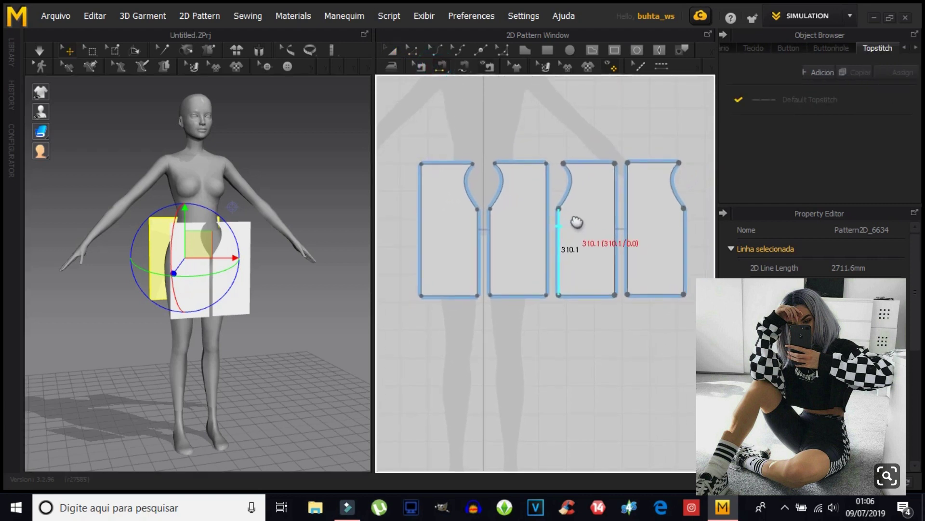
pyautogui.click(469, 177)
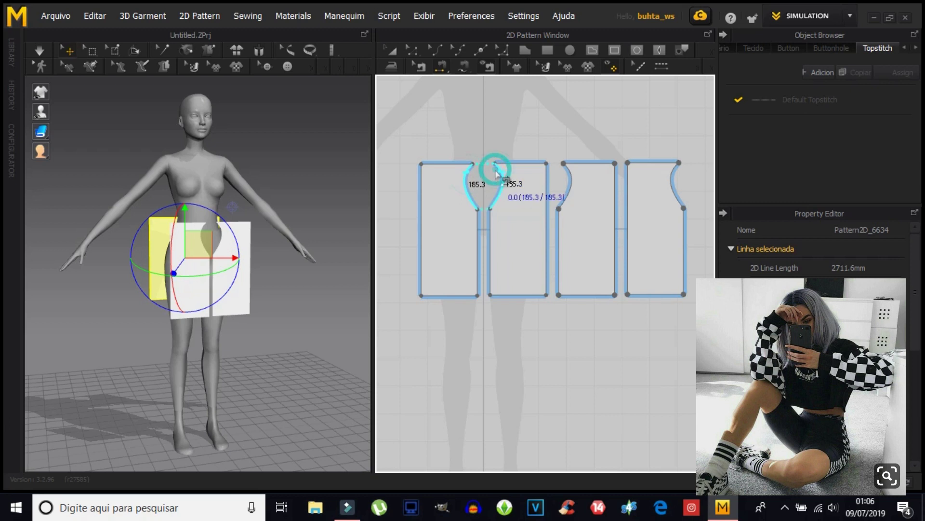
pyautogui.click(496, 171)
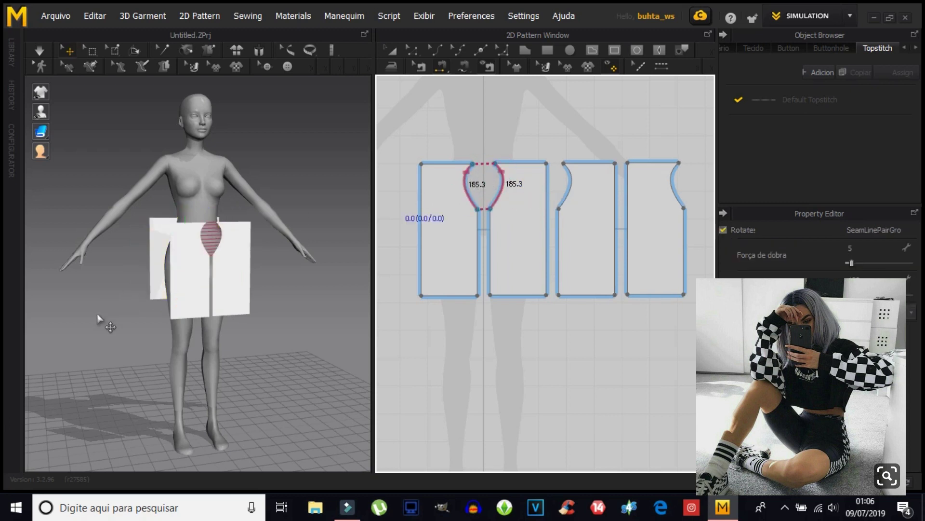
# Move one second-pair panel further right to space the pair apart.
pyautogui.moveTo(145, 306)
pyautogui.mouseDown(button='right')
pyautogui.moveTo(331, 321)
pyautogui.moveTo(197, 323)
pyautogui.mouseUp(button='right')
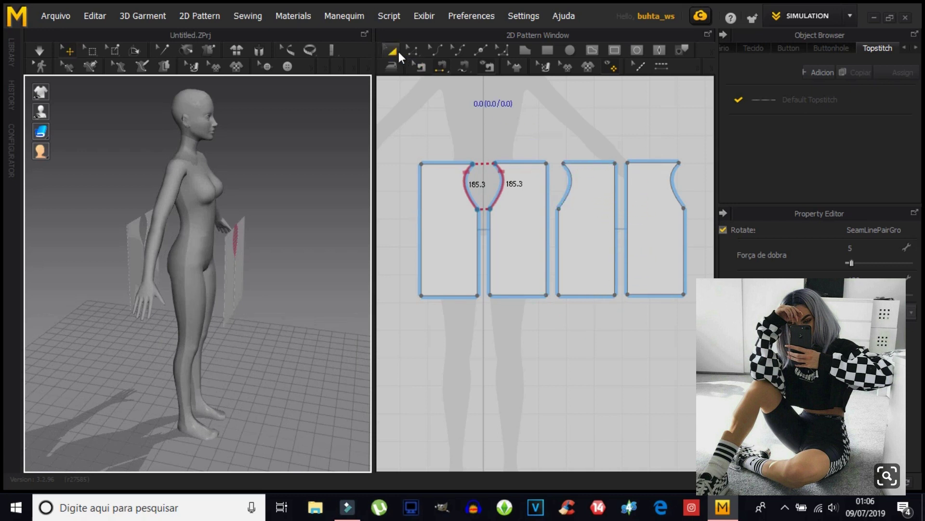
pyautogui.moveTo(115, 327); pyautogui.dragTo(314, 331, button='right')
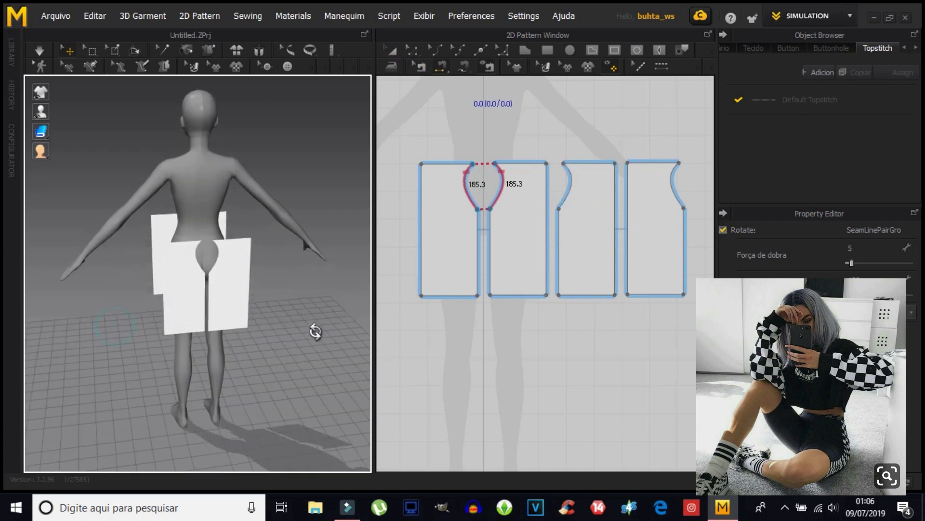
pyautogui.click(395, 50)
pyautogui.hotkey('ctrl', 'a')
pyautogui.scroll(-2, 564, 238)
pyautogui.moveTo(564, 238); pyautogui.dragTo(681, 240)
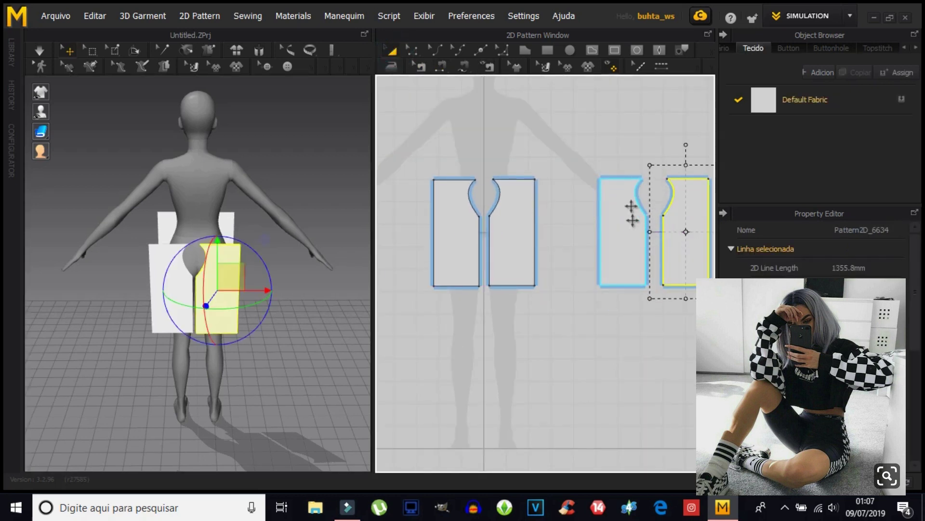
# Sew the second pair's 185.3-long crotch curves together.
pyautogui.click(441, 66)
pyautogui.click(643, 190)
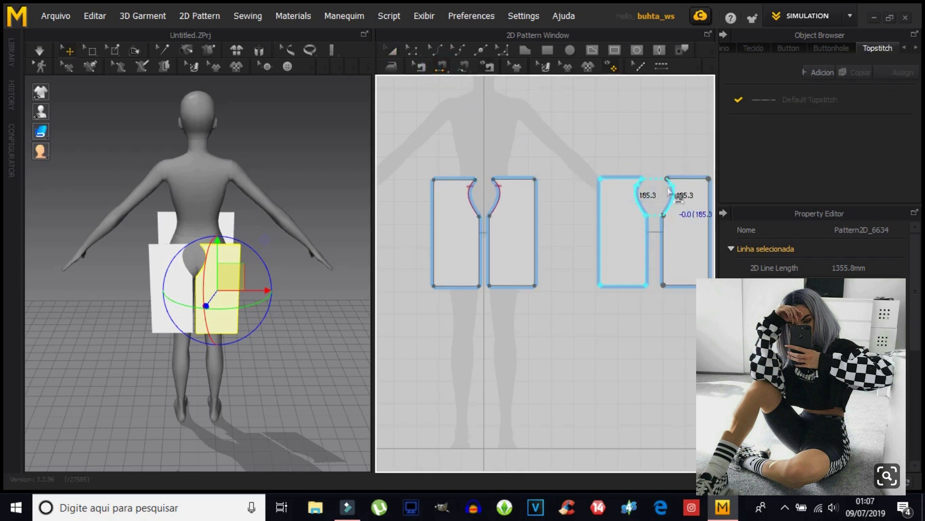
pyautogui.click(669, 185)
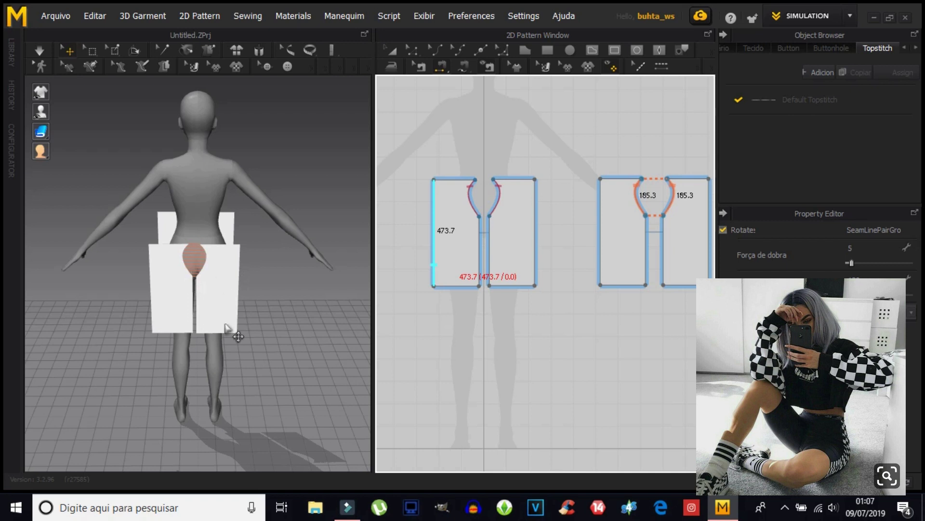
pyautogui.scroll(3, 232, 331)
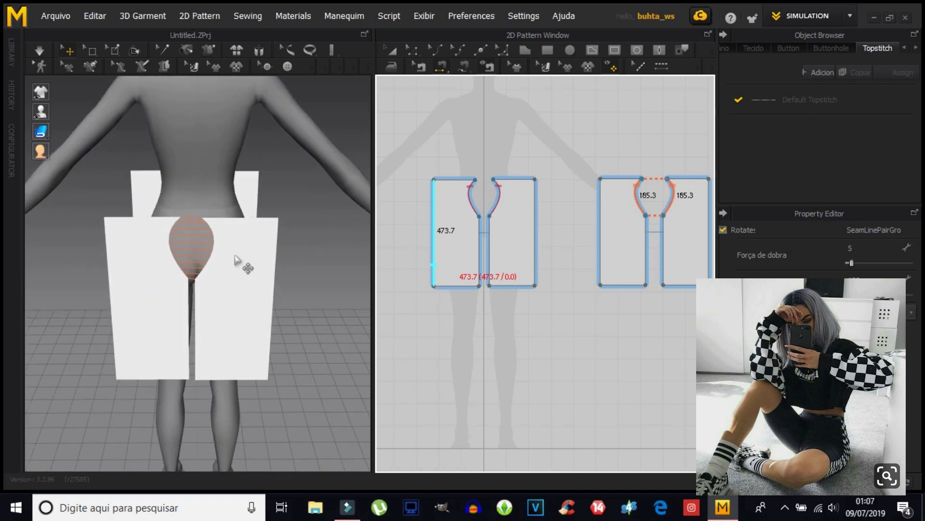
pyautogui.moveTo(183, 288)
pyautogui.mouseDown(button='right')
pyautogui.moveTo(295, 260)
pyautogui.moveTo(117, 244)
pyautogui.moveTo(46, 260)
pyautogui.moveTo(164, 165)
pyautogui.mouseUp(button='right')
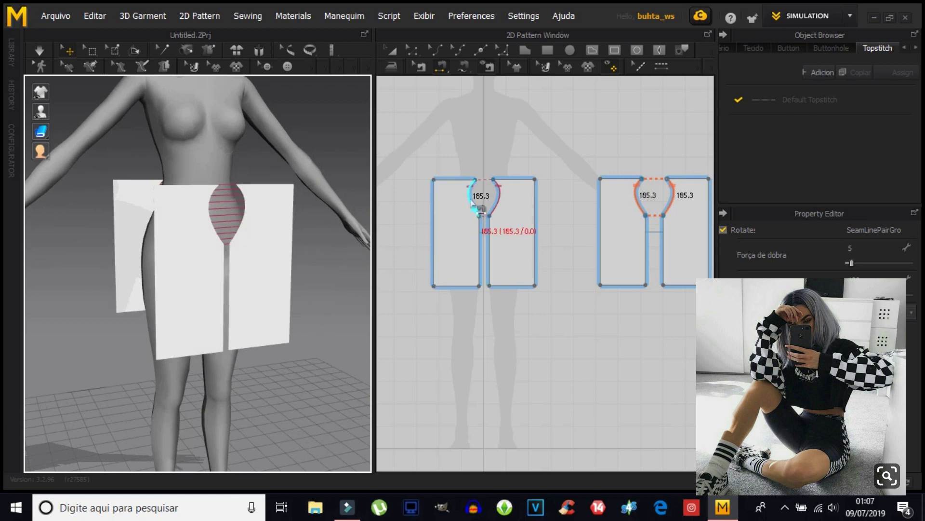
pyautogui.moveTo(345, 327)
pyautogui.mouseDown(button='right')
pyautogui.moveTo(279, 283)
pyautogui.moveTo(140, 269)
pyautogui.moveTo(184, 211)
pyautogui.moveTo(265, 195)
pyautogui.moveTo(318, 290)
pyautogui.moveTo(302, 300)
pyautogui.moveTo(268, 294)
pyautogui.mouseUp(button='right')
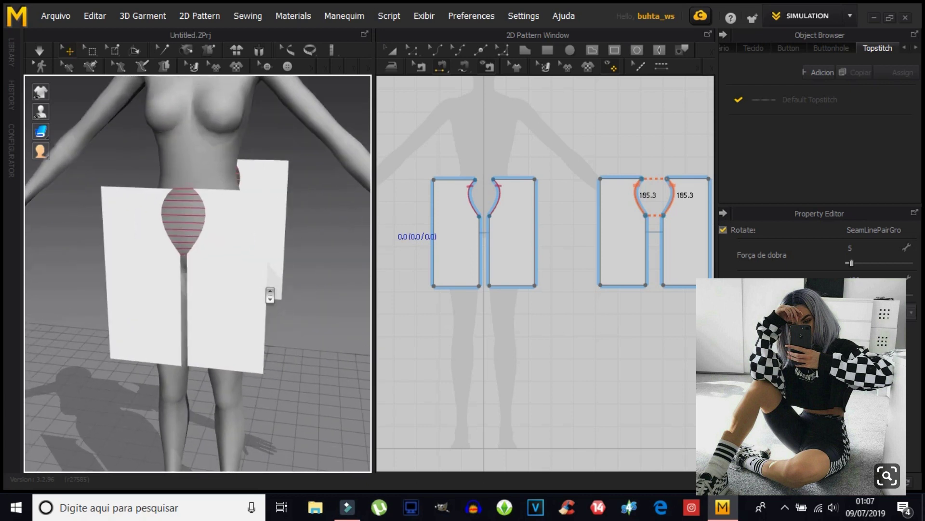
# Sew the left panel's lower inner edge to the second pair's 310.1 edge.
pyautogui.scroll(-2, 269, 294)
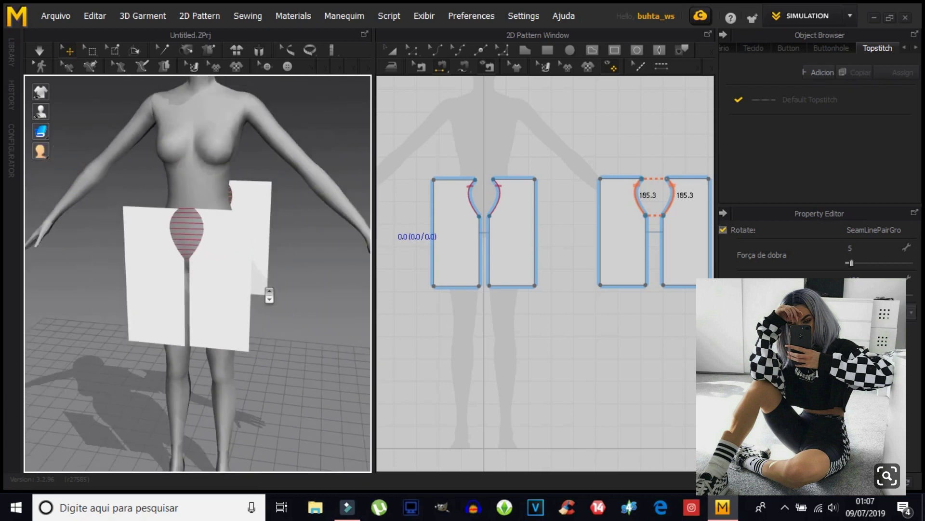
pyautogui.click(477, 227)
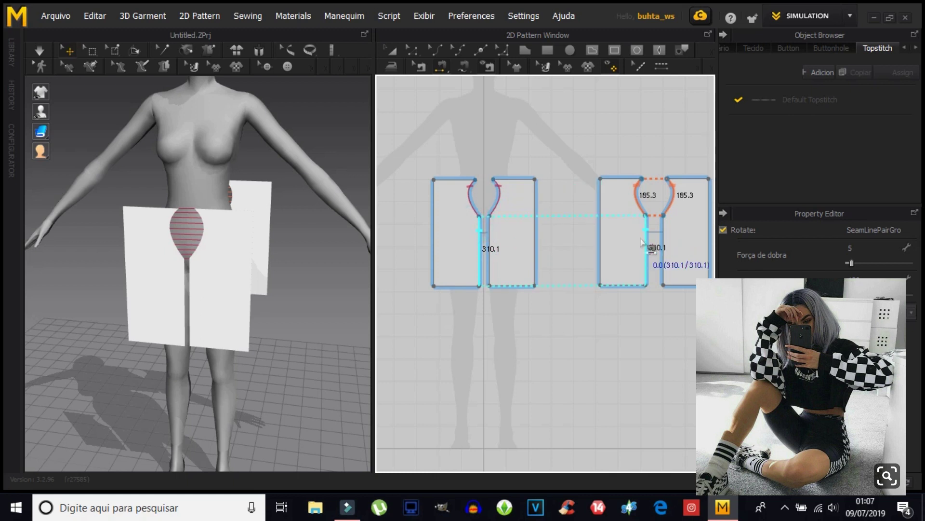
pyautogui.click(657, 247)
pyautogui.moveTo(248, 413)
pyautogui.mouseDown(button='right')
pyautogui.moveTo(231, 306)
pyautogui.moveTo(245, 258)
pyautogui.moveTo(240, 357)
pyautogui.moveTo(150, 368)
pyautogui.mouseUp(button='right')
pyautogui.press('8')
# Move the left panel outward around the avatar and select the surrounding panels in 3D.
pyautogui.moveTo(181, 299)
pyautogui.mouseDown()
pyautogui.moveTo(163, 288)
pyautogui.moveTo(222, 284)
pyautogui.mouseUp()
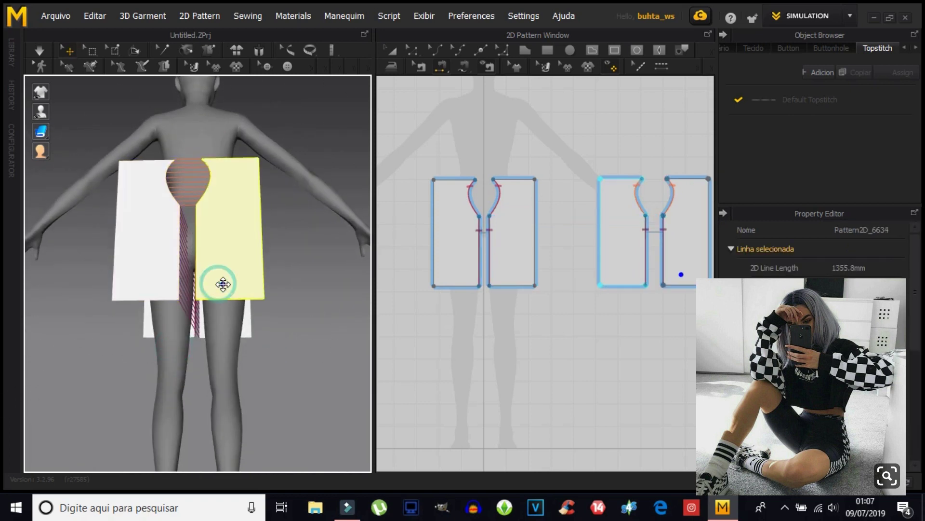
pyautogui.moveTo(203, 398)
pyautogui.mouseDown(button='right')
pyautogui.moveTo(217, 324)
pyautogui.moveTo(184, 300)
pyautogui.mouseUp(button='right')
pyautogui.click(247, 343)
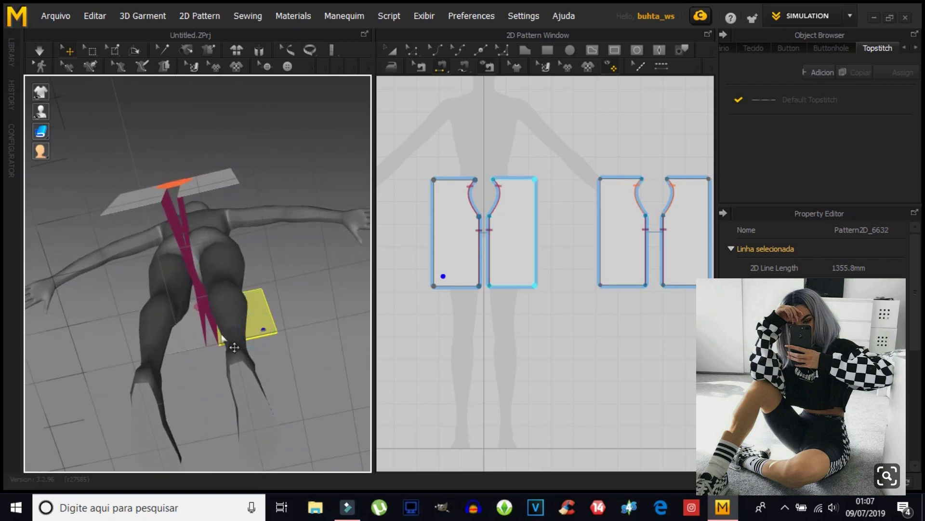
pyautogui.click(181, 345)
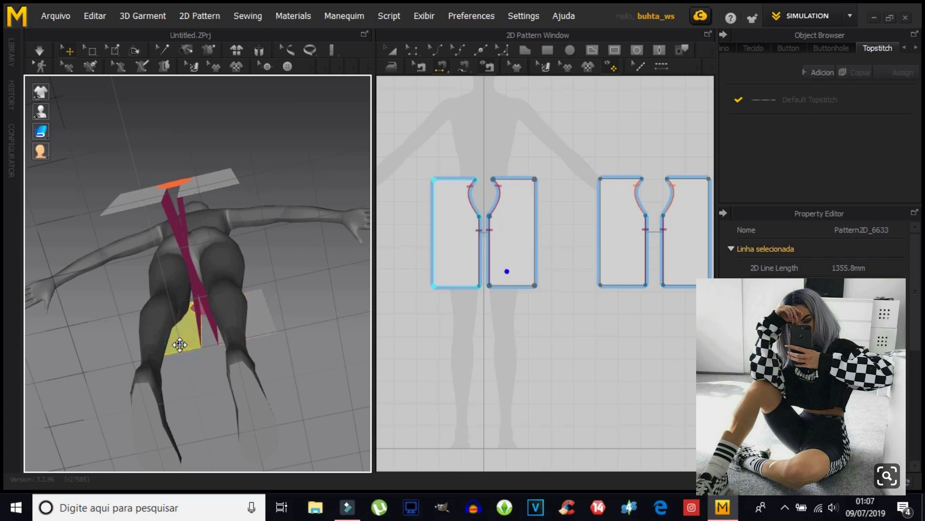
pyautogui.click(220, 188)
pyautogui.moveTo(198, 359); pyautogui.dragTo(203, 352, button='right')
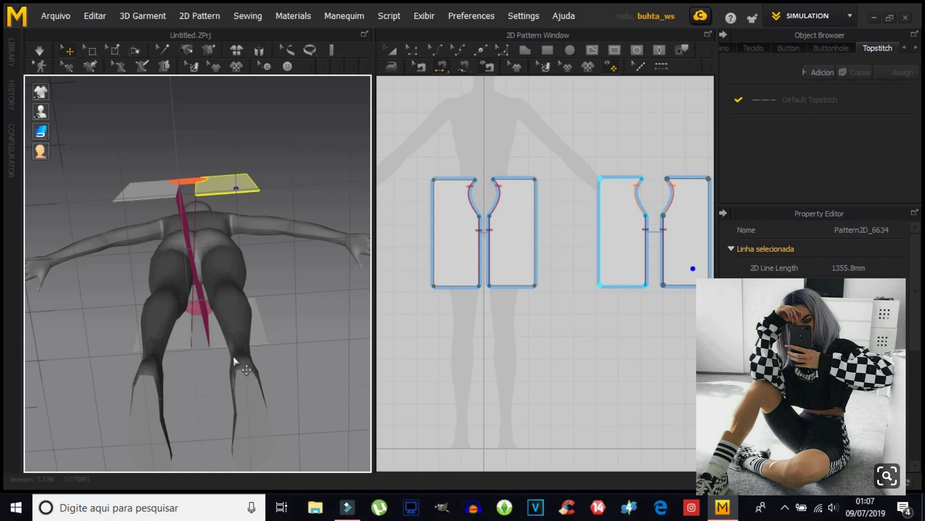
pyautogui.click(423, 68)
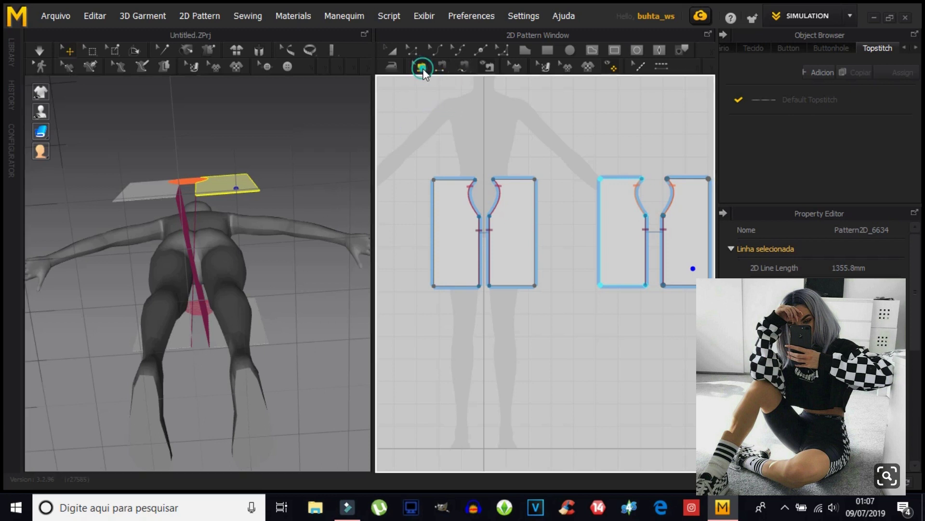
# Delete the existing inner-leg seam.
pyautogui.click(478, 228)
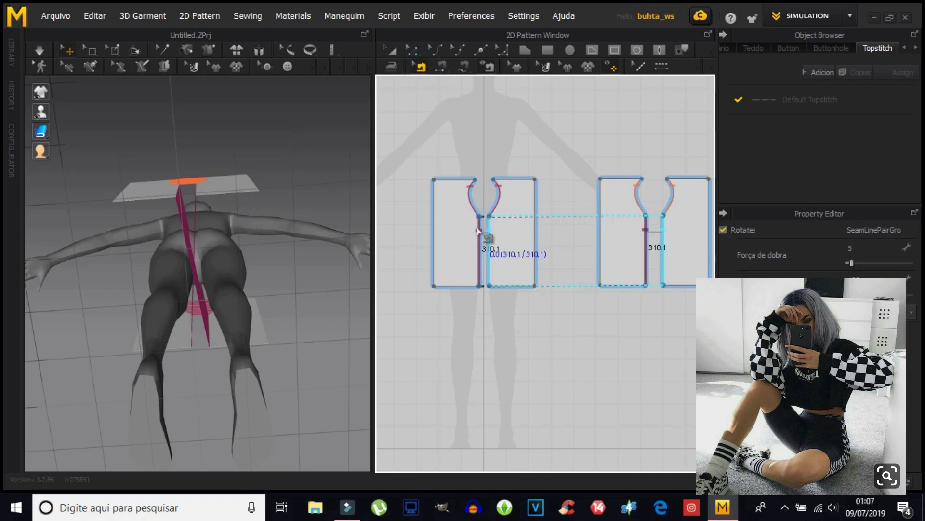
pyautogui.rightClick(478, 229)
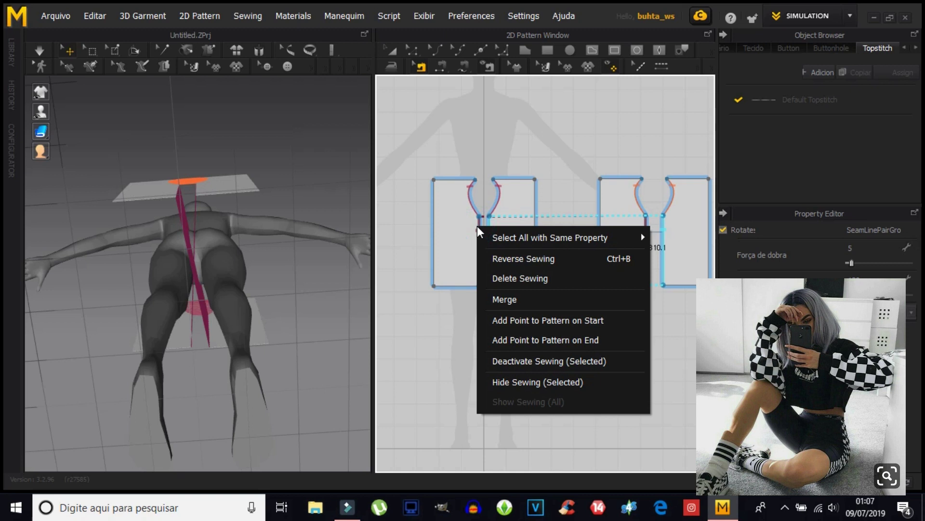
pyautogui.click(513, 279)
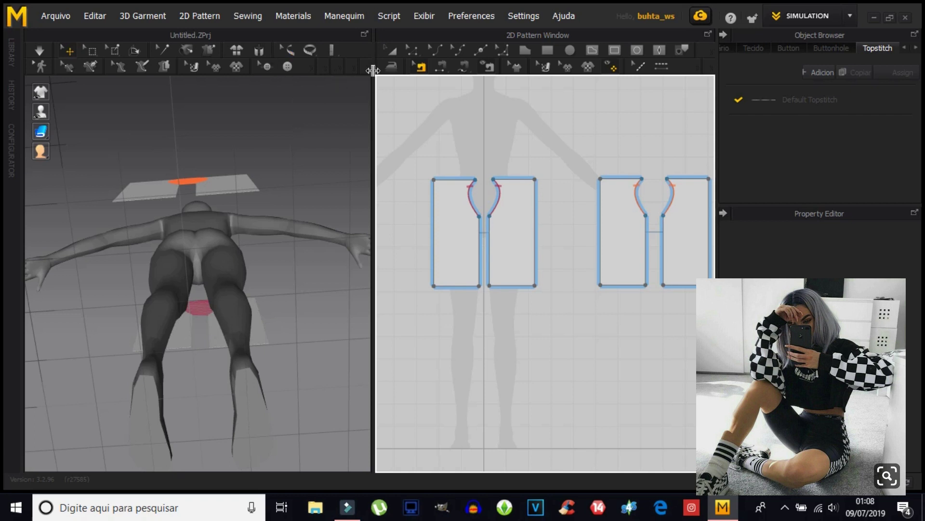
# Re-sew the 310.1 inner-leg seam between a front panel and a back panel.
pyautogui.click(441, 67)
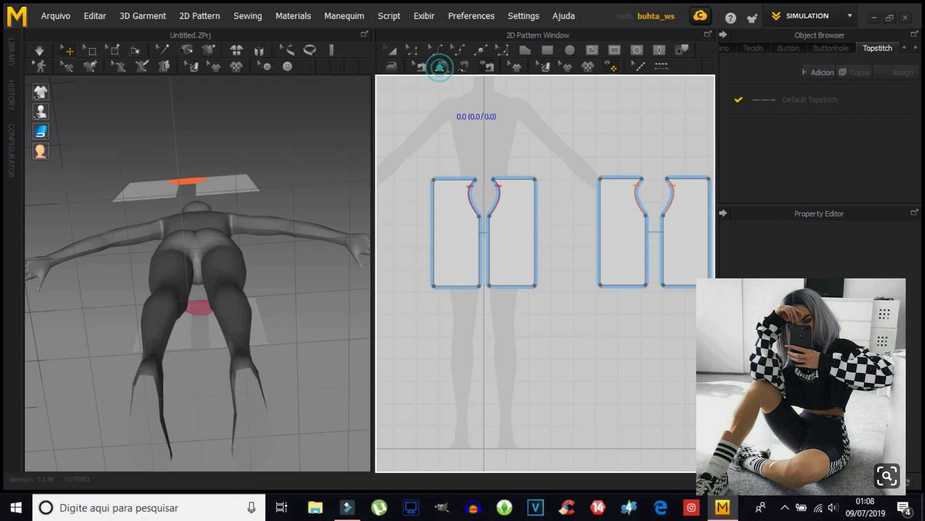
pyautogui.click(473, 228)
pyautogui.click(646, 227)
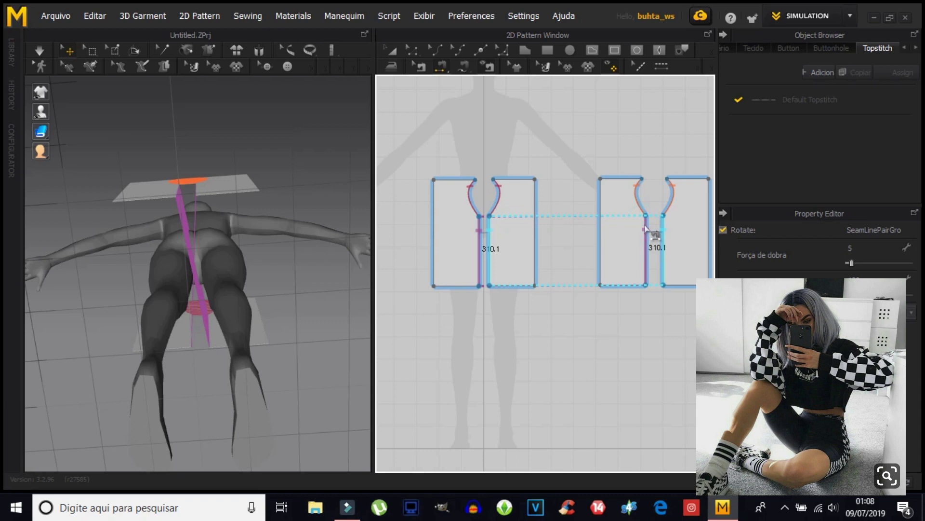
pyautogui.press('Delete')
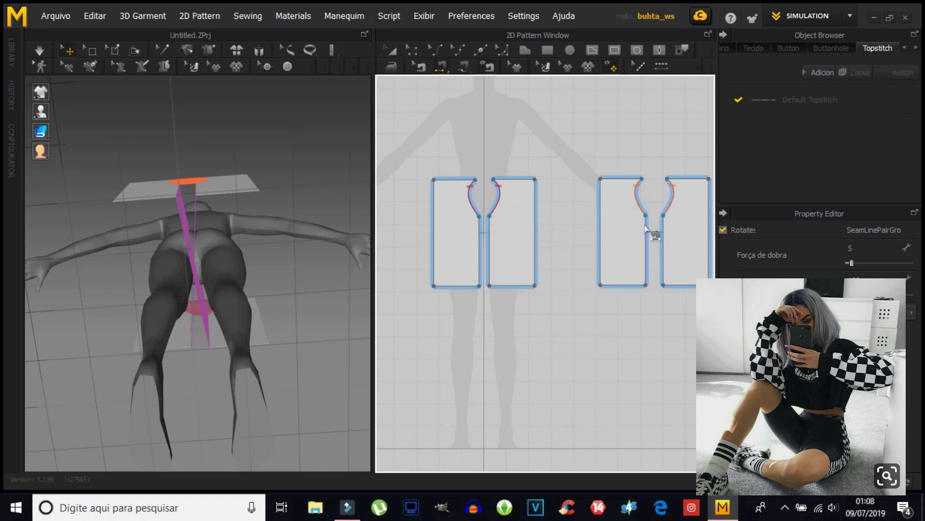
pyautogui.click(480, 231)
pyautogui.click(662, 228)
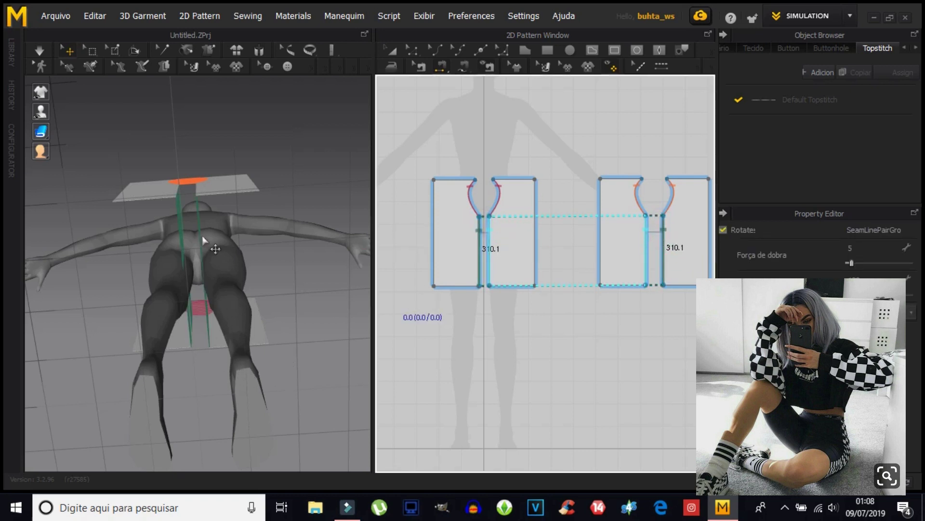
# Press the front panels against the avatar's hips, checking from front and side views.
pyautogui.moveTo(174, 202); pyautogui.dragTo(174, 191)
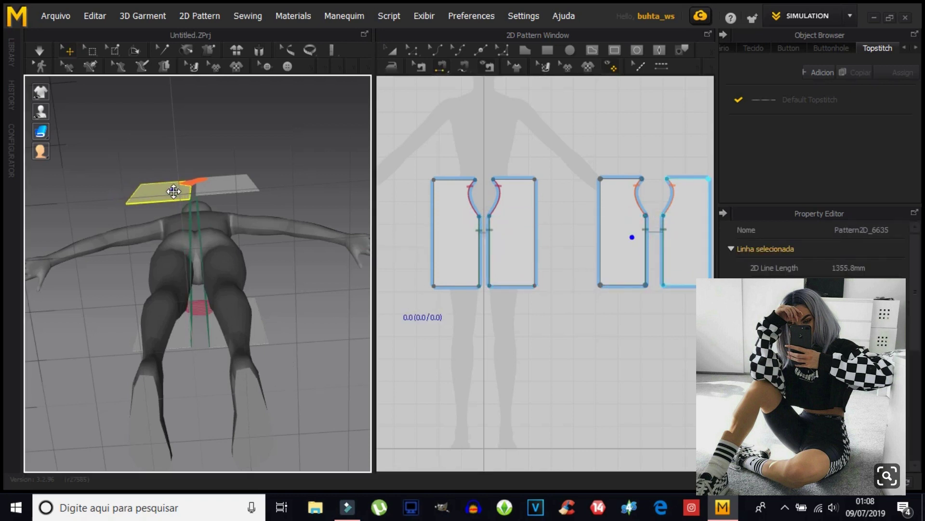
pyautogui.press('2')
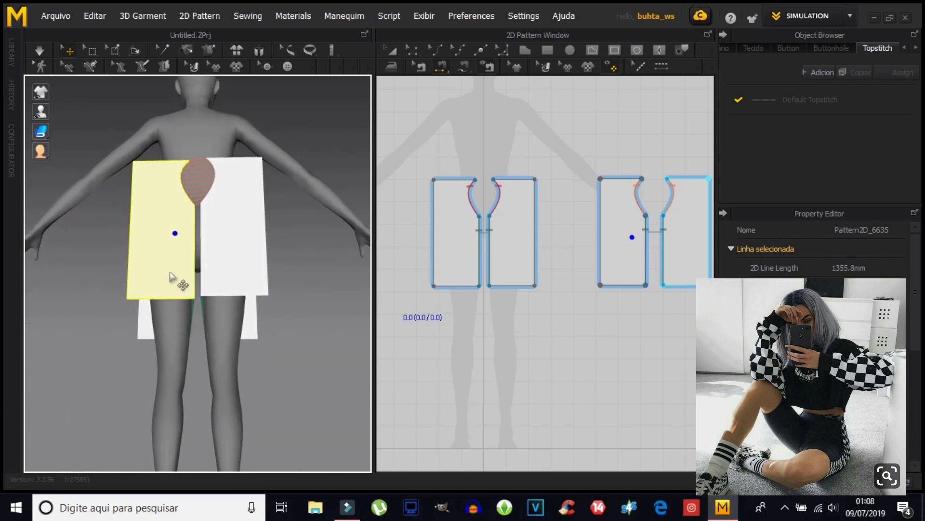
pyautogui.click(174, 273)
pyautogui.moveTo(229, 265); pyautogui.dragTo(227, 270)
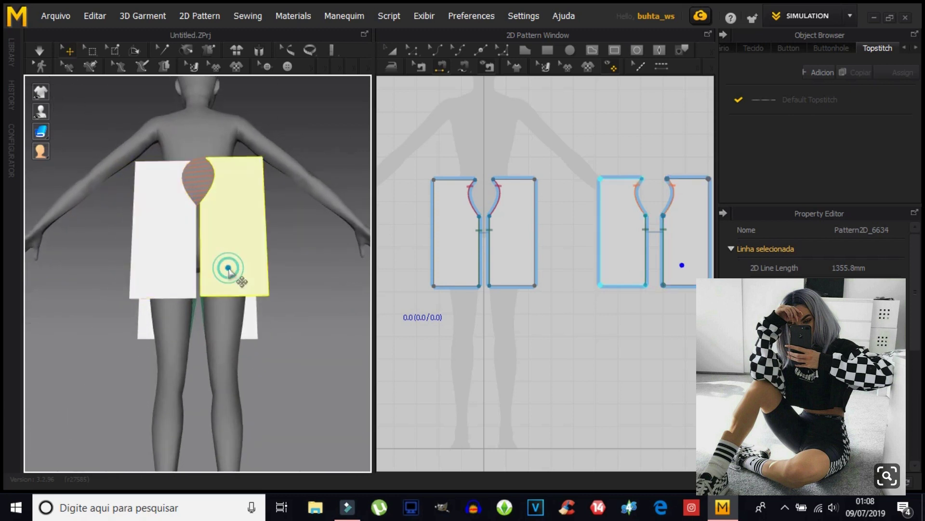
pyautogui.moveTo(260, 317)
pyautogui.mouseDown(button='right')
pyautogui.moveTo(145, 352)
pyautogui.moveTo(279, 337)
pyautogui.moveTo(217, 347)
pyautogui.mouseUp(button='right')
pyautogui.moveTo(244, 321); pyautogui.dragTo(207, 313)
pyautogui.moveTo(207, 314)
pyautogui.mouseDown(button='right')
pyautogui.moveTo(25, 309)
pyautogui.moveTo(91, 274)
pyautogui.moveTo(164, 308)
pyautogui.mouseUp(button='right')
pyautogui.moveTo(165, 307); pyautogui.dragTo(170, 309)
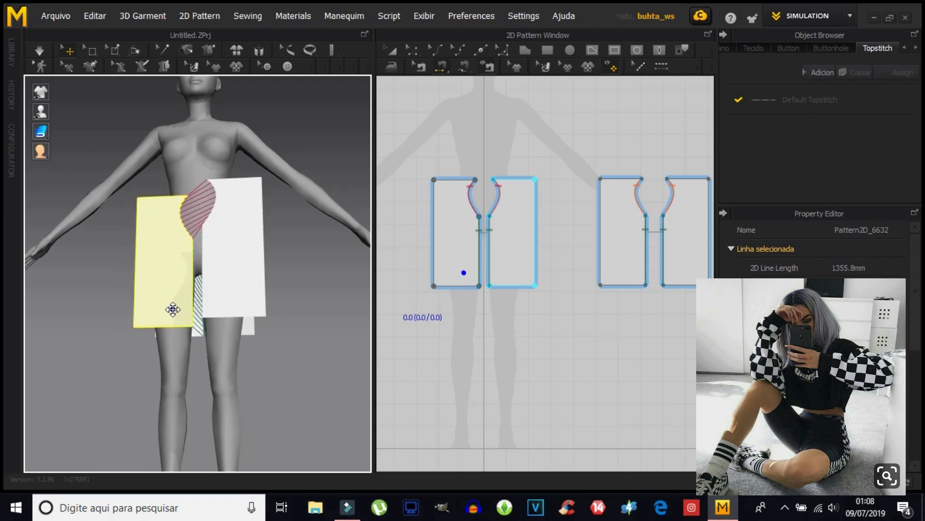
pyautogui.moveTo(241, 296); pyautogui.dragTo(231, 296)
pyautogui.moveTo(264, 307)
pyautogui.mouseDown(button='right')
pyautogui.moveTo(132, 320)
pyautogui.moveTo(122, 303)
pyautogui.moveTo(132, 325)
pyautogui.moveTo(307, 336)
pyautogui.mouseUp(button='right')
pyautogui.moveTo(188, 311)
pyautogui.mouseDown()
pyautogui.moveTo(179, 310)
pyautogui.moveTo(188, 309)
pyautogui.mouseUp()
# Press the back panels against the body and turn on the avatar's arrangement points.
pyautogui.click(215, 303)
pyautogui.moveTo(247, 304); pyautogui.dragTo(132, 312, button='right')
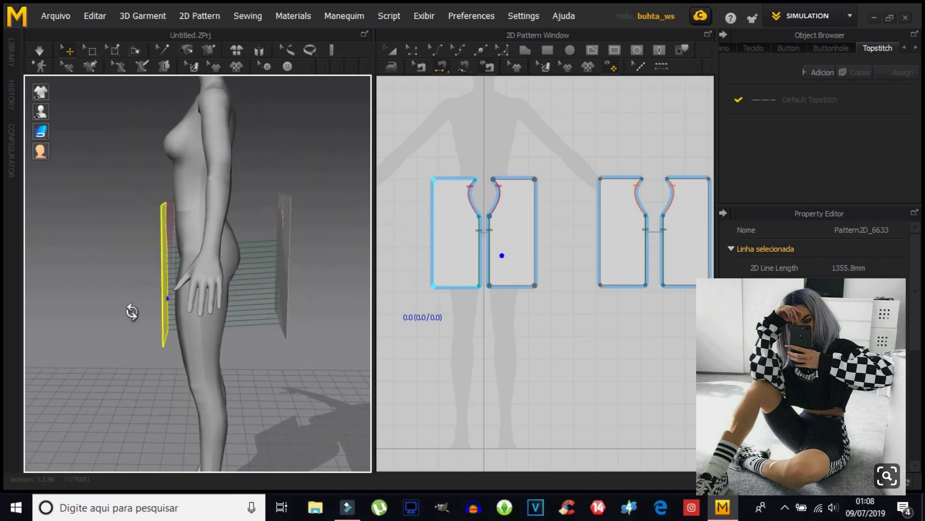
pyautogui.moveTo(288, 307)
pyautogui.mouseDown(button='right')
pyautogui.moveTo(206, 361)
pyautogui.moveTo(262, 331)
pyautogui.moveTo(124, 337)
pyautogui.mouseUp(button='right')
pyautogui.click(212, 324)
pyautogui.moveTo(141, 320); pyautogui.dragTo(164, 314)
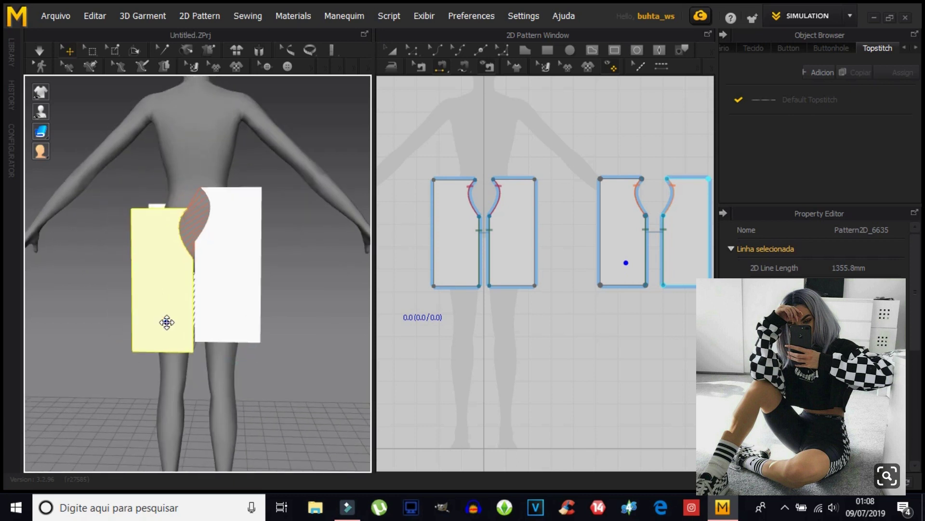
pyautogui.click(244, 309)
pyautogui.moveTo(242, 305)
pyautogui.mouseDown(button='right')
pyautogui.moveTo(181, 327)
pyautogui.moveTo(123, 330)
pyautogui.moveTo(125, 313)
pyautogui.mouseUp(button='right')
pyautogui.moveTo(124, 313); pyautogui.dragTo(160, 300)
pyautogui.moveTo(40, 111)
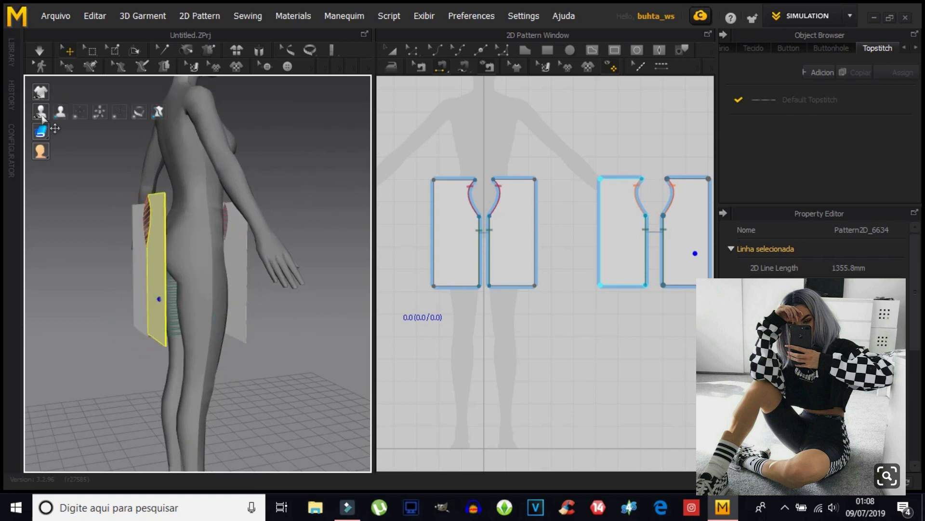
pyautogui.click(79, 112)
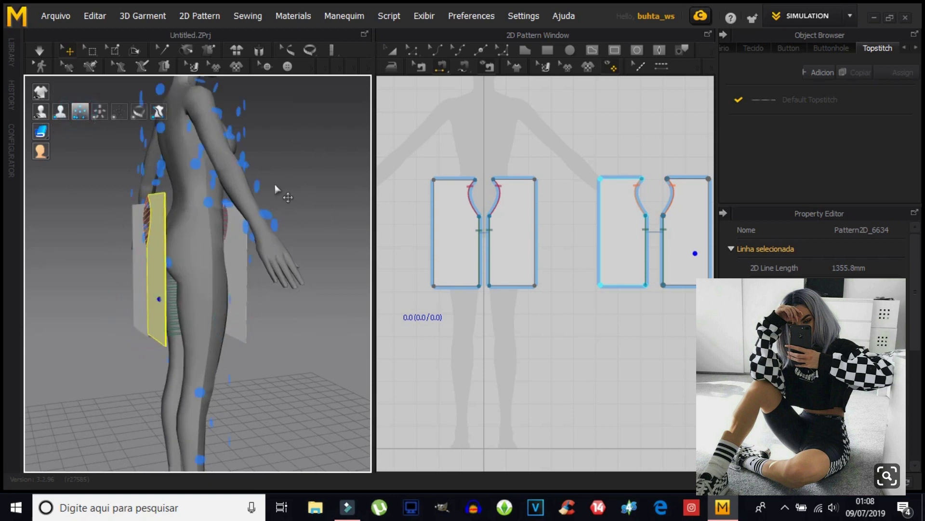
pyautogui.moveTo(95, 355); pyautogui.dragTo(186, 368, button='right')
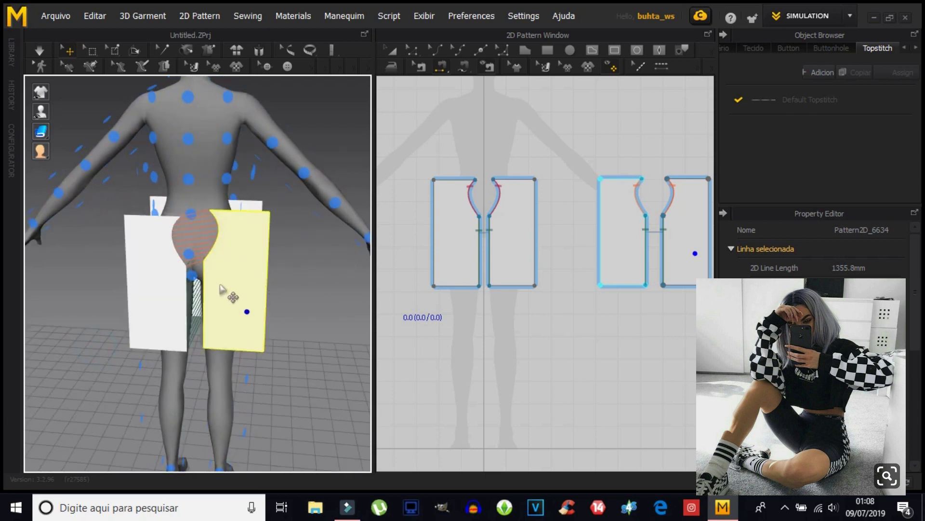
pyautogui.moveTo(162, 333); pyautogui.dragTo(145, 345, button='right')
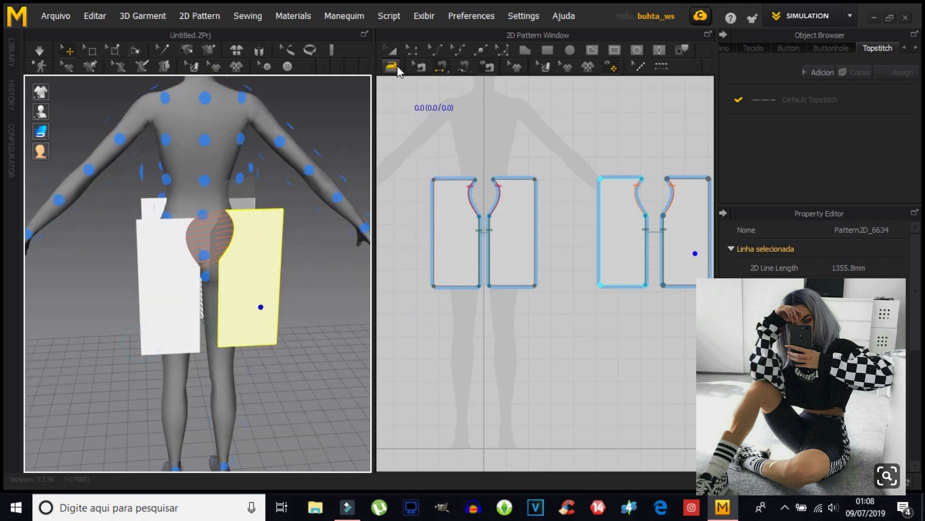
# Select all four patterns and orbit around the avatar to check their placement.
pyautogui.click(389, 50)
pyautogui.moveTo(399, 103)
pyautogui.mouseDown()
pyautogui.moveTo(712, 369)
pyautogui.moveTo(689, 365)
pyautogui.mouseUp()
pyautogui.moveTo(81, 341)
pyautogui.mouseDown(button='right')
pyautogui.moveTo(165, 345)
pyautogui.moveTo(62, 335)
pyautogui.moveTo(224, 330)
pyautogui.moveTo(207, 325)
pyautogui.mouseUp(button='right')
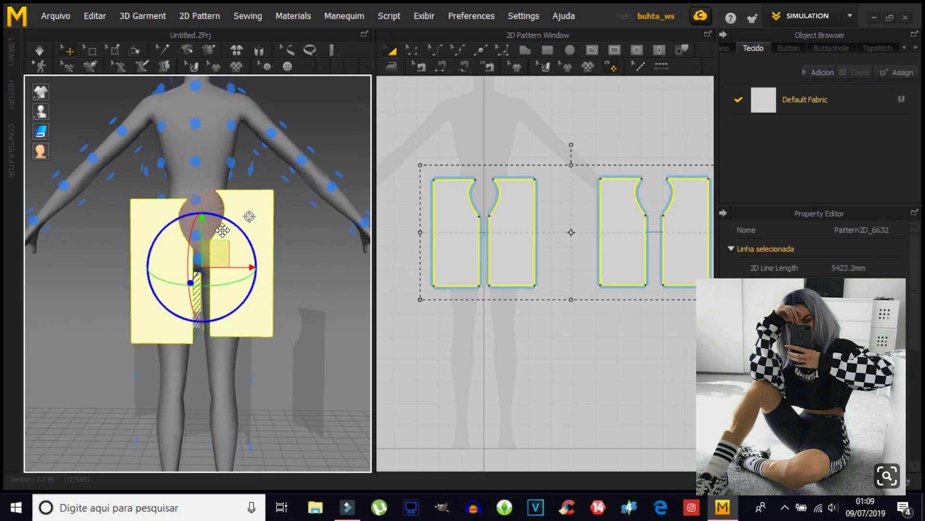
pyautogui.moveTo(325, 353)
pyautogui.mouseDown(button='right')
pyautogui.moveTo(214, 394)
pyautogui.moveTo(198, 413)
pyautogui.moveTo(325, 403)
pyautogui.moveTo(207, 338)
pyautogui.mouseUp(button='right')
pyautogui.moveTo(92, 343)
pyautogui.mouseDown(button='right')
pyautogui.moveTo(218, 375)
pyautogui.moveTo(223, 241)
pyautogui.mouseUp(button='right')
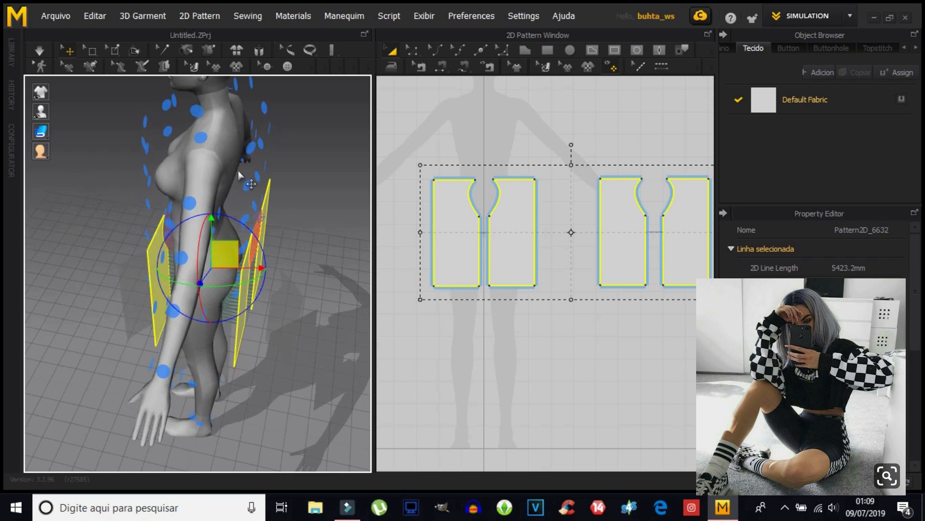
pyautogui.moveTo(237, 322)
pyautogui.mouseDown(button='right')
pyautogui.moveTo(207, 376)
pyautogui.moveTo(93, 372)
pyautogui.moveTo(48, 358)
pyautogui.moveTo(56, 320)
pyautogui.moveTo(171, 263)
pyautogui.moveTo(134, 324)
pyautogui.moveTo(186, 268)
pyautogui.moveTo(181, 262)
pyautogui.mouseUp(button='right')
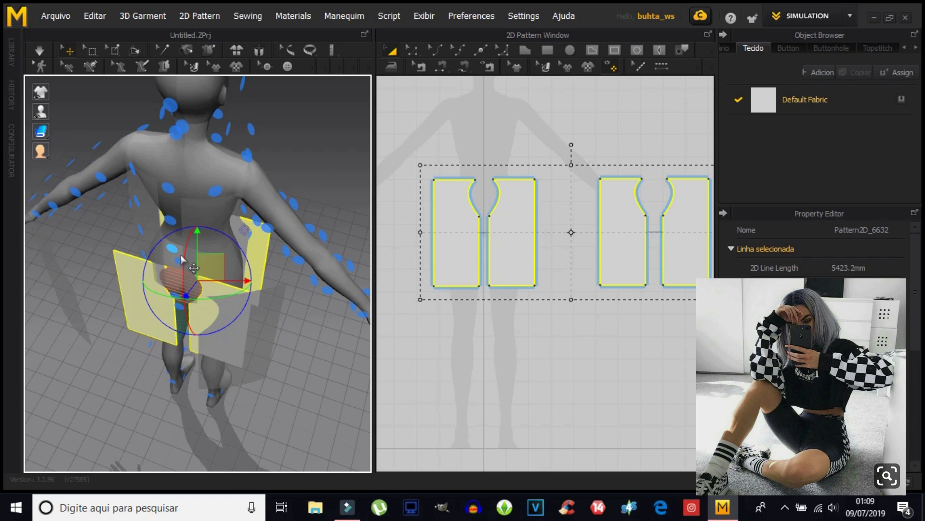
pyautogui.hotkey('ctrl', 'z')
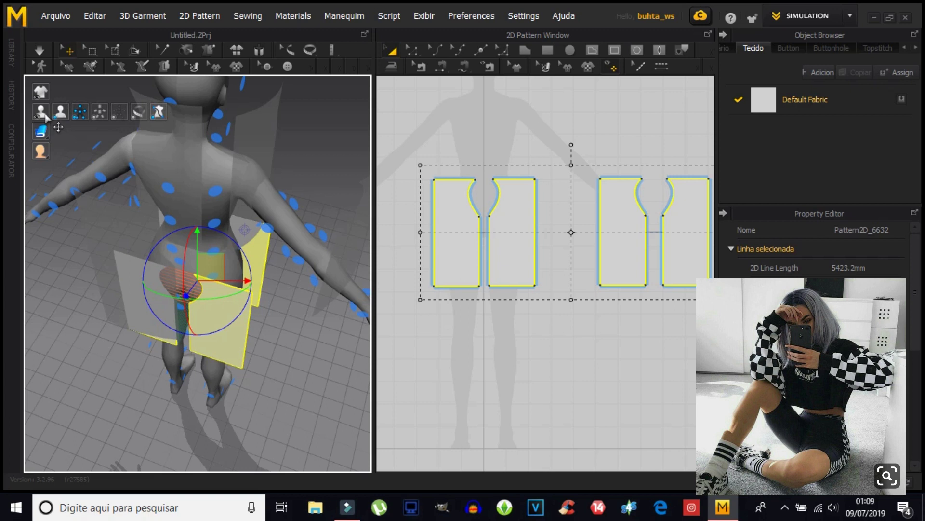
# Toggle the avatar off and on, hide the arrangement points, and review the panels.
pyautogui.click(57, 113)
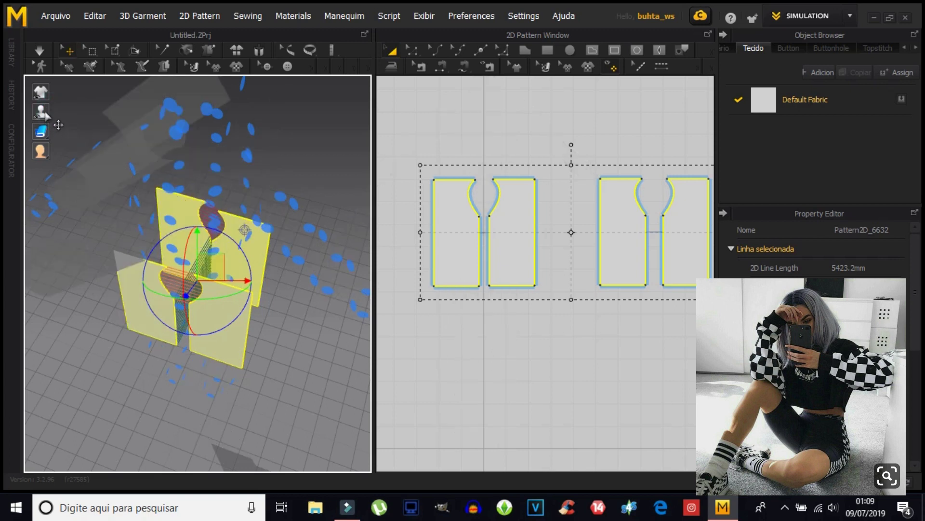
pyautogui.click(78, 114)
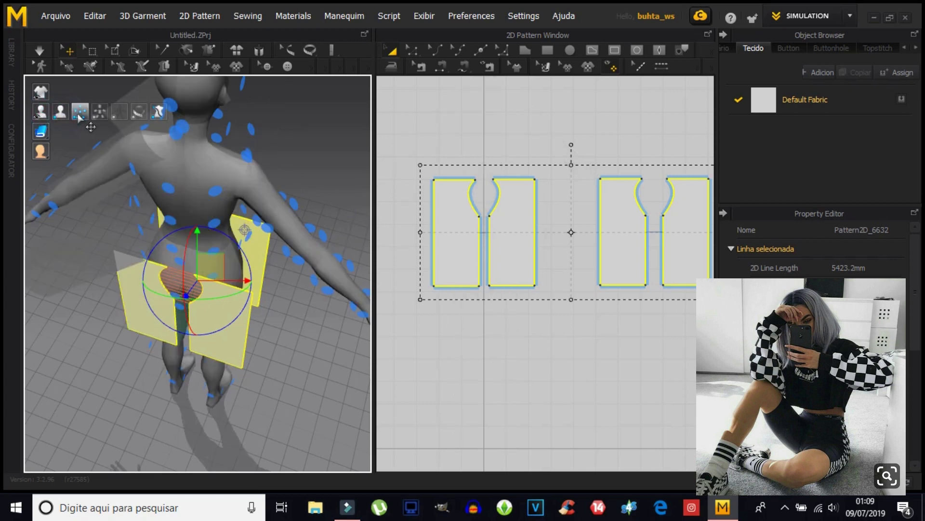
pyautogui.click(78, 118)
pyautogui.press('2')
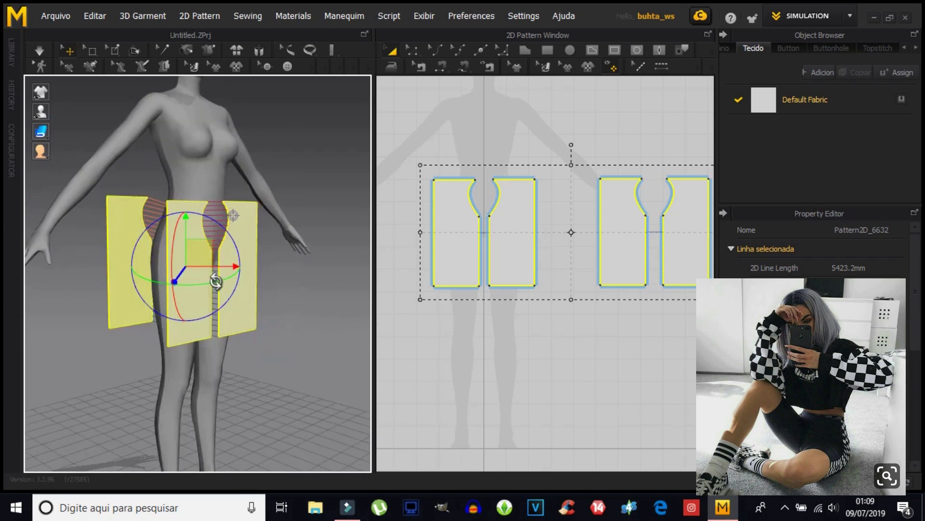
pyautogui.moveTo(143, 332)
pyautogui.mouseDown(button='right')
pyautogui.moveTo(224, 315)
pyautogui.moveTo(218, 328)
pyautogui.moveTo(254, 337)
pyautogui.moveTo(240, 318)
pyautogui.mouseUp(button='right')
pyautogui.click(318, 362)
pyautogui.moveTo(316, 357)
pyautogui.mouseDown(button='right')
pyautogui.moveTo(193, 314)
pyautogui.moveTo(114, 355)
pyautogui.moveTo(264, 334)
pyautogui.moveTo(227, 275)
pyautogui.moveTo(157, 335)
pyautogui.moveTo(203, 316)
pyautogui.moveTo(184, 293)
pyautogui.moveTo(73, 275)
pyautogui.moveTo(151, 289)
pyautogui.moveTo(140, 259)
pyautogui.moveTo(115, 268)
pyautogui.moveTo(123, 272)
pyautogui.mouseUp(button='right')
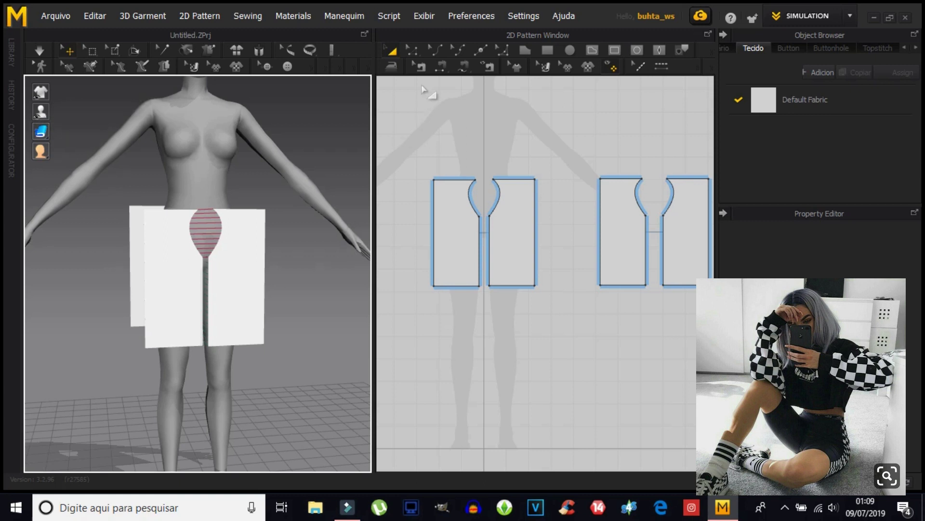
# Sew the left panel's outer side edge to the right panel's outer side edge.
pyautogui.click(442, 68)
pyautogui.click(434, 193)
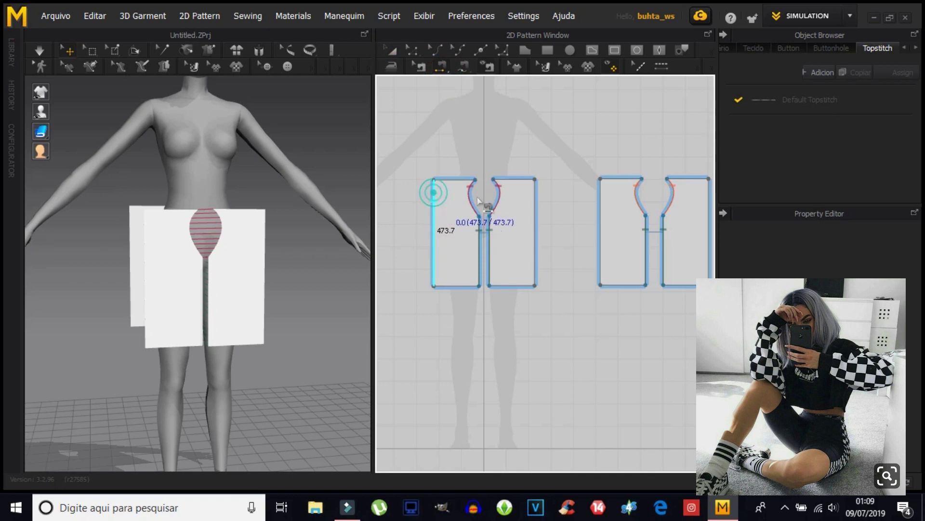
pyautogui.click(589, 202)
pyautogui.moveTo(145, 356)
pyautogui.mouseDown(button='right')
pyautogui.moveTo(138, 379)
pyautogui.moveTo(174, 355)
pyautogui.moveTo(176, 371)
pyautogui.mouseUp(button='right')
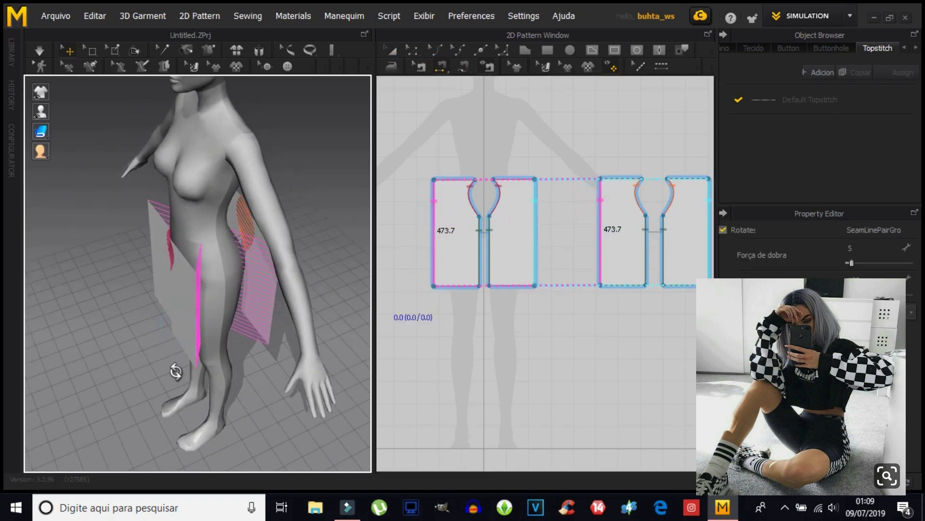
pyautogui.click(424, 201)
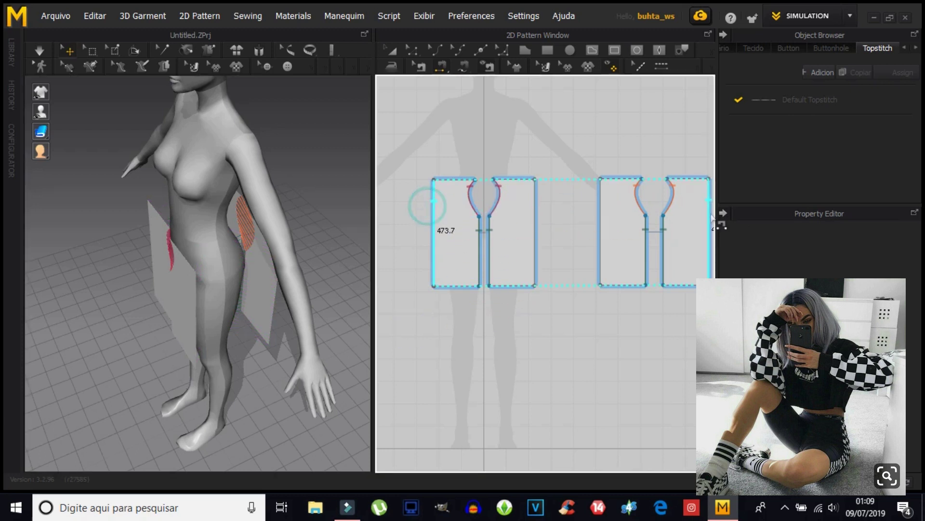
# Check the new side seams, then simulate to drape the panels into white shorts.
pyautogui.click(661, 218)
pyautogui.moveTo(279, 324)
pyautogui.mouseDown(button='right')
pyautogui.moveTo(309, 345)
pyautogui.moveTo(118, 344)
pyautogui.moveTo(254, 335)
pyautogui.moveTo(314, 270)
pyautogui.moveTo(305, 223)
pyautogui.moveTo(220, 314)
pyautogui.moveTo(202, 354)
pyautogui.mouseUp(button='right')
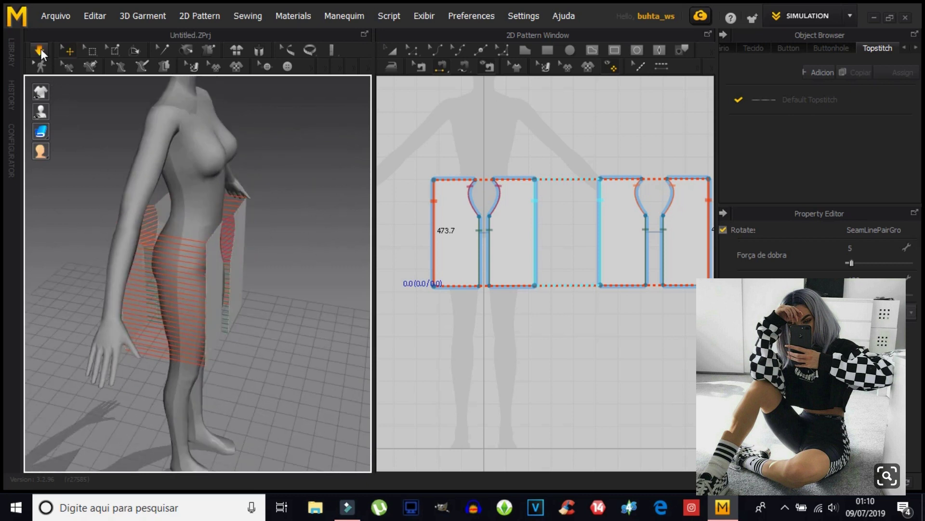
pyautogui.click(41, 52)
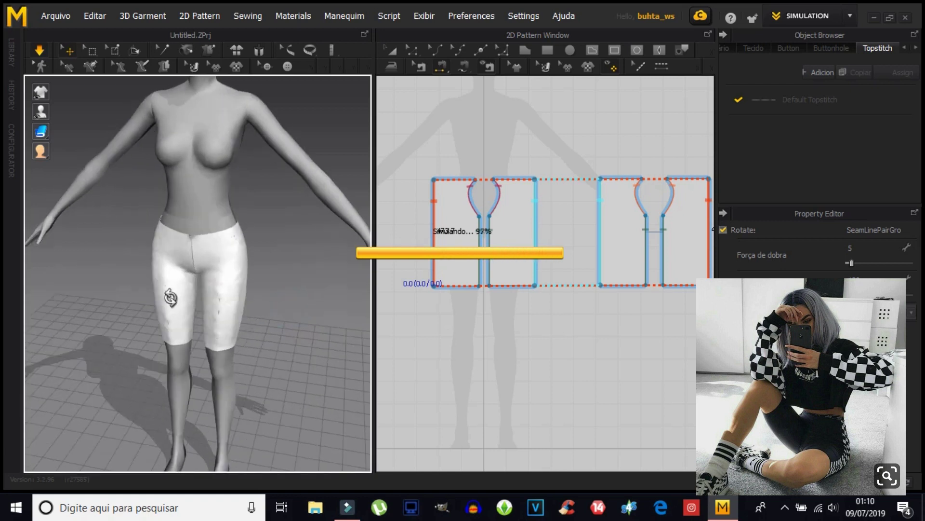
pyautogui.scroll(2, 181, 285)
pyautogui.scroll(2, 220, 317)
pyautogui.scroll(1, 219, 317)
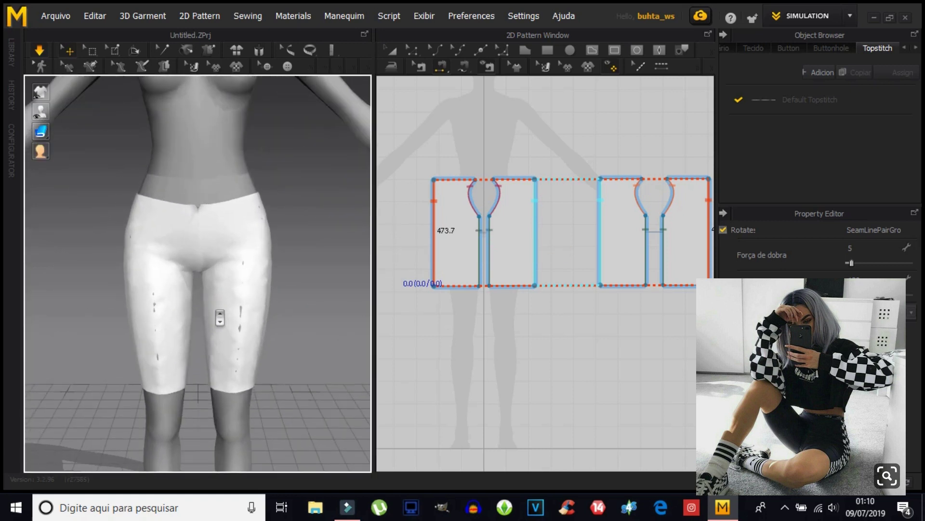
pyautogui.scroll(1, 220, 318)
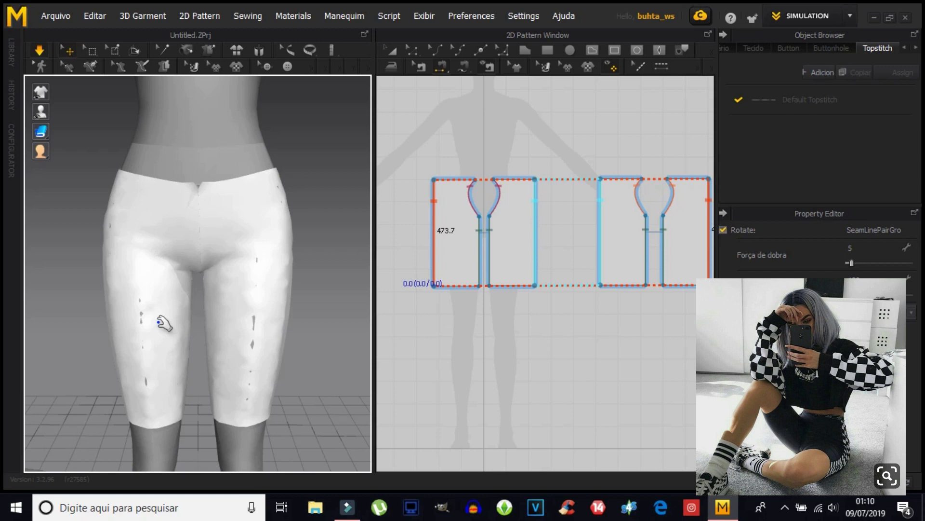
pyautogui.scroll(-2, 169, 289)
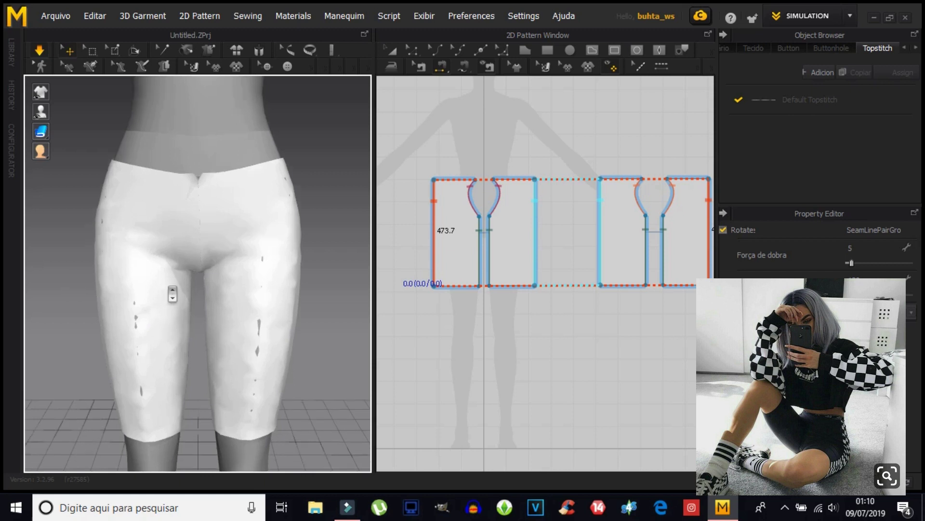
pyautogui.scroll(-2, 172, 293)
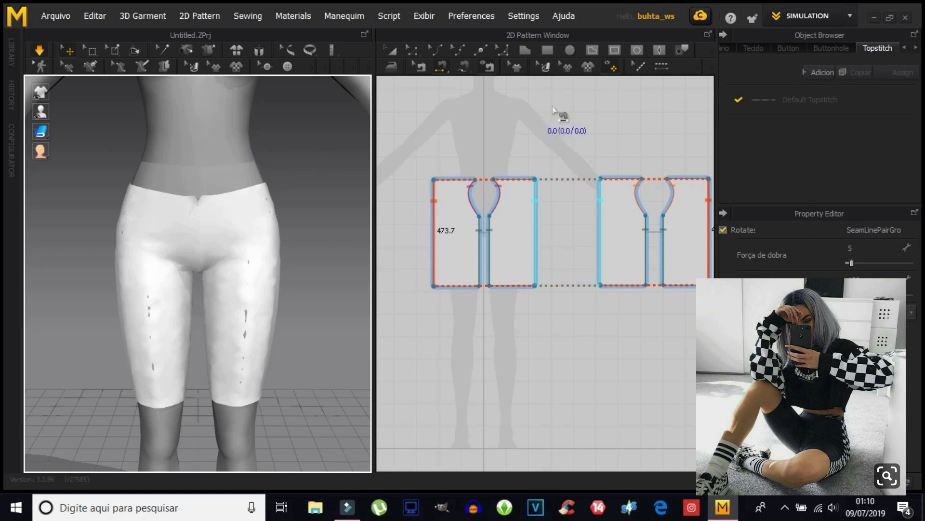
# Box-select the two back patterns and move them left toward the front ones.
pyautogui.click(394, 50)
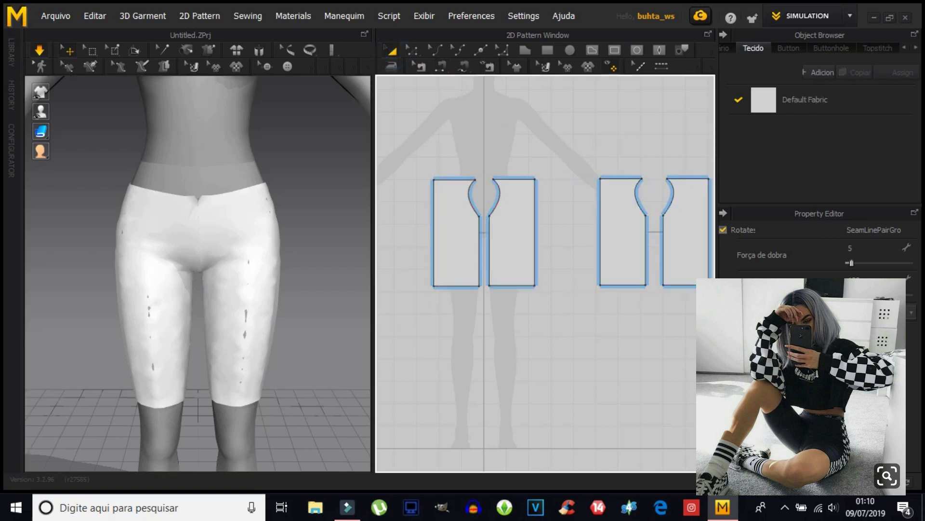
pyautogui.click(580, 298)
pyautogui.moveTo(580, 299)
pyautogui.mouseDown()
pyautogui.moveTo(723, 190)
pyautogui.moveTo(722, 170)
pyautogui.mouseUp()
pyautogui.moveTo(614, 221); pyautogui.dragTo(567, 221)
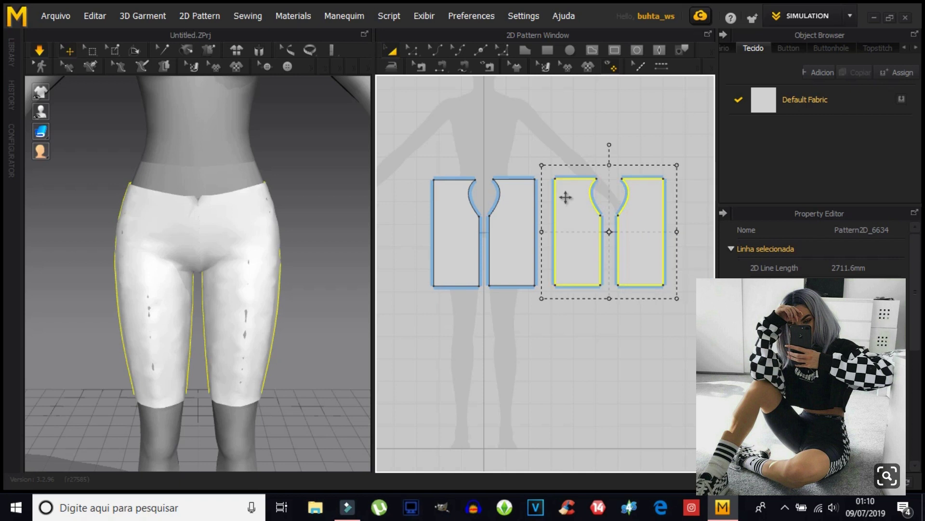
# Widen all four patterns slightly, to a combined 5578.1 mm outline.
pyautogui.click(574, 148)
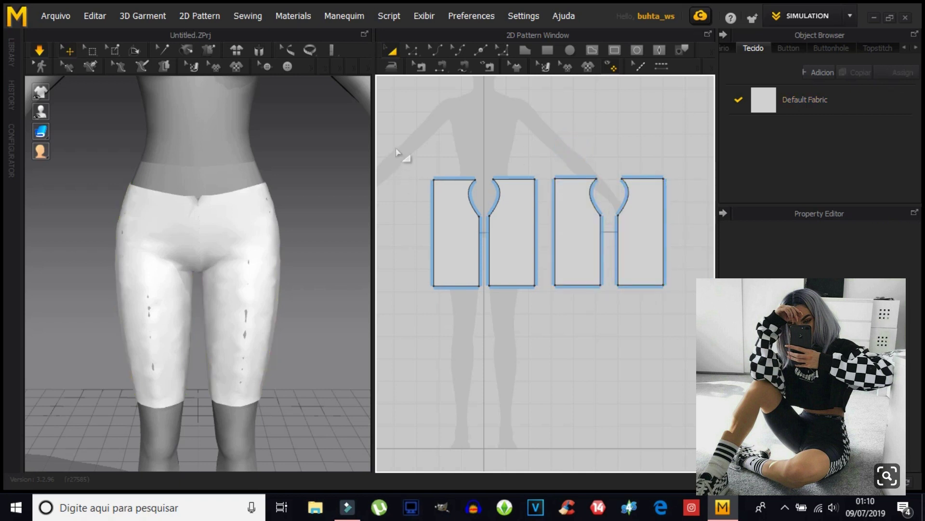
pyautogui.moveTo(409, 130); pyautogui.dragTo(683, 354)
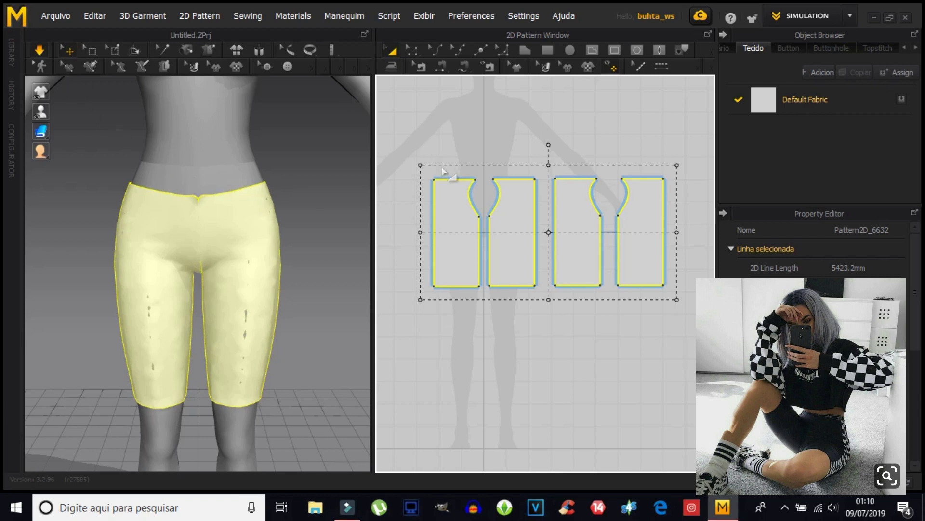
pyautogui.moveTo(419, 233); pyautogui.dragTo(416, 233)
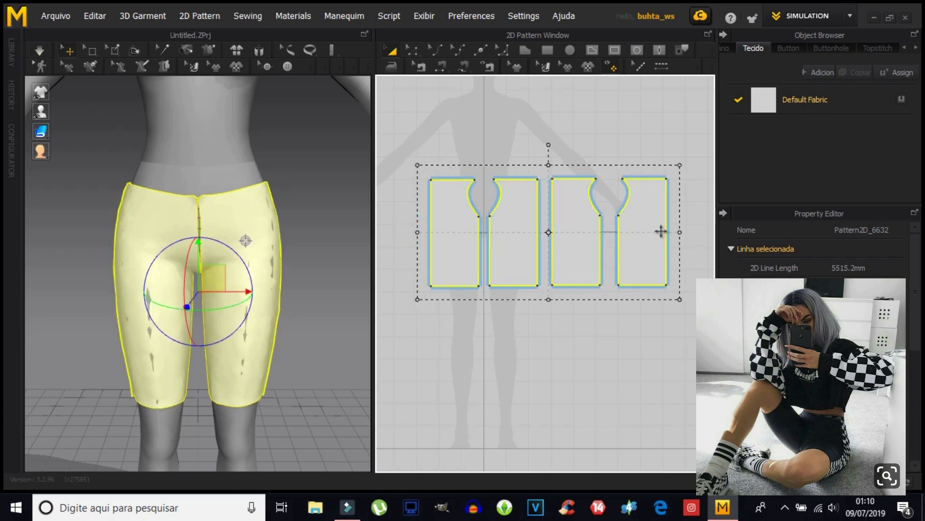
pyautogui.moveTo(679, 233); pyautogui.dragTo(681, 233)
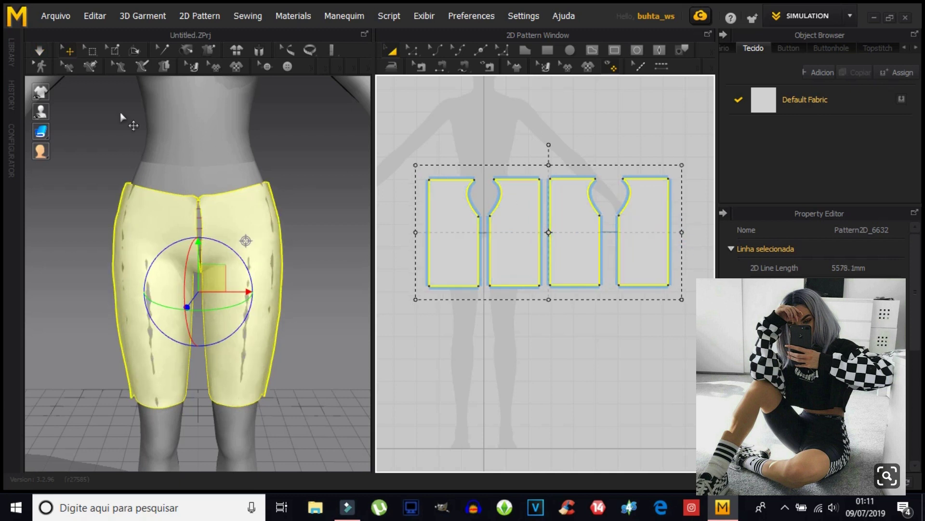
pyautogui.click(39, 50)
pyautogui.moveTo(297, 370)
pyautogui.mouseDown(button='right')
pyautogui.moveTo(83, 352)
pyautogui.moveTo(241, 378)
pyautogui.moveTo(110, 362)
pyautogui.moveTo(202, 383)
pyautogui.moveTo(207, 362)
pyautogui.mouseUp(button='right')
pyautogui.moveTo(231, 356)
pyautogui.mouseDown()
pyautogui.moveTo(246, 367)
pyautogui.moveTo(248, 352)
pyautogui.moveTo(268, 351)
pyautogui.mouseUp()
pyautogui.moveTo(269, 352)
pyautogui.mouseDown(button='right')
pyautogui.moveTo(248, 321)
pyautogui.moveTo(173, 331)
pyautogui.moveTo(180, 347)
pyautogui.mouseUp(button='right')
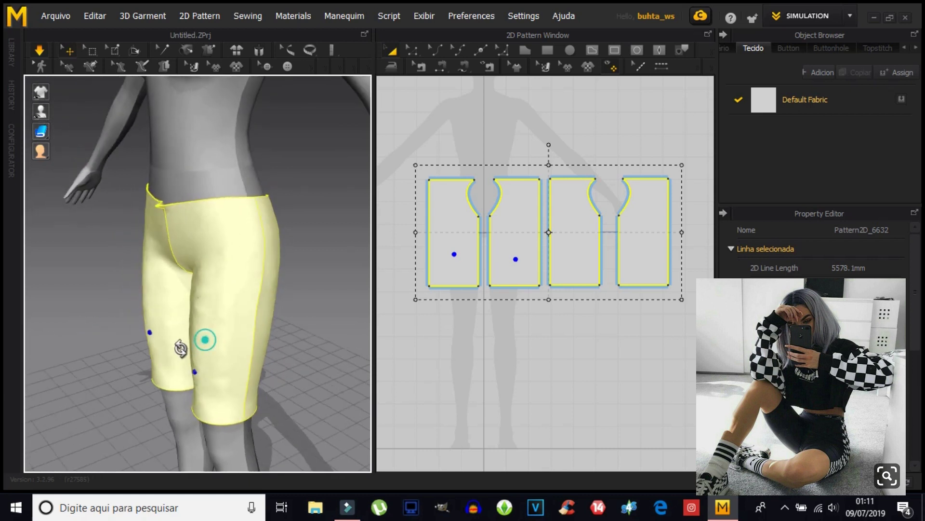
pyautogui.moveTo(190, 331); pyautogui.dragTo(159, 333)
pyautogui.moveTo(161, 332)
pyautogui.mouseDown(button='right')
pyautogui.moveTo(245, 365)
pyautogui.moveTo(324, 310)
pyautogui.mouseUp(button='right')
pyautogui.moveTo(254, 291); pyautogui.dragTo(295, 304)
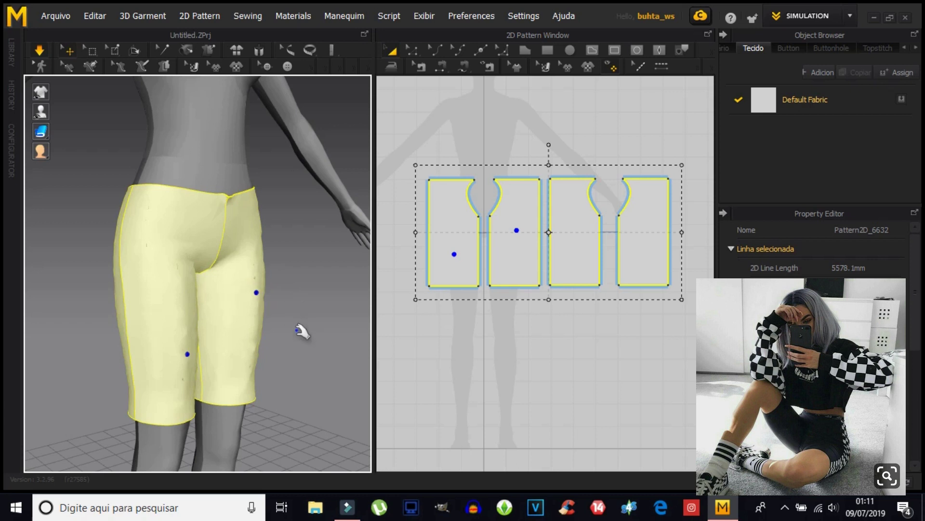
pyautogui.rightClick(275, 367)
pyautogui.click(260, 289)
pyautogui.moveTo(261, 278); pyautogui.dragTo(297, 279)
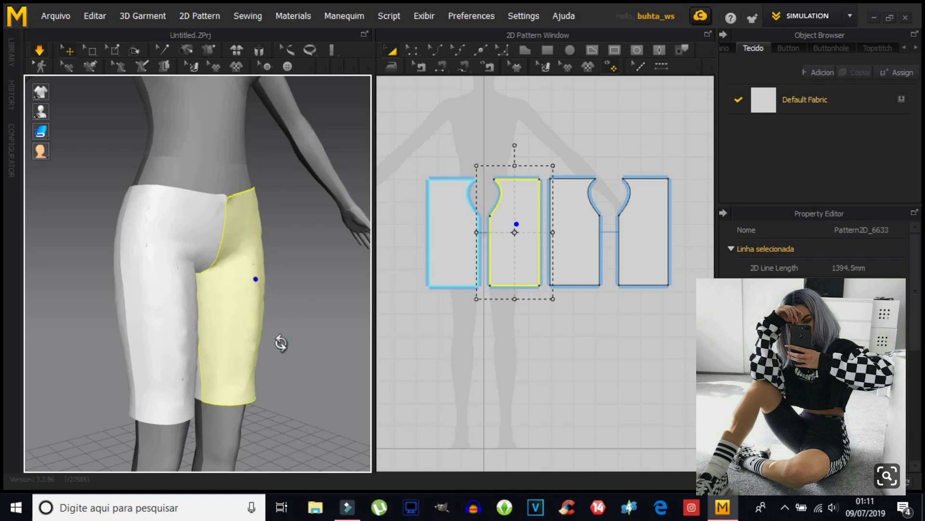
pyautogui.moveTo(282, 342); pyautogui.dragTo(233, 364, button='right')
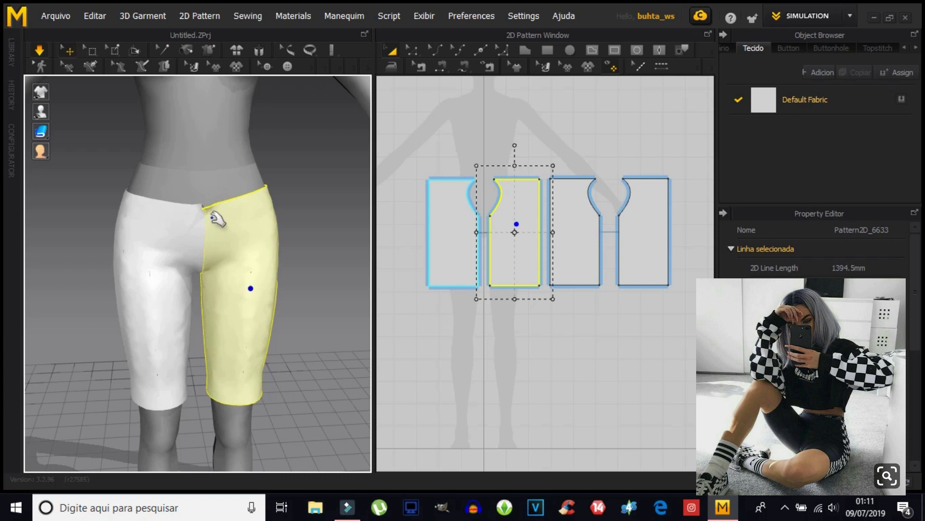
pyautogui.moveTo(268, 300)
pyautogui.mouseDown(button='right')
pyautogui.moveTo(91, 310)
pyautogui.moveTo(275, 321)
pyautogui.moveTo(249, 283)
pyautogui.moveTo(236, 284)
pyautogui.moveTo(314, 310)
pyautogui.moveTo(293, 268)
pyautogui.mouseUp(button='right')
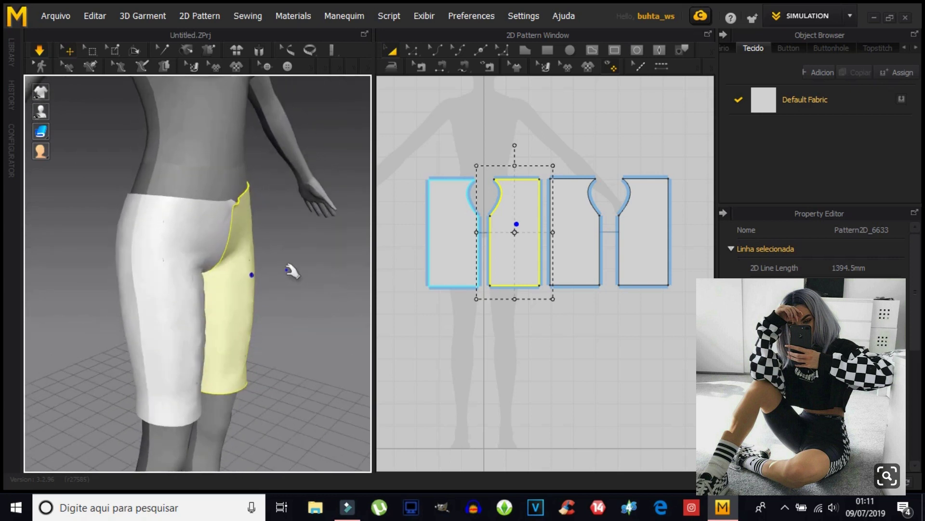
pyautogui.moveTo(237, 303)
pyautogui.mouseDown(button='right')
pyautogui.moveTo(115, 321)
pyautogui.moveTo(107, 260)
pyautogui.mouseUp(button='right')
pyautogui.click(128, 254)
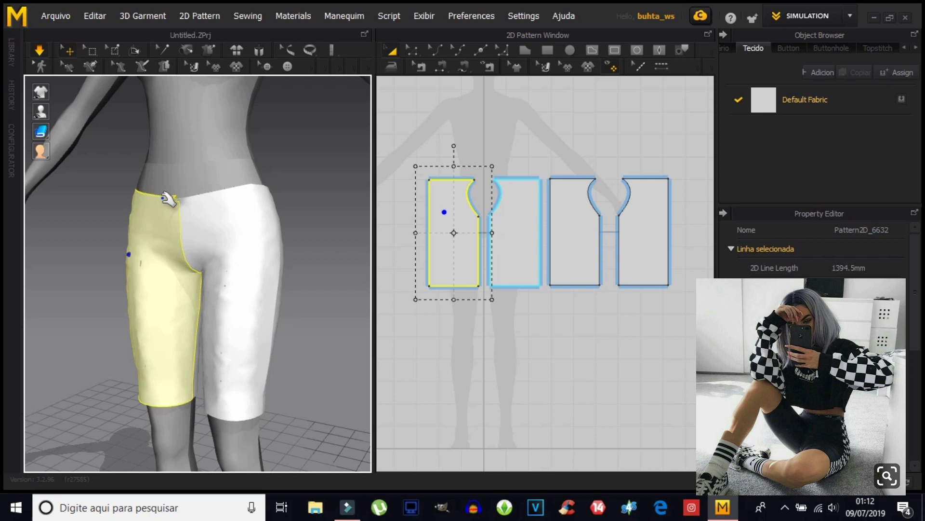
# Recolour the Default Fabric on all four panels to orange-rust swatch 943100.
pyautogui.moveTo(400, 121); pyautogui.dragTo(687, 351)
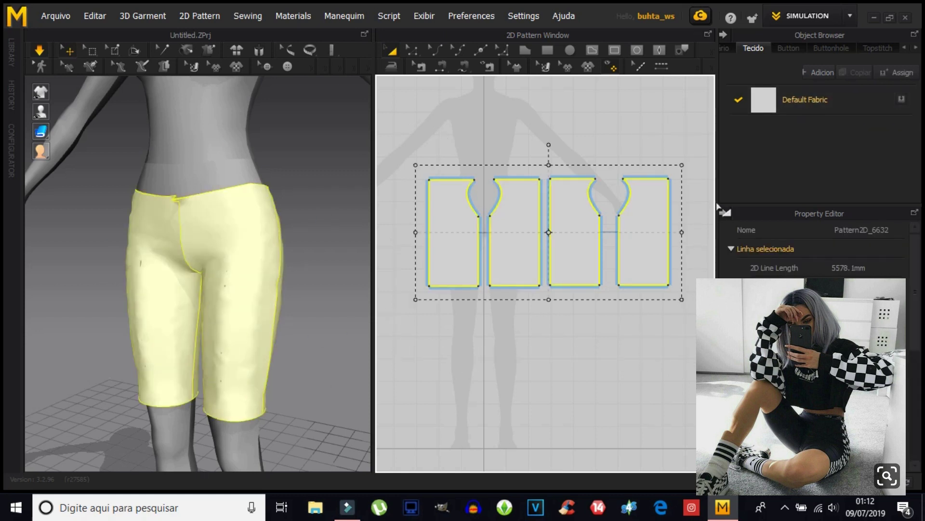
pyautogui.click(774, 101)
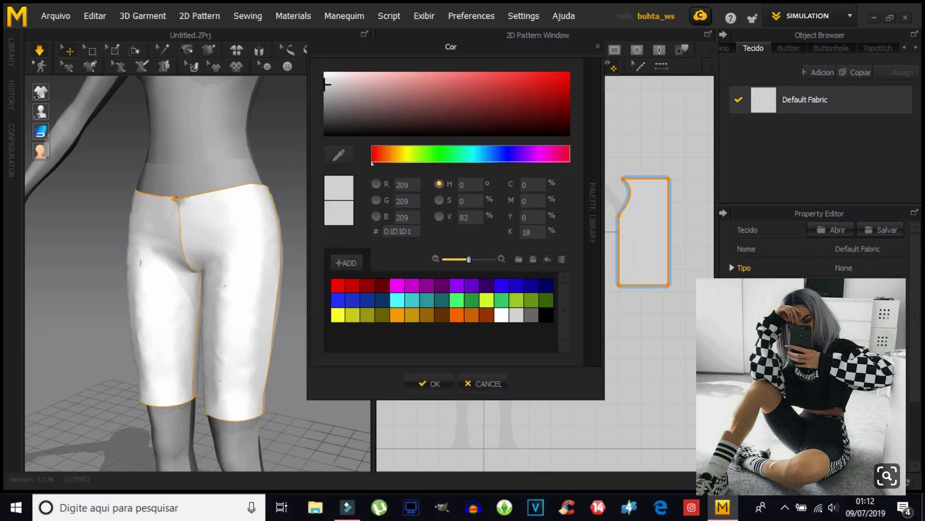
pyautogui.click(487, 314)
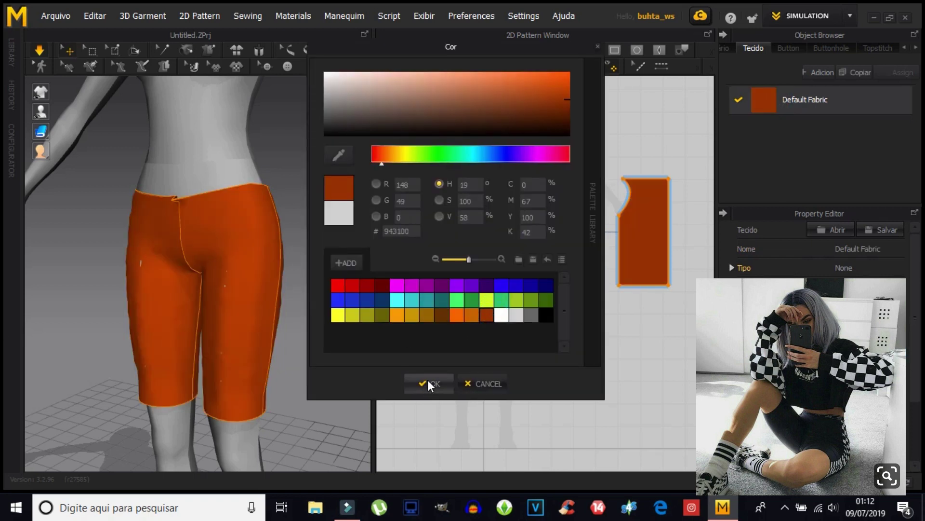
pyautogui.click(440, 382)
pyautogui.moveTo(188, 381)
pyautogui.mouseDown(button='right')
pyautogui.moveTo(128, 377)
pyautogui.moveTo(261, 370)
pyautogui.moveTo(226, 385)
pyautogui.mouseUp(button='right')
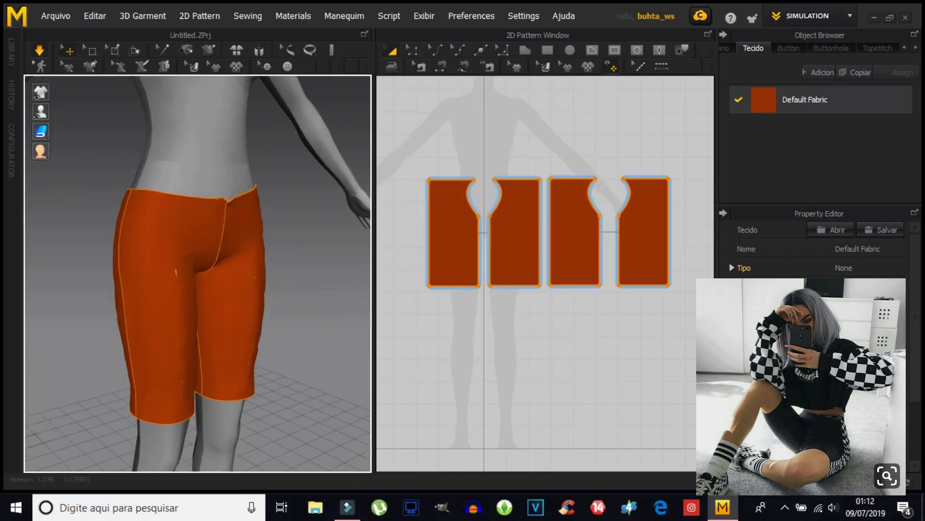
pyautogui.moveTo(274, 363); pyautogui.dragTo(101, 353, button='right')
pyautogui.moveTo(258, 341)
pyautogui.mouseDown(button='right')
pyautogui.moveTo(87, 351)
pyautogui.moveTo(99, 378)
pyautogui.moveTo(300, 382)
pyautogui.moveTo(156, 368)
pyautogui.moveTo(206, 368)
pyautogui.moveTo(251, 306)
pyautogui.mouseUp(button='right')
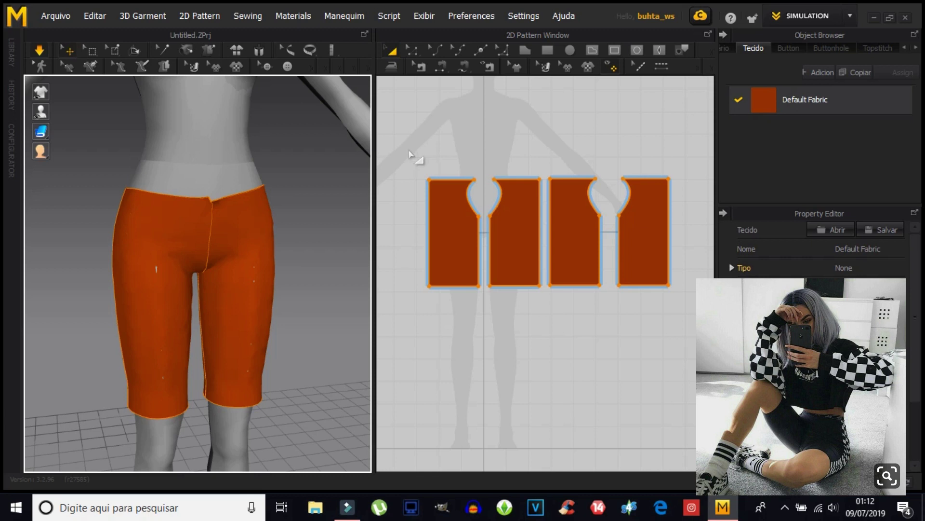
# Stretch all four selected panels sideways to a combined 5707.6 mm outline.
pyautogui.moveTo(410, 154); pyautogui.dragTo(694, 340)
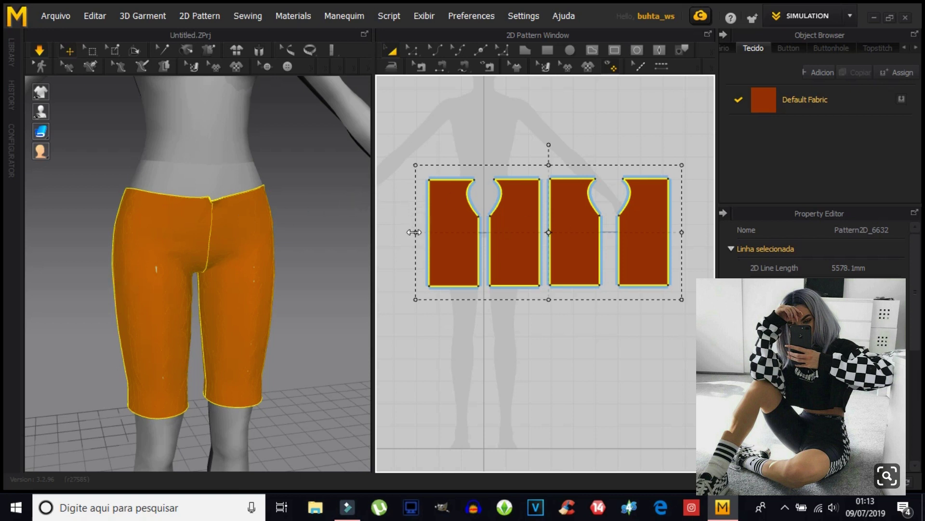
pyautogui.moveTo(415, 232); pyautogui.dragTo(413, 232)
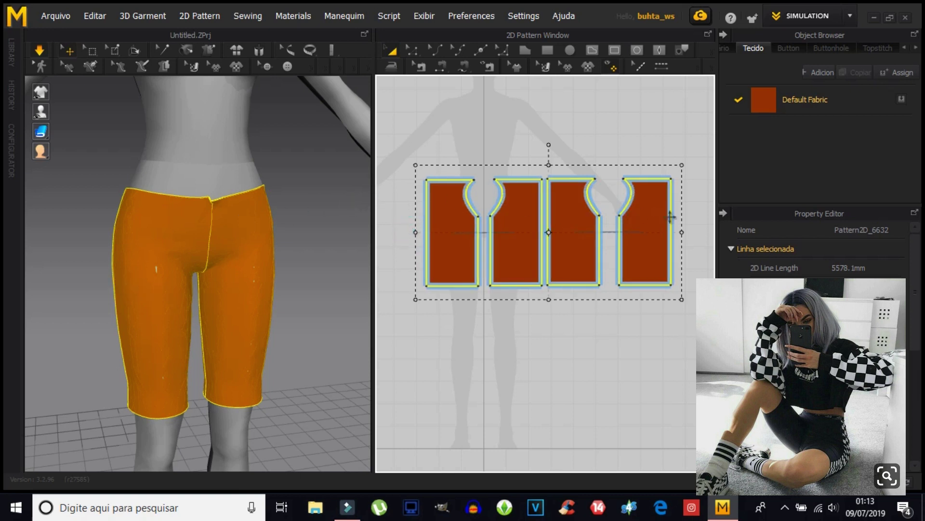
pyautogui.moveTo(682, 232); pyautogui.dragTo(687, 233)
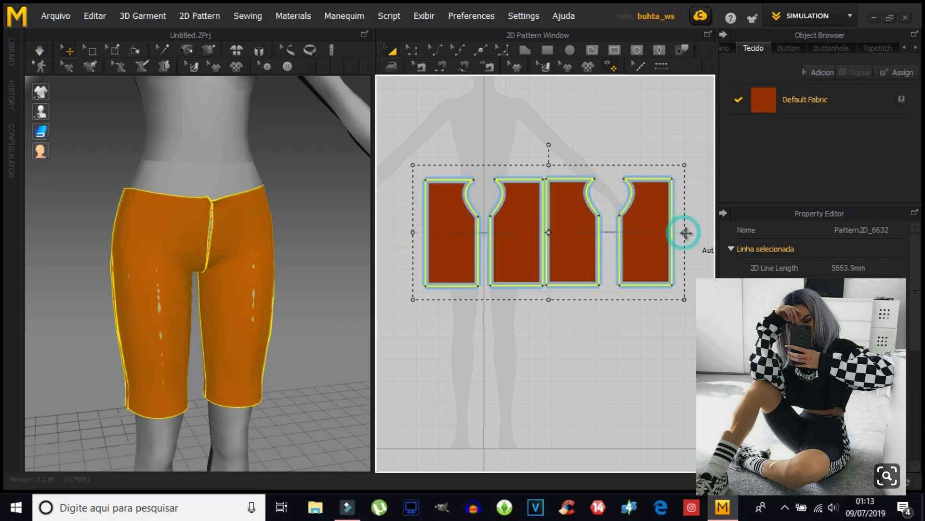
# Tug both sides of the draped orange shorts in 3D to check the looser fit.
pyautogui.click(40, 50)
pyautogui.moveTo(304, 285)
pyautogui.mouseDown(button='right')
pyautogui.moveTo(169, 281)
pyautogui.moveTo(221, 305)
pyautogui.moveTo(320, 269)
pyautogui.mouseUp(button='right')
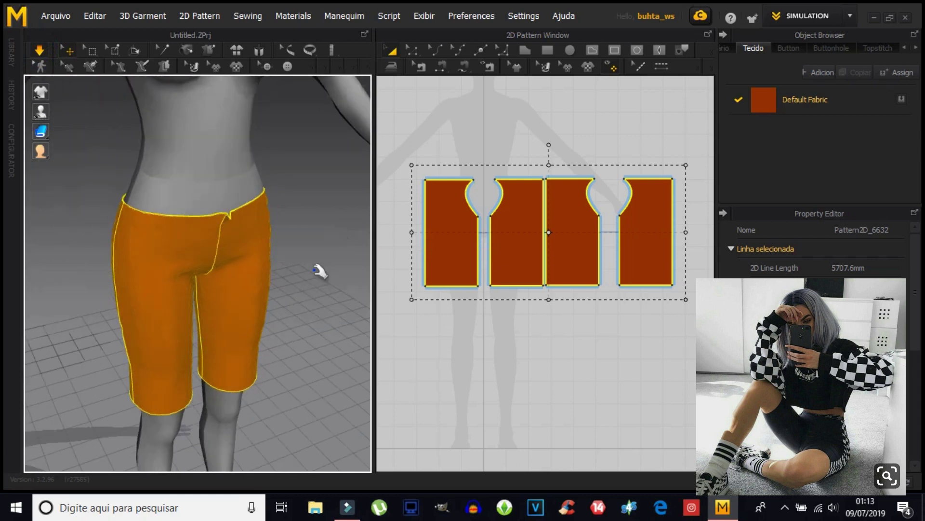
pyautogui.moveTo(272, 226); pyautogui.dragTo(324, 222)
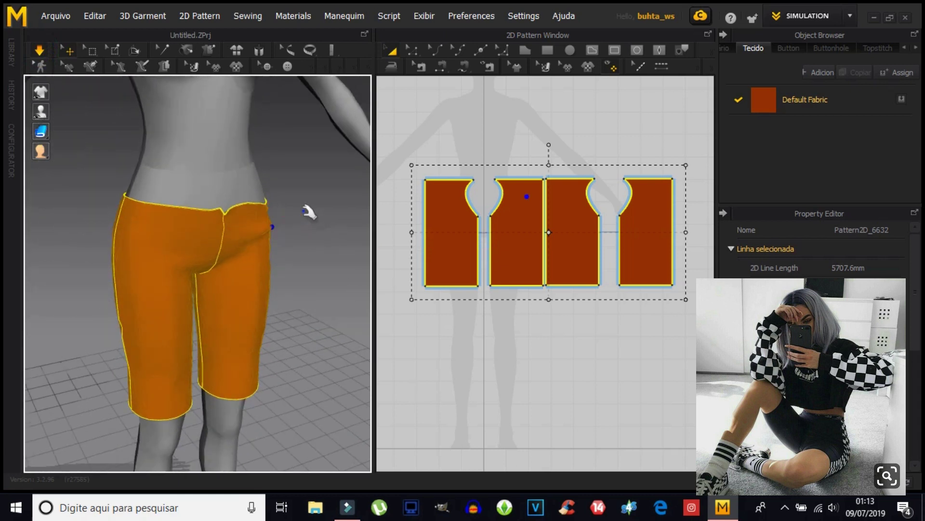
pyautogui.moveTo(303, 254)
pyautogui.mouseDown(button='right')
pyautogui.moveTo(126, 266)
pyautogui.moveTo(124, 275)
pyautogui.mouseUp(button='right')
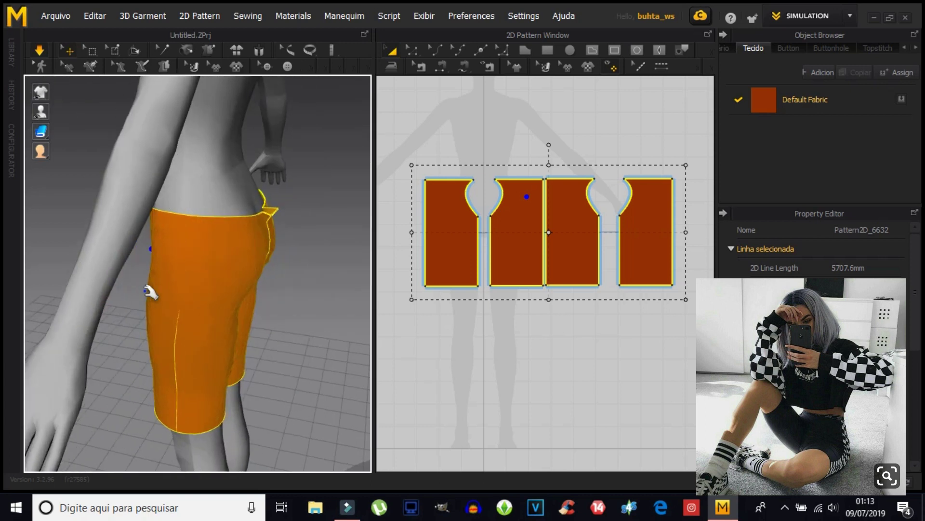
pyautogui.moveTo(141, 290)
pyautogui.mouseDown()
pyautogui.moveTo(126, 288)
pyautogui.moveTo(132, 315)
pyautogui.mouseUp()
pyautogui.moveTo(132, 315)
pyautogui.mouseDown(button='right')
pyautogui.moveTo(322, 315)
pyautogui.moveTo(289, 263)
pyautogui.mouseUp(button='right')
pyautogui.moveTo(283, 265)
pyautogui.mouseDown()
pyautogui.moveTo(310, 248)
pyautogui.moveTo(317, 254)
pyautogui.mouseUp()
pyautogui.moveTo(317, 254)
pyautogui.mouseDown(button='right')
pyautogui.moveTo(268, 277)
pyautogui.moveTo(248, 262)
pyautogui.moveTo(275, 254)
pyautogui.mouseUp(button='right')
pyautogui.moveTo(273, 262); pyautogui.dragTo(316, 241)
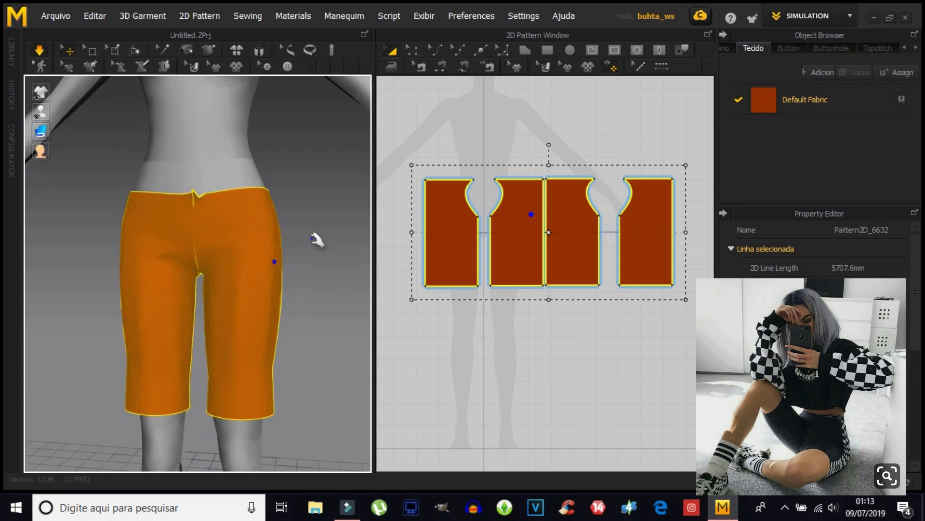
pyautogui.click(302, 274)
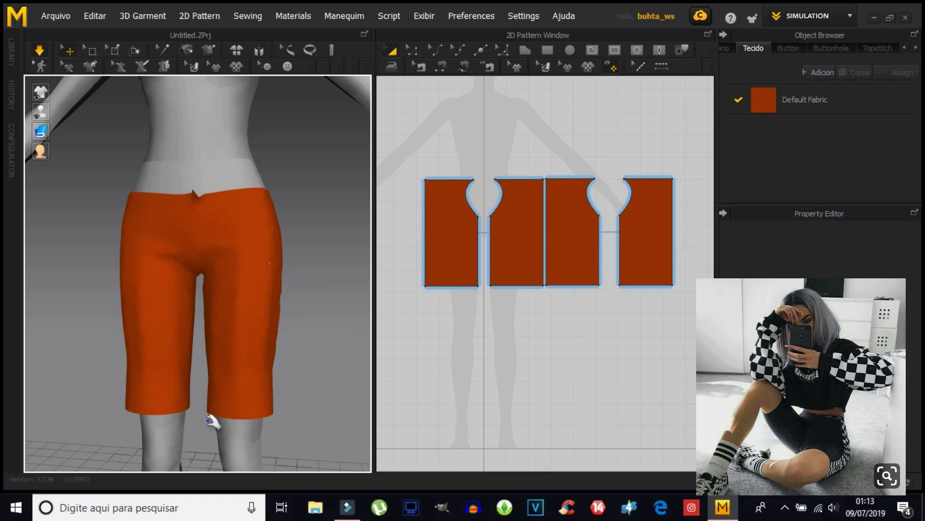
# Select the left front panel's curved crotch line with Edit Pattern.
pyautogui.moveTo(188, 270)
pyautogui.mouseDown(button='right')
pyautogui.moveTo(248, 366)
pyautogui.moveTo(286, 327)
pyautogui.mouseUp(button='right')
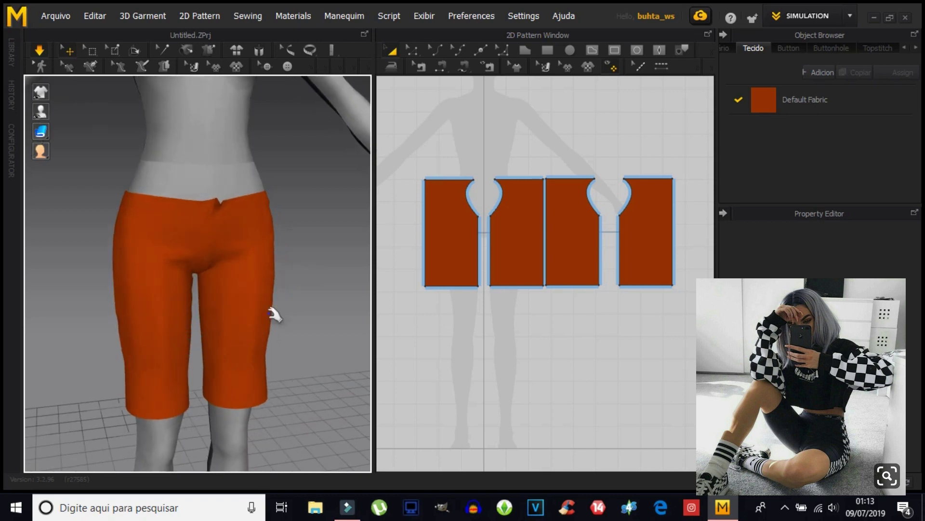
pyautogui.click(410, 51)
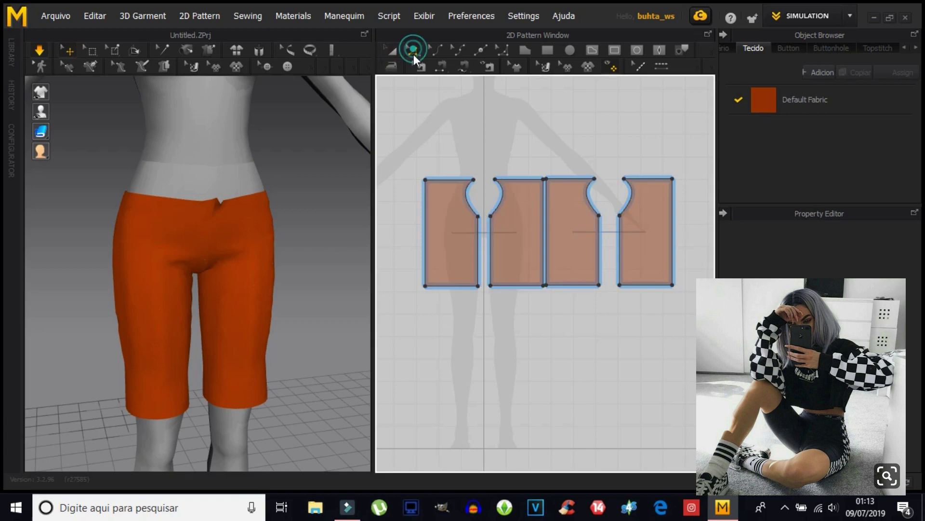
pyautogui.click(389, 53)
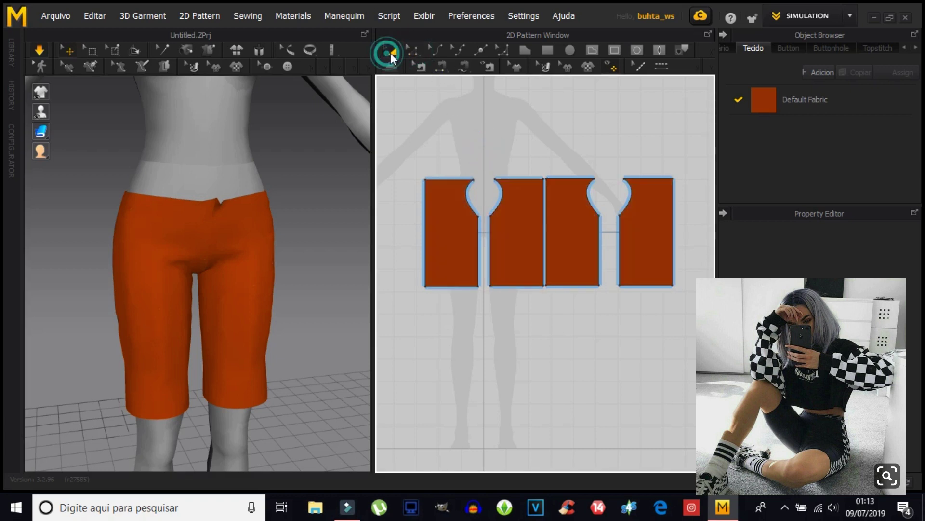
pyautogui.click(471, 204)
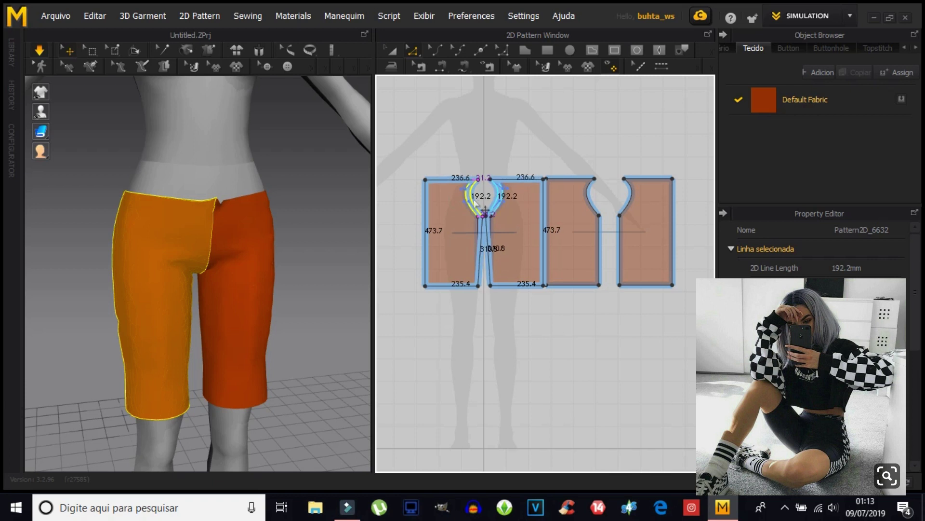
pyautogui.moveTo(289, 241)
pyautogui.mouseDown(button='right')
pyautogui.moveTo(174, 248)
pyautogui.moveTo(7, 238)
pyautogui.moveTo(190, 265)
pyautogui.moveTo(286, 235)
pyautogui.mouseUp(button='right')
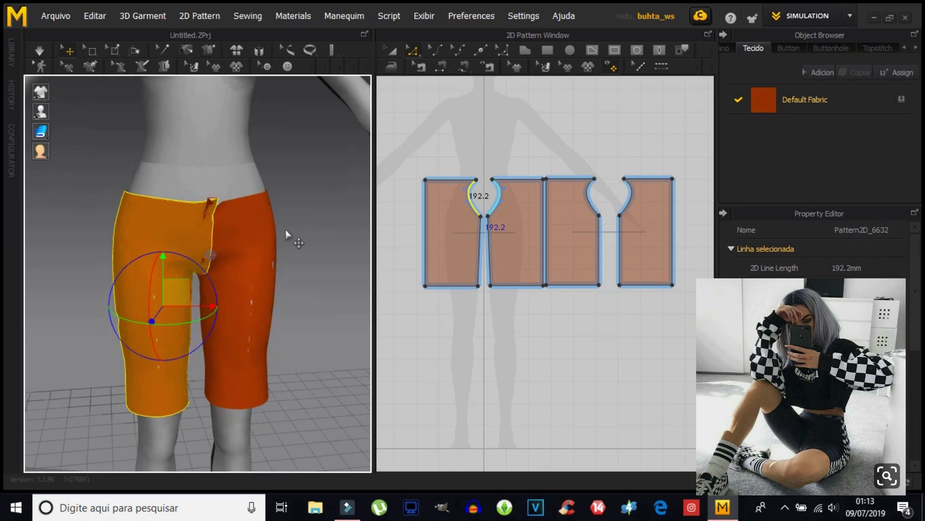
# Resimulate the orange shorts, then select and deselect the right leg piece.
pyautogui.click(39, 50)
pyautogui.moveTo(314, 267); pyautogui.dragTo(295, 269, button='right')
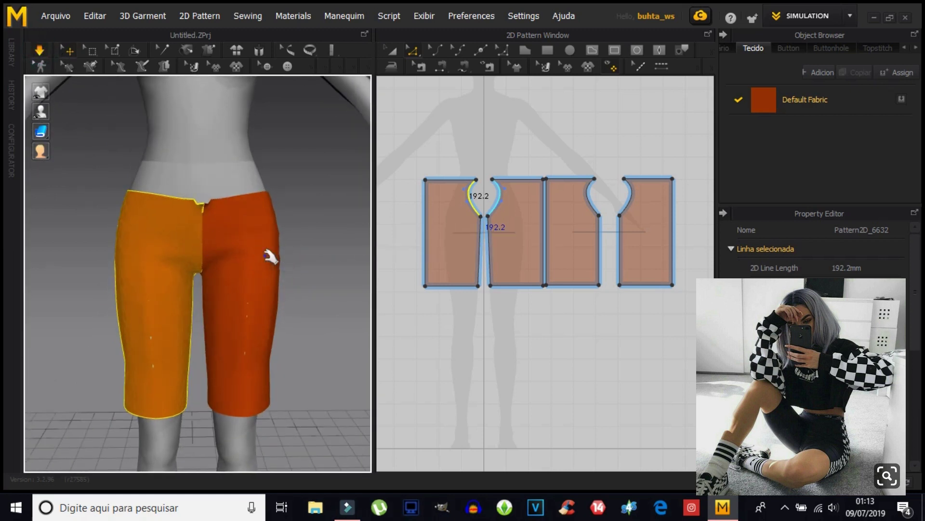
pyautogui.click(276, 266)
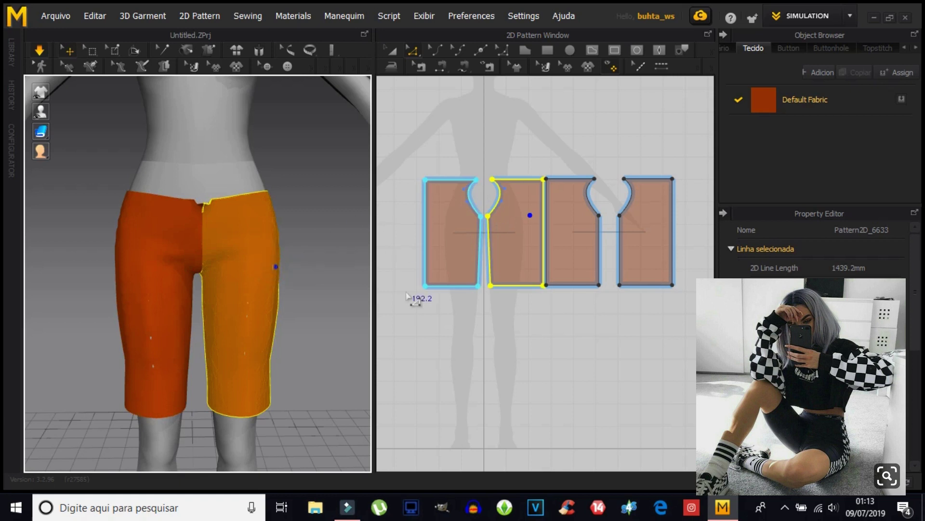
pyautogui.click(419, 310)
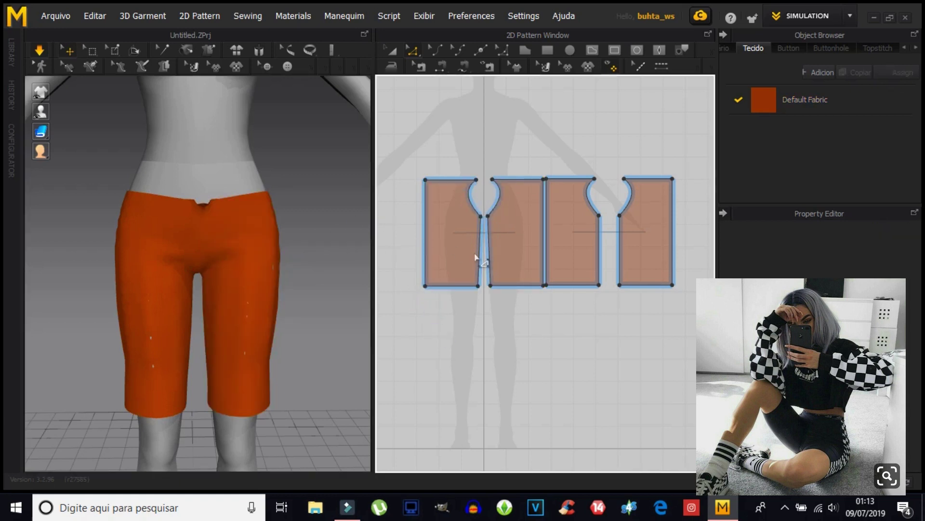
pyautogui.click(392, 50)
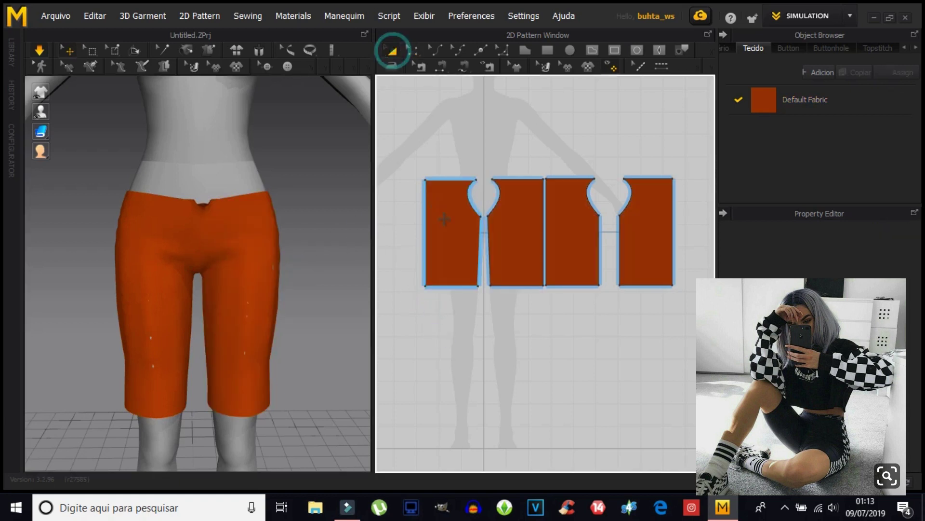
pyautogui.click(441, 220)
pyautogui.moveTo(441, 220); pyautogui.dragTo(431, 220)
pyautogui.click(412, 51)
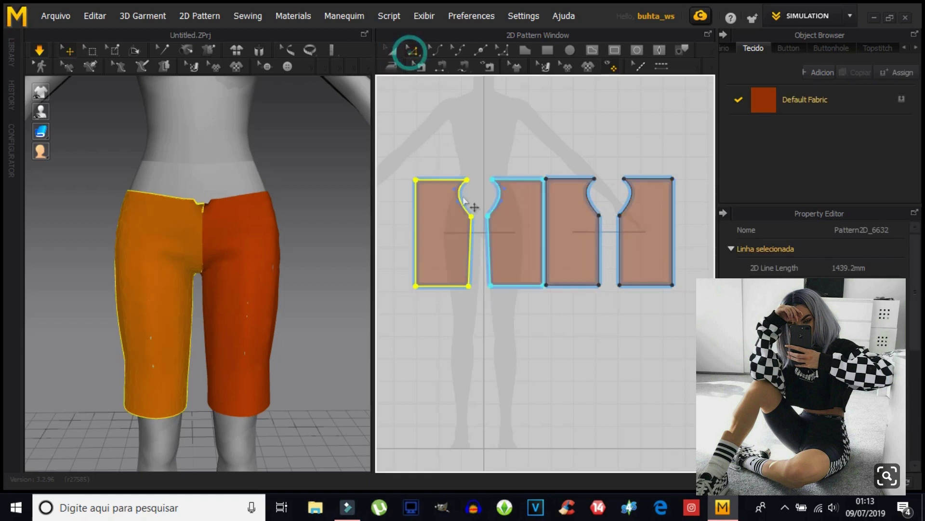
pyautogui.click(473, 255)
pyautogui.moveTo(475, 256); pyautogui.dragTo(477, 258)
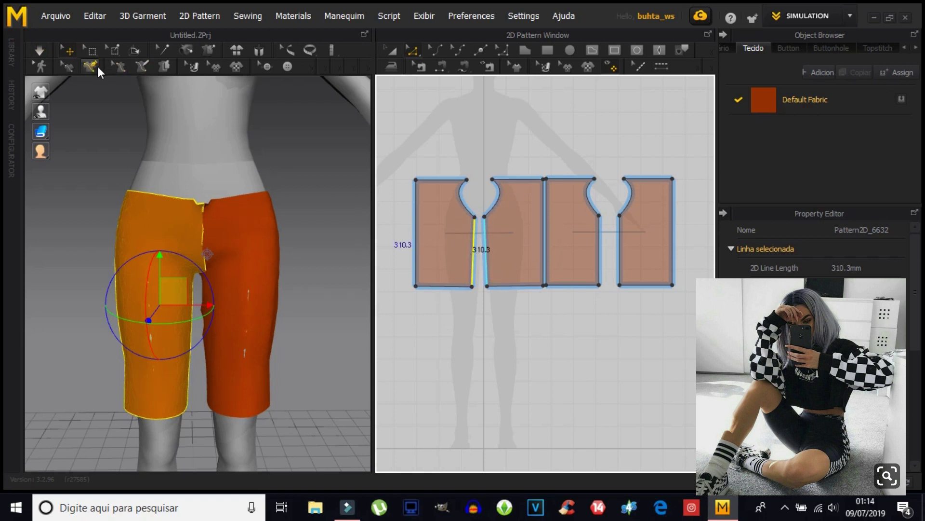
pyautogui.click(39, 50)
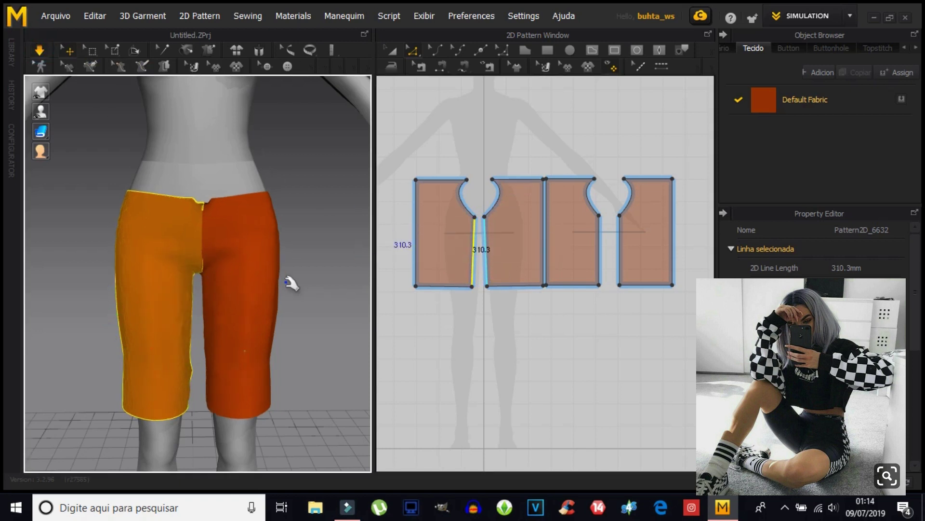
pyautogui.moveTo(302, 331)
pyautogui.mouseDown(button='right')
pyautogui.moveTo(104, 304)
pyautogui.moveTo(35, 311)
pyautogui.moveTo(186, 341)
pyautogui.moveTo(208, 368)
pyautogui.moveTo(272, 248)
pyautogui.mouseUp(button='right')
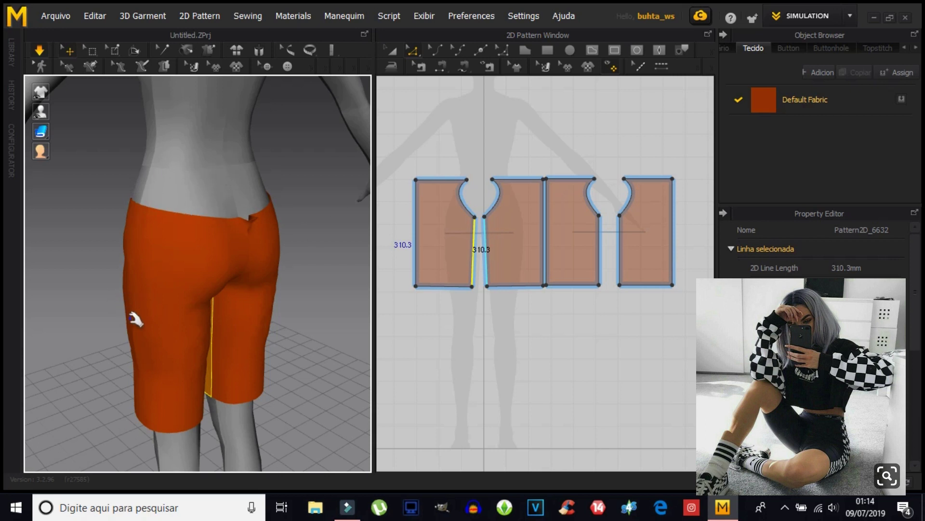
pyautogui.moveTo(149, 331)
pyautogui.mouseDown(button='right')
pyautogui.moveTo(257, 319)
pyautogui.moveTo(114, 303)
pyautogui.moveTo(213, 306)
pyautogui.mouseUp(button='right')
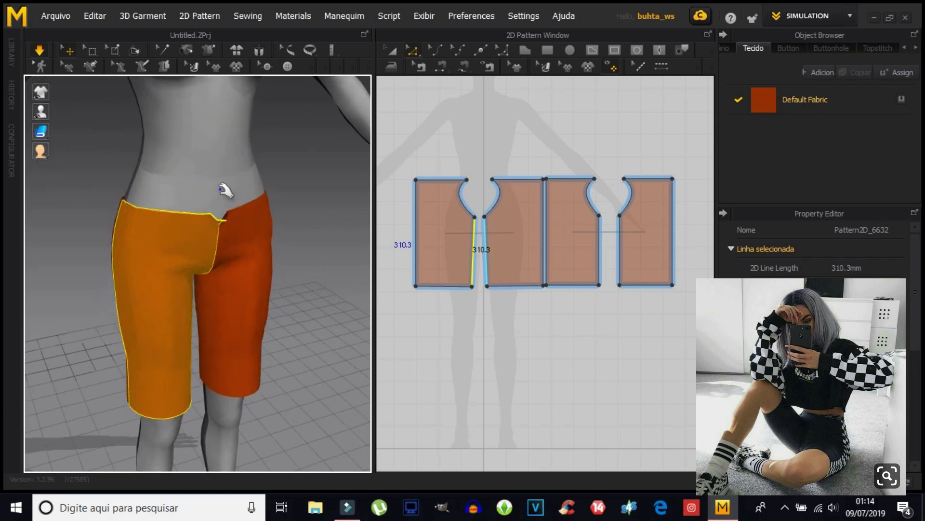
pyautogui.moveTo(203, 262); pyautogui.dragTo(205, 276, button='middle')
pyautogui.moveTo(205, 276); pyautogui.dragTo(205, 211, button='right')
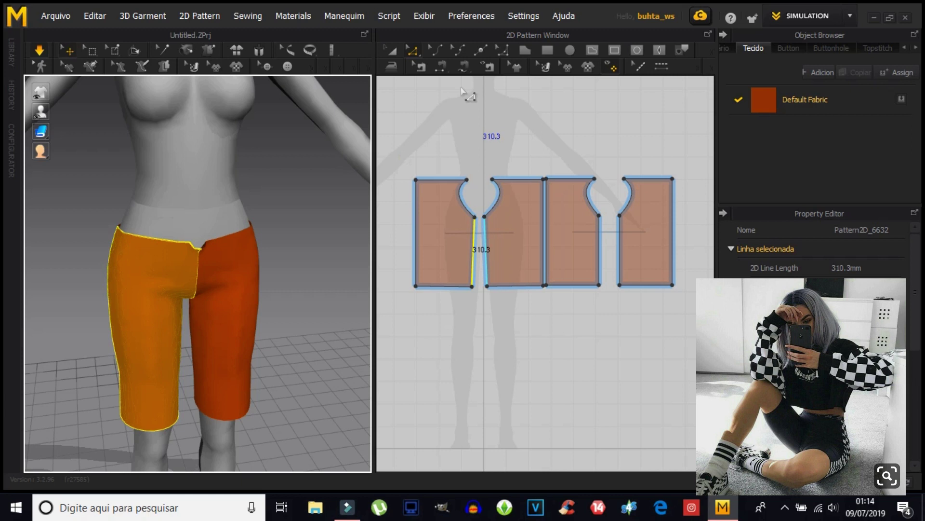
pyautogui.click(393, 51)
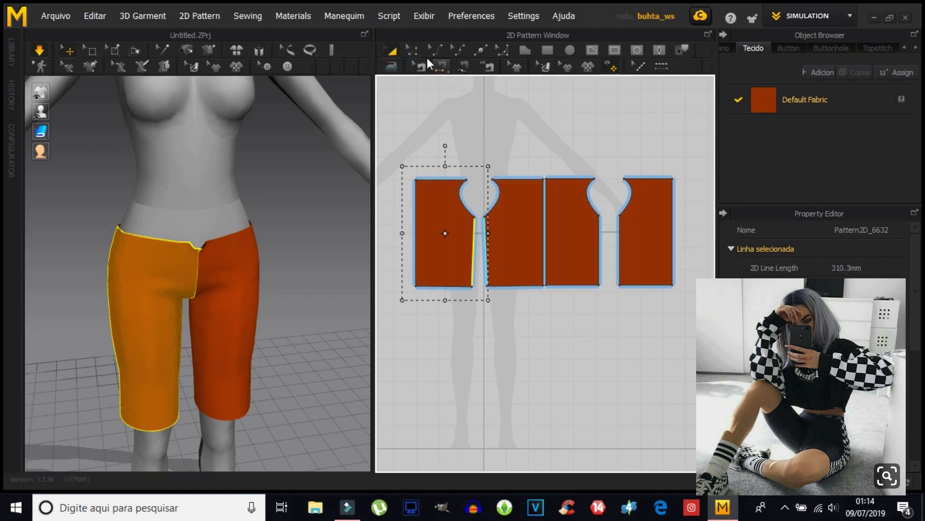
pyautogui.click(414, 50)
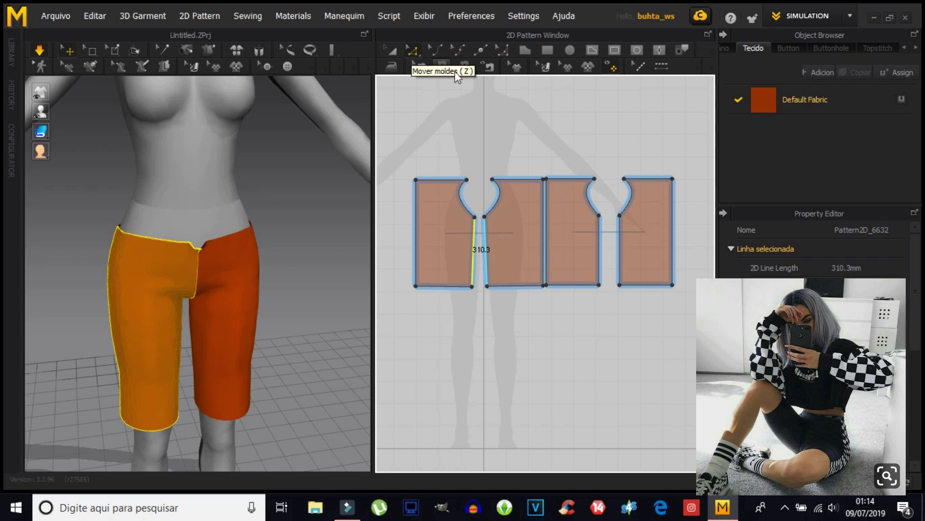
# Select the panels' top edges and drag them upward so the waist sits higher.
pyautogui.click(438, 179)
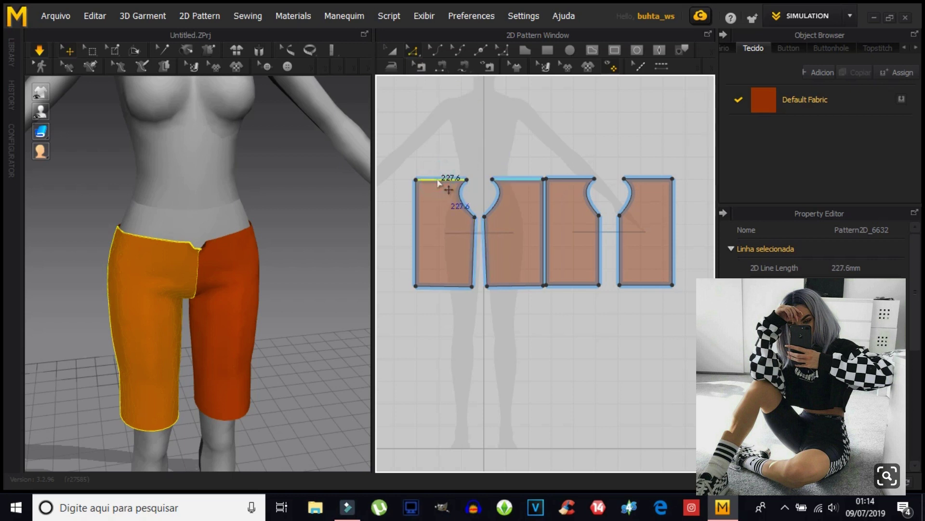
pyautogui.keyDown('shift'); pyautogui.click(574, 178); pyautogui.keyUp('shift')
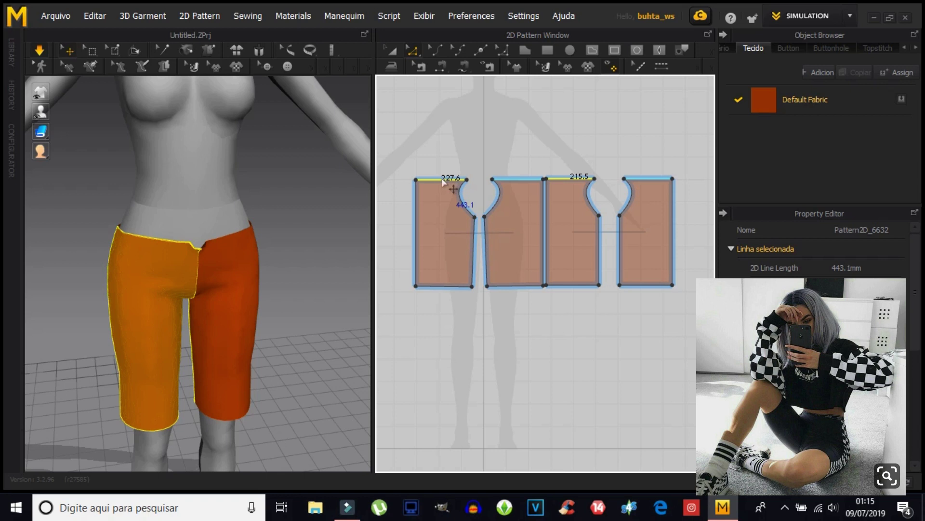
pyautogui.moveTo(444, 184); pyautogui.dragTo(446, 167)
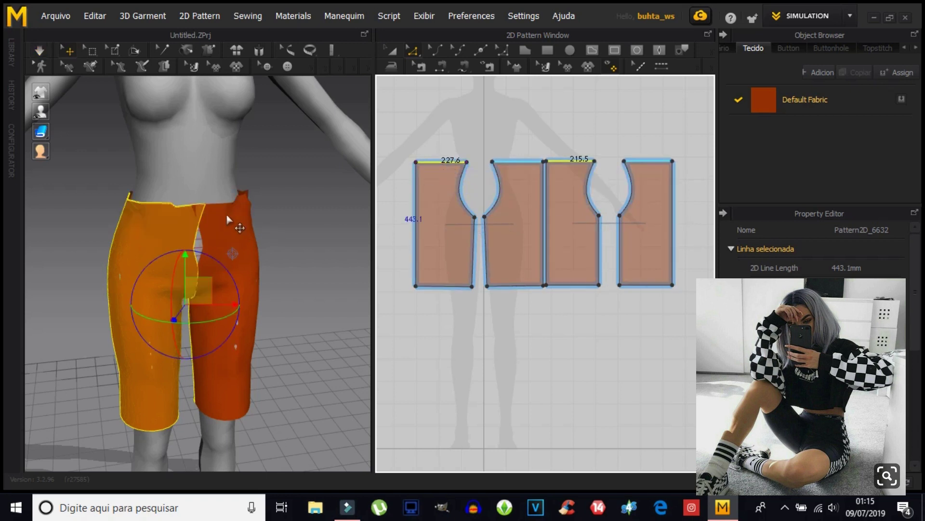
pyautogui.click(36, 49)
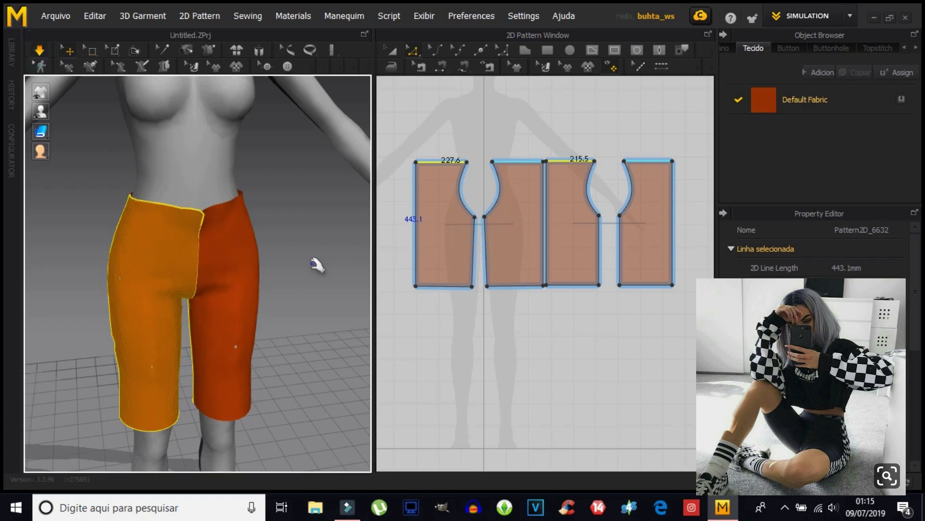
pyautogui.moveTo(310, 260); pyautogui.dragTo(72, 233, button='right')
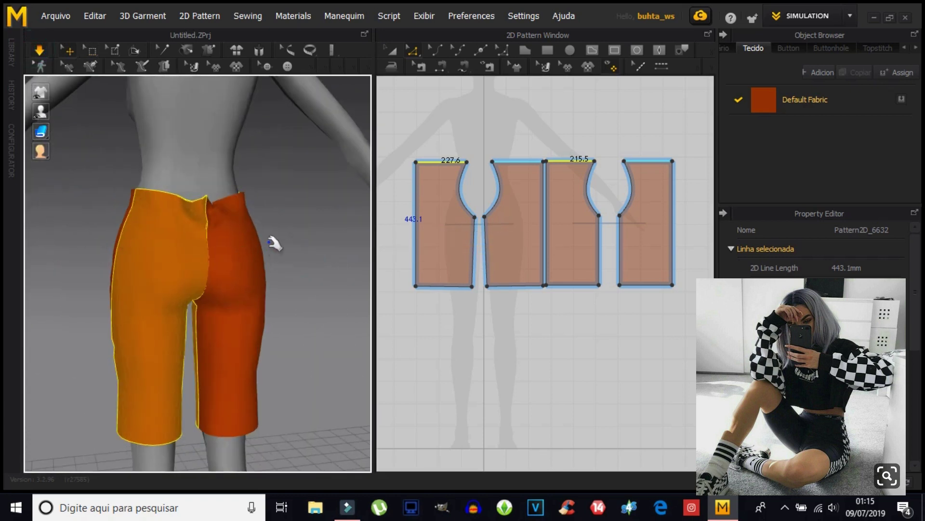
# Select the leftmost panel in 3D and pull its point up toward the waist.
pyautogui.click(229, 209)
pyautogui.moveTo(231, 175)
pyautogui.mouseDown(button='right')
pyautogui.moveTo(189, 275)
pyautogui.moveTo(82, 278)
pyautogui.mouseUp(button='right')
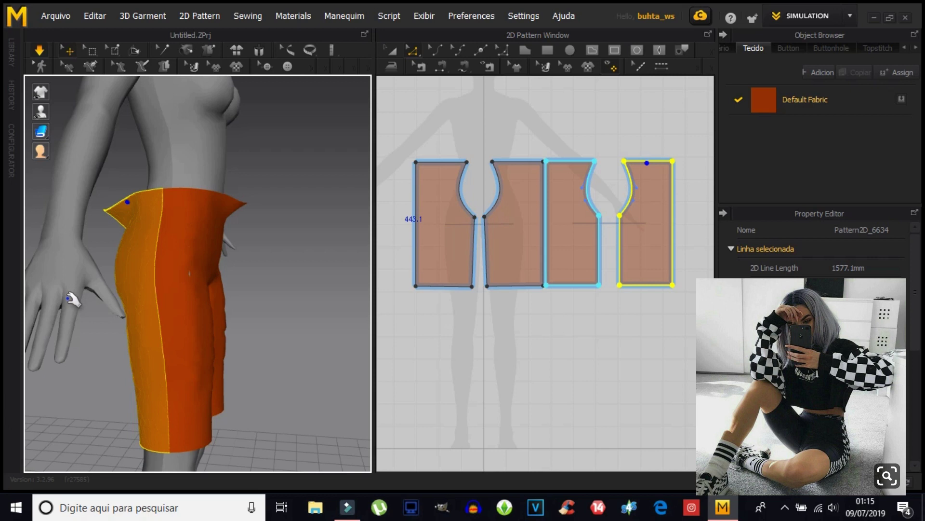
pyautogui.click(197, 278)
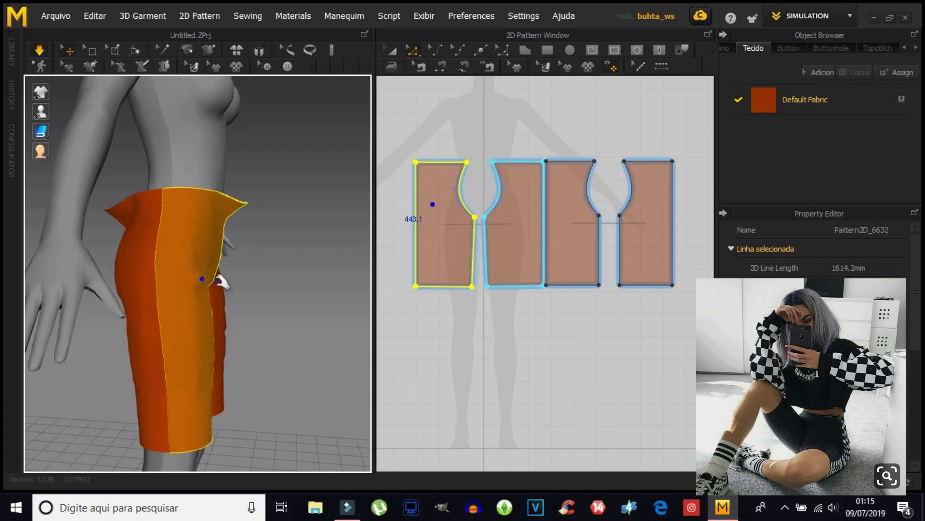
pyautogui.moveTo(260, 315)
pyautogui.mouseDown(button='right')
pyautogui.moveTo(113, 332)
pyautogui.moveTo(128, 271)
pyautogui.mouseUp(button='right')
pyautogui.click(113, 272)
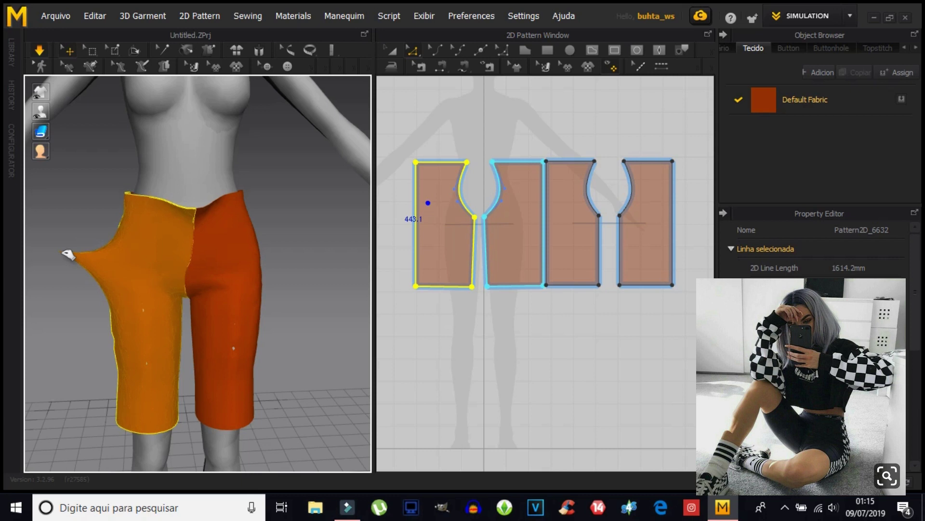
pyautogui.moveTo(113, 243); pyautogui.dragTo(83, 206)
pyautogui.moveTo(203, 376); pyautogui.dragTo(246, 364, button='right')
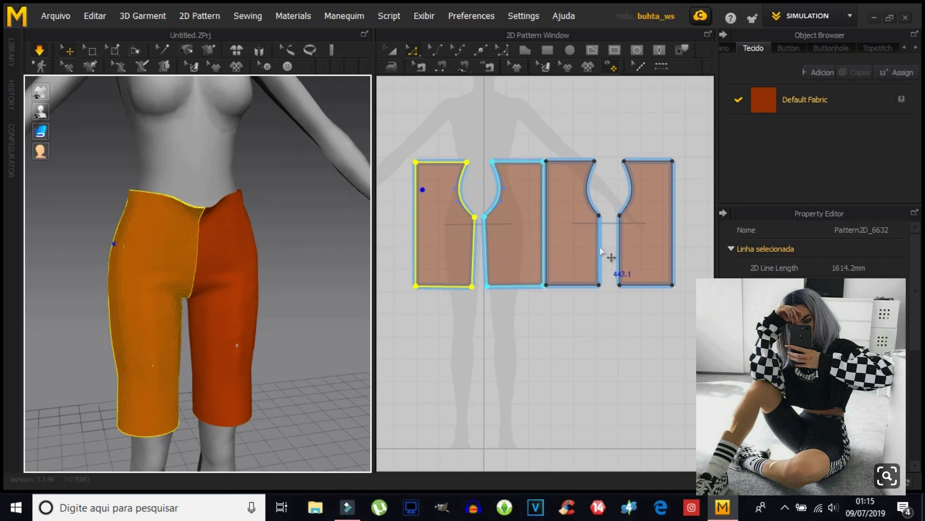
# Move the left flat piece slightly left and select its 310.3 mm inner-leg edge.
pyautogui.click(480, 263)
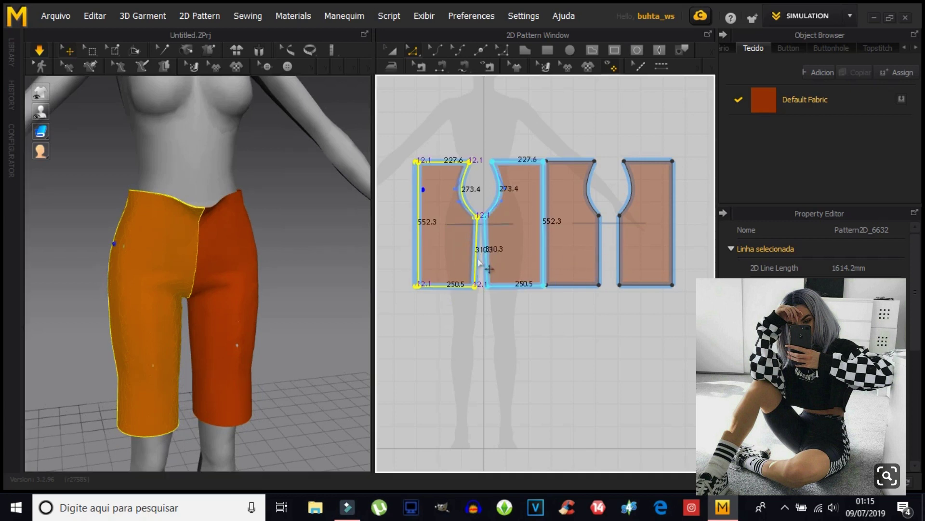
pyautogui.moveTo(479, 262); pyautogui.dragTo(467, 262)
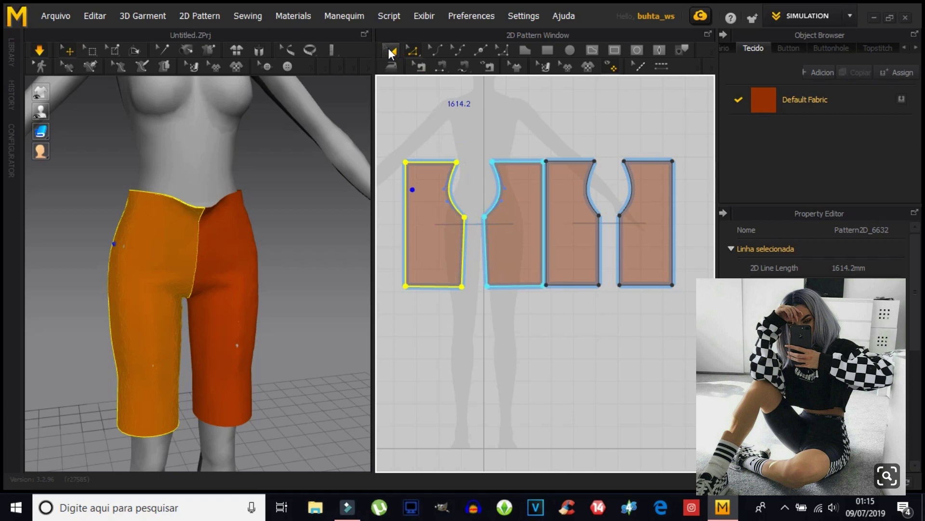
pyautogui.click(412, 50)
pyautogui.click(465, 262)
pyautogui.click(180, 378)
# Toggle the cloth simulation on and off and turn to a rear view.
pyautogui.press('space')
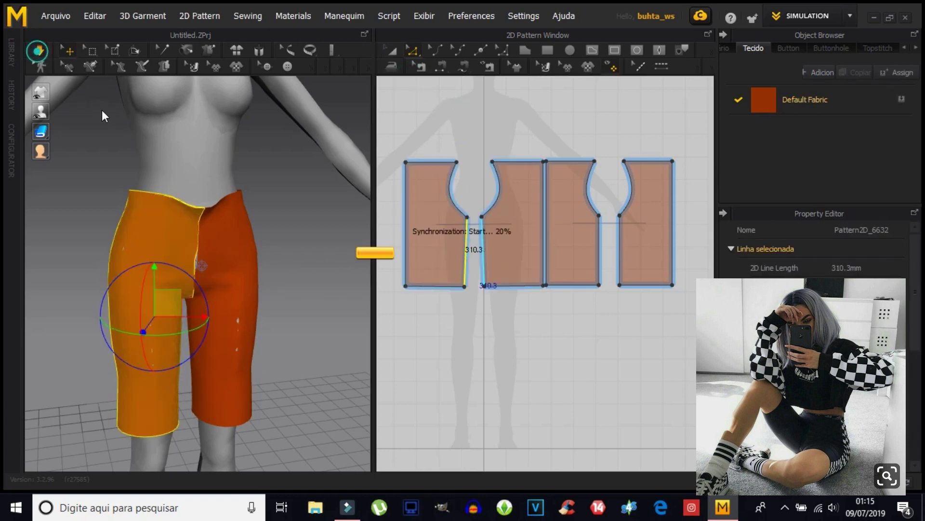
pyautogui.moveTo(314, 359); pyautogui.dragTo(261, 348, button='right')
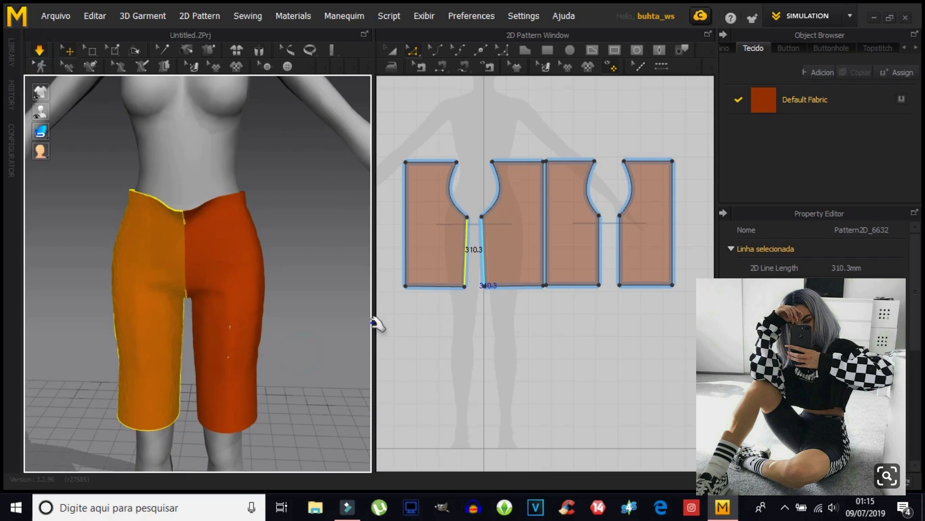
pyautogui.click(471, 268)
pyautogui.press('space')
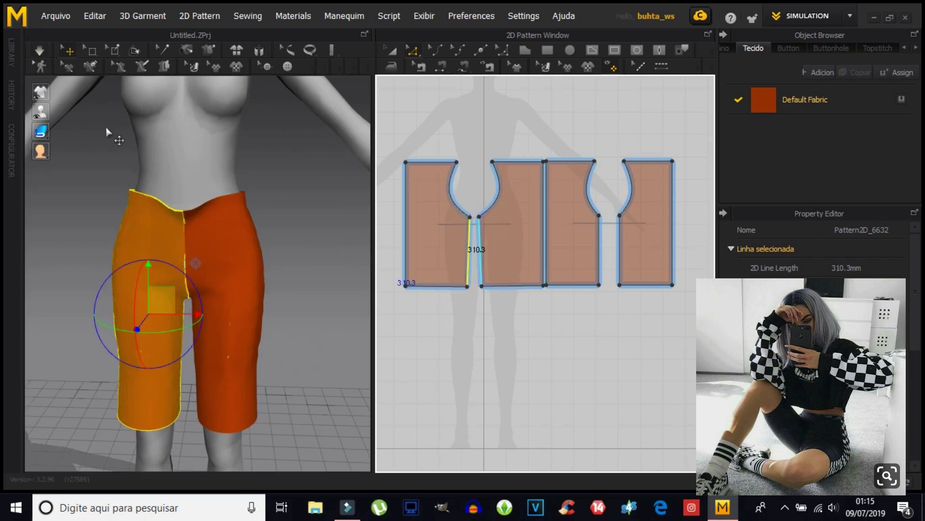
pyautogui.click(39, 51)
pyautogui.moveTo(299, 355)
pyautogui.mouseDown(button='right')
pyautogui.moveTo(205, 355)
pyautogui.moveTo(263, 355)
pyautogui.moveTo(131, 372)
pyautogui.mouseUp(button='right')
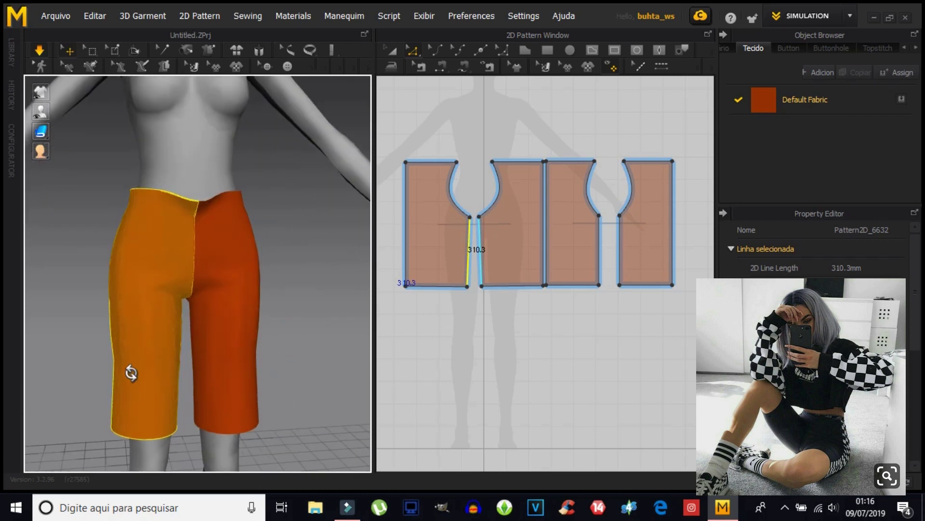
# Sew the panel bottoms, joining panel 3 to panel 4, and re-simulate the shorts.
pyautogui.click(407, 285)
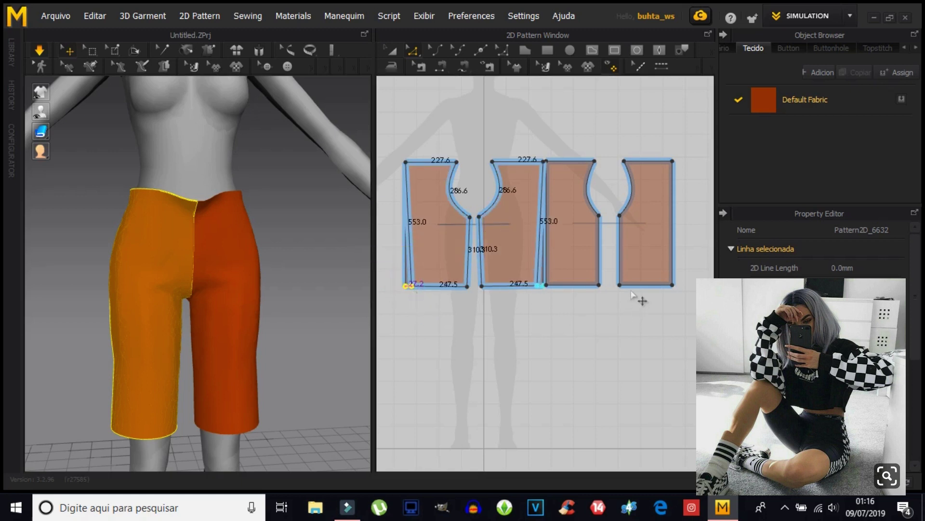
pyautogui.click(539, 285)
pyautogui.click(39, 51)
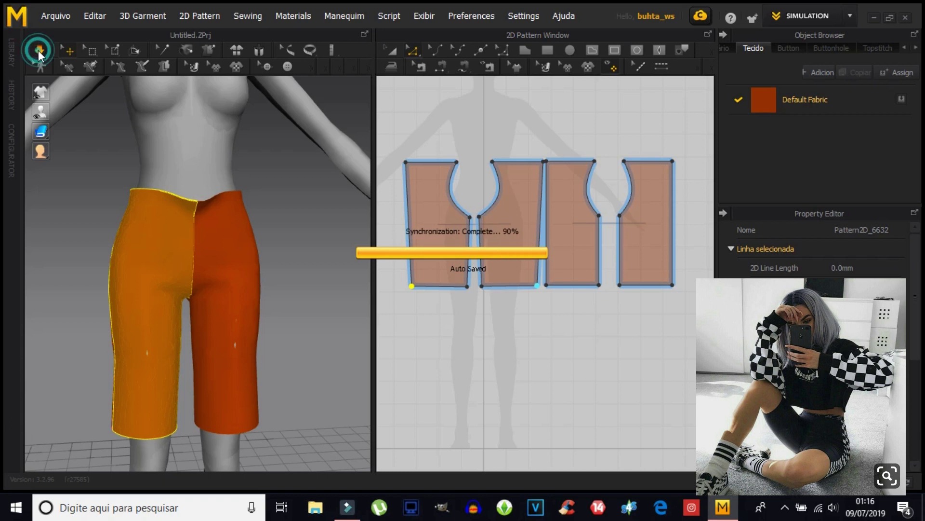
pyautogui.click(547, 288)
pyautogui.click(665, 284)
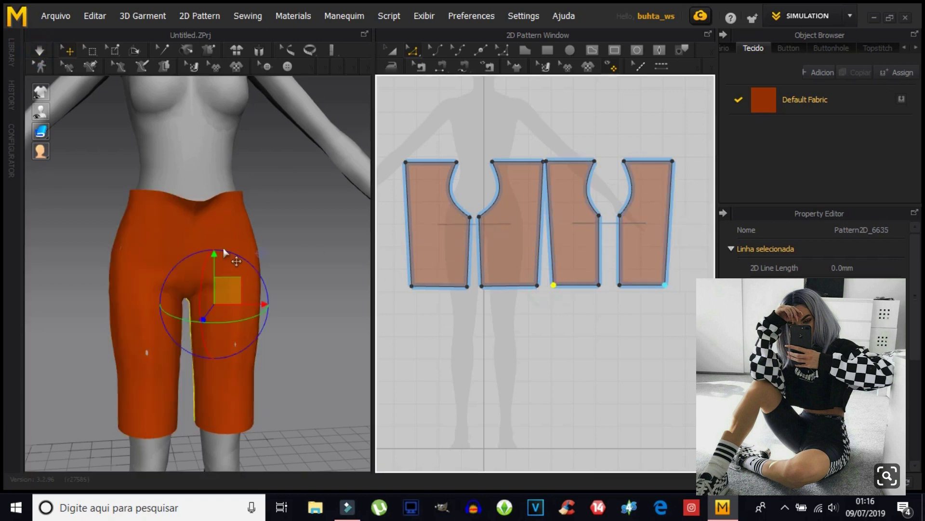
pyautogui.press('space')
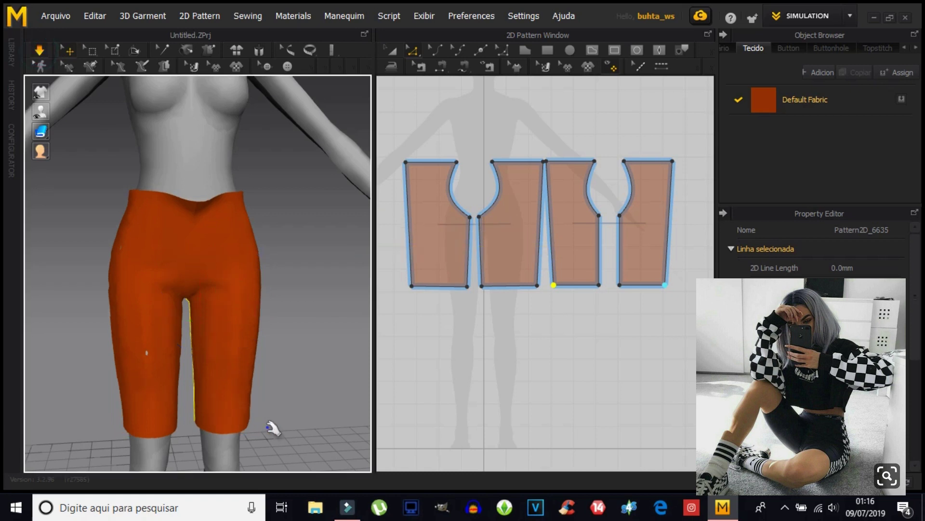
pyautogui.moveTo(263, 388)
pyautogui.mouseDown(button='right')
pyautogui.moveTo(188, 368)
pyautogui.moveTo(192, 337)
pyautogui.moveTo(305, 366)
pyautogui.mouseUp(button='right')
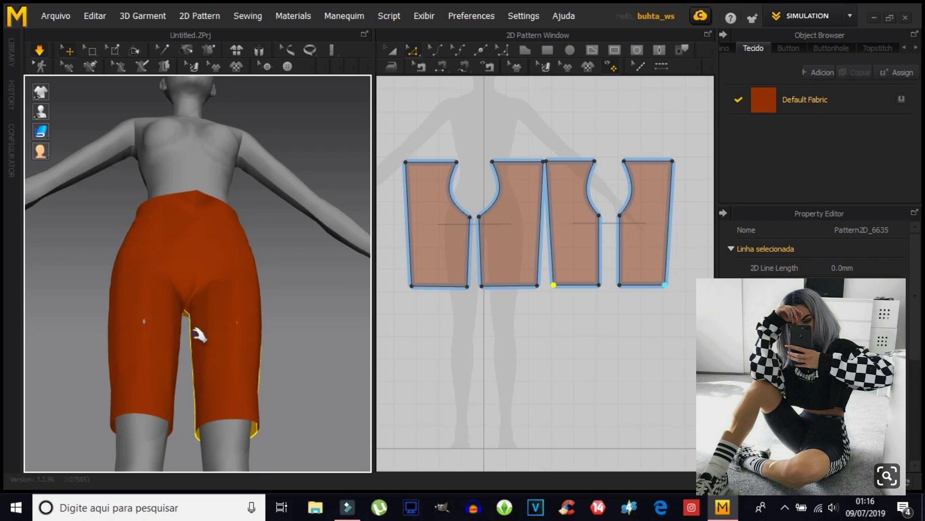
pyautogui.moveTo(295, 238)
pyautogui.mouseDown(button='right')
pyautogui.moveTo(264, 310)
pyautogui.moveTo(186, 324)
pyautogui.moveTo(190, 287)
pyautogui.mouseUp(button='right')
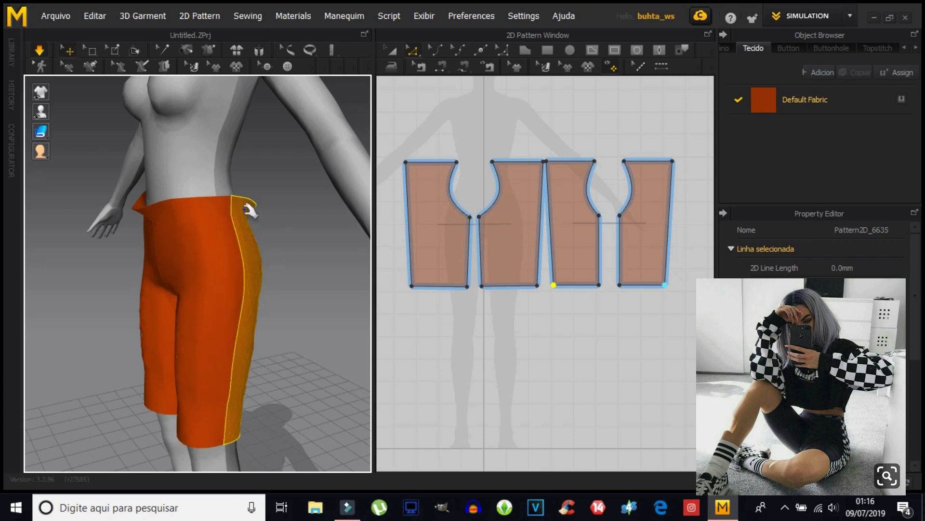
pyautogui.moveTo(314, 326)
pyautogui.mouseDown(button='right')
pyautogui.moveTo(310, 317)
pyautogui.moveTo(196, 300)
pyautogui.moveTo(195, 271)
pyautogui.moveTo(280, 281)
pyautogui.mouseUp(button='right')
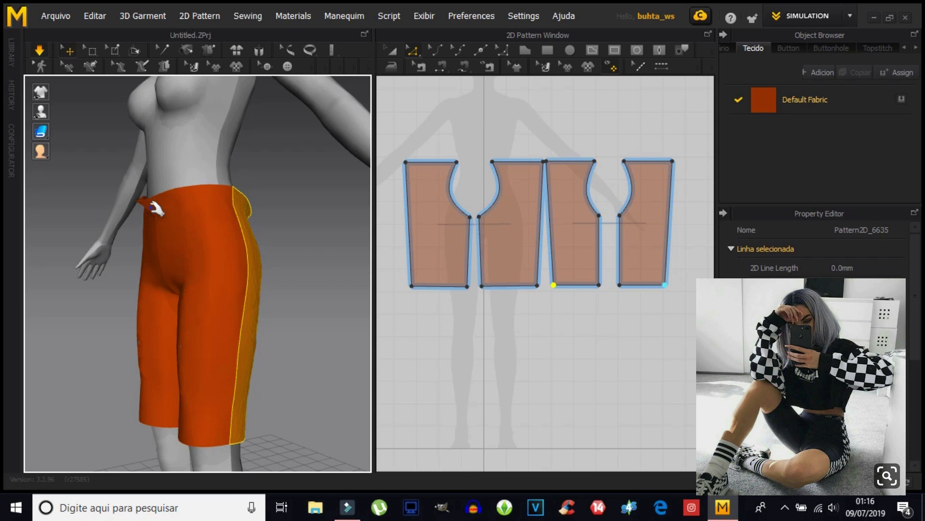
pyautogui.moveTo(162, 357)
pyautogui.mouseDown(button='right')
pyautogui.moveTo(254, 345)
pyautogui.moveTo(139, 287)
pyautogui.mouseUp(button='right')
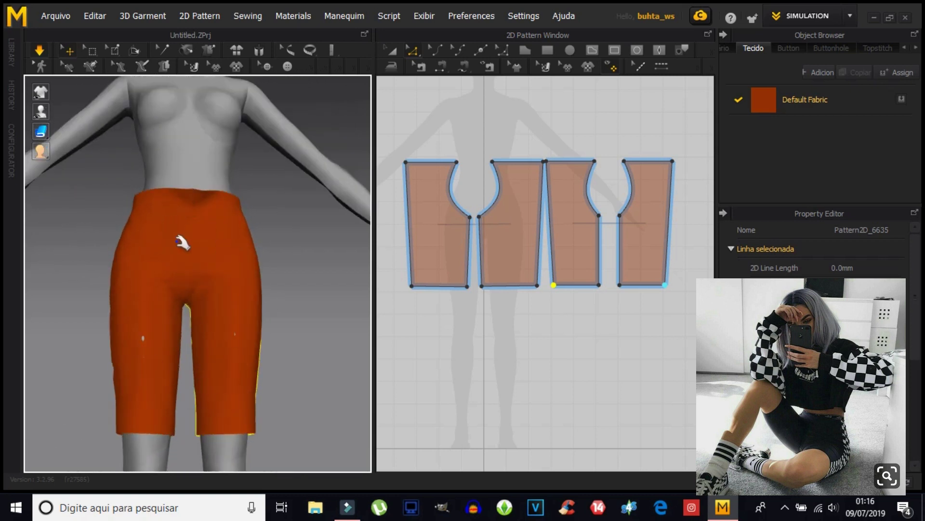
pyautogui.moveTo(296, 237)
pyautogui.mouseDown(button='right')
pyautogui.moveTo(213, 279)
pyautogui.moveTo(166, 283)
pyautogui.mouseUp(button='right')
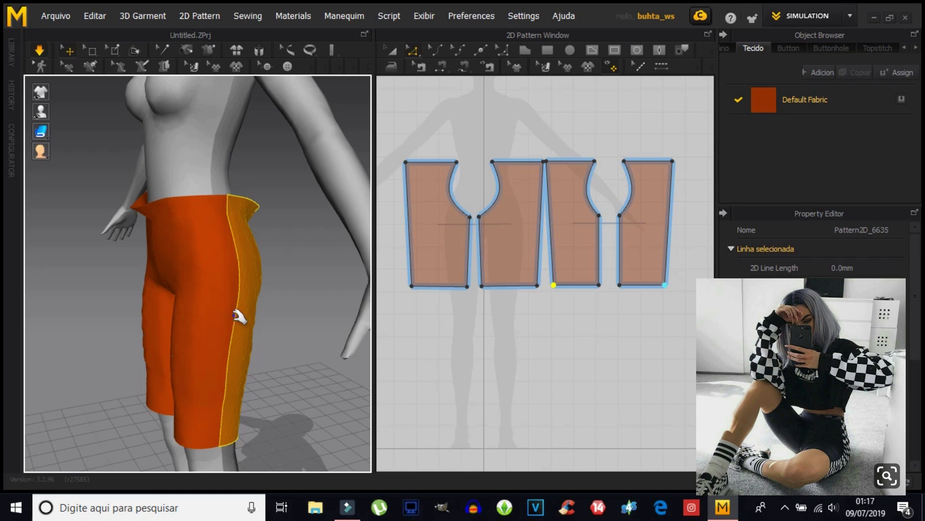
pyautogui.press('m')
pyautogui.moveTo(76, 351)
pyautogui.mouseDown(button='right')
pyautogui.moveTo(152, 300)
pyautogui.moveTo(188, 341)
pyautogui.moveTo(200, 337)
pyautogui.mouseUp(button='right')
pyautogui.moveTo(251, 403)
pyautogui.mouseDown(button='right')
pyautogui.moveTo(207, 289)
pyautogui.moveTo(130, 254)
pyautogui.moveTo(95, 263)
pyautogui.moveTo(119, 375)
pyautogui.moveTo(172, 405)
pyautogui.moveTo(197, 183)
pyautogui.mouseUp(button='right')
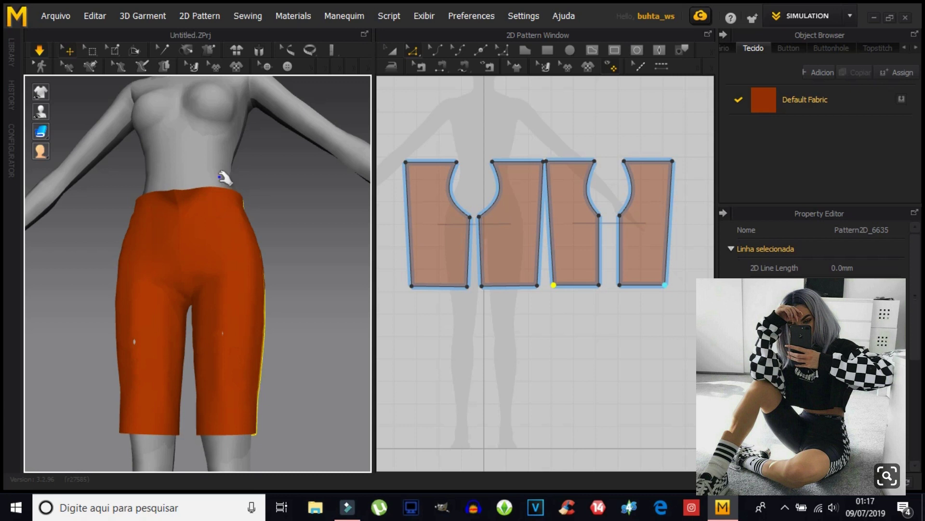
pyautogui.moveTo(292, 261)
pyautogui.mouseDown(button='right')
pyautogui.moveTo(215, 274)
pyautogui.moveTo(218, 263)
pyautogui.mouseUp(button='right')
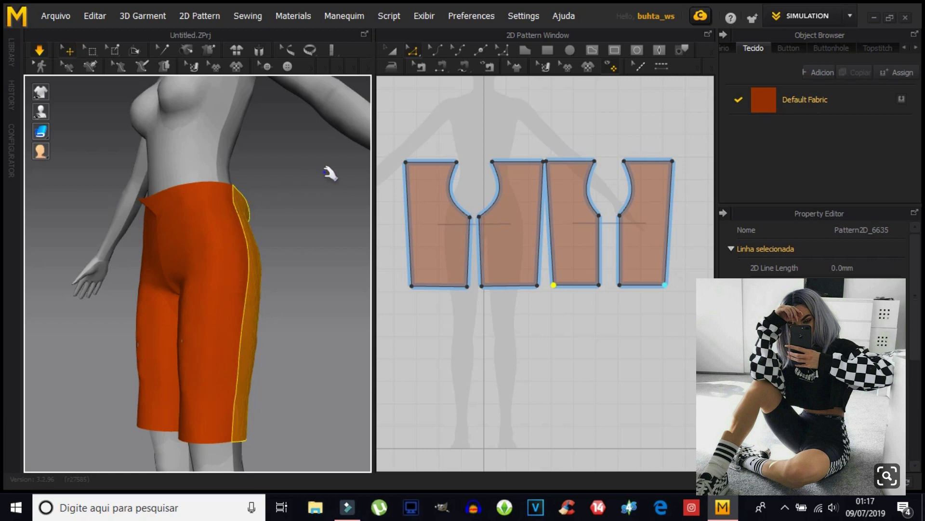
# Draw a vertical internal line from top edge to bottom edge on the left panel.
pyautogui.click(479, 50)
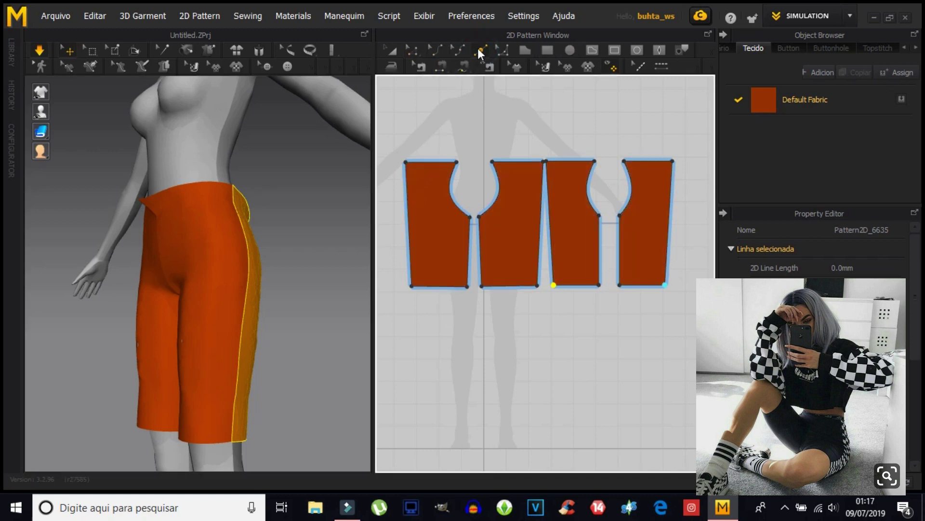
pyautogui.click(590, 50)
pyautogui.scroll(4, 462, 208)
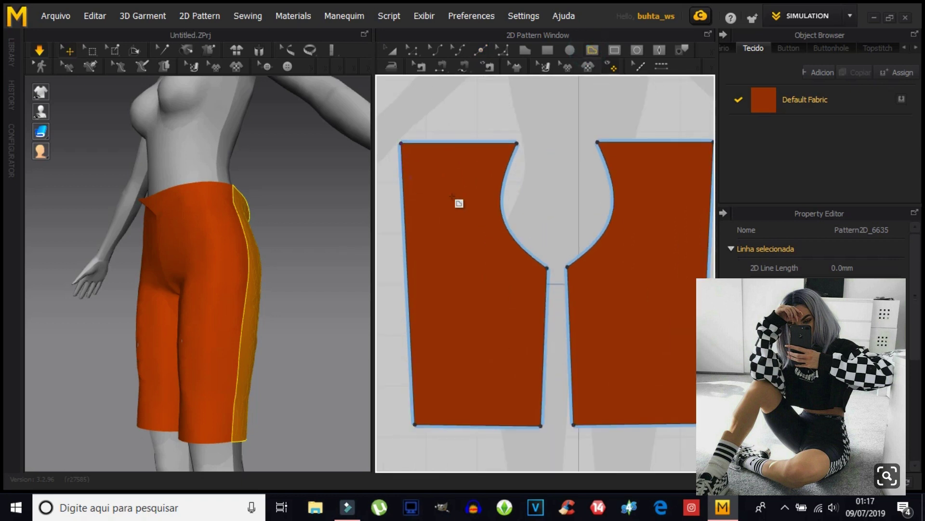
pyautogui.click(434, 143)
pyautogui.click(447, 424)
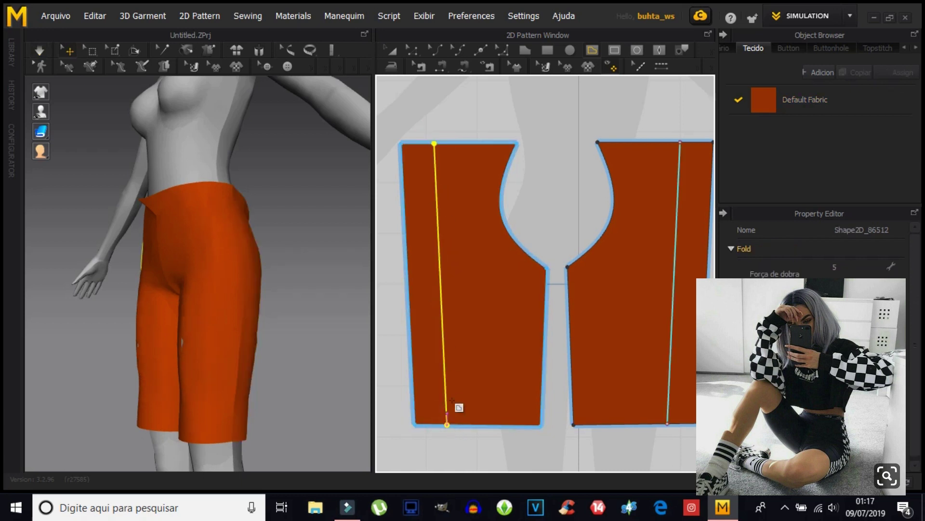
pyautogui.scroll(-4, 486, 288)
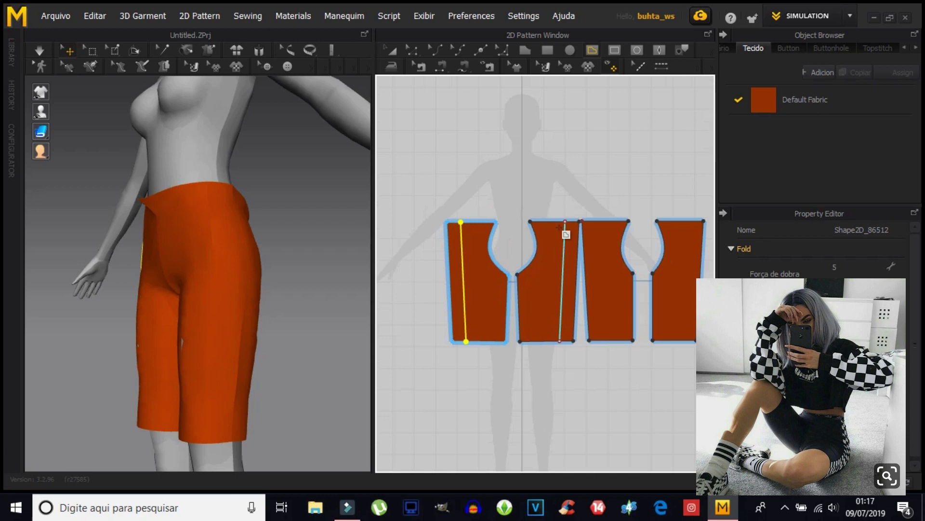
pyautogui.moveTo(218, 419)
pyautogui.mouseDown(button='right')
pyautogui.moveTo(330, 426)
pyautogui.moveTo(198, 429)
pyautogui.moveTo(72, 275)
pyautogui.mouseUp(button='right')
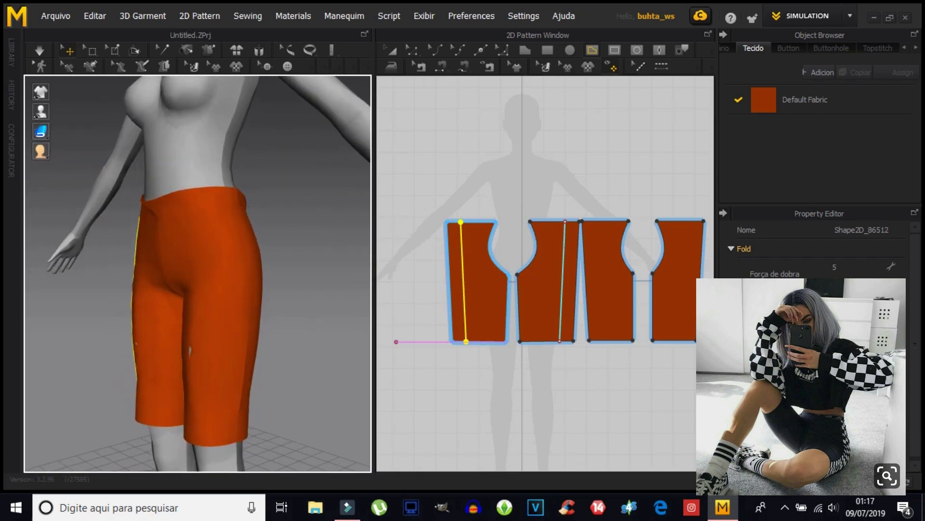
pyautogui.moveTo(133, 384)
pyautogui.mouseDown(button='right')
pyautogui.moveTo(224, 395)
pyautogui.moveTo(306, 387)
pyautogui.mouseUp(button='right')
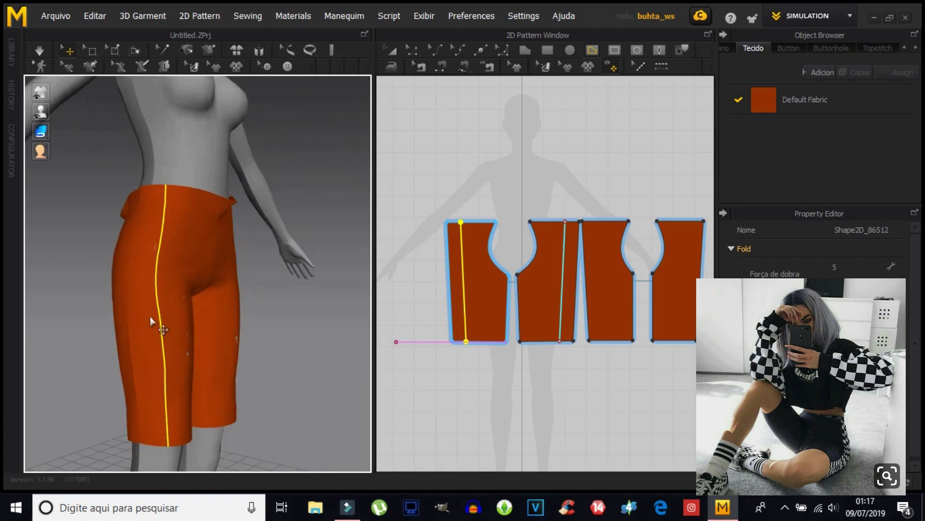
pyautogui.moveTo(178, 429); pyautogui.dragTo(185, 324, button='right')
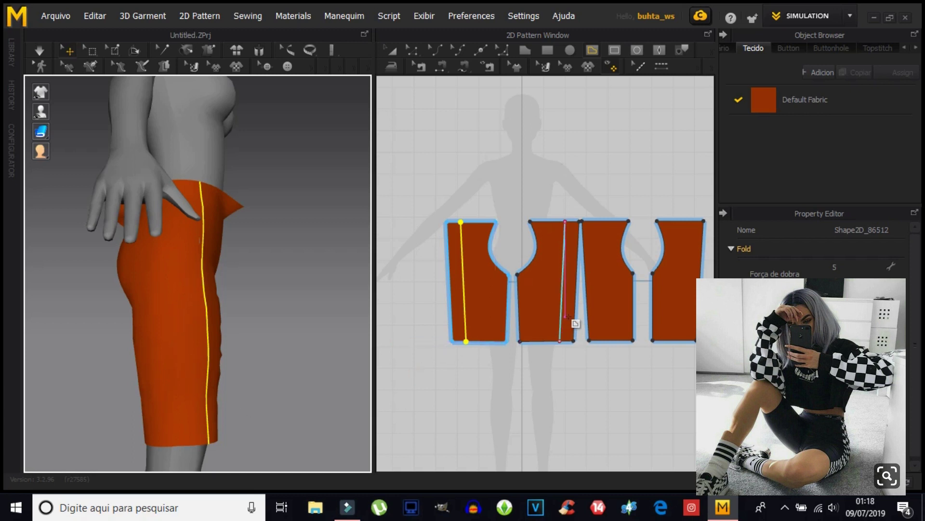
# Draw a matching top-to-bottom internal line on the third panel.
pyautogui.moveTo(573, 324); pyautogui.dragTo(544, 323, button='right')
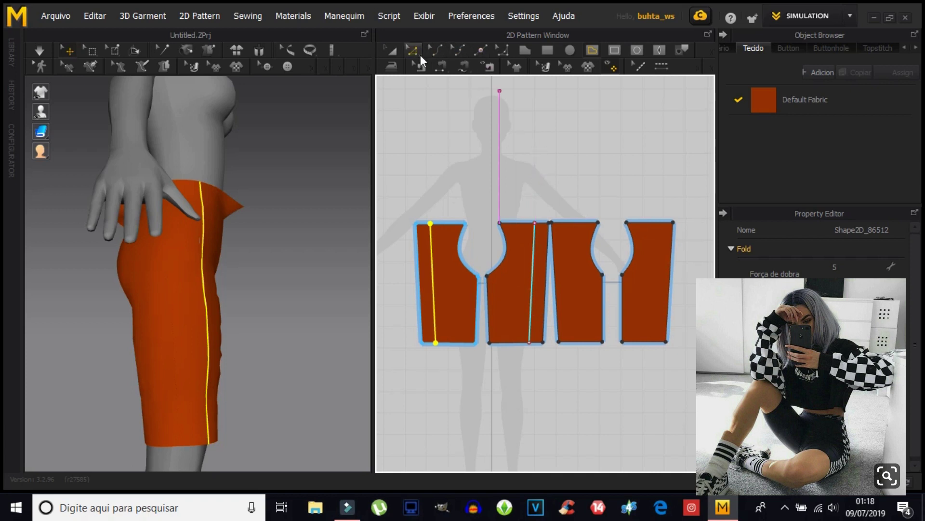
pyautogui.scroll(1, 562, 227)
pyautogui.scroll(1, 561, 192)
pyautogui.moveTo(562, 193); pyautogui.dragTo(535, 167, button='right')
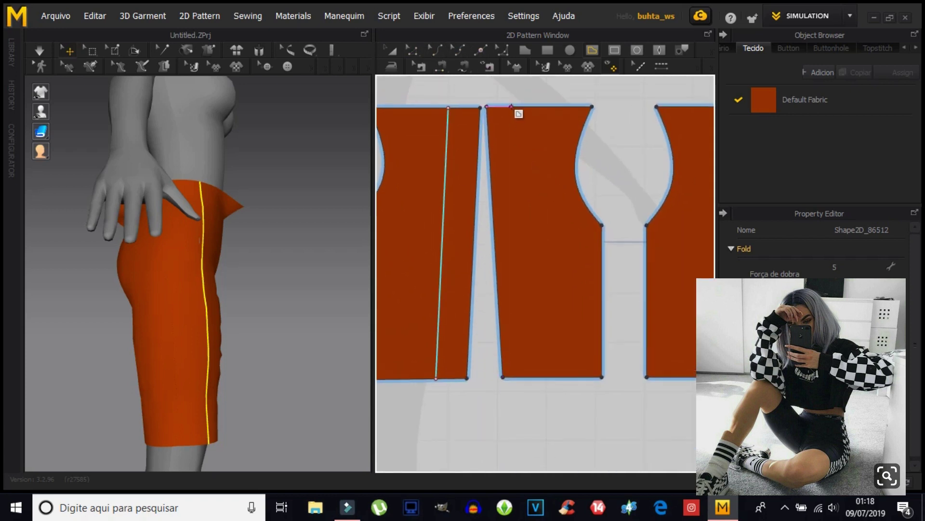
pyautogui.click(512, 106)
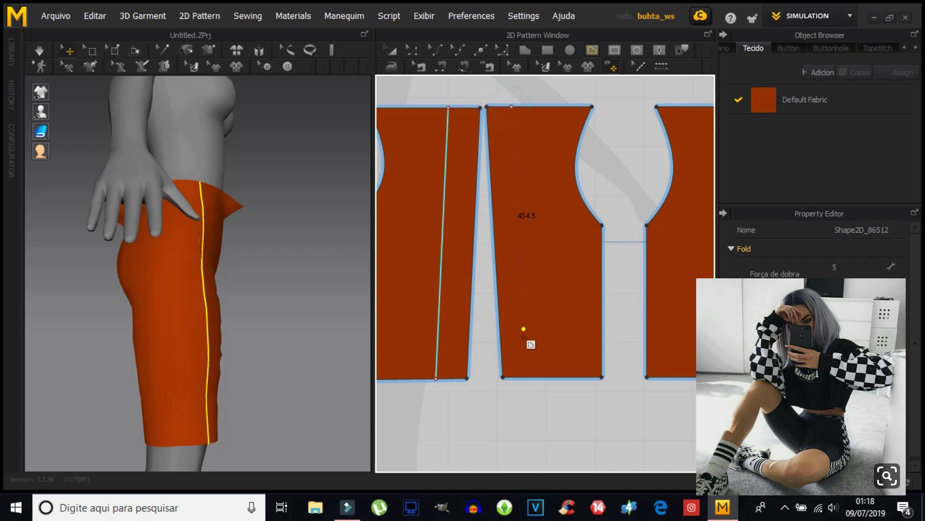
pyautogui.click(527, 378)
pyautogui.scroll(-4, 536, 361)
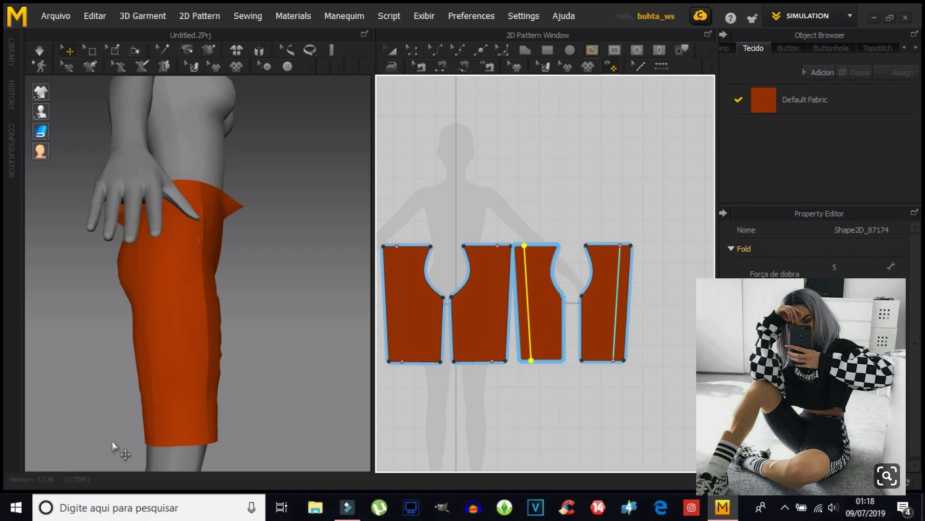
pyautogui.moveTo(171, 405)
pyautogui.mouseDown(button='right')
pyautogui.moveTo(206, 434)
pyautogui.moveTo(190, 419)
pyautogui.moveTo(94, 427)
pyautogui.moveTo(145, 407)
pyautogui.moveTo(192, 372)
pyautogui.moveTo(59, 408)
pyautogui.mouseUp(button='right')
# Select the internal lines of the left and third panels with Transform Pattern.
pyautogui.click(421, 67)
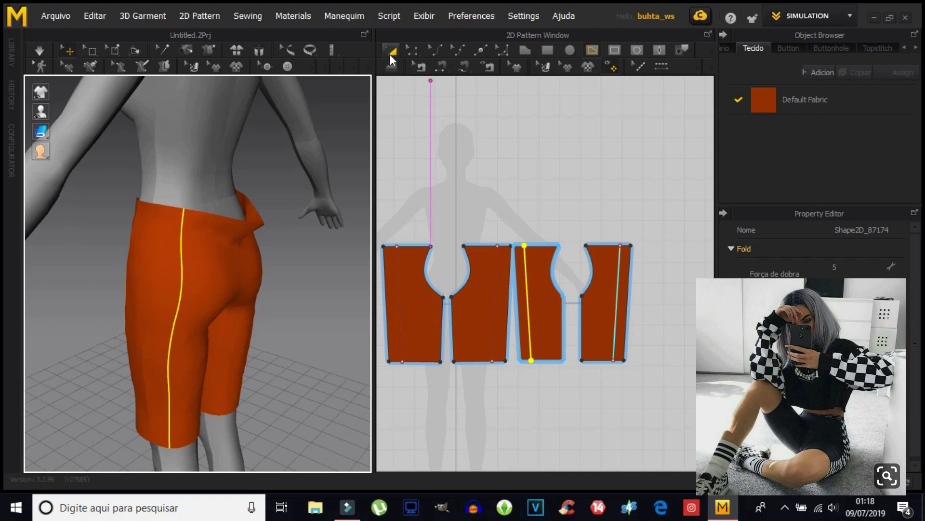
pyautogui.click(390, 54)
pyautogui.click(439, 159)
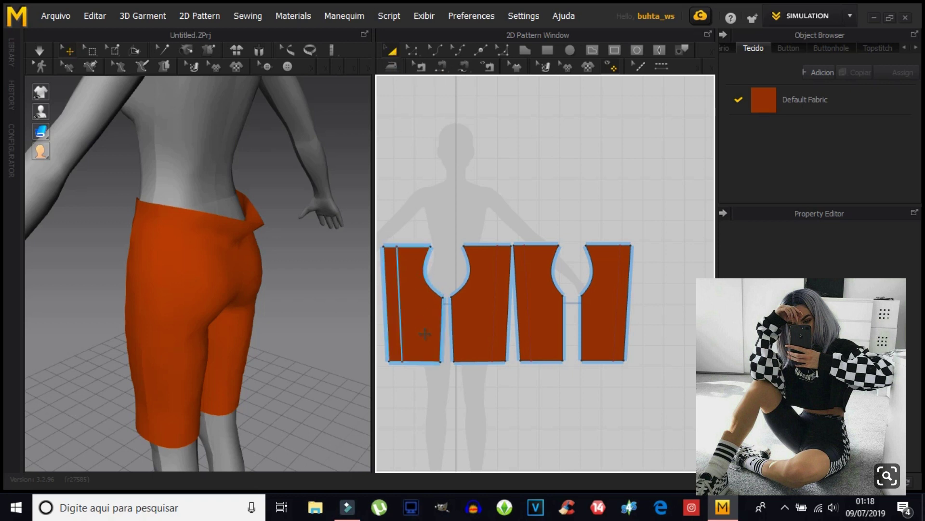
pyautogui.click(403, 341)
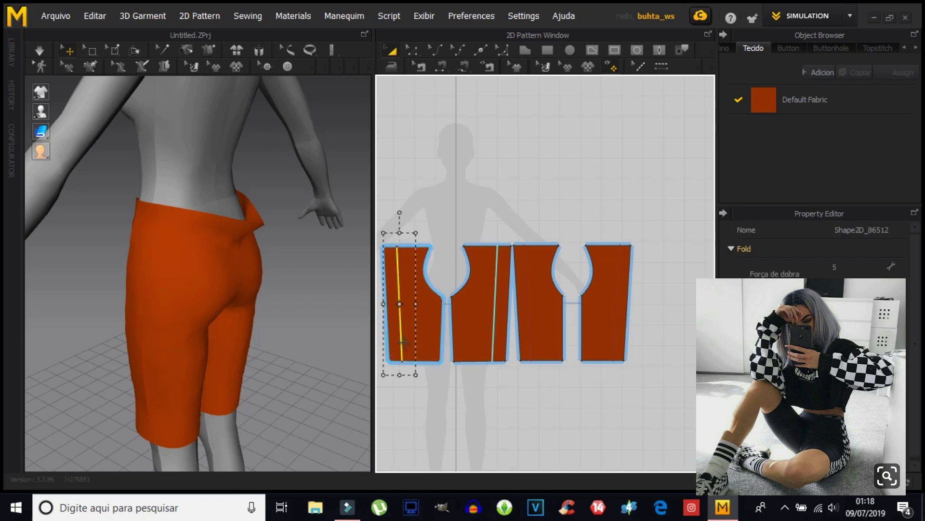
pyautogui.keyDown('shift'); pyautogui.click(530, 336); pyautogui.keyUp('shift')
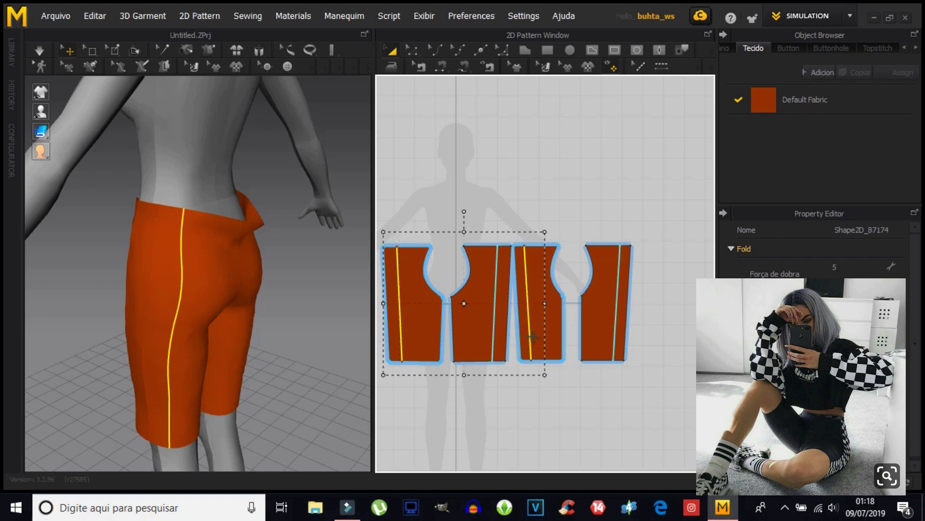
# Cut the panels along the selected internal lines with Recortar, separating thin side strips.
pyautogui.rightClick(532, 336)
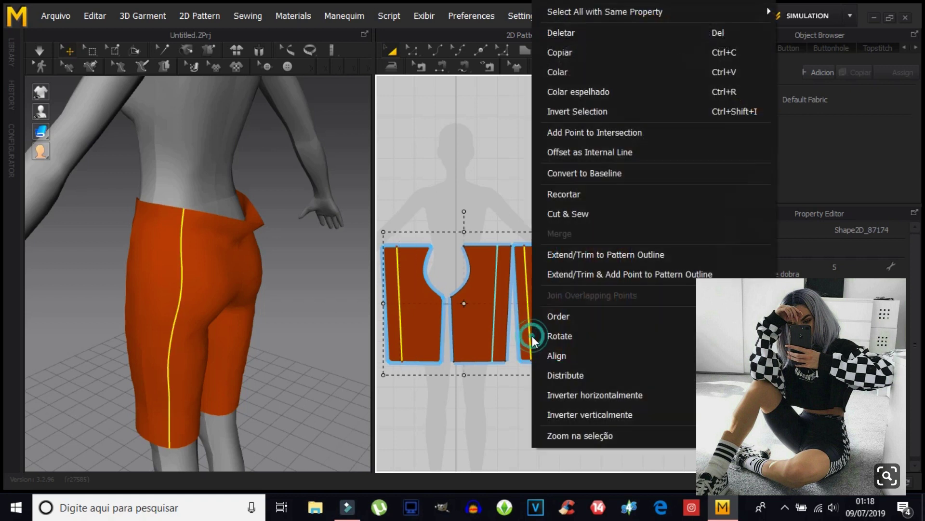
pyautogui.click(579, 197)
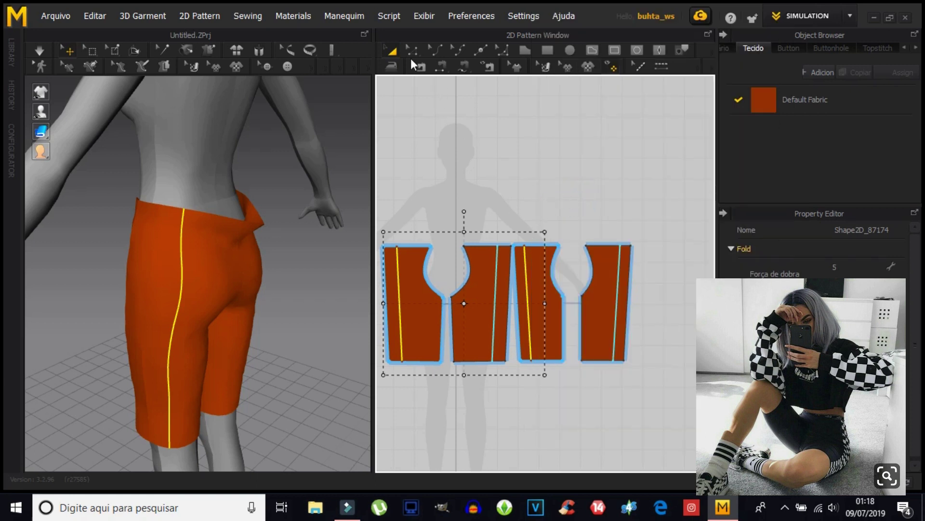
pyautogui.click(626, 319)
pyautogui.press('Right')
pyautogui.press('Right')
pyautogui.press('Right')
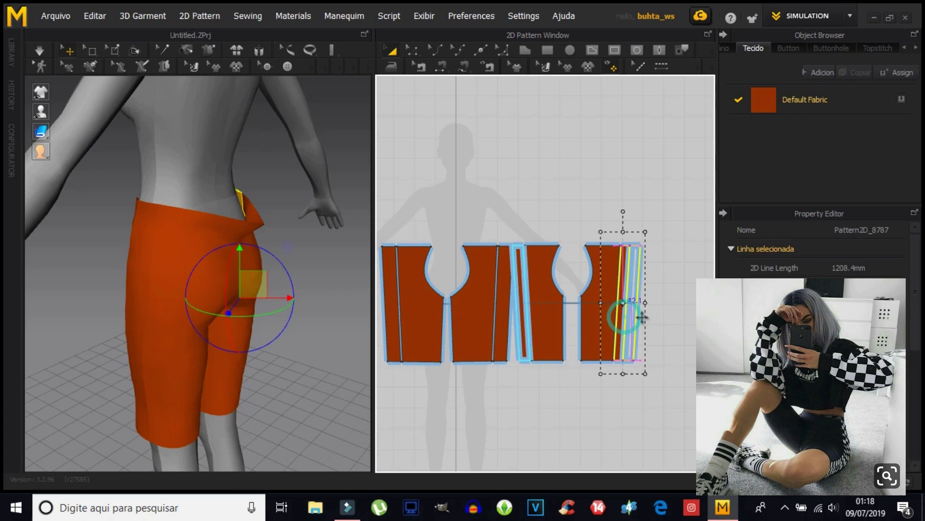
# Nudge the cut strips and neighbouring panels slightly left in the 2D layout.
pyautogui.moveTo(613, 322)
pyautogui.mouseDown()
pyautogui.moveTo(553, 322)
pyautogui.moveTo(572, 321)
pyautogui.moveTo(534, 332)
pyautogui.mouseUp()
pyautogui.click(525, 332)
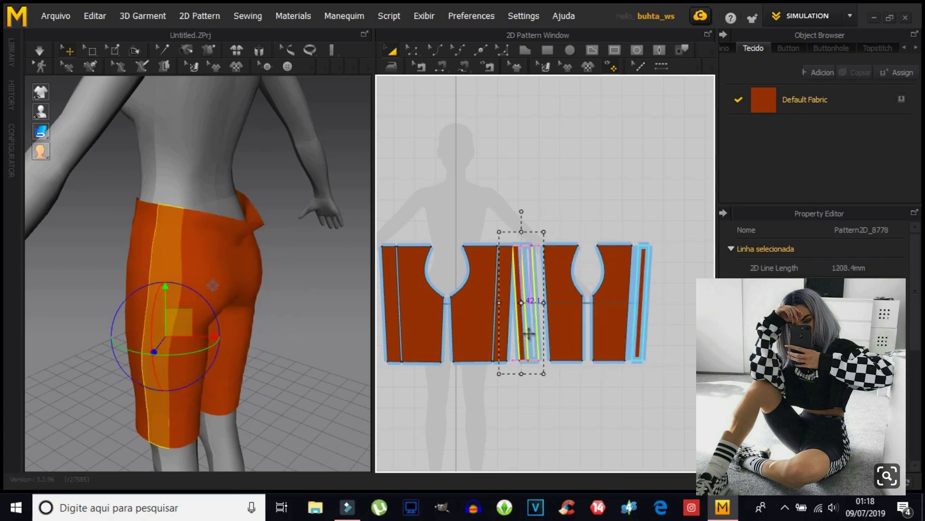
pyautogui.click(486, 330)
pyautogui.moveTo(568, 330); pyautogui.dragTo(632, 333, button='middle')
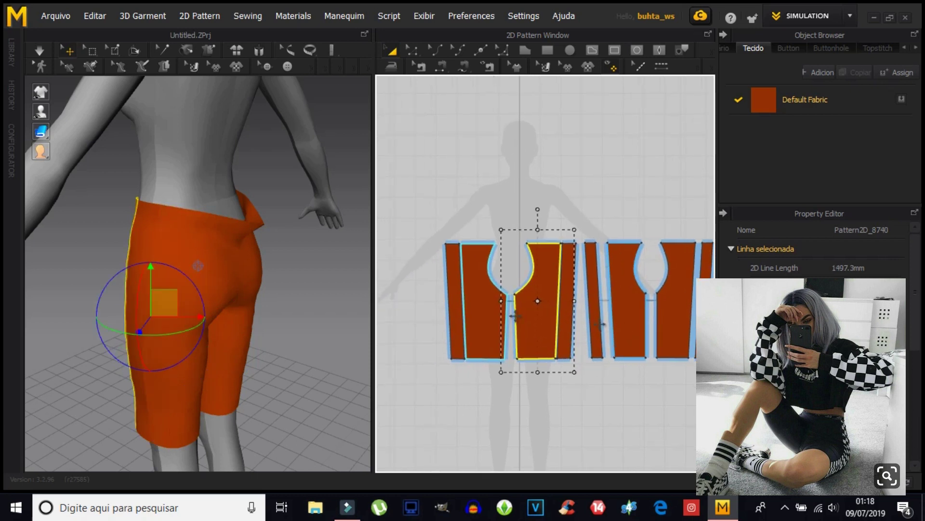
pyautogui.moveTo(444, 318); pyautogui.dragTo(435, 318)
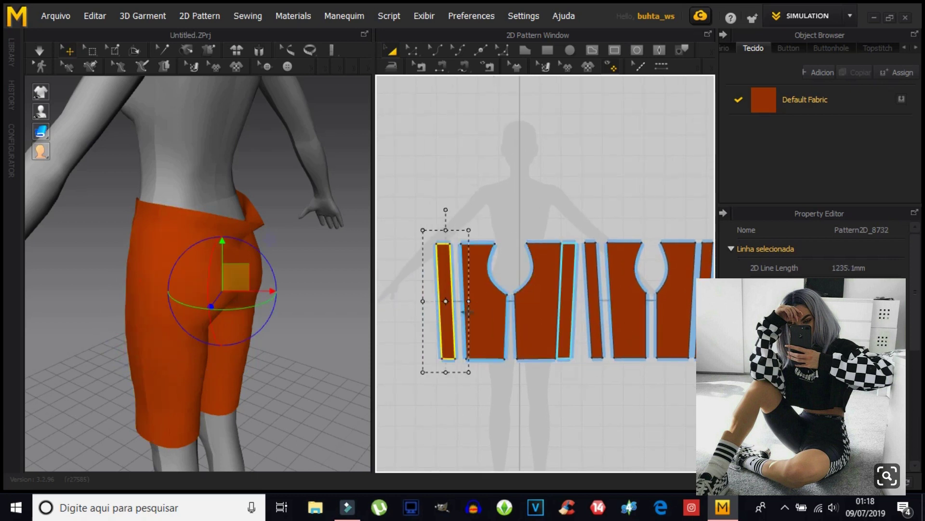
pyautogui.click(464, 312)
pyautogui.moveTo(527, 327); pyautogui.dragTo(523, 330)
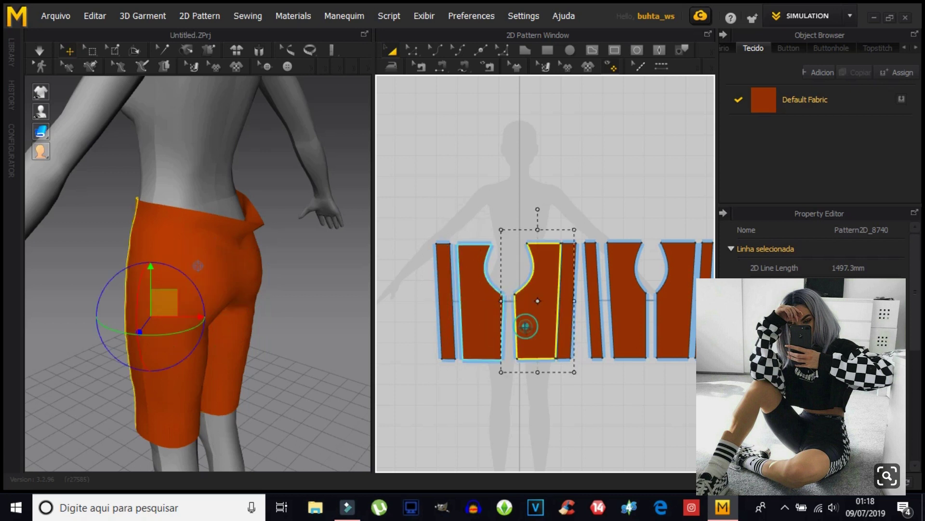
pyautogui.click(562, 314)
# Re-centre the eight pattern pieces in the 2D view and clear the selection.
pyautogui.scroll(-1, 619, 375)
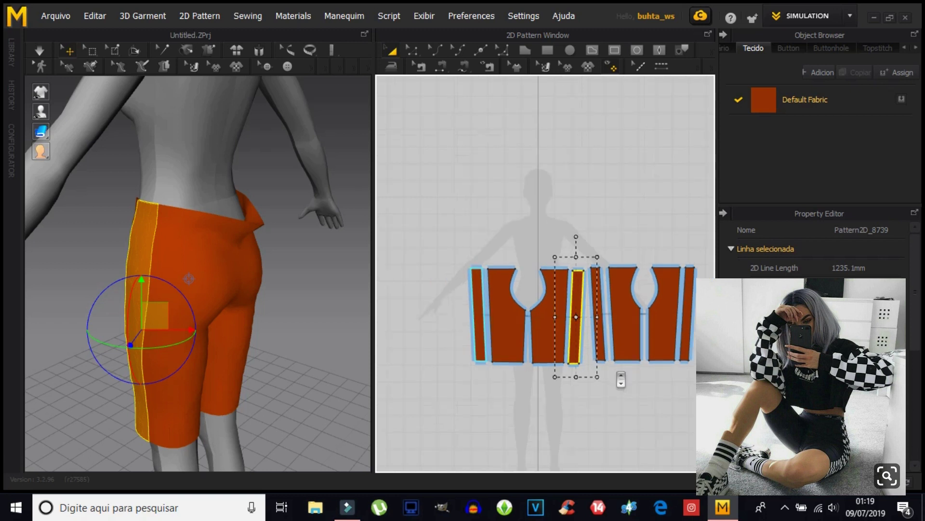
pyautogui.moveTo(589, 359); pyautogui.dragTo(518, 316, button='right')
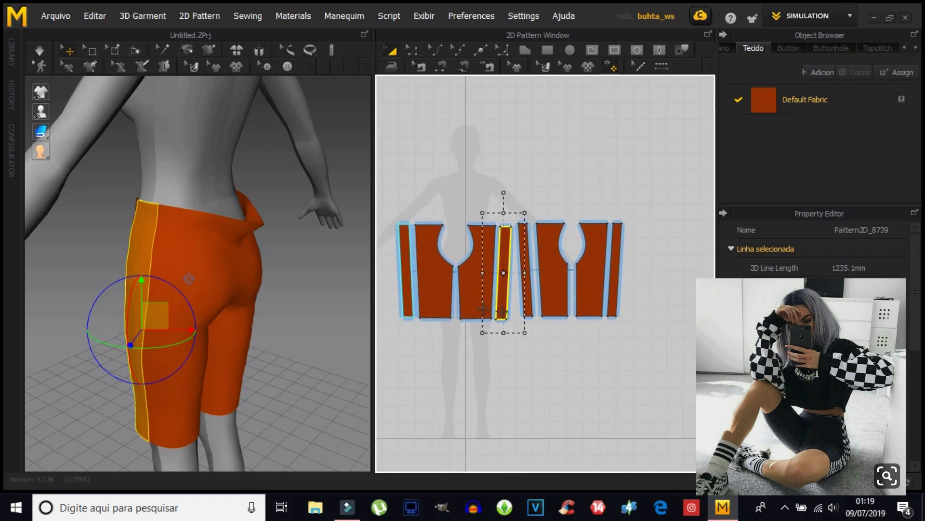
pyautogui.click(436, 175)
pyautogui.scroll(1, 425, 222)
pyautogui.scroll(1, 448, 283)
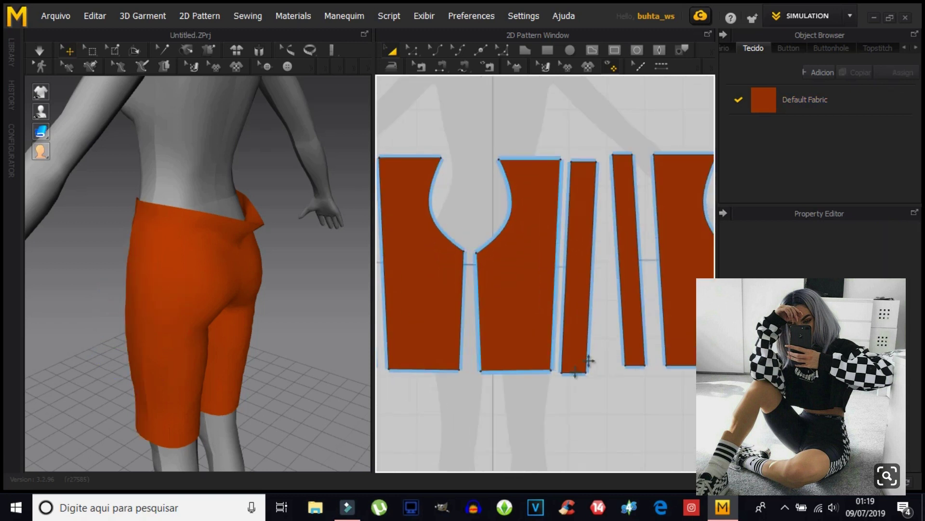
pyautogui.scroll(-1, 565, 382)
pyautogui.scroll(-1, 565, 381)
pyautogui.scroll(-1, 581, 399)
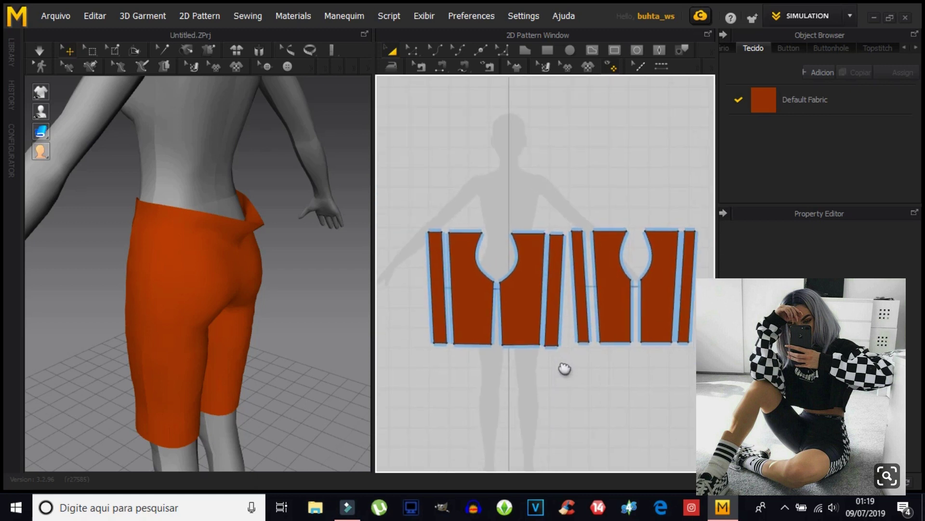
pyautogui.click(442, 67)
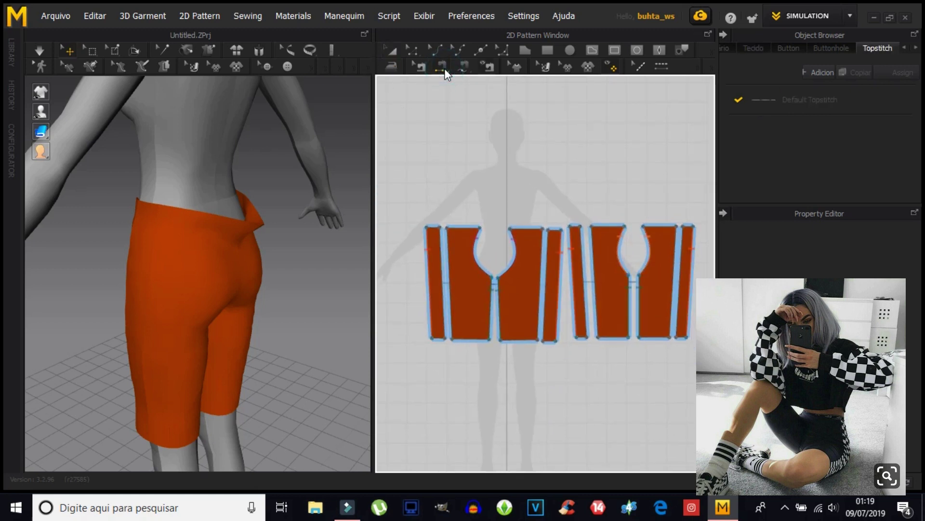
# Sew each narrow strip's edges to its neighbouring panels, dismiss the overlap notices, and start simulation.
pyautogui.click(440, 245)
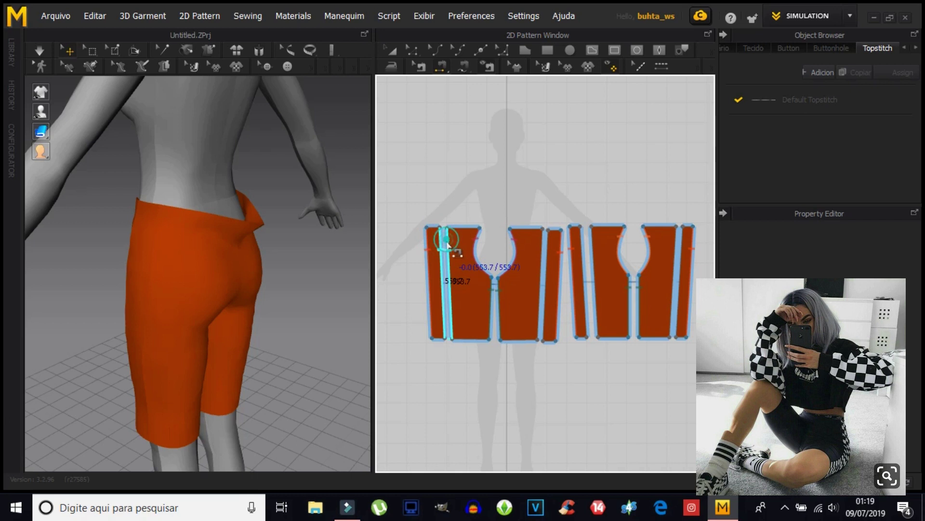
pyautogui.click(544, 251)
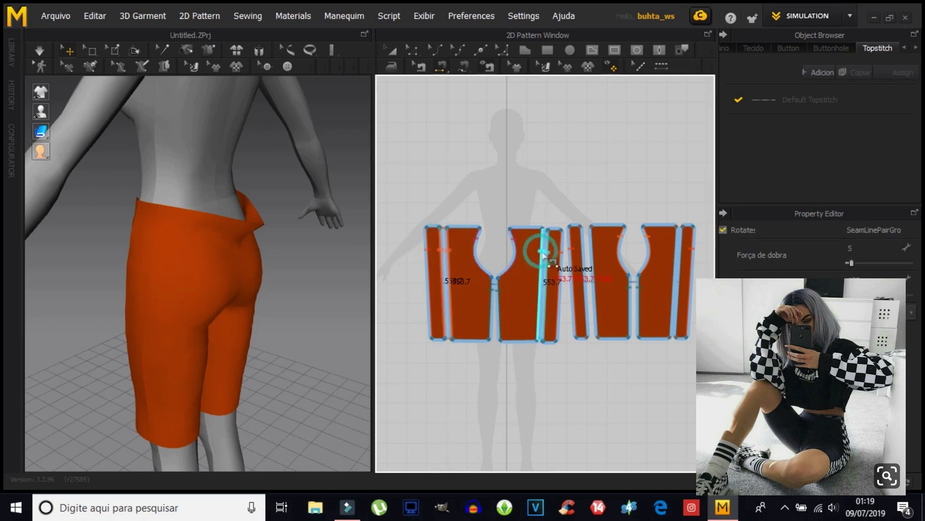
pyautogui.click(548, 254)
pyautogui.click(475, 269)
pyautogui.click(464, 271)
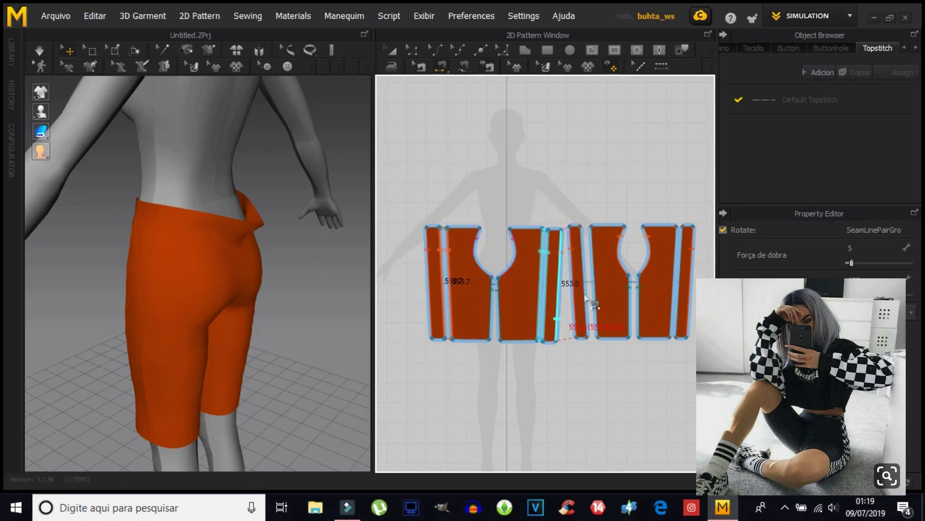
pyautogui.click(588, 267)
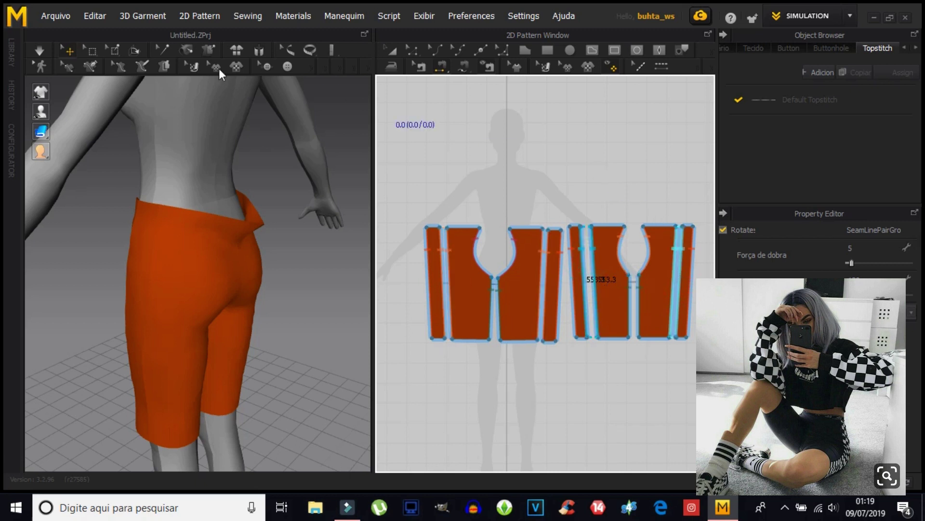
pyautogui.click(38, 48)
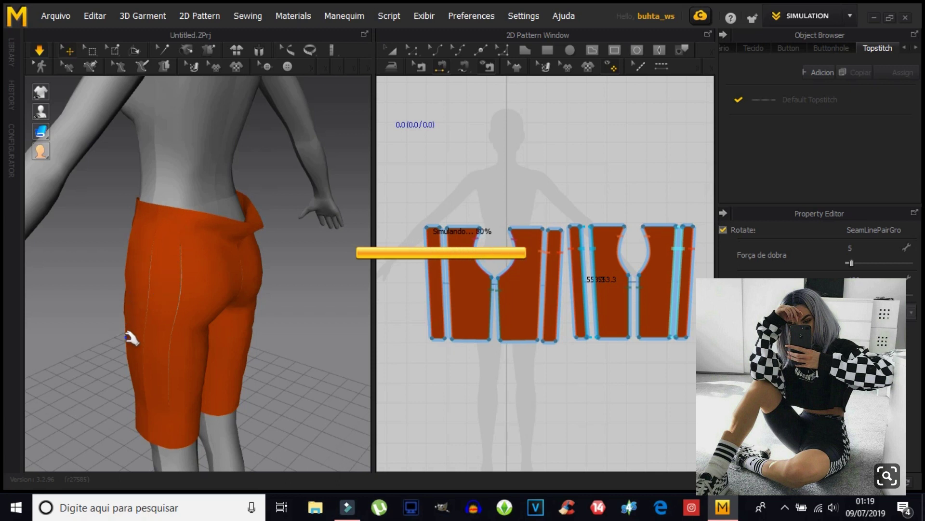
# Draw a long thin rectangle above the shorts pattern pieces in the 2D window.
pyautogui.moveTo(148, 386)
pyautogui.mouseDown(button='right')
pyautogui.moveTo(300, 383)
pyautogui.moveTo(177, 374)
pyautogui.moveTo(226, 372)
pyautogui.moveTo(260, 303)
pyautogui.moveTo(215, 411)
pyautogui.moveTo(145, 404)
pyautogui.moveTo(103, 384)
pyautogui.moveTo(172, 363)
pyautogui.moveTo(207, 283)
pyautogui.moveTo(94, 389)
pyautogui.moveTo(207, 355)
pyautogui.moveTo(49, 333)
pyautogui.moveTo(213, 355)
pyautogui.moveTo(132, 349)
pyautogui.moveTo(170, 285)
pyautogui.mouseUp(button='right')
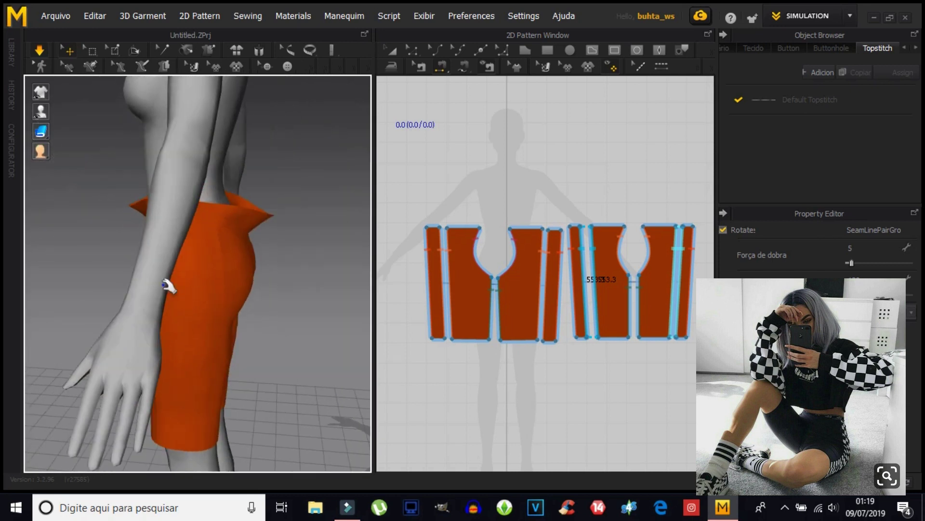
pyautogui.moveTo(287, 366)
pyautogui.mouseDown(button='right')
pyautogui.moveTo(87, 343)
pyautogui.moveTo(190, 331)
pyautogui.moveTo(310, 371)
pyautogui.moveTo(147, 375)
pyautogui.moveTo(268, 381)
pyautogui.moveTo(299, 327)
pyautogui.mouseUp(button='right')
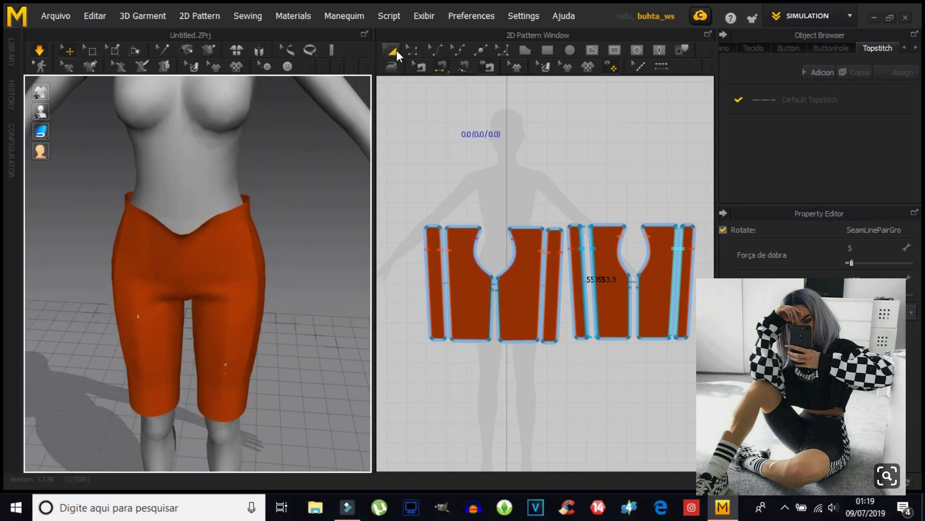
pyautogui.click(456, 174)
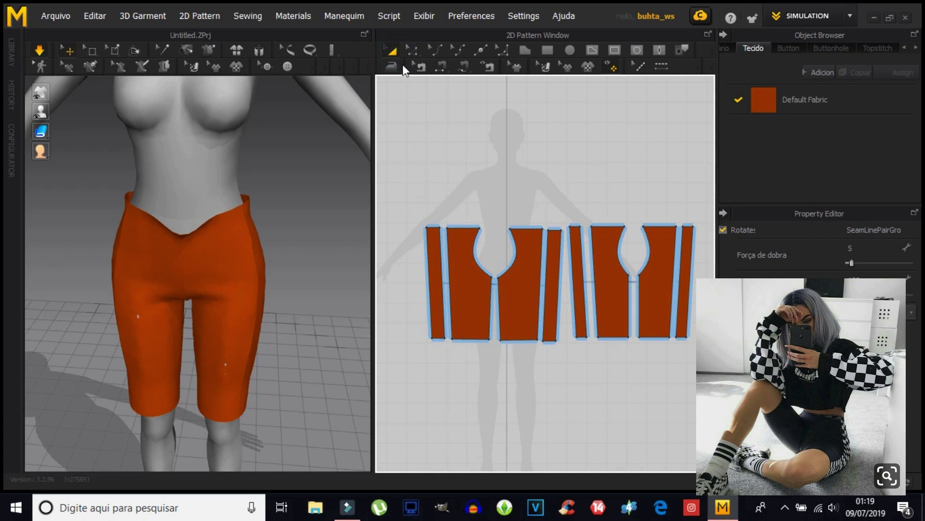
pyautogui.click(548, 50)
pyautogui.moveTo(422, 200); pyautogui.dragTo(552, 217)
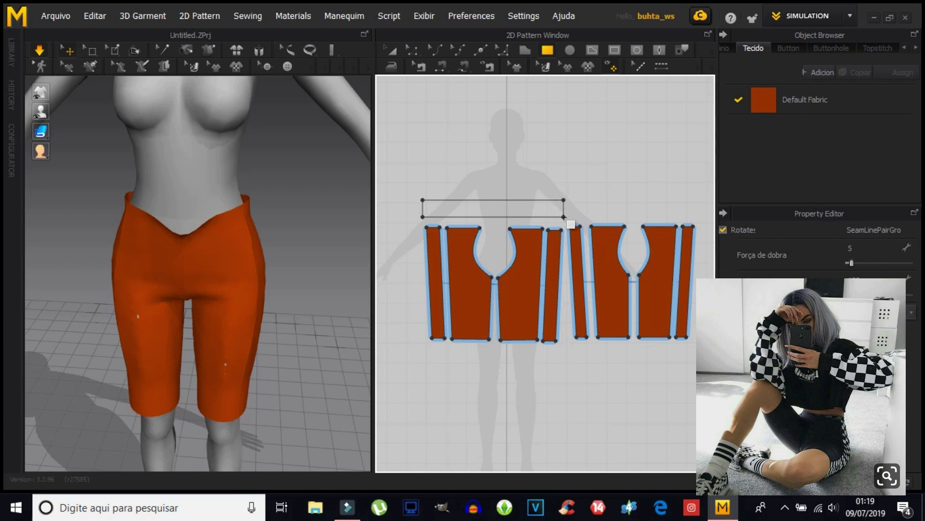
# Turn the rectangle into a band pattern piece and shorten it to 935.7 mm.
pyautogui.click(571, 224)
pyautogui.moveTo(218, 135); pyautogui.dragTo(205, 241, button='middle')
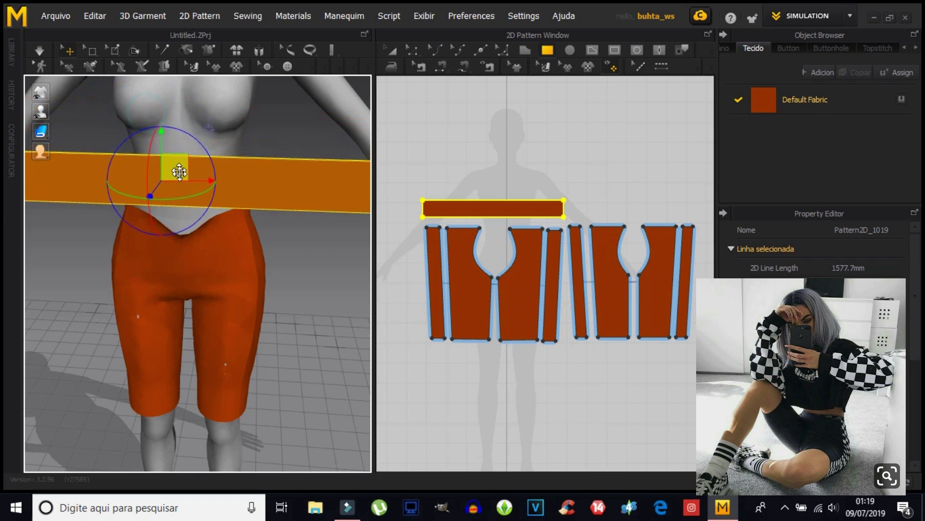
pyautogui.scroll(2, 205, 241)
pyautogui.scroll(-5, 205, 241)
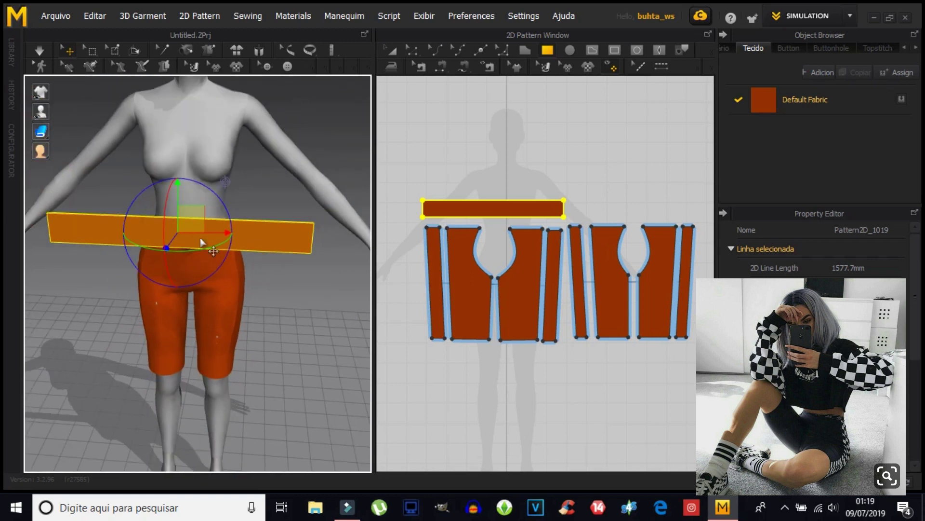
pyautogui.click(392, 51)
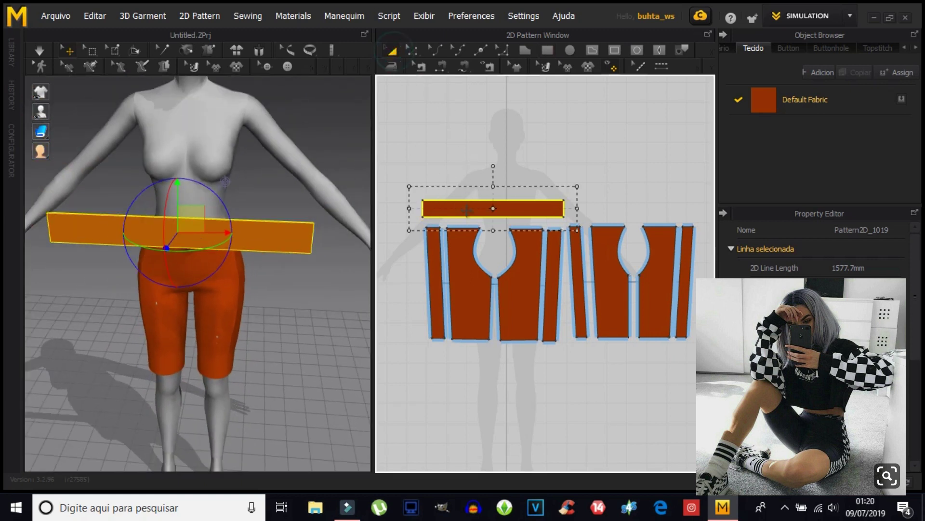
pyautogui.moveTo(413, 186); pyautogui.dragTo(455, 192)
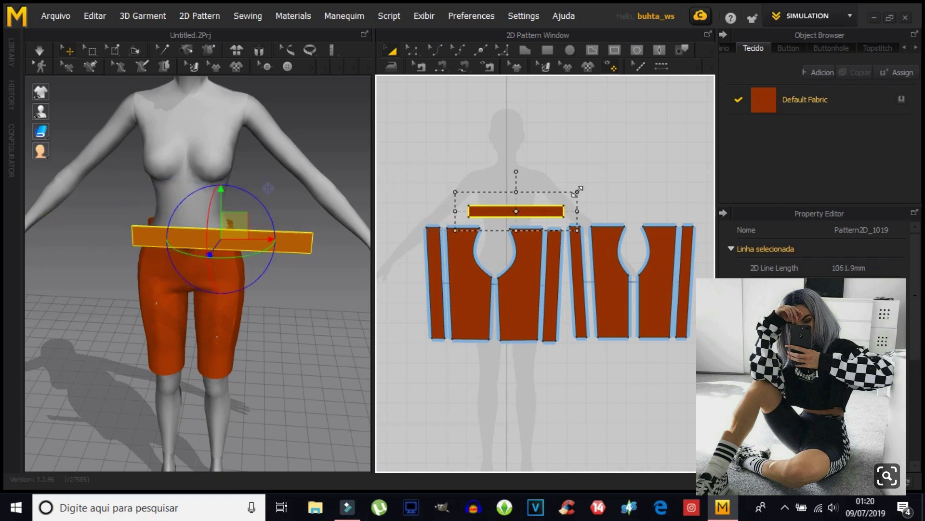
pyautogui.moveTo(572, 194); pyautogui.dragTo(548, 200)
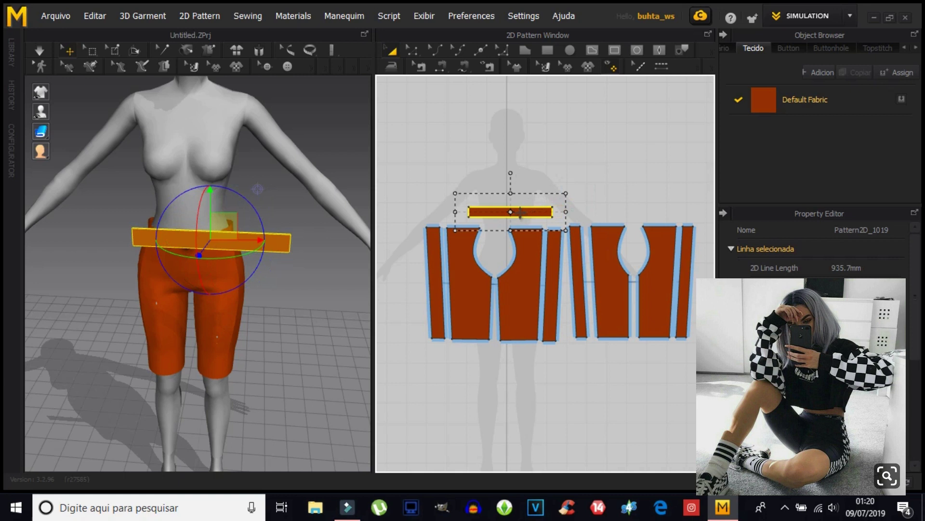
# Move the band up above the shorts pieces, then delete it.
pyautogui.scroll(3, 511, 224)
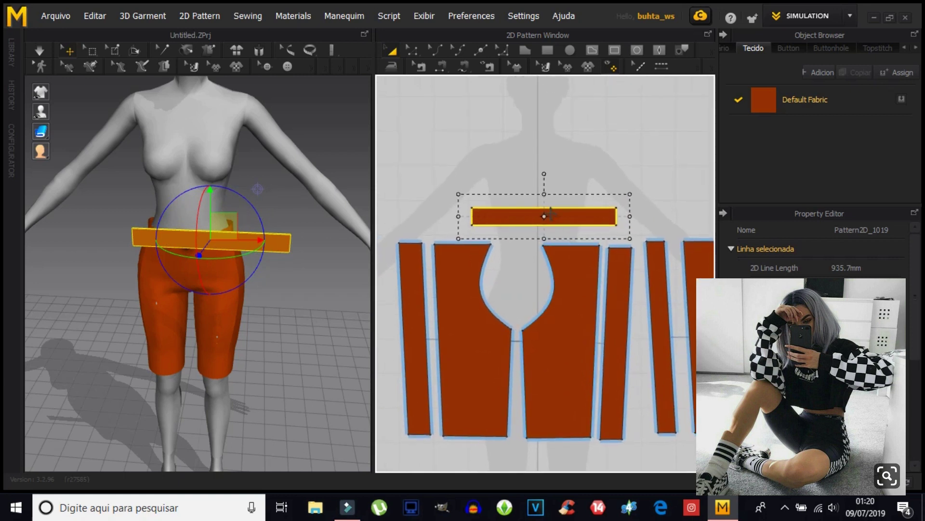
pyautogui.moveTo(549, 209); pyautogui.dragTo(512, 217)
pyautogui.moveTo(224, 226); pyautogui.dragTo(209, 213)
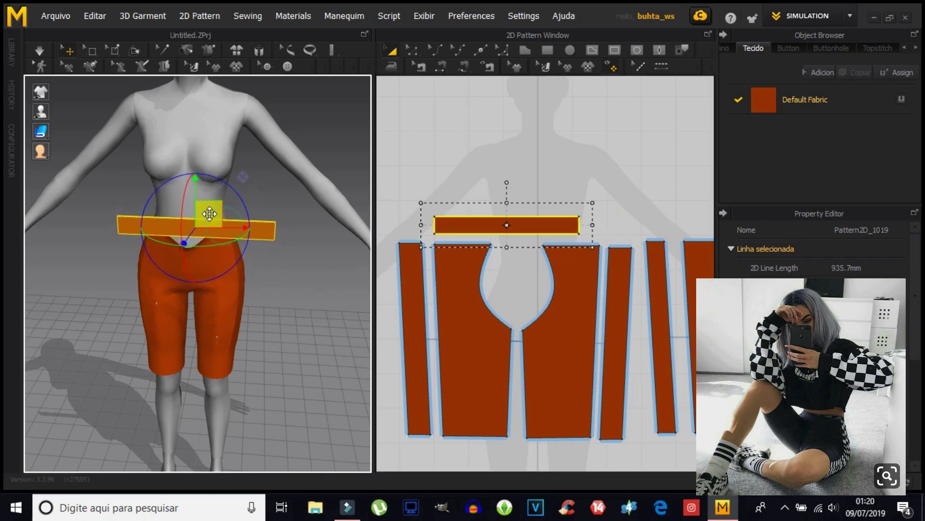
pyautogui.moveTo(212, 260)
pyautogui.mouseDown(button='right')
pyautogui.moveTo(227, 283)
pyautogui.moveTo(62, 200)
pyautogui.moveTo(258, 285)
pyautogui.moveTo(234, 164)
pyautogui.mouseUp(button='right')
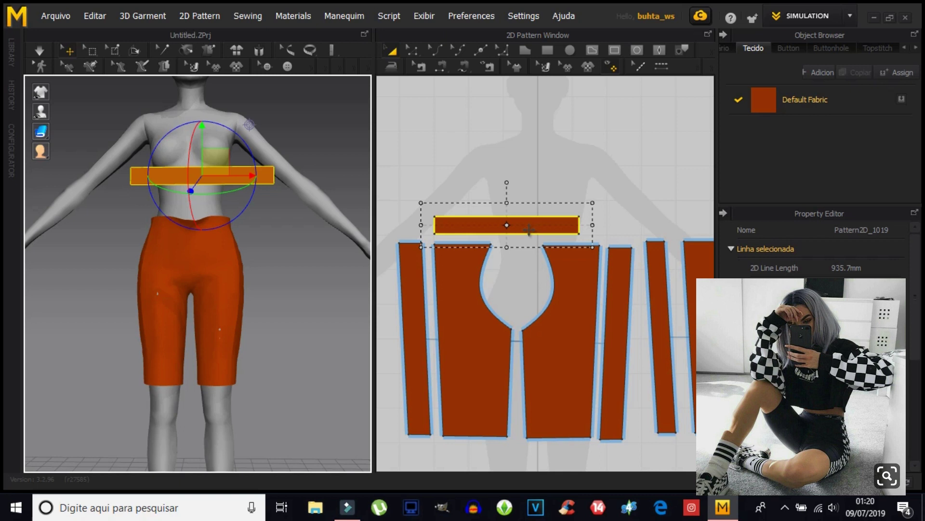
pyautogui.moveTo(529, 231); pyautogui.dragTo(530, 230)
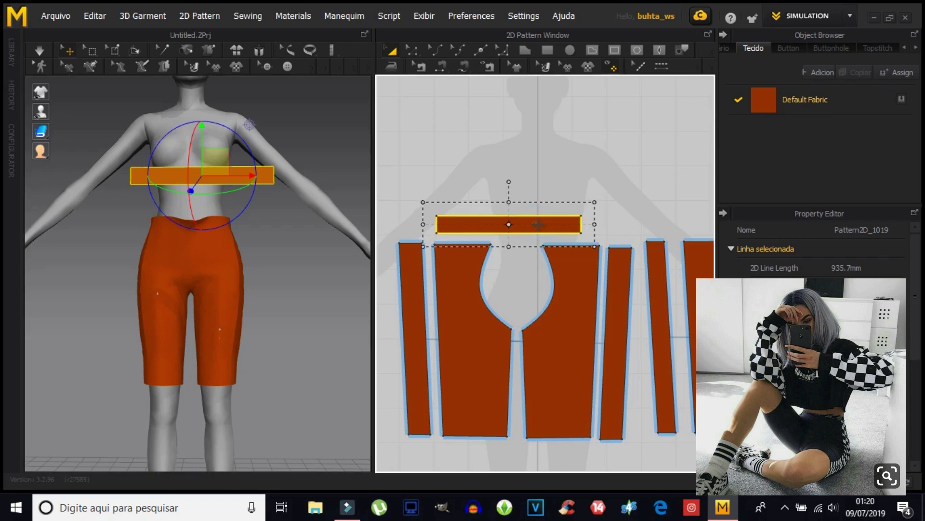
pyautogui.press('Delete')
# Select the top waist edges of all shorts pieces and drag them upward.
pyautogui.scroll(-4, 606, 235)
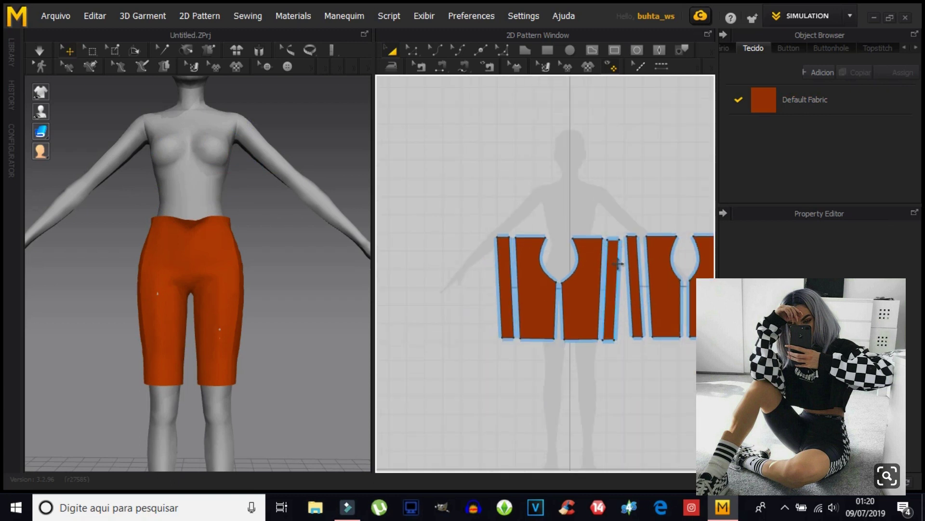
pyautogui.moveTo(600, 265); pyautogui.dragTo(549, 264, button='middle')
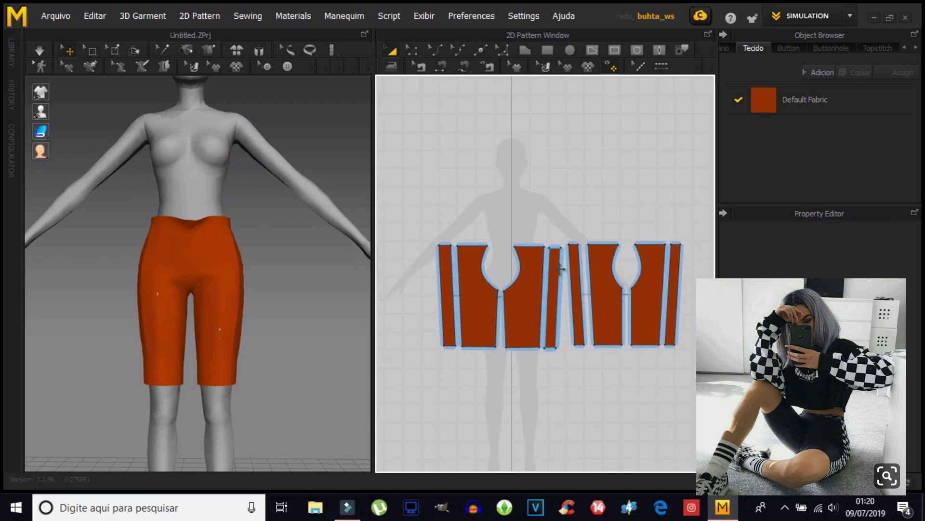
pyautogui.click(410, 50)
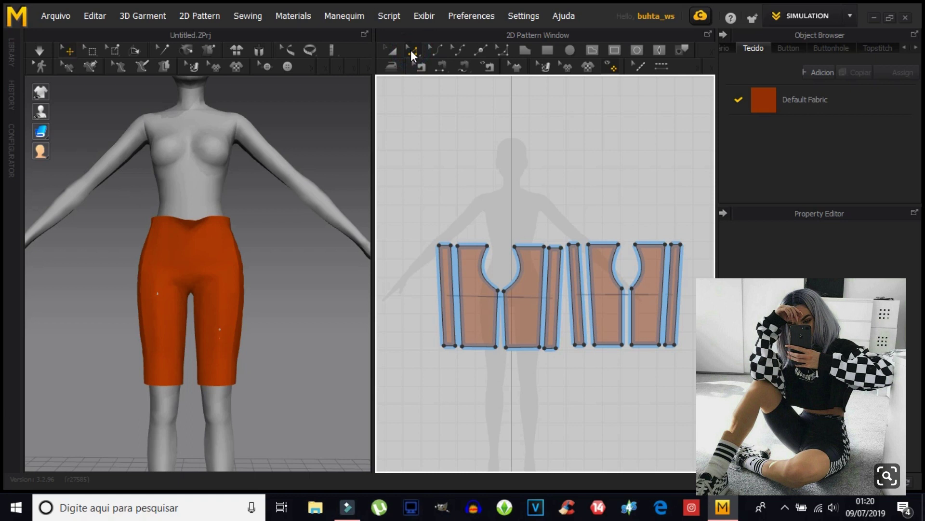
pyautogui.click(445, 246)
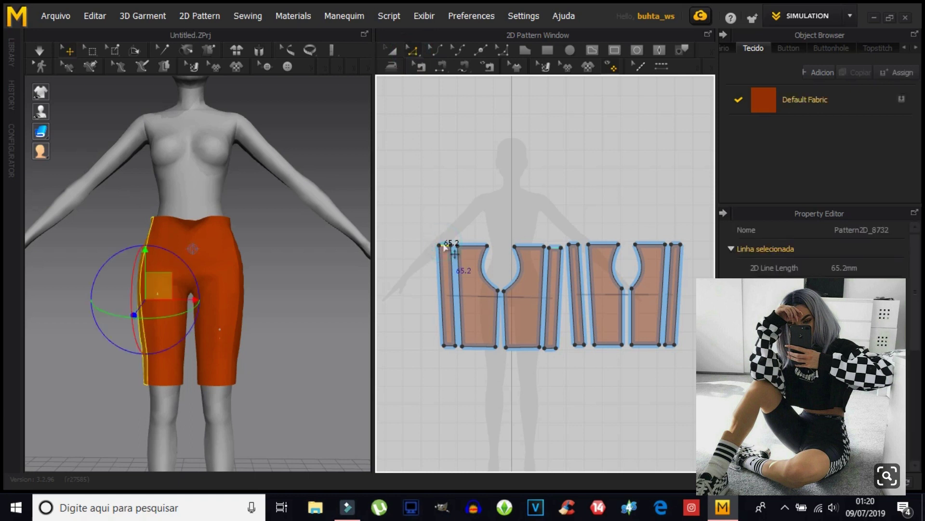
pyautogui.click(464, 241)
pyautogui.click(465, 246)
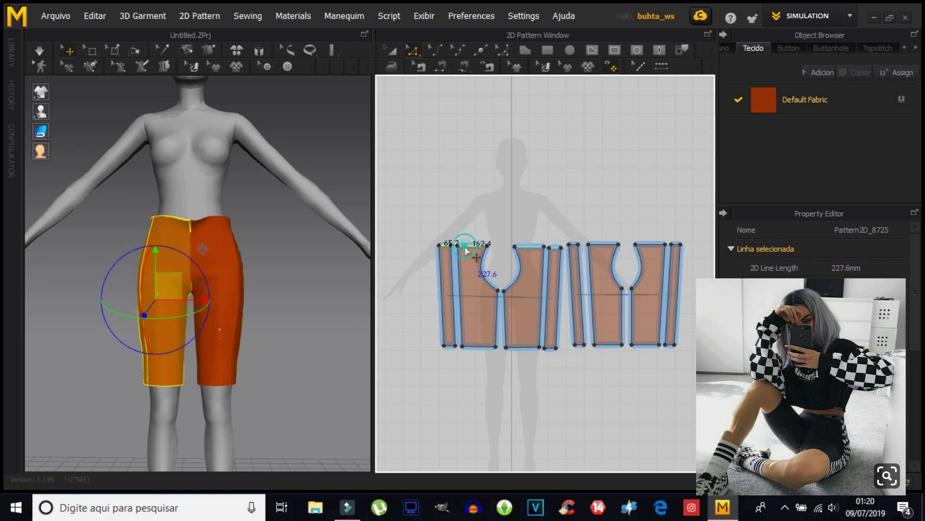
pyautogui.keyDown('shift'); pyautogui.click(573, 243); pyautogui.keyUp('shift')
pyautogui.keyDown('shift'); pyautogui.click(596, 242); pyautogui.keyUp('shift')
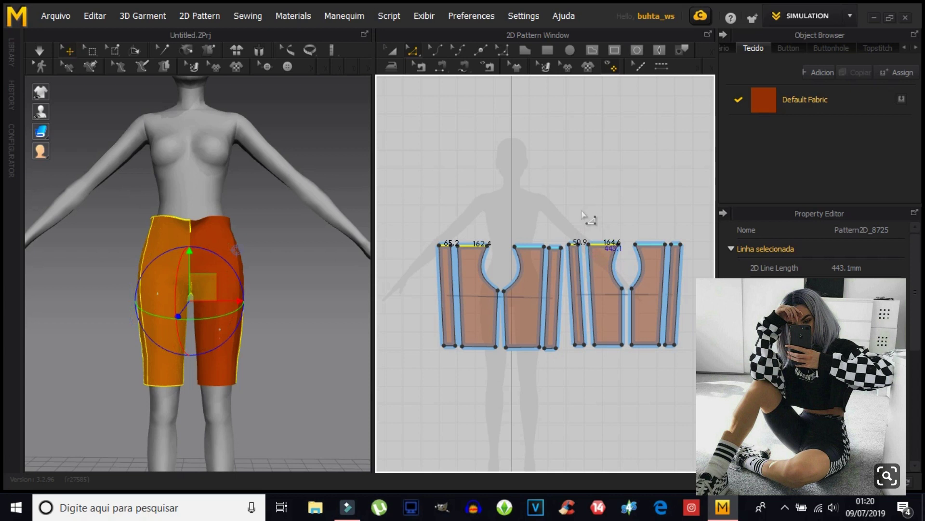
pyautogui.moveTo(473, 246); pyautogui.dragTo(474, 236)
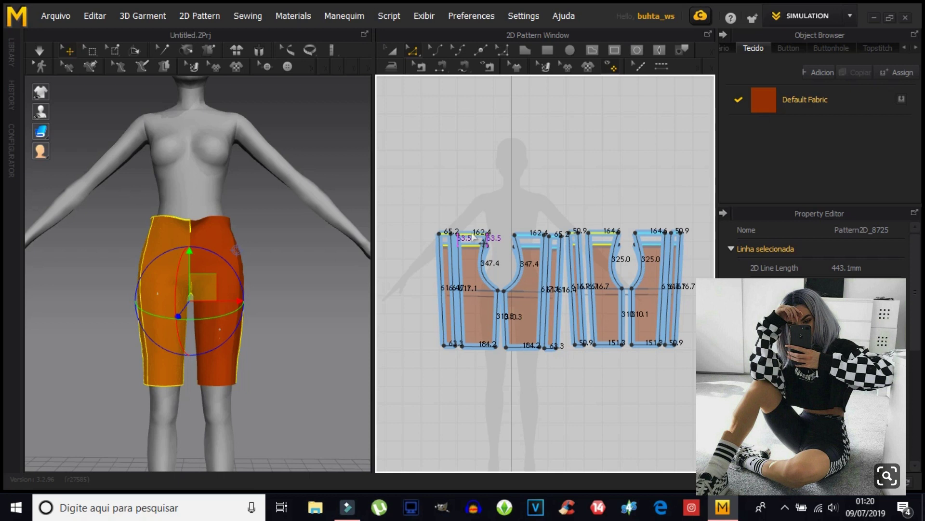
# Finish raising the waist edges and re-simulate the shorts.
pyautogui.moveTo(474, 236); pyautogui.dragTo(474, 237)
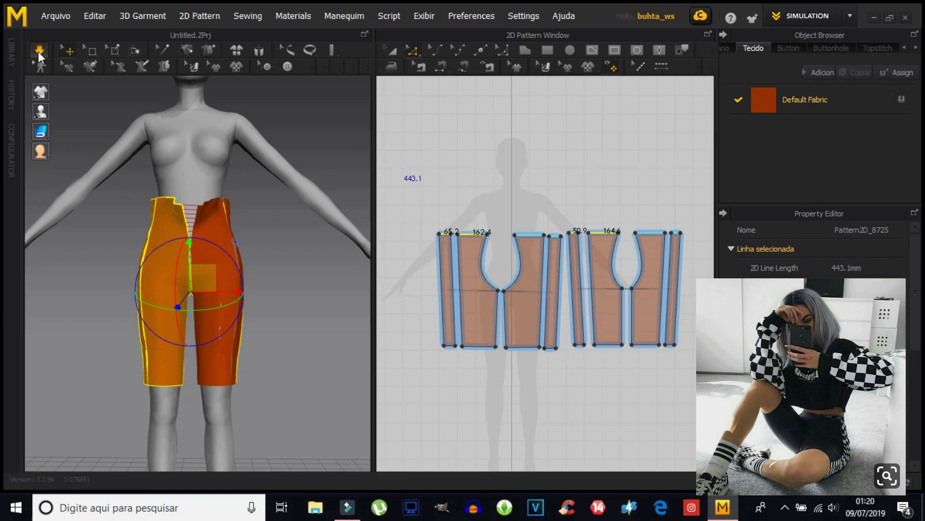
pyautogui.press('space')
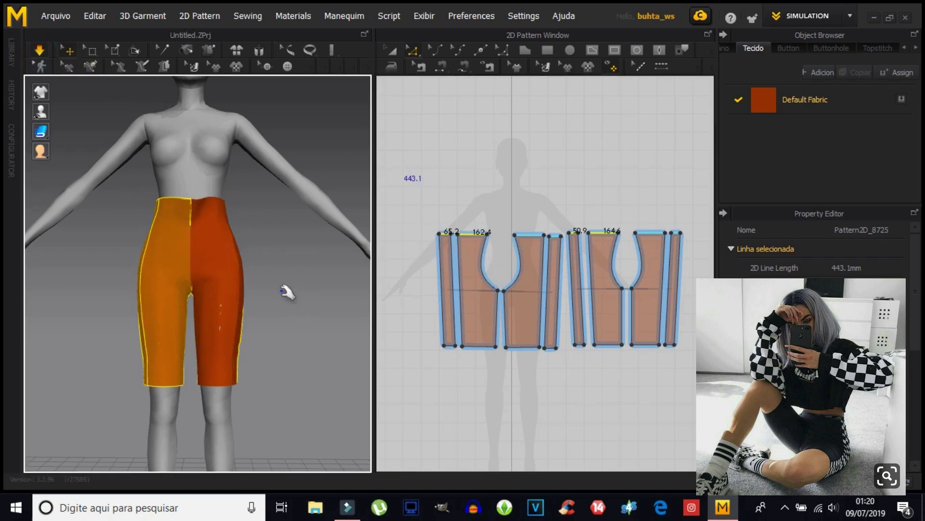
pyautogui.moveTo(287, 292); pyautogui.dragTo(189, 203, button='right')
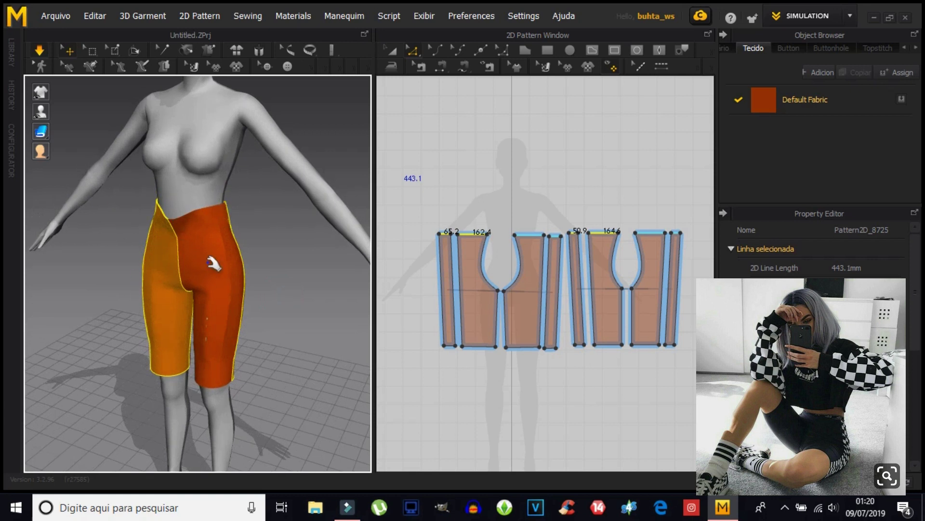
# Zoom and orbit to inspect the raised waistline from the front.
pyautogui.scroll(3, 214, 263)
pyautogui.scroll(2, 217, 262)
pyautogui.scroll(2, 207, 252)
pyautogui.moveTo(215, 283)
pyautogui.mouseDown(button='right')
pyautogui.moveTo(210, 343)
pyautogui.moveTo(234, 265)
pyautogui.mouseUp(button='right')
pyautogui.moveTo(213, 259); pyautogui.dragTo(200, 306, button='middle')
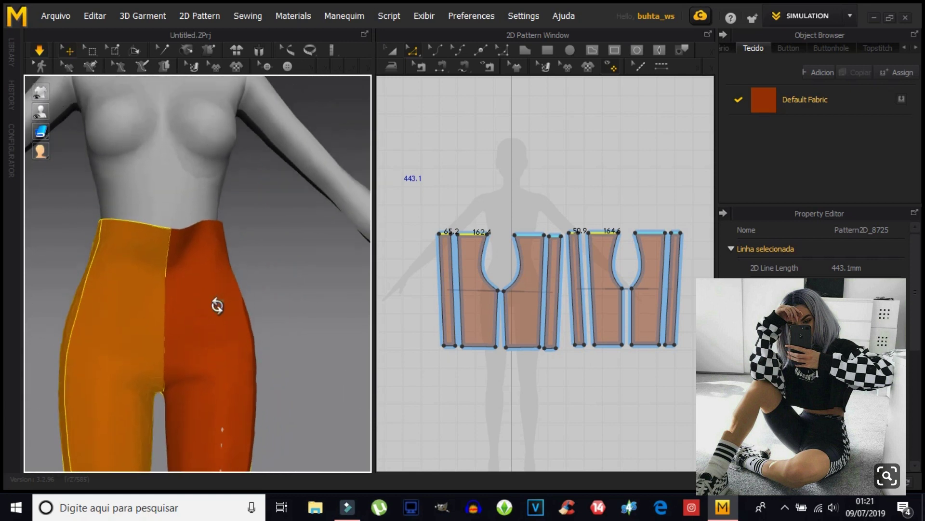
pyautogui.moveTo(217, 306); pyautogui.dragTo(224, 299, button='right')
# Draw internal waist lines across the tops of the two left panels.
pyautogui.click(592, 50)
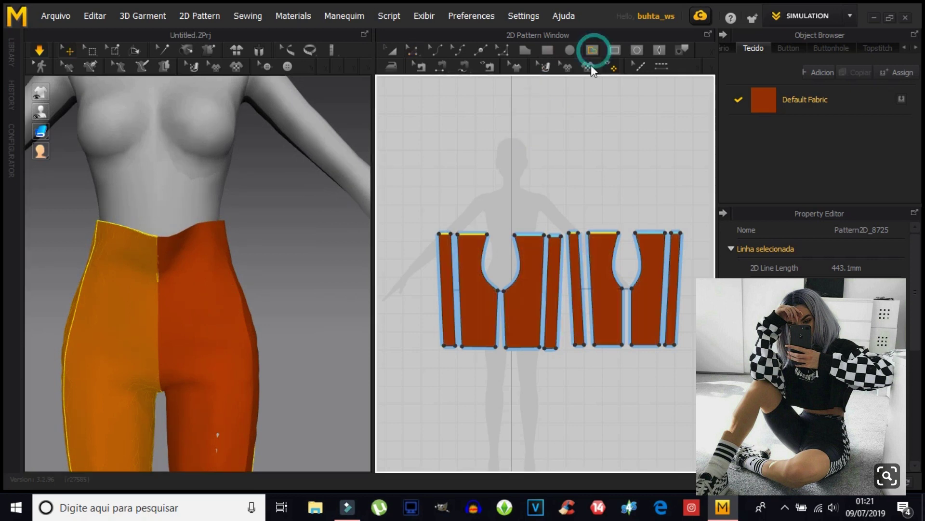
pyautogui.scroll(2, 510, 215)
pyautogui.scroll(2, 407, 254)
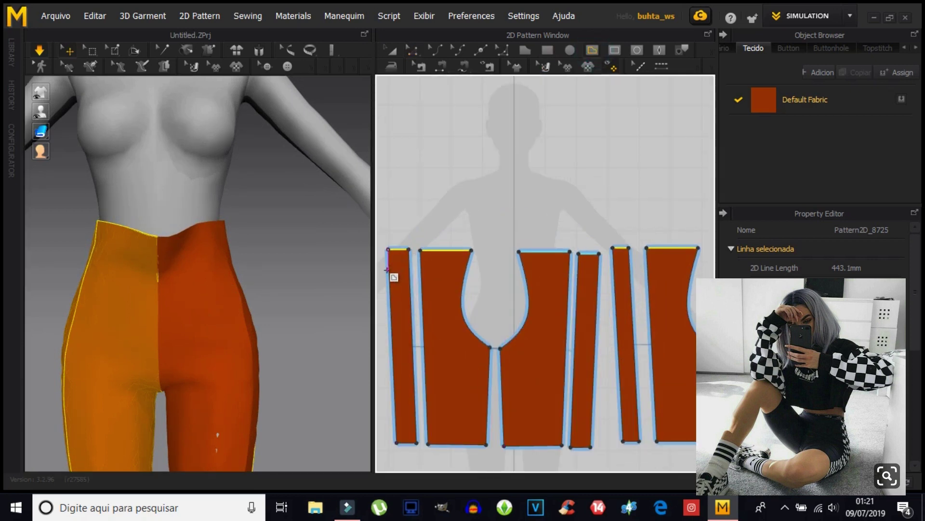
pyautogui.click(388, 270)
pyautogui.click(409, 269)
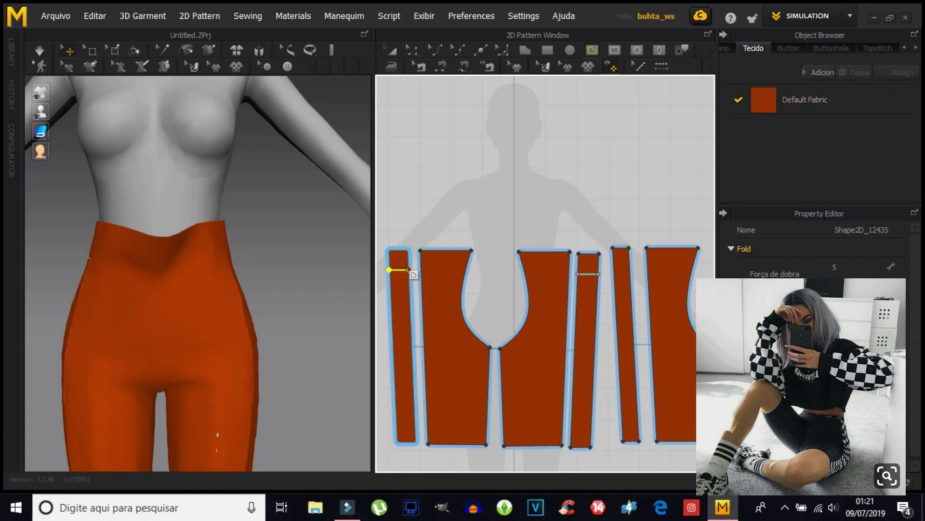
pyautogui.click(420, 270)
pyautogui.click(468, 269)
pyautogui.click(422, 270)
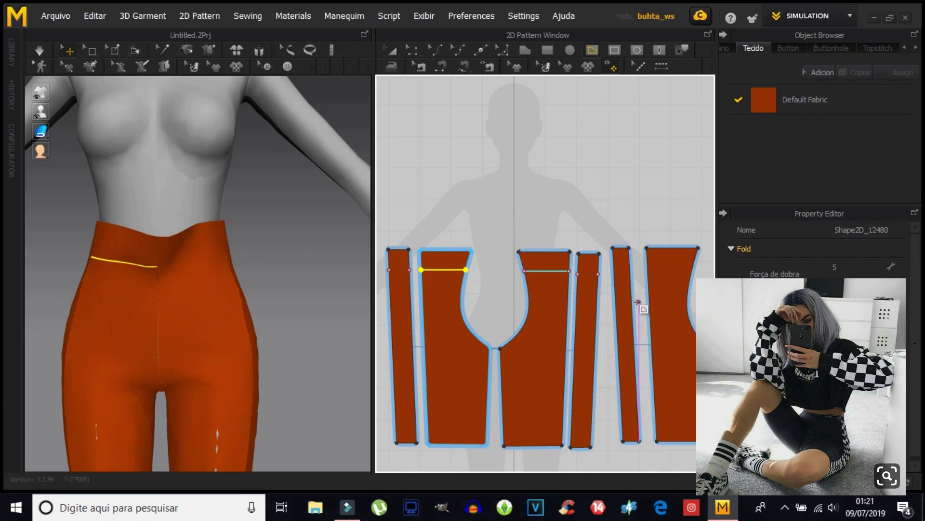
# Reposition the narrow strip and draw waist lines across it and the right panel.
pyautogui.click(391, 49)
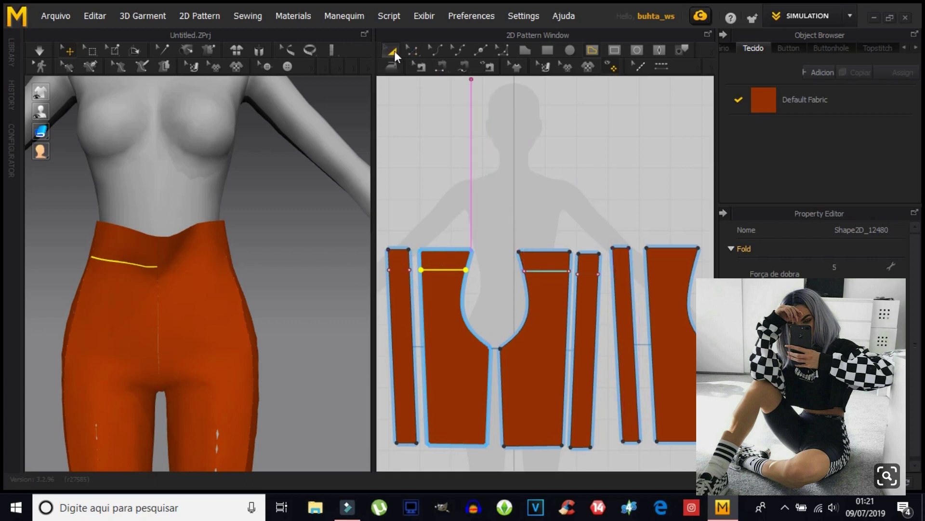
pyautogui.click(624, 297)
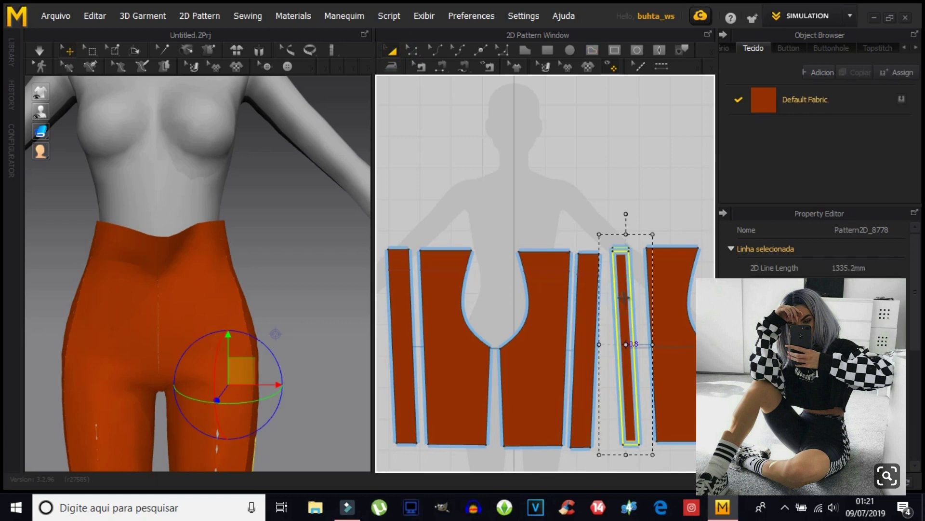
pyautogui.moveTo(624, 299); pyautogui.dragTo(617, 283)
pyautogui.click(593, 50)
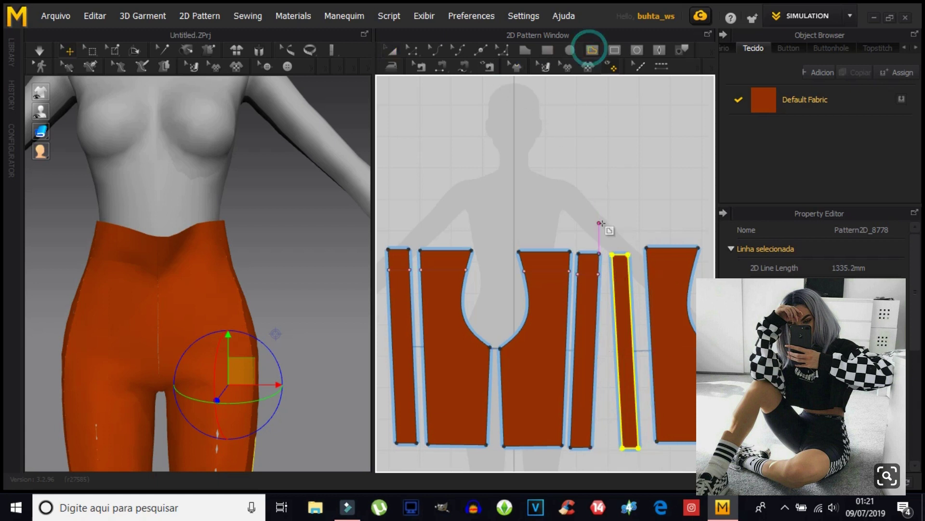
pyautogui.click(616, 275)
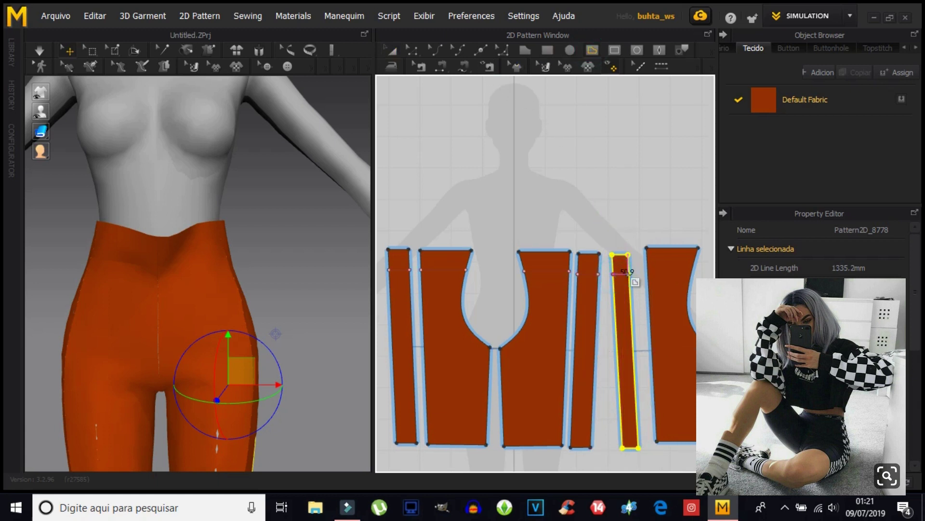
pyautogui.click(629, 274)
pyautogui.click(647, 274)
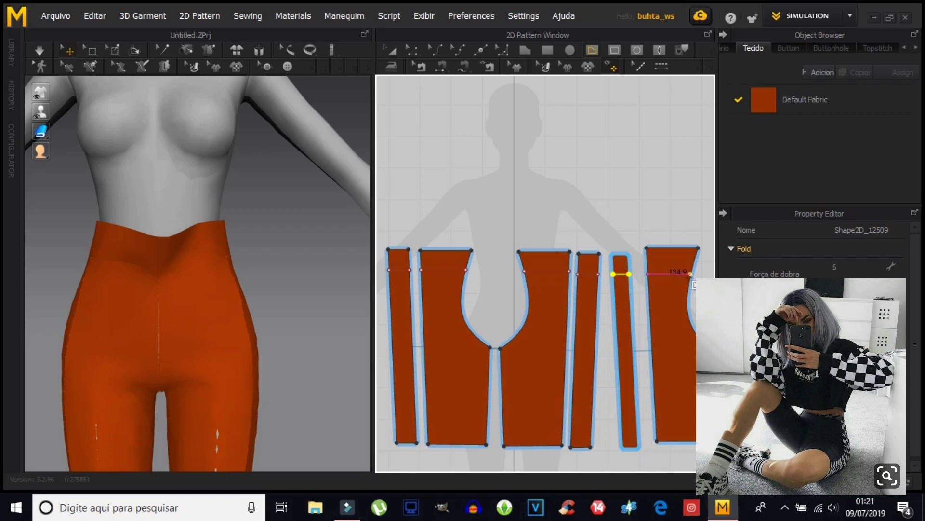
pyautogui.click(690, 276)
pyautogui.scroll(-1, 559, 239)
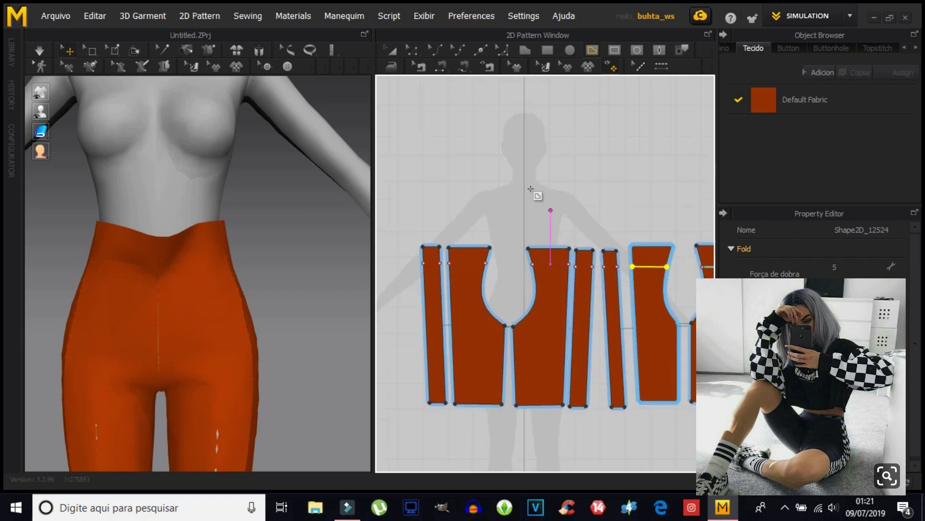
# Select the four panels' waist lines and cut the panels apart with Recortar.
pyautogui.click(415, 51)
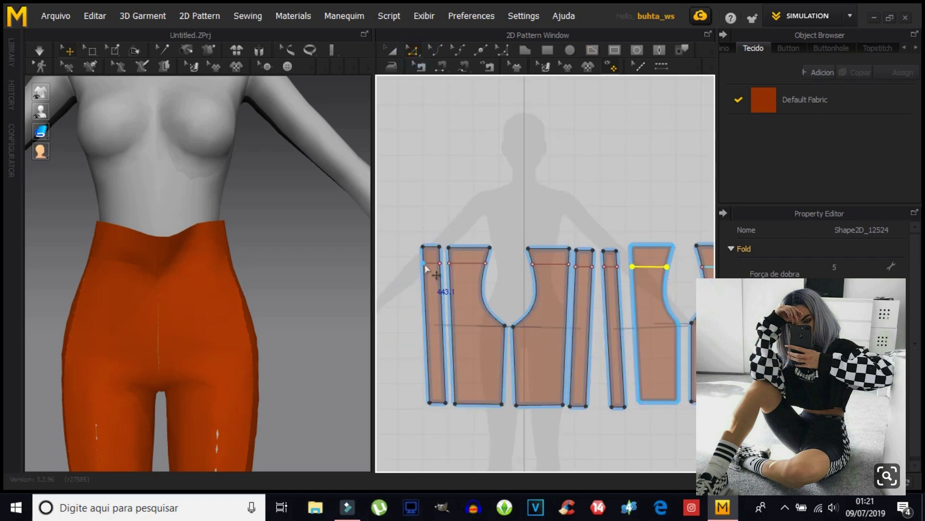
pyautogui.click(433, 263)
pyautogui.keyDown('shift'); pyautogui.click(485, 263); pyautogui.keyUp('shift')
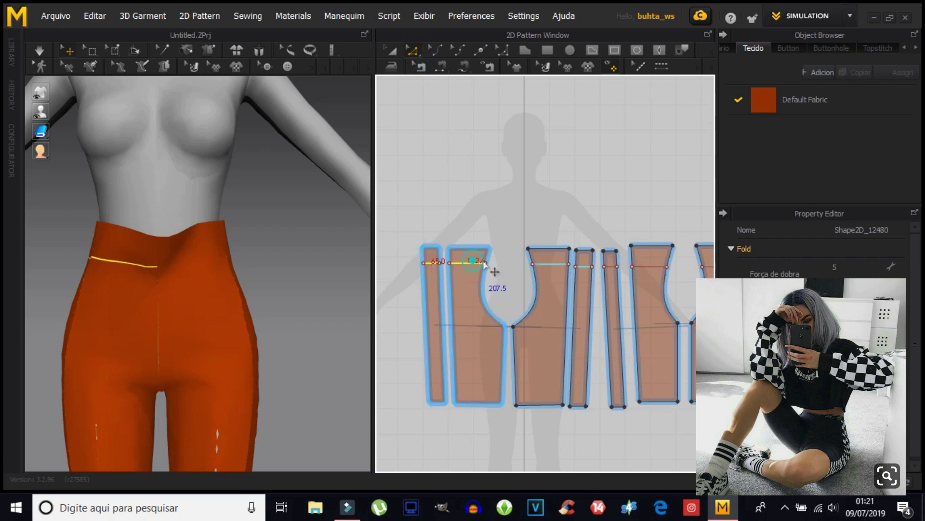
pyautogui.keyDown('shift'); pyautogui.click(613, 265); pyautogui.keyUp('shift')
pyautogui.keyDown('shift'); pyautogui.click(644, 267); pyautogui.keyUp('shift')
pyautogui.scroll(-2, 546, 265)
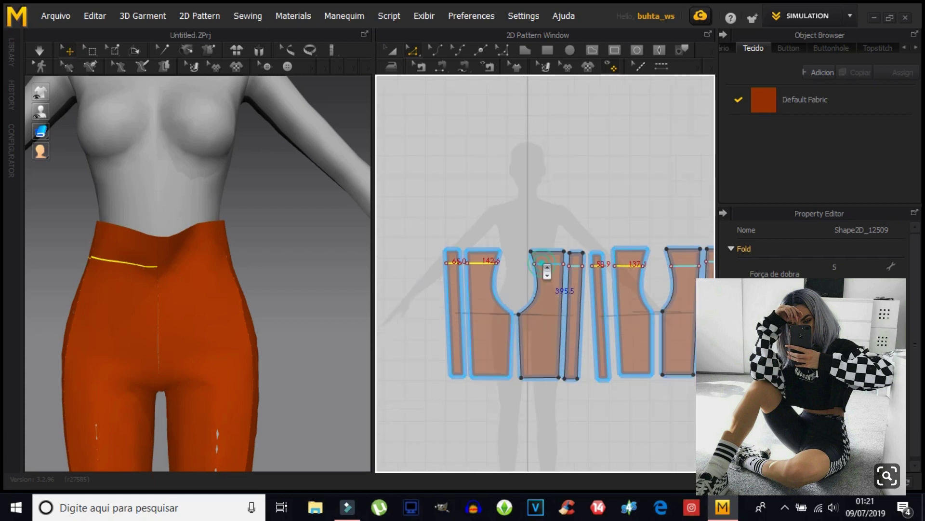
pyautogui.rightClick(544, 264)
pyautogui.click(583, 376)
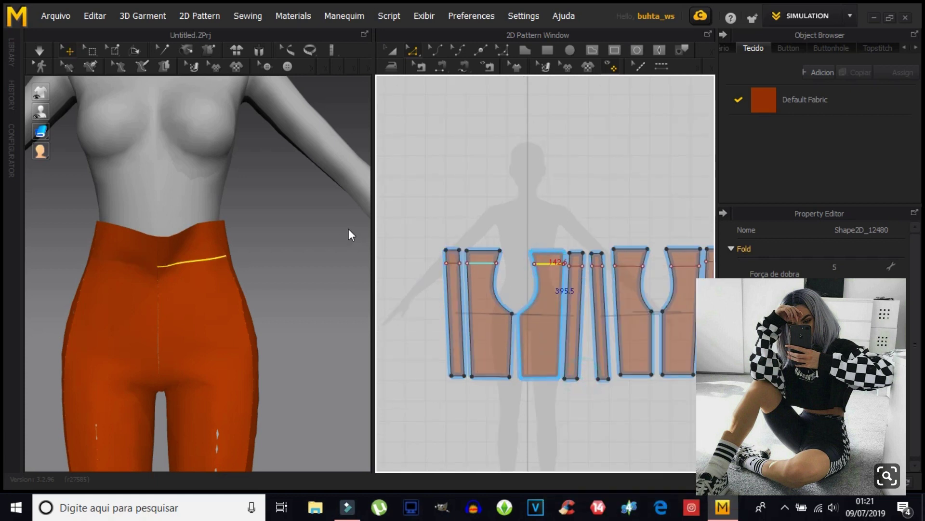
pyautogui.click(389, 49)
# Lift the cut waistband pieces above their panels.
pyautogui.click(448, 261)
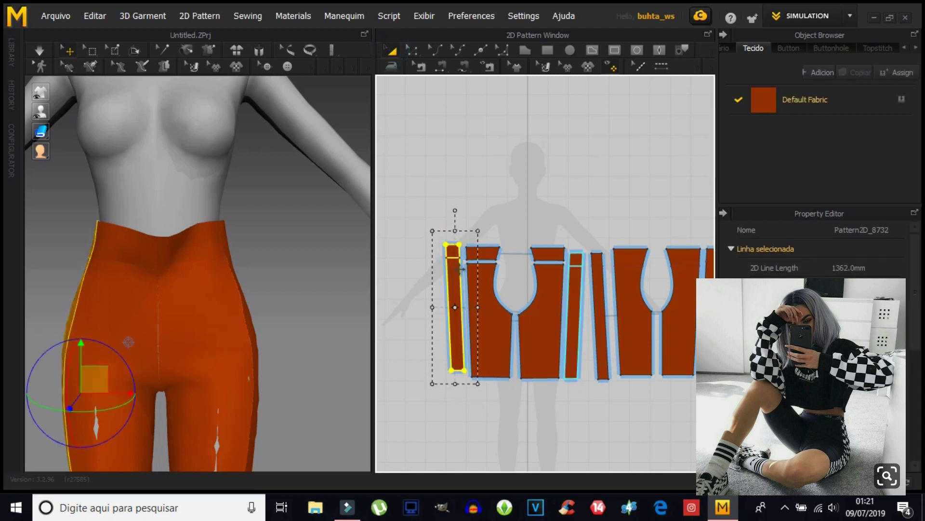
pyautogui.moveTo(483, 253); pyautogui.dragTo(483, 240)
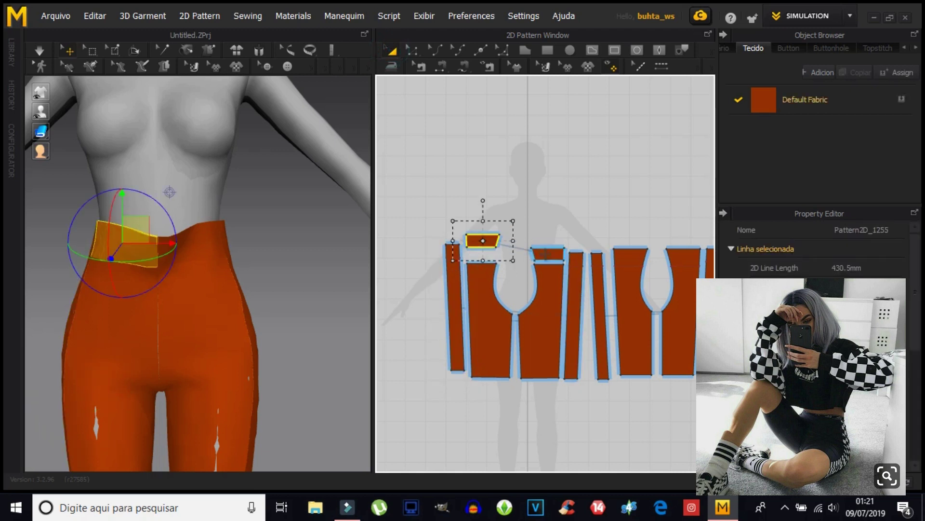
pyautogui.moveTo(548, 254); pyautogui.dragTo(546, 240)
pyautogui.click(530, 246)
# Cut & Sew a small square off the left strip's top and raise it level with the waistband.
pyautogui.click(455, 256)
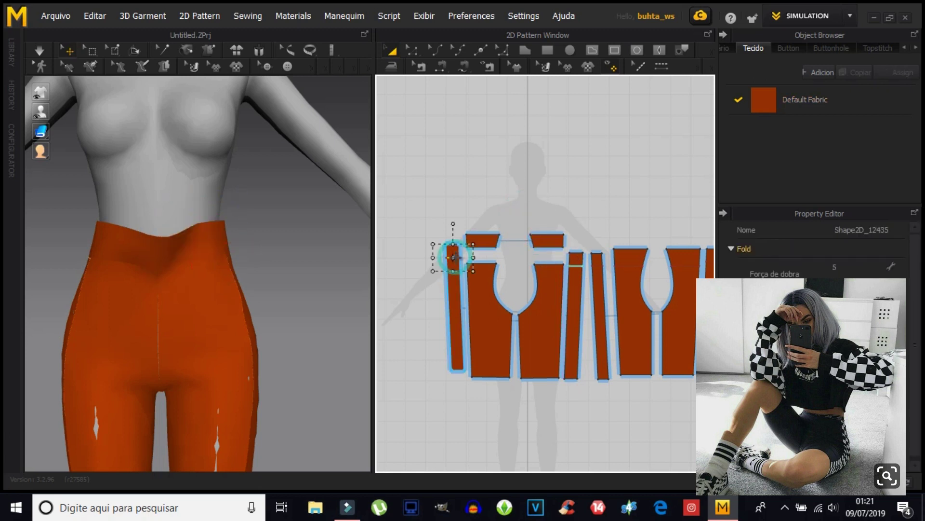
pyautogui.rightClick(455, 256)
pyautogui.click(492, 202)
pyautogui.click(473, 260)
pyautogui.click(451, 242)
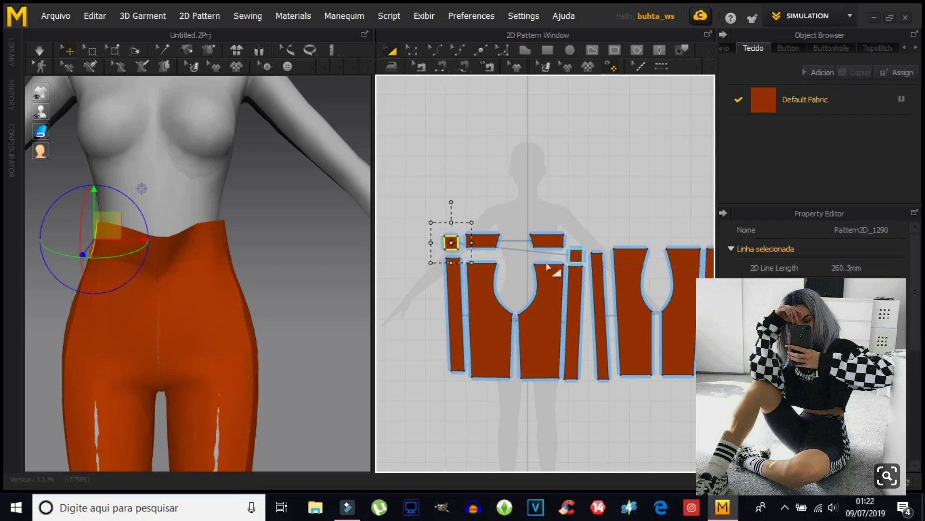
pyautogui.click(576, 255)
pyautogui.moveTo(576, 255); pyautogui.dragTo(576, 243)
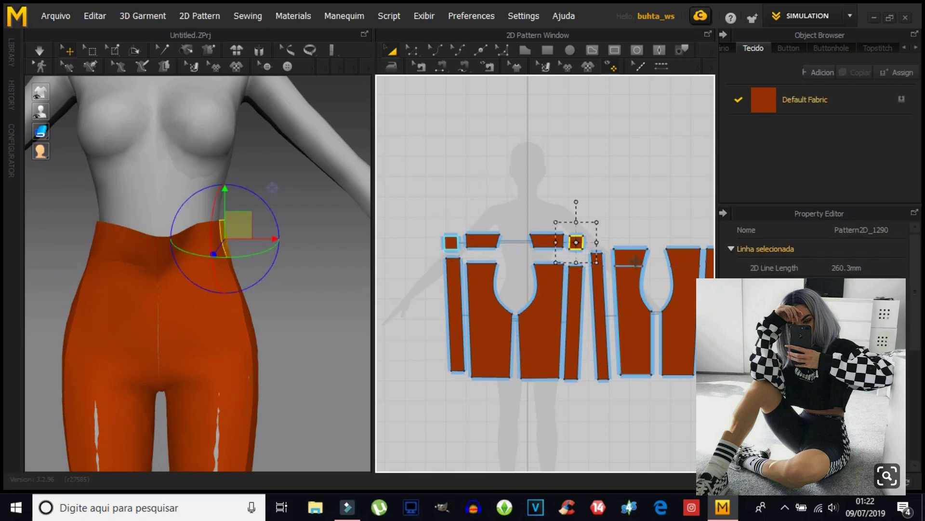
# Draw a waist line across the right-hand panels.
pyautogui.click(635, 261)
pyautogui.moveTo(590, 264); pyautogui.dragTo(625, 252)
pyautogui.click(625, 252)
pyautogui.click(643, 218)
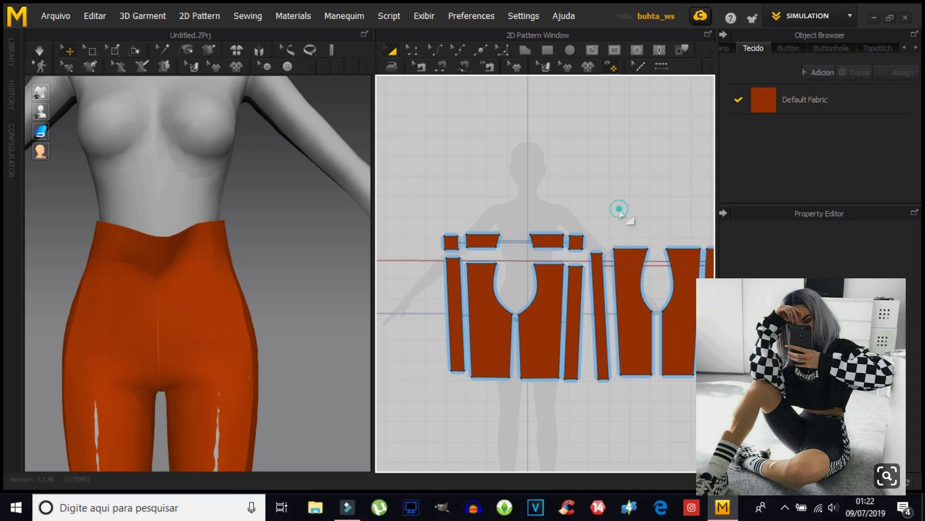
pyautogui.moveTo(667, 265); pyautogui.dragTo(538, 256, button='right')
pyautogui.click(579, 270)
pyautogui.click(574, 206)
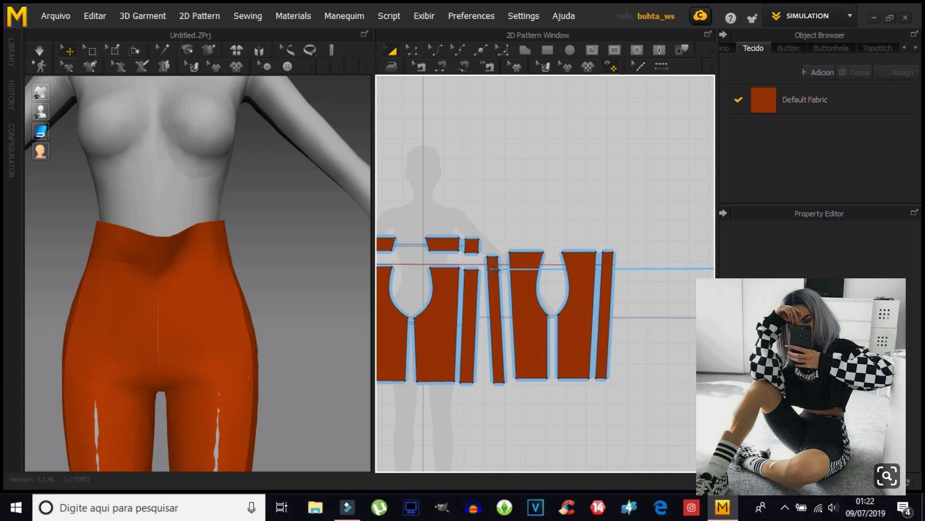
# Locate and select the new waist line on the right panels.
pyautogui.scroll(2, 528, 270)
pyautogui.click(493, 269)
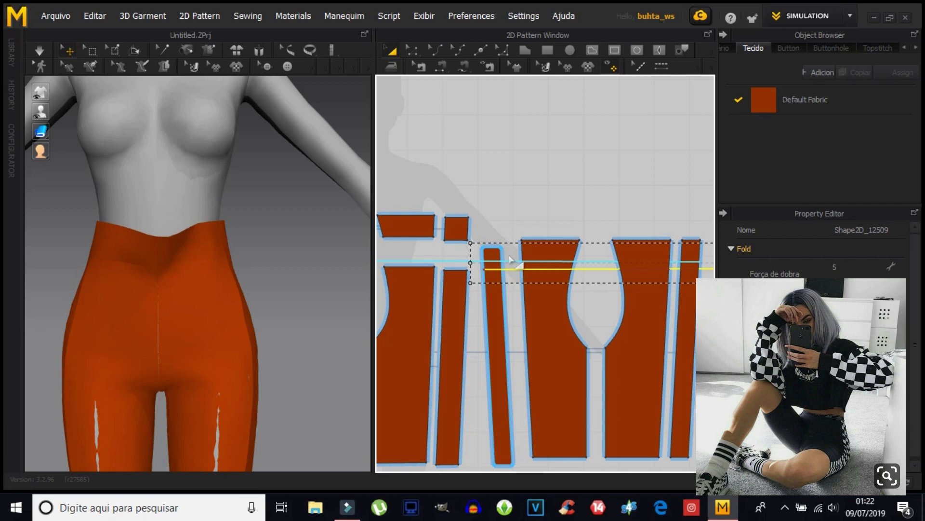
pyautogui.click(516, 192)
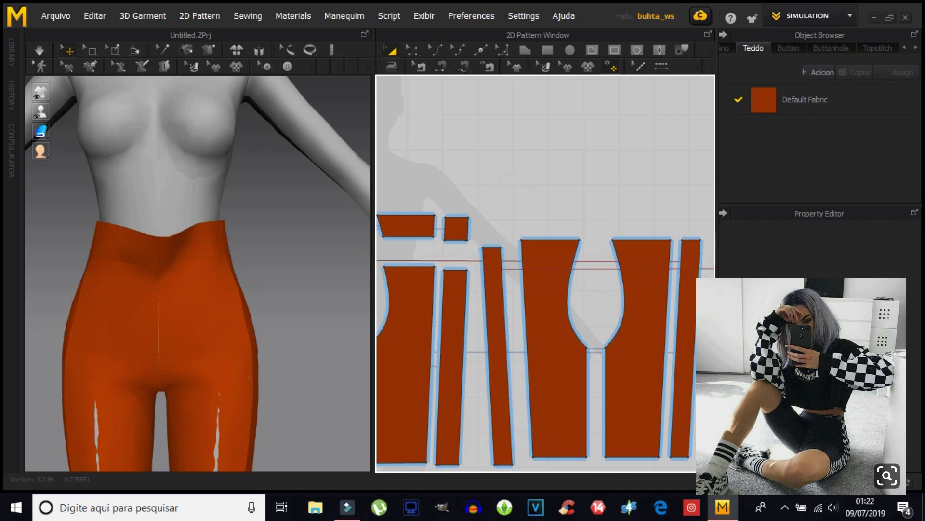
pyautogui.scroll(-3, 548, 309)
pyautogui.scroll(-2, 548, 308)
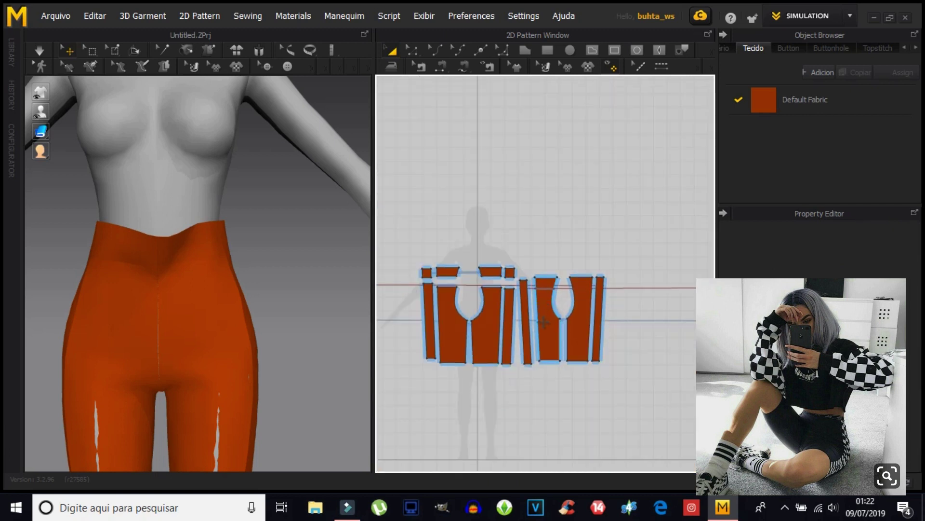
pyautogui.click(592, 288)
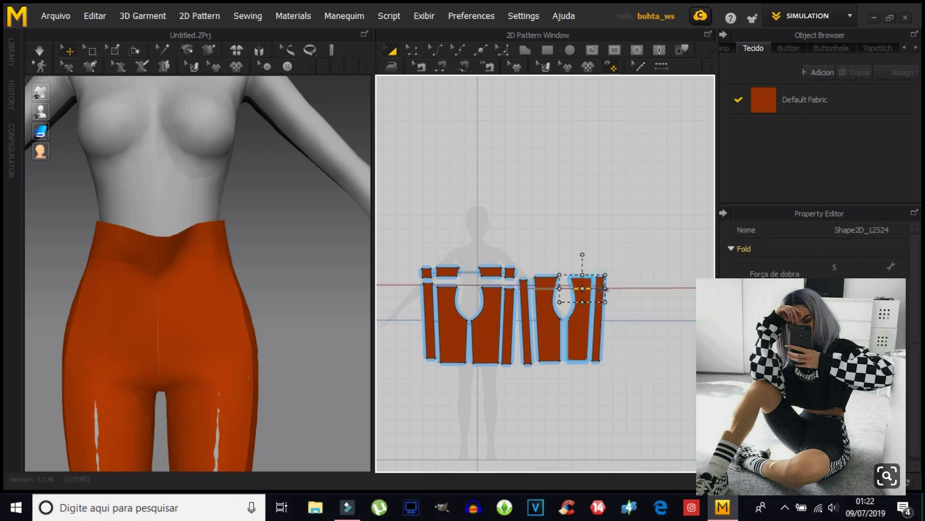
# Cut the right panels apart along the waist line with Recortar.
pyautogui.rightClick(594, 288)
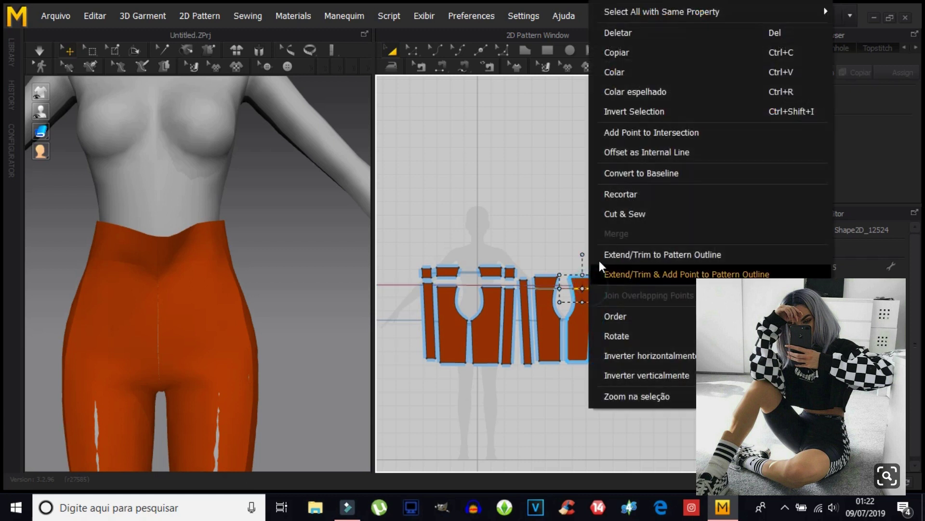
pyautogui.click(620, 195)
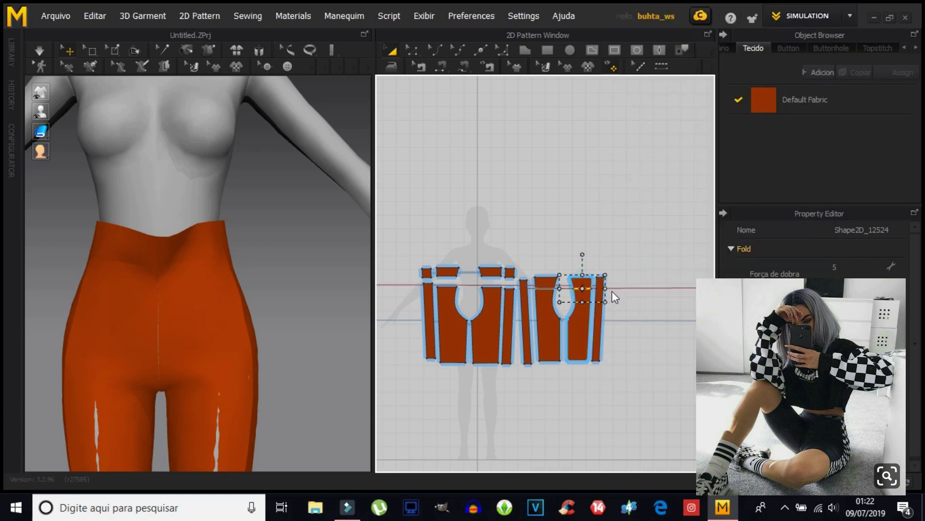
pyautogui.scroll(-2, 613, 291)
pyautogui.scroll(2, 612, 294)
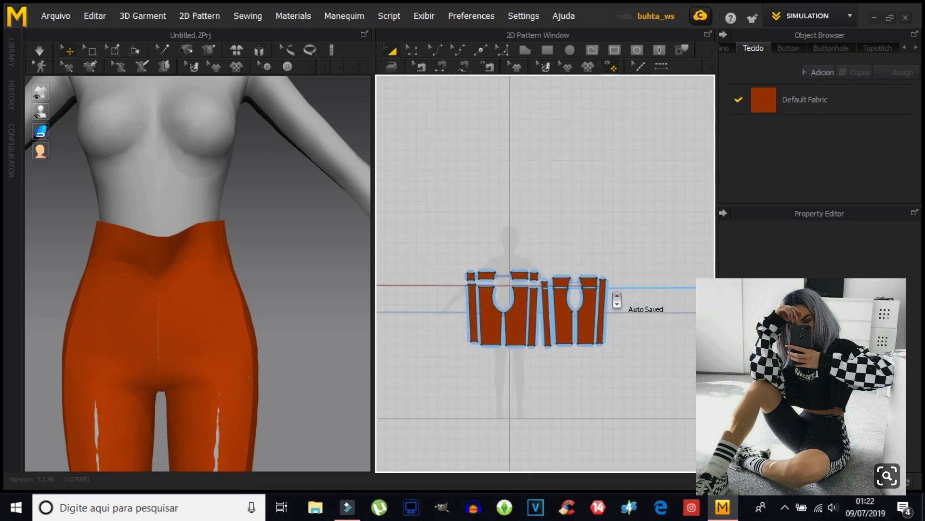
pyautogui.scroll(3, 612, 294)
pyautogui.scroll(2, 612, 294)
pyautogui.click(591, 279)
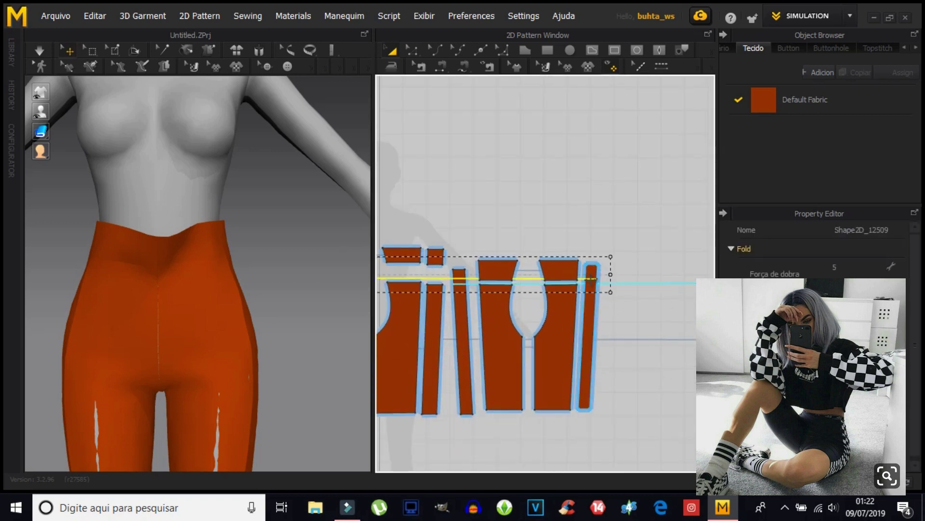
pyautogui.rightClick(591, 279)
pyautogui.click(632, 195)
# Lift the remaining top pieces up into the waistband row above the panels.
pyautogui.moveTo(594, 267); pyautogui.dragTo(593, 253)
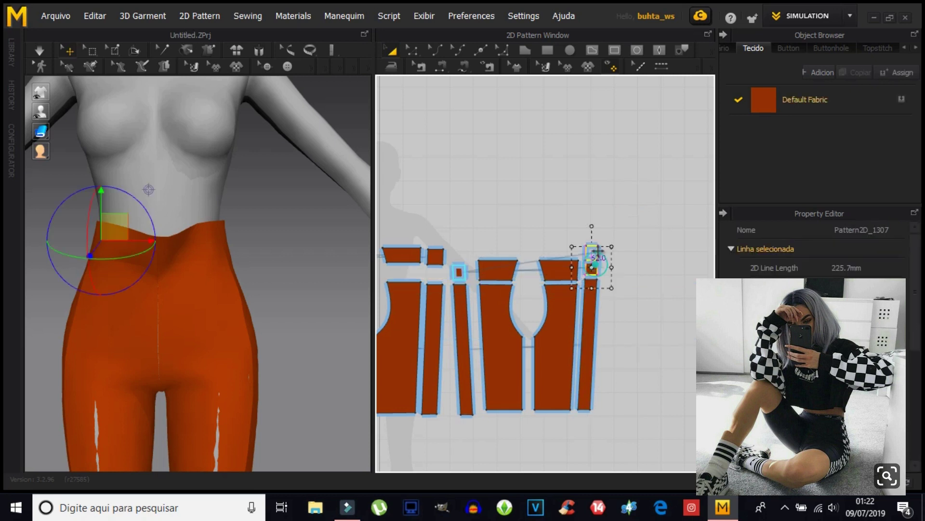
pyautogui.click(460, 264)
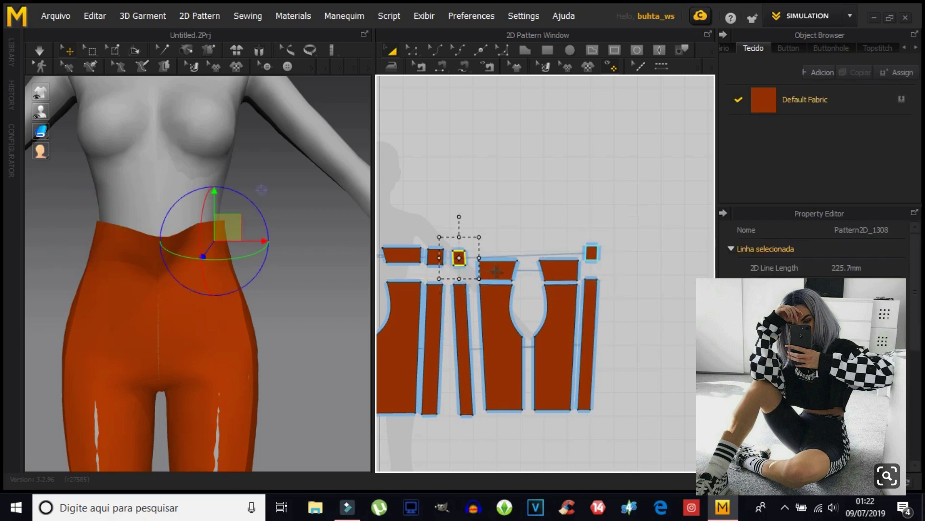
pyautogui.click(499, 263)
pyautogui.moveTo(548, 264); pyautogui.dragTo(548, 255)
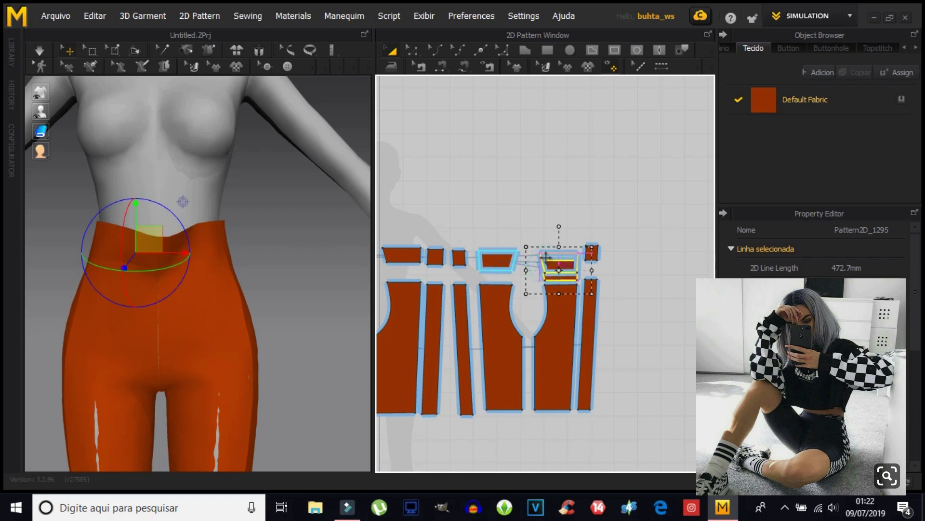
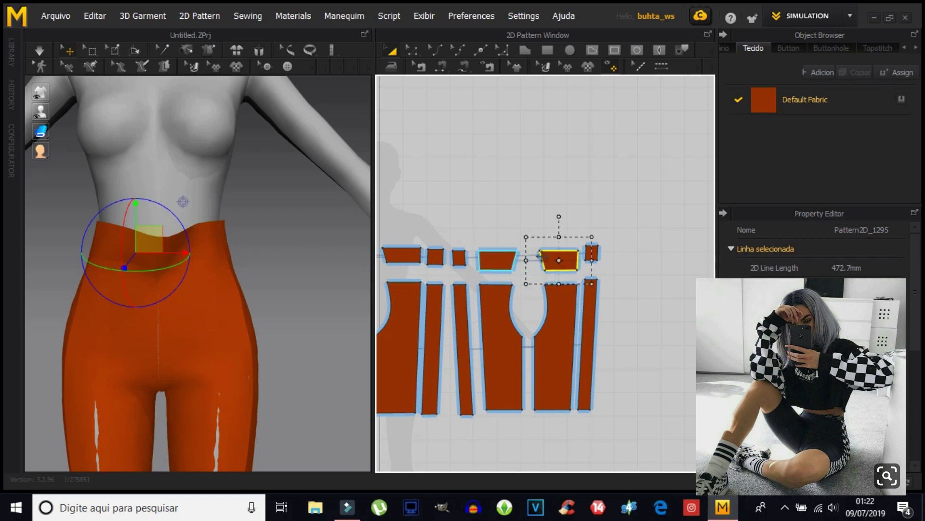
# Nudge the small rightmost top piece down into line with the top row of pieces.
pyautogui.click(597, 250)
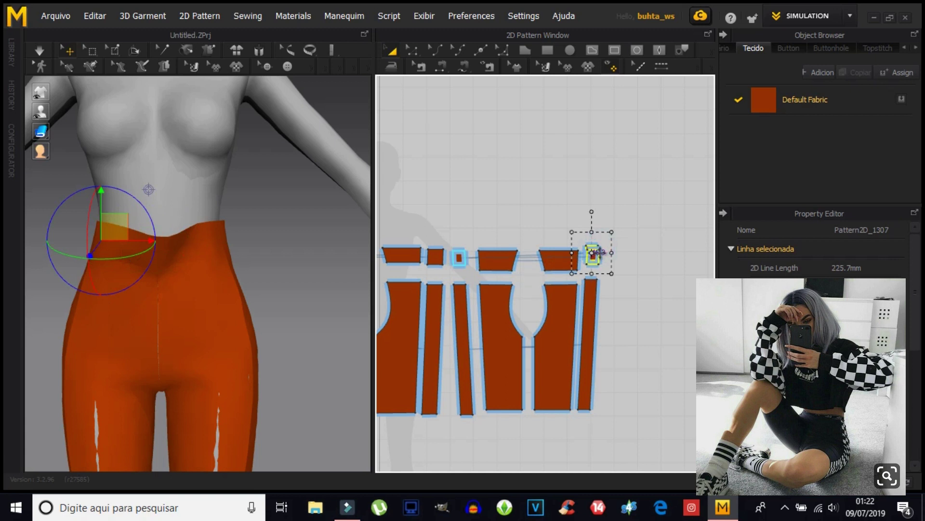
pyautogui.moveTo(598, 252); pyautogui.dragTo(599, 256)
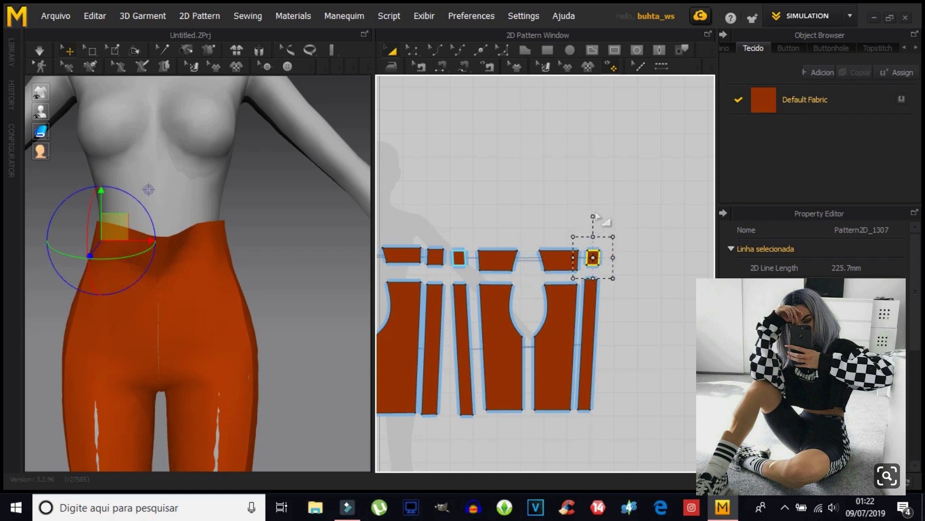
pyautogui.moveTo(538, 236); pyautogui.dragTo(626, 251, button='middle')
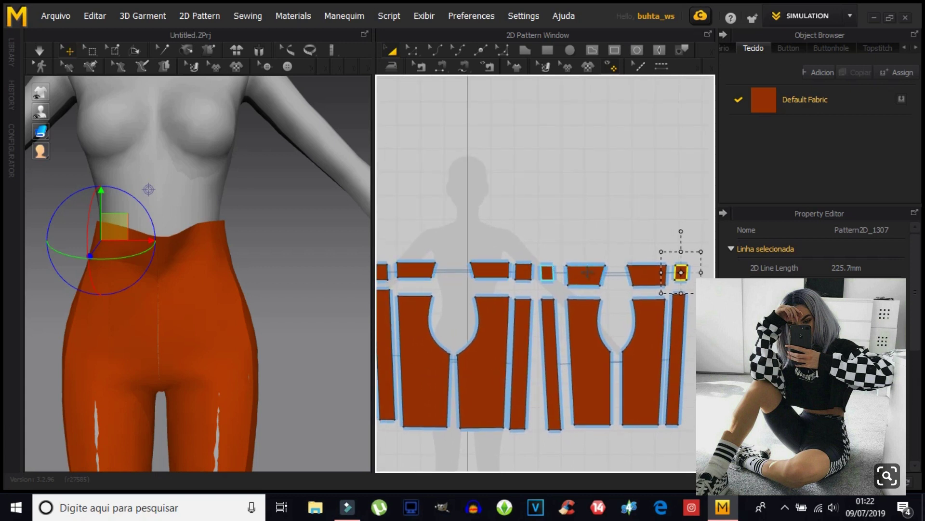
pyautogui.scroll(-3, 500, 316)
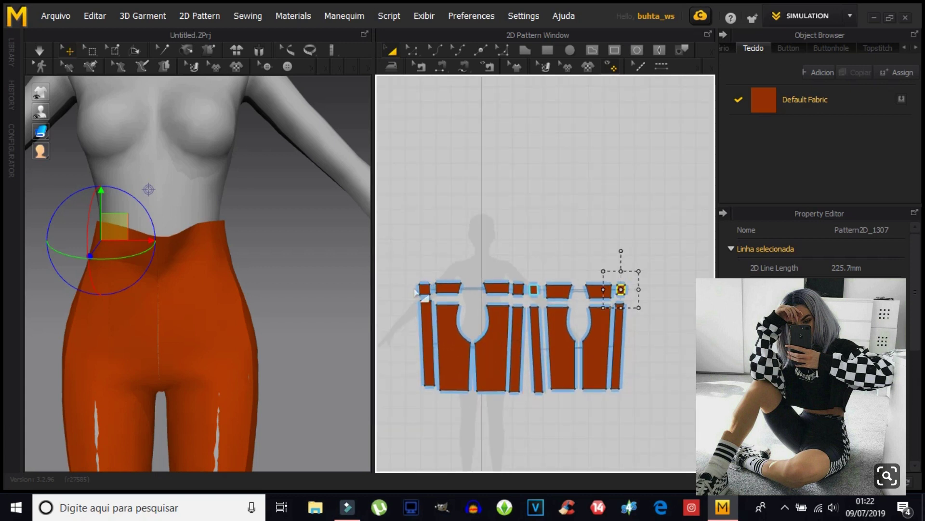
pyautogui.click(432, 241)
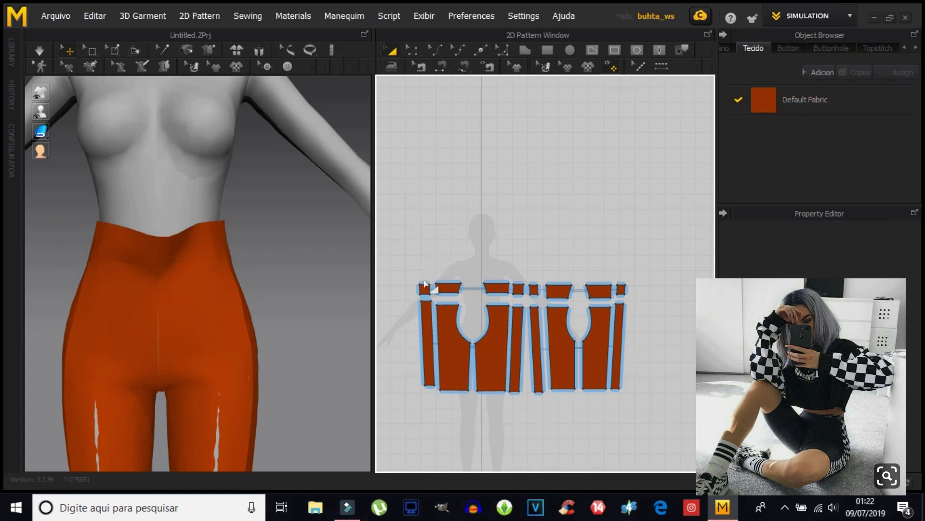
pyautogui.scroll(3, 425, 285)
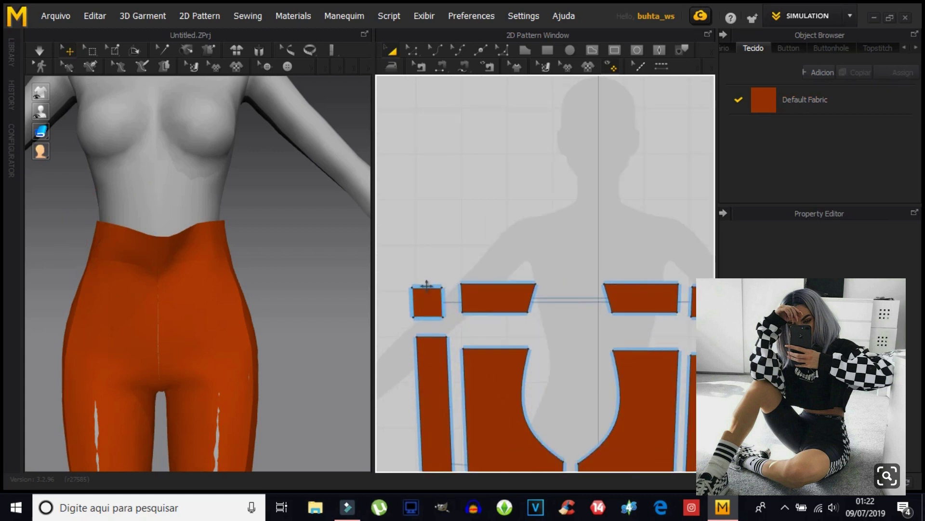
pyautogui.click(426, 285)
# Sew the trapezoid's bottom edge to the lower piece's top edge and dismiss the overlap warning.
pyautogui.click(458, 238)
pyautogui.click(441, 67)
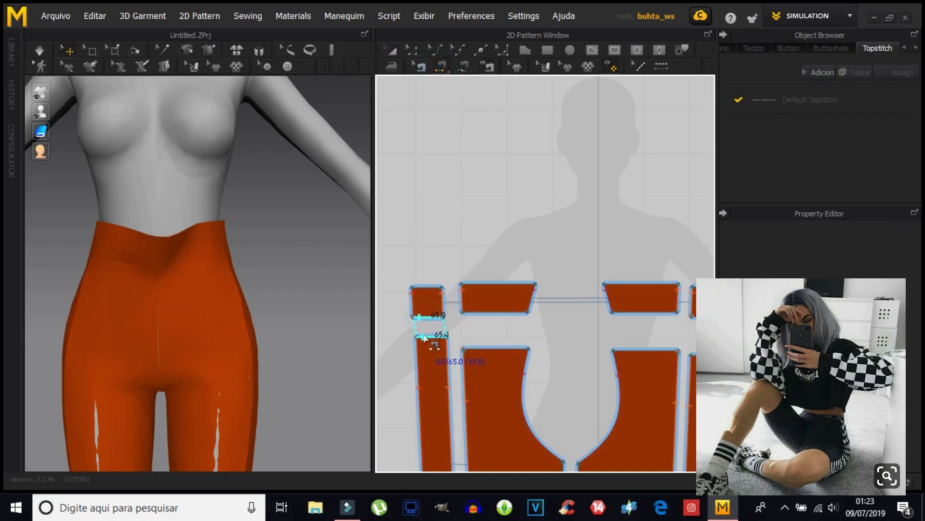
pyautogui.click(467, 313)
pyautogui.click(471, 348)
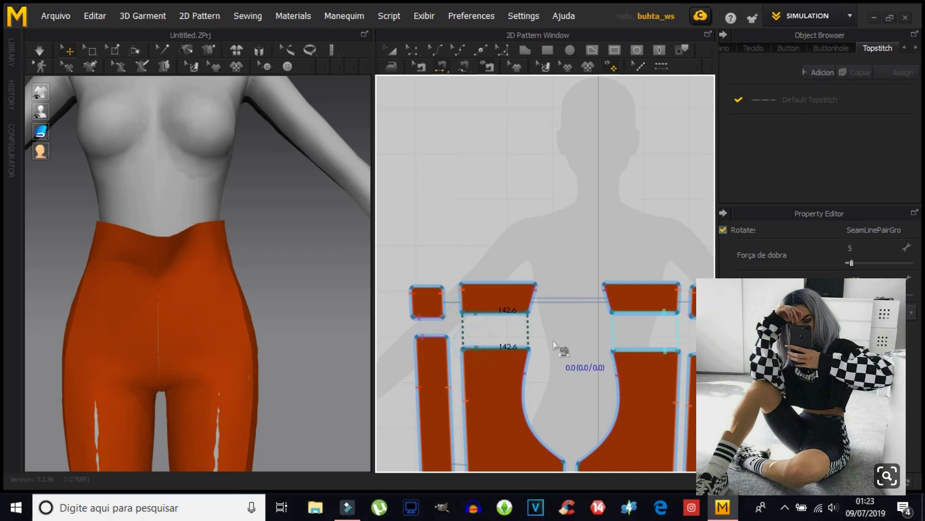
pyautogui.moveTo(554, 343); pyautogui.dragTo(484, 295, button='middle')
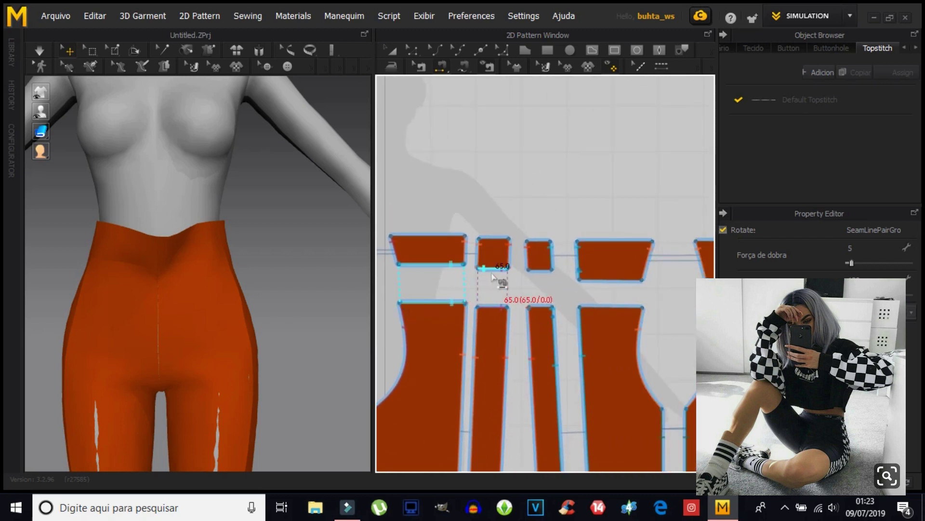
pyautogui.click(486, 305)
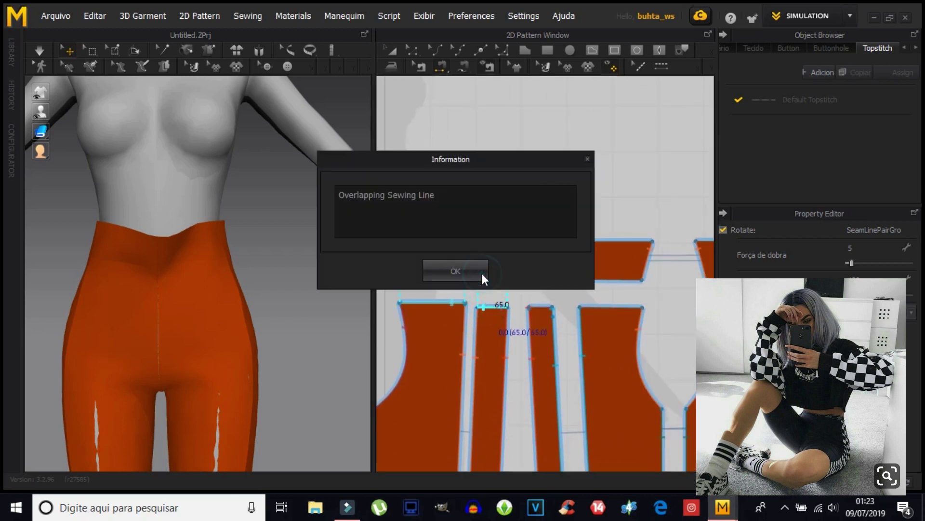
pyautogui.click(482, 273)
# Add the 50.9 and 137.1 seams between upper and lower pieces, then simulate on the avatar.
pyautogui.click(534, 269)
pyautogui.click(536, 305)
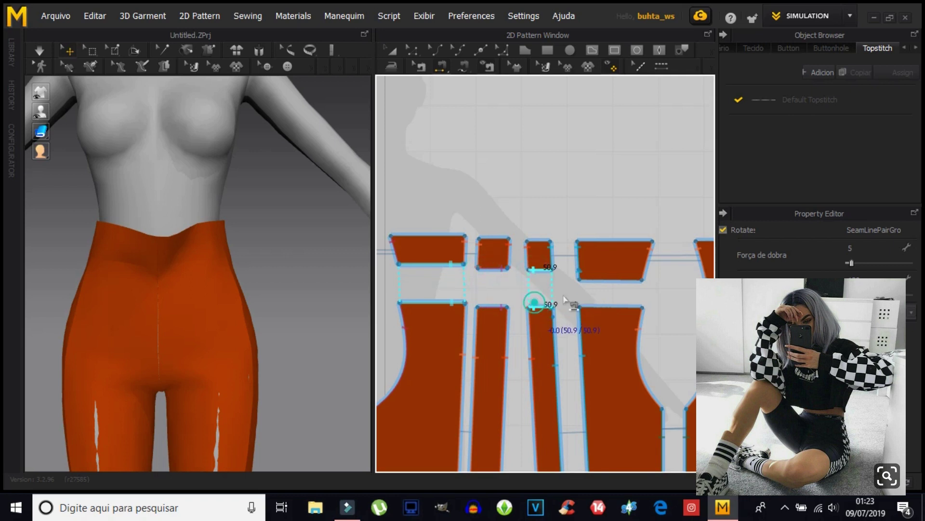
pyautogui.click(593, 278)
pyautogui.click(592, 305)
pyautogui.click(404, 236)
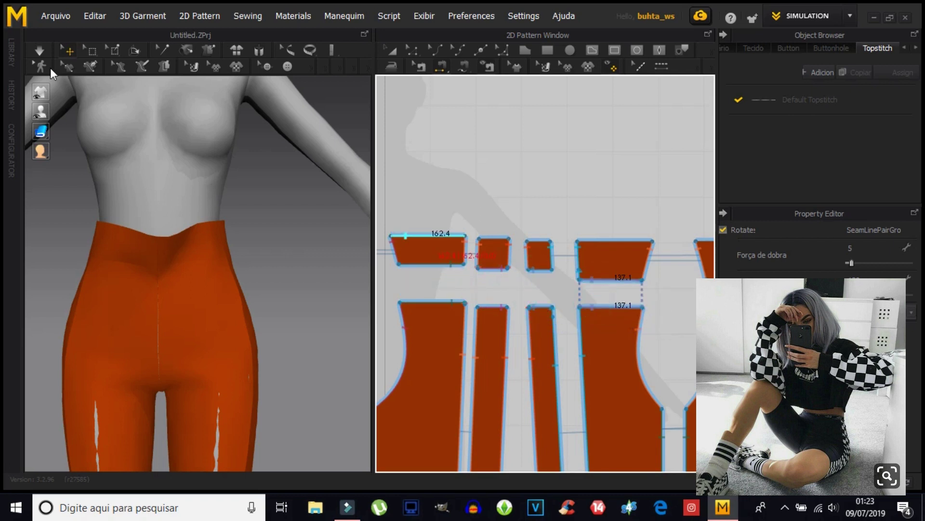
pyautogui.click(39, 52)
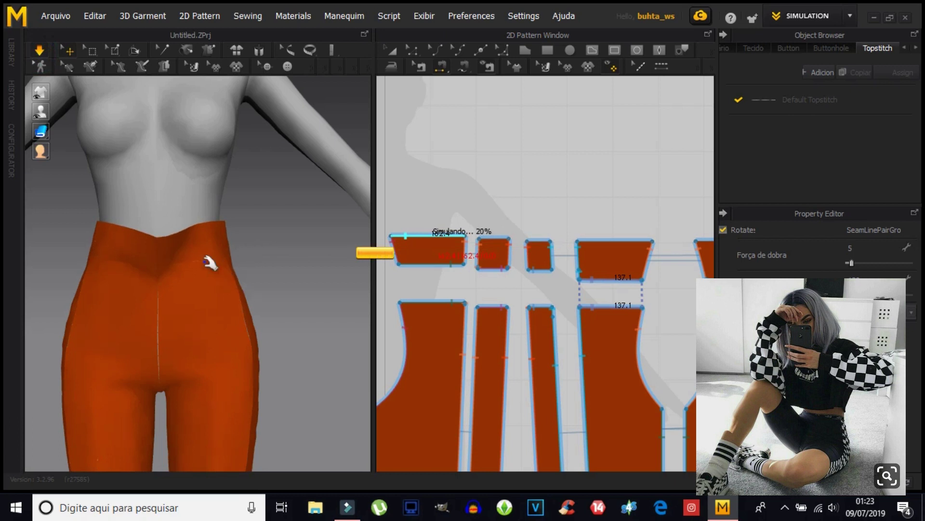
pyautogui.moveTo(253, 264)
pyautogui.mouseDown(button='right')
pyautogui.moveTo(151, 268)
pyautogui.moveTo(249, 293)
pyautogui.moveTo(188, 282)
pyautogui.mouseUp(button='right')
# Select the 65.2 edge and left waistband edge, dismissing the intersecting outlines warning.
pyautogui.click(411, 52)
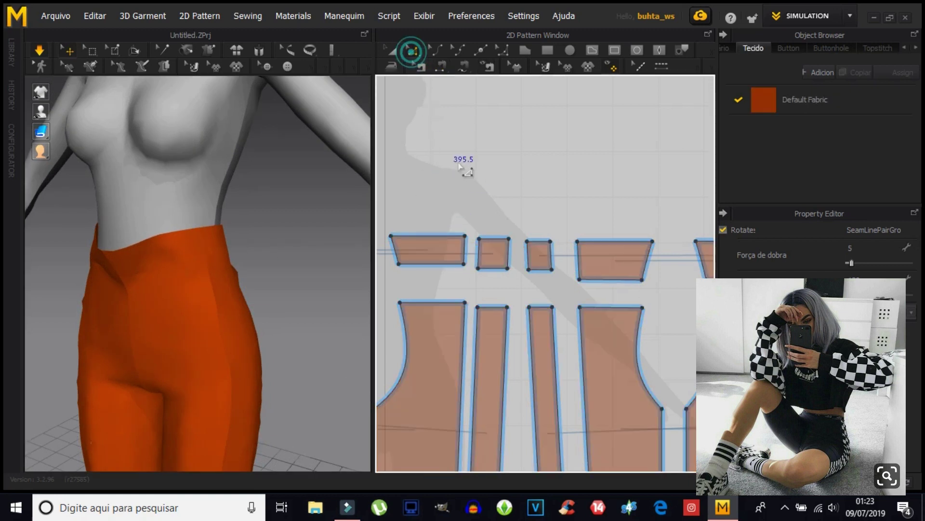
pyautogui.scroll(-3, 486, 201)
pyautogui.moveTo(489, 197); pyautogui.dragTo(538, 227, button='right')
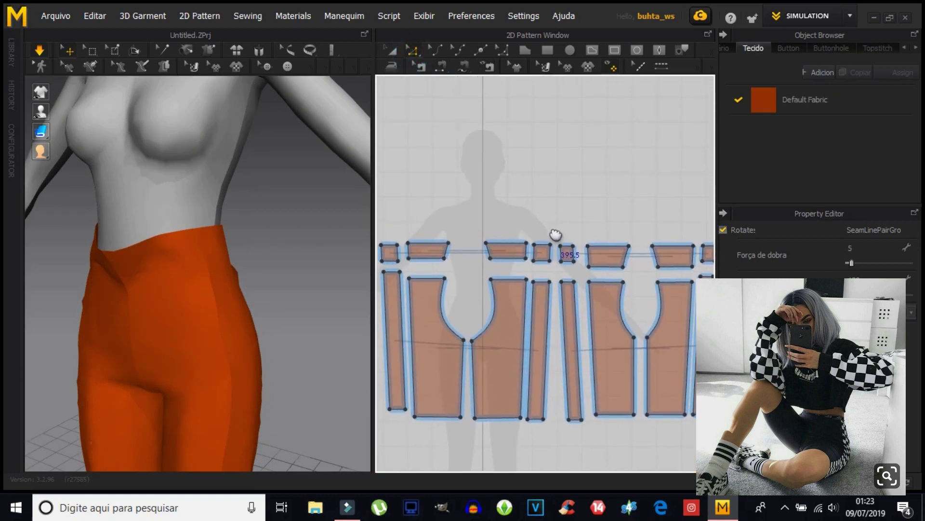
pyautogui.moveTo(471, 269); pyautogui.dragTo(510, 286, button='right')
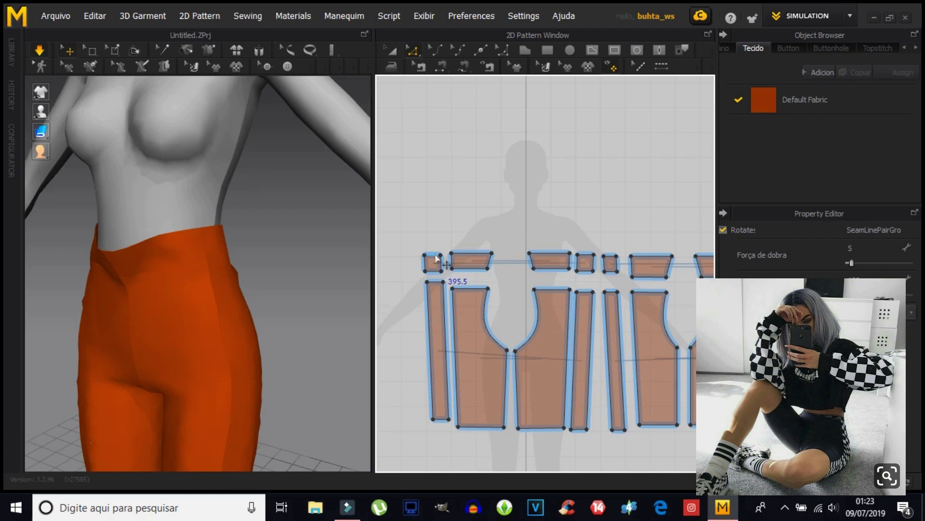
pyautogui.click(435, 260)
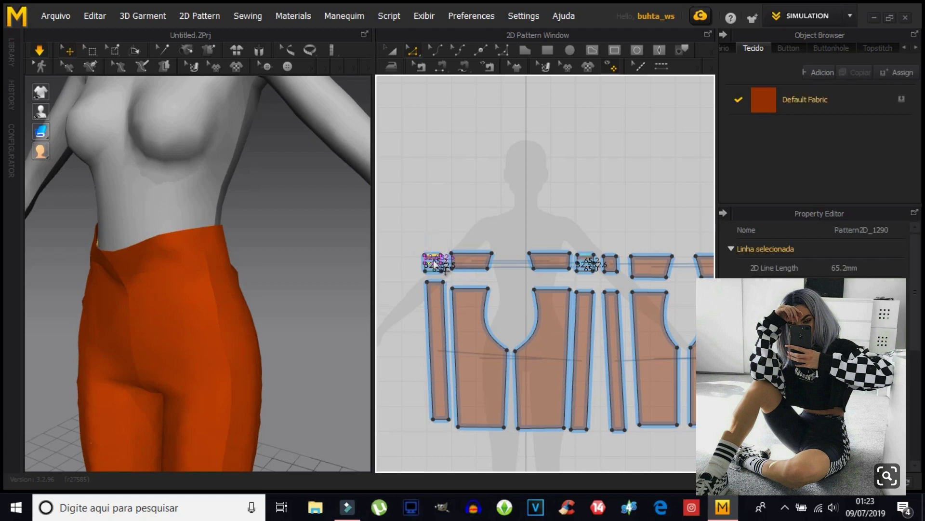
pyautogui.click(435, 262)
pyautogui.moveTo(220, 301); pyautogui.dragTo(161, 296, button='right')
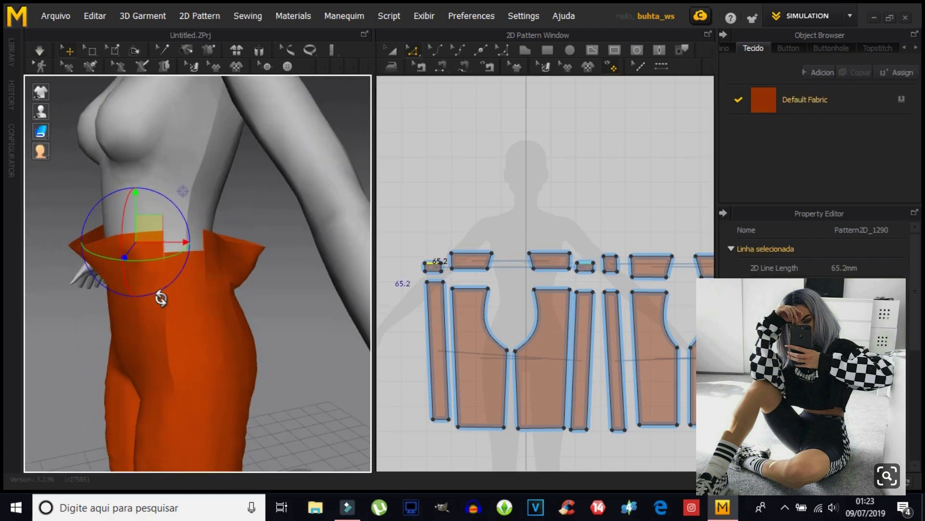
pyautogui.click(475, 262)
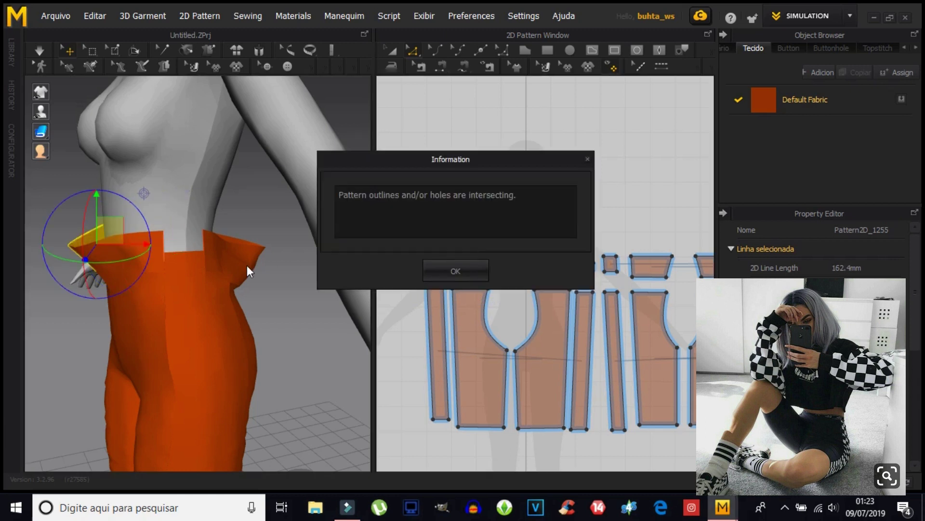
pyautogui.click(447, 273)
pyautogui.moveTo(258, 299)
pyautogui.mouseDown(button='right')
pyautogui.moveTo(151, 286)
pyautogui.moveTo(221, 266)
pyautogui.moveTo(237, 280)
pyautogui.moveTo(245, 264)
pyautogui.mouseUp(button='right')
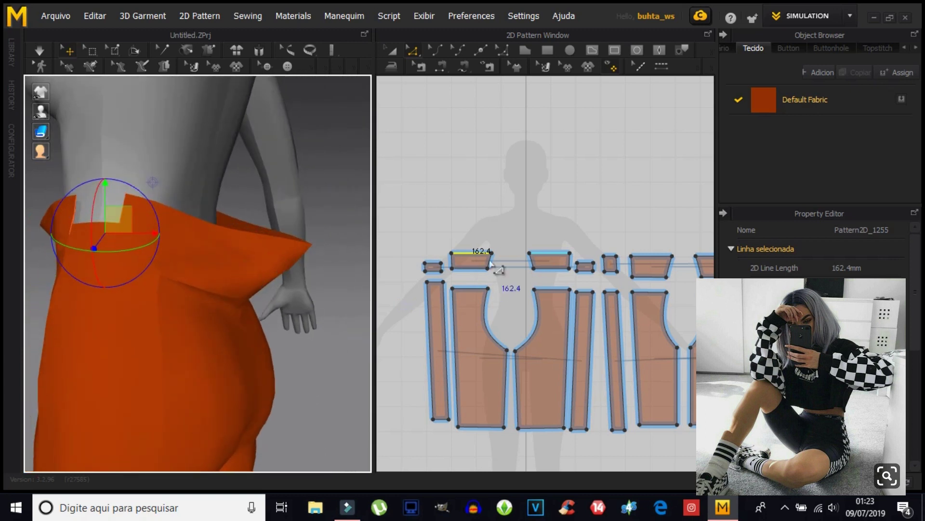
pyautogui.click(502, 227)
# Match the two 162.4 waistband edges and simulate so the waistband settles on the waist.
pyautogui.click(547, 256)
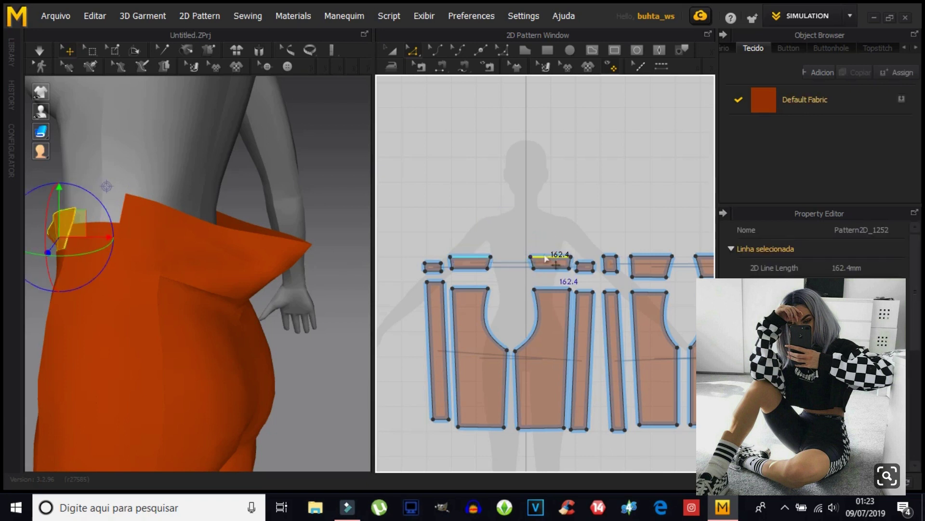
pyautogui.moveTo(171, 333); pyautogui.dragTo(141, 356, button='right')
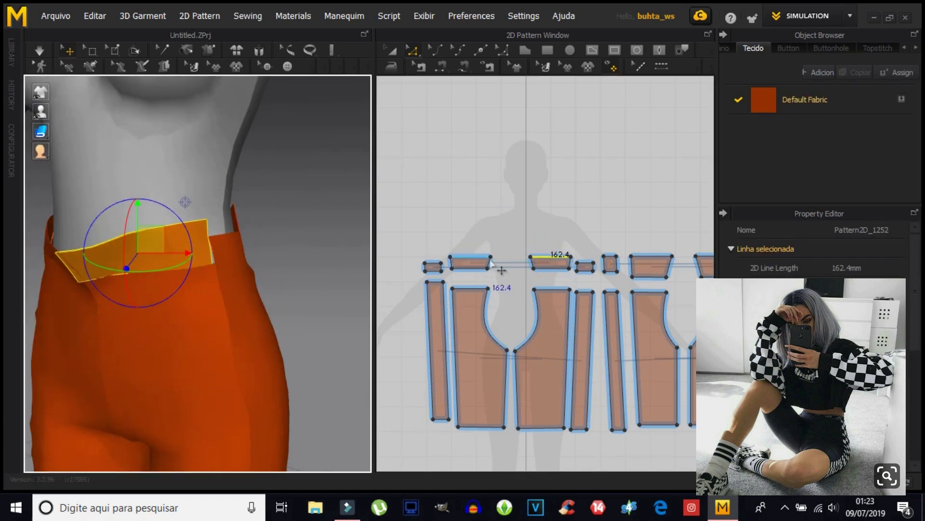
pyautogui.click(540, 260)
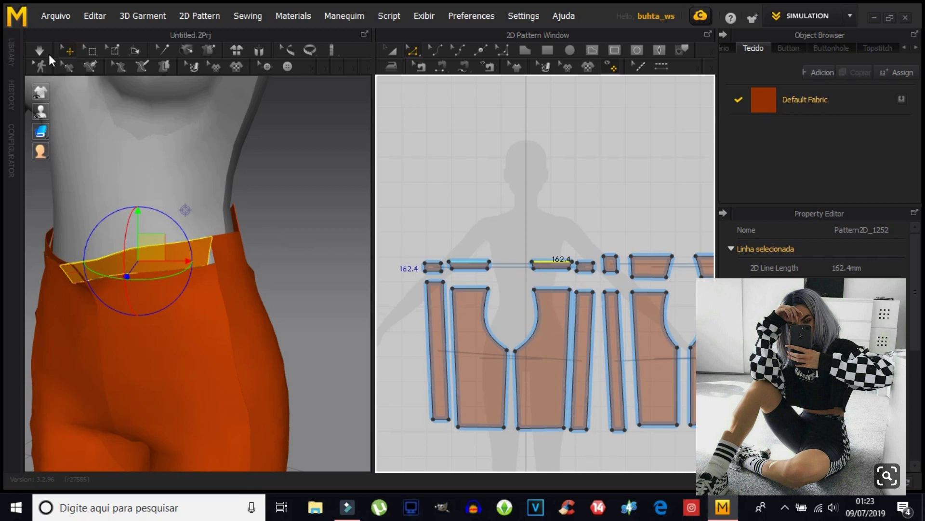
pyautogui.click(40, 50)
pyautogui.moveTo(227, 244)
pyautogui.mouseDown(button='right')
pyautogui.moveTo(187, 314)
pyautogui.moveTo(144, 331)
pyautogui.mouseUp(button='right')
pyautogui.scroll(3, 187, 319)
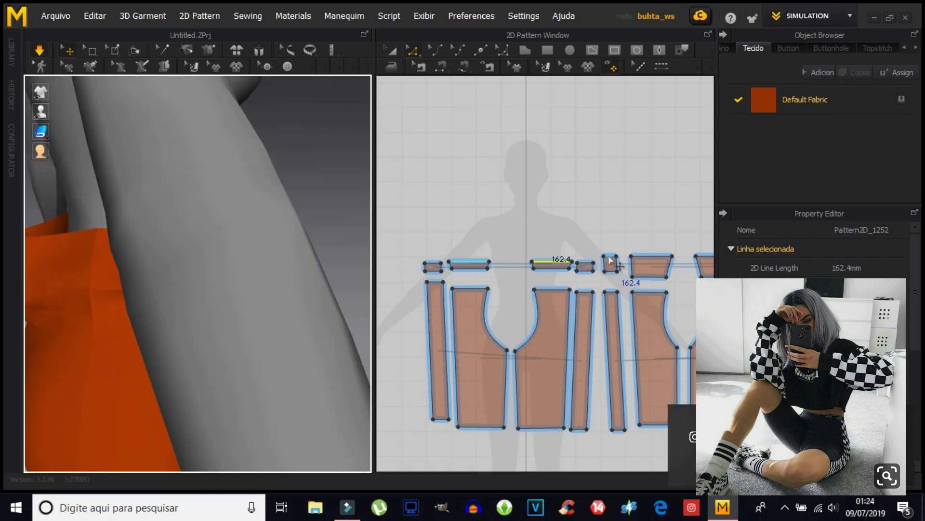
# Select the mirrored top waistband pieces and simulate them onto the pants, viewed from behind.
pyautogui.click(610, 261)
pyautogui.moveTo(610, 262); pyautogui.dragTo(483, 281, button='right')
pyautogui.click(506, 271)
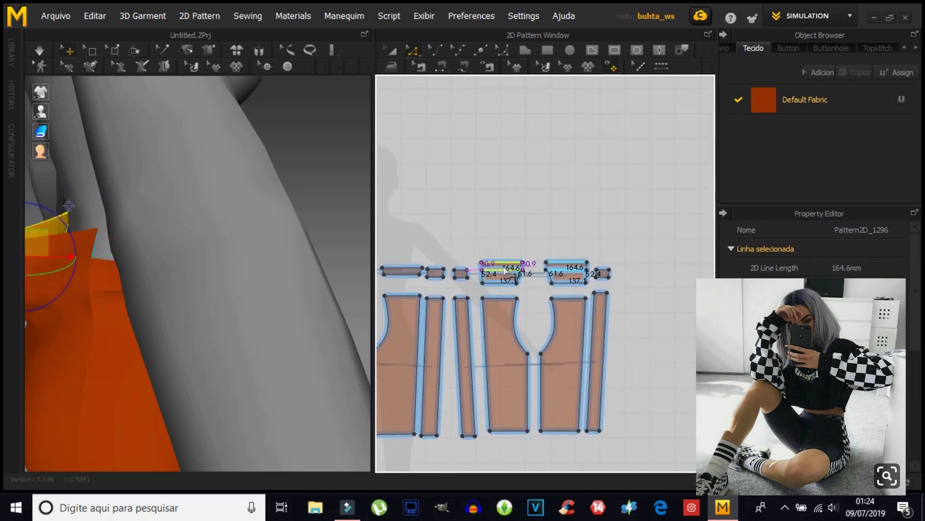
pyautogui.scroll(-2, 135, 360)
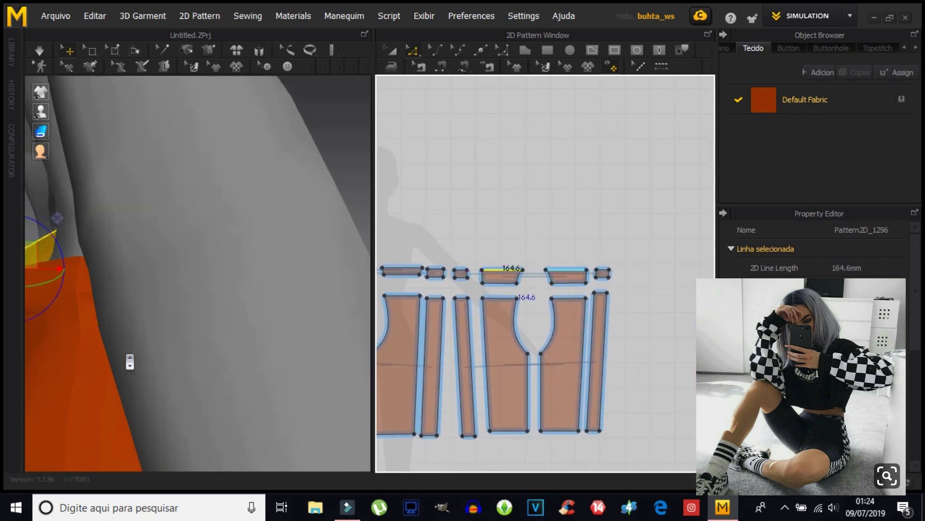
pyautogui.scroll(-3, 128, 359)
pyautogui.scroll(-3, 130, 361)
pyautogui.moveTo(130, 361)
pyautogui.mouseDown(button='right')
pyautogui.moveTo(254, 368)
pyautogui.moveTo(246, 374)
pyautogui.moveTo(177, 337)
pyautogui.mouseUp(button='right')
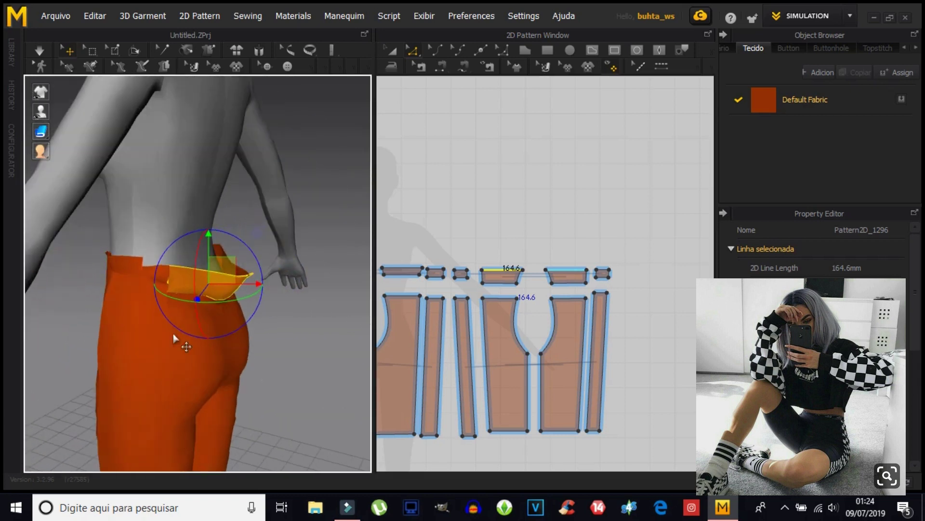
pyautogui.click(40, 50)
pyautogui.moveTo(230, 286)
pyautogui.mouseDown(button='right')
pyautogui.moveTo(200, 299)
pyautogui.moveTo(204, 340)
pyautogui.moveTo(113, 283)
pyautogui.mouseUp(button='right')
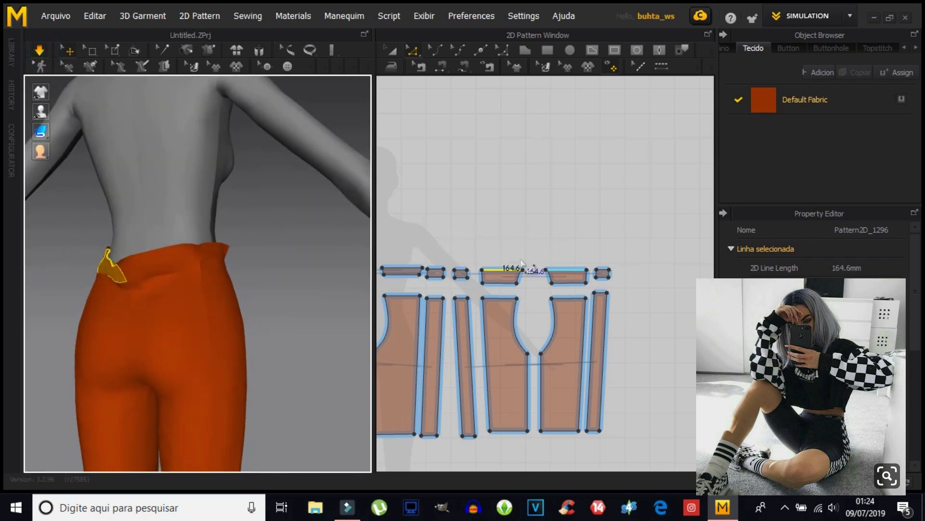
# Pull the 61.6 side edge inward to narrow the pieces, then pause the simulation.
pyautogui.click(519, 276)
pyautogui.moveTo(519, 277); pyautogui.dragTo(512, 277)
pyautogui.press('space')
pyautogui.press('space')
pyautogui.moveTo(88, 352)
pyautogui.mouseDown(button='right')
pyautogui.moveTo(200, 363)
pyautogui.moveTo(199, 376)
pyautogui.moveTo(97, 372)
pyautogui.moveTo(167, 331)
pyautogui.moveTo(202, 341)
pyautogui.mouseUp(button='right')
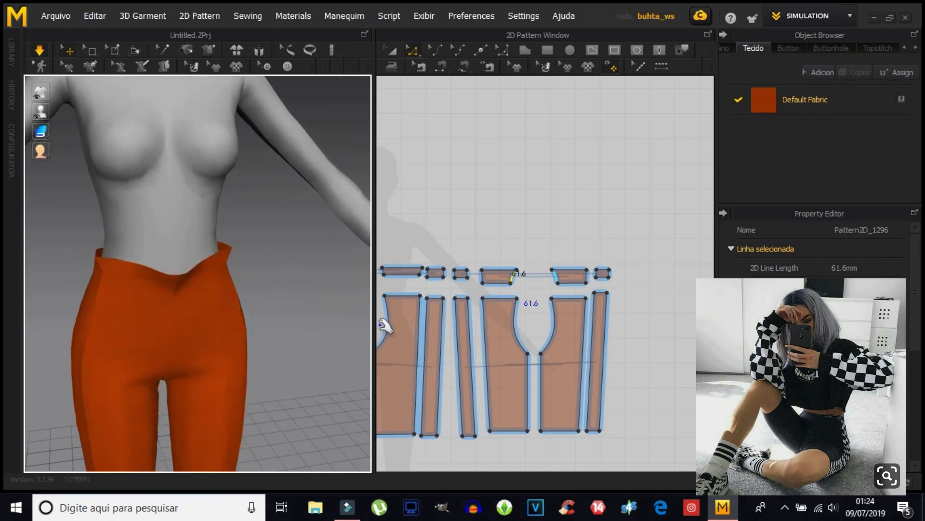
# Select the front waistband's left edge, simulate, and bend the edge into a curve.
pyautogui.moveTo(384, 325); pyautogui.dragTo(430, 298, button='right')
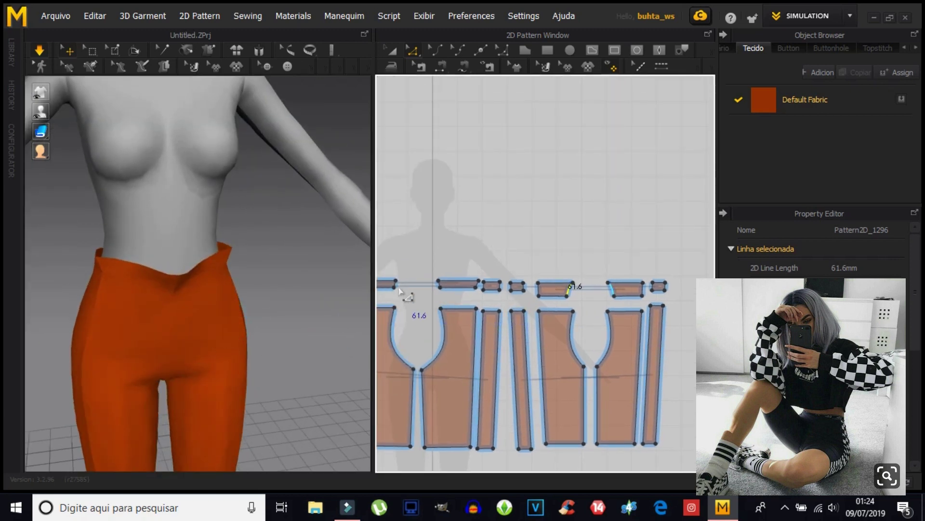
pyautogui.scroll(3, 397, 287)
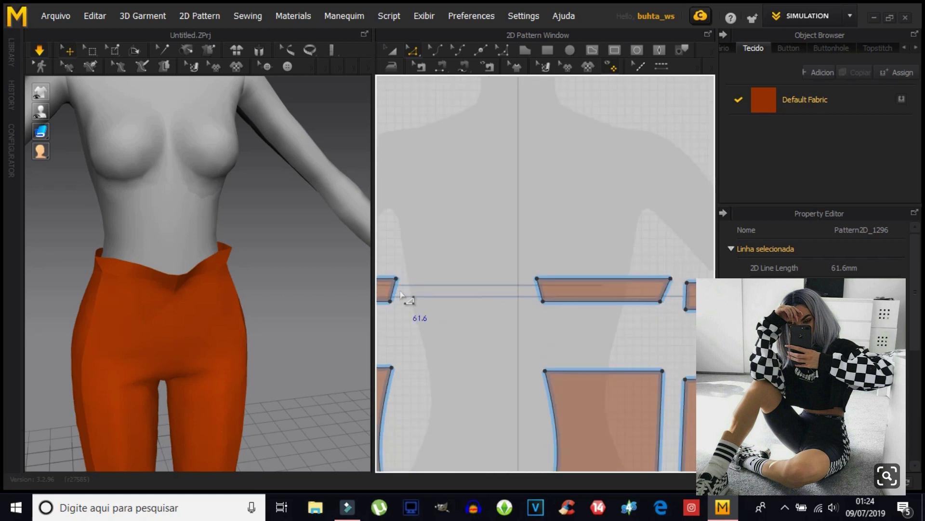
pyautogui.click(540, 291)
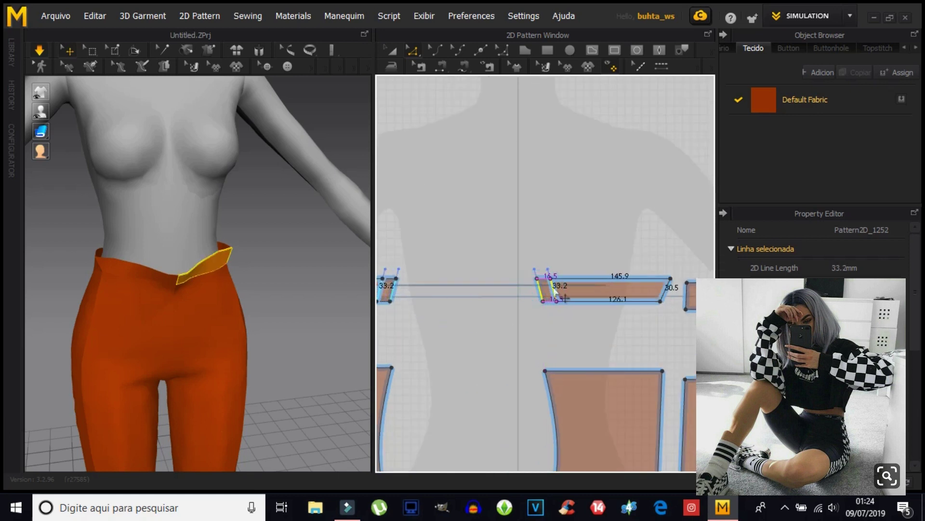
pyautogui.click(49, 56)
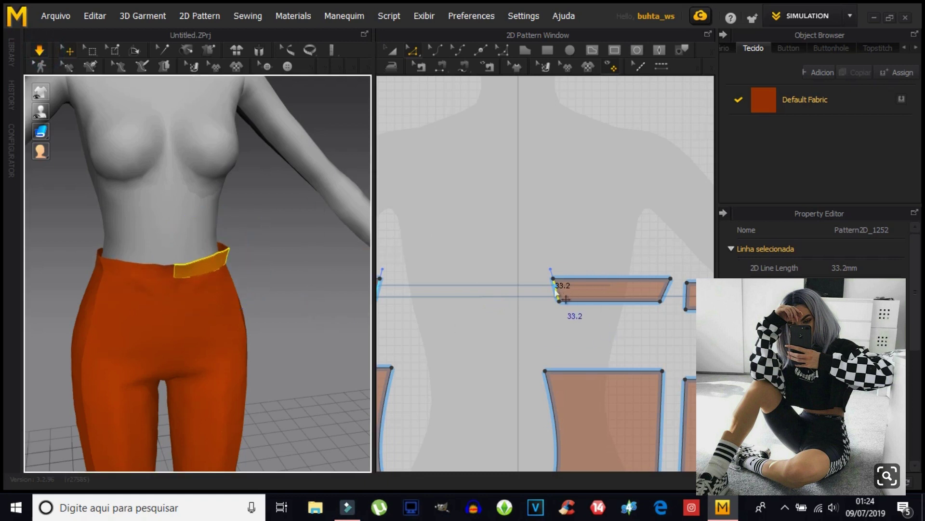
pyautogui.moveTo(556, 291); pyautogui.dragTo(570, 293)
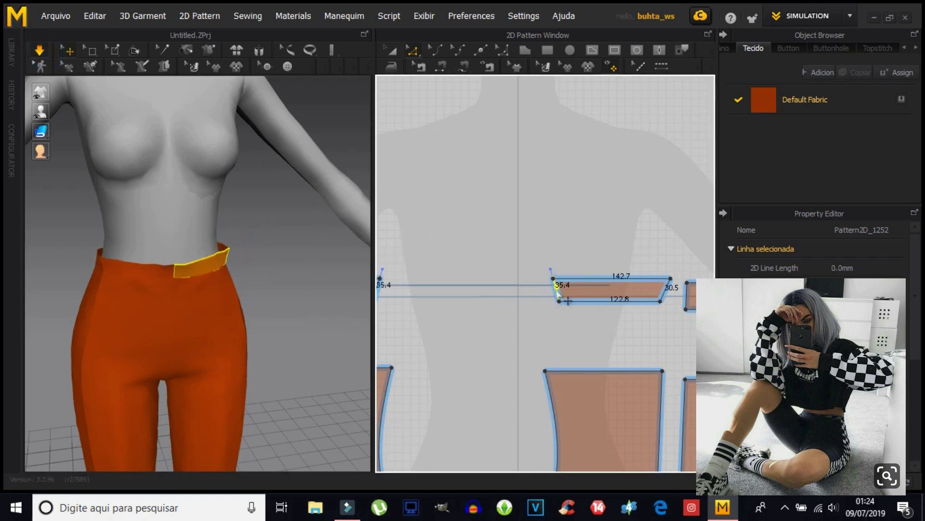
pyautogui.click(438, 277)
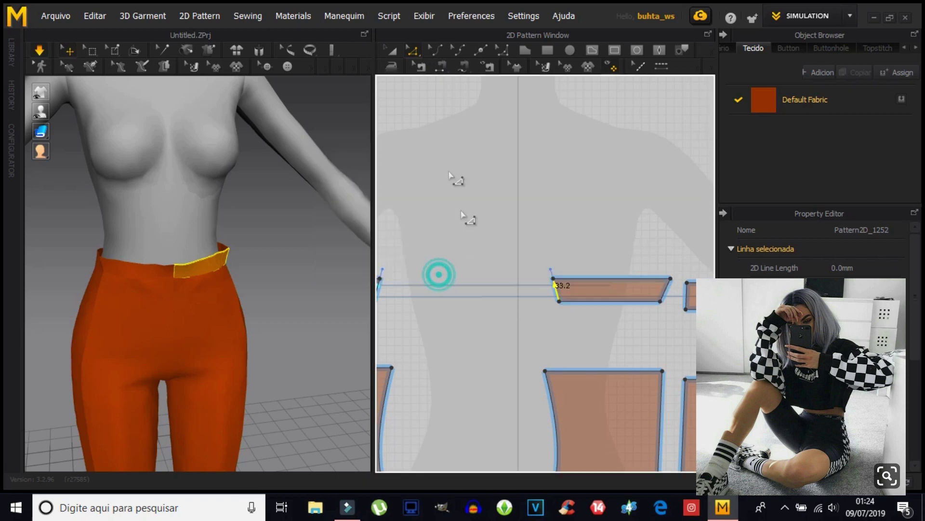
# Shift the waistband's left edge to the right, resimulate, then stop the simulation.
pyautogui.click(413, 47)
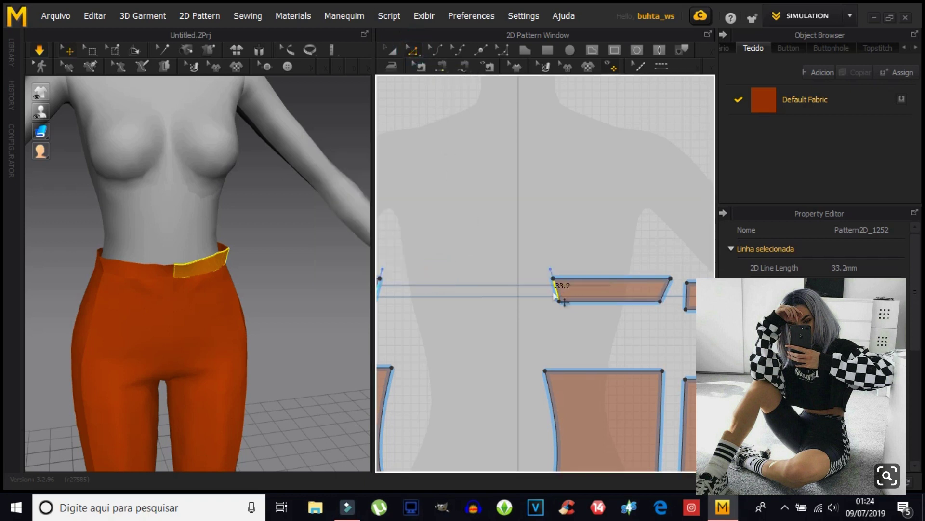
pyautogui.click(531, 289)
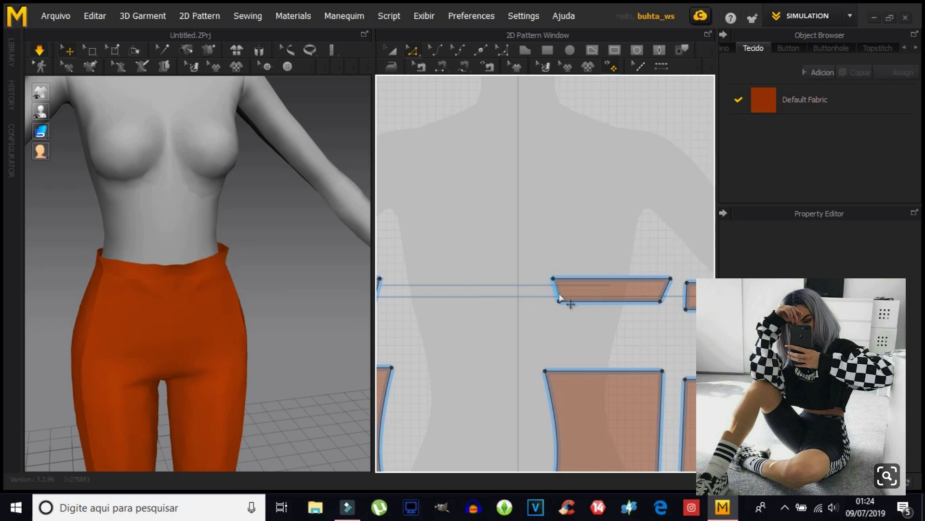
pyautogui.moveTo(559, 298); pyautogui.dragTo(570, 299)
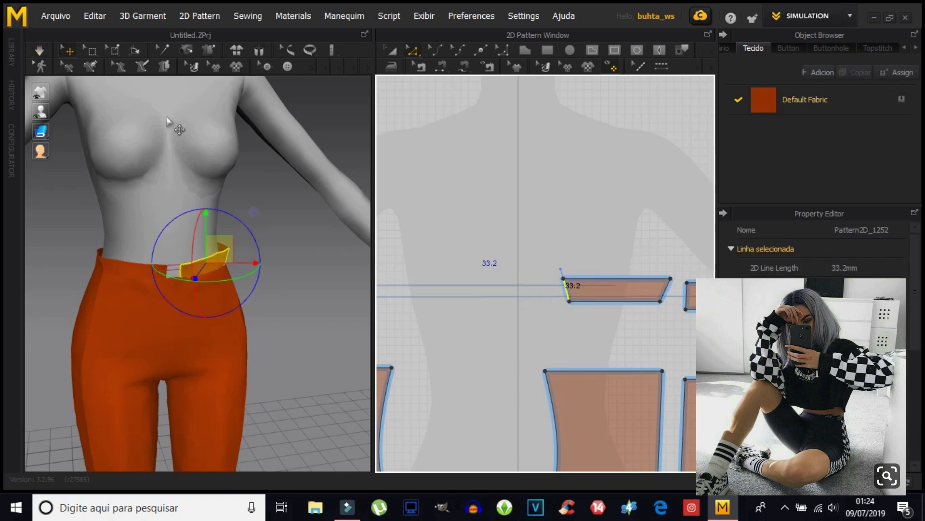
pyautogui.click(39, 50)
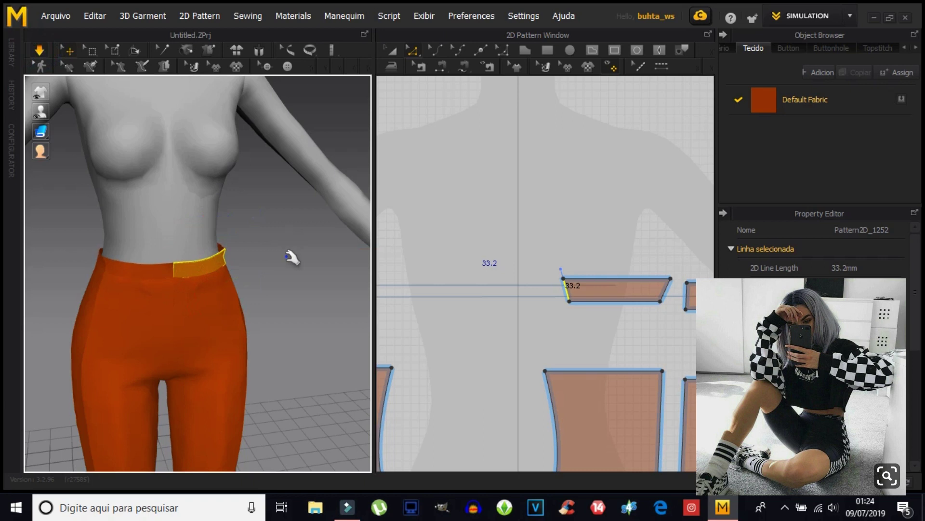
pyautogui.click(567, 290)
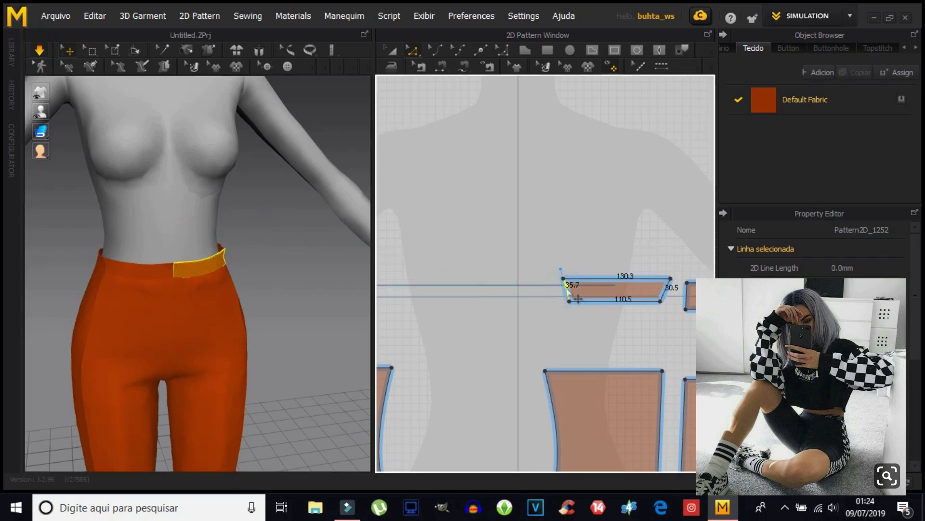
pyautogui.press('space')
# Move the left edge further right to shorten the front waistband piece and resimulate.
pyautogui.click(565, 292)
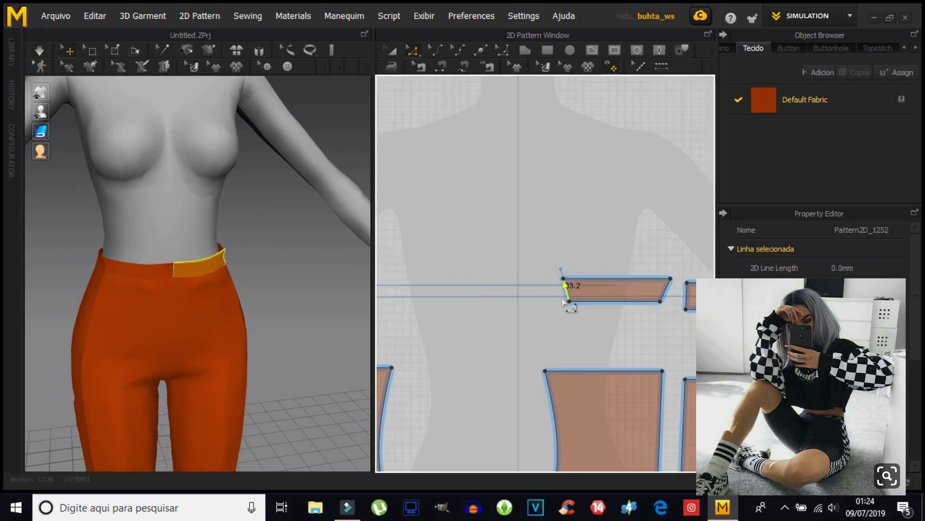
pyautogui.click(506, 325)
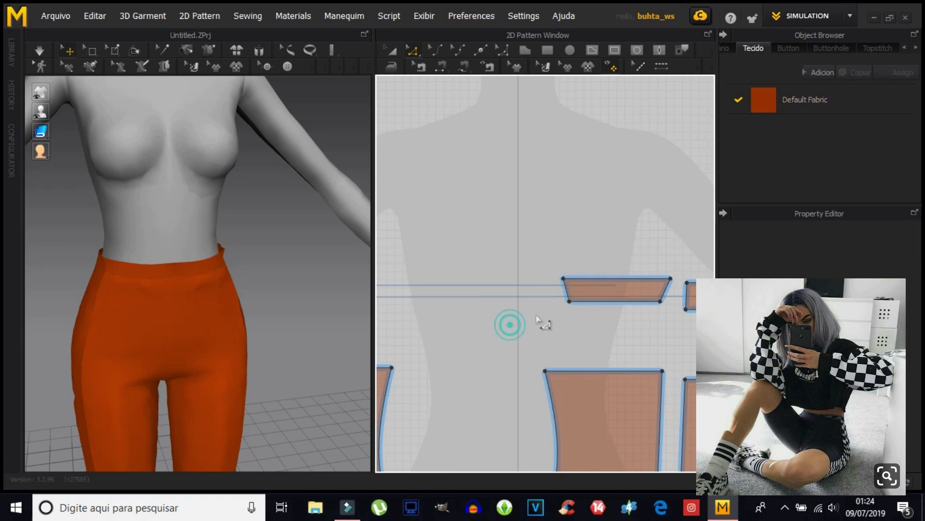
pyautogui.click(569, 297)
pyautogui.moveTo(577, 298); pyautogui.dragTo(579, 299)
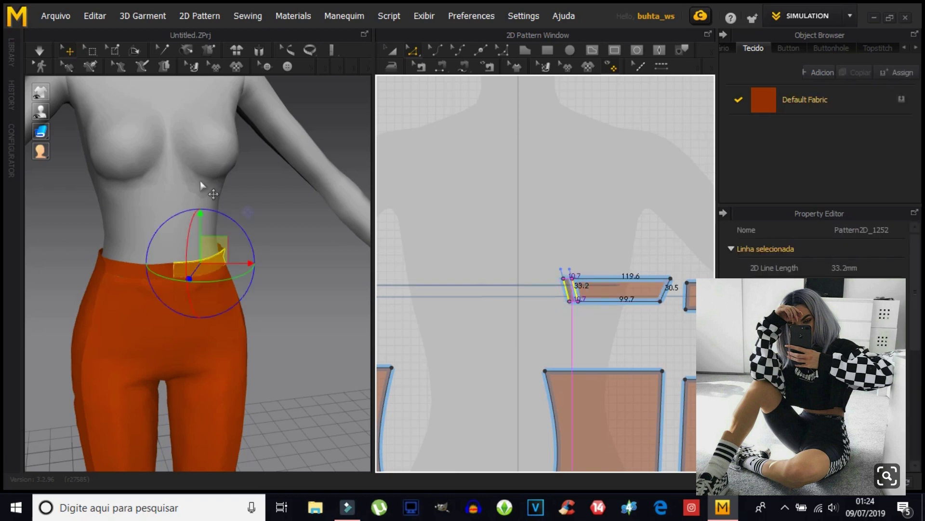
pyautogui.click(40, 51)
pyautogui.moveTo(337, 324); pyautogui.dragTo(68, 320, button='right')
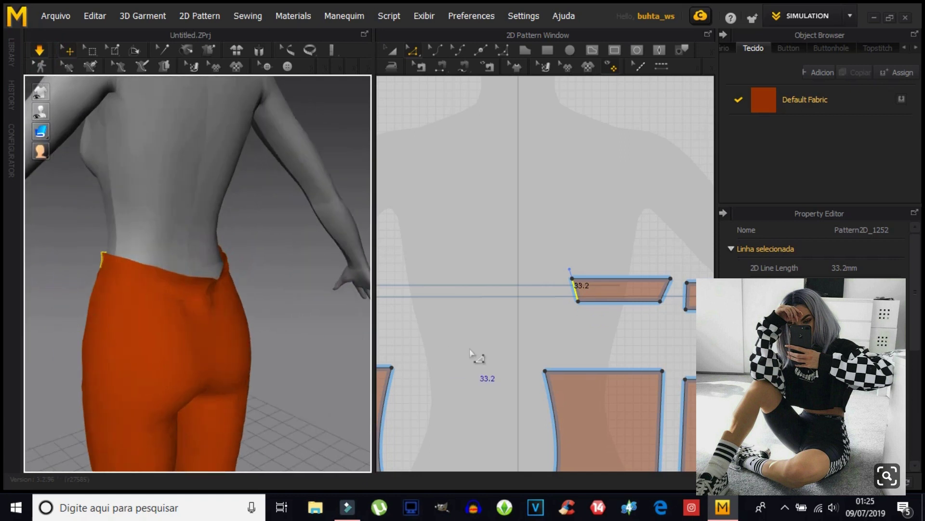
# Resync the back waist pieces onto the pants' rear and select their side edges.
pyautogui.scroll(-5, 470, 352)
pyautogui.scroll(2, 410, 332)
pyautogui.scroll(2, 480, 353)
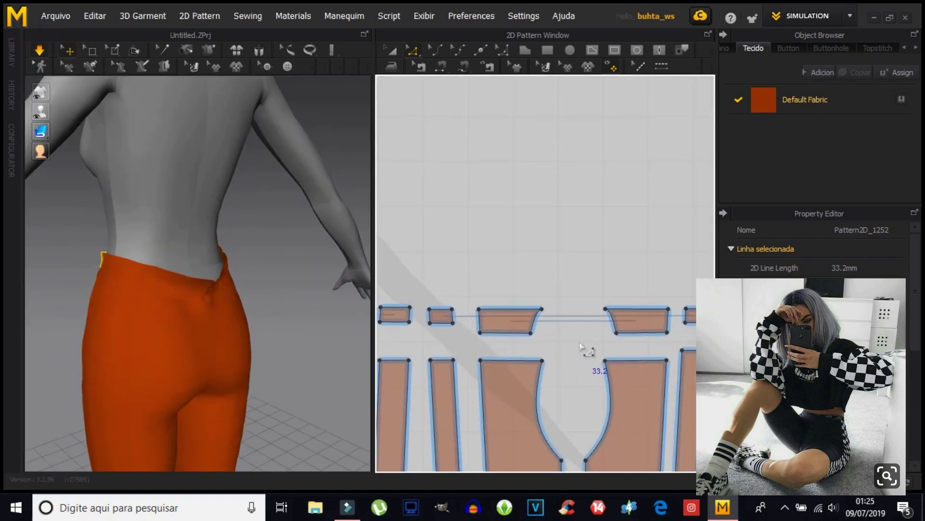
pyautogui.moveTo(581, 345); pyautogui.dragTo(530, 356, button='right')
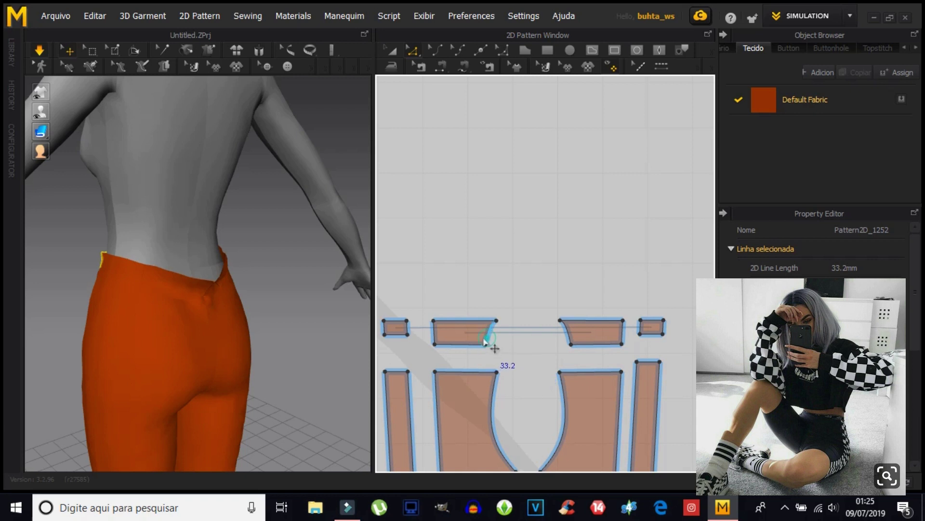
pyautogui.click(485, 341)
pyautogui.click(39, 50)
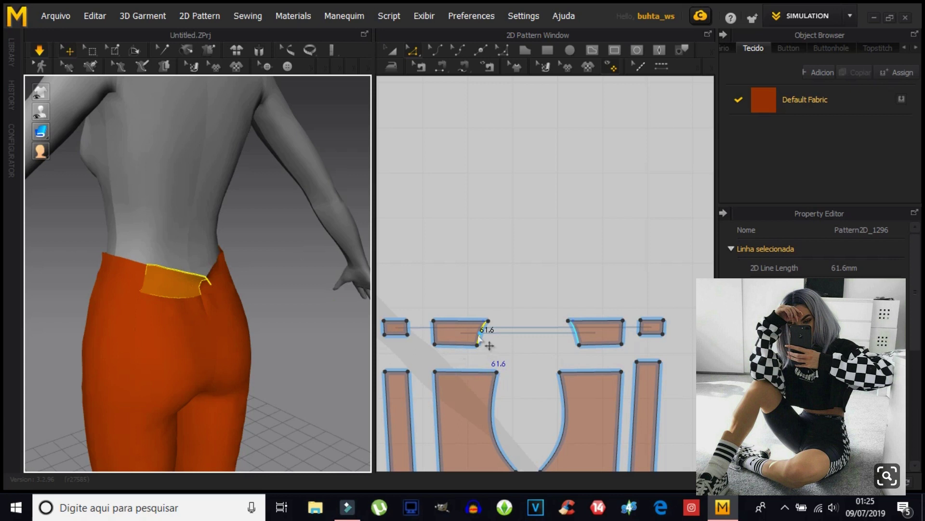
pyautogui.moveTo(246, 343)
pyautogui.mouseDown(button='right')
pyautogui.moveTo(182, 320)
pyautogui.moveTo(171, 306)
pyautogui.mouseUp(button='right')
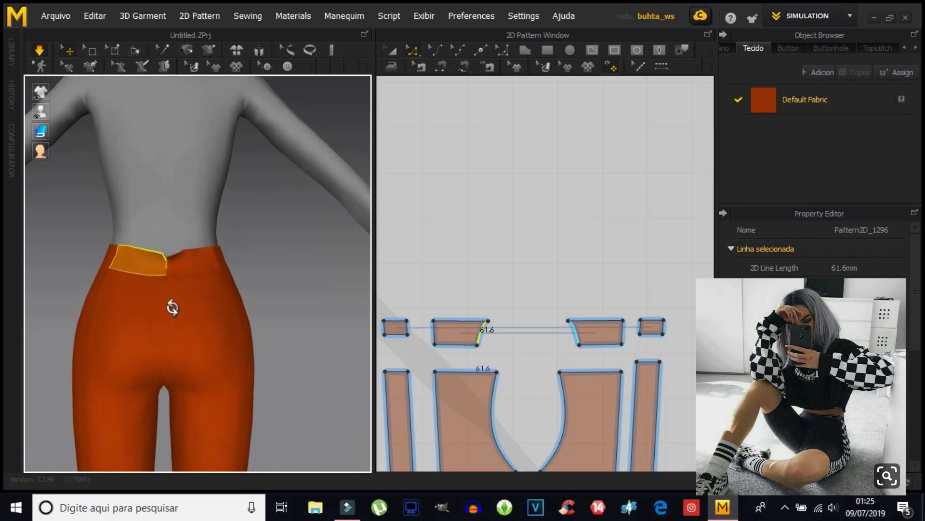
pyautogui.click(182, 260)
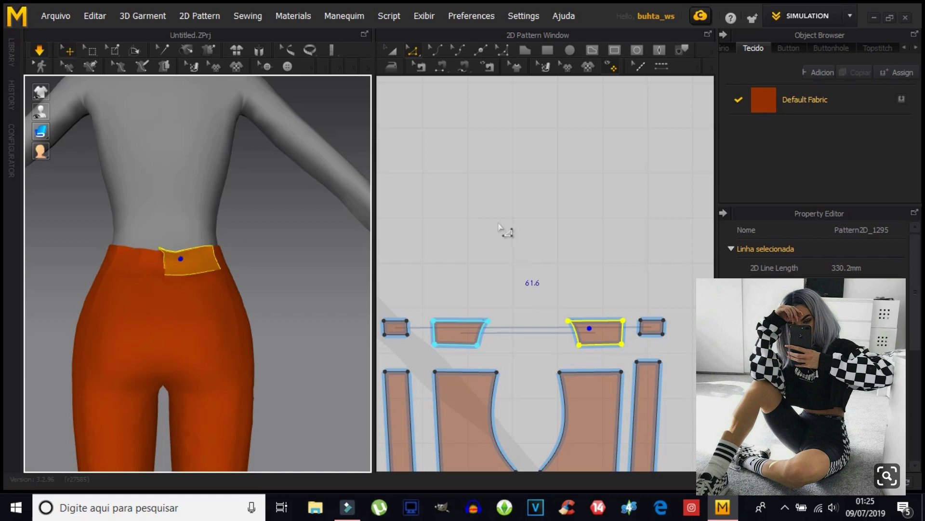
pyautogui.click(500, 361)
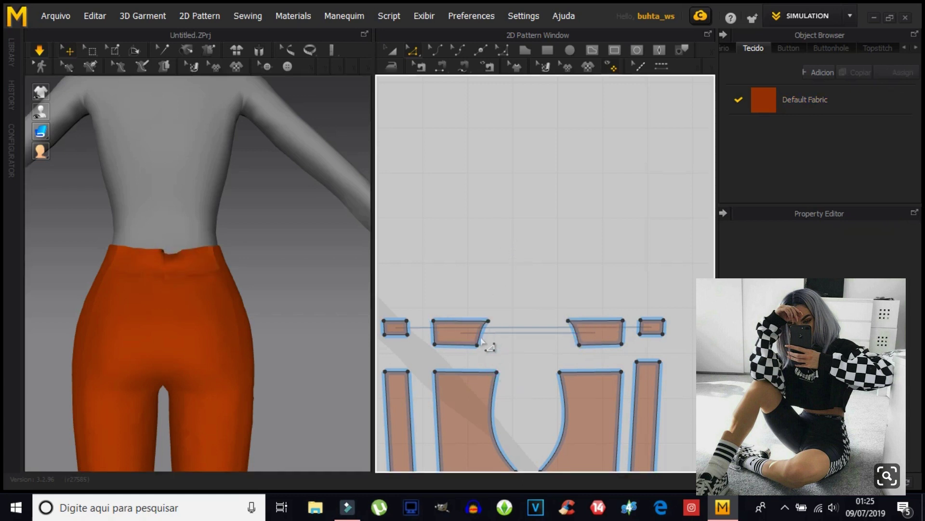
pyautogui.click(482, 337)
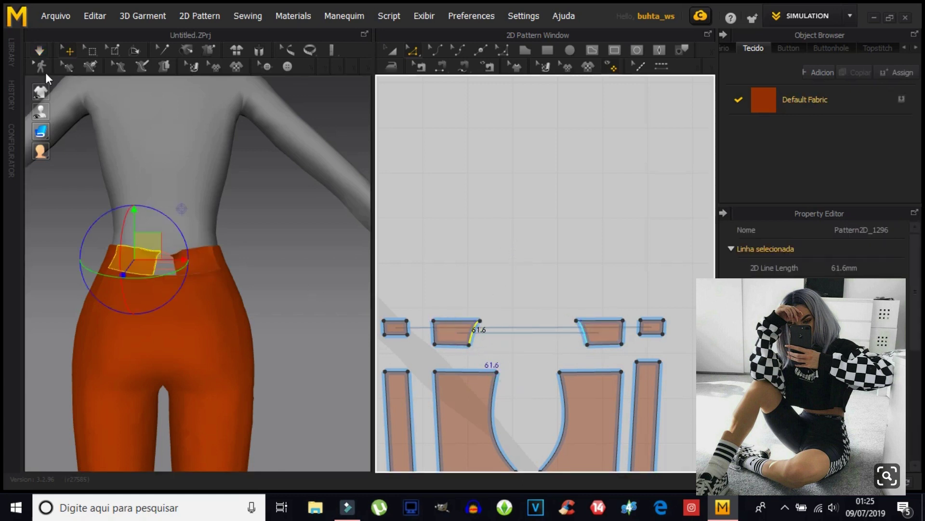
# Select the back waist piece on the avatar and frame it in the 2D window.
pyautogui.moveTo(270, 309)
pyautogui.mouseDown(button='right')
pyautogui.moveTo(222, 323)
pyautogui.moveTo(233, 347)
pyautogui.moveTo(250, 352)
pyautogui.mouseUp(button='right')
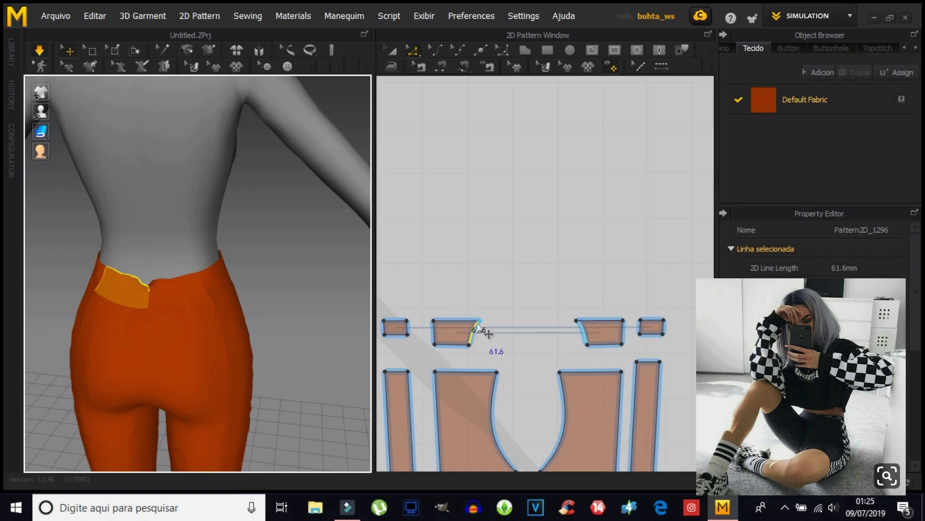
pyautogui.scroll(5, 488, 334)
pyautogui.click(150, 286)
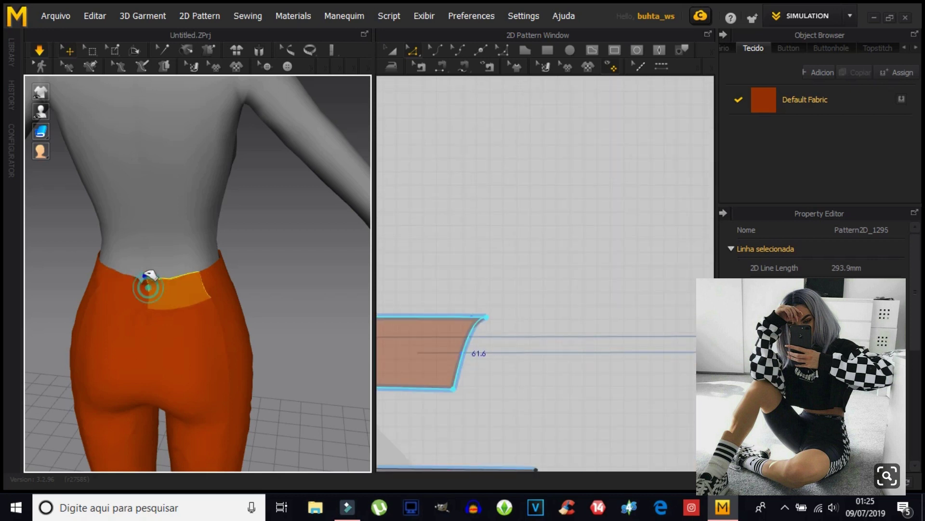
pyautogui.moveTo(118, 341)
pyautogui.mouseDown(button='right')
pyautogui.moveTo(245, 353)
pyautogui.moveTo(285, 368)
pyautogui.moveTo(266, 360)
pyautogui.mouseUp(button='right')
pyautogui.scroll(-3, 504, 378)
pyautogui.click(504, 376)
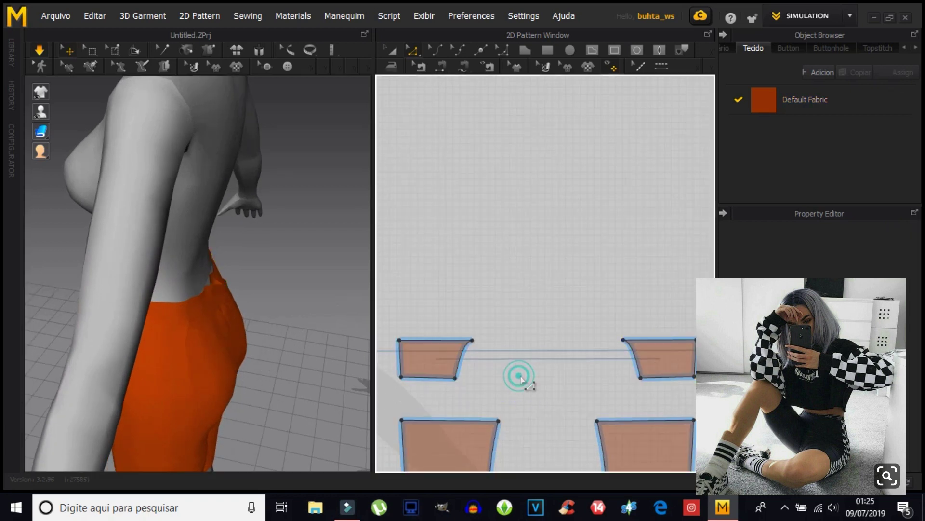
pyautogui.scroll(3, 516, 375)
pyautogui.scroll(1, 519, 374)
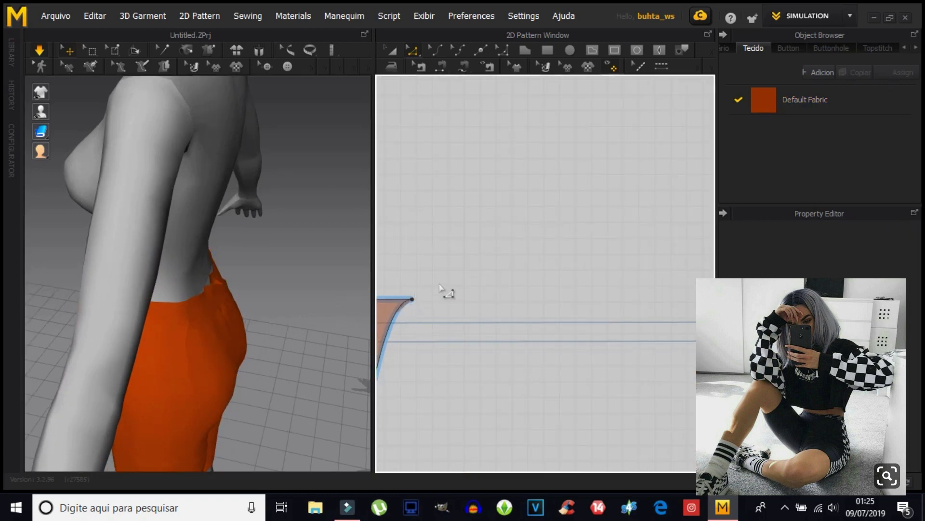
pyautogui.moveTo(440, 286); pyautogui.dragTo(515, 306, button='right')
# Curve the back waist piece's top outer corner inward, resimulate, and tug it into place.
pyautogui.moveTo(488, 301); pyautogui.dragTo(473, 303)
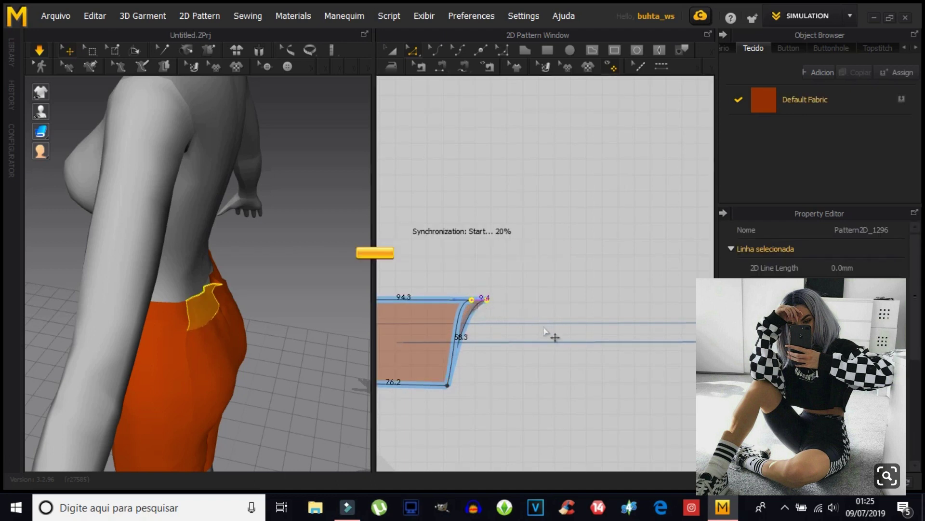
pyautogui.scroll(-3, 553, 336)
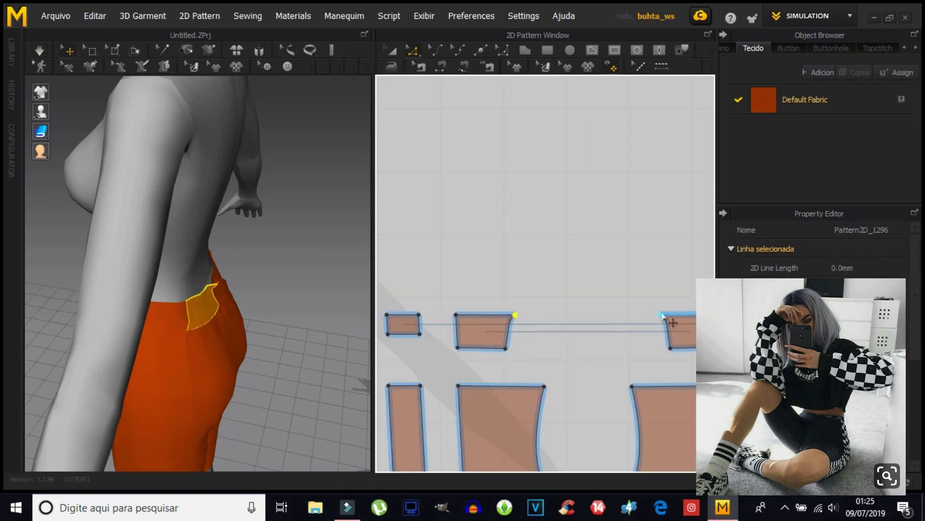
pyautogui.click(39, 50)
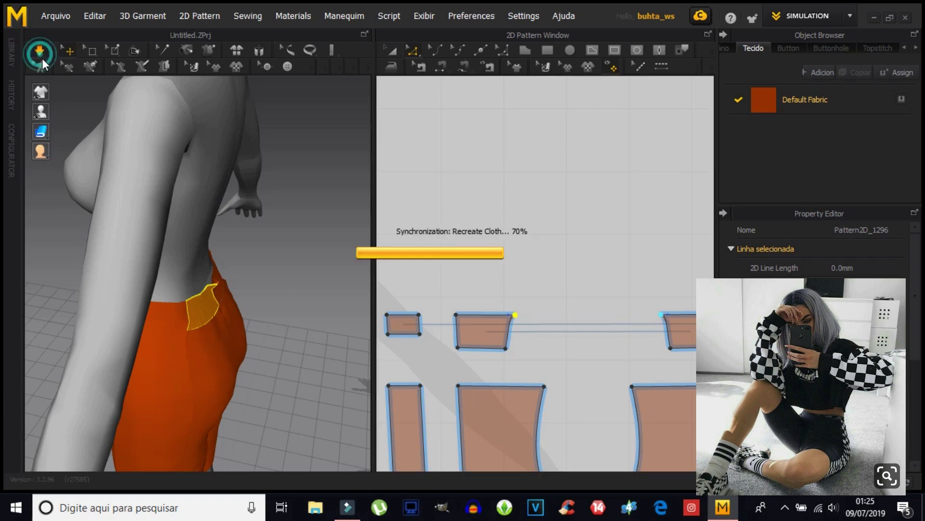
pyautogui.moveTo(287, 323); pyautogui.dragTo(227, 315, button='right')
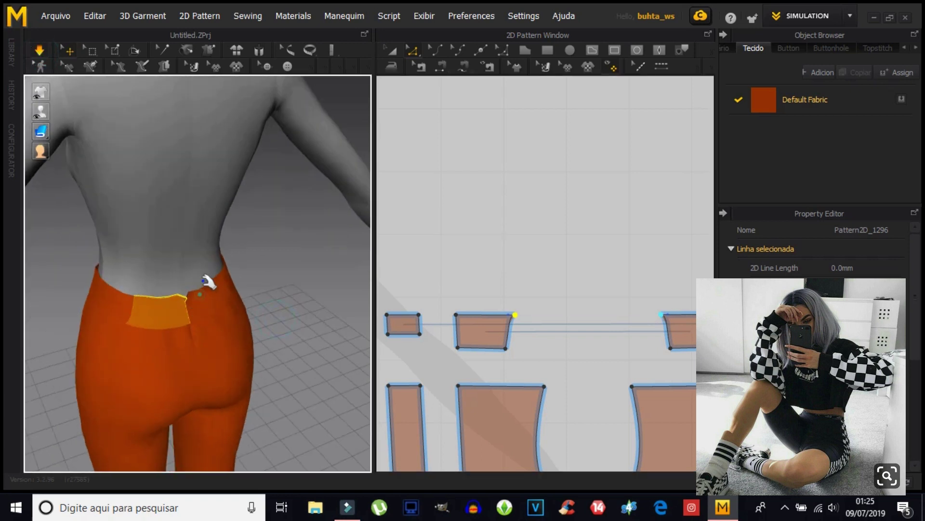
pyautogui.moveTo(163, 306); pyautogui.dragTo(207, 290)
pyautogui.click(170, 300)
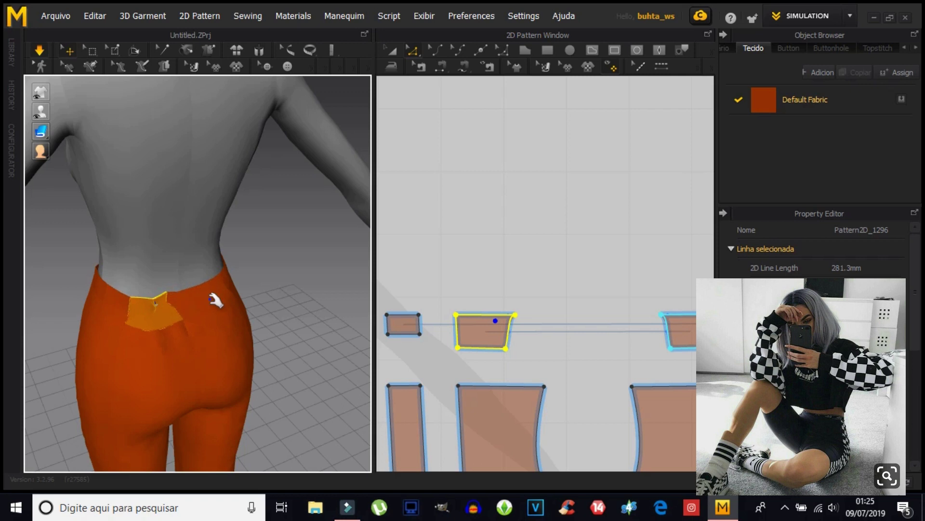
pyautogui.click(533, 288)
pyautogui.scroll(2, 573, 323)
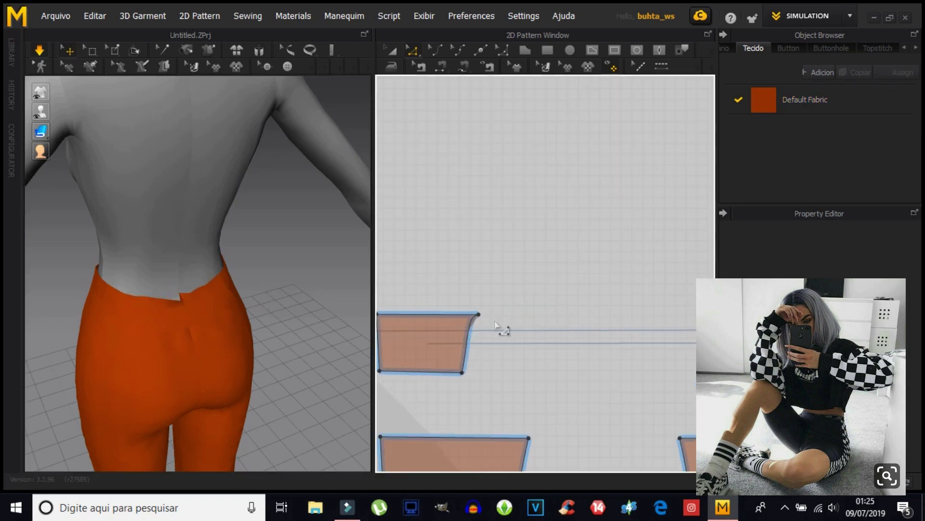
# Replace the triangle's corner point with a new dragged point to form a rectangle, then drape it.
pyautogui.rightClick(476, 313)
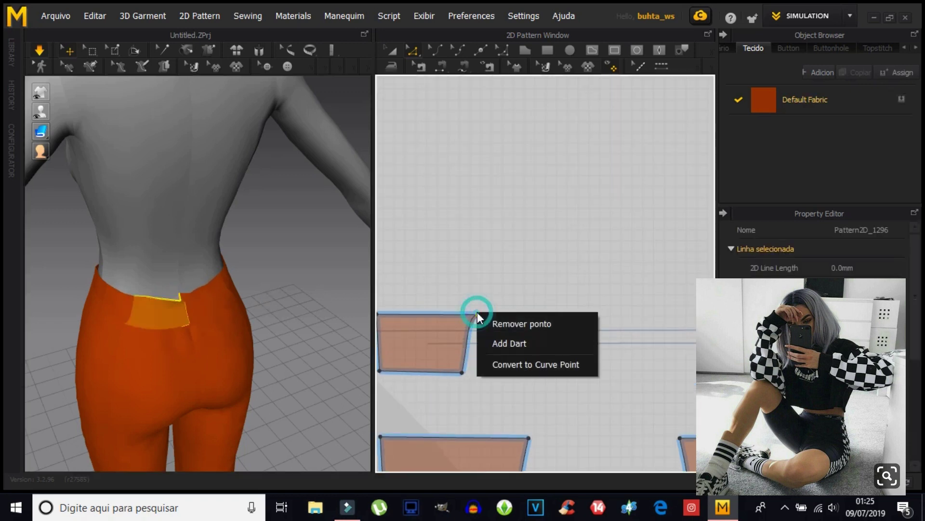
pyautogui.click(496, 323)
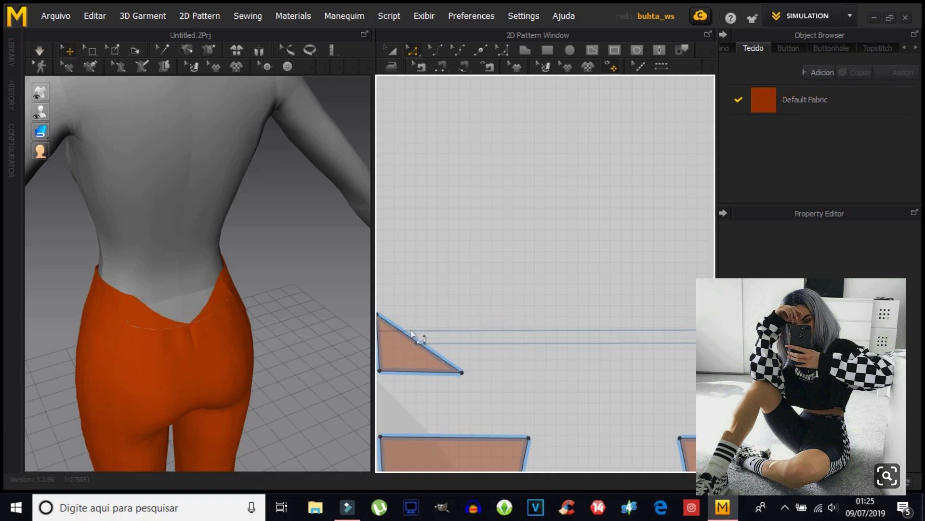
pyautogui.click(474, 53)
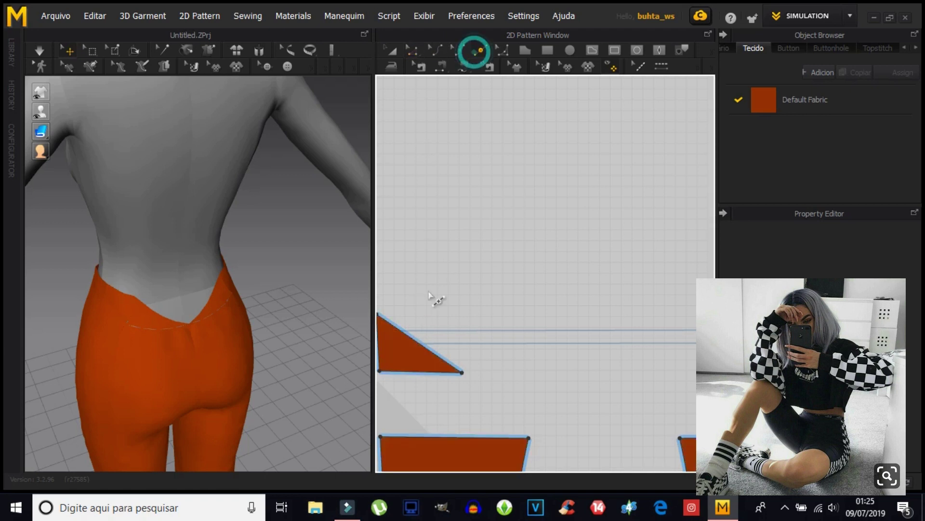
pyautogui.click(417, 341)
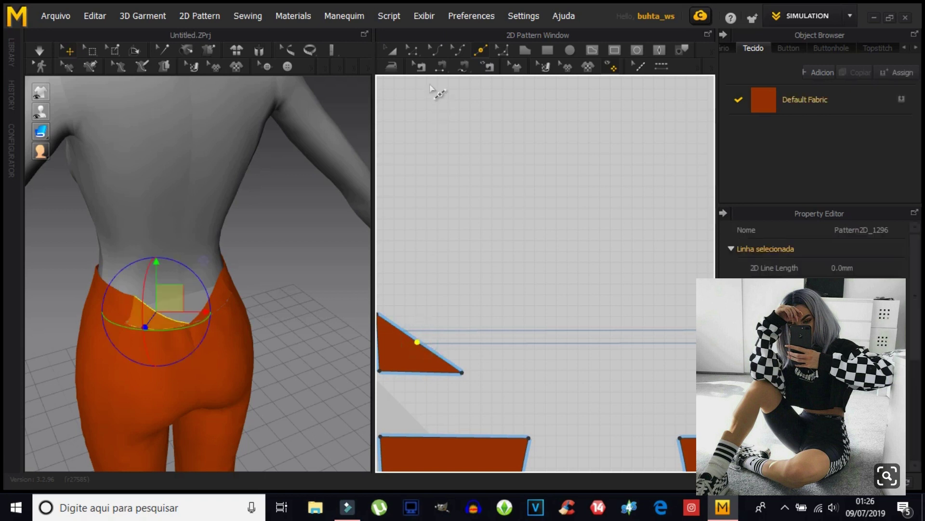
pyautogui.click(416, 51)
pyautogui.moveTo(418, 341); pyautogui.dragTo(462, 316)
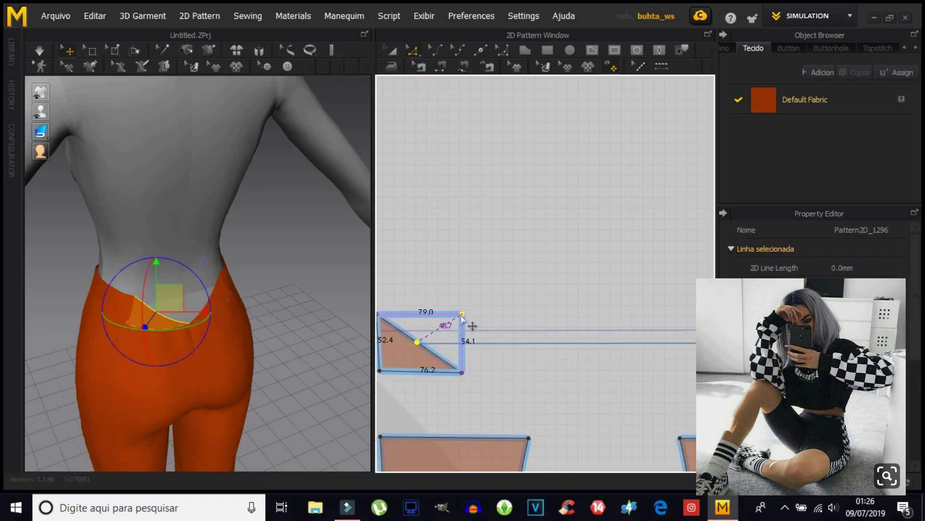
pyautogui.moveTo(462, 315); pyautogui.dragTo(460, 315)
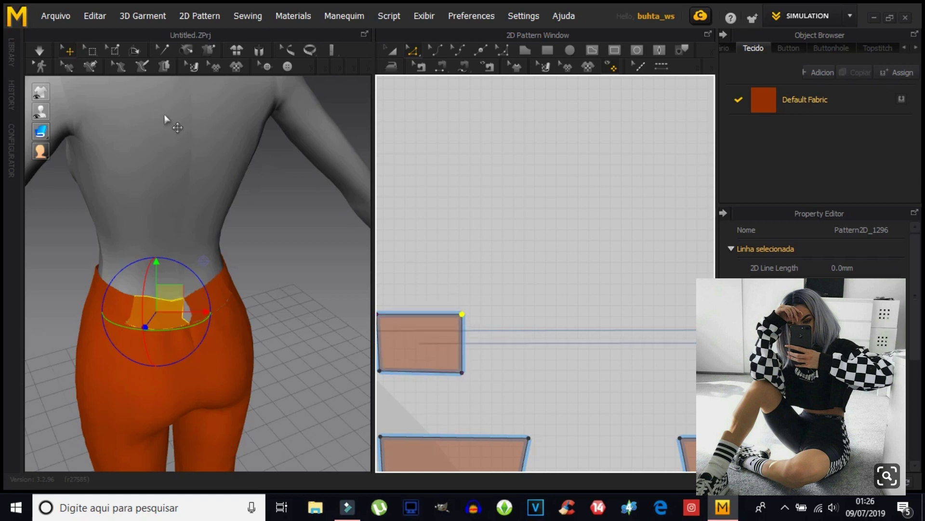
pyautogui.click(44, 51)
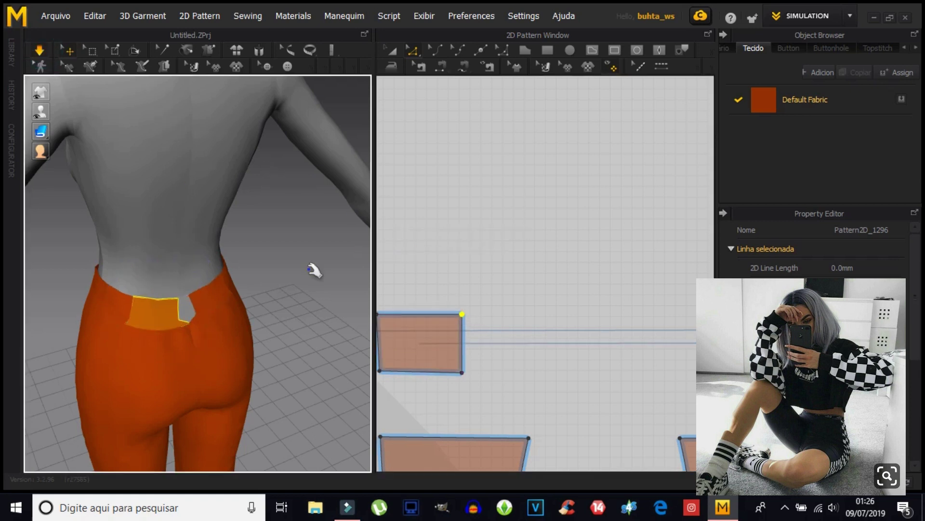
pyautogui.scroll(-2, 532, 353)
# Sew the two rectangles' 54.1 edges together, simulate, and tug the waistband into place.
pyautogui.click(440, 67)
pyautogui.click(492, 328)
pyautogui.click(492, 359)
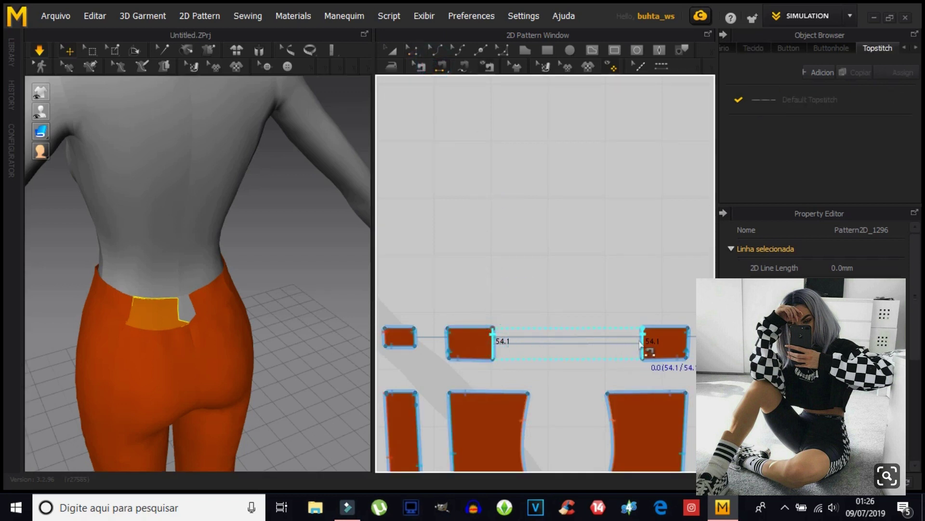
pyautogui.click(643, 343)
pyautogui.click(40, 49)
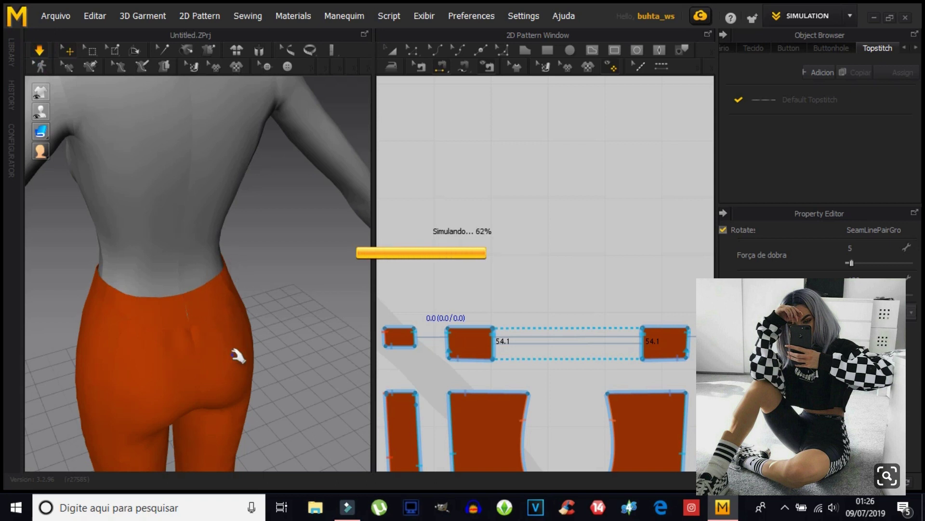
pyautogui.moveTo(280, 346)
pyautogui.mouseDown(button='right')
pyautogui.moveTo(186, 296)
pyautogui.moveTo(124, 285)
pyautogui.moveTo(180, 316)
pyautogui.moveTo(284, 326)
pyautogui.moveTo(217, 334)
pyautogui.moveTo(235, 298)
pyautogui.mouseUp(button='right')
pyautogui.moveTo(218, 275); pyautogui.dragTo(227, 201)
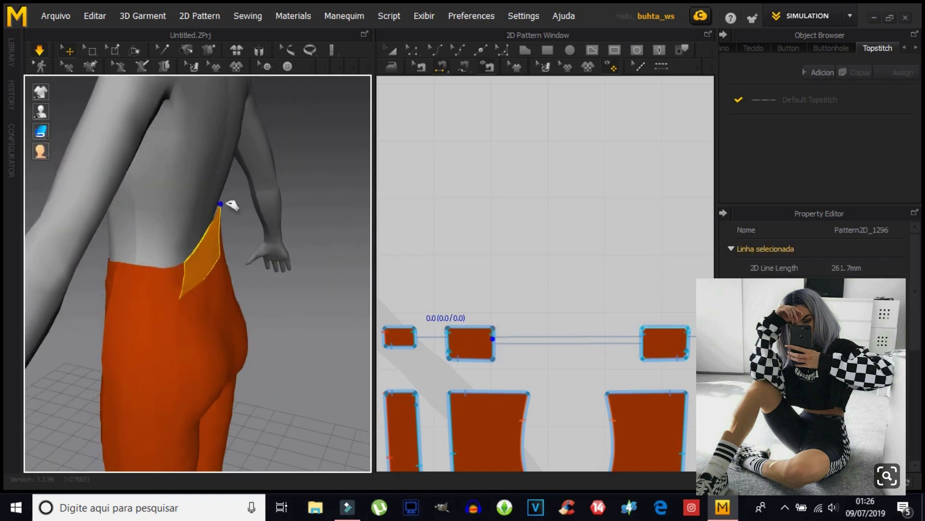
pyautogui.moveTo(276, 315); pyautogui.dragTo(85, 291, button='right')
pyautogui.moveTo(114, 356)
pyautogui.mouseDown(button='right')
pyautogui.moveTo(295, 366)
pyautogui.moveTo(213, 300)
pyautogui.mouseUp(button='right')
pyautogui.click(225, 296)
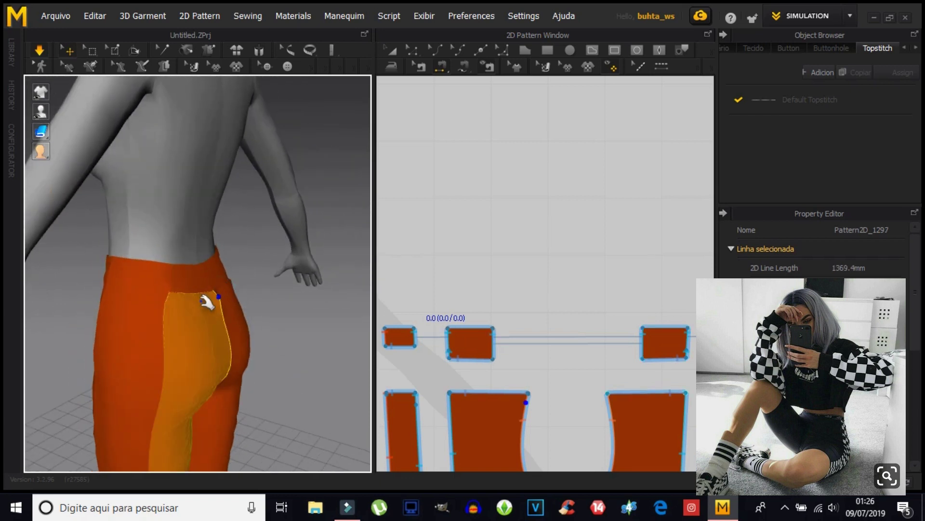
pyautogui.moveTo(262, 289)
pyautogui.mouseDown(button='right')
pyautogui.moveTo(158, 324)
pyautogui.moveTo(309, 349)
pyautogui.moveTo(199, 361)
pyautogui.mouseUp(button='right')
pyautogui.click(232, 333)
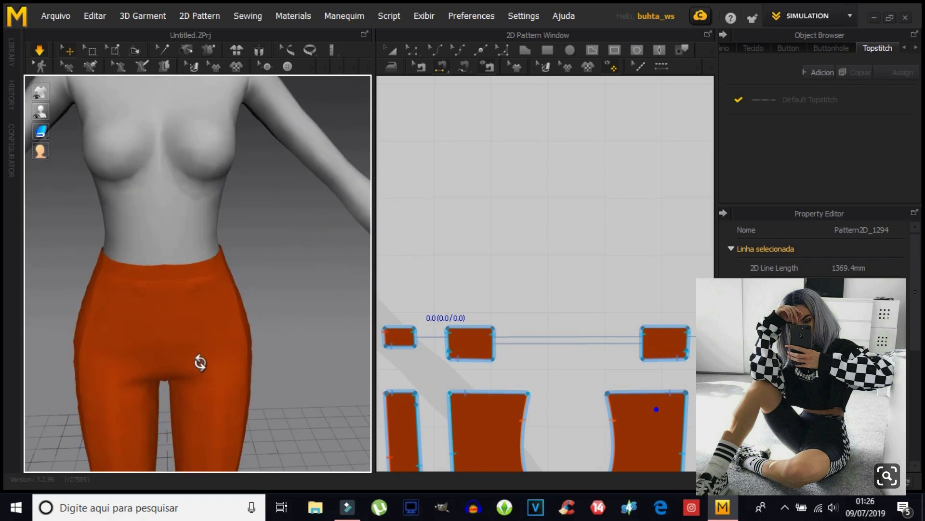
pyautogui.click(145, 262)
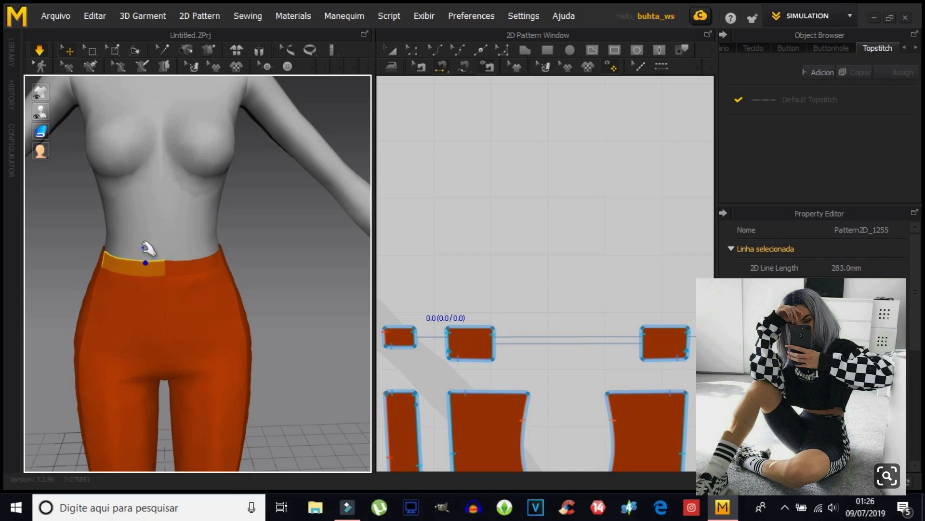
pyautogui.click(206, 258)
pyautogui.moveTo(244, 378); pyautogui.dragTo(268, 242, button='middle')
pyautogui.scroll(2, 228, 289)
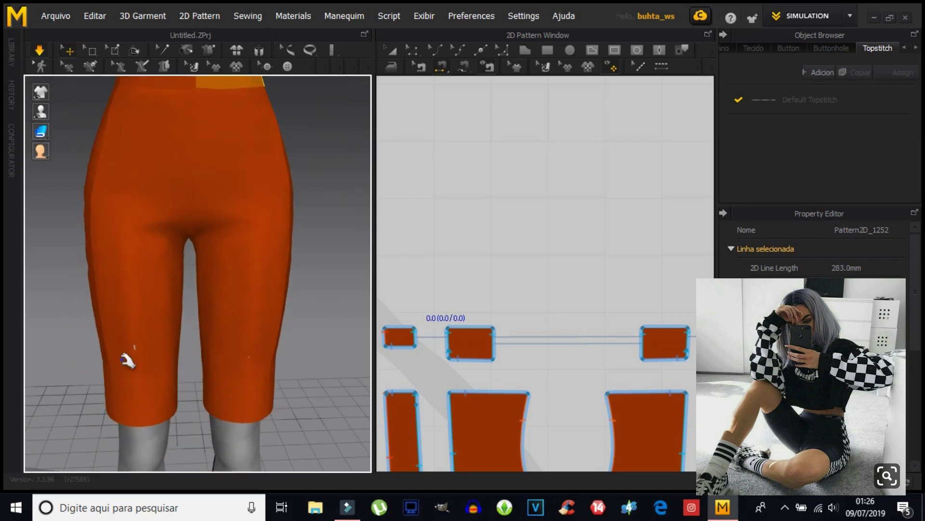
pyautogui.click(194, 215)
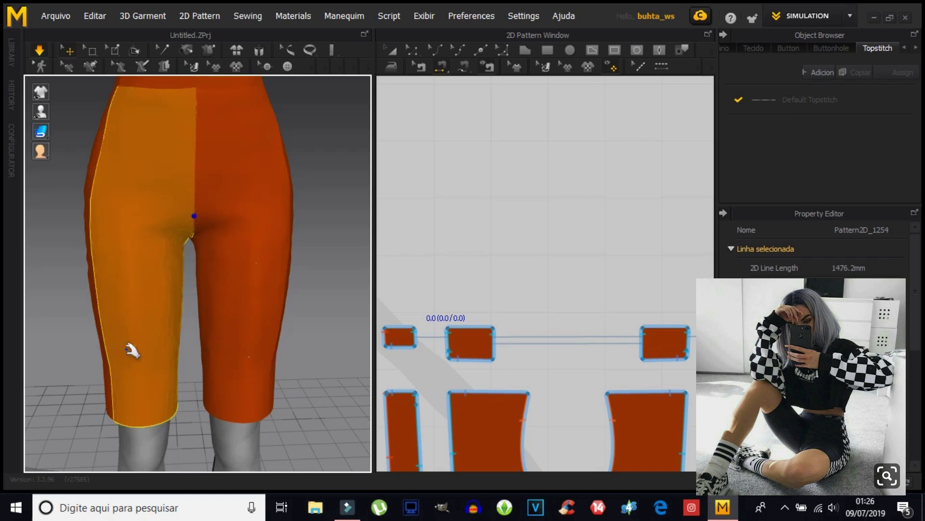
pyautogui.scroll(-2, 246, 379)
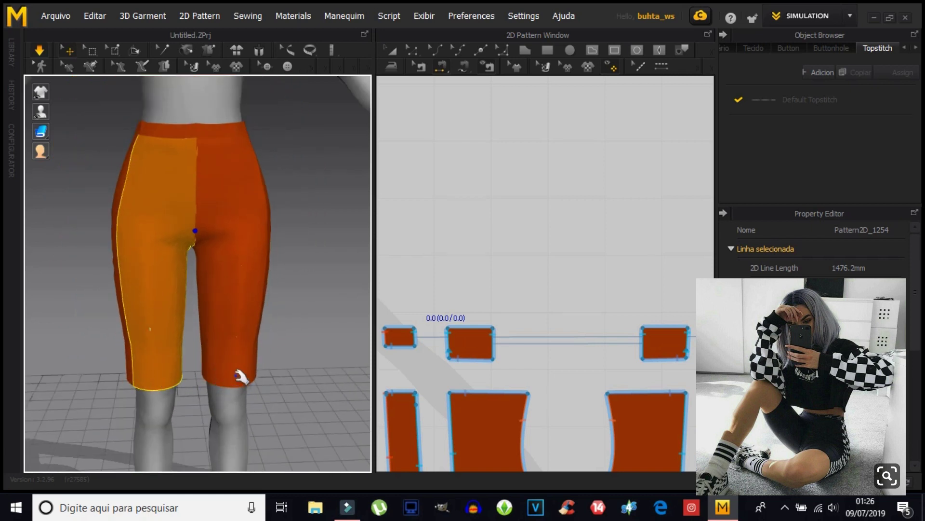
pyautogui.moveTo(289, 374)
pyautogui.mouseDown(button='right')
pyautogui.moveTo(128, 343)
pyautogui.moveTo(95, 232)
pyautogui.moveTo(279, 305)
pyautogui.moveTo(289, 357)
pyautogui.mouseUp(button='right')
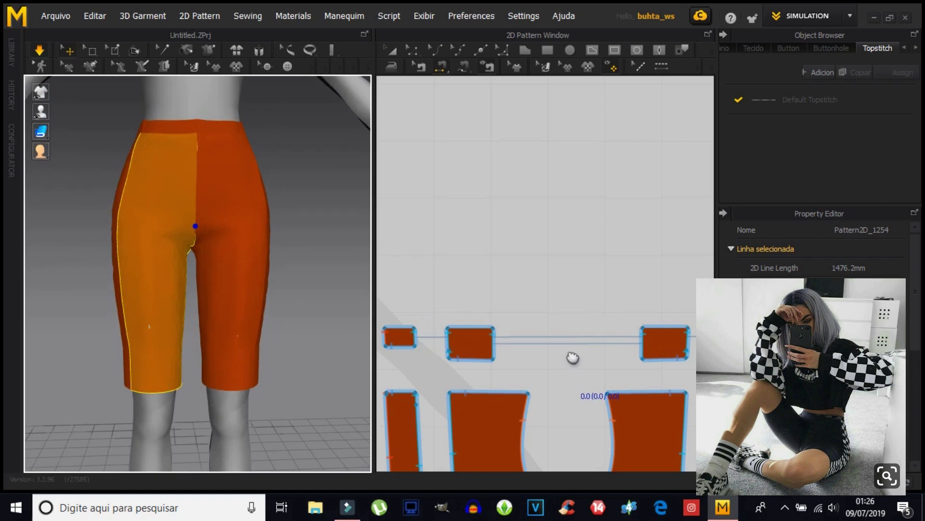
pyautogui.moveTo(572, 355); pyautogui.dragTo(554, 251, button='right')
# Move the front leg pieces' inner hem corner and re-drape the shorts.
pyautogui.scroll(-2, 553, 250)
pyautogui.scroll(-2, 562, 294)
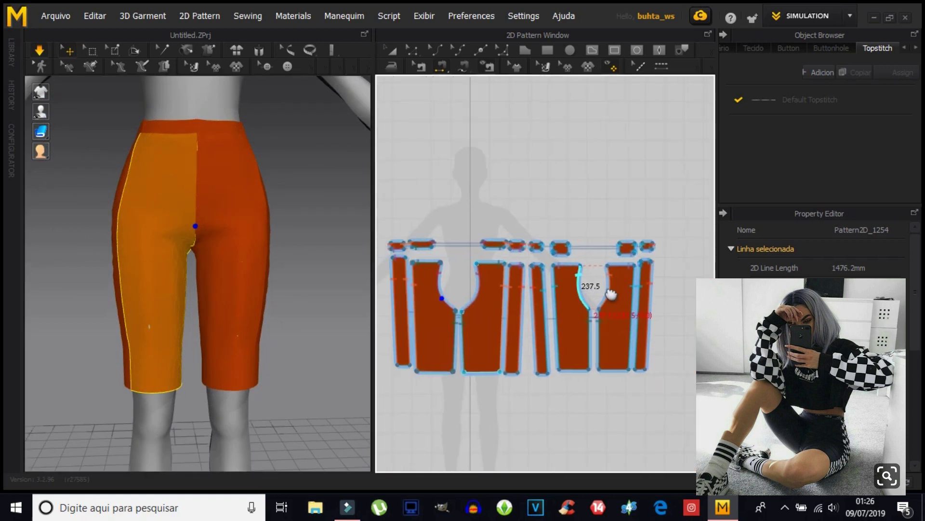
pyautogui.moveTo(611, 294); pyautogui.dragTo(636, 296, button='right')
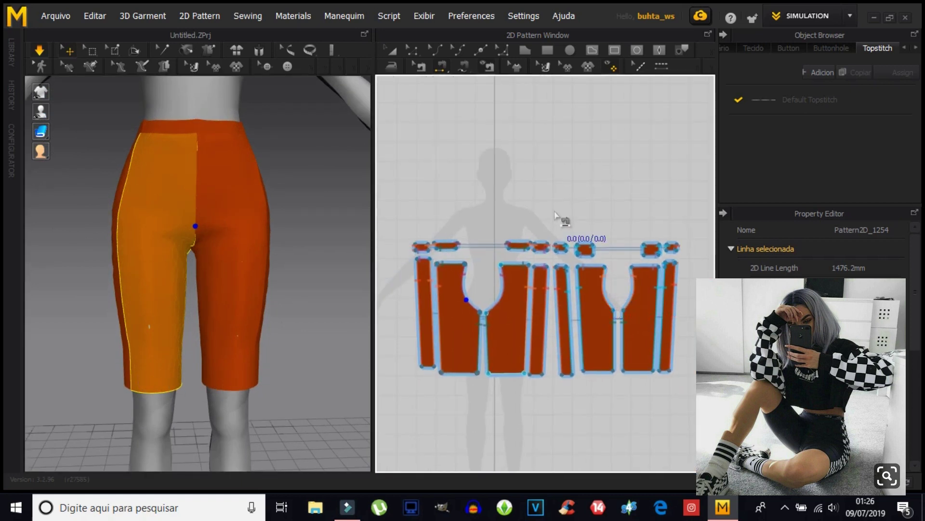
pyautogui.click(395, 50)
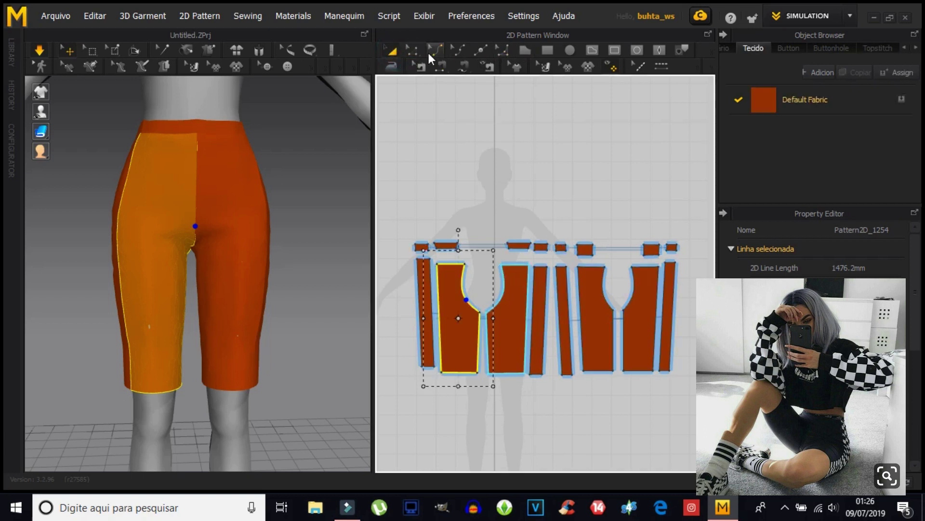
pyautogui.click(414, 50)
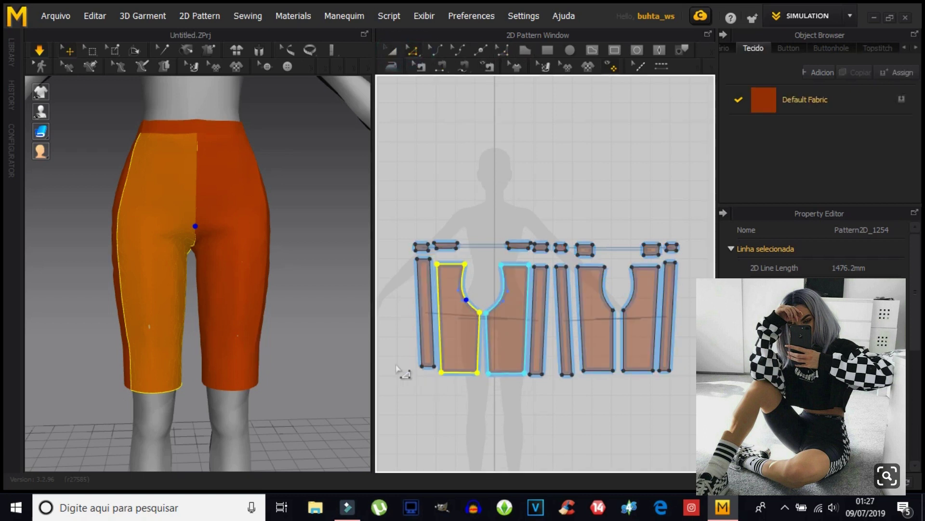
pyautogui.moveTo(268, 393)
pyautogui.mouseDown(button='right')
pyautogui.moveTo(227, 397)
pyautogui.moveTo(275, 396)
pyautogui.mouseUp(button='right')
pyautogui.click(490, 391)
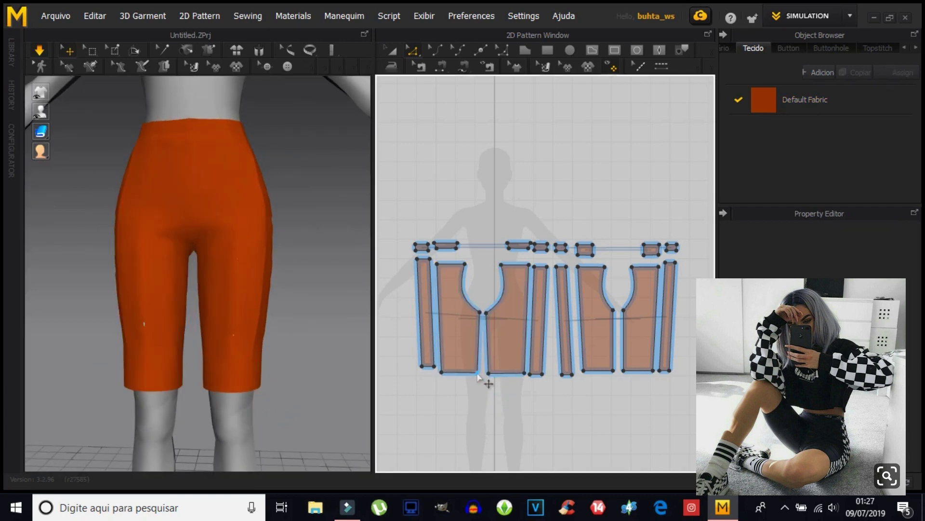
pyautogui.click(474, 374)
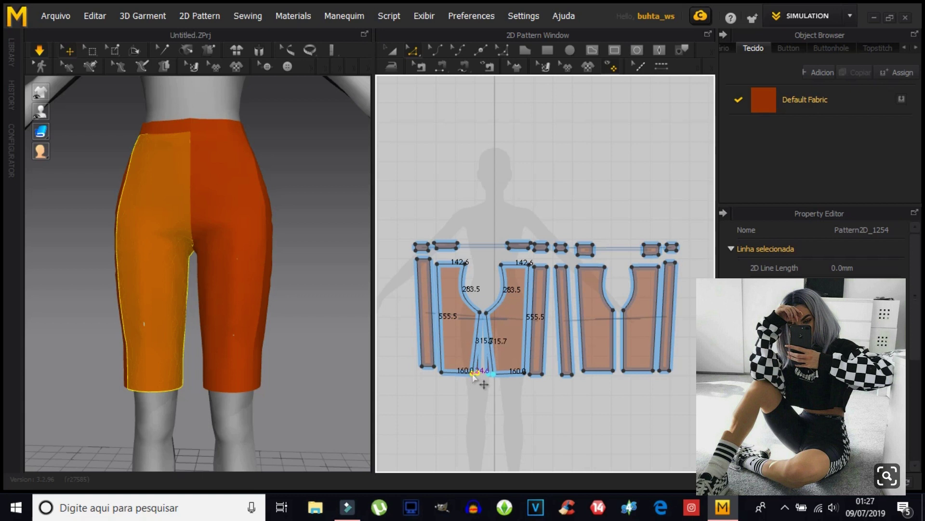
pyautogui.moveTo(470, 376); pyautogui.dragTo(479, 371)
pyautogui.click(40, 50)
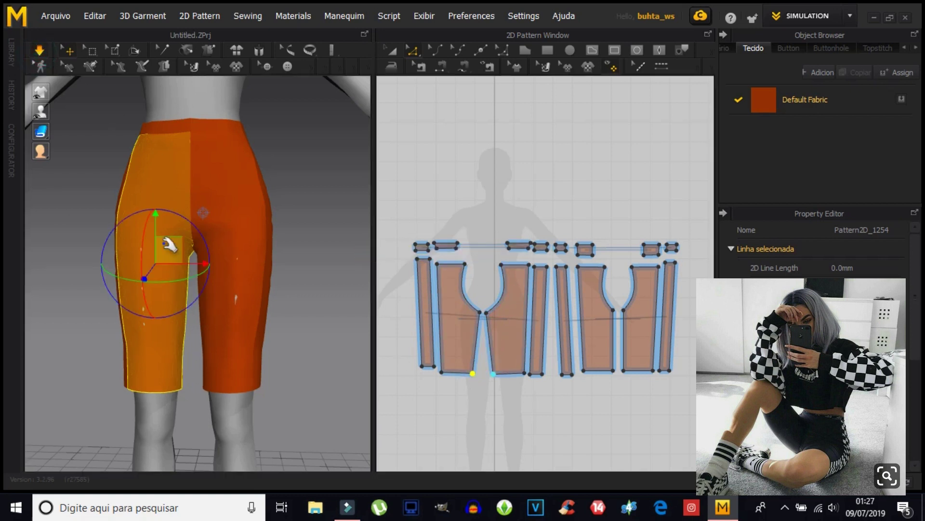
# Move the back leg piece's inner hem corner down-left and re-drape the shorts.
pyautogui.click(441, 375)
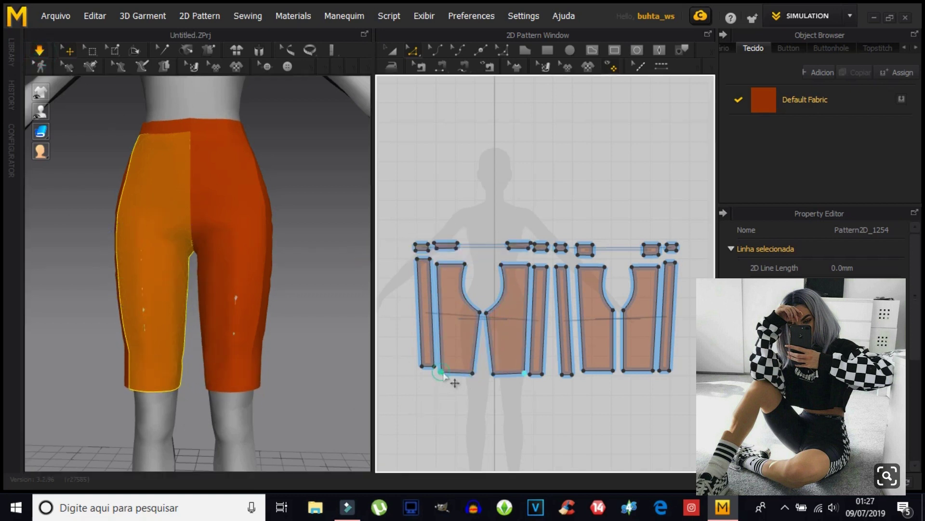
pyautogui.click(157, 162)
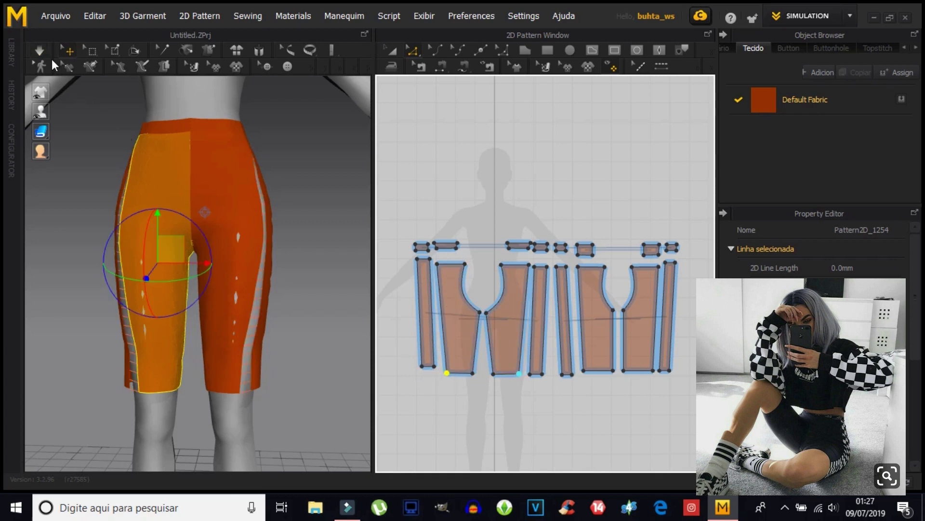
pyautogui.moveTo(141, 346); pyautogui.dragTo(138, 299, button='right')
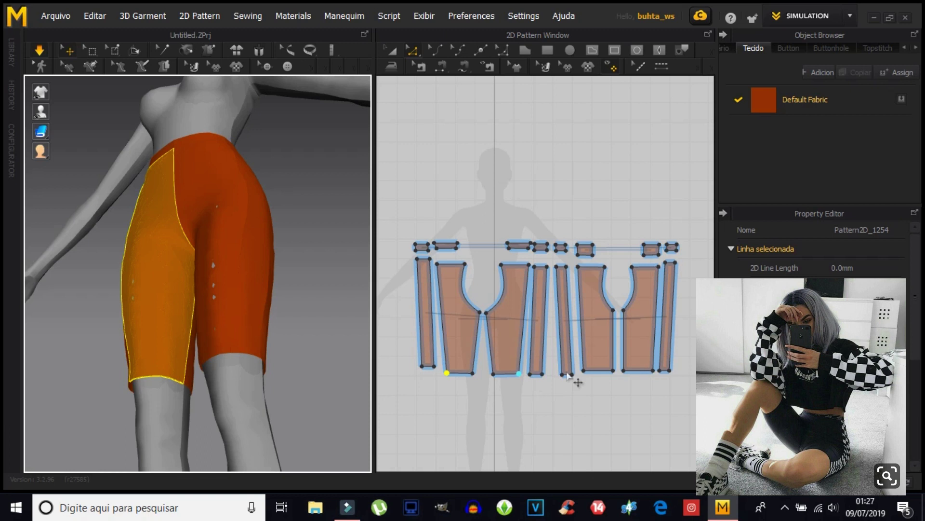
pyautogui.click(615, 373)
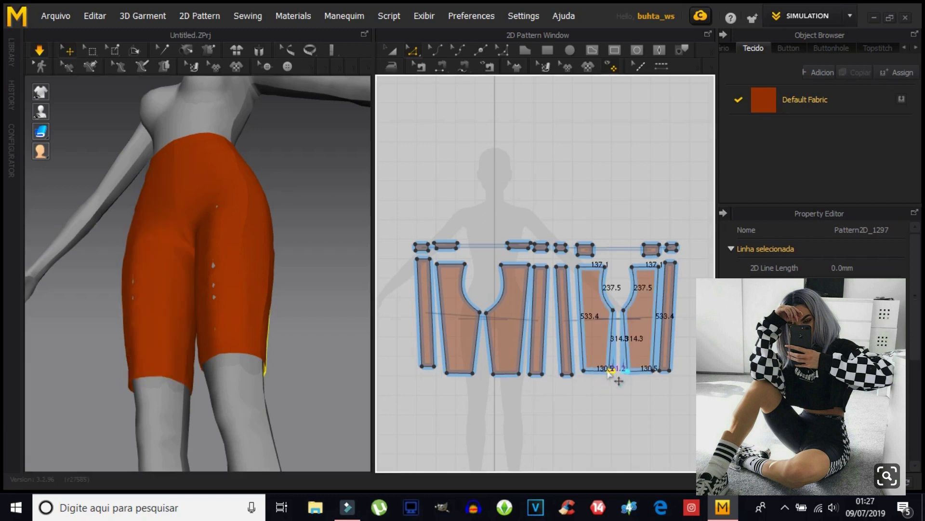
pyautogui.scroll(2, 608, 372)
pyautogui.scroll(3, 609, 386)
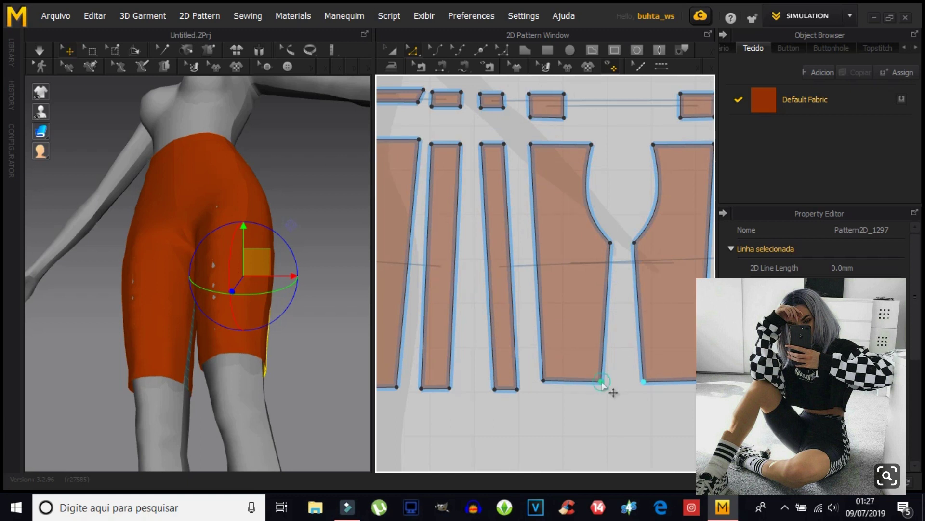
pyautogui.click(602, 382)
pyautogui.moveTo(602, 382); pyautogui.dragTo(601, 382)
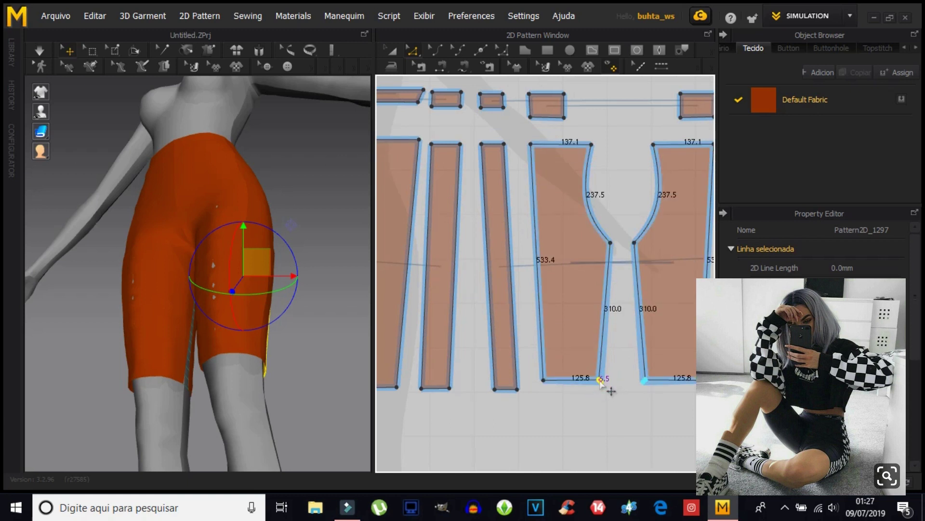
pyautogui.click(39, 50)
# Inspect the knee-length shorts front-on and show pattern pieces in their solid fabric colour.
pyautogui.moveTo(269, 354)
pyautogui.mouseDown(button='right')
pyautogui.moveTo(145, 279)
pyautogui.moveTo(124, 361)
pyautogui.moveTo(222, 378)
pyautogui.moveTo(202, 386)
pyautogui.moveTo(238, 383)
pyautogui.mouseUp(button='right')
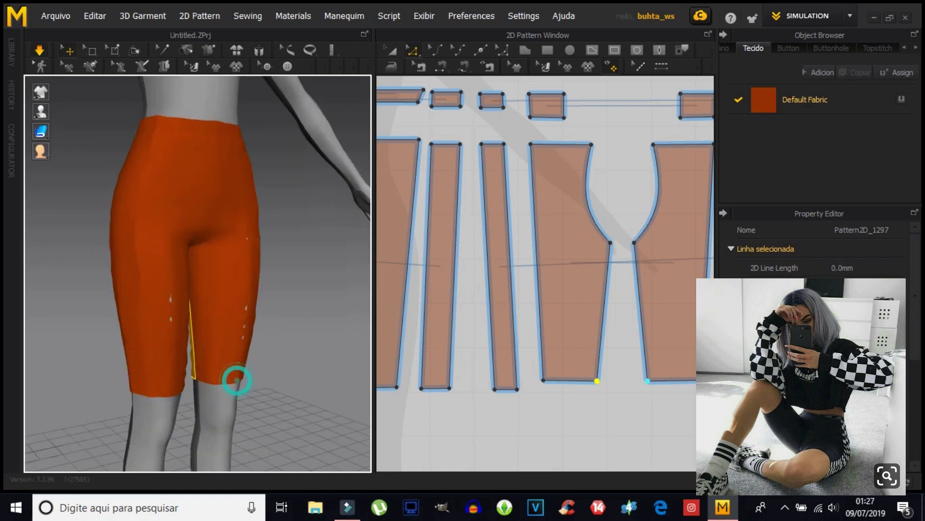
pyautogui.click(277, 357)
pyautogui.moveTo(294, 322); pyautogui.dragTo(215, 329, button='right')
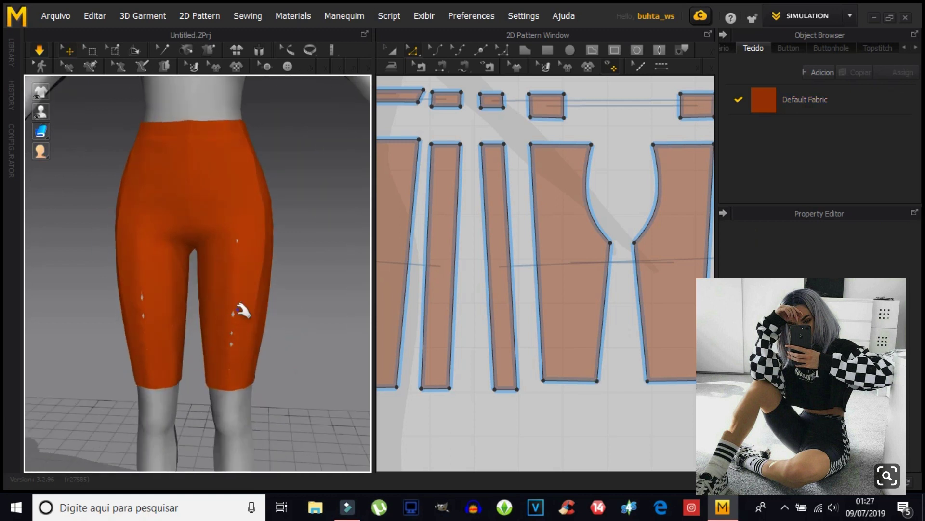
pyautogui.scroll(-2, 523, 333)
pyautogui.scroll(-1, 522, 333)
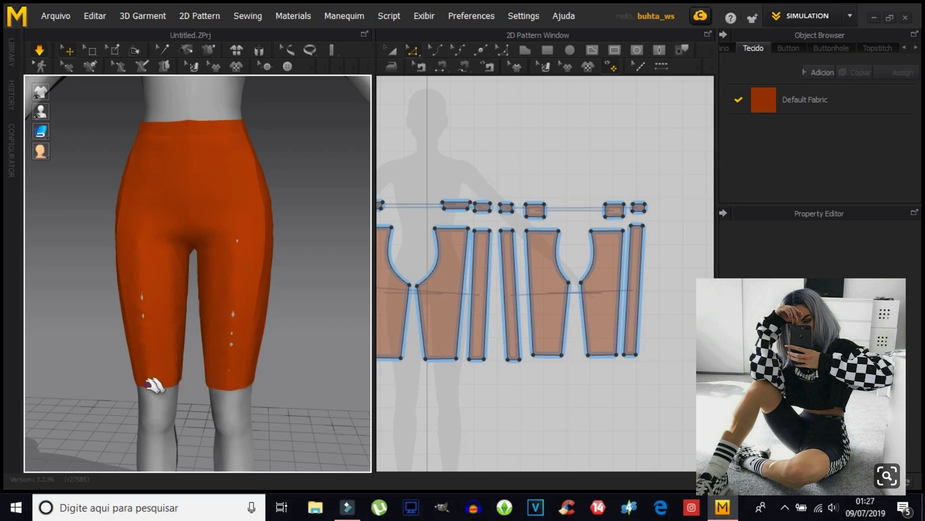
pyautogui.moveTo(467, 357); pyautogui.dragTo(549, 343, button='middle')
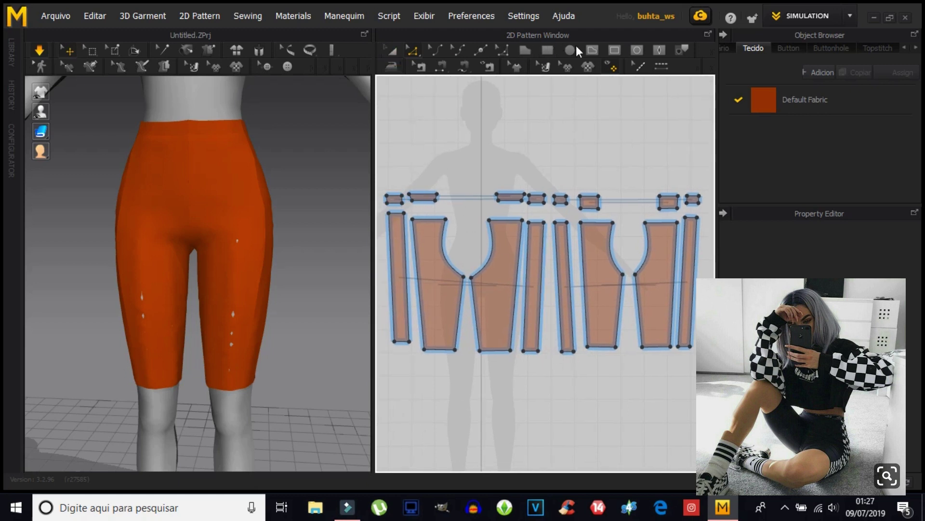
pyautogui.click(592, 49)
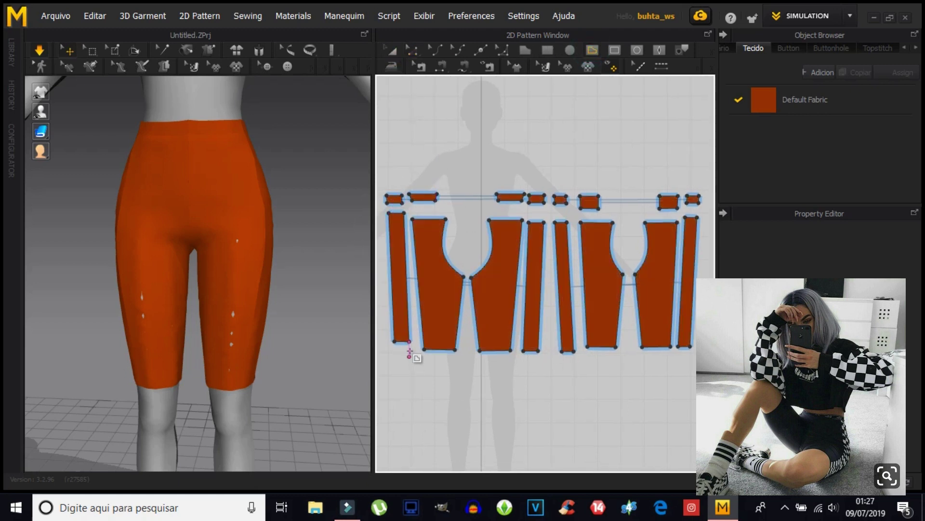
# Drag the narrow left side strip down so its hem aligns with the other leg pieces.
pyautogui.click(394, 52)
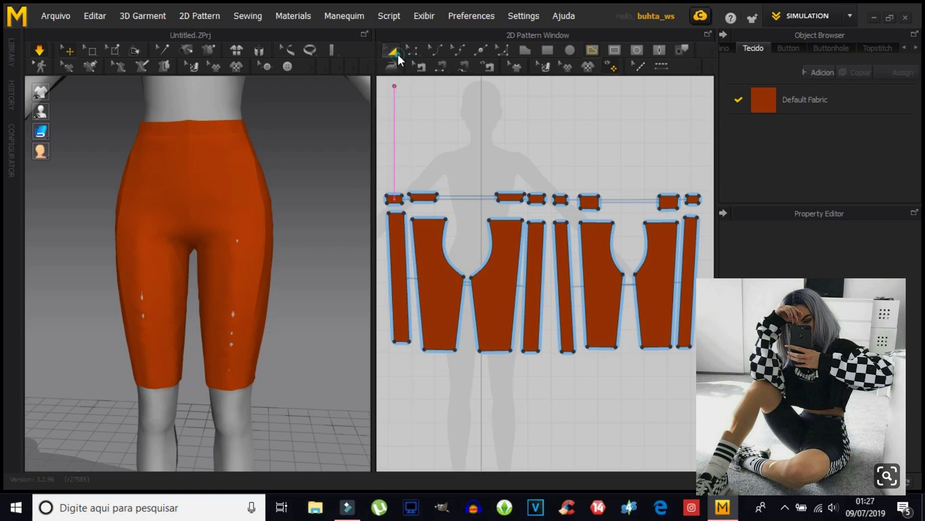
pyautogui.click(405, 318)
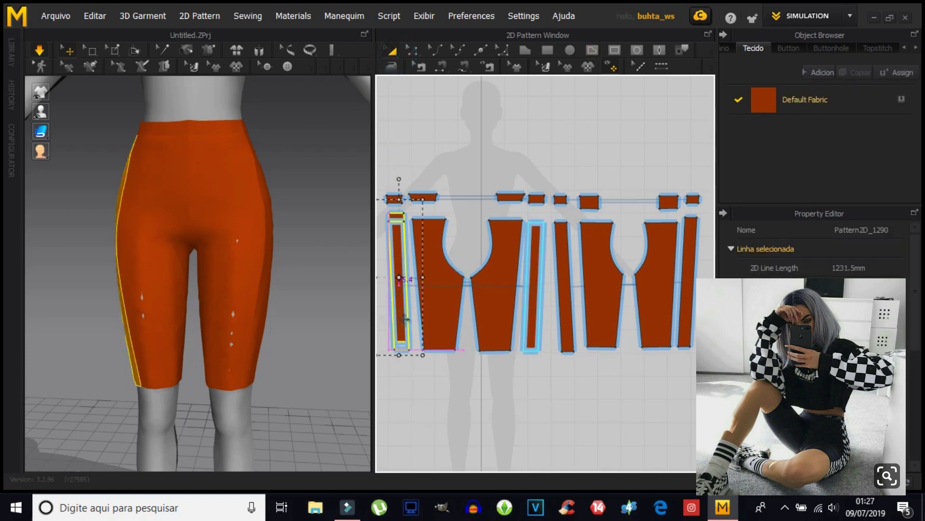
pyautogui.moveTo(406, 319); pyautogui.dragTo(407, 326)
pyautogui.click(530, 327)
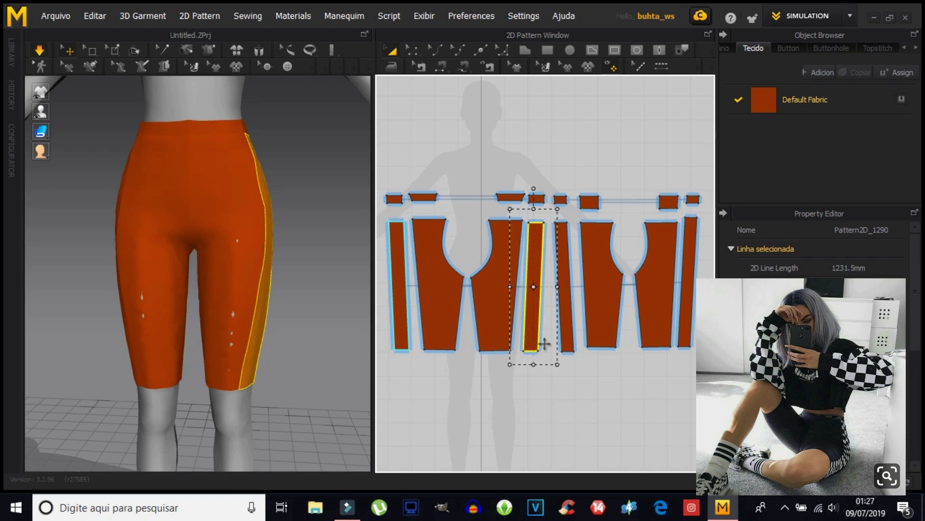
pyautogui.click(568, 344)
pyautogui.moveTo(568, 344); pyautogui.dragTo(569, 343)
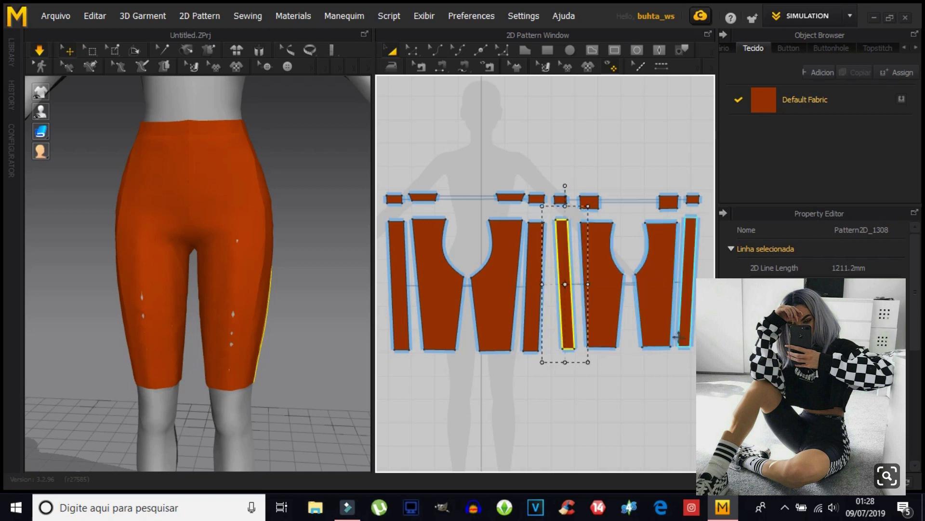
pyautogui.click(687, 338)
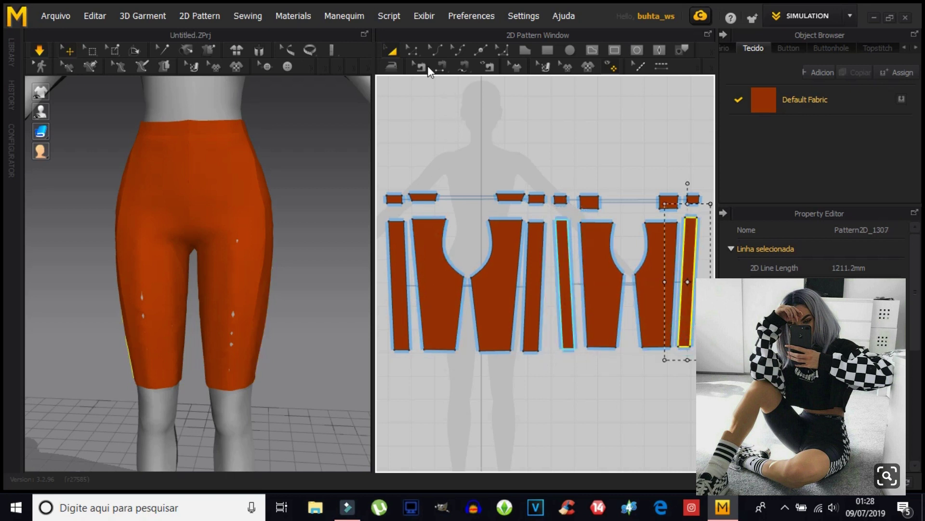
pyautogui.click(413, 50)
pyautogui.moveTo(447, 359); pyautogui.dragTo(511, 365, button='right')
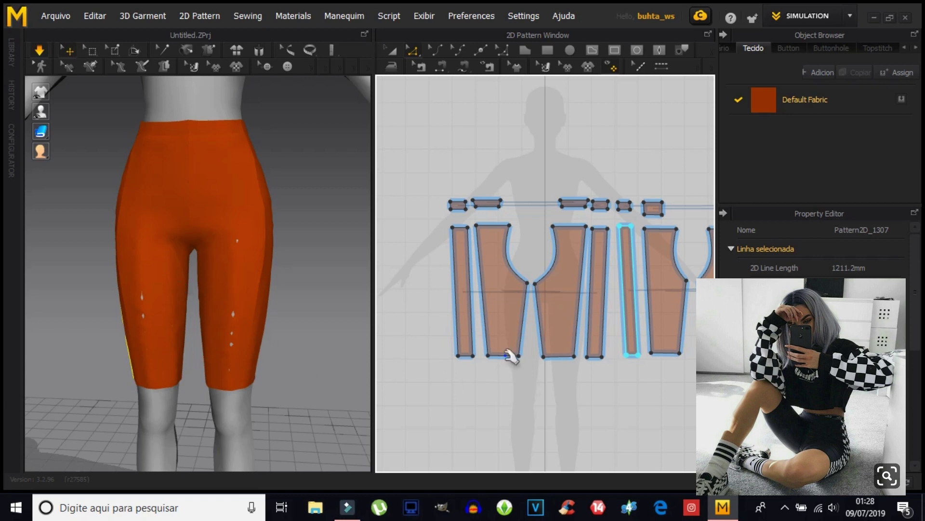
# Show patterns with solid fabric fill and draw a fold line along a leg piece's hem edge.
pyautogui.scroll(3, 467, 356)
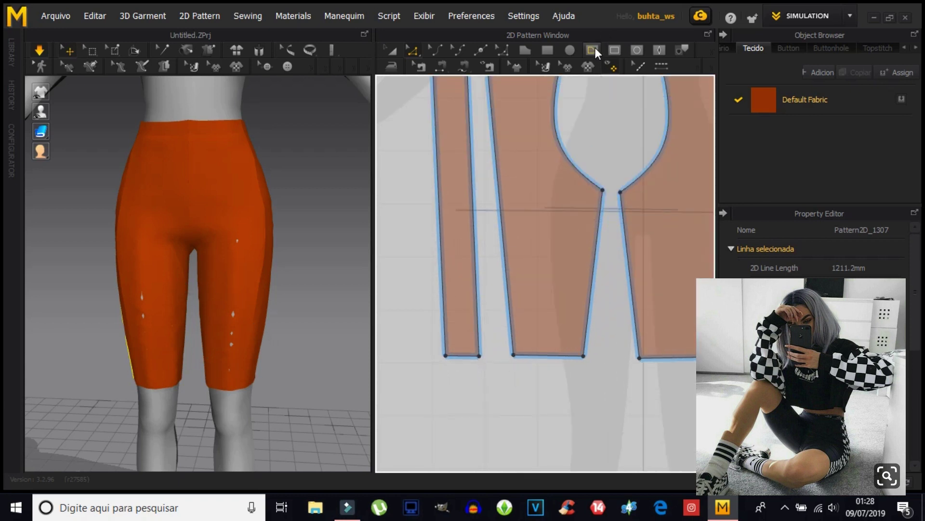
pyautogui.click(594, 48)
pyautogui.scroll(2, 446, 354)
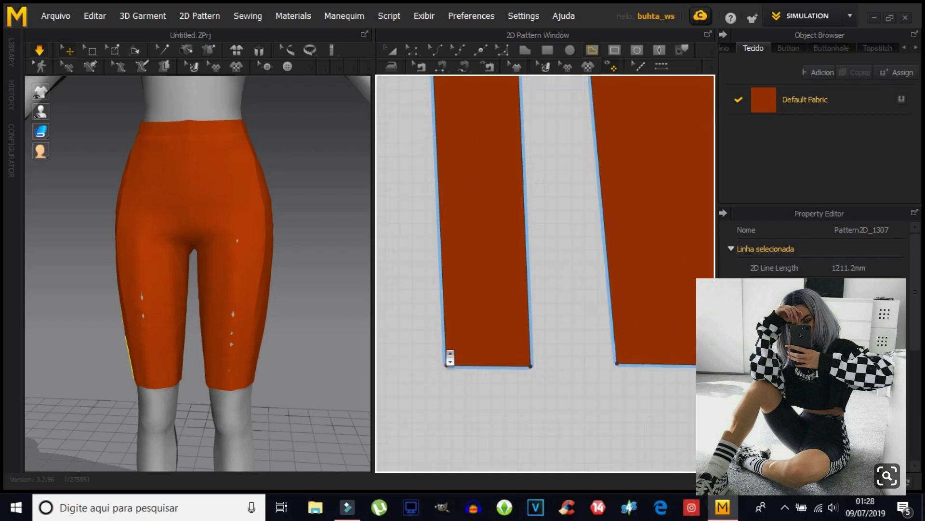
pyautogui.scroll(1, 447, 356)
pyautogui.scroll(1, 497, 318)
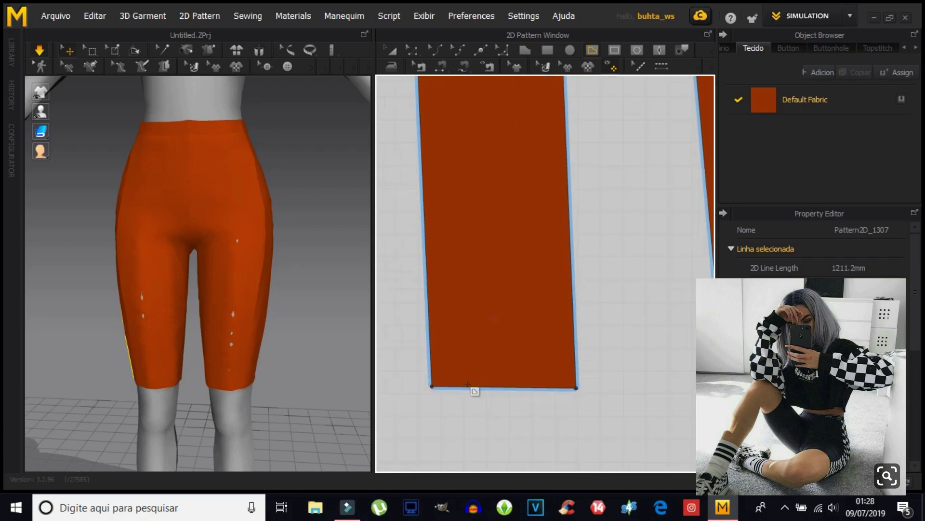
pyautogui.click(431, 377)
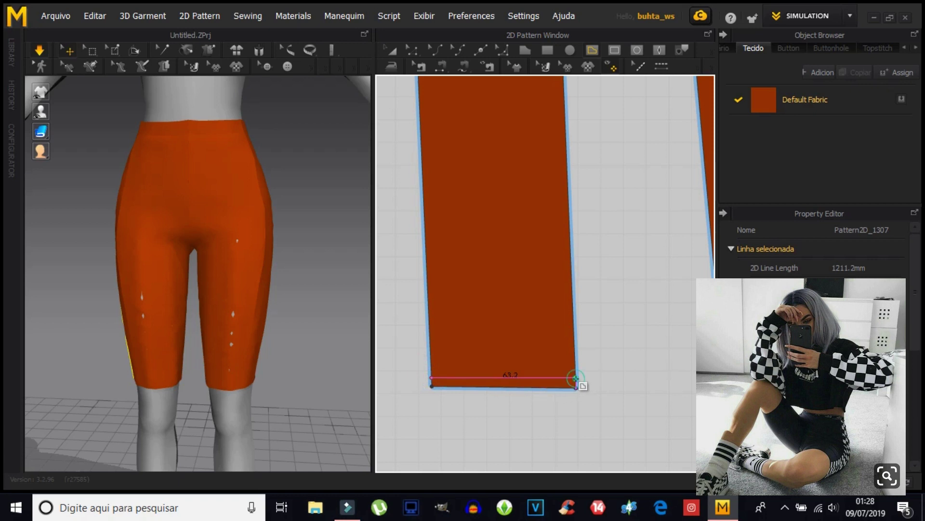
pyautogui.click(576, 377)
pyautogui.moveTo(168, 398)
pyautogui.mouseDown(button='right')
pyautogui.moveTo(248, 385)
pyautogui.moveTo(285, 341)
pyautogui.moveTo(244, 352)
pyautogui.mouseUp(button='right')
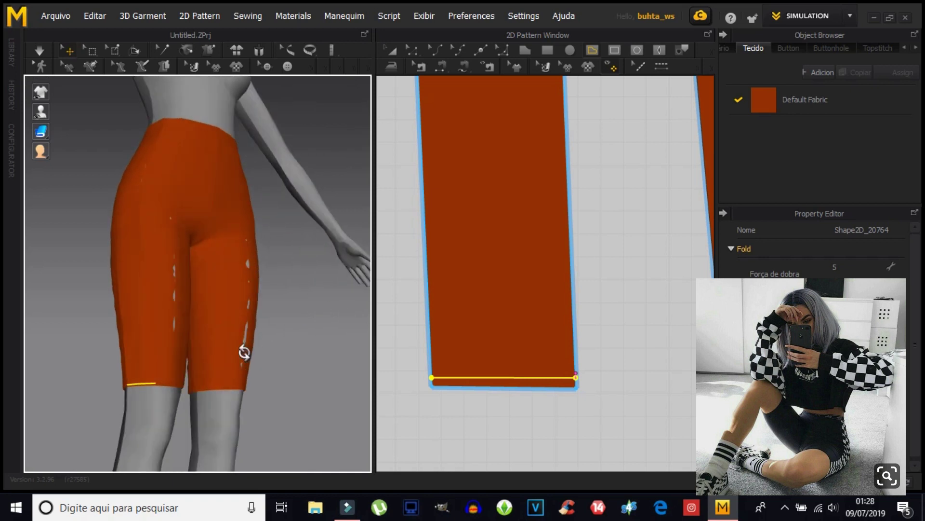
# Undo that line and draw fold lines just above the hems of two leg pieces.
pyautogui.hotkey('ctrl', 'z')
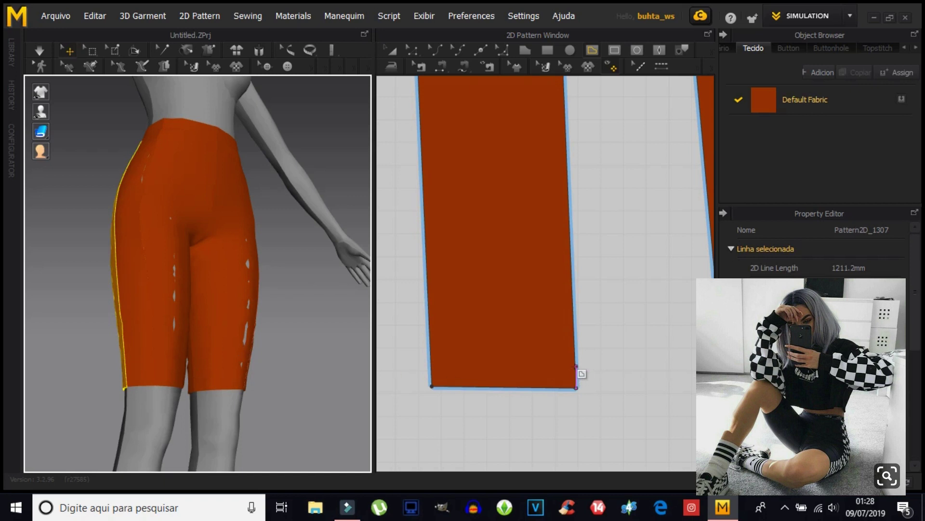
pyautogui.click(577, 366)
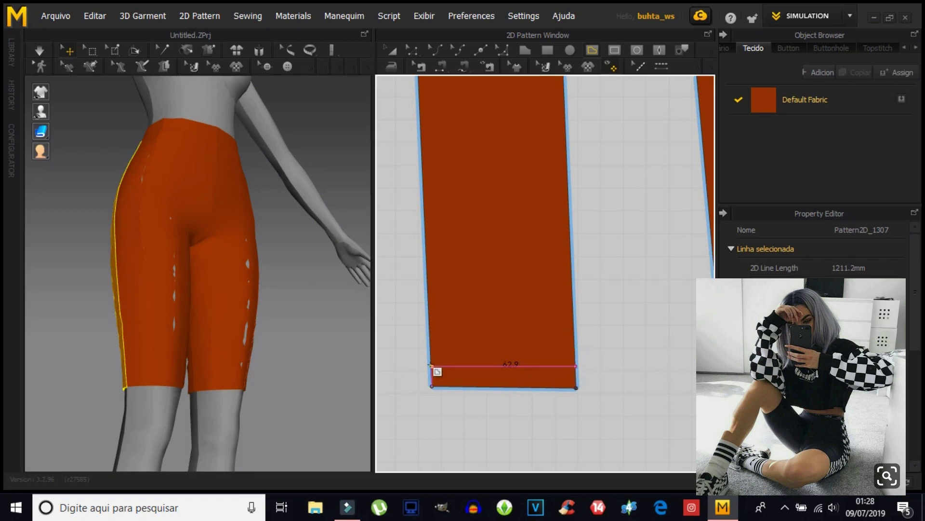
pyautogui.click(430, 366)
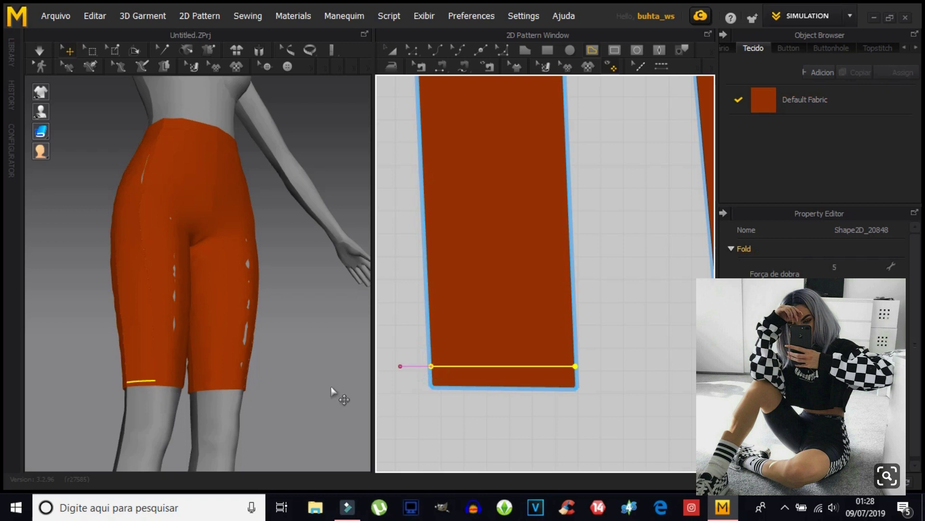
pyautogui.moveTo(657, 386); pyautogui.dragTo(385, 341, button='right')
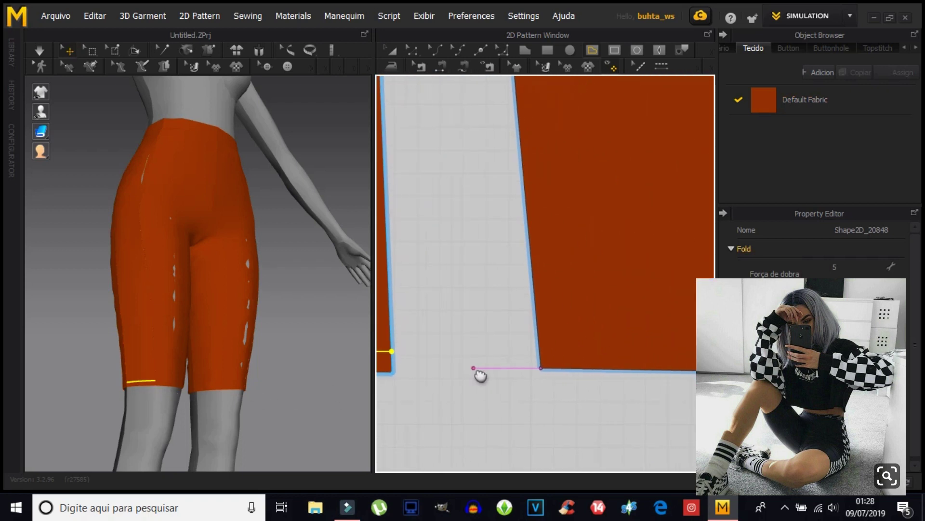
pyautogui.click(391, 351)
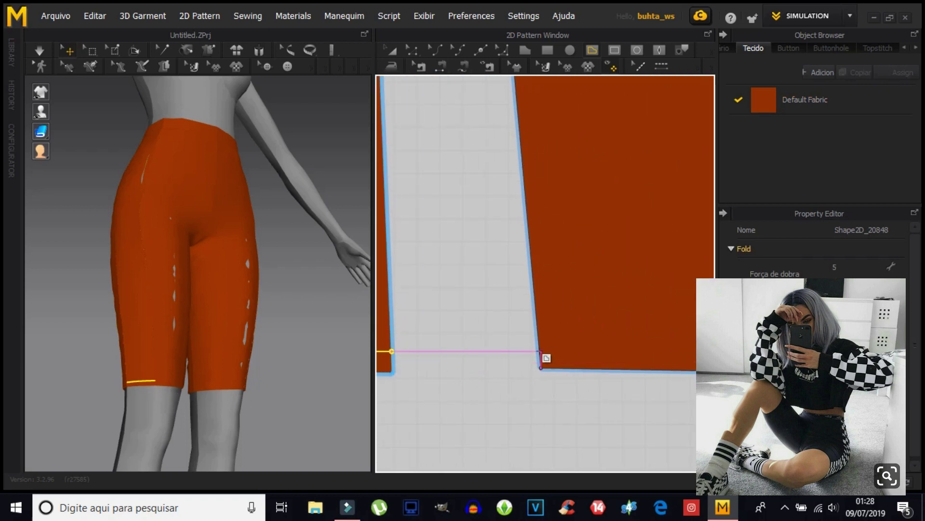
pyautogui.moveTo(605, 347); pyautogui.dragTo(430, 342, button='right')
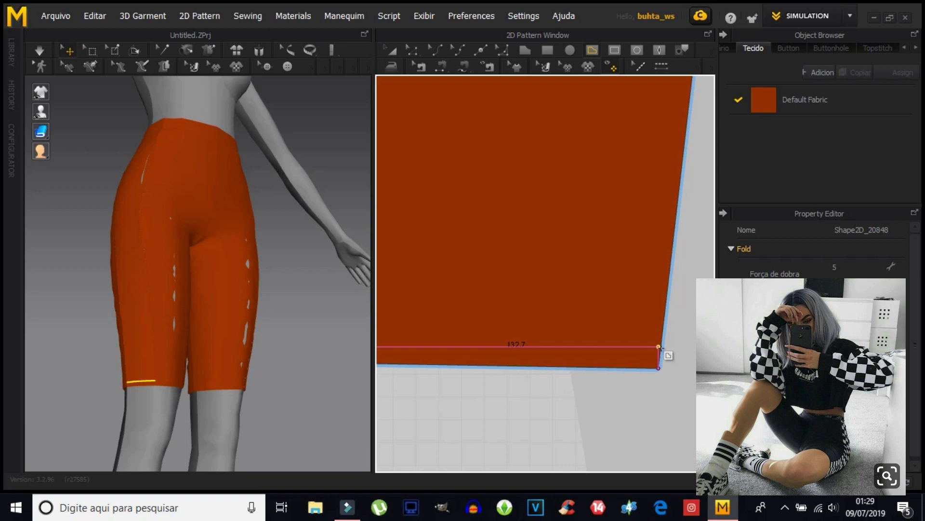
pyautogui.click(661, 347)
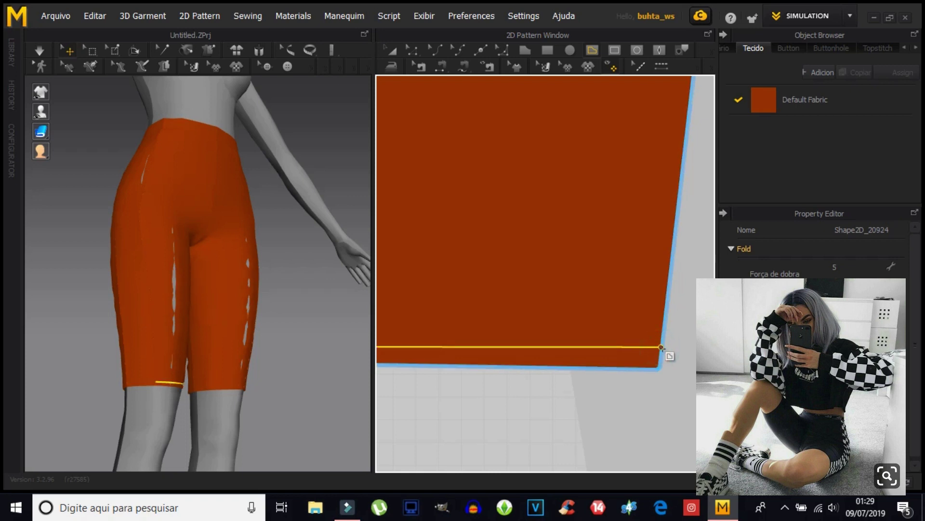
pyautogui.moveTo(295, 372); pyautogui.dragTo(86, 365, button='right')
# Lower the right-hand leg piece so its hem aligns with the others.
pyautogui.scroll(-3, 667, 347)
pyautogui.scroll(-3, 667, 347)
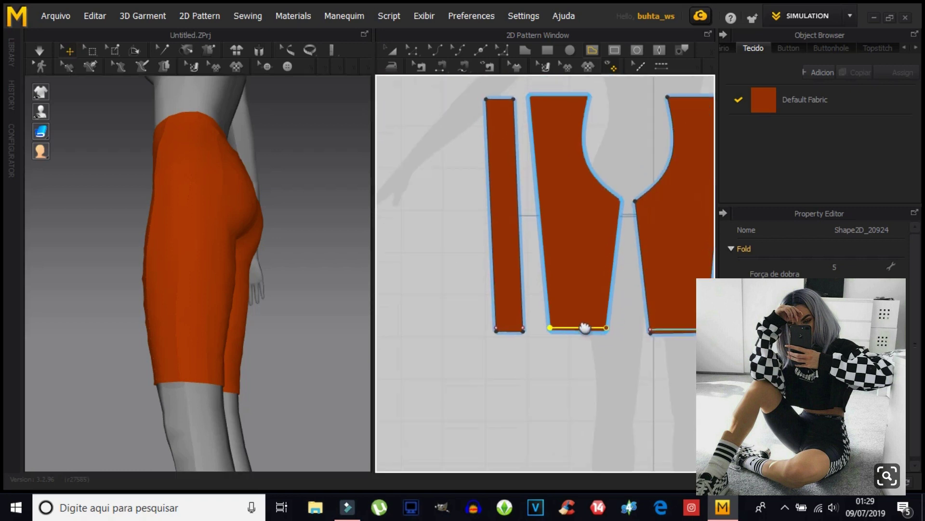
pyautogui.moveTo(585, 328); pyautogui.dragTo(527, 326, button='right')
pyautogui.moveTo(636, 335)
pyautogui.mouseDown(button='right')
pyautogui.moveTo(453, 348)
pyautogui.moveTo(550, 331)
pyautogui.moveTo(632, 335)
pyautogui.mouseUp(button='right')
pyautogui.scroll(3, 453, 347)
pyautogui.scroll(3, 544, 330)
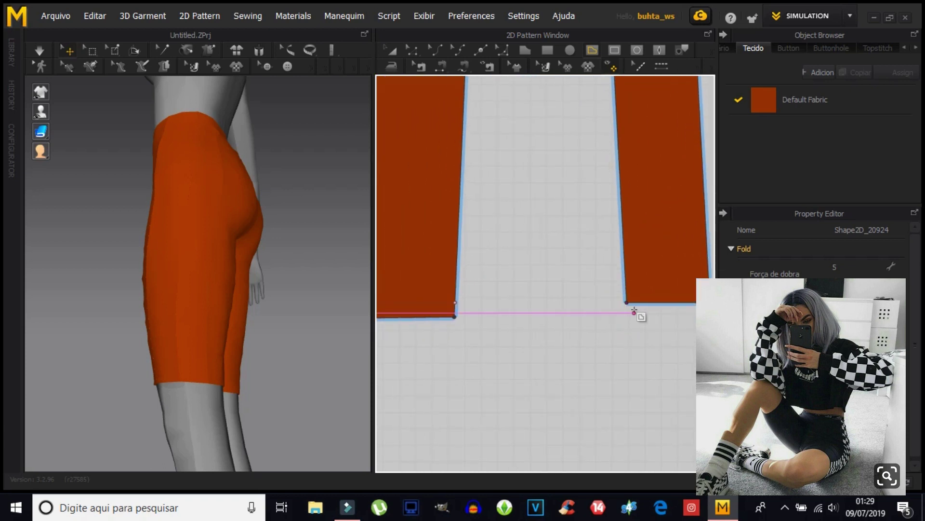
pyautogui.click(392, 50)
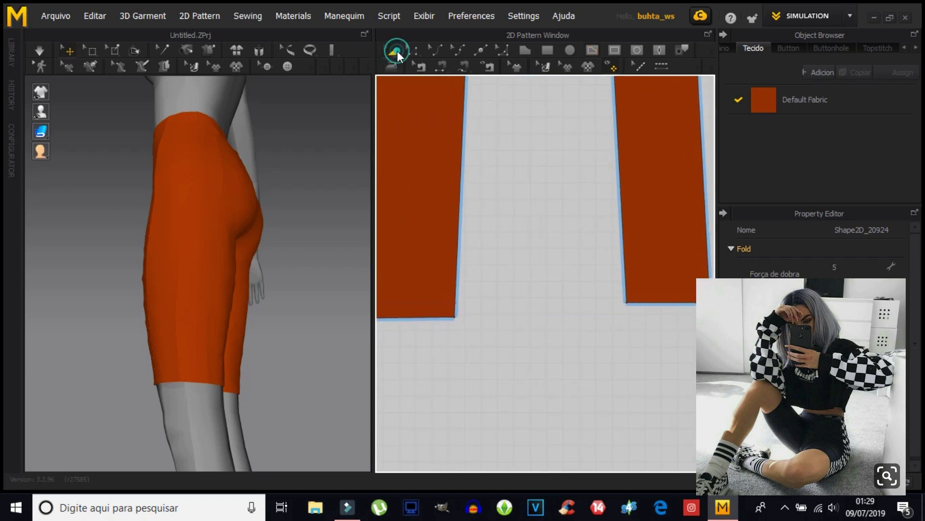
pyautogui.click(679, 273)
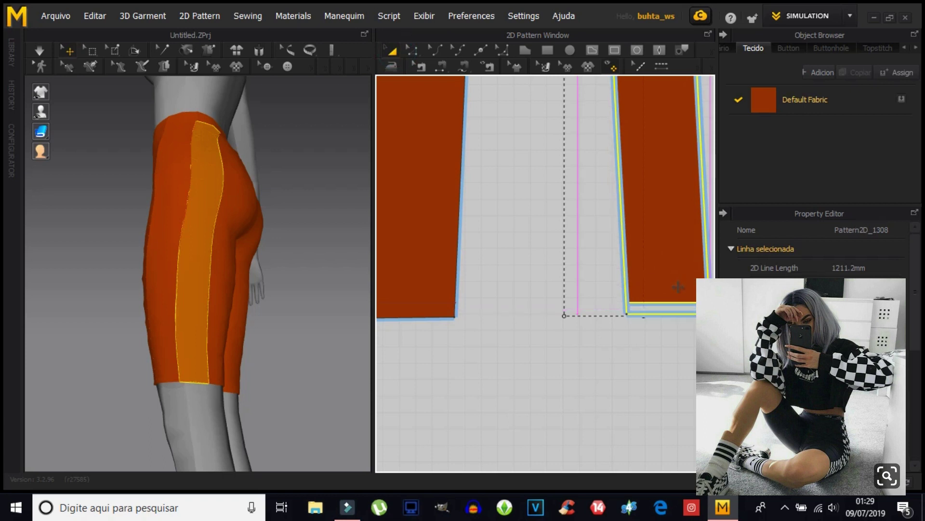
pyautogui.moveTo(679, 273); pyautogui.dragTo(679, 287)
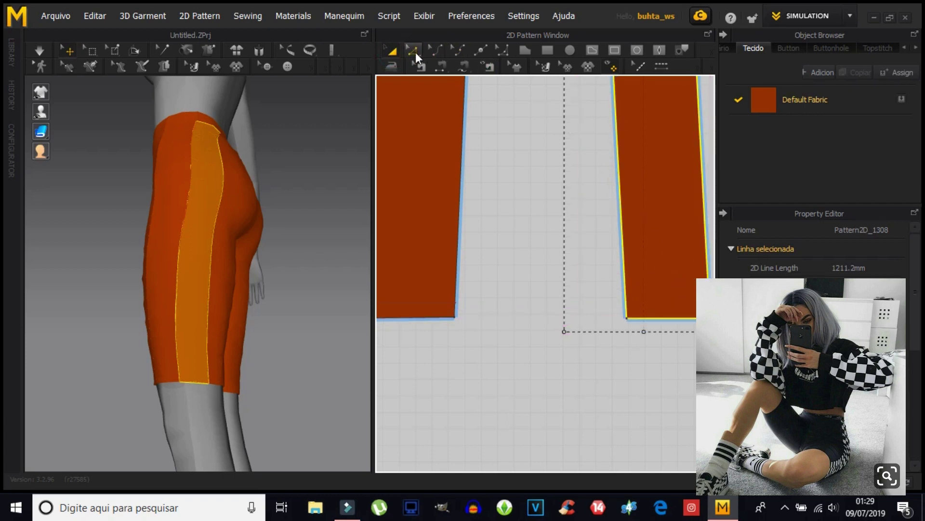
# Draw hem lines across the right leg piece and the wide leg piece.
pyautogui.click(597, 51)
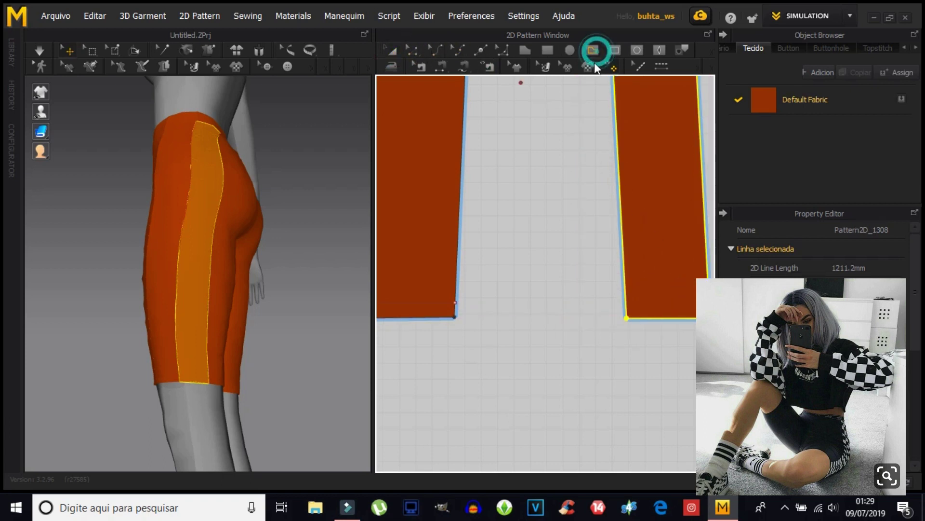
pyautogui.click(625, 302)
pyautogui.click(707, 303)
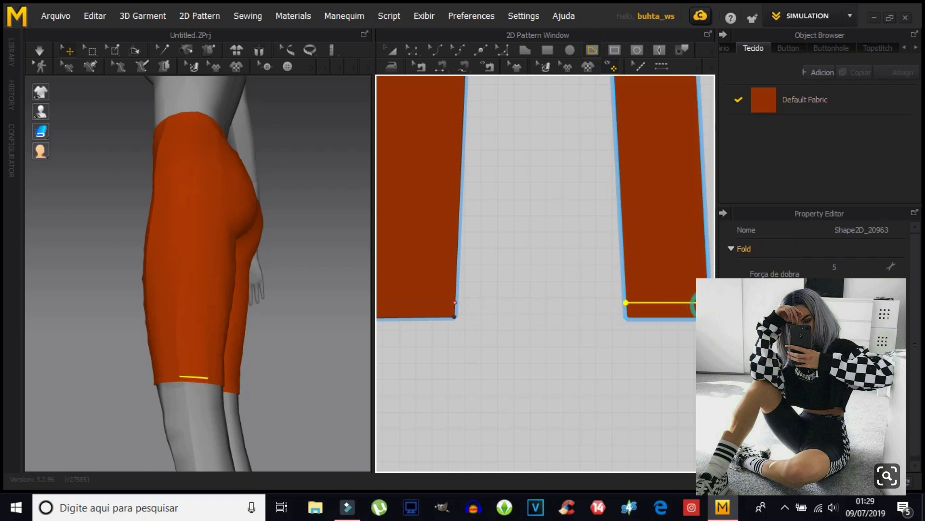
pyautogui.moveTo(645, 324)
pyautogui.mouseDown(button='middle')
pyautogui.moveTo(492, 303)
pyautogui.moveTo(351, 299)
pyautogui.mouseUp(button='middle')
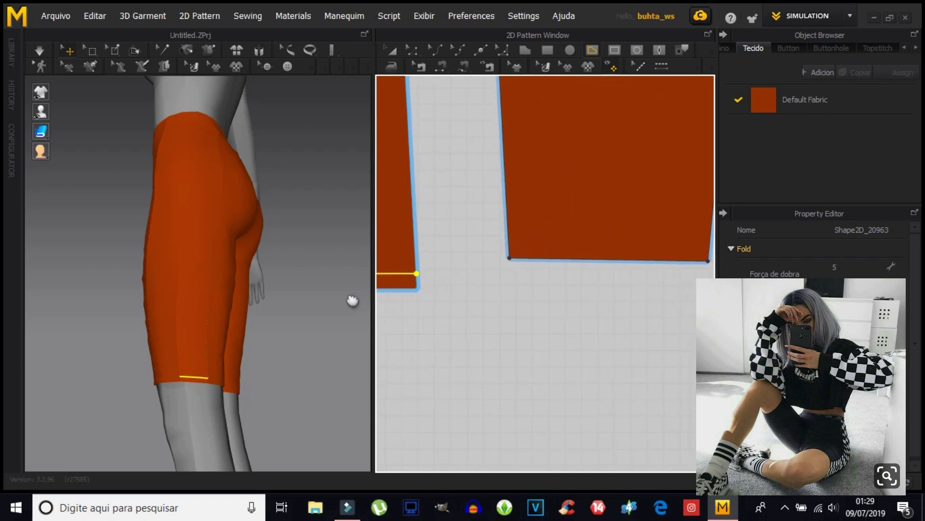
pyautogui.click(392, 50)
pyautogui.moveTo(535, 233); pyautogui.dragTo(540, 261)
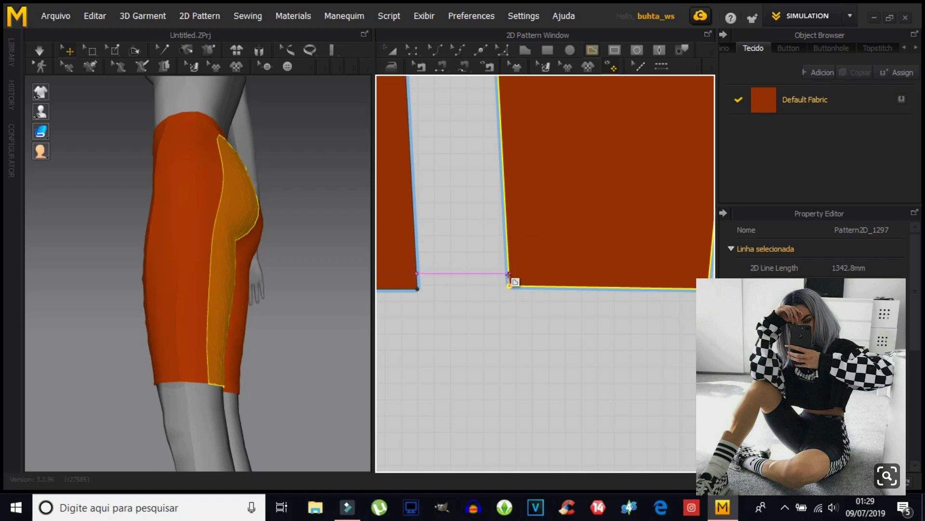
pyautogui.click(508, 273)
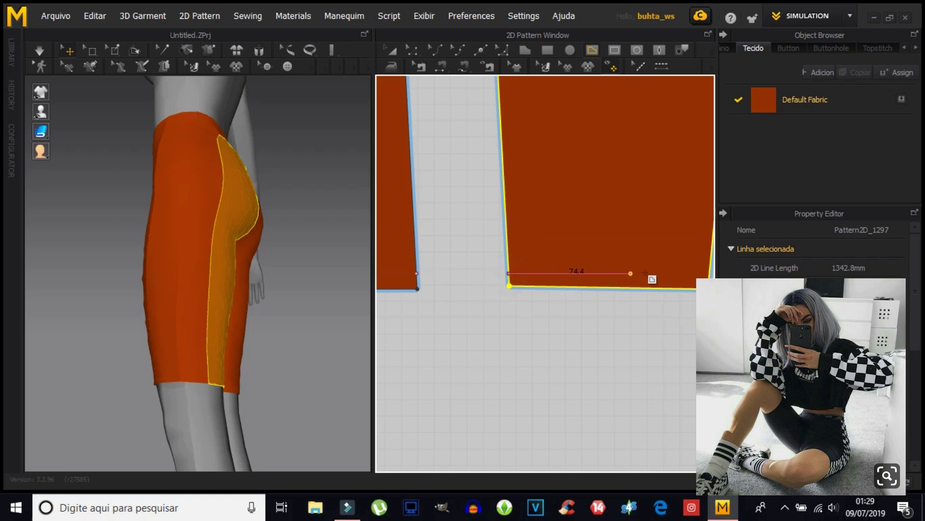
pyautogui.click(707, 273)
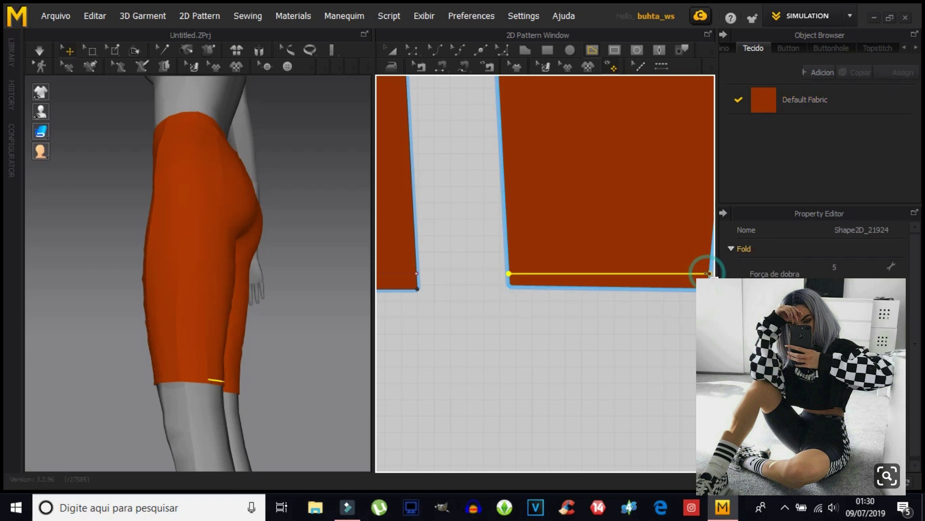
# Select the four leg pieces' bottom edges and cut them off as hem strips.
pyautogui.scroll(-2, 657, 270)
pyautogui.scroll(-2, 548, 265)
pyautogui.scroll(-2, 552, 285)
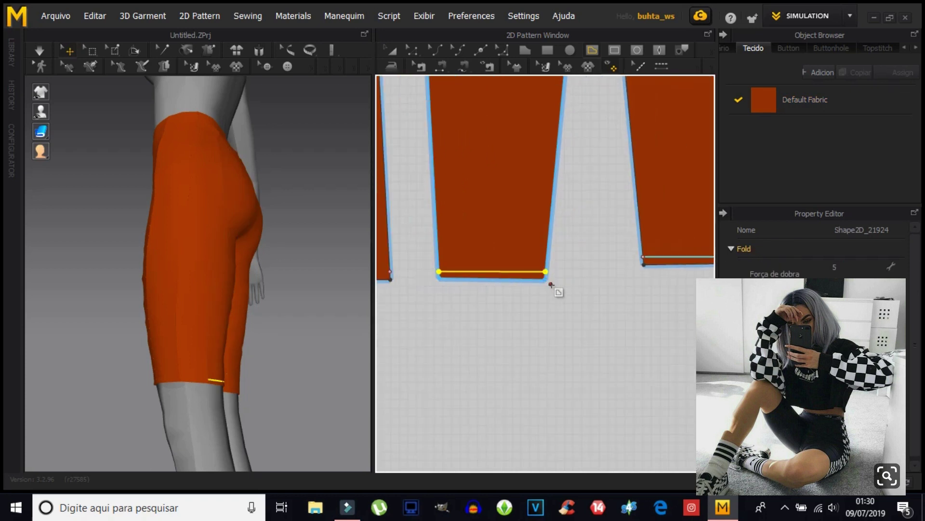
pyautogui.scroll(-2, 558, 290)
pyautogui.scroll(-1, 558, 289)
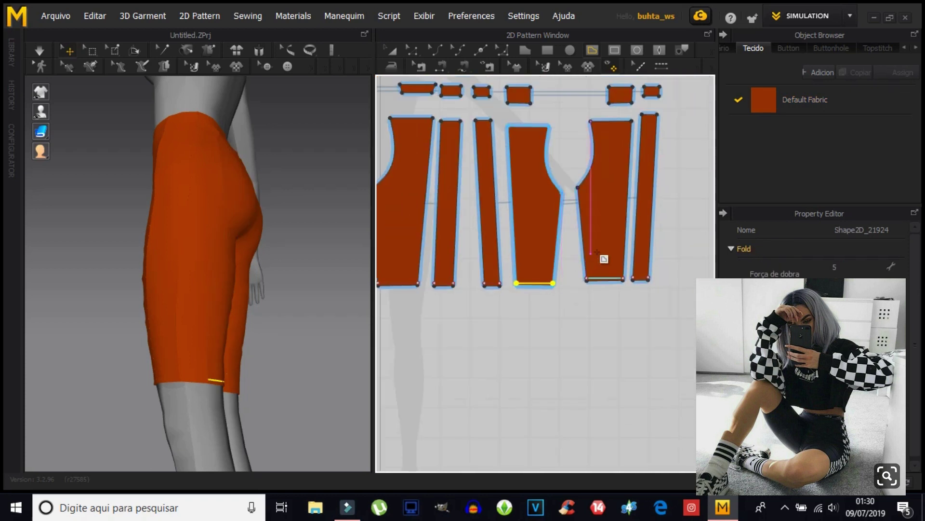
pyautogui.click(413, 52)
pyautogui.click(643, 280)
pyautogui.click(617, 282)
pyautogui.click(450, 284)
pyautogui.click(412, 283)
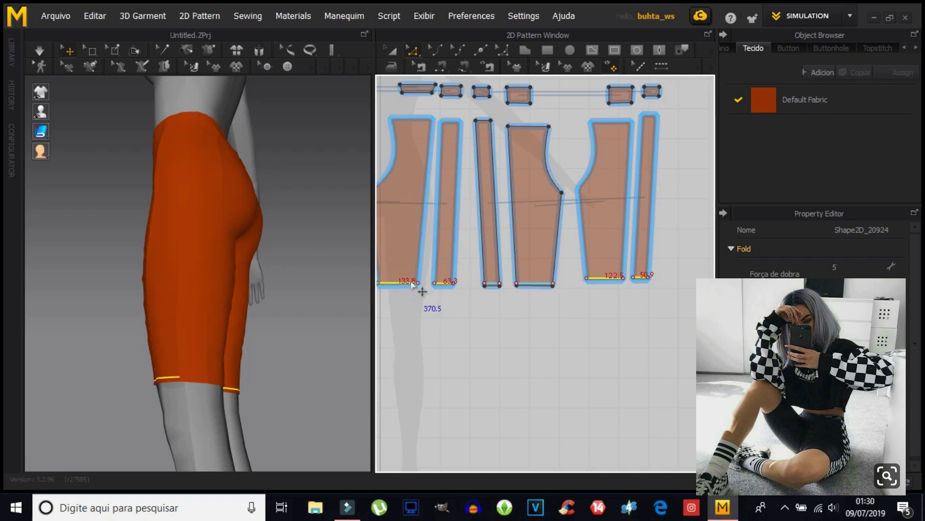
pyautogui.rightClick(412, 285)
pyautogui.click(457, 129)
# Zoom and pan the pattern view toward the leg hems.
pyautogui.click(395, 50)
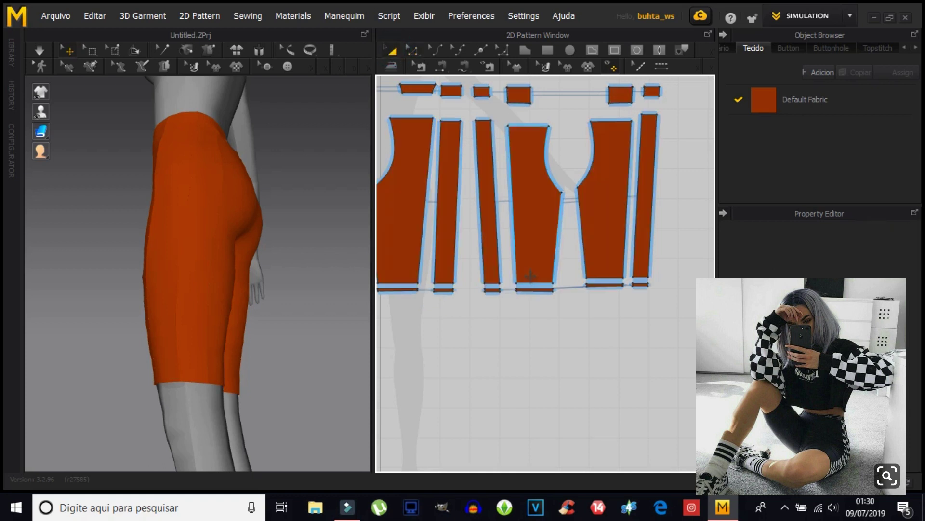
pyautogui.scroll(2, 558, 337)
pyautogui.scroll(2, 641, 330)
pyautogui.scroll(1, 671, 333)
pyautogui.moveTo(726, 327); pyautogui.dragTo(667, 318, button='right')
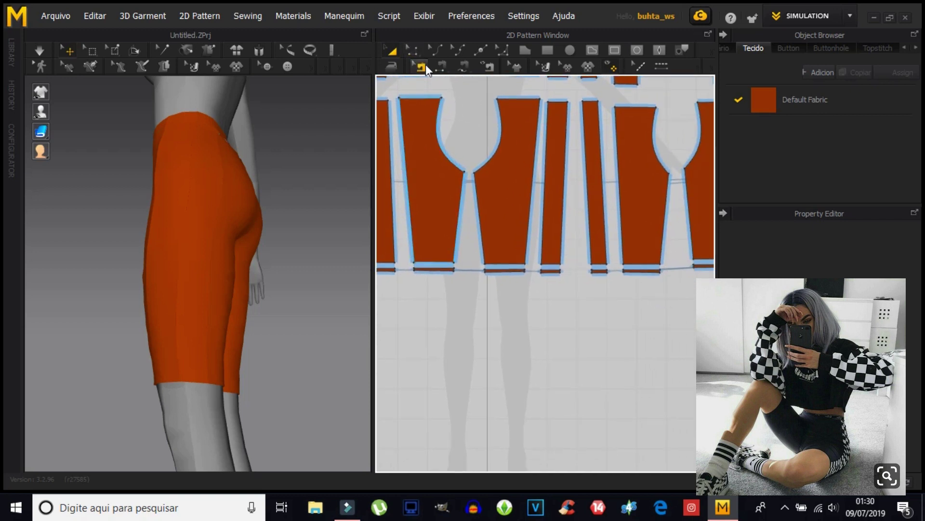
# Sew the first hem strip to its leg piece's bottom edge with Segment Sewing.
pyautogui.click(438, 66)
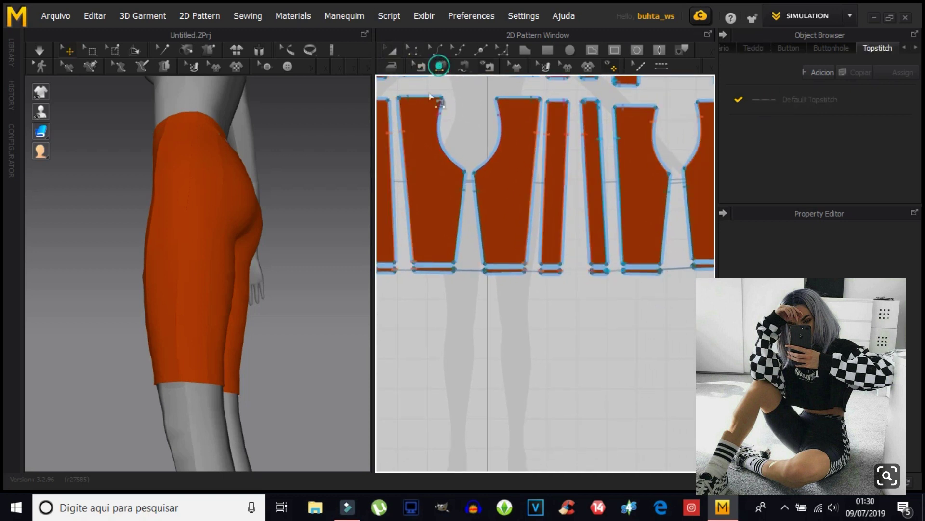
pyautogui.moveTo(409, 258); pyautogui.dragTo(475, 253, button='right')
pyautogui.scroll(3, 446, 258)
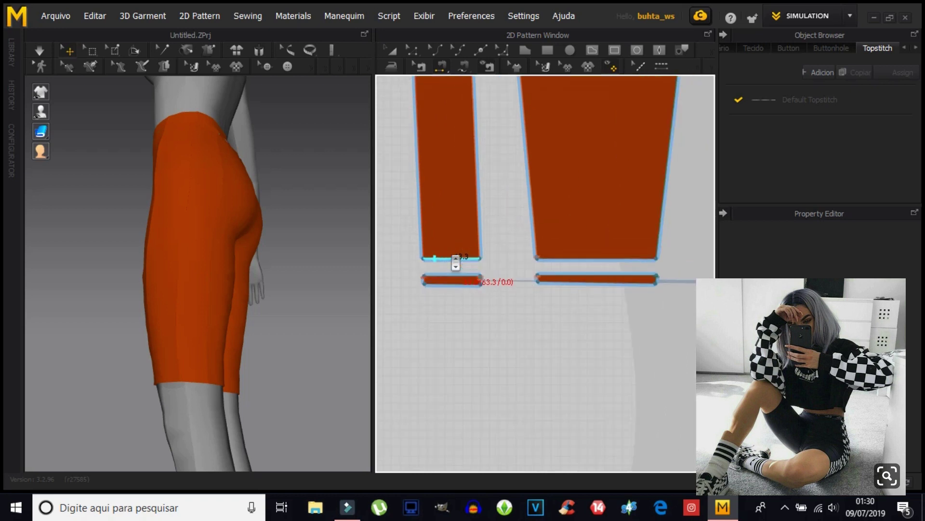
pyautogui.click(438, 278)
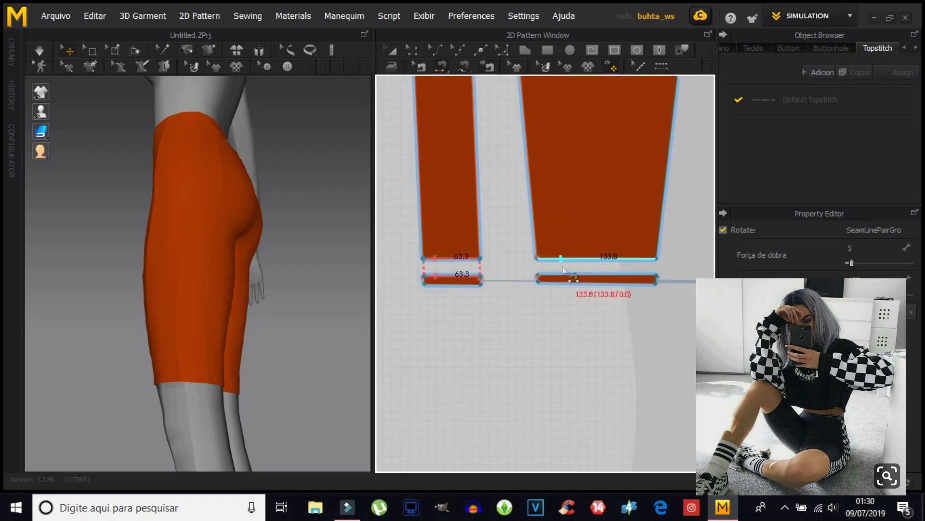
pyautogui.scroll(-2, 564, 268)
pyautogui.scroll(-1, 578, 287)
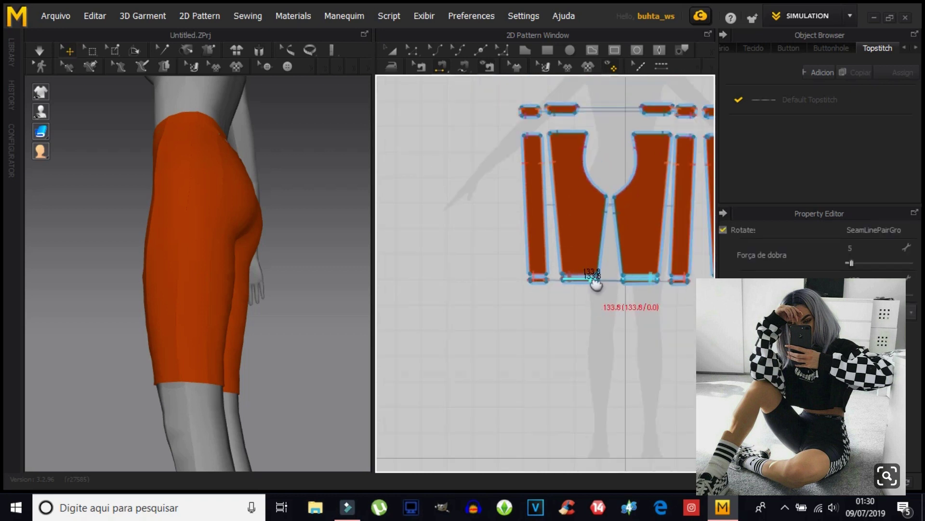
pyautogui.scroll(-2, 597, 283)
pyautogui.scroll(-1, 504, 276)
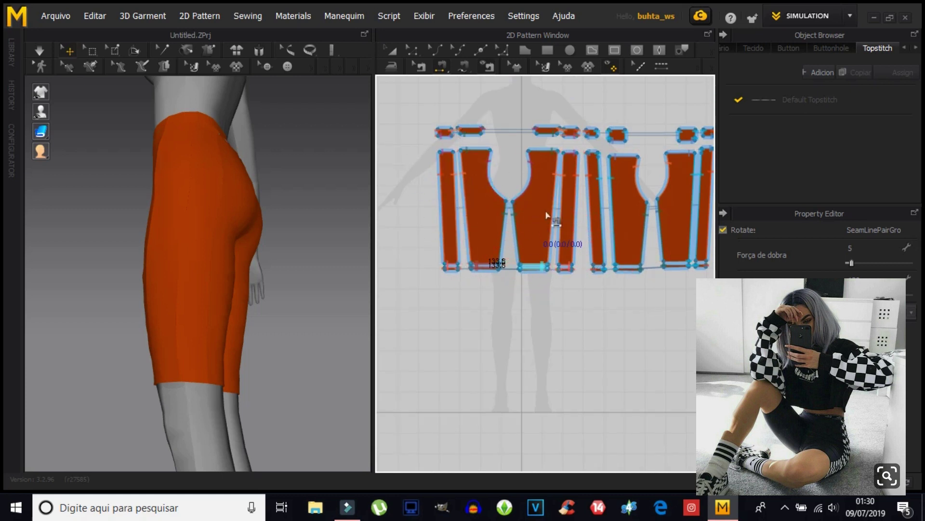
pyautogui.scroll(1, 482, 238)
pyautogui.scroll(2, 495, 240)
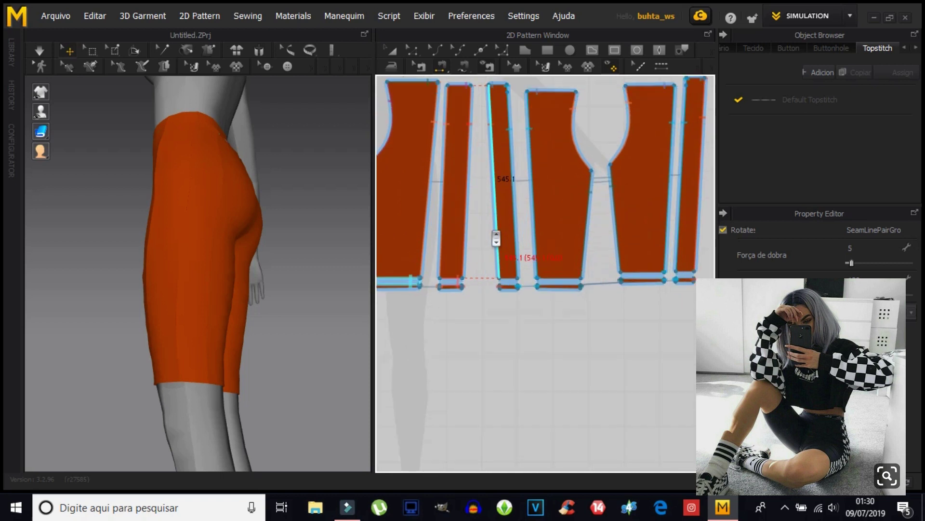
pyautogui.scroll(1, 496, 241)
# Sew the middle hem strip, cancel and redo a wrong seam, then simulate.
pyautogui.click(516, 313)
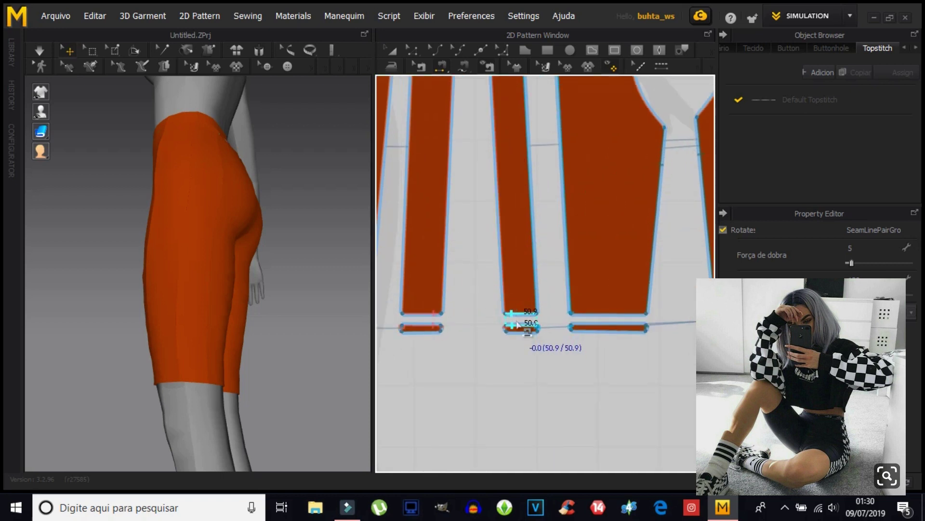
pyautogui.click(517, 325)
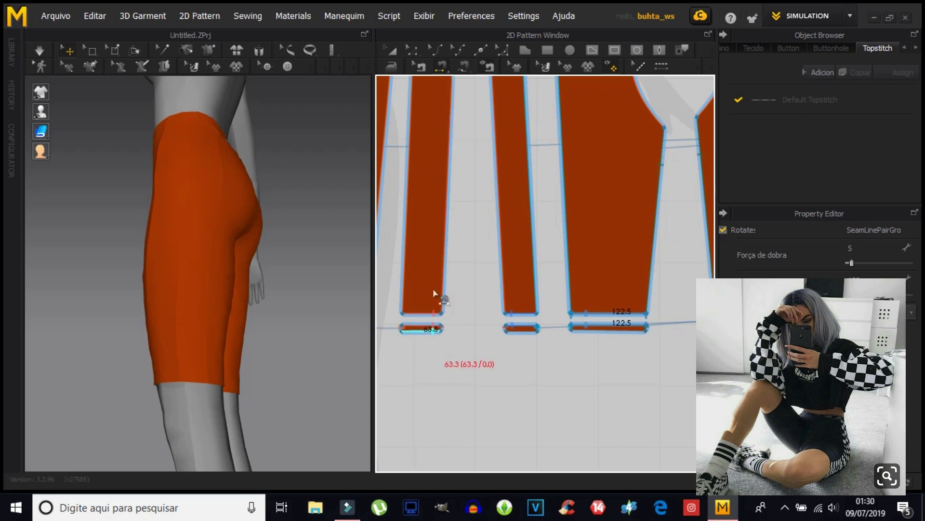
pyautogui.click(424, 324)
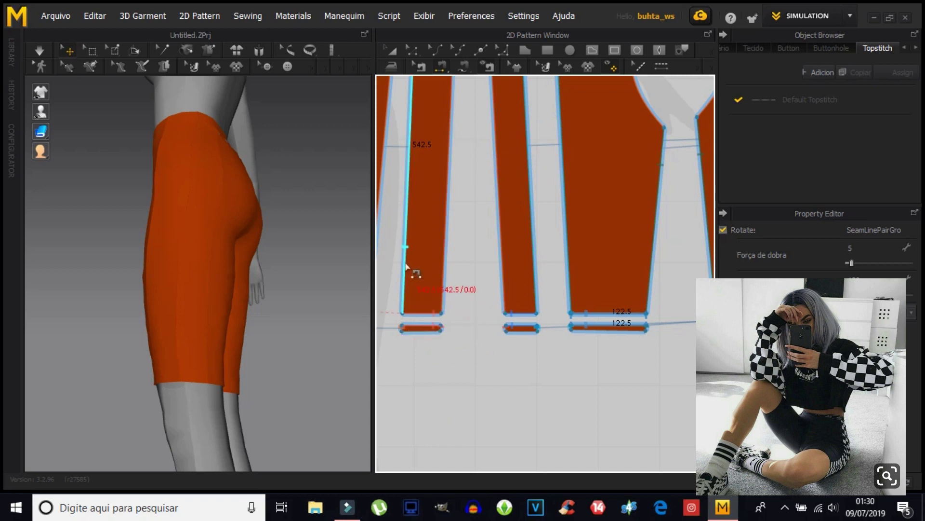
pyautogui.press('Escape')
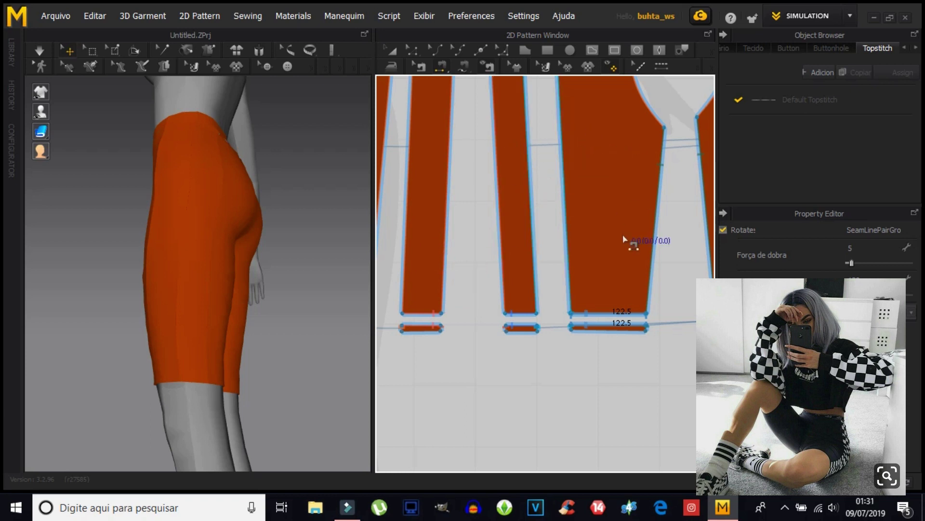
pyautogui.click(617, 295)
pyautogui.click(40, 54)
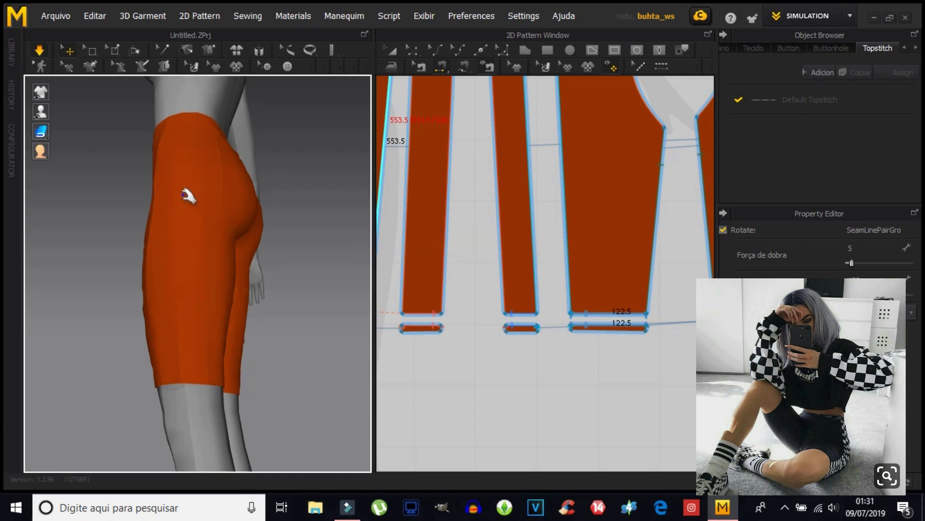
pyautogui.moveTo(215, 334)
pyautogui.mouseDown(button='right')
pyautogui.moveTo(182, 355)
pyautogui.moveTo(42, 364)
pyautogui.moveTo(159, 346)
pyautogui.moveTo(205, 352)
pyautogui.moveTo(103, 355)
pyautogui.moveTo(154, 331)
pyautogui.moveTo(107, 348)
pyautogui.mouseUp(button='right')
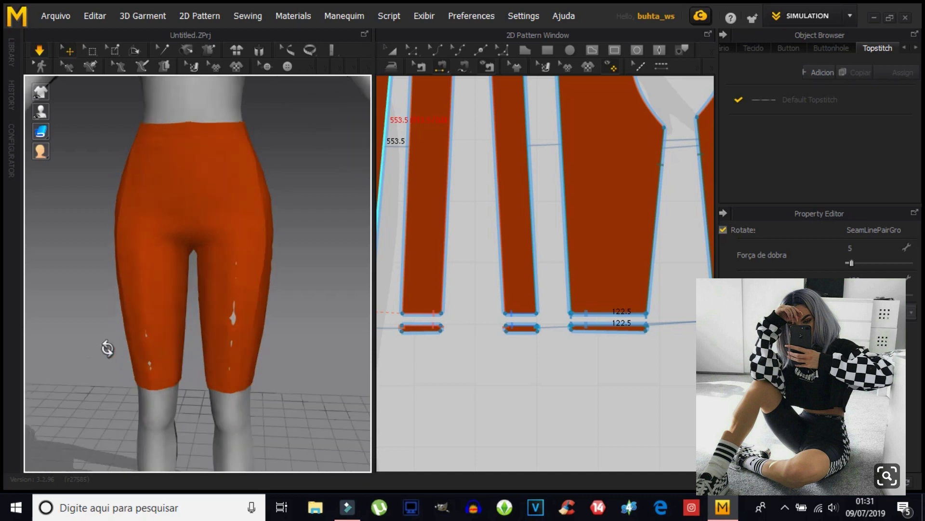
pyautogui.moveTo(233, 327)
pyautogui.mouseDown(button='right')
pyautogui.moveTo(193, 392)
pyautogui.moveTo(259, 324)
pyautogui.mouseUp(button='right')
pyautogui.moveTo(246, 299); pyautogui.dragTo(320, 314)
pyautogui.moveTo(275, 362)
pyautogui.mouseDown(button='right')
pyautogui.moveTo(128, 364)
pyautogui.moveTo(114, 341)
pyautogui.moveTo(143, 349)
pyautogui.mouseUp(button='right')
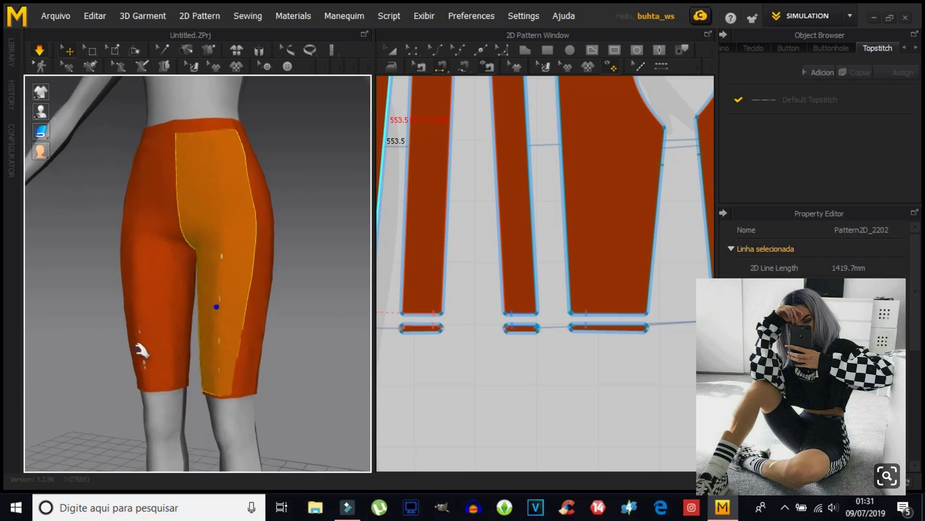
pyautogui.click(136, 351)
pyautogui.scroll(2, 446, 369)
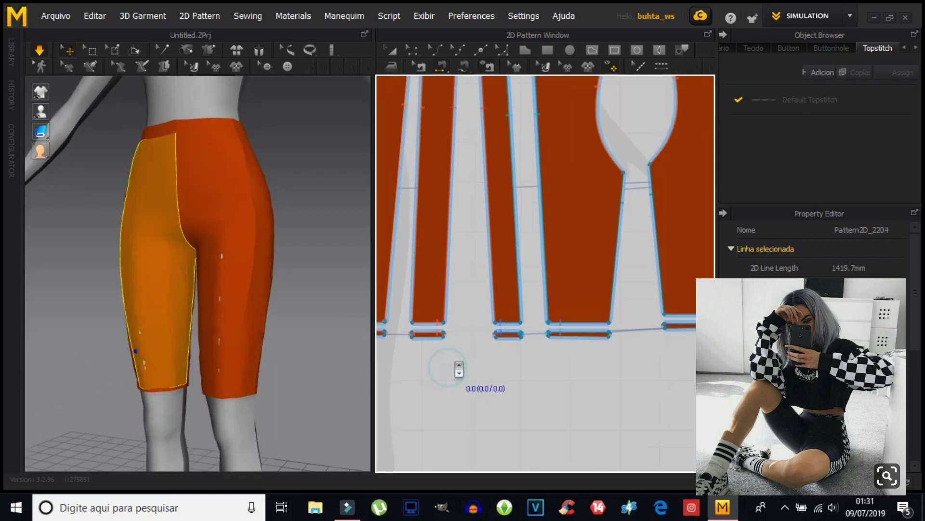
pyautogui.scroll(-3, 445, 368)
pyautogui.scroll(-2, 478, 378)
pyautogui.moveTo(491, 384)
pyautogui.mouseDown(button='right')
pyautogui.moveTo(577, 359)
pyautogui.moveTo(565, 349)
pyautogui.mouseUp(button='right')
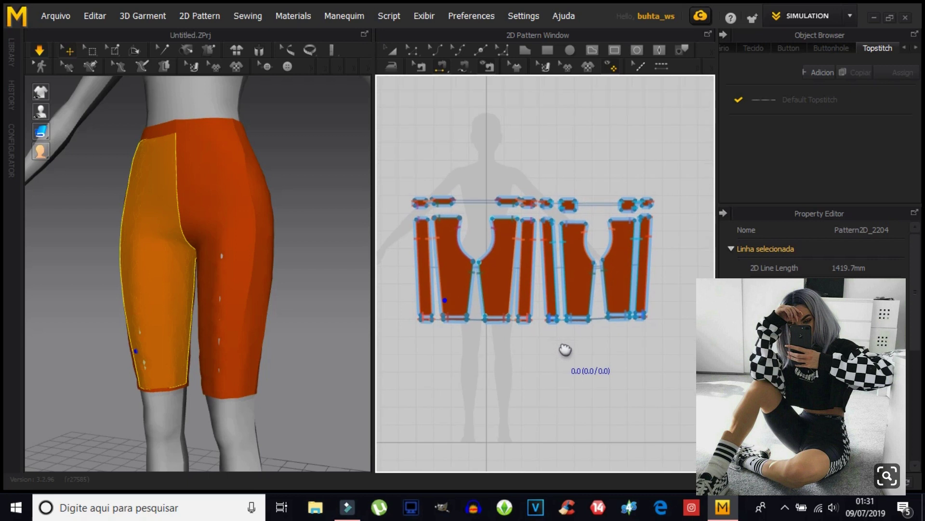
pyautogui.click(412, 50)
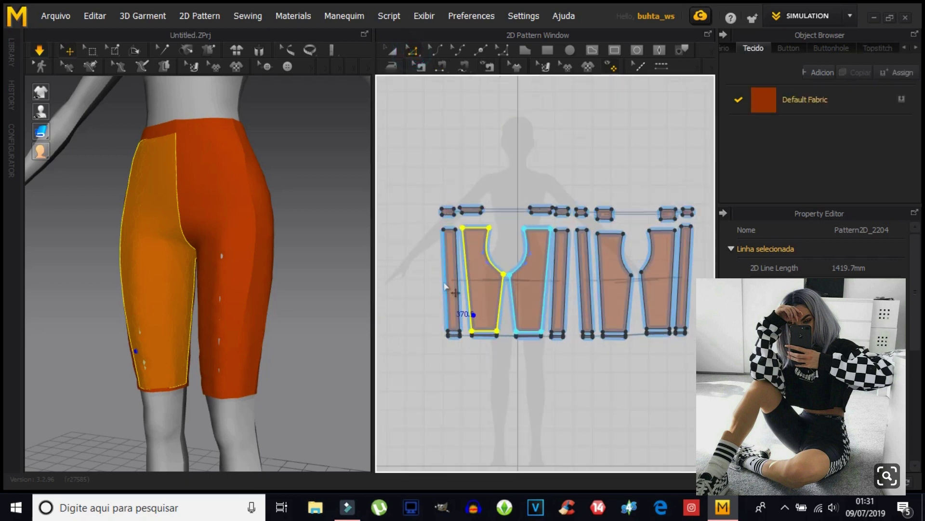
pyautogui.scroll(2, 462, 313)
pyautogui.click(483, 366)
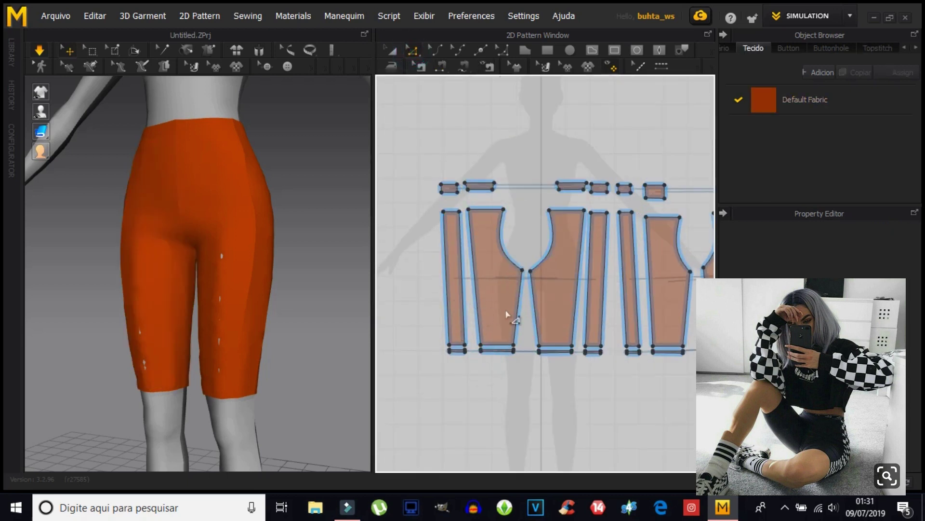
pyautogui.scroll(2, 494, 304)
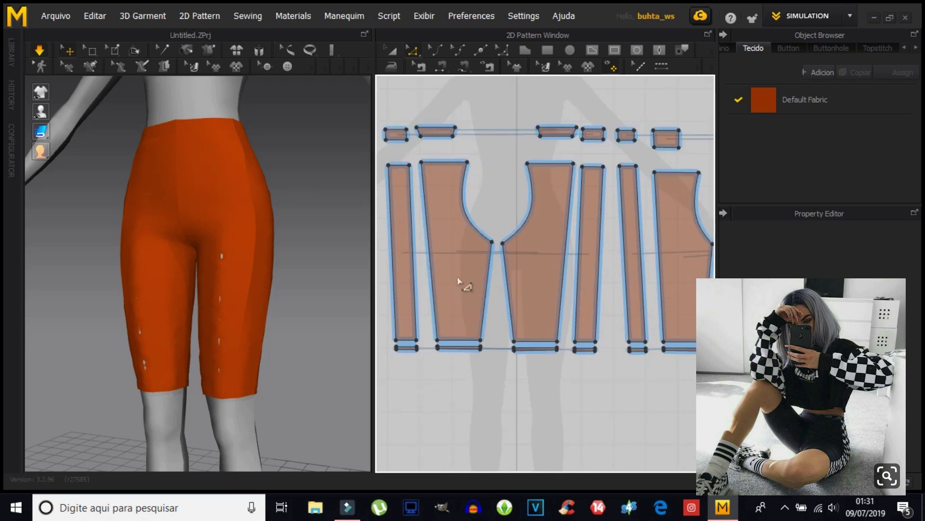
pyautogui.click(484, 311)
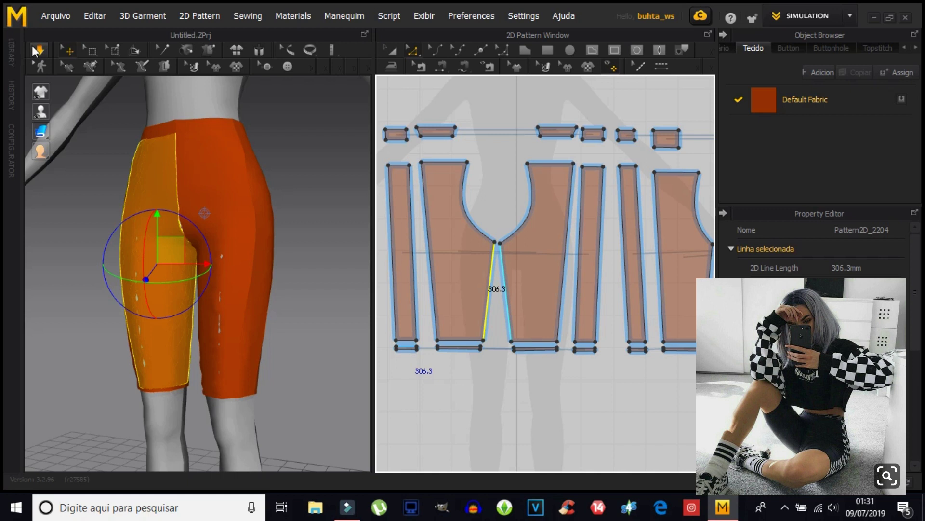
pyautogui.moveTo(221, 389); pyautogui.dragTo(225, 391, button='right')
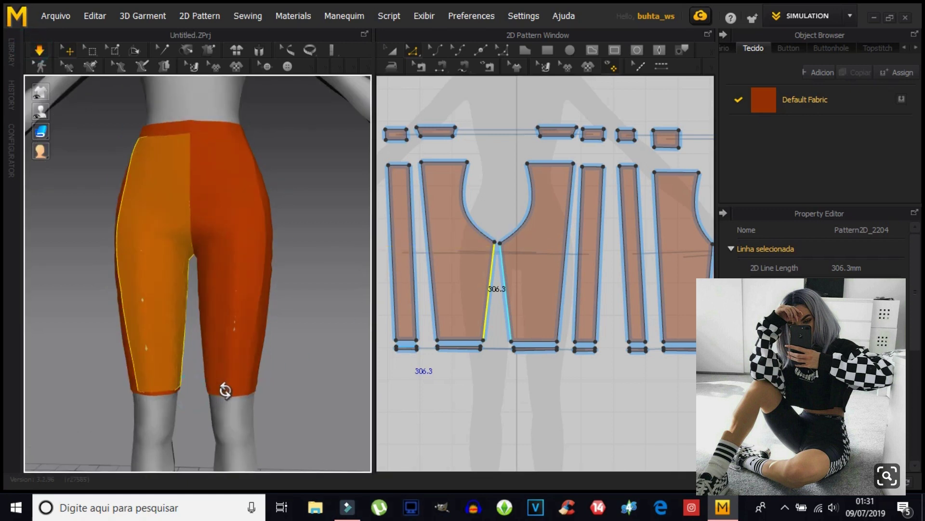
pyautogui.moveTo(559, 334); pyautogui.dragTo(463, 323, button='right')
pyautogui.scroll(-1, 602, 285)
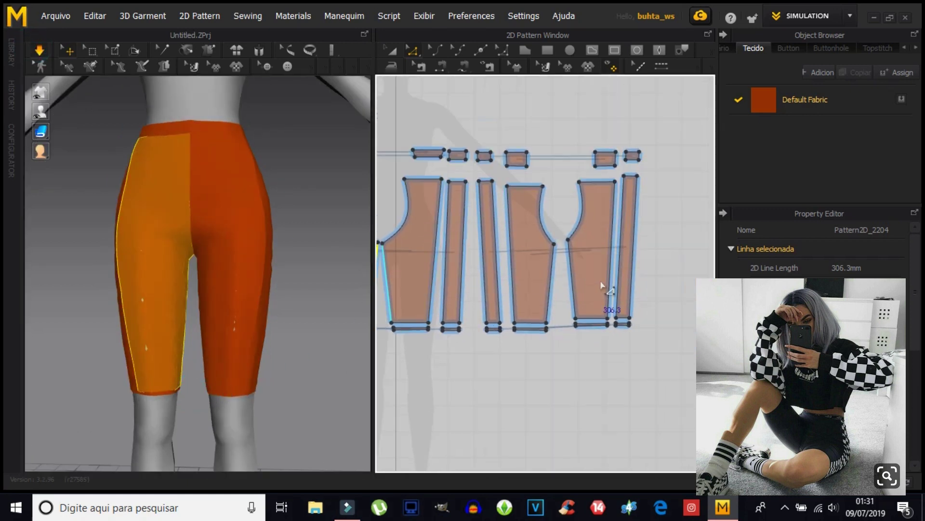
pyautogui.click(550, 291)
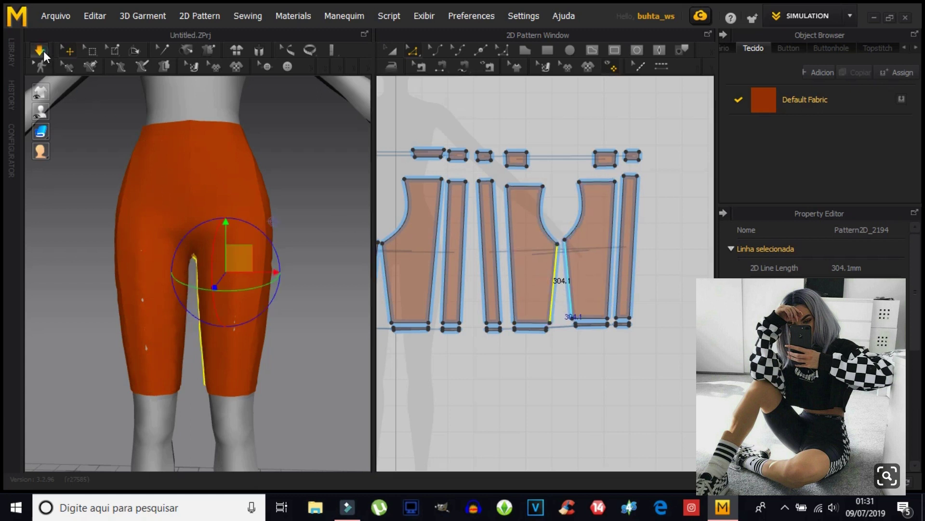
pyautogui.moveTo(306, 329)
pyautogui.mouseDown(button='right')
pyautogui.moveTo(114, 314)
pyautogui.moveTo(186, 324)
pyautogui.moveTo(207, 351)
pyautogui.mouseUp(button='right')
pyautogui.click(296, 296)
pyautogui.moveTo(275, 330)
pyautogui.mouseDown(button='right')
pyautogui.moveTo(171, 400)
pyautogui.moveTo(223, 409)
pyautogui.moveTo(262, 317)
pyautogui.mouseUp(button='right')
pyautogui.moveTo(180, 392)
pyautogui.mouseDown(button='right')
pyautogui.moveTo(295, 378)
pyautogui.moveTo(256, 386)
pyautogui.mouseUp(button='right')
pyautogui.scroll(2, 463, 289)
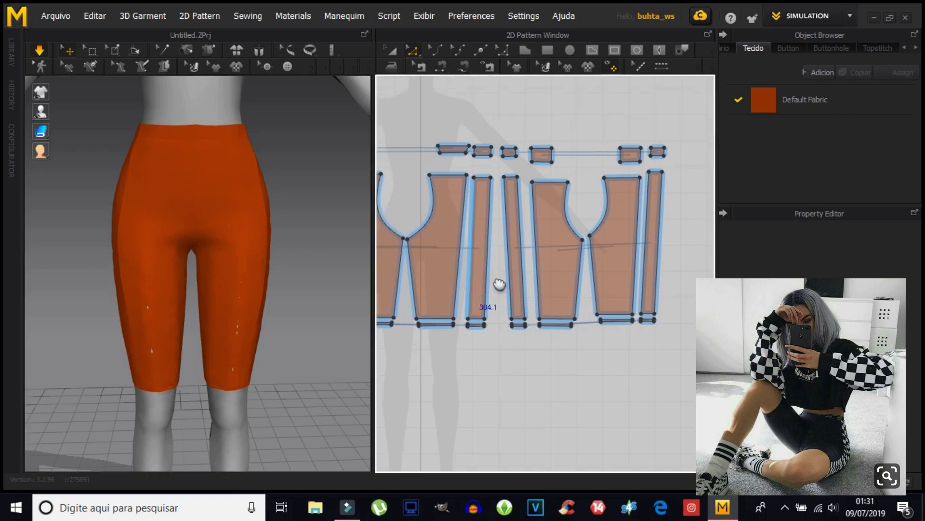
pyautogui.scroll(1, 462, 283)
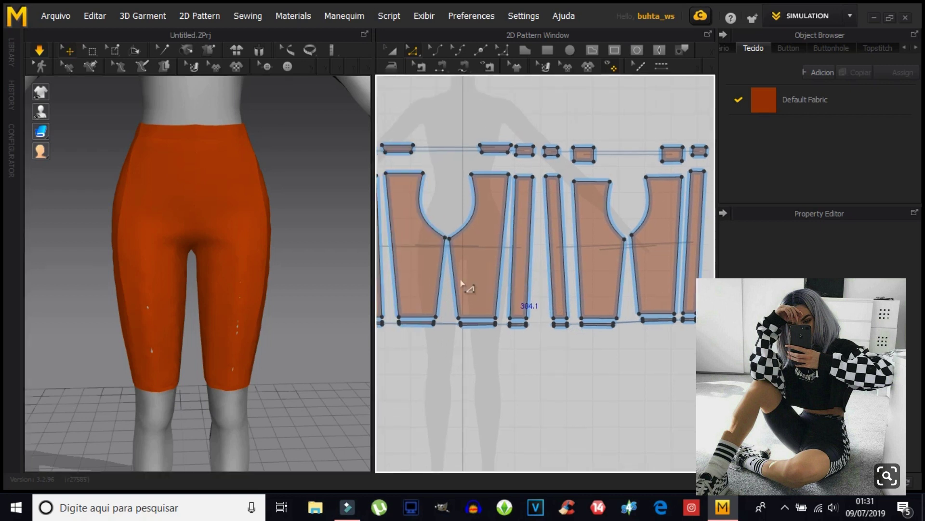
# Nudge the crotch point left so both inner leg edges read 304.2, then resimulate.
pyautogui.click(446, 239)
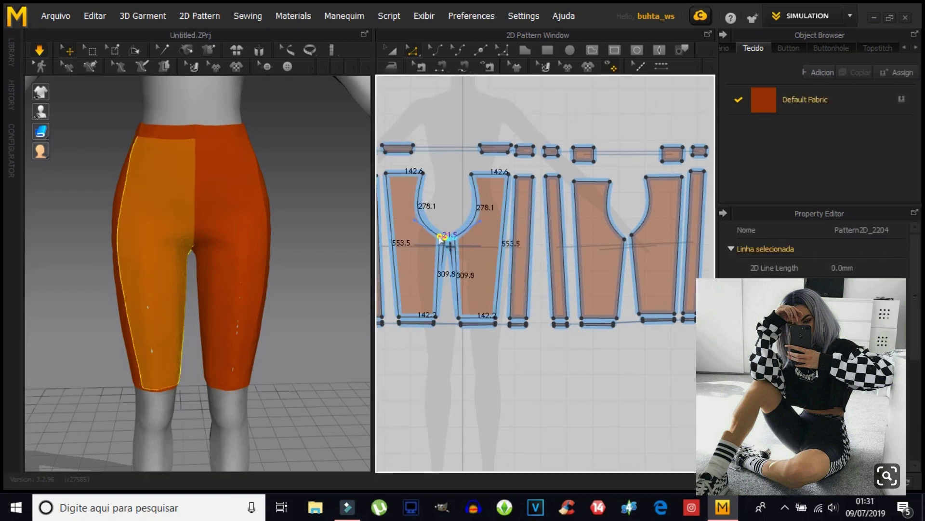
pyautogui.moveTo(441, 239); pyautogui.dragTo(438, 240)
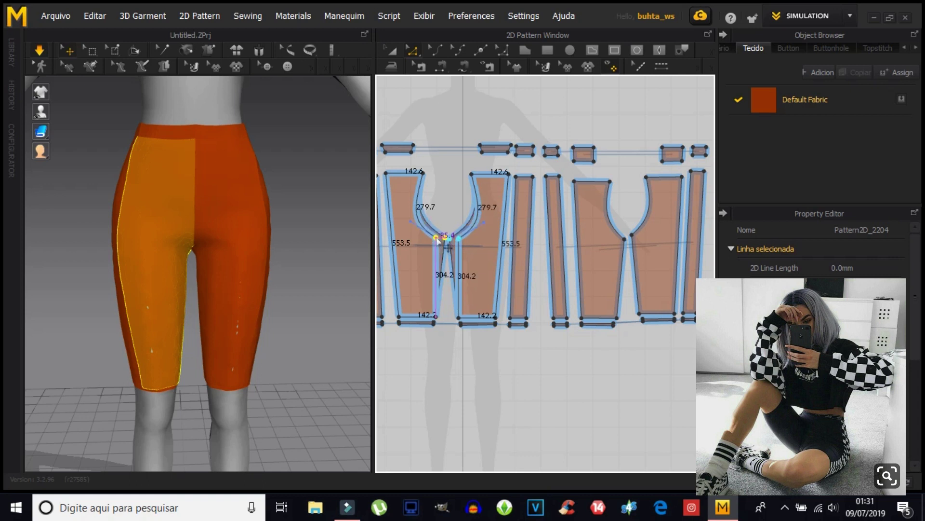
pyautogui.click(446, 284)
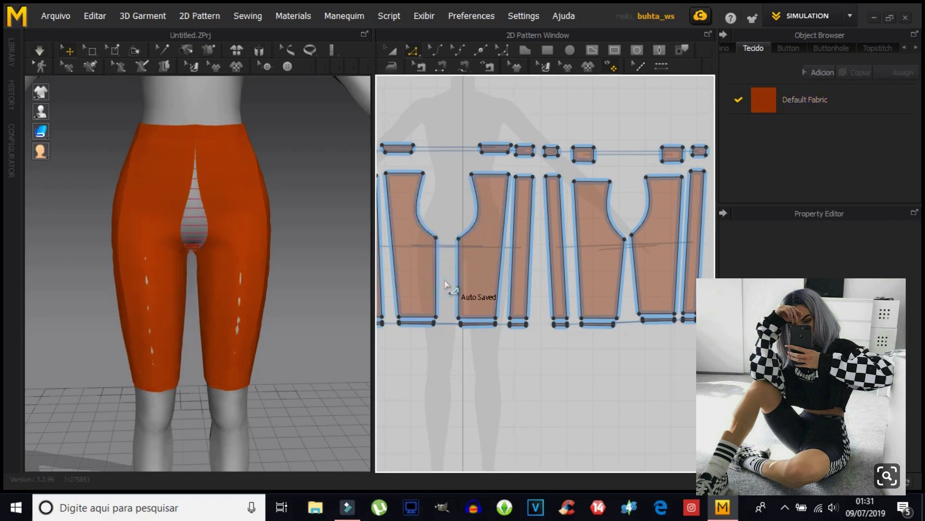
pyautogui.click(436, 284)
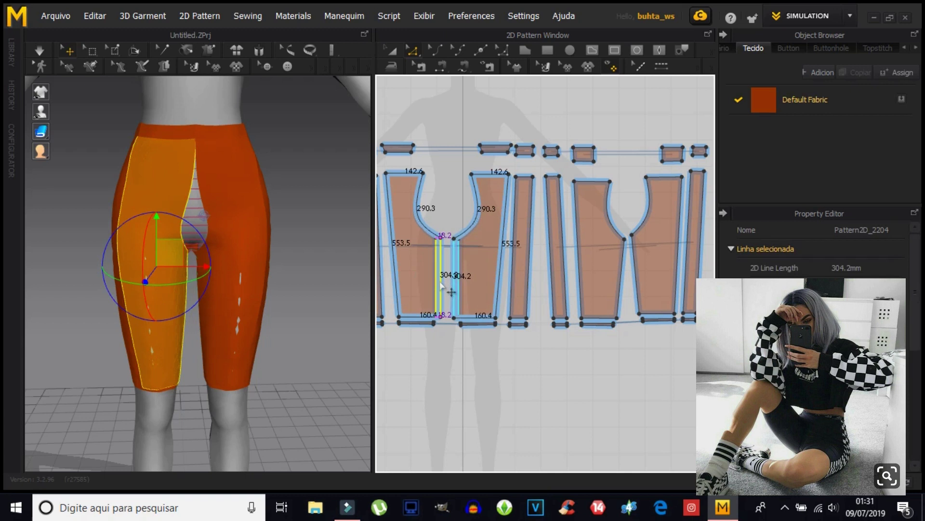
pyautogui.click(39, 50)
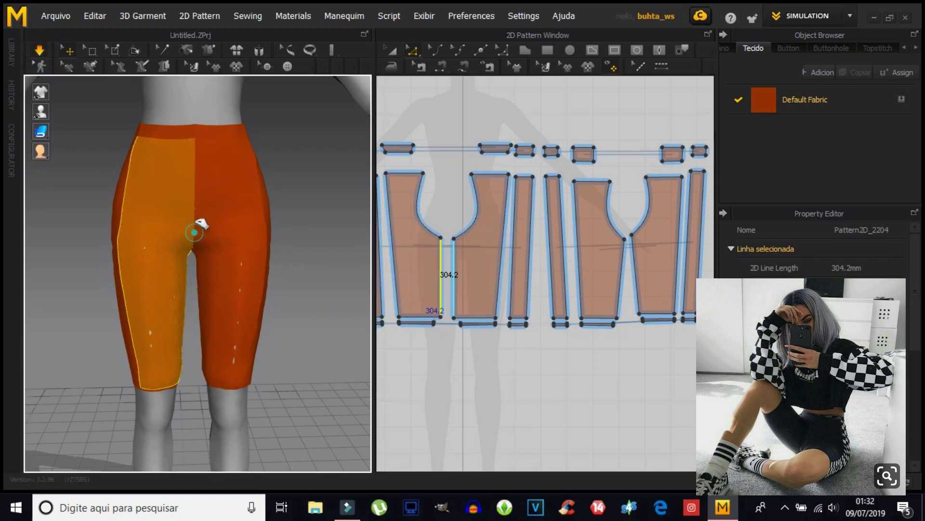
pyautogui.moveTo(199, 221); pyautogui.dragTo(207, 199)
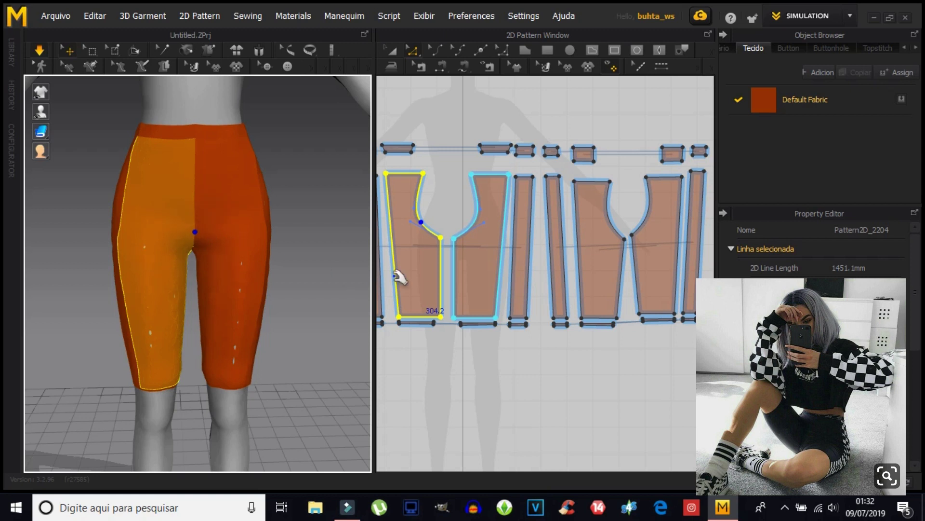
# Run the simulation and tug the leg panel fabric to settle the drape.
pyautogui.moveTo(263, 303)
pyautogui.mouseDown(button='right')
pyautogui.moveTo(227, 316)
pyautogui.moveTo(282, 320)
pyautogui.moveTo(215, 325)
pyautogui.moveTo(181, 304)
pyautogui.mouseUp(button='right')
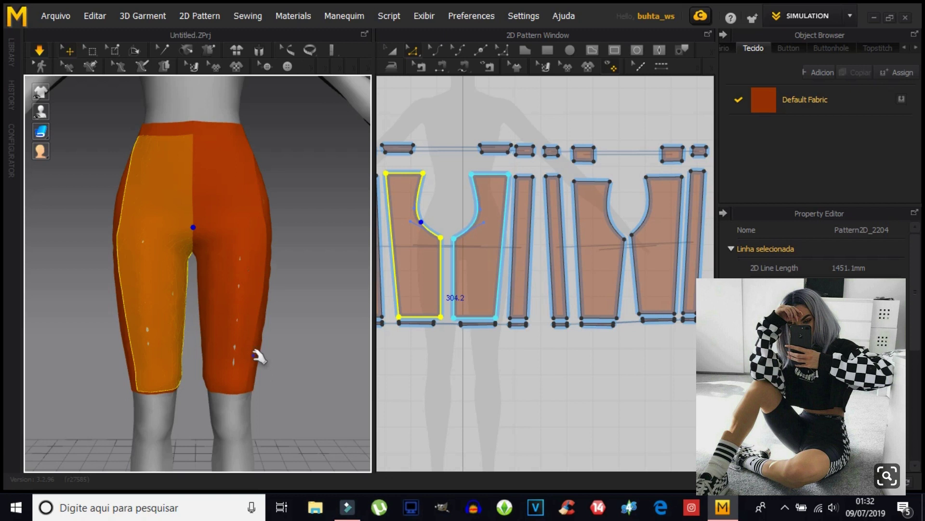
pyautogui.click(432, 369)
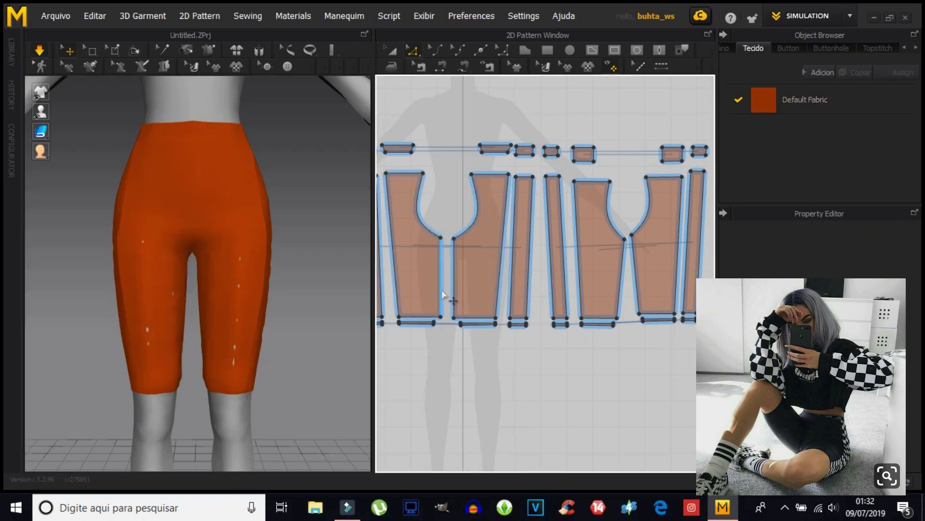
pyautogui.click(443, 295)
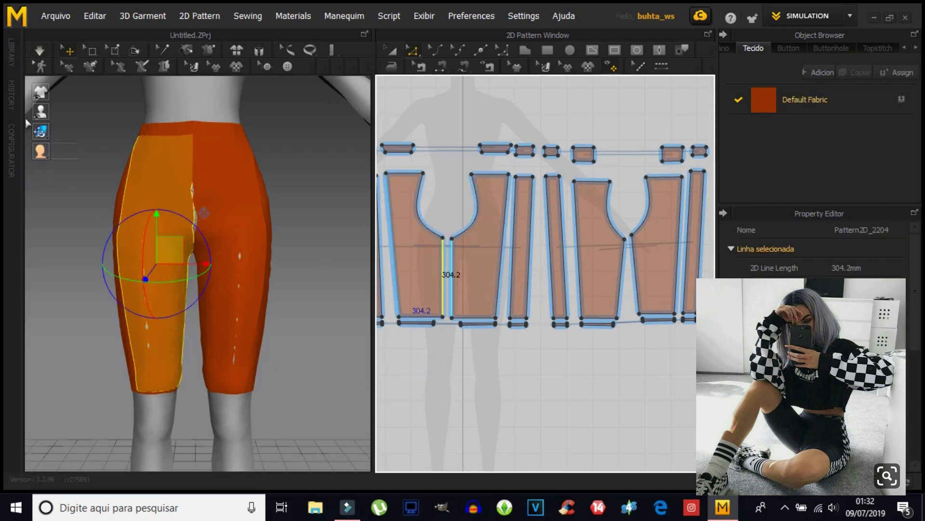
pyautogui.click(38, 55)
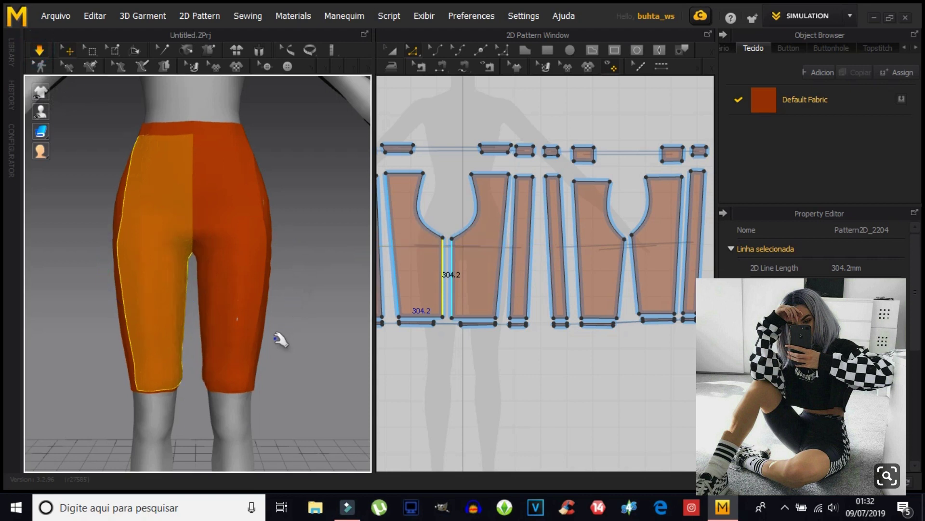
pyautogui.click(233, 325)
pyautogui.moveTo(221, 386); pyautogui.dragTo(302, 382, button='right')
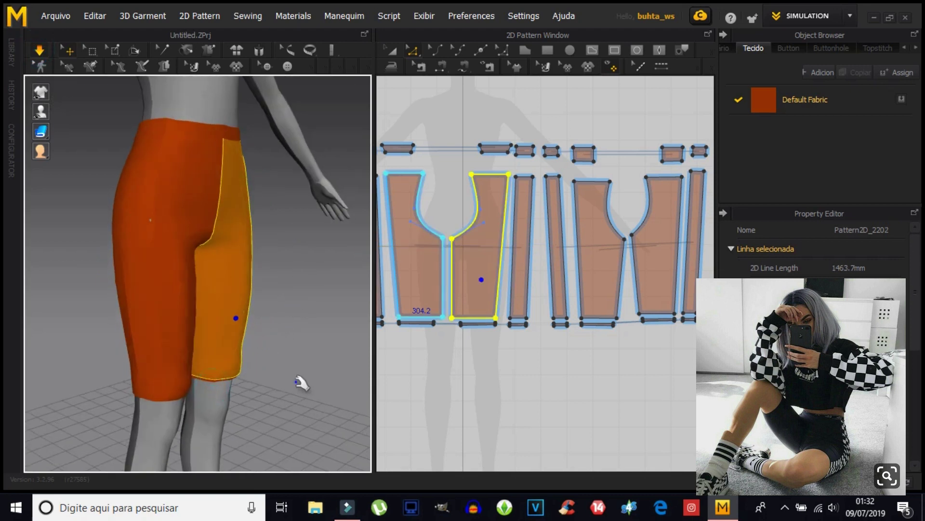
pyautogui.moveTo(257, 319); pyautogui.dragTo(289, 325)
pyautogui.moveTo(316, 330)
pyautogui.mouseDown(button='right')
pyautogui.moveTo(235, 357)
pyautogui.moveTo(174, 350)
pyautogui.mouseUp(button='right')
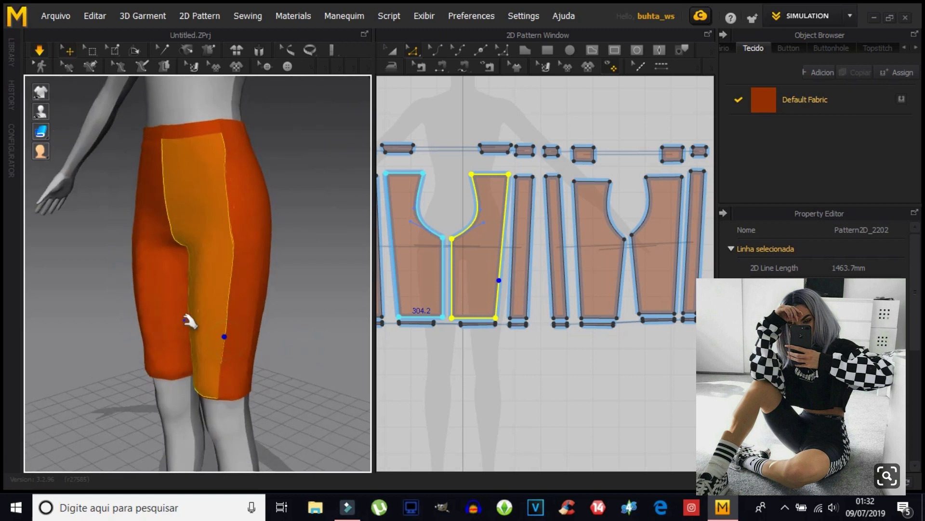
pyautogui.moveTo(195, 311); pyautogui.dragTo(134, 305)
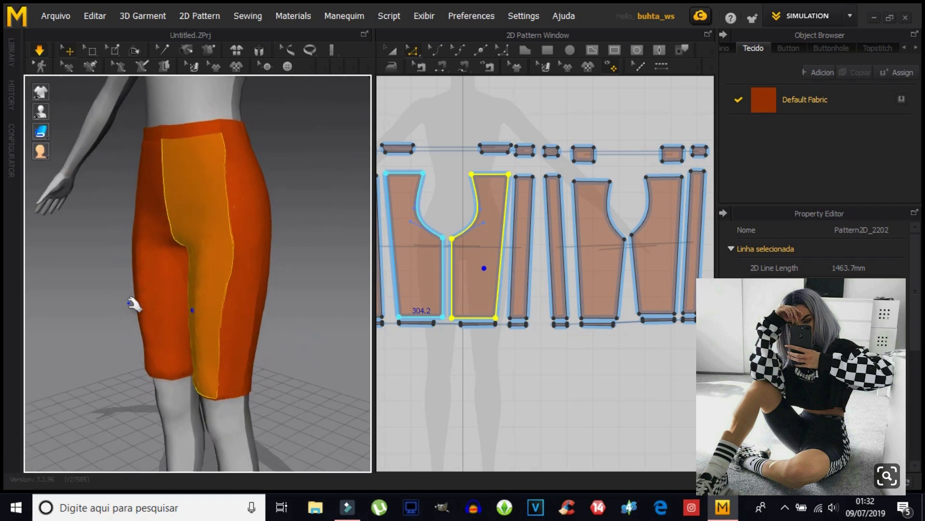
# Orbit around the shorts to inspect the fit from the rear, side and below.
pyautogui.moveTo(107, 338)
pyautogui.mouseDown(button='right')
pyautogui.moveTo(258, 357)
pyautogui.moveTo(294, 320)
pyautogui.mouseUp(button='right')
pyautogui.click(294, 320)
pyautogui.moveTo(194, 386); pyautogui.dragTo(144, 260, button='right')
pyautogui.click(136, 226)
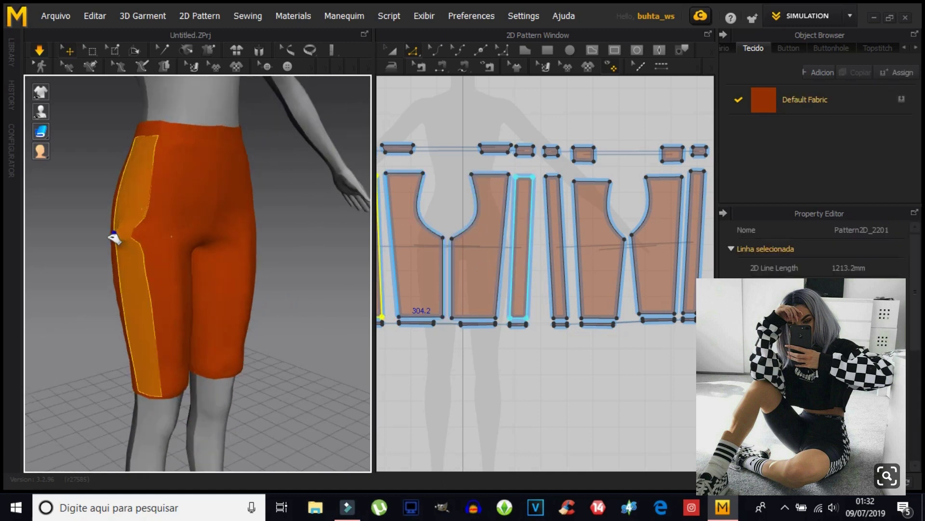
pyautogui.click(91, 335)
pyautogui.moveTo(277, 320)
pyautogui.mouseDown(button='right')
pyautogui.moveTo(83, 283)
pyautogui.moveTo(180, 303)
pyautogui.moveTo(172, 317)
pyautogui.moveTo(113, 306)
pyautogui.moveTo(169, 295)
pyautogui.moveTo(131, 299)
pyautogui.mouseUp(button='right')
pyautogui.moveTo(181, 287)
pyautogui.mouseDown(button='right')
pyautogui.moveTo(181, 304)
pyautogui.moveTo(145, 291)
pyautogui.moveTo(139, 270)
pyautogui.moveTo(155, 262)
pyautogui.mouseUp(button='right')
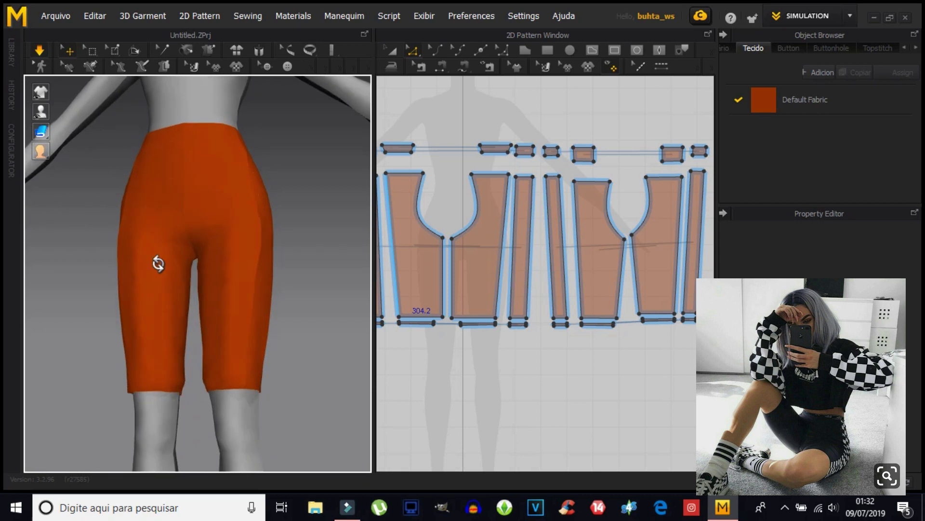
pyautogui.moveTo(197, 380)
pyautogui.mouseDown(button='right')
pyautogui.moveTo(188, 305)
pyautogui.moveTo(196, 244)
pyautogui.moveTo(206, 382)
pyautogui.moveTo(209, 368)
pyautogui.mouseUp(button='right')
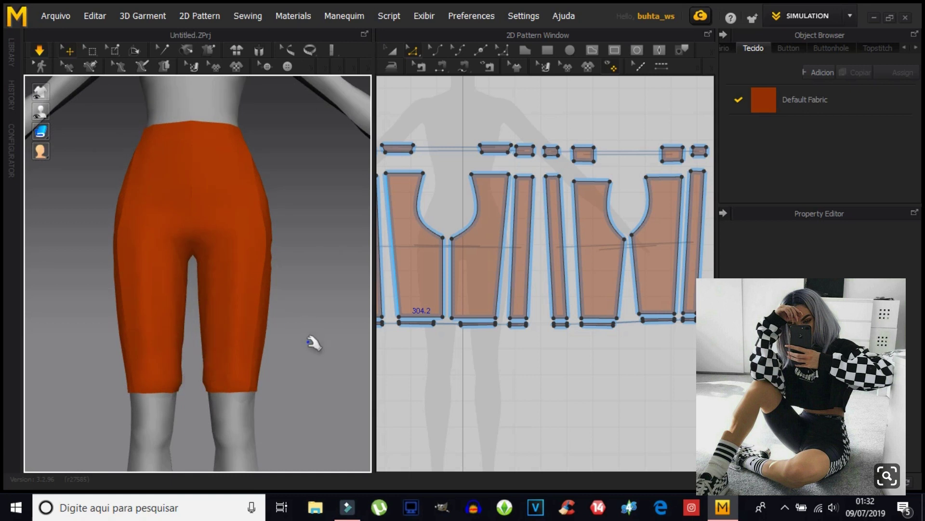
pyautogui.click(209, 380)
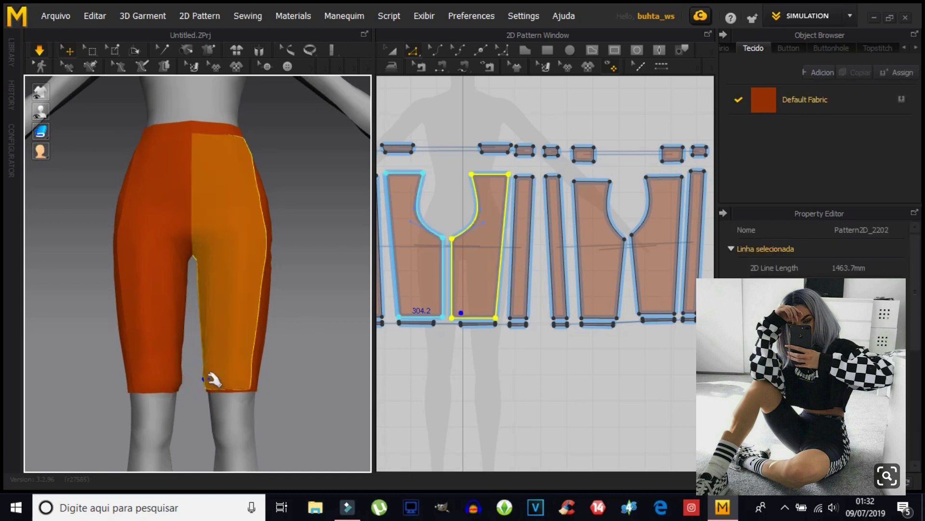
# Drag the side strip's bottom corner inward, narrowing its hem from 52.9 to about 47.7.
pyautogui.click(469, 362)
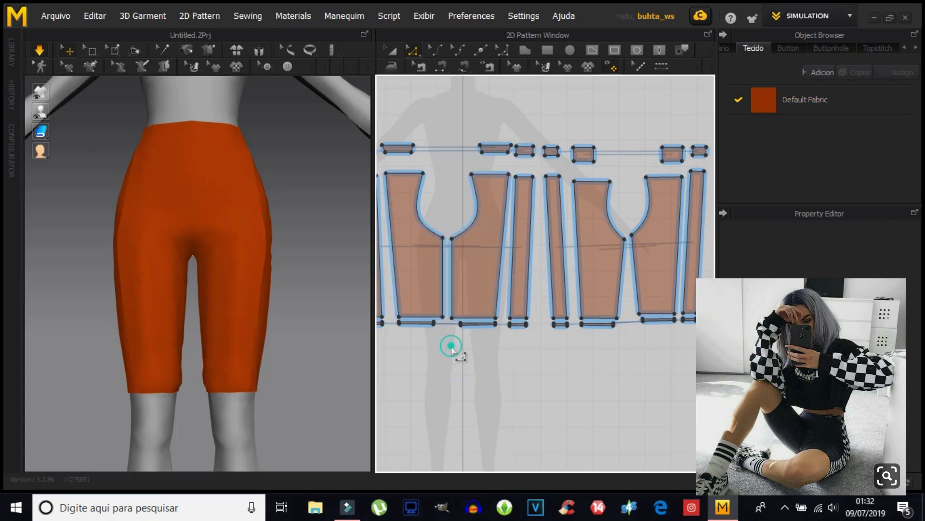
pyautogui.moveTo(485, 367); pyautogui.dragTo(506, 352, button='middle')
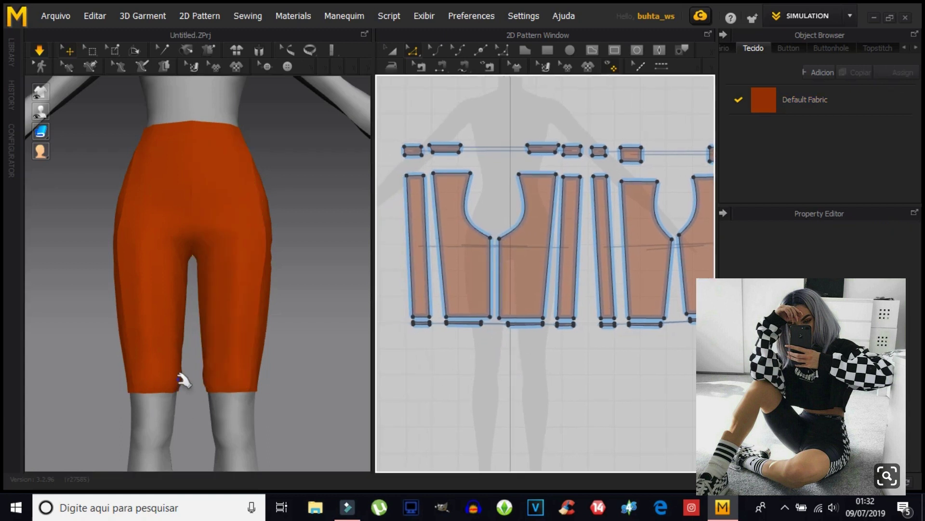
pyautogui.click(430, 318)
pyautogui.click(429, 318)
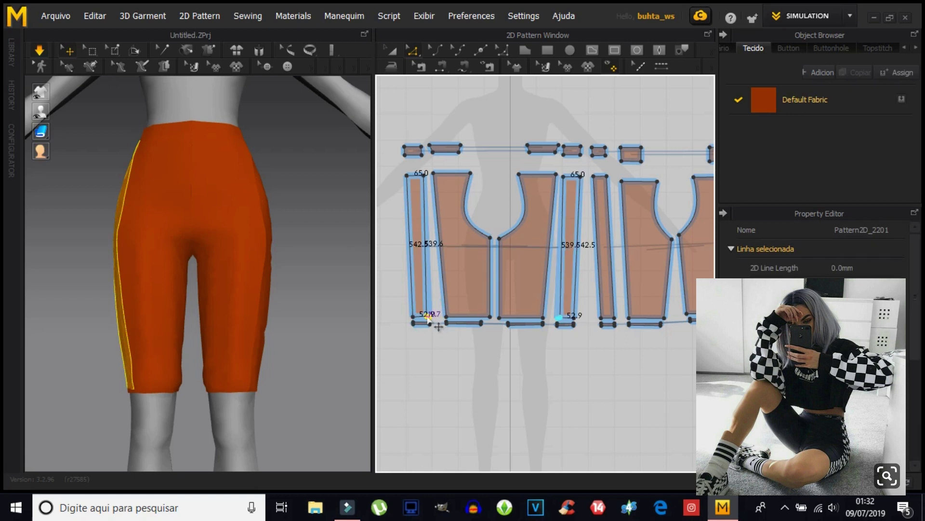
pyautogui.moveTo(428, 317); pyautogui.dragTo(427, 317)
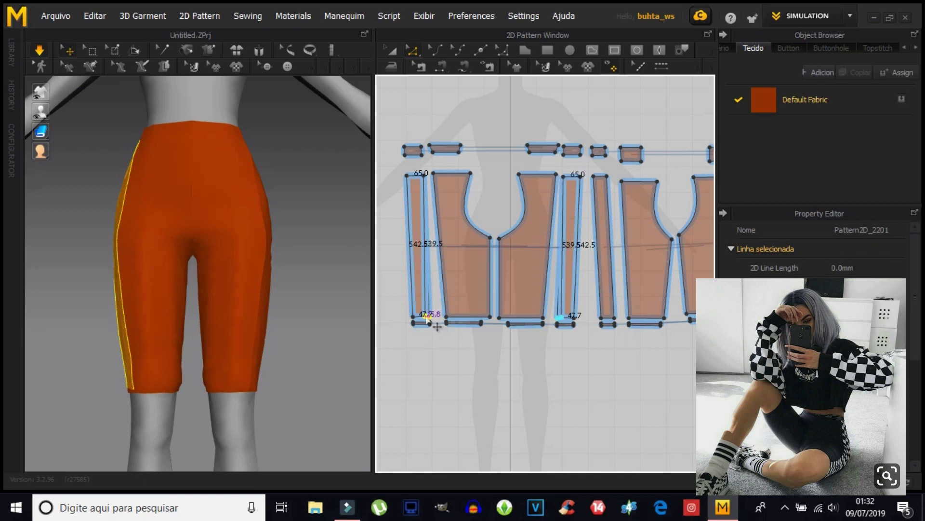
pyautogui.click(123, 290)
pyautogui.moveTo(123, 290)
pyautogui.mouseDown(button='right')
pyautogui.moveTo(244, 413)
pyautogui.moveTo(166, 359)
pyautogui.mouseUp(button='right')
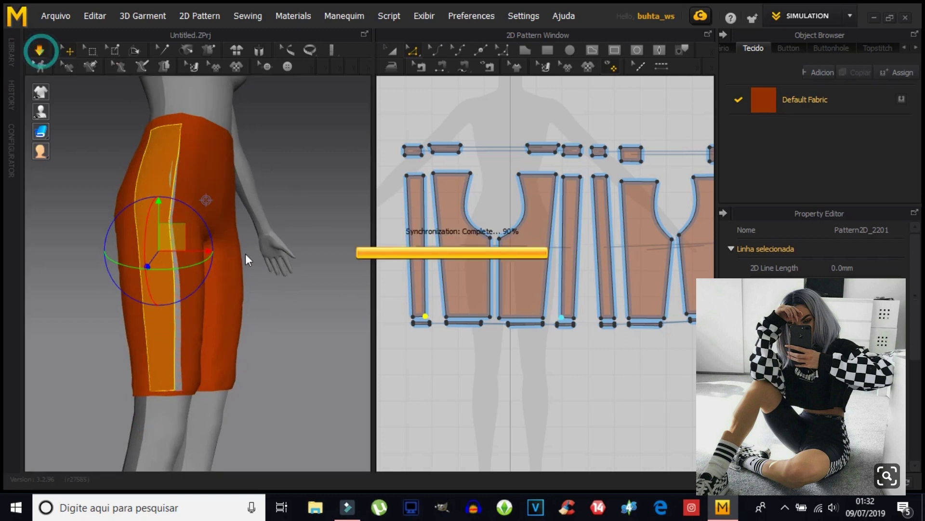
pyautogui.click(283, 372)
pyautogui.moveTo(294, 374)
pyautogui.mouseDown(button='right')
pyautogui.moveTo(161, 381)
pyautogui.moveTo(182, 378)
pyautogui.mouseUp(button='right')
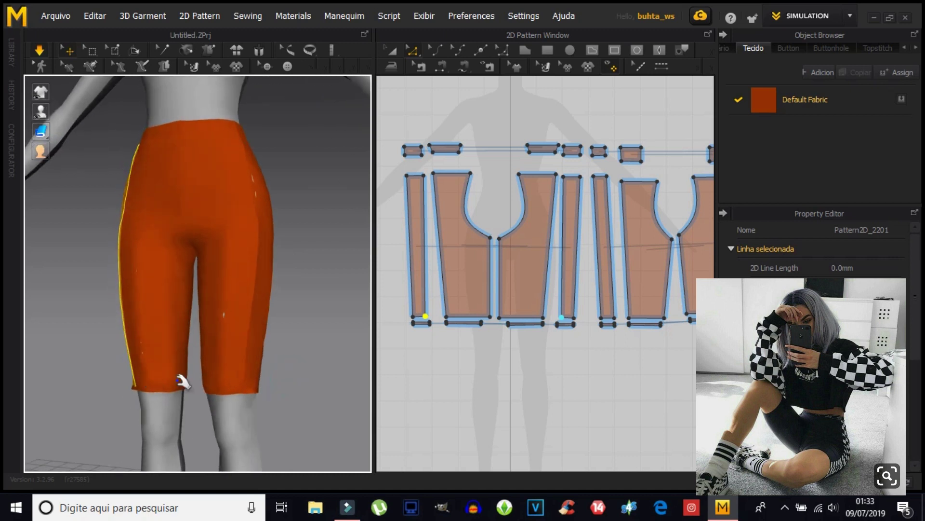
# Simulate the shorts, nudge the leg panel's inner bottom points, and pull the back panel outward.
pyautogui.click(446, 319)
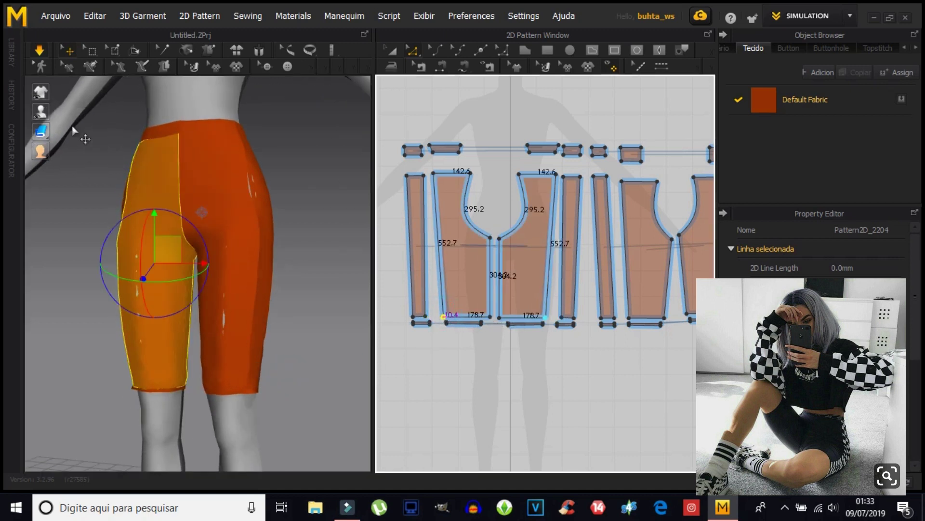
pyautogui.click(39, 49)
pyautogui.moveTo(176, 402)
pyautogui.mouseDown(button='right')
pyautogui.moveTo(253, 406)
pyautogui.moveTo(252, 423)
pyautogui.moveTo(113, 404)
pyautogui.moveTo(35, 281)
pyautogui.moveTo(107, 230)
pyautogui.moveTo(244, 330)
pyautogui.moveTo(244, 403)
pyautogui.mouseUp(button='right')
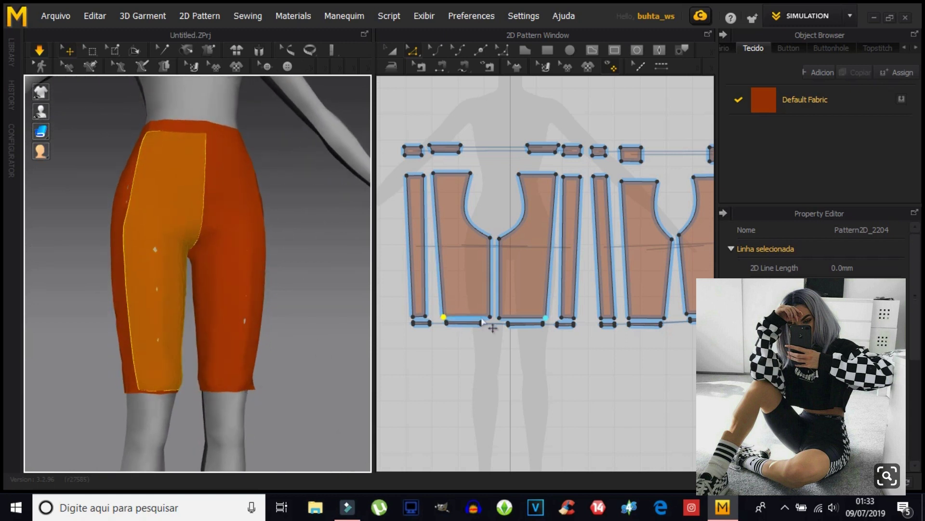
pyautogui.moveTo(491, 318); pyautogui.dragTo(487, 316)
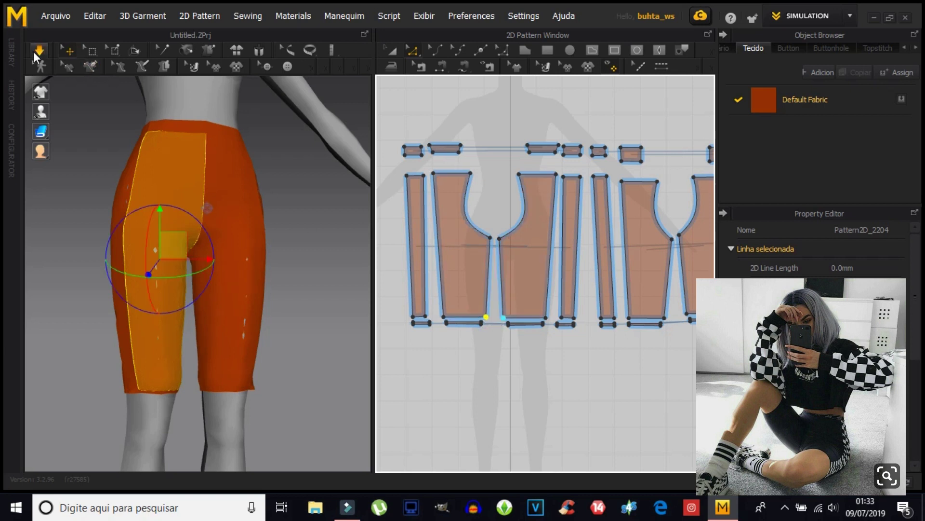
pyautogui.click(319, 339)
pyautogui.moveTo(304, 403)
pyautogui.mouseDown(button='right')
pyautogui.moveTo(291, 404)
pyautogui.moveTo(194, 265)
pyautogui.mouseUp(button='right')
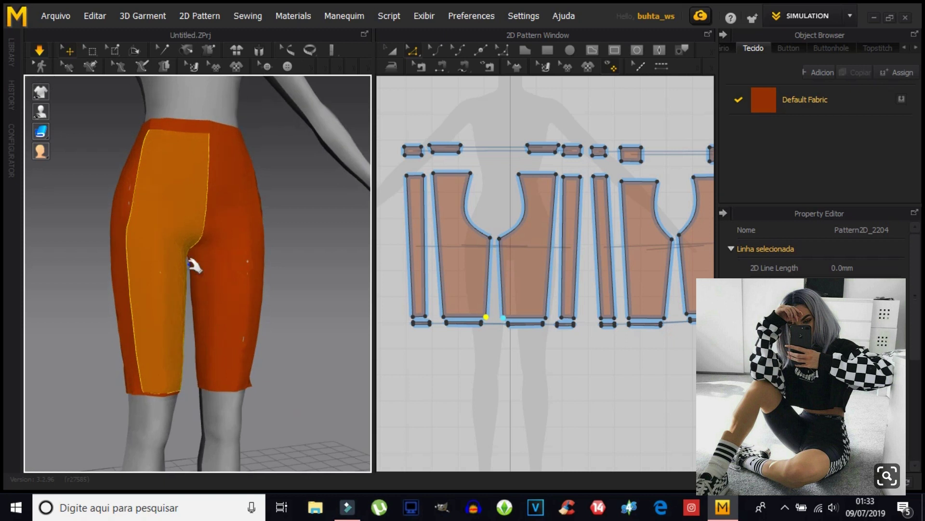
pyautogui.click(128, 198)
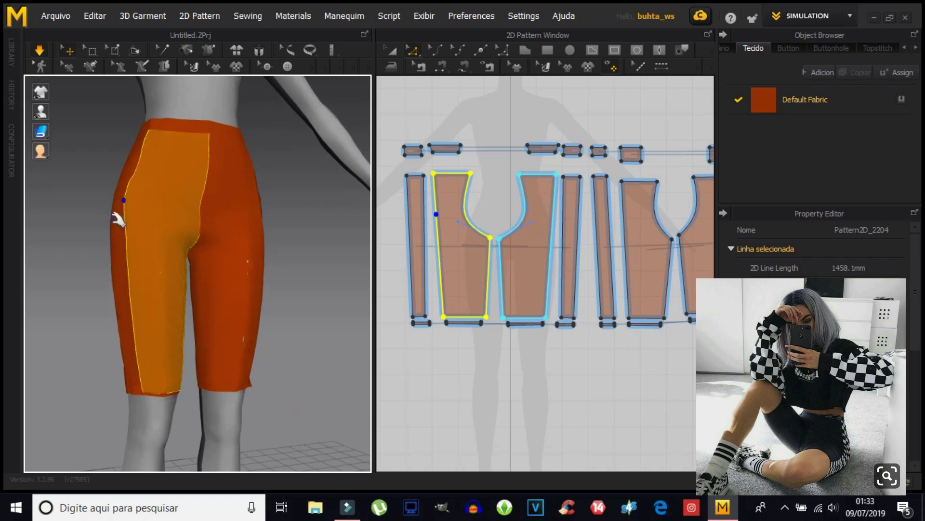
pyautogui.moveTo(198, 329); pyautogui.dragTo(258, 330, button='right')
pyautogui.moveTo(244, 265)
pyautogui.mouseDown()
pyautogui.moveTo(296, 285)
pyautogui.moveTo(285, 344)
pyautogui.mouseUp()
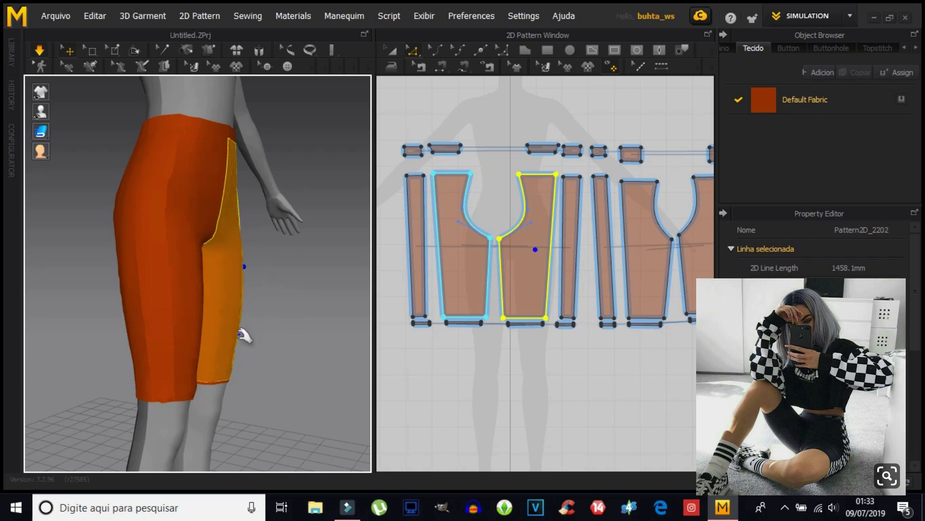
# Check the shorts from the back and front-side, tugging the back leg panel to settle it.
pyautogui.moveTo(292, 334); pyautogui.dragTo(196, 326, button='right')
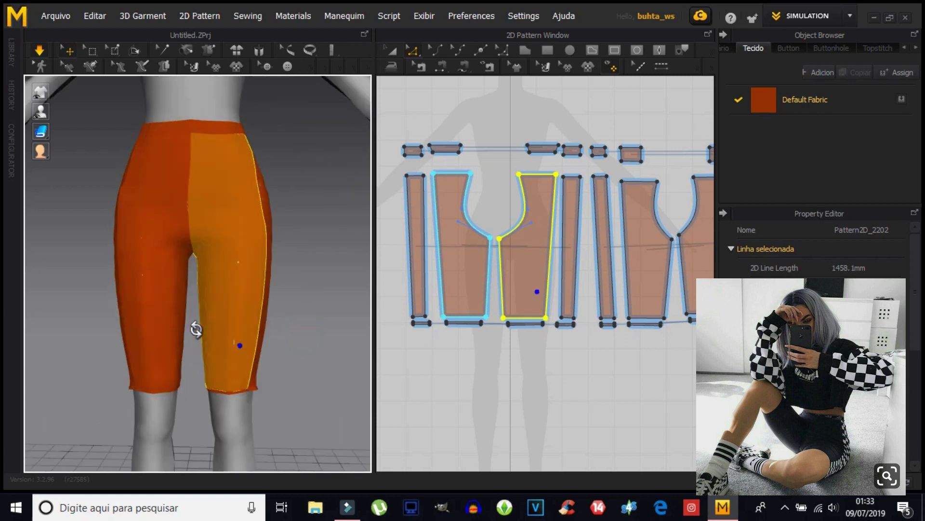
pyautogui.click(126, 293)
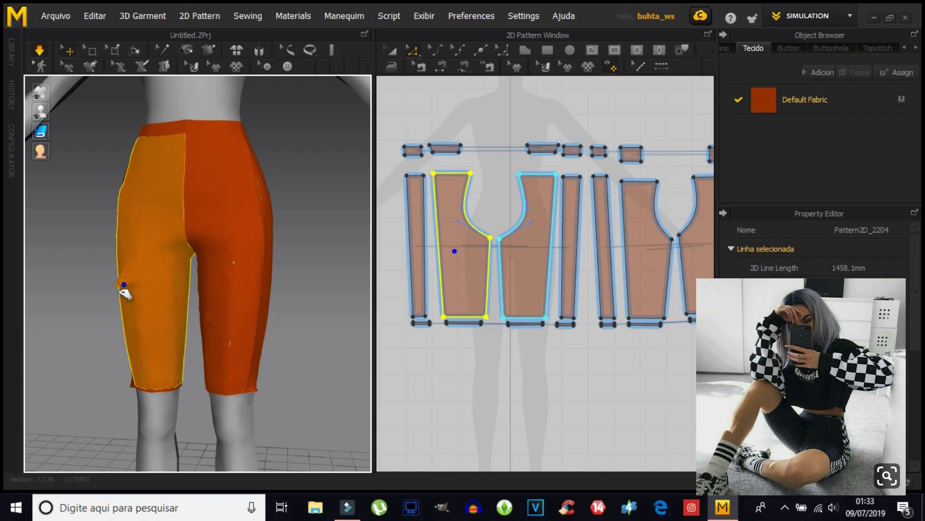
pyautogui.click(92, 300)
pyautogui.moveTo(97, 304)
pyautogui.mouseDown(button='right')
pyautogui.moveTo(214, 332)
pyautogui.moveTo(237, 288)
pyautogui.mouseUp(button='right')
pyautogui.click(211, 256)
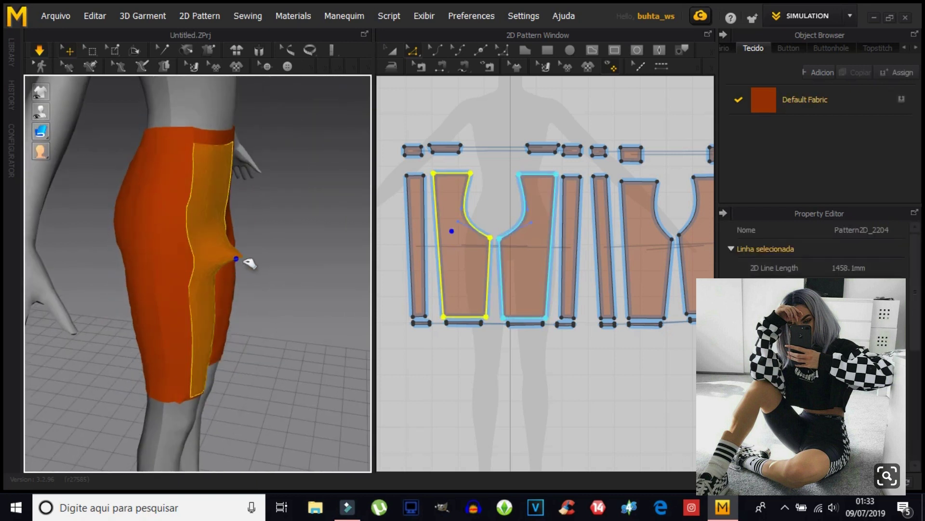
pyautogui.click(292, 262)
pyautogui.moveTo(292, 262)
pyautogui.mouseDown(button='right')
pyautogui.moveTo(221, 284)
pyautogui.moveTo(242, 279)
pyautogui.mouseUp(button='right')
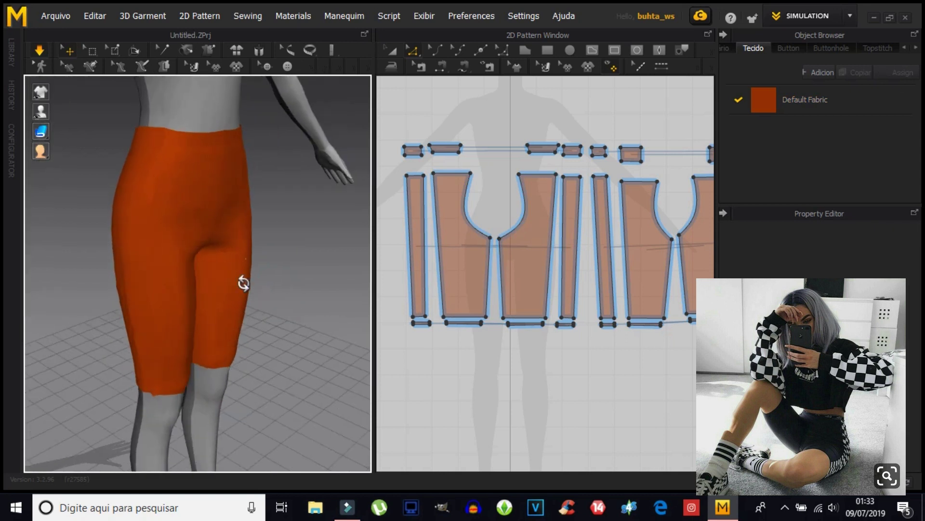
pyautogui.click(263, 258)
pyautogui.moveTo(261, 255); pyautogui.dragTo(275, 256)
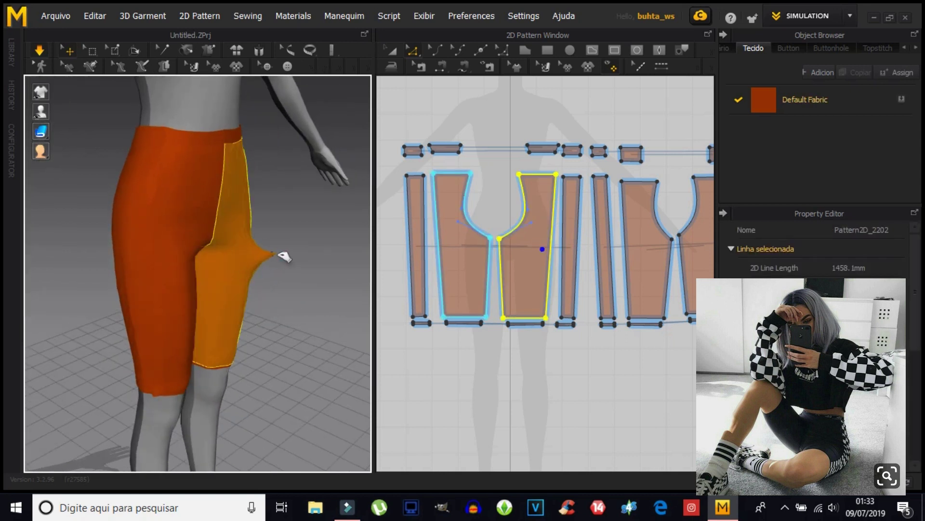
# Pull the fabric near the side seam and thigh until the shorts settle.
pyautogui.moveTo(306, 306)
pyautogui.mouseDown(button='right')
pyautogui.moveTo(208, 300)
pyautogui.moveTo(176, 269)
pyautogui.moveTo(252, 206)
pyautogui.mouseUp(button='right')
pyautogui.moveTo(254, 194); pyautogui.dragTo(291, 207)
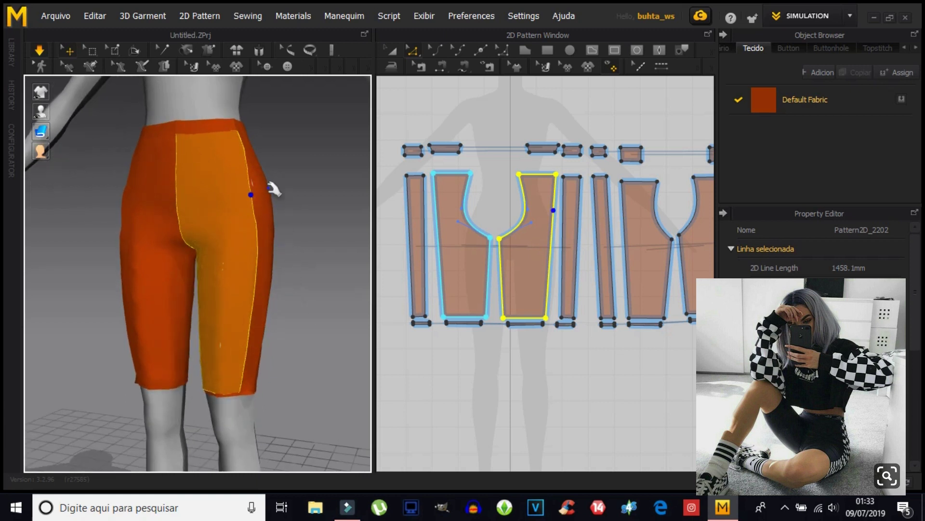
pyautogui.click(262, 182)
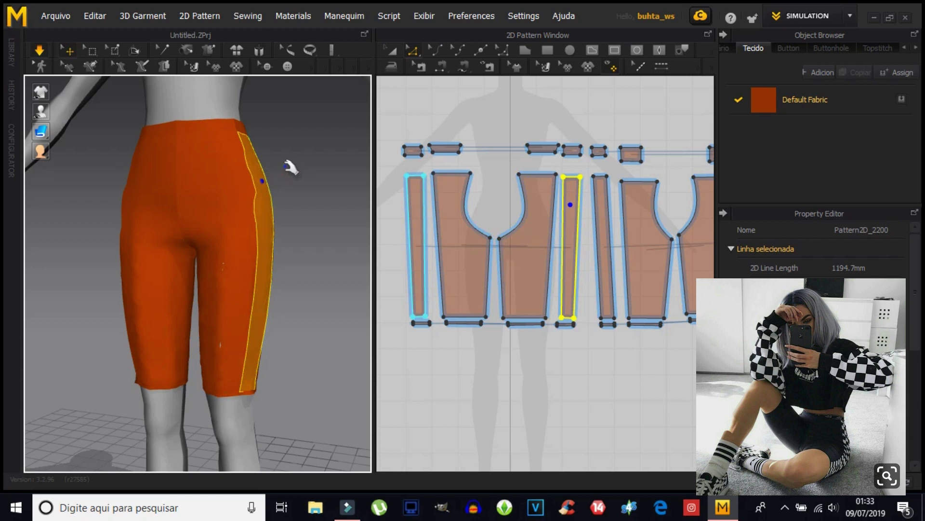
pyautogui.click(244, 314)
pyautogui.moveTo(256, 258)
pyautogui.mouseDown()
pyautogui.moveTo(265, 364)
pyautogui.moveTo(256, 381)
pyautogui.mouseUp()
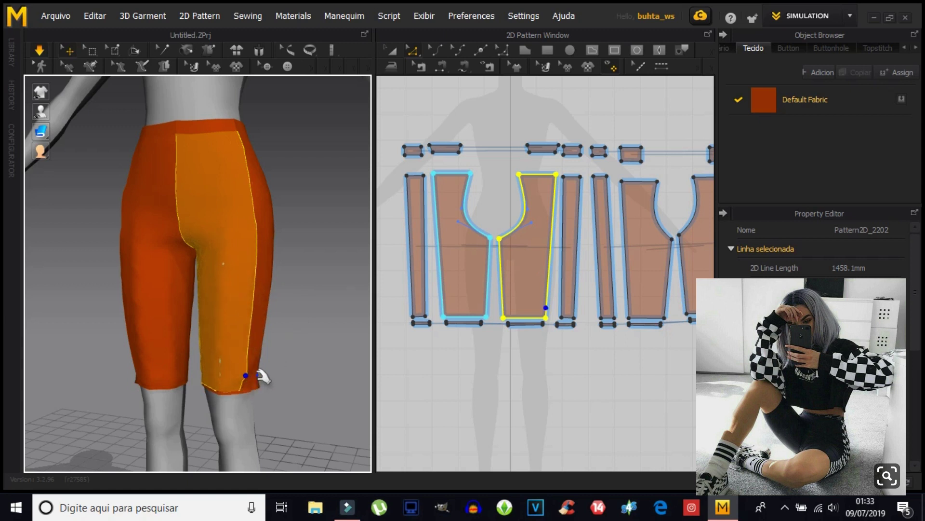
pyautogui.moveTo(304, 358)
pyautogui.mouseDown(button='right')
pyautogui.moveTo(264, 386)
pyautogui.moveTo(336, 372)
pyautogui.moveTo(312, 369)
pyautogui.mouseUp(button='right')
pyautogui.click(192, 276)
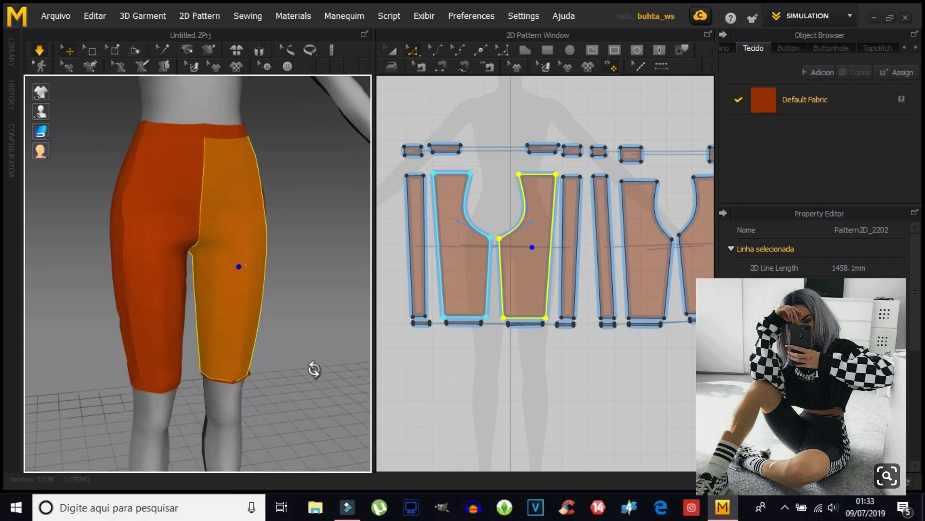
pyautogui.click(496, 289)
# Check the front crotch curves, then run the simulation and tug the leg panels to test the fit.
pyautogui.click(471, 218)
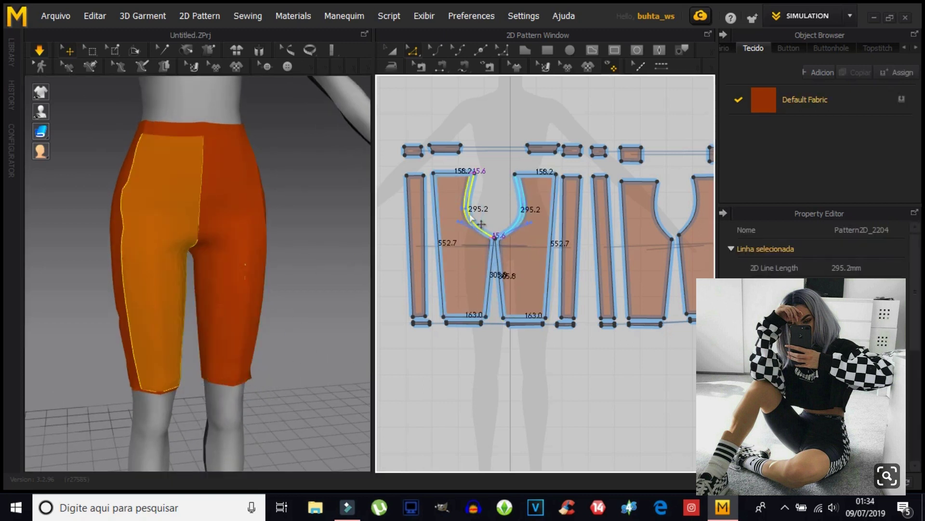
pyautogui.click(205, 158)
pyautogui.click(40, 50)
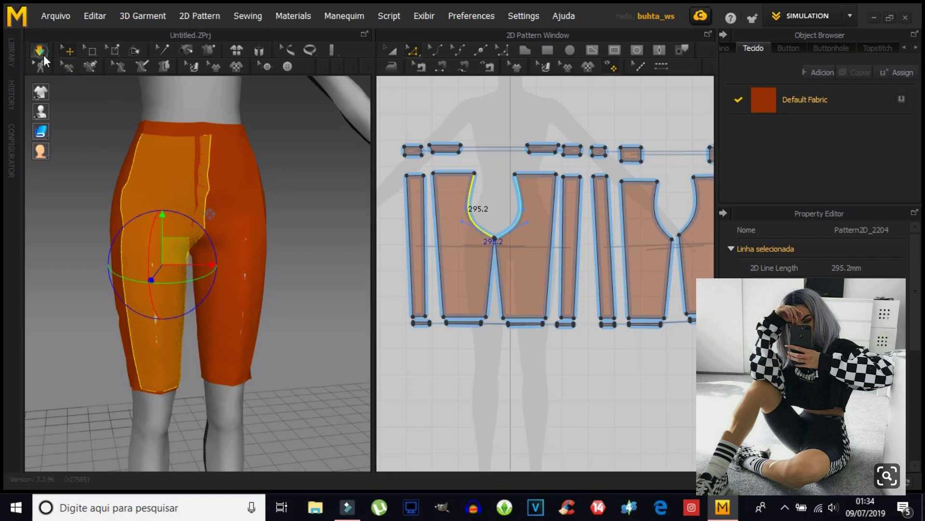
pyautogui.click(217, 194)
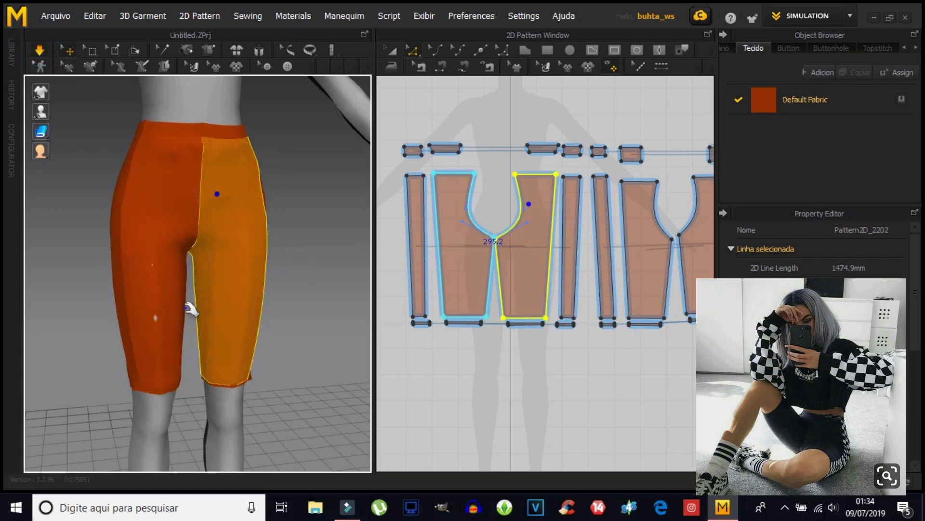
pyautogui.moveTo(175, 335); pyautogui.dragTo(262, 371, button='right')
pyautogui.moveTo(205, 325)
pyautogui.mouseDown()
pyautogui.moveTo(250, 339)
pyautogui.moveTo(244, 306)
pyautogui.moveTo(224, 294)
pyautogui.mouseUp()
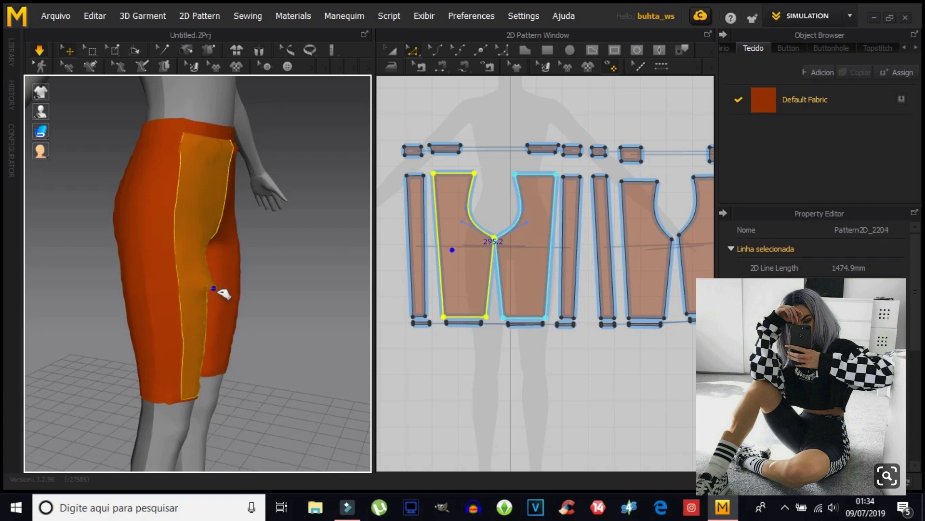
pyautogui.click(208, 269)
pyautogui.moveTo(303, 271); pyautogui.dragTo(227, 262, button='right')
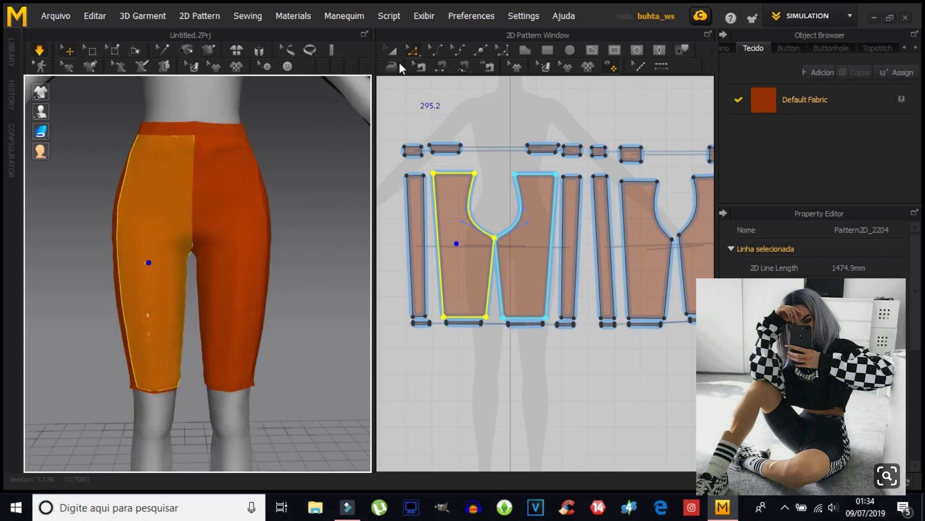
pyautogui.click(392, 50)
# Move the side stripe and the front leg piece left in the 2D pattern window.
pyautogui.click(409, 284)
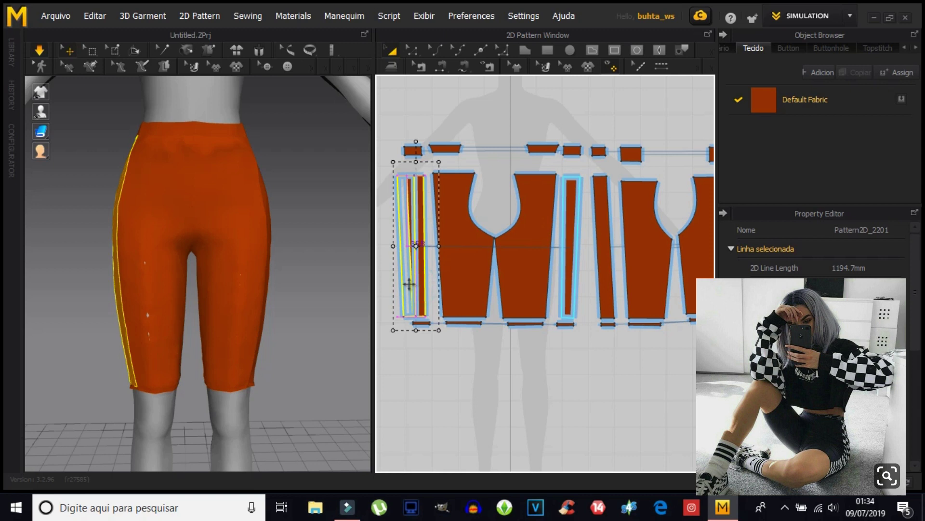
pyautogui.moveTo(404, 282); pyautogui.dragTo(390, 282)
pyautogui.moveTo(451, 273); pyautogui.dragTo(434, 279)
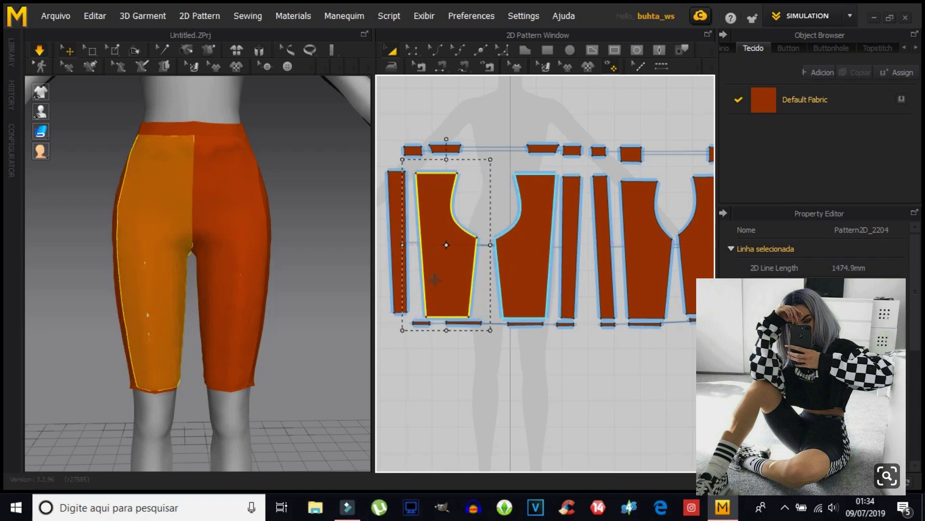
pyautogui.click(477, 379)
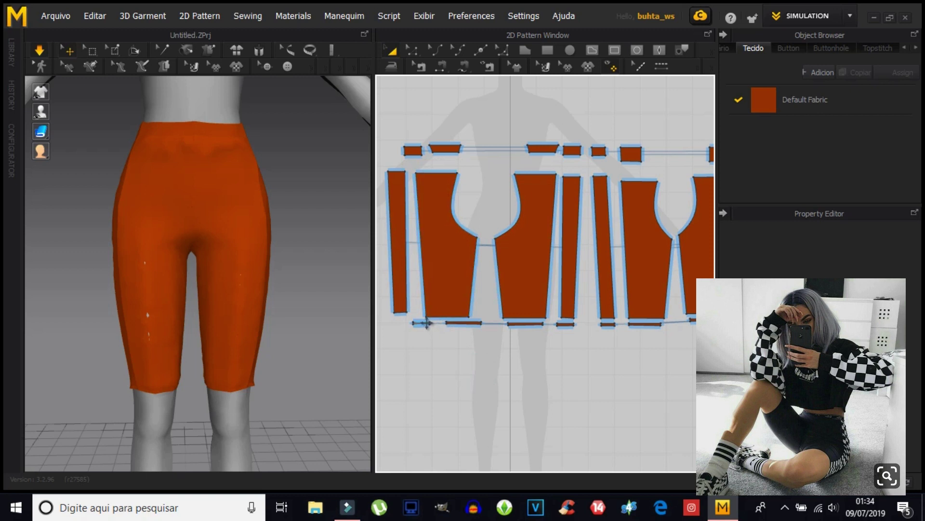
# Select and slightly reposition the hem strips below the legs, then clear the selection.
pyautogui.click(426, 323)
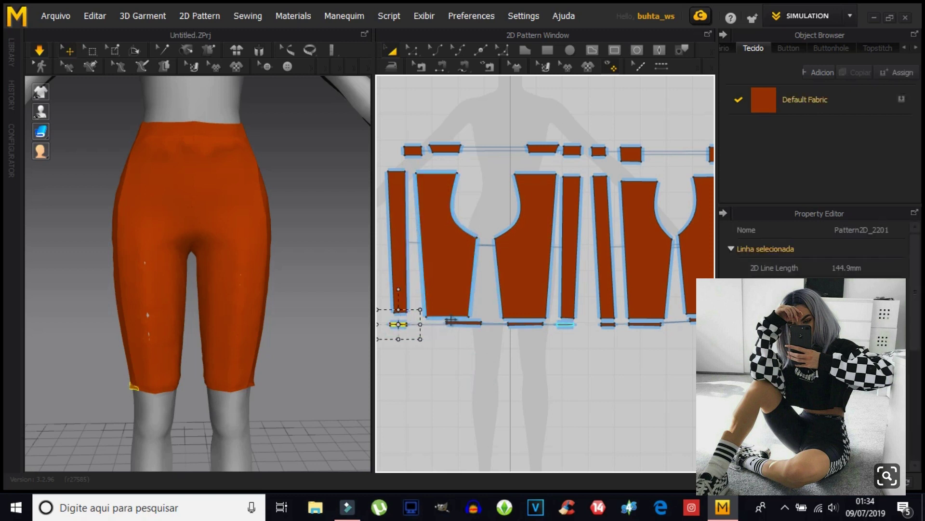
pyautogui.click(441, 327)
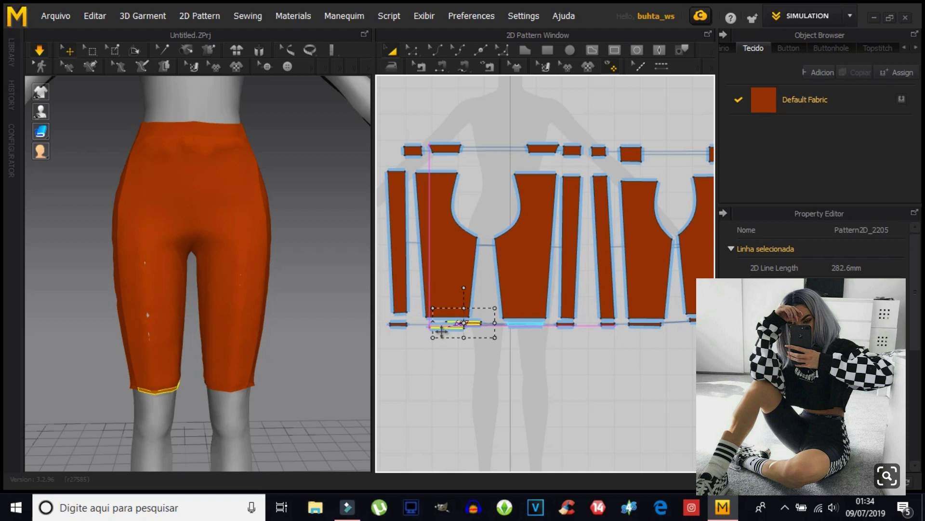
pyautogui.moveTo(441, 330); pyautogui.dragTo(436, 327)
pyautogui.click(519, 324)
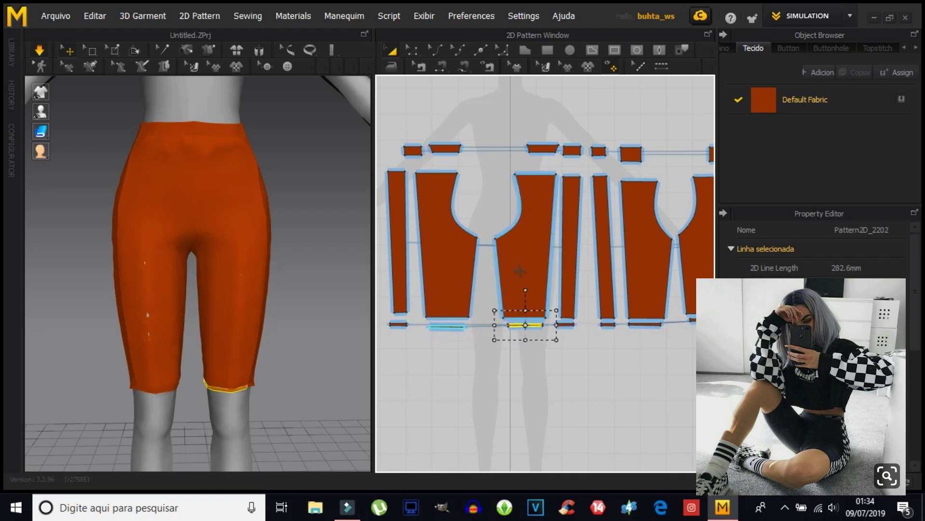
pyautogui.click(493, 102)
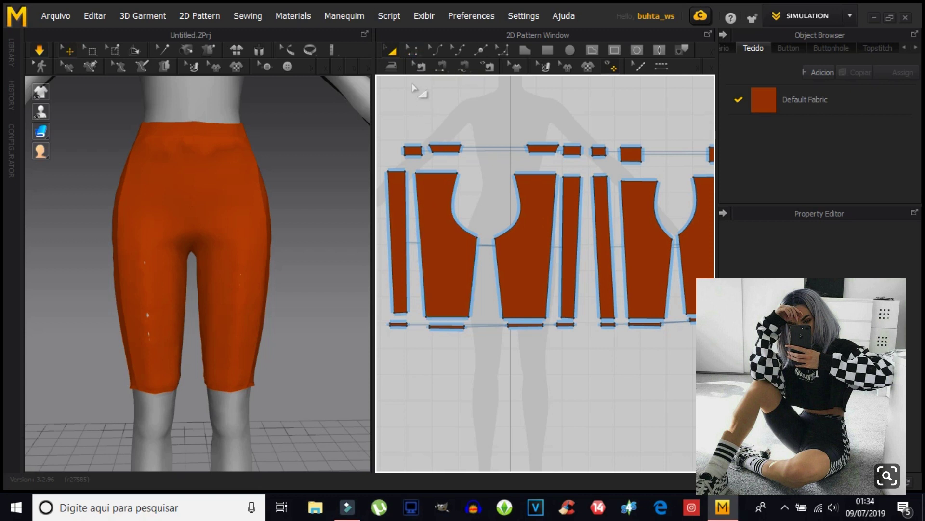
pyautogui.click(412, 50)
pyautogui.click(482, 184)
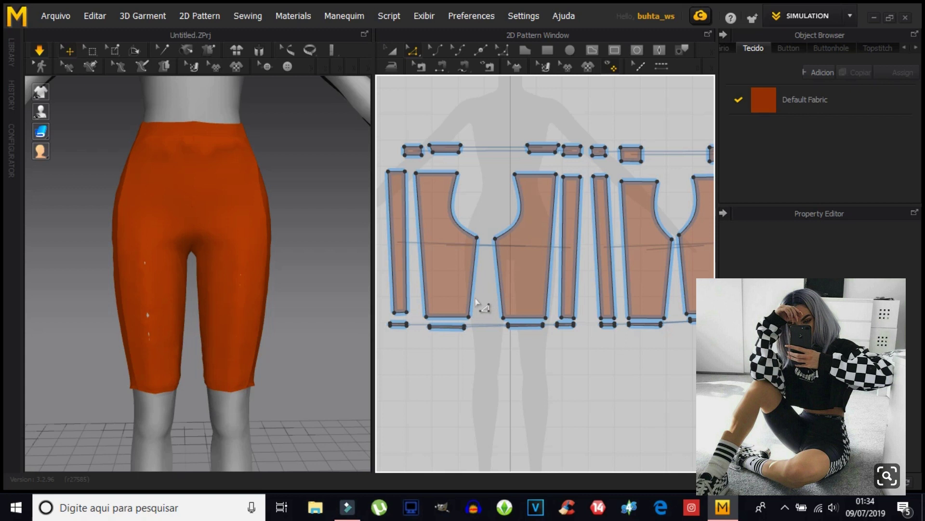
# Select a side stripe's long edge and tug a pants panel in 3D to test drape.
pyautogui.click(562, 285)
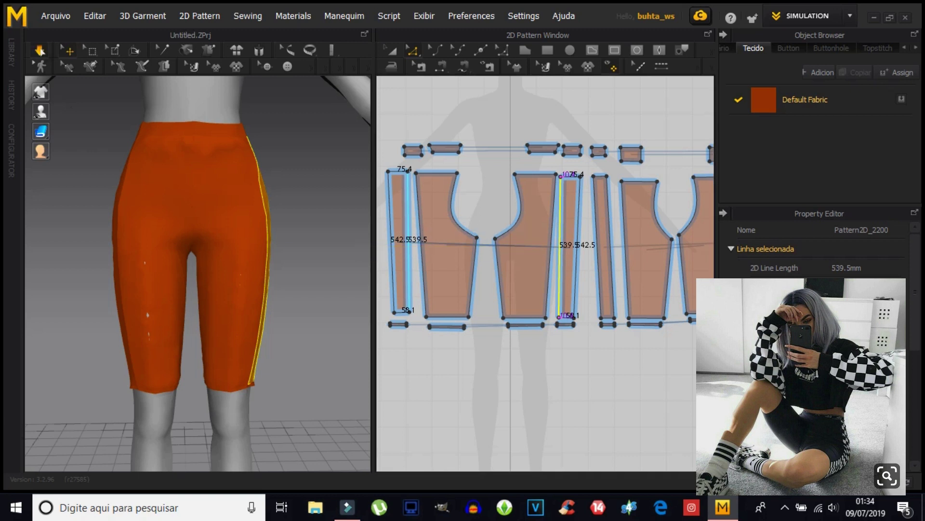
pyautogui.moveTo(147, 275)
pyautogui.mouseDown(button='right')
pyautogui.moveTo(231, 347)
pyautogui.moveTo(270, 358)
pyautogui.moveTo(193, 318)
pyautogui.mouseUp(button='right')
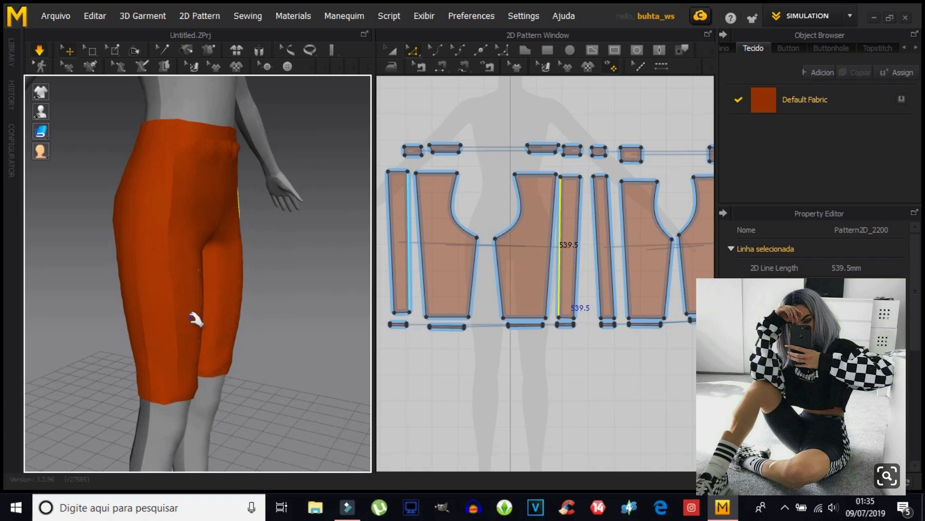
pyautogui.moveTo(200, 305); pyautogui.dragTo(269, 305)
pyautogui.moveTo(269, 372)
pyautogui.mouseDown(button='right')
pyautogui.moveTo(91, 378)
pyautogui.moveTo(166, 393)
pyautogui.moveTo(254, 291)
pyautogui.mouseUp(button='right')
pyautogui.click(91, 378)
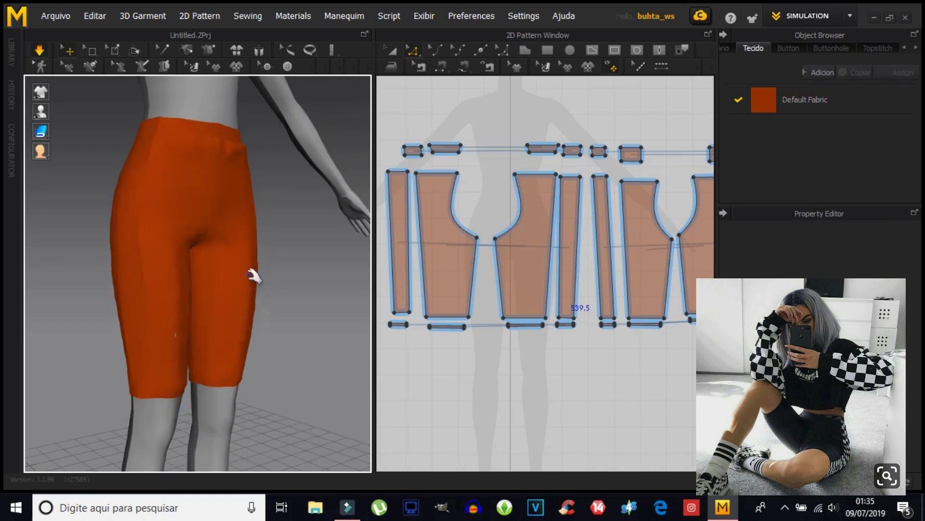
# Orbit around the shorts, selecting and tugging the front and back leg panels.
pyautogui.click(254, 277)
pyautogui.moveTo(279, 375); pyautogui.dragTo(195, 376, button='right')
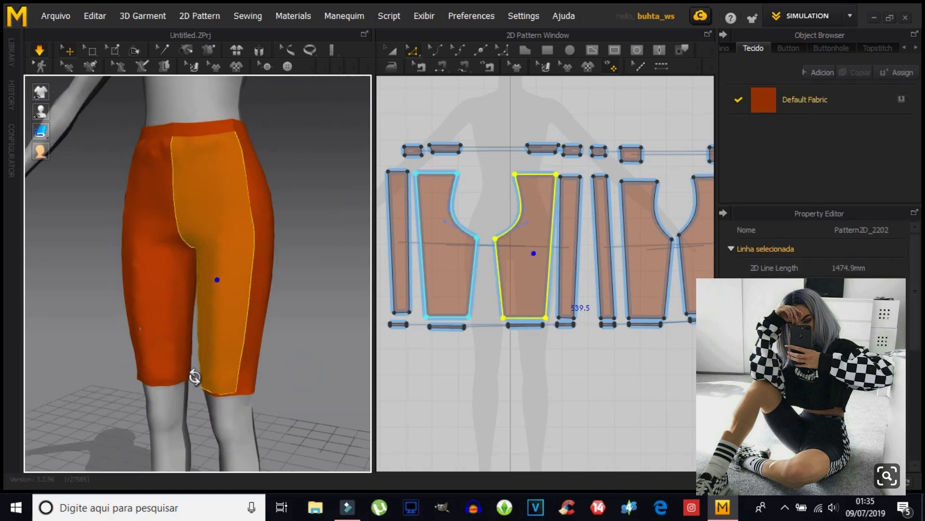
pyautogui.click(202, 396)
pyautogui.moveTo(289, 372); pyautogui.dragTo(202, 338, button='right')
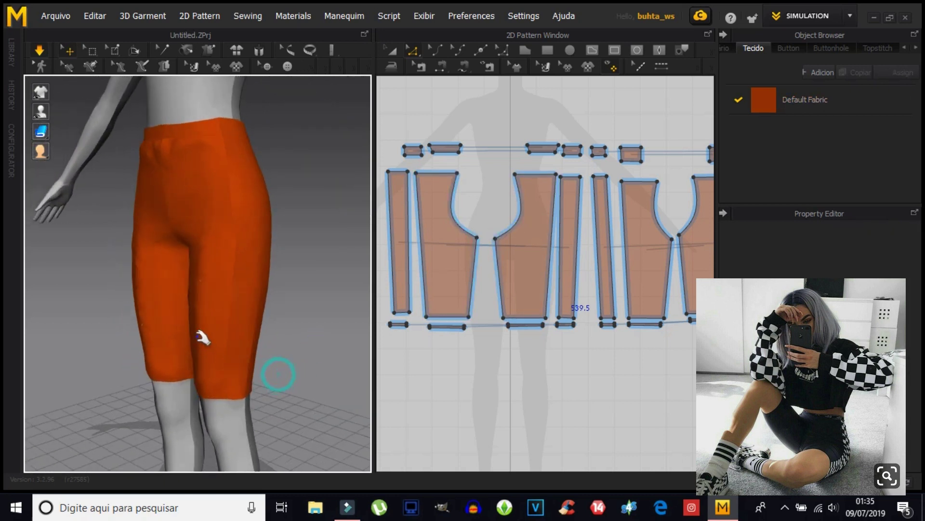
pyautogui.click(201, 285)
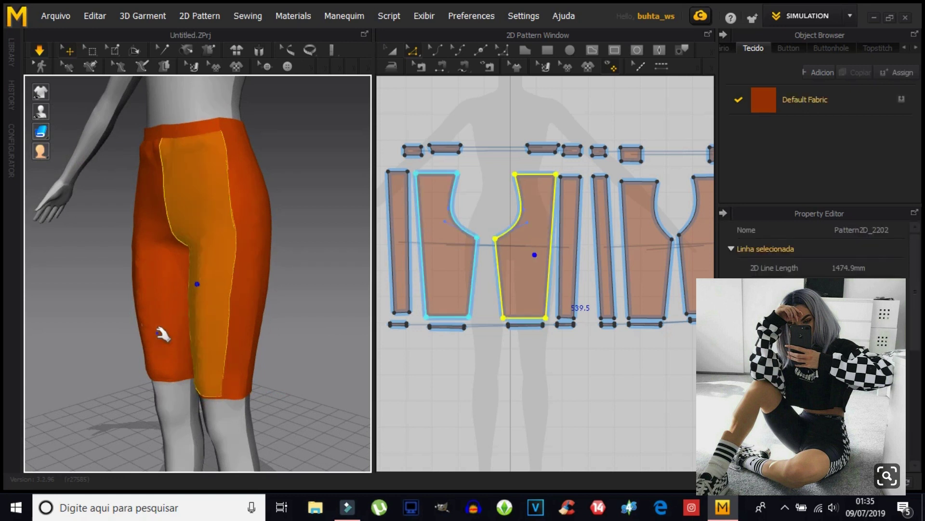
pyautogui.click(111, 360)
pyautogui.moveTo(111, 361); pyautogui.dragTo(213, 391, button='right')
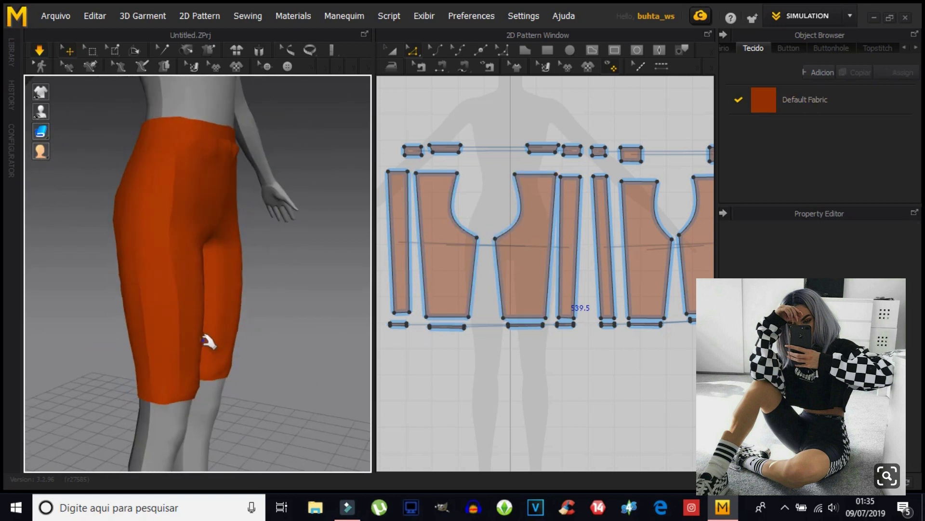
pyautogui.click(202, 340)
pyautogui.moveTo(220, 341); pyautogui.dragTo(231, 343)
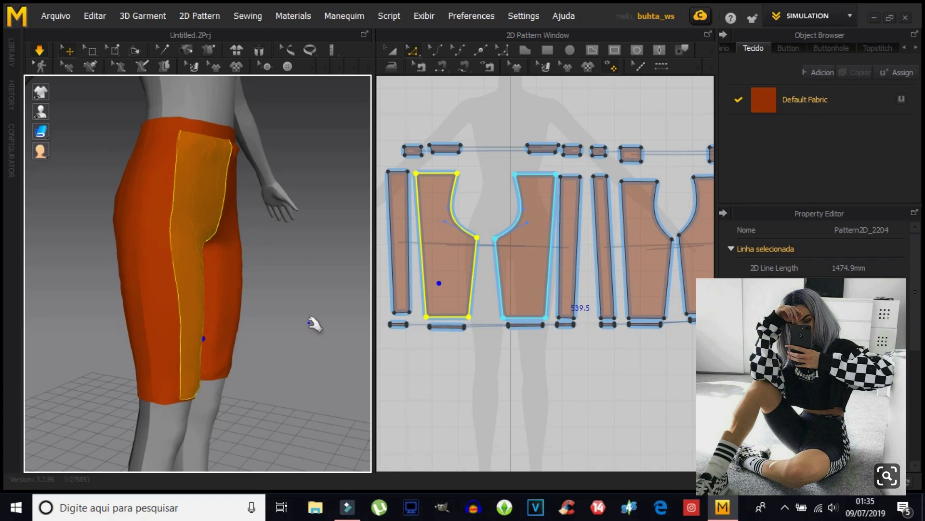
pyautogui.click(321, 307)
pyautogui.moveTo(321, 307); pyautogui.dragTo(224, 306, button='right')
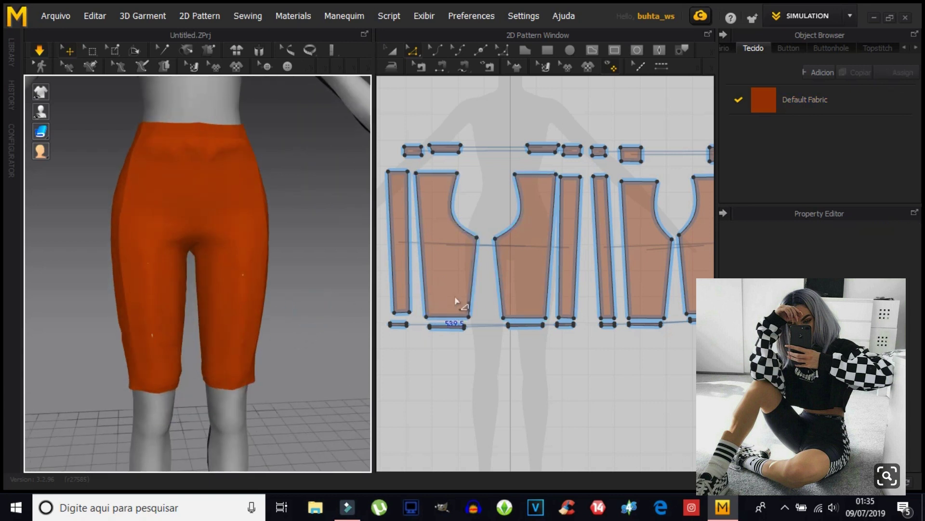
# Check the other stripe's long edge, resync the simulation and pull the garment to test fit.
pyautogui.click(576, 302)
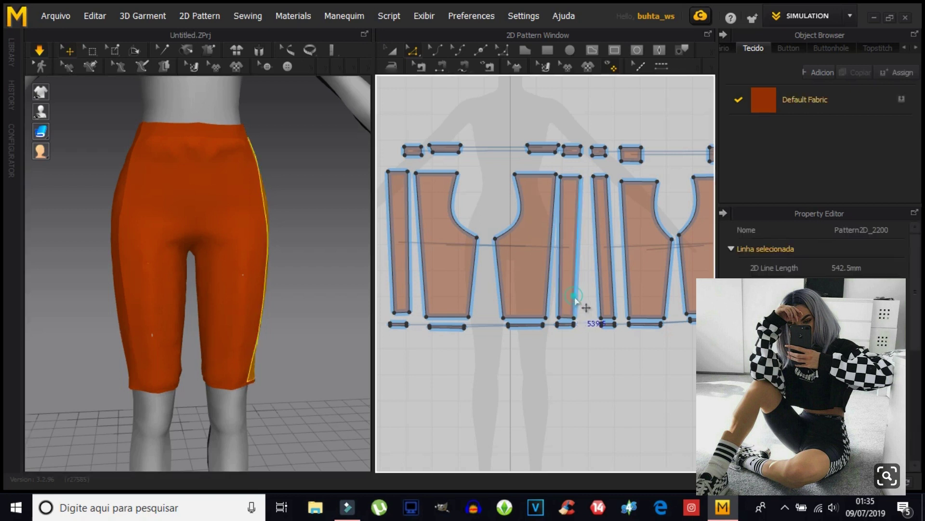
pyautogui.moveTo(576, 303); pyautogui.dragTo(577, 304)
pyautogui.click(40, 51)
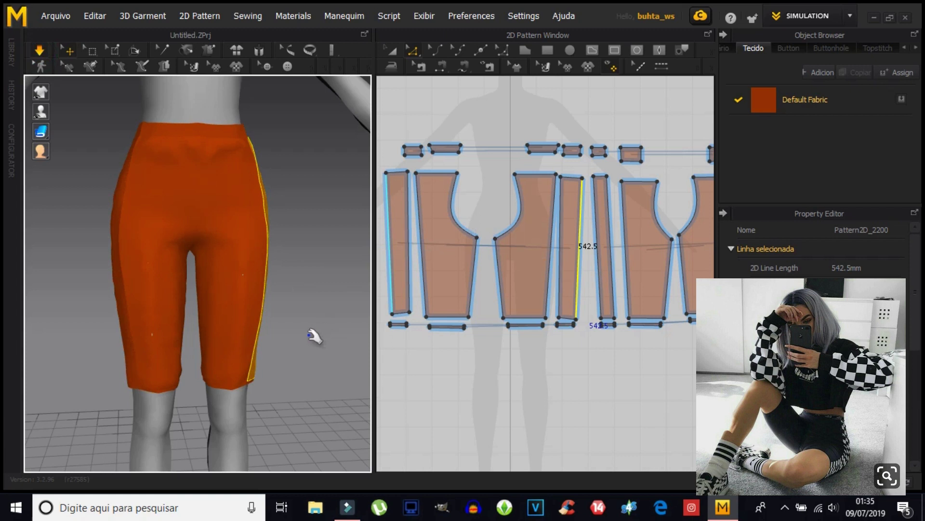
pyautogui.moveTo(232, 347)
pyautogui.mouseDown(button='right')
pyautogui.moveTo(300, 363)
pyautogui.moveTo(275, 289)
pyautogui.mouseUp(button='right')
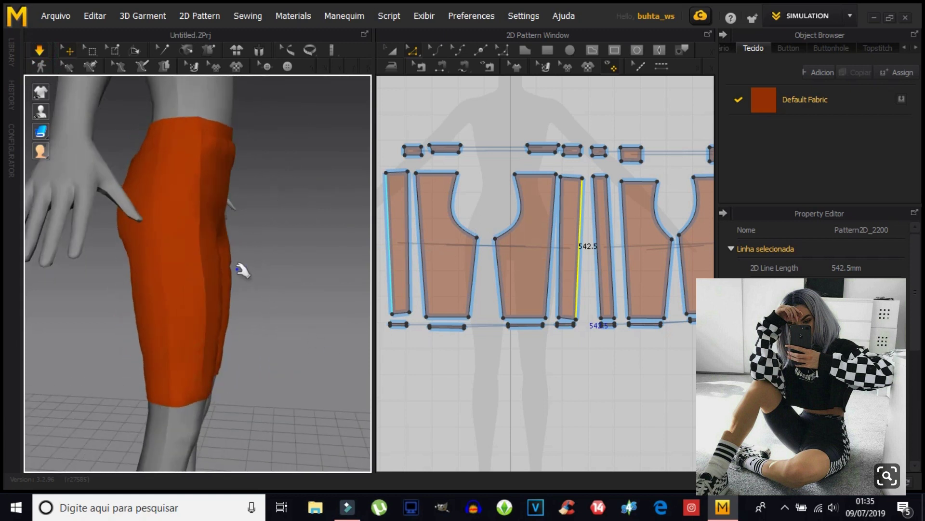
pyautogui.moveTo(233, 267); pyautogui.dragTo(265, 275)
pyautogui.moveTo(264, 275)
pyautogui.mouseDown(button='right')
pyautogui.moveTo(204, 328)
pyautogui.moveTo(136, 313)
pyautogui.mouseUp(button='right')
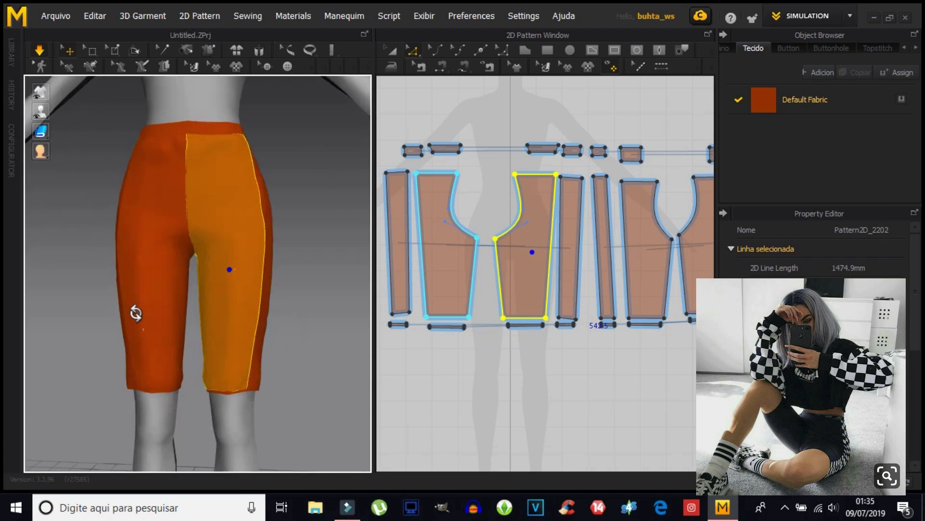
pyautogui.click(106, 320)
# Orbit to a straight front view and select the leftmost piece's bottom edge.
pyautogui.moveTo(314, 322)
pyautogui.mouseDown(button='right')
pyautogui.moveTo(263, 256)
pyautogui.moveTo(165, 279)
pyautogui.moveTo(184, 312)
pyautogui.moveTo(303, 355)
pyautogui.moveTo(248, 383)
pyautogui.moveTo(244, 363)
pyautogui.mouseUp(button='right')
pyautogui.click(207, 342)
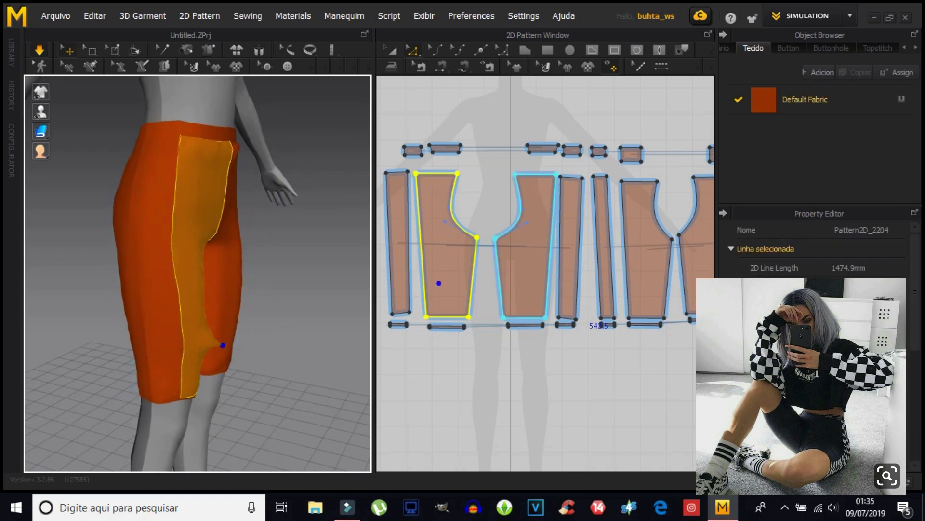
pyautogui.click(310, 285)
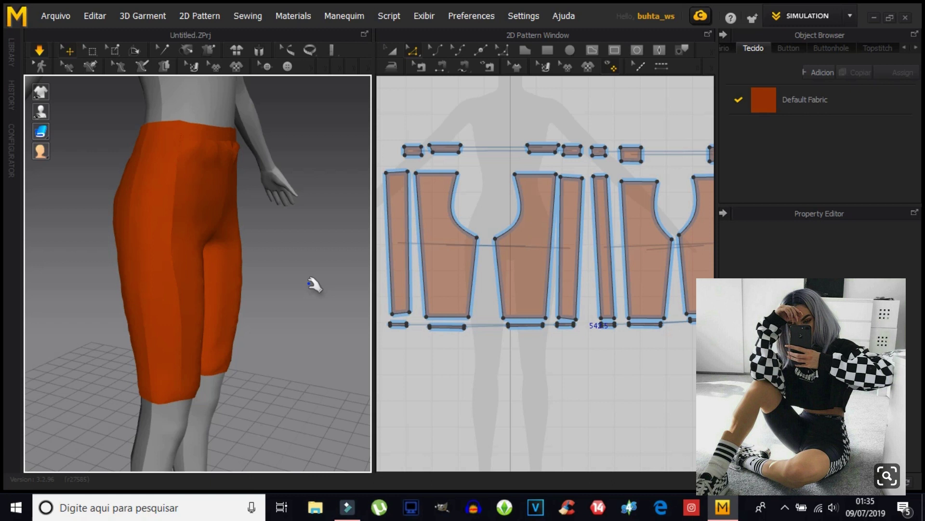
pyautogui.moveTo(303, 374)
pyautogui.mouseDown(button='right')
pyautogui.moveTo(192, 310)
pyautogui.moveTo(180, 340)
pyautogui.mouseUp(button='right')
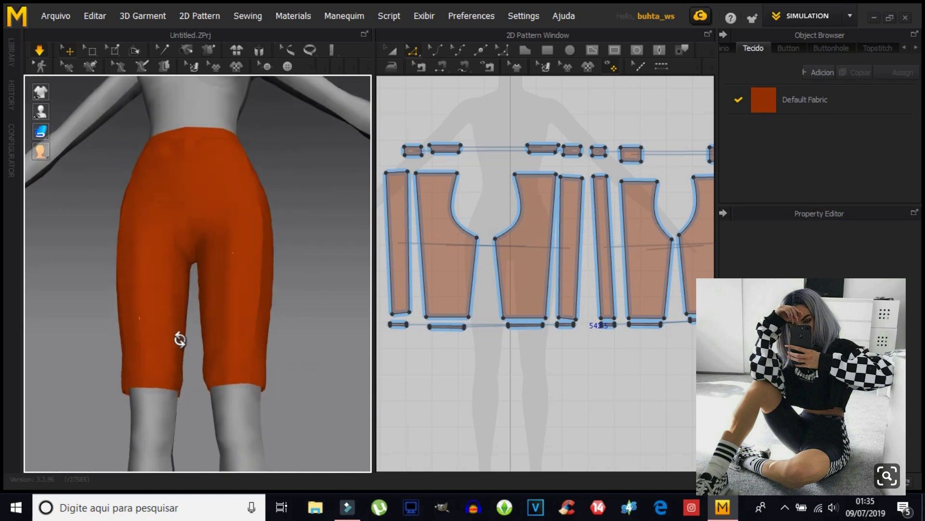
pyautogui.scroll(2, 191, 355)
pyautogui.scroll(-3, 192, 354)
pyautogui.scroll(-2, 191, 353)
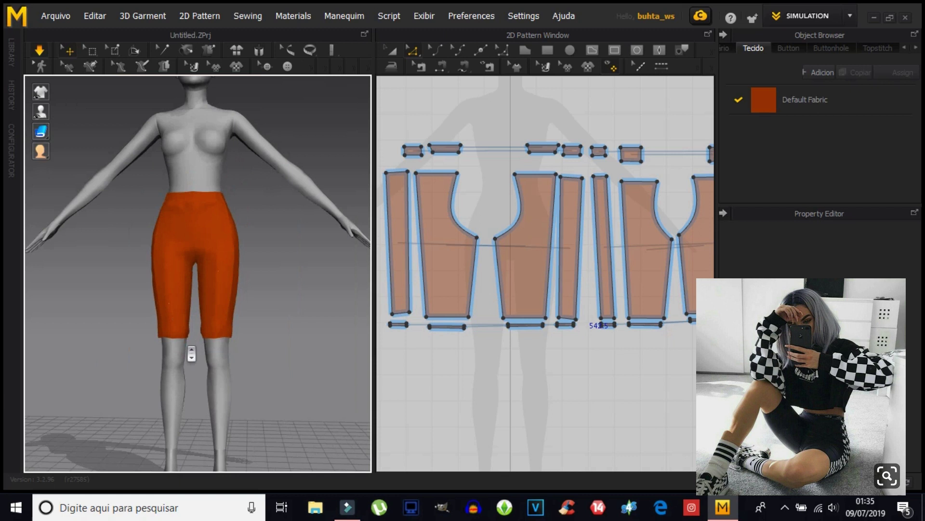
pyautogui.scroll(-2, 192, 354)
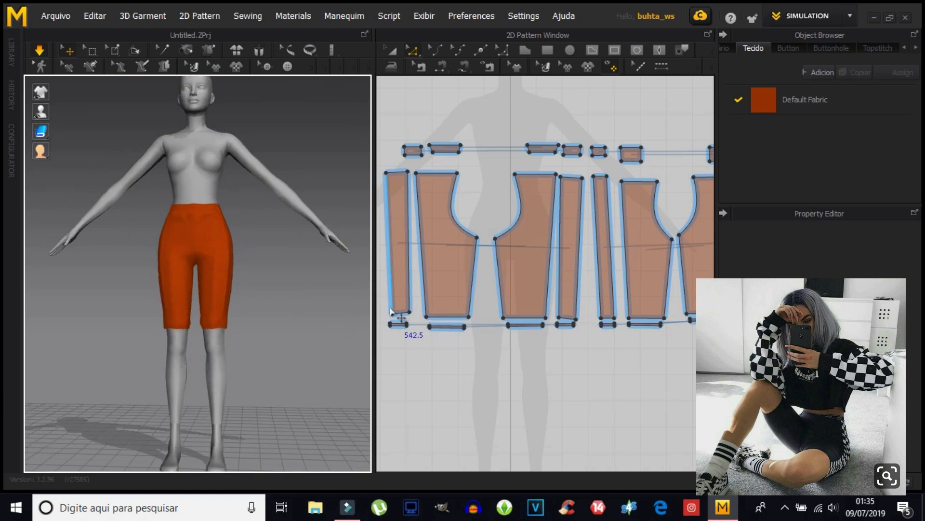
pyautogui.click(410, 314)
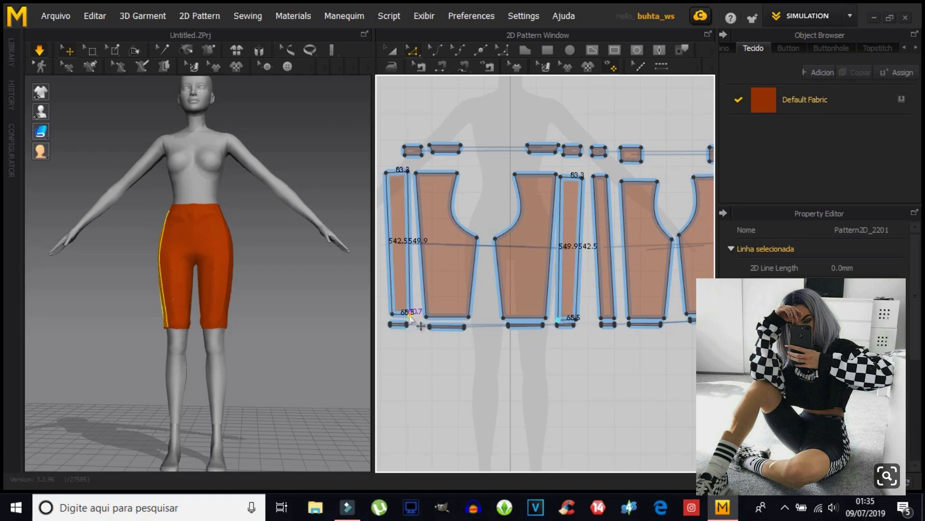
pyautogui.click(40, 50)
# Zoom in on the shorts in 3D and recentre the pattern pieces in the 2D window.
pyautogui.click(265, 351)
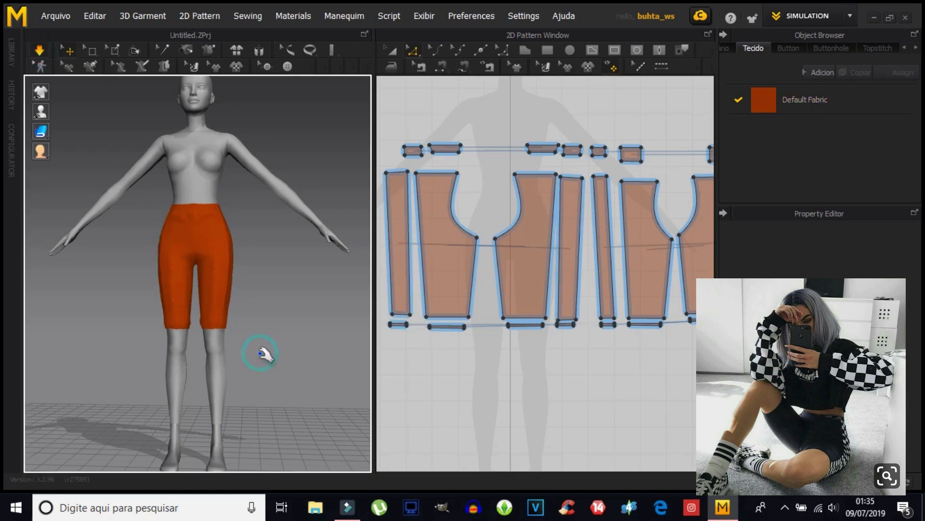
pyautogui.scroll(2, 260, 353)
pyautogui.scroll(2, 263, 355)
pyautogui.scroll(2, 264, 356)
pyautogui.scroll(2, 264, 358)
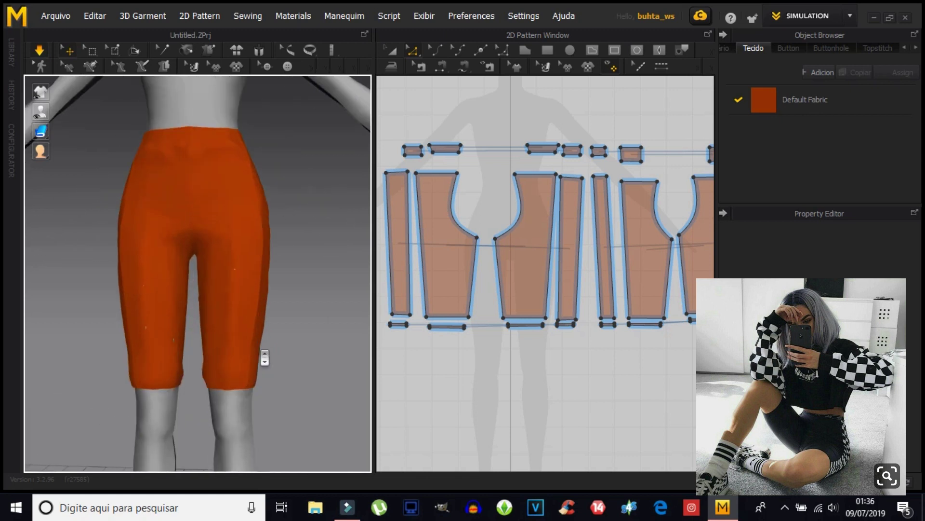
pyautogui.scroll(-3, 616, 349)
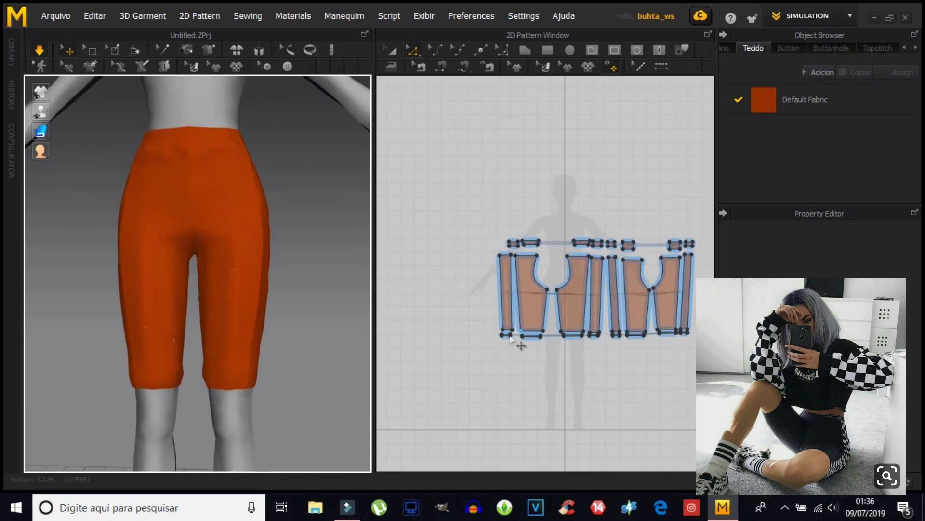
pyautogui.scroll(3, 510, 339)
pyautogui.scroll(2, 609, 337)
pyautogui.moveTo(554, 314); pyautogui.dragTo(500, 310, button='middle')
pyautogui.scroll(-1, 500, 310)
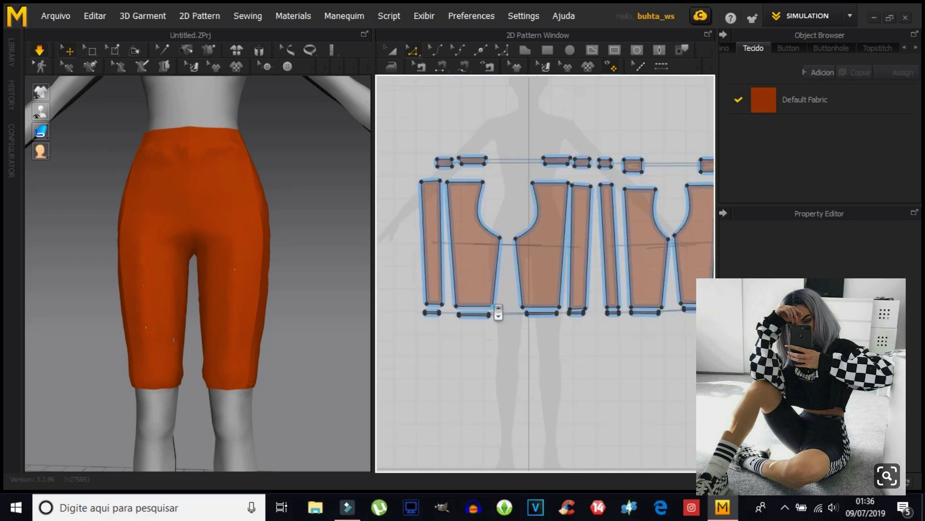
# Raise the leg pieces' bottom hem edges together to shorten the shorts.
pyautogui.click(434, 303)
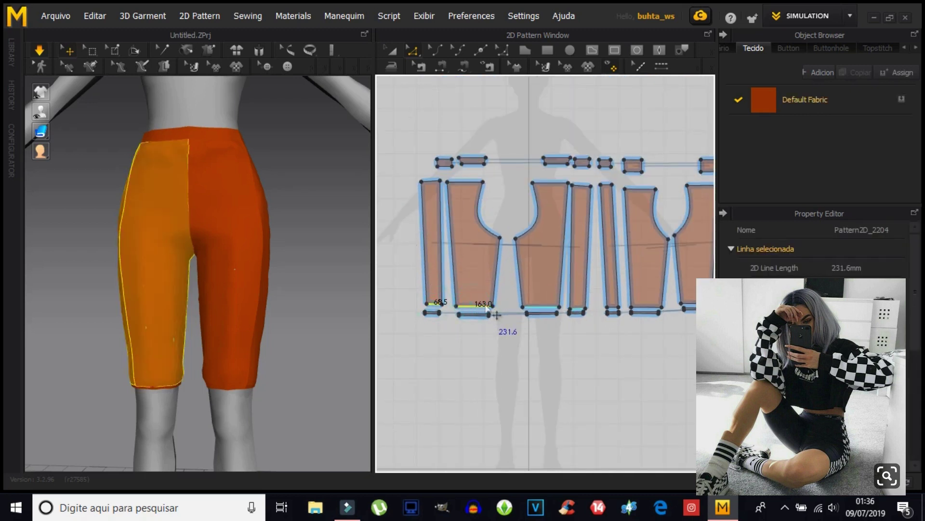
pyautogui.keyDown('shift'); pyautogui.click(613, 308); pyautogui.keyUp('shift')
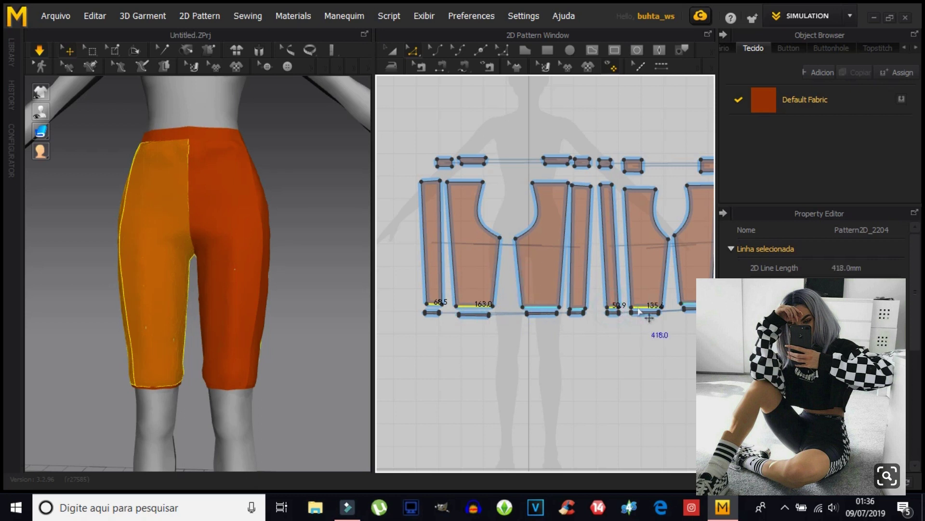
pyautogui.keyDown('ctrl'); pyautogui.moveTo(639, 309); pyautogui.dragTo(636, 295); pyautogui.keyUp('ctrl')
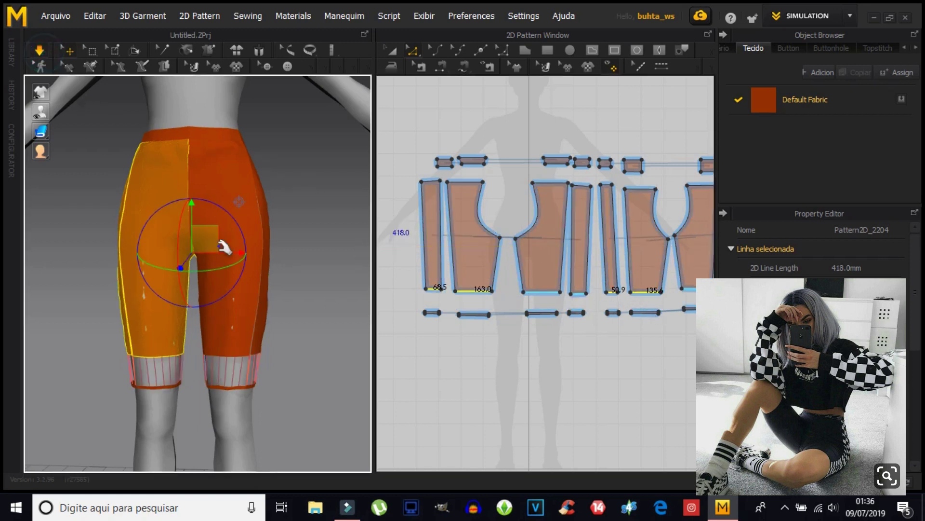
pyautogui.click(355, 348)
# Orbit and zoom to a front view to inspect the shortened shorts.
pyautogui.moveTo(107, 419)
pyautogui.mouseDown(button='right')
pyautogui.moveTo(262, 415)
pyautogui.moveTo(166, 434)
pyautogui.moveTo(248, 296)
pyautogui.mouseUp(button='right')
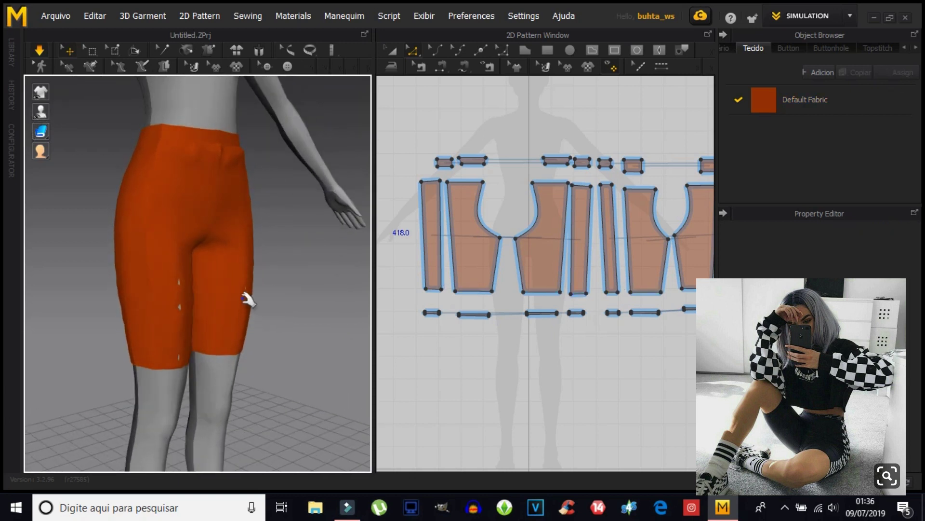
pyautogui.click(245, 299)
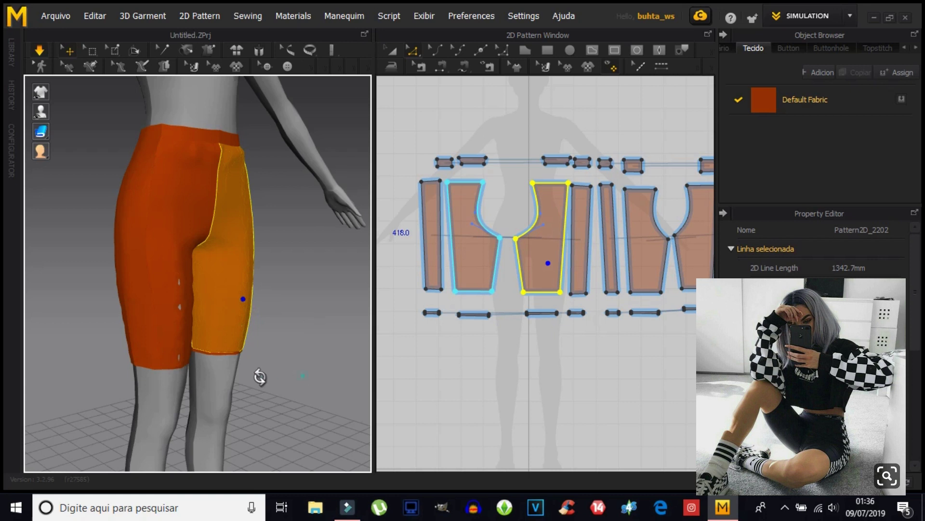
pyautogui.moveTo(258, 374); pyautogui.dragTo(234, 314, button='right')
pyautogui.scroll(3, 234, 378)
pyautogui.scroll(-4, 236, 375)
pyautogui.scroll(-4, 236, 375)
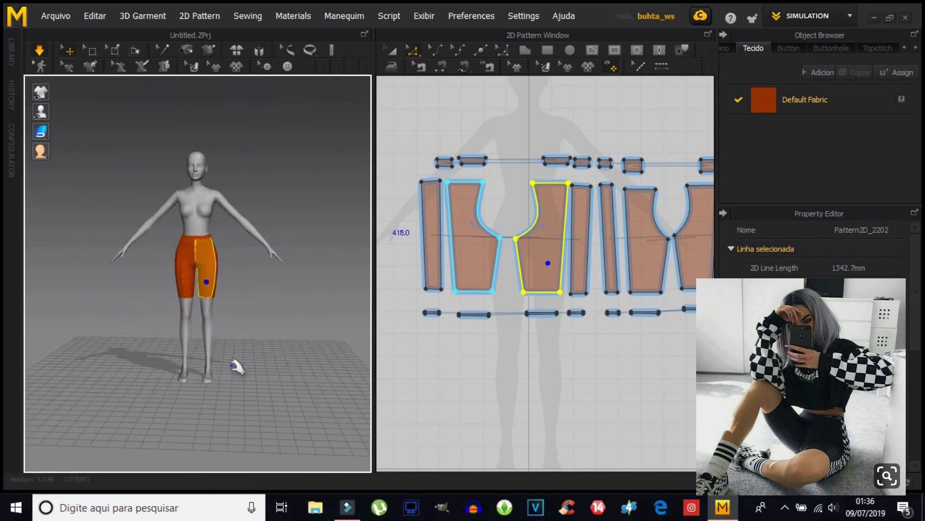
pyautogui.click(279, 352)
# Orbit to a three-quarter view and check the front leg piece's fit up close.
pyautogui.scroll(5, 244, 343)
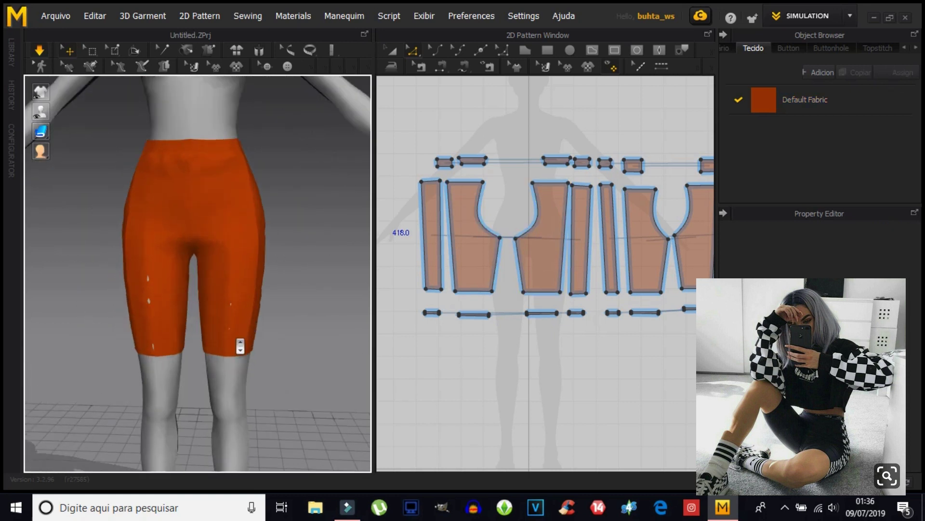
pyautogui.scroll(3, 240, 346)
pyautogui.moveTo(208, 406)
pyautogui.mouseDown(button='right')
pyautogui.moveTo(245, 414)
pyautogui.moveTo(6, 380)
pyautogui.moveTo(233, 398)
pyautogui.mouseUp(button='right')
pyautogui.moveTo(133, 400)
pyautogui.mouseDown(button='right')
pyautogui.moveTo(207, 413)
pyautogui.moveTo(207, 388)
pyautogui.mouseUp(button='right')
pyautogui.click(206, 382)
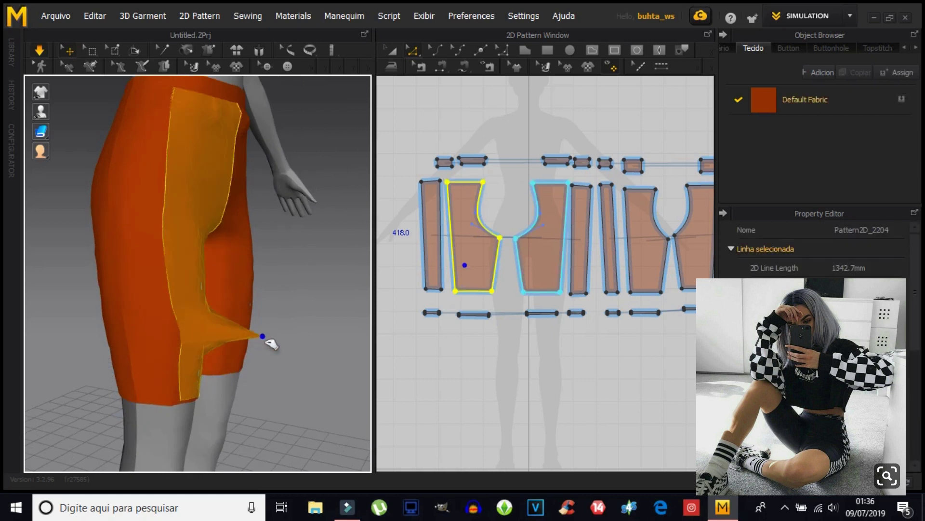
pyautogui.moveTo(207, 324)
pyautogui.mouseDown(button='right')
pyautogui.moveTo(175, 379)
pyautogui.moveTo(62, 376)
pyautogui.moveTo(164, 386)
pyautogui.mouseUp(button='right')
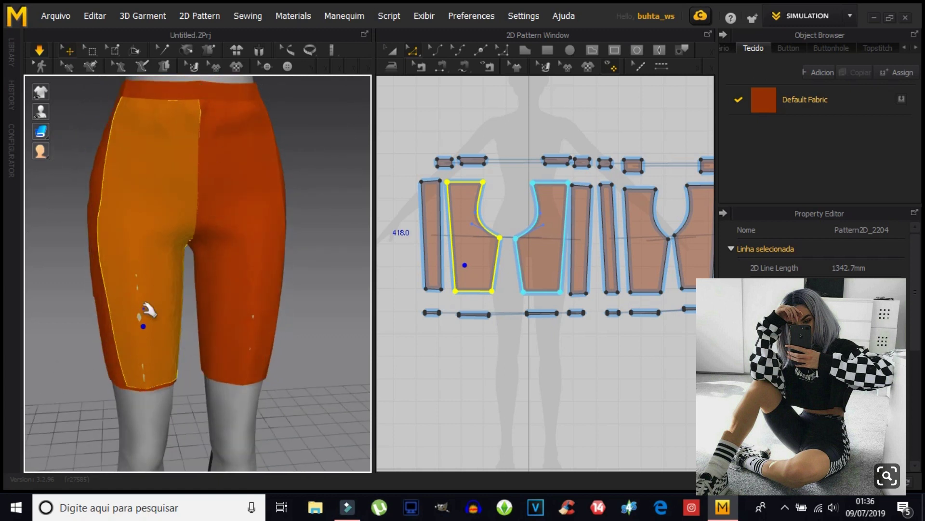
pyautogui.click(487, 352)
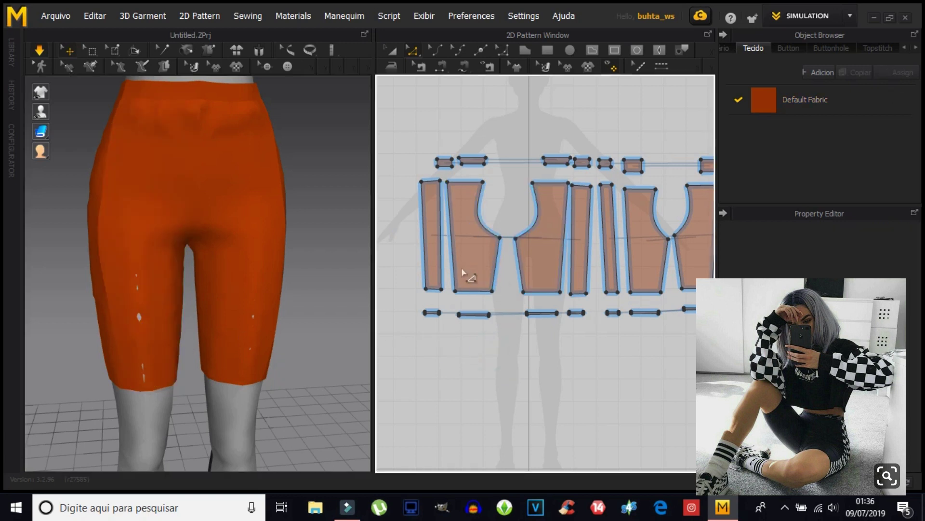
# Adjust the middle pieces' inner leg seam lines, then check the front leg piece in 3D.
pyautogui.click(496, 273)
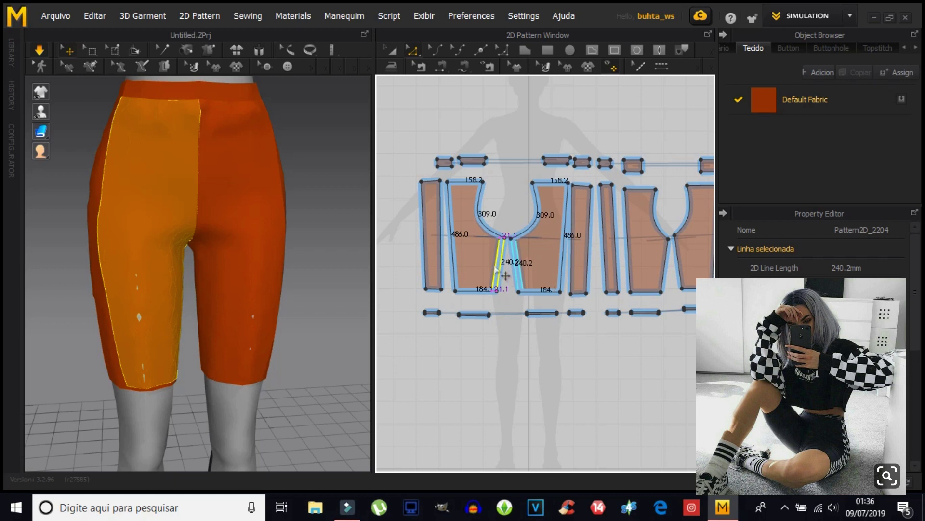
pyautogui.click(39, 50)
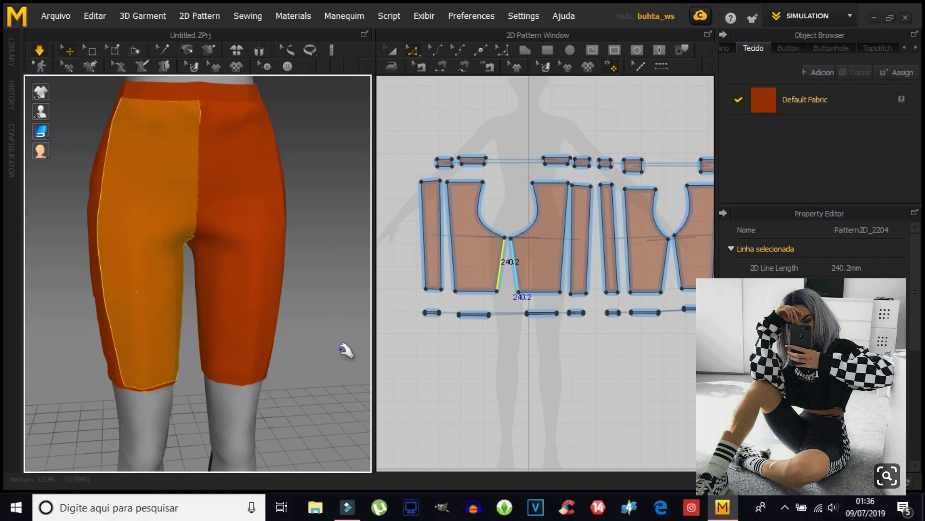
pyautogui.click(289, 407)
pyautogui.moveTo(264, 407)
pyautogui.mouseDown(button='right')
pyautogui.moveTo(221, 422)
pyautogui.moveTo(218, 319)
pyautogui.mouseUp(button='right')
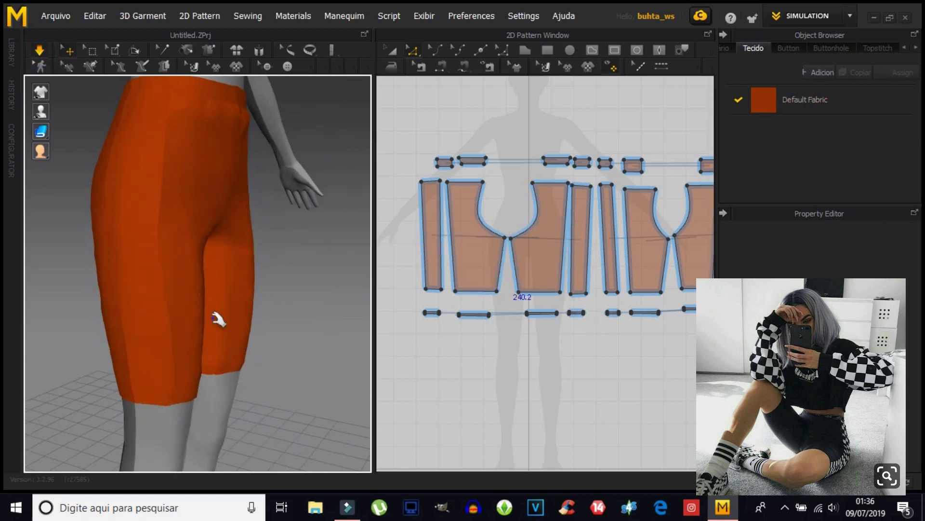
pyautogui.click(202, 293)
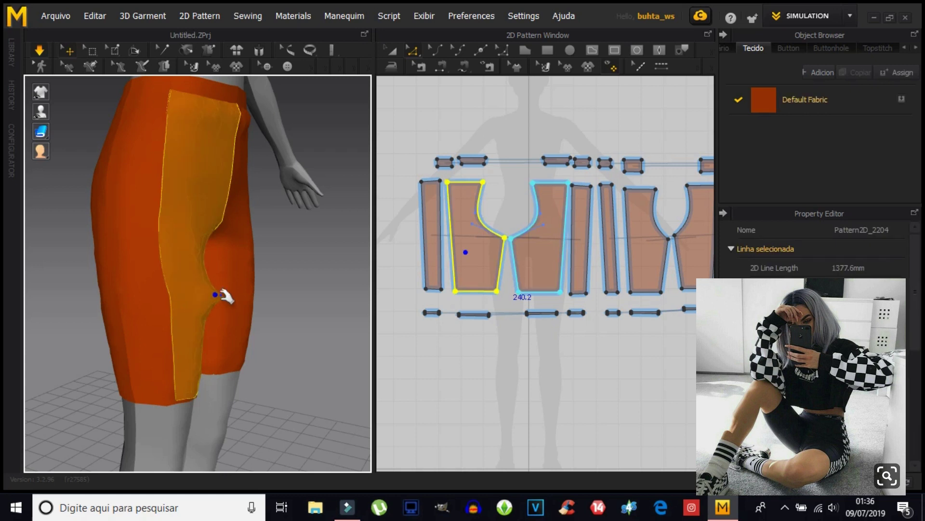
pyautogui.click(314, 314)
# Orbit to a frontal view and tug the leg cloth to test its drape.
pyautogui.moveTo(305, 313); pyautogui.dragTo(119, 340, button='right')
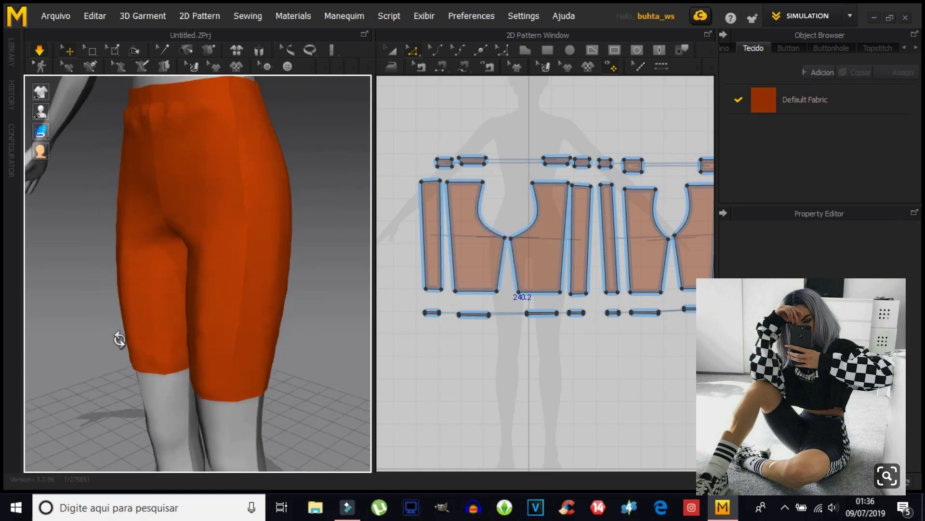
pyautogui.moveTo(126, 282)
pyautogui.mouseDown()
pyautogui.moveTo(84, 295)
pyautogui.moveTo(82, 324)
pyautogui.mouseUp()
pyautogui.click(82, 341)
pyautogui.moveTo(83, 341)
pyautogui.mouseDown(button='right')
pyautogui.moveTo(299, 371)
pyautogui.moveTo(70, 339)
pyautogui.moveTo(151, 368)
pyautogui.mouseUp(button='right')
pyautogui.scroll(-2, 221, 366)
pyautogui.scroll(-2, 208, 370)
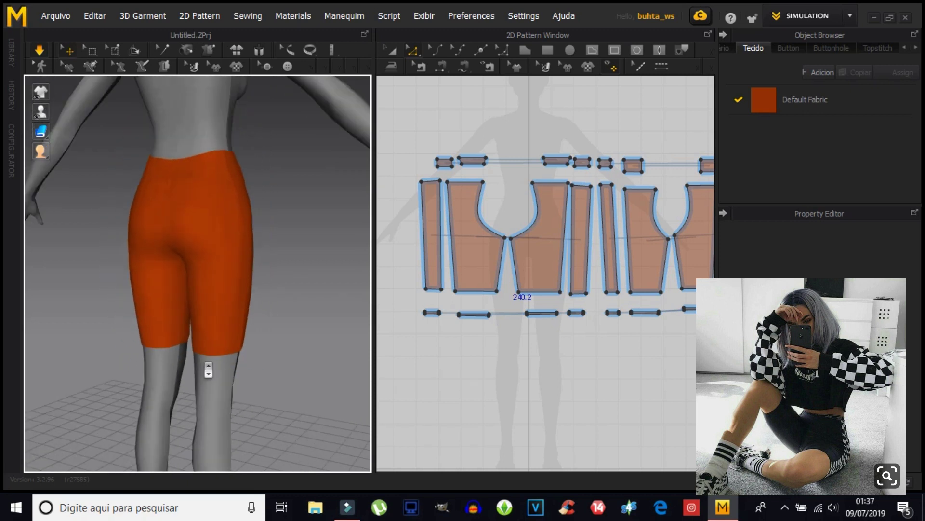
# Orbit from back to front and zoom out to view the whole avatar.
pyautogui.moveTo(268, 334); pyautogui.dragTo(50, 369, button='right')
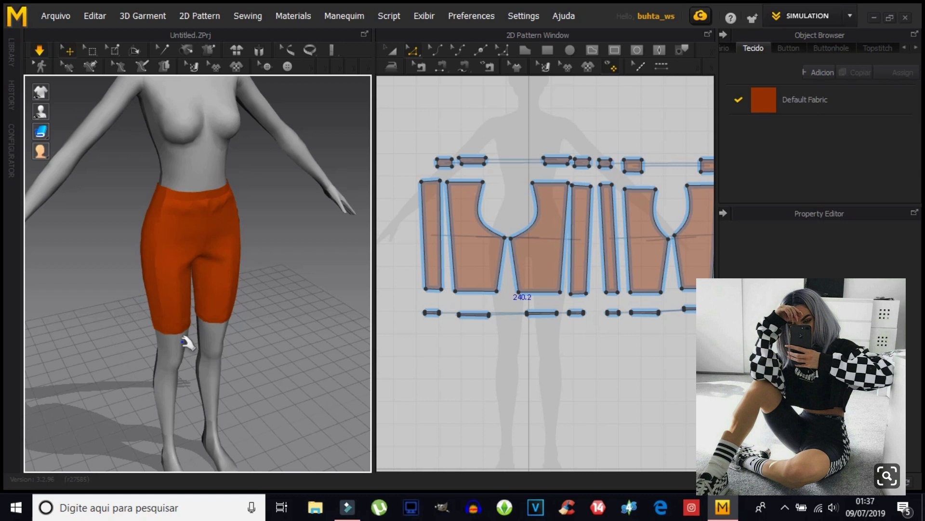
pyautogui.moveTo(282, 330); pyautogui.dragTo(290, 340, button='right')
pyautogui.scroll(2, 289, 308)
pyautogui.moveTo(244, 227)
pyautogui.mouseDown(button='middle')
pyautogui.moveTo(242, 330)
pyautogui.moveTo(242, 316)
pyautogui.mouseUp(button='middle')
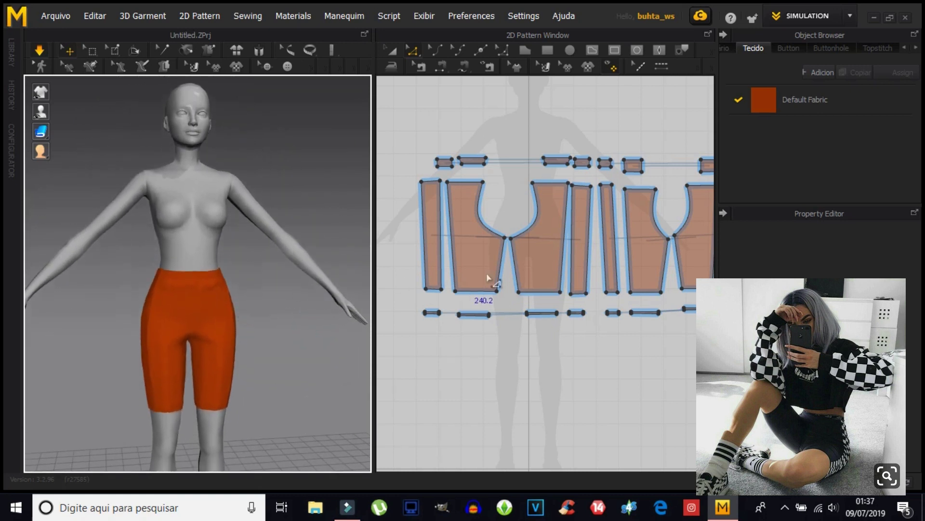
pyautogui.scroll(-3, 492, 279)
pyautogui.click(393, 51)
# Marquee-select all the shorts pattern pieces and move them to the upper left.
pyautogui.moveTo(432, 162)
pyautogui.mouseDown()
pyautogui.moveTo(588, 320)
pyautogui.moveTo(636, 327)
pyautogui.mouseUp()
pyautogui.scroll(-2, 636, 328)
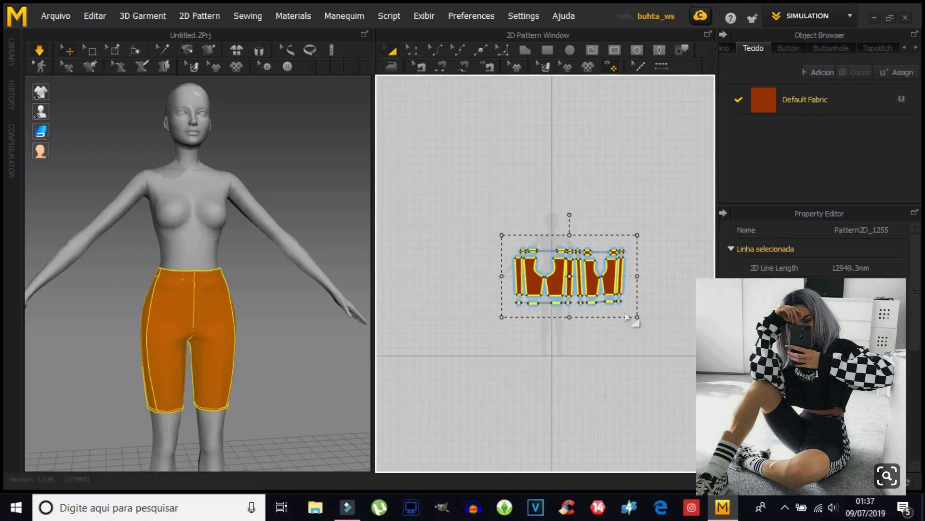
pyautogui.moveTo(530, 270); pyautogui.dragTo(414, 180)
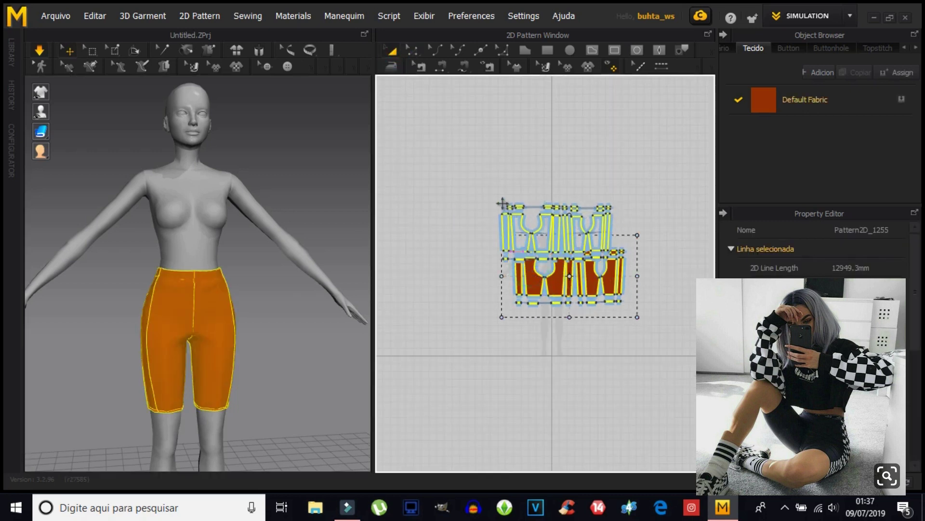
pyautogui.click(568, 247)
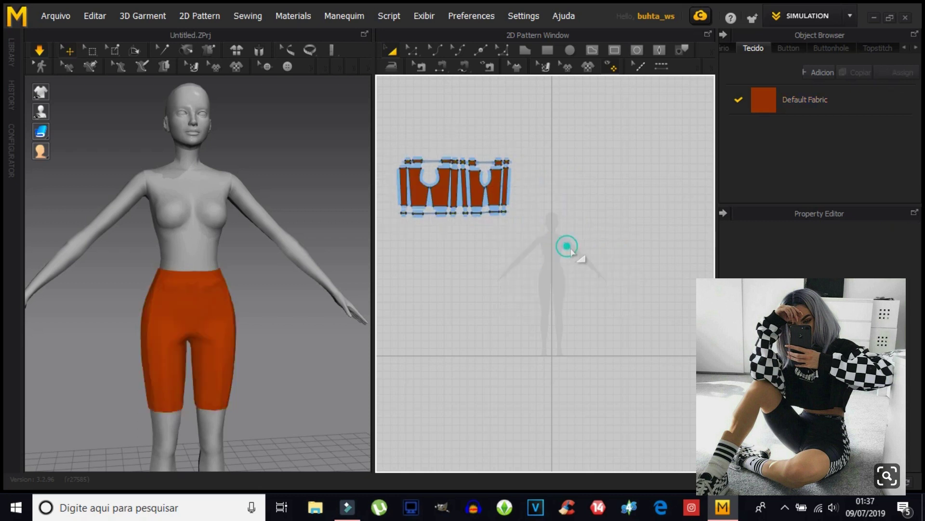
# Zoom onto the avatar silhouette and place the first outline points across the shoulders.
pyautogui.scroll(3, 574, 254)
pyautogui.moveTo(574, 254)
pyautogui.mouseDown(button='right')
pyautogui.moveTo(527, 303)
pyautogui.moveTo(557, 300)
pyautogui.mouseUp(button='right')
pyautogui.scroll(2, 556, 302)
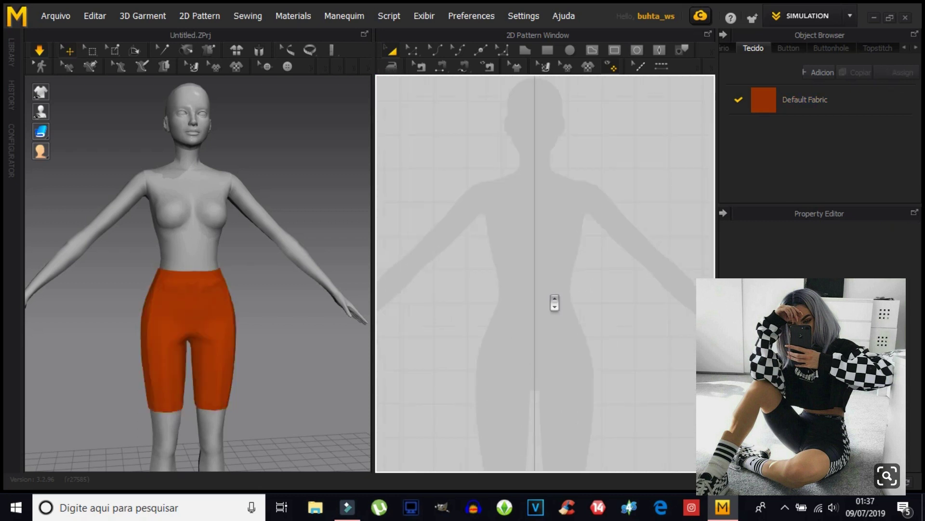
pyautogui.scroll(1, 555, 302)
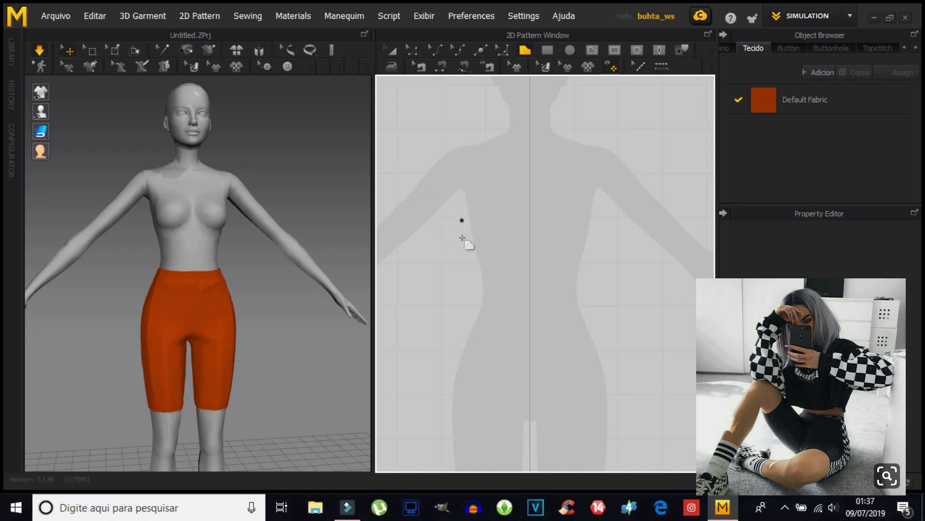
pyautogui.click(461, 136)
pyautogui.click(560, 126)
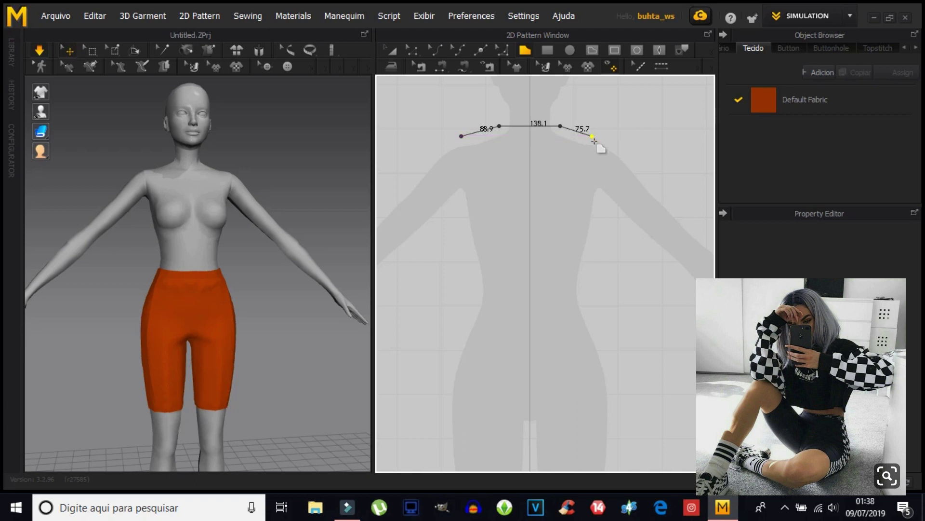
# Complete the front bodice outline through the right side, hem and left side corners, closing it at the start.
pyautogui.click(592, 208)
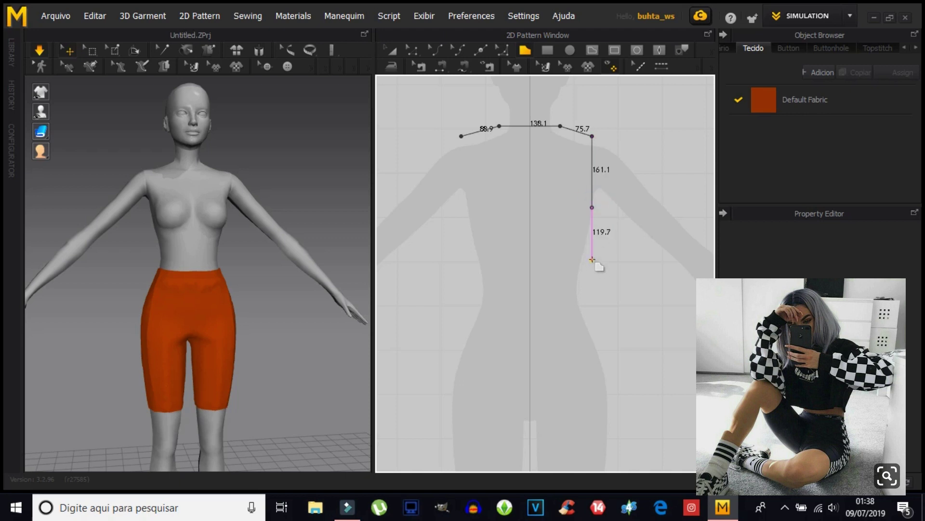
pyautogui.click(592, 260)
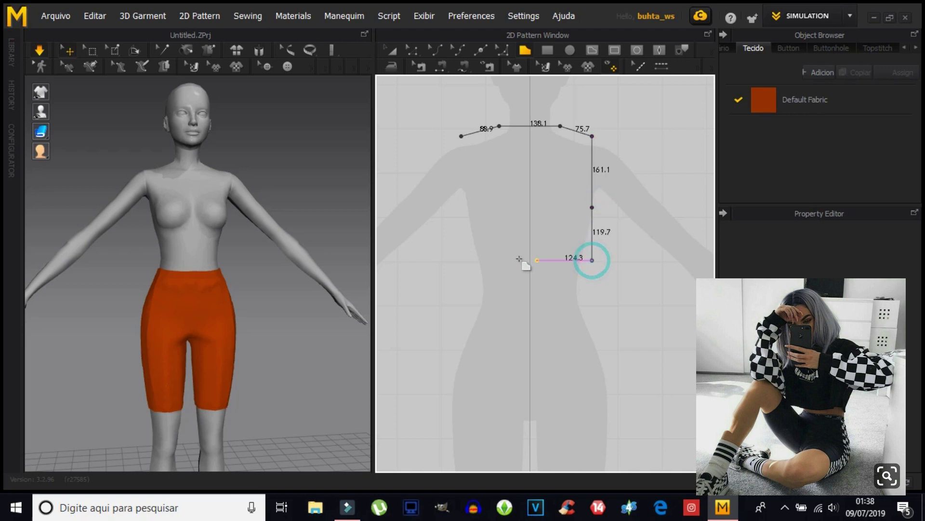
pyautogui.click(469, 261)
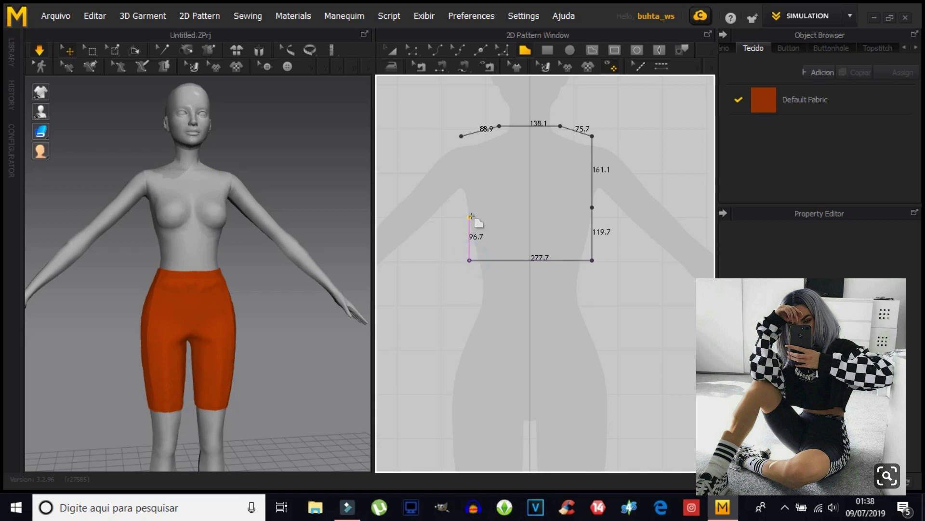
pyautogui.click(470, 207)
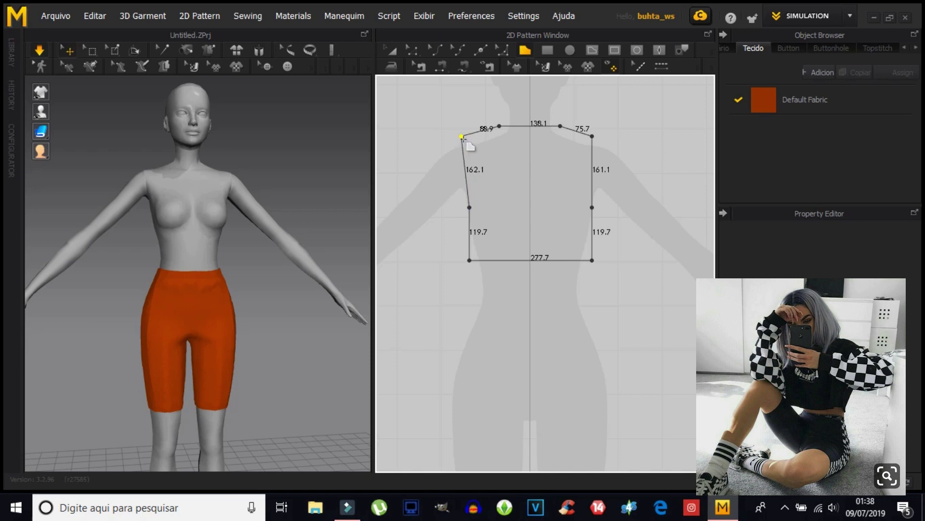
pyautogui.click(461, 136)
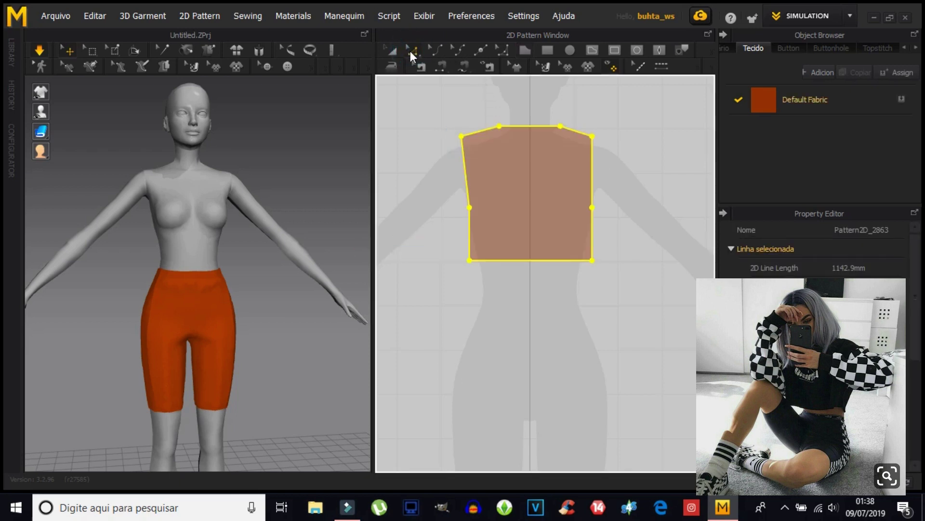
# Nudge the bodice's top corners, side points and bottom-right corner so the sides angle inward toward the hem.
pyautogui.click(413, 50)
pyautogui.click(433, 112)
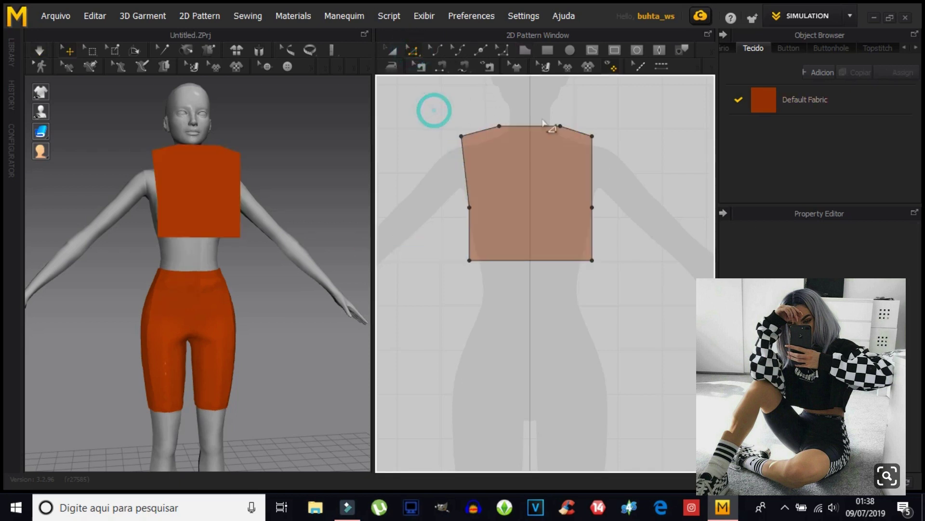
pyautogui.click(593, 136)
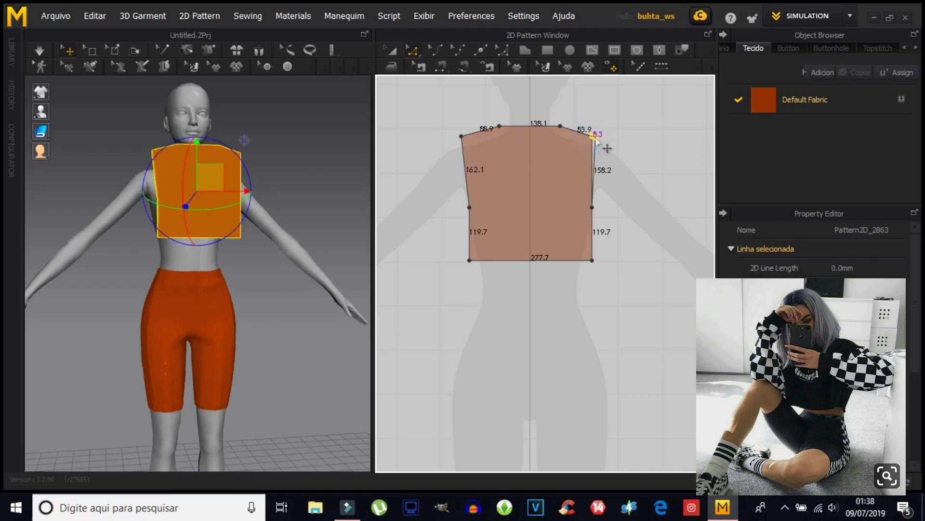
pyautogui.moveTo(596, 138); pyautogui.dragTo(598, 138)
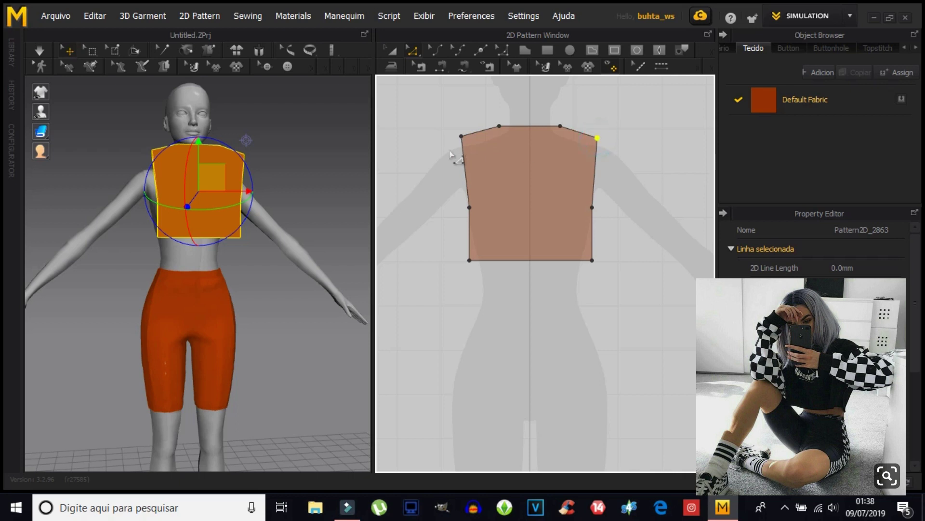
pyautogui.moveTo(461, 138); pyautogui.dragTo(459, 139)
pyautogui.moveTo(469, 208); pyautogui.dragTo(465, 207)
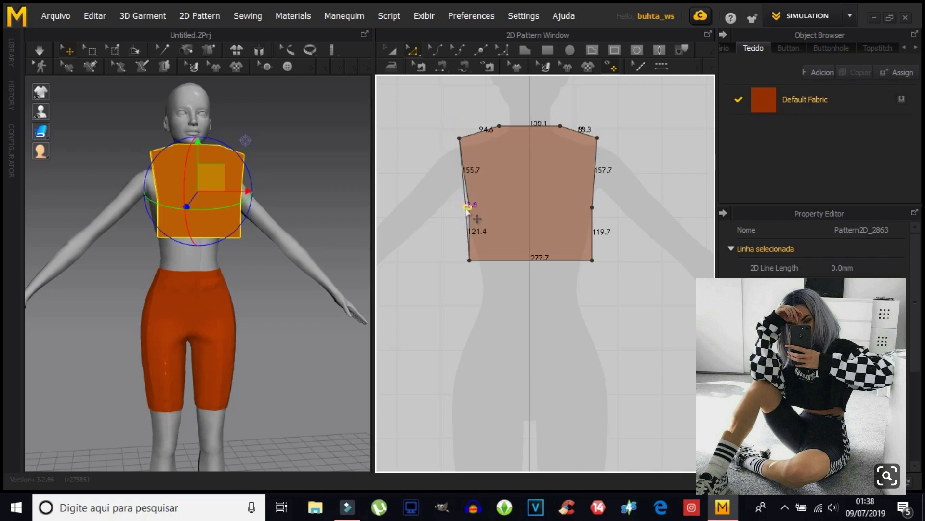
pyautogui.moveTo(592, 208); pyautogui.dragTo(596, 207)
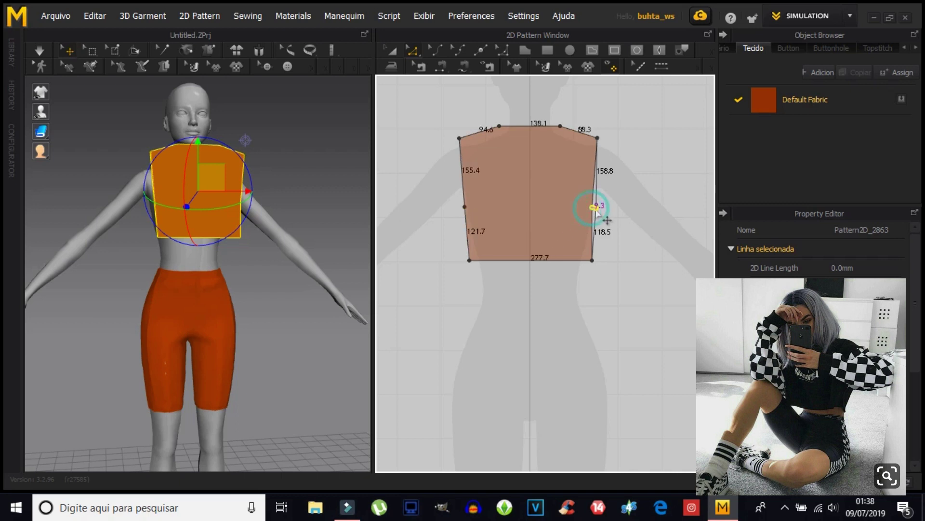
pyautogui.moveTo(459, 206); pyautogui.dragTo(459, 207)
pyautogui.click(469, 261)
pyautogui.moveTo(590, 261); pyautogui.dragTo(590, 262)
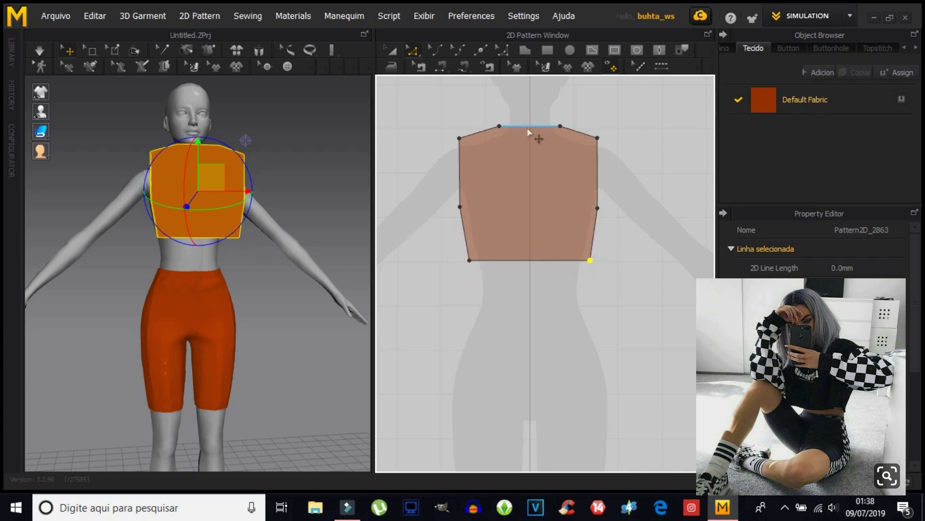
pyautogui.click(395, 49)
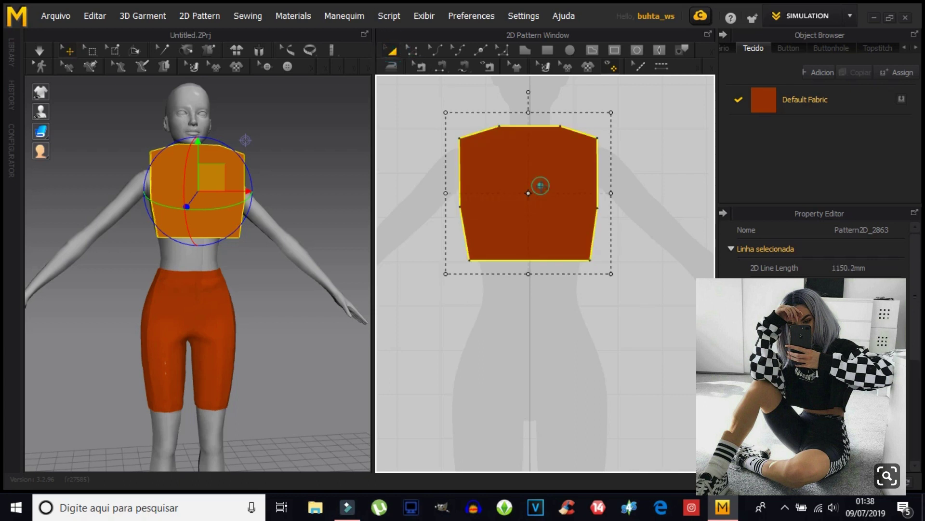
# Copy and paste the bodice pattern, placing the duplicate to the right of the original.
pyautogui.rightClick(536, 186)
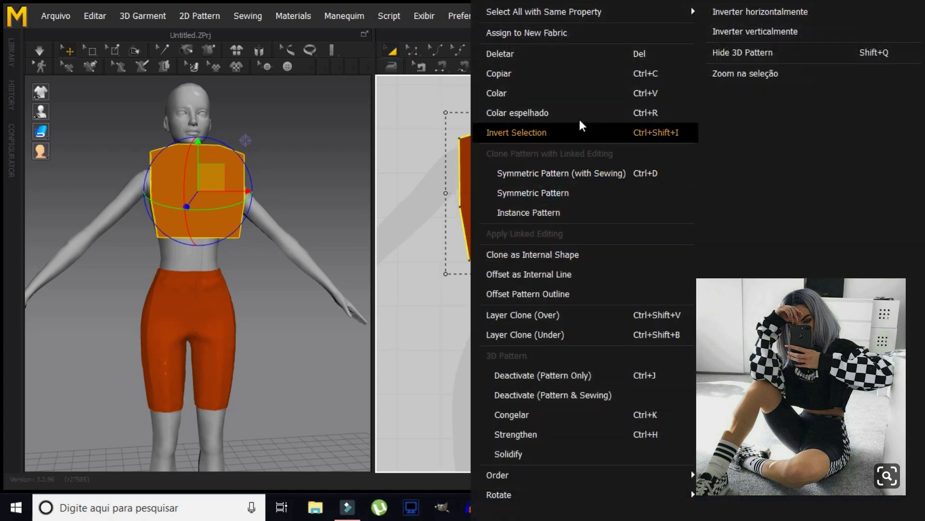
pyautogui.click(521, 72)
pyautogui.rightClick(527, 176)
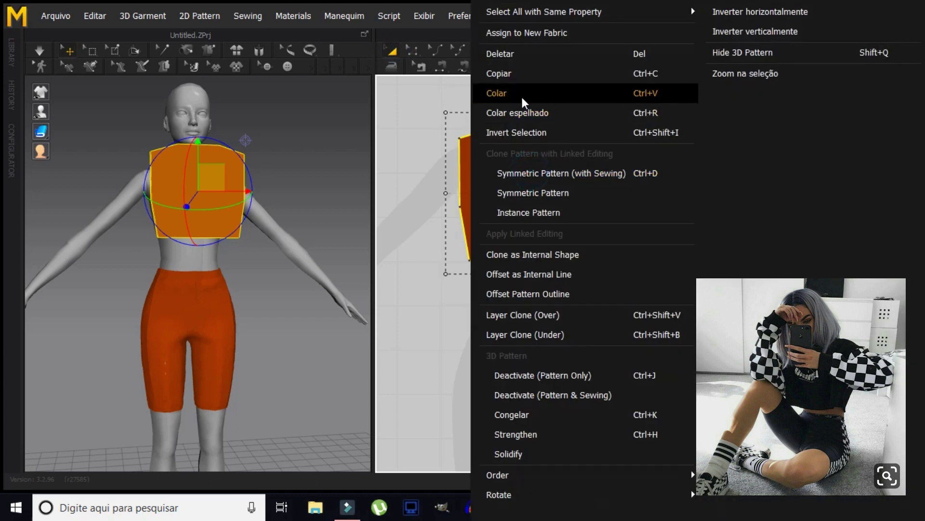
pyautogui.click(521, 95)
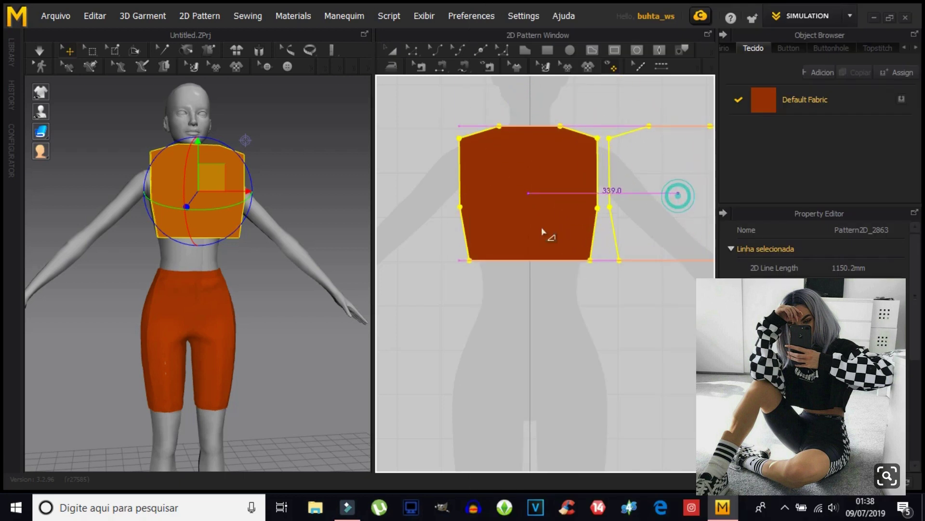
pyautogui.click(678, 195)
# Move the duplicate behind the avatar's back in 3D and flip its normal.
pyautogui.moveTo(269, 285)
pyautogui.mouseDown(button='right')
pyautogui.moveTo(93, 293)
pyautogui.moveTo(81, 239)
pyautogui.mouseUp(button='right')
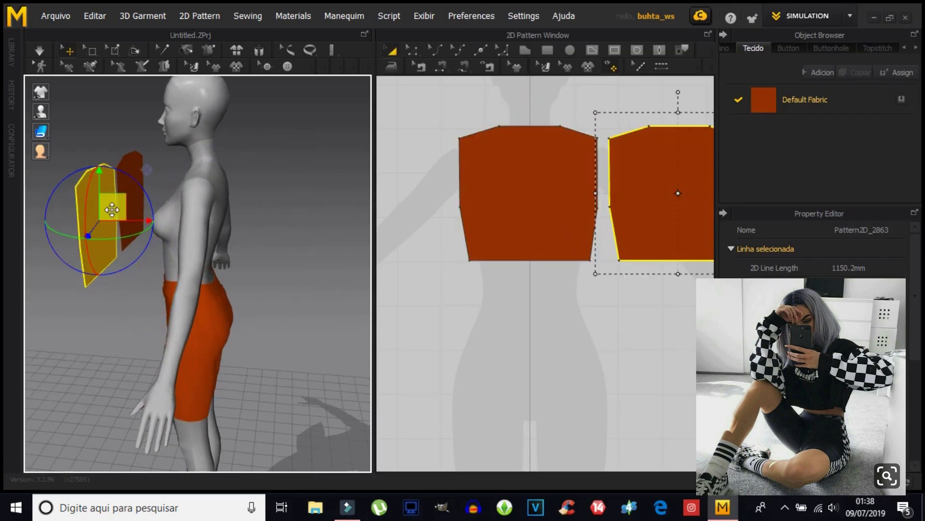
pyautogui.moveTo(112, 210); pyautogui.dragTo(247, 196)
pyautogui.moveTo(279, 269); pyautogui.dragTo(181, 254, button='right')
pyautogui.moveTo(135, 183); pyautogui.dragTo(207, 188)
pyautogui.rightClick(209, 188)
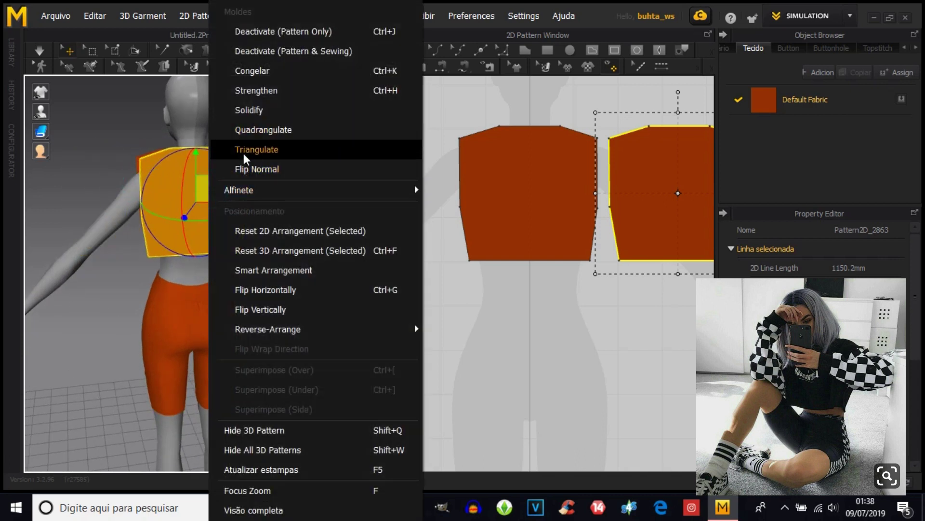
pyautogui.click(251, 170)
pyautogui.moveTo(214, 189); pyautogui.dragTo(207, 198)
pyautogui.moveTo(263, 238); pyautogui.dragTo(123, 250, button='right')
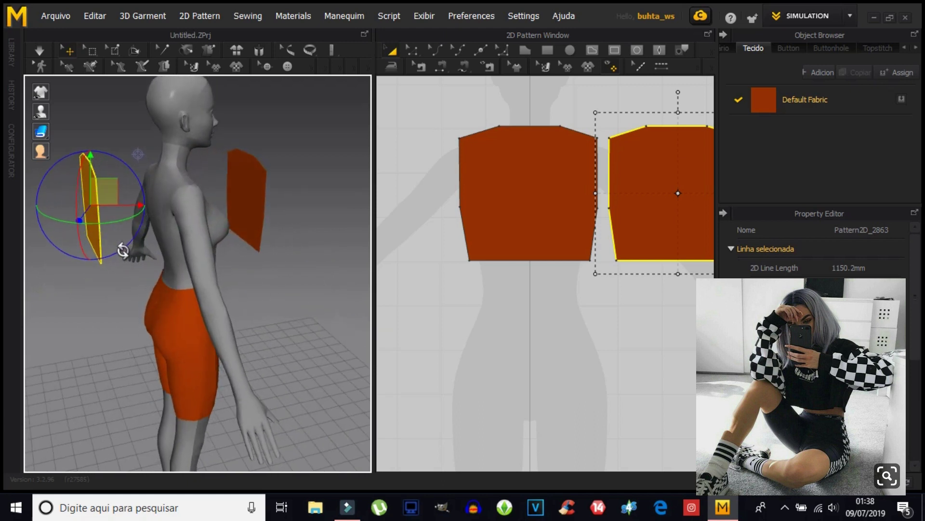
pyautogui.click(442, 67)
pyautogui.moveTo(527, 196); pyautogui.dragTo(489, 217, button='right')
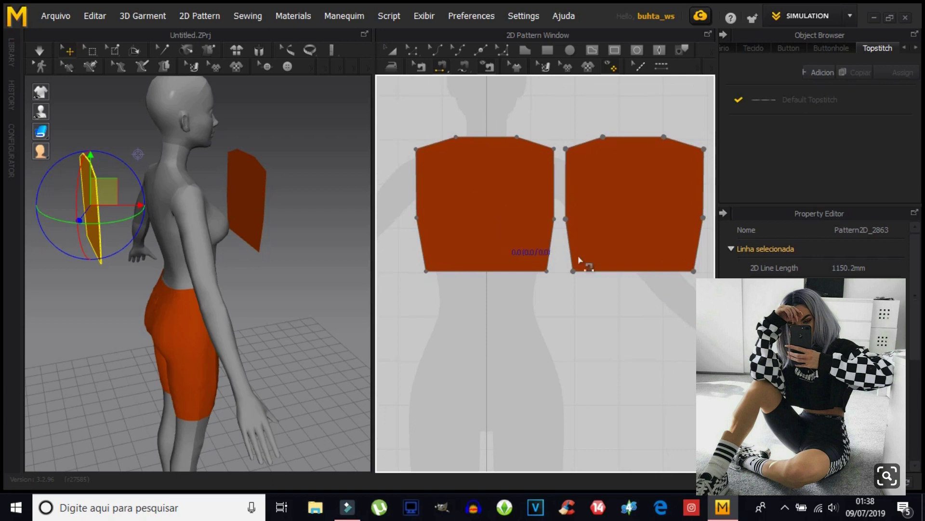
# Sew the inner and outer side edges of the front and back bodice pieces.
pyautogui.click(553, 234)
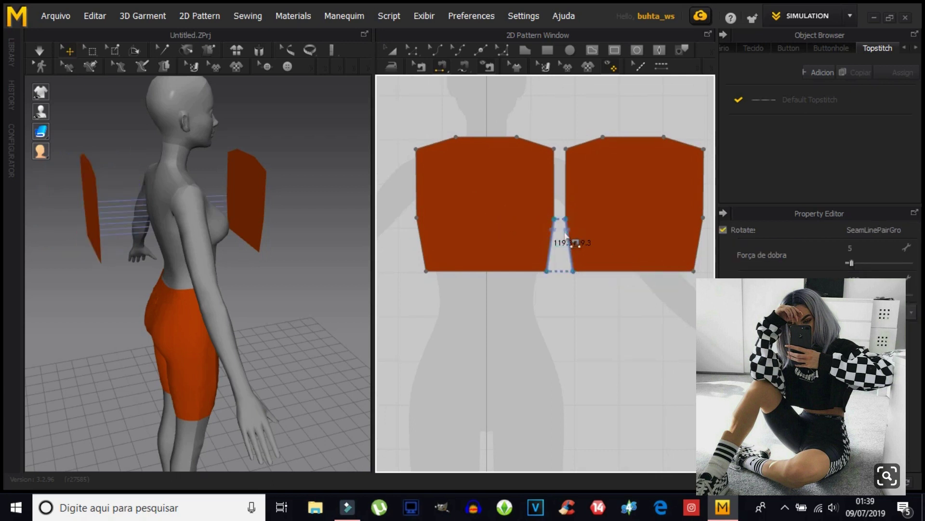
pyautogui.moveTo(190, 337)
pyautogui.mouseDown(button='right')
pyautogui.moveTo(263, 345)
pyautogui.moveTo(272, 328)
pyautogui.mouseUp(button='right')
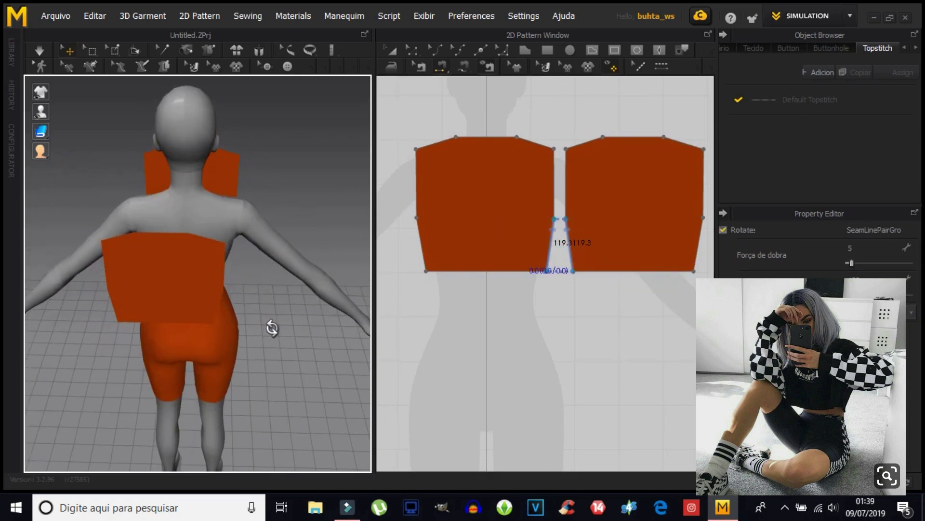
pyautogui.click(186, 299)
pyautogui.moveTo(207, 352)
pyautogui.mouseDown(button='right')
pyautogui.moveTo(283, 302)
pyautogui.moveTo(263, 314)
pyautogui.mouseUp(button='right')
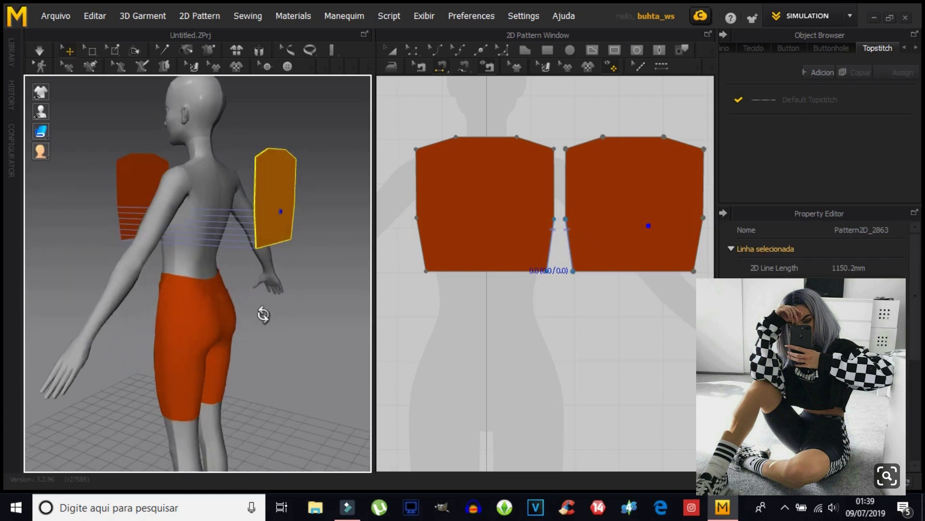
pyautogui.click(419, 244)
pyautogui.click(702, 241)
pyautogui.click(702, 235)
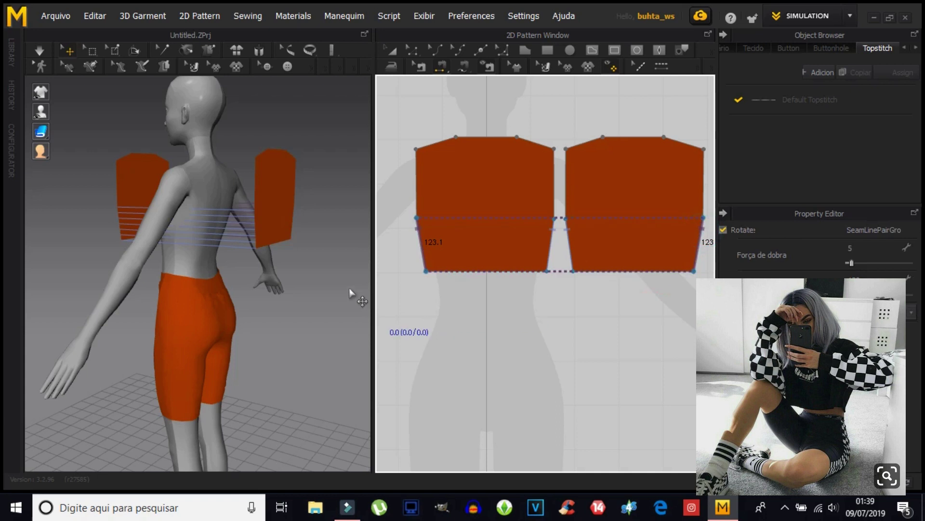
pyautogui.moveTo(351, 295); pyautogui.dragTo(233, 331, button='right')
# Sew both pairs of shoulder edges between the front and back pieces.
pyautogui.click(448, 143)
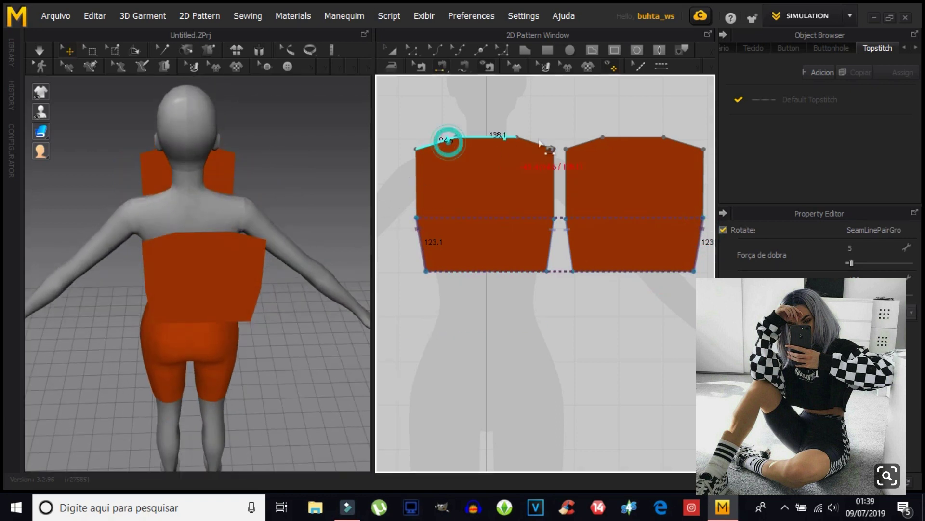
pyautogui.click(598, 139)
pyautogui.moveTo(290, 263); pyautogui.dragTo(287, 284, button='right')
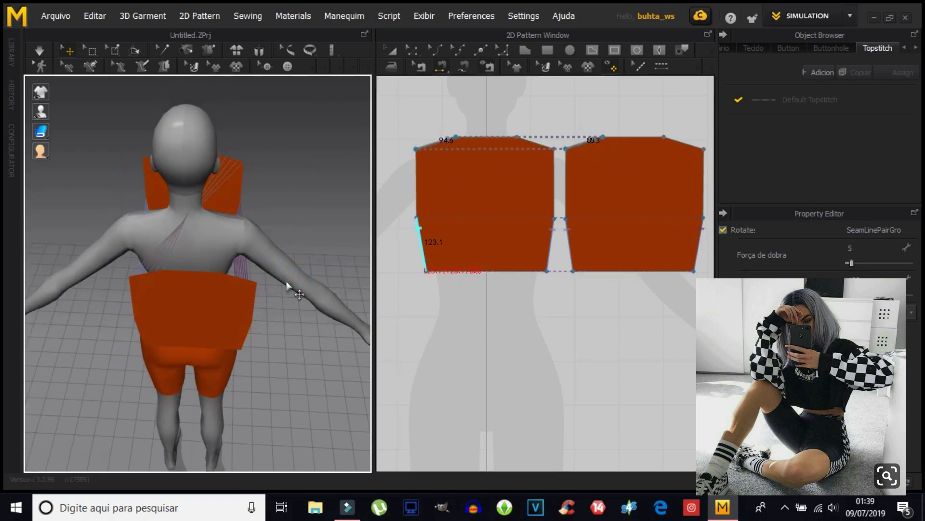
pyautogui.click(450, 145)
pyautogui.click(683, 144)
pyautogui.click(601, 138)
pyautogui.click(554, 148)
pyautogui.click(517, 138)
# Move the front bodice piece out in front of the avatar's chest.
pyautogui.moveTo(246, 376)
pyautogui.mouseDown(button='right')
pyautogui.moveTo(119, 354)
pyautogui.moveTo(97, 324)
pyautogui.mouseUp(button='right')
pyautogui.moveTo(102, 210); pyautogui.dragTo(169, 220)
pyautogui.moveTo(244, 200); pyautogui.dragTo(231, 202)
pyautogui.moveTo(231, 202)
pyautogui.mouseDown(button='right')
pyautogui.moveTo(100, 235)
pyautogui.moveTo(115, 142)
pyautogui.mouseUp(button='right')
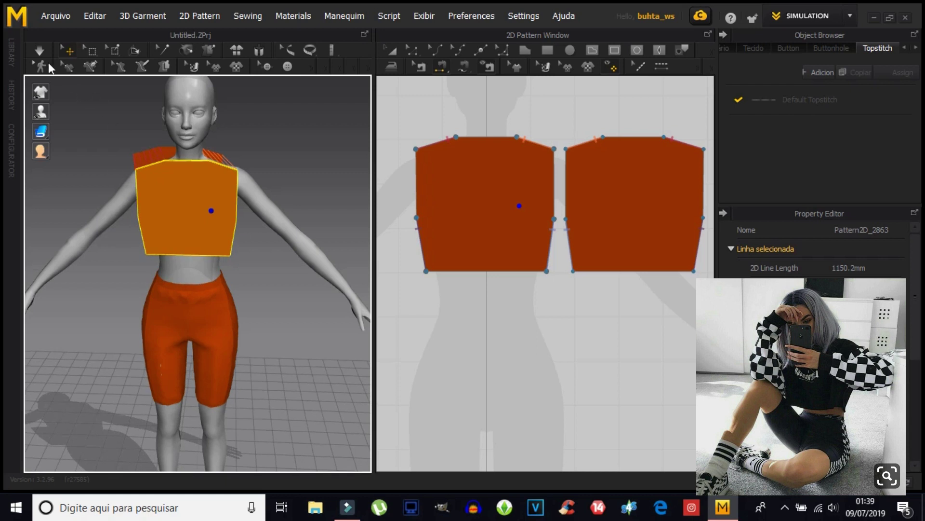
# Simulate the sewn bodice onto the avatar, pulling the shoulder fabric as it drapes.
pyautogui.press('space')
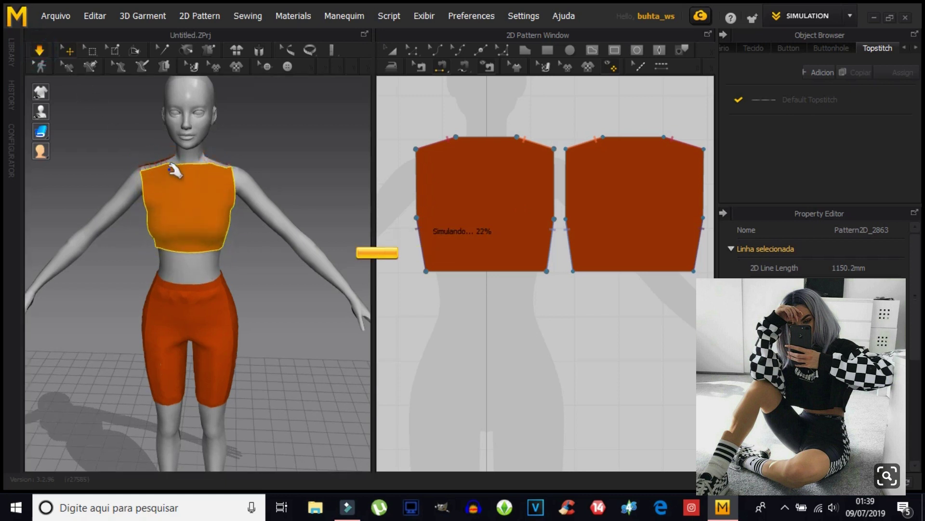
pyautogui.moveTo(229, 177)
pyautogui.mouseDown()
pyautogui.moveTo(305, 161)
pyautogui.moveTo(243, 172)
pyautogui.mouseUp()
pyautogui.moveTo(173, 178); pyautogui.dragTo(167, 175)
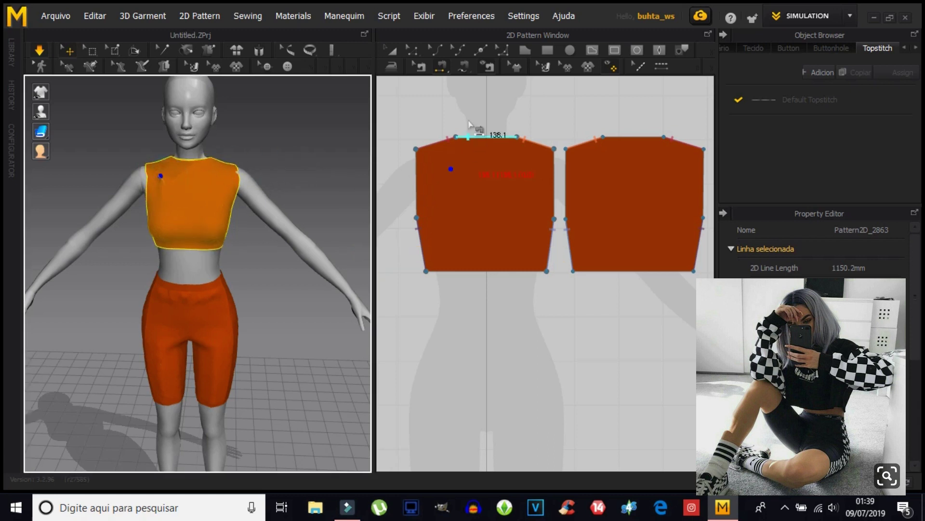
# Select both bodice pieces and widen them on both sides and lengthen them upward.
pyautogui.click(397, 51)
pyautogui.scroll(-2, 482, 189)
pyautogui.moveTo(393, 118)
pyautogui.mouseDown()
pyautogui.moveTo(626, 282)
pyautogui.moveTo(652, 287)
pyautogui.mouseUp()
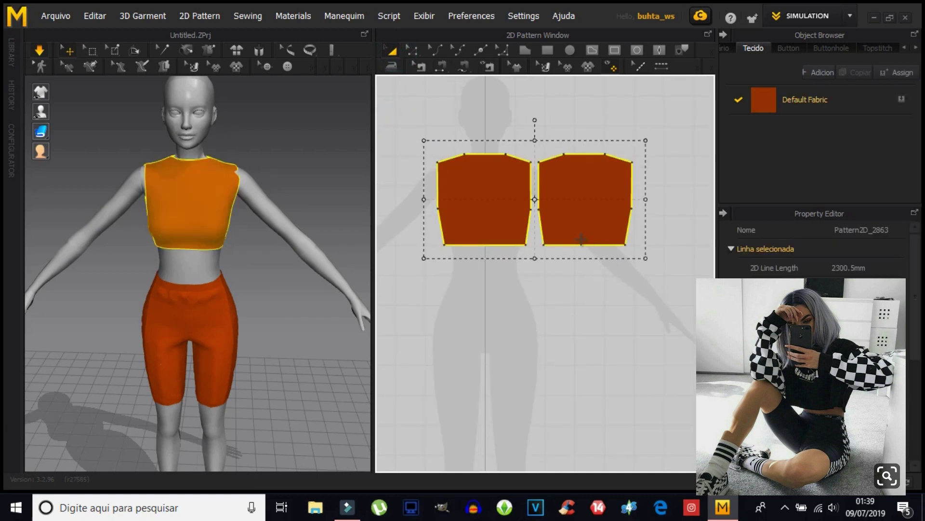
pyautogui.scroll(-3, 572, 244)
pyautogui.moveTo(484, 222); pyautogui.dragTo(475, 219)
pyautogui.moveTo(620, 220); pyautogui.dragTo(626, 219)
pyautogui.moveTo(550, 180); pyautogui.dragTo(549, 173)
# Resimulate, tug the chest and hem fabric down, then shift the back piece right in 2D.
pyautogui.click(39, 50)
pyautogui.moveTo(193, 202); pyautogui.dragTo(219, 245)
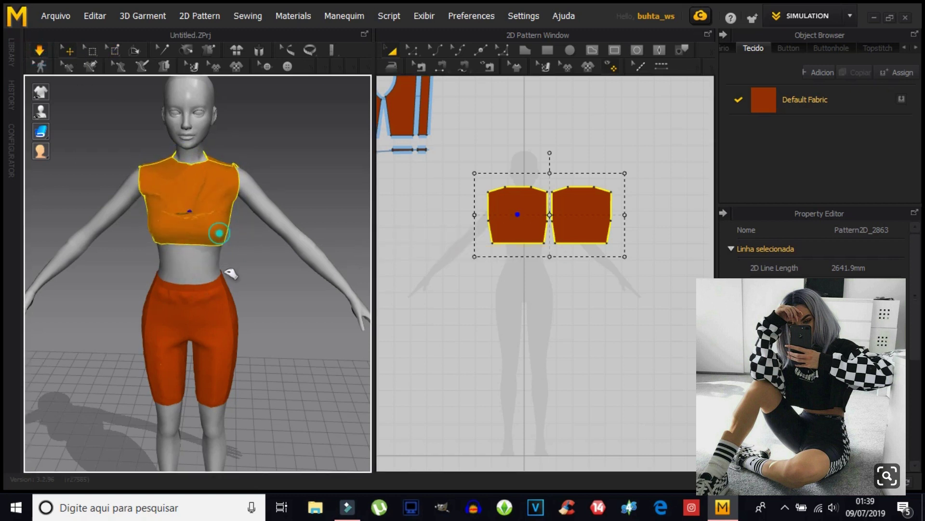
pyautogui.moveTo(153, 244); pyautogui.dragTo(156, 310)
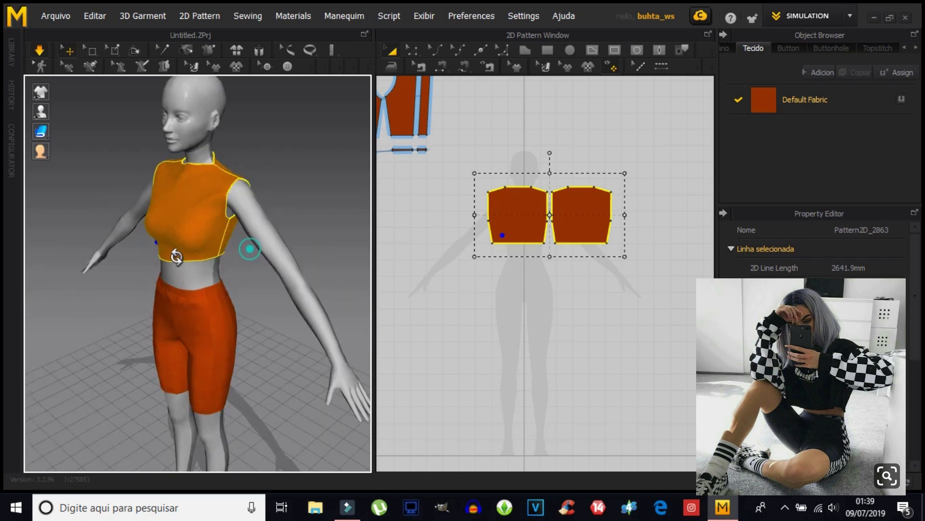
pyautogui.moveTo(248, 244); pyautogui.dragTo(190, 238, button='right')
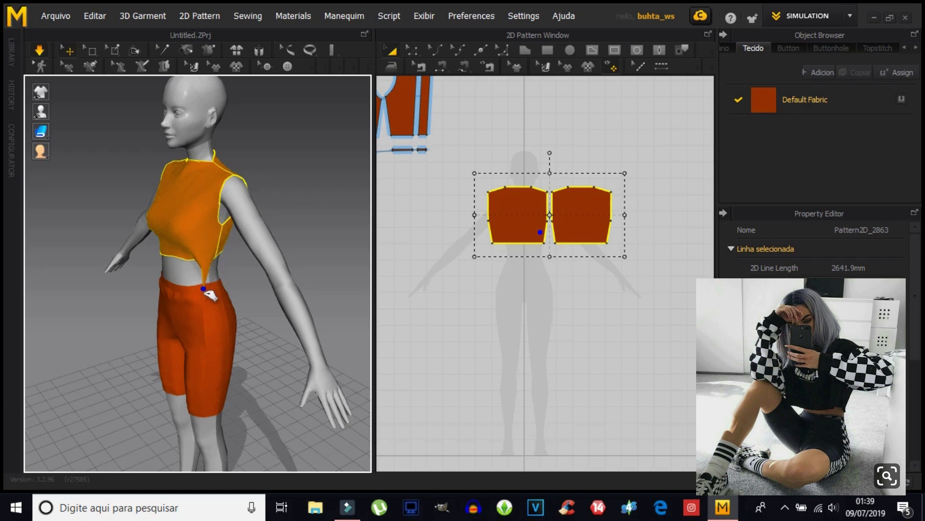
pyautogui.moveTo(254, 226)
pyautogui.mouseDown(button='right')
pyautogui.moveTo(154, 244)
pyautogui.moveTo(89, 203)
pyautogui.mouseUp(button='right')
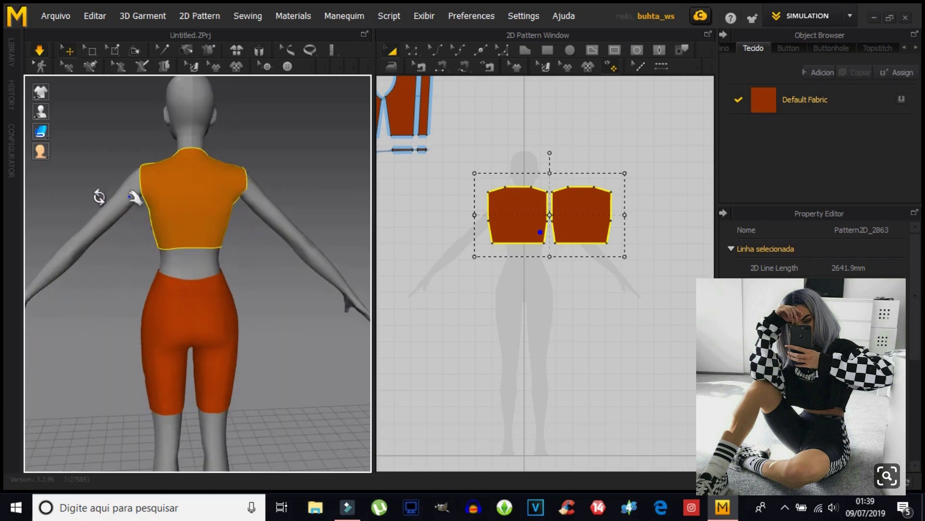
pyautogui.moveTo(206, 232); pyautogui.dragTo(183, 294)
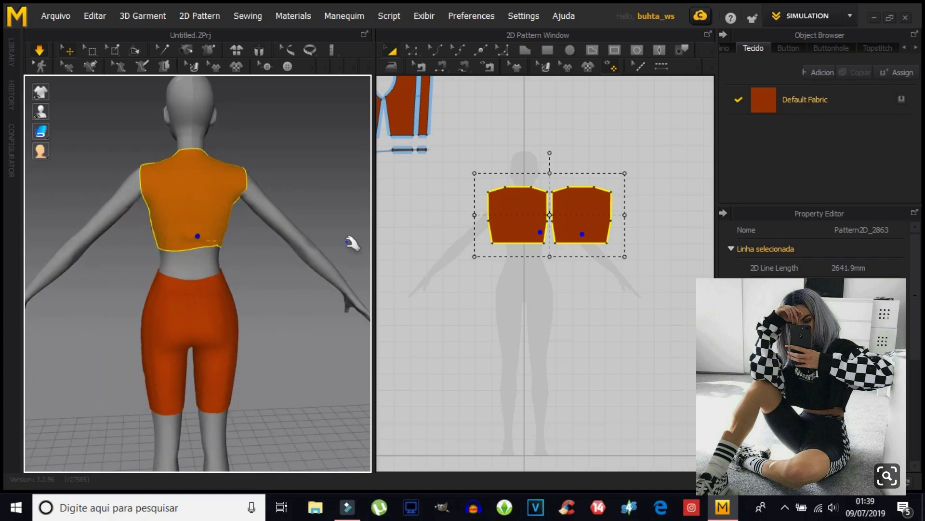
pyautogui.click(479, 314)
pyautogui.moveTo(563, 210); pyautogui.dragTo(608, 209)
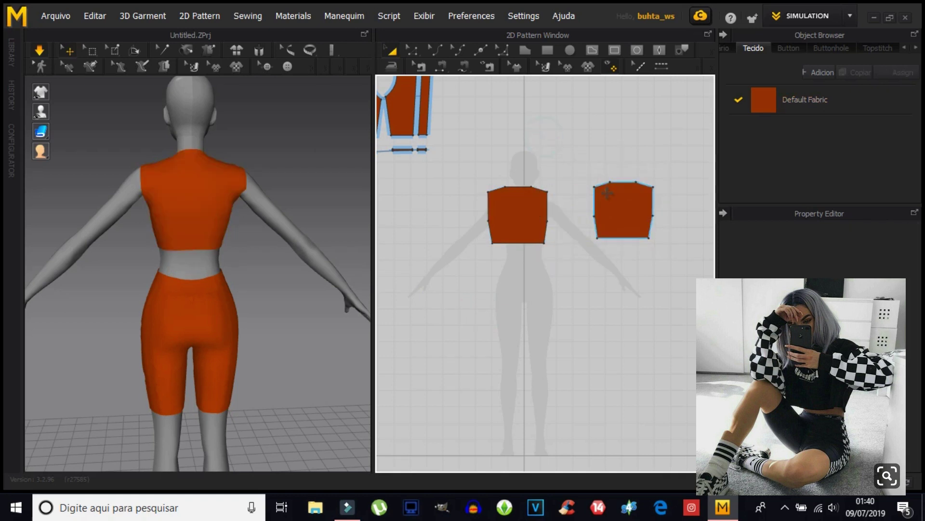
# Insert new points at 26.8 along the selected side edges of both bodice pieces.
pyautogui.click(548, 143)
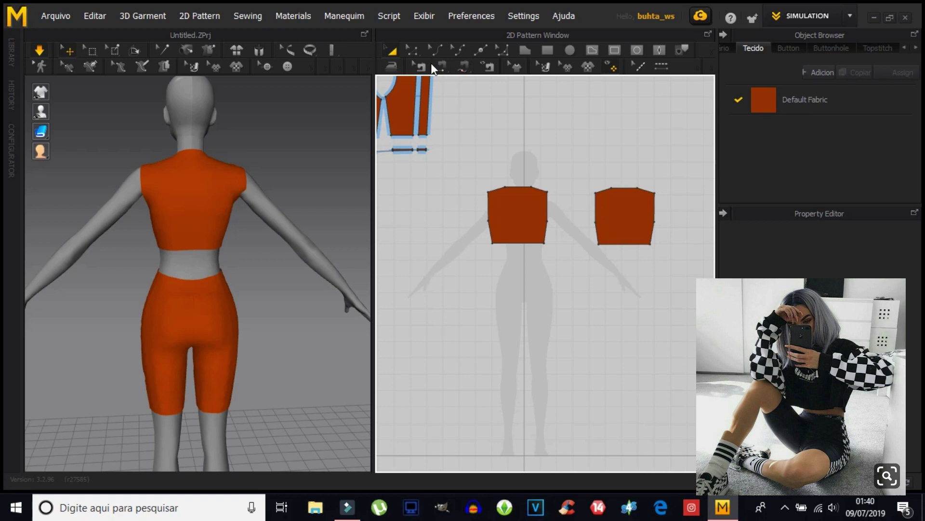
pyautogui.click(416, 51)
pyautogui.scroll(3, 542, 232)
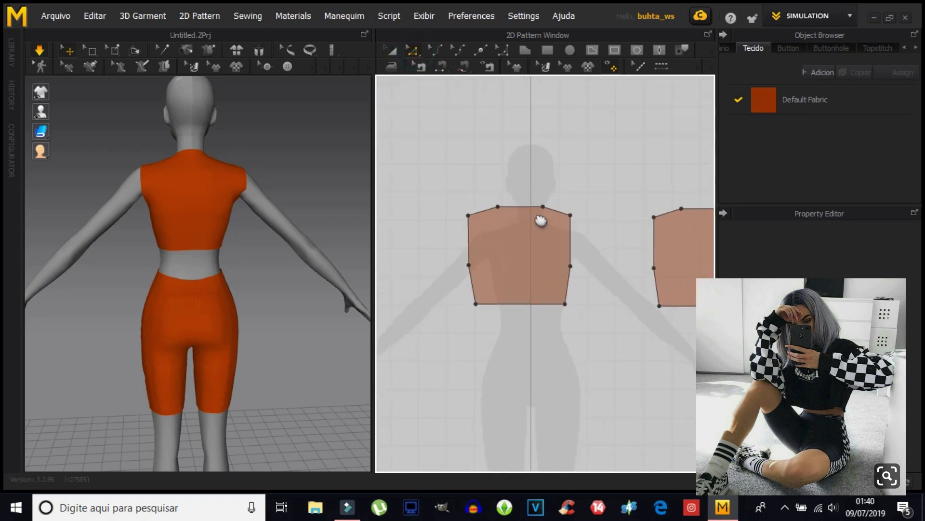
pyautogui.scroll(-1, 514, 199)
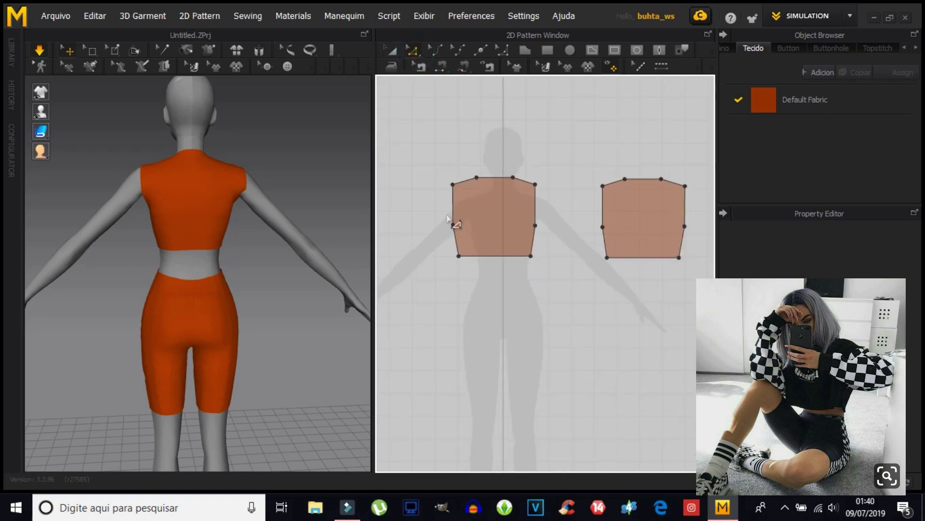
pyautogui.click(455, 220)
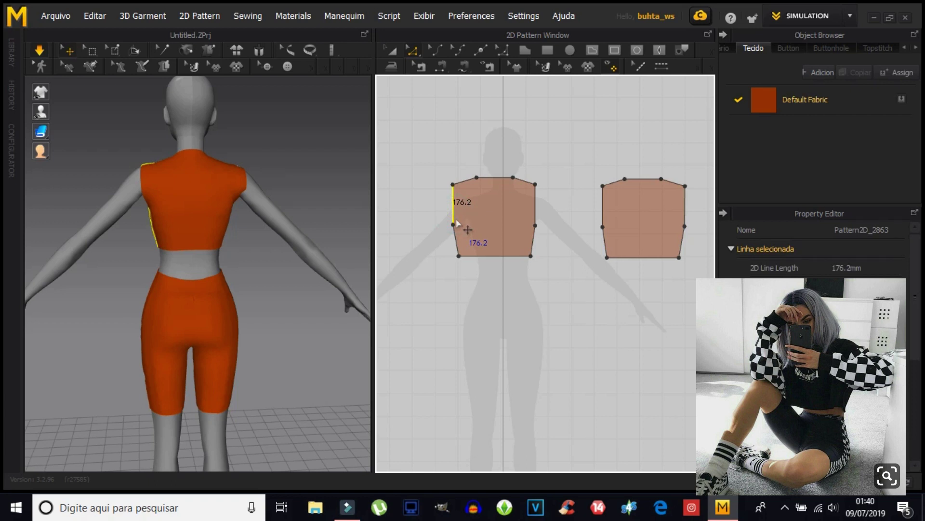
pyautogui.click(457, 275)
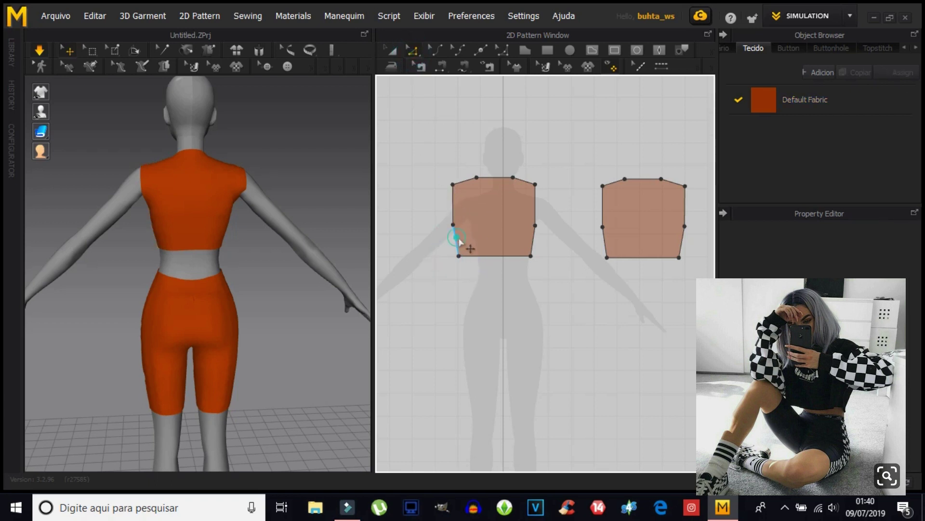
pyautogui.click(458, 238)
pyautogui.keyDown('shift'); pyautogui.click(533, 243); pyautogui.keyUp('shift')
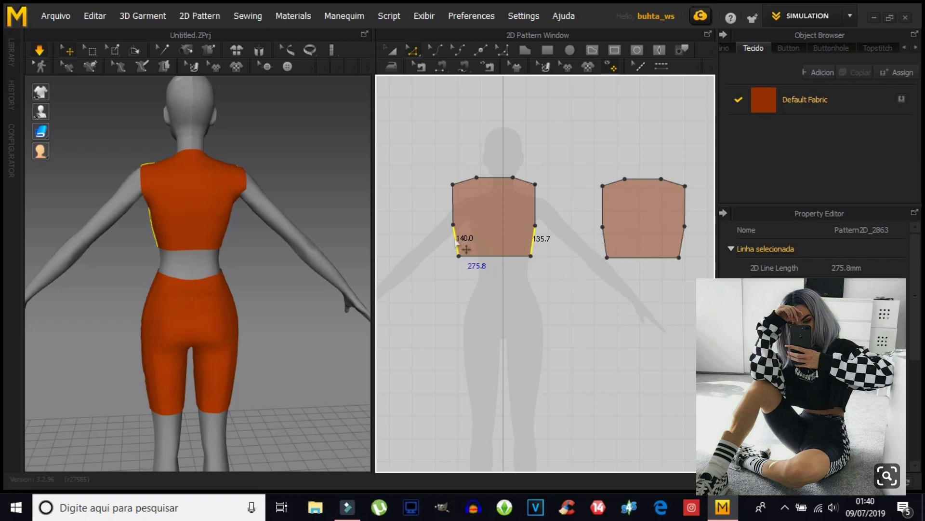
pyautogui.click(604, 244)
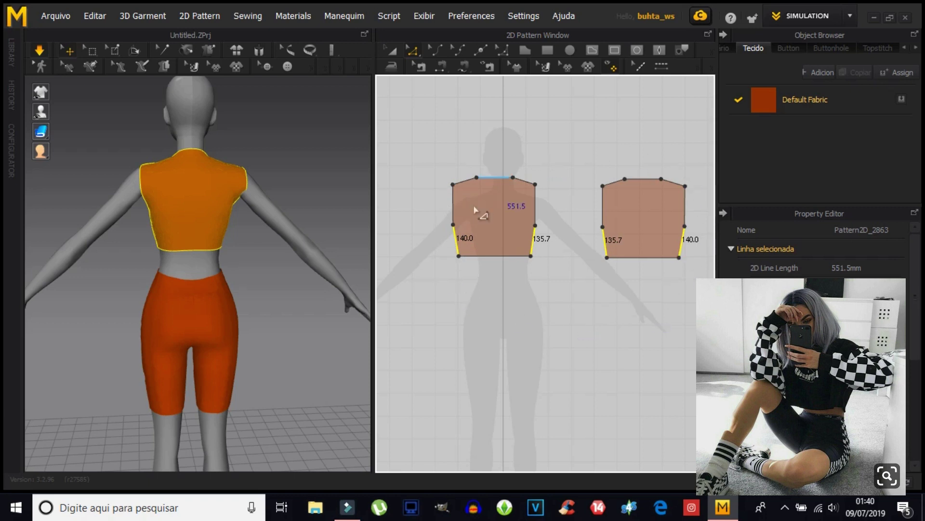
pyautogui.click(457, 248)
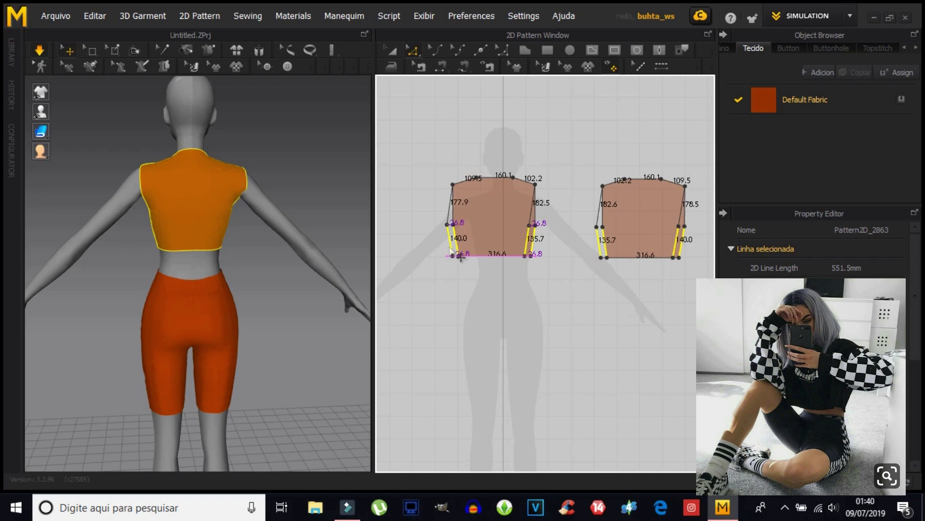
# Push the back piece's lower 135.7 side edges outward on both sides.
pyautogui.click(572, 256)
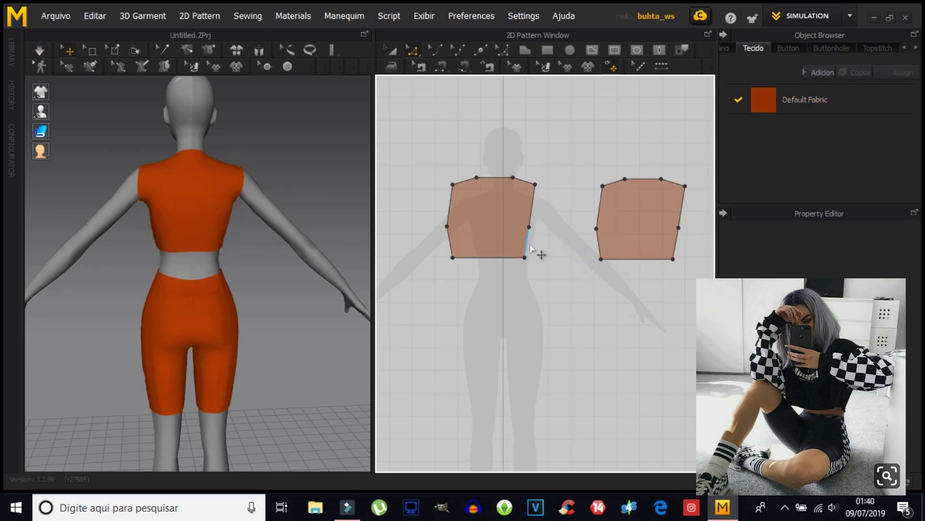
pyautogui.click(528, 244)
pyautogui.keyDown('shift'); pyautogui.click(599, 244); pyautogui.keyUp('shift')
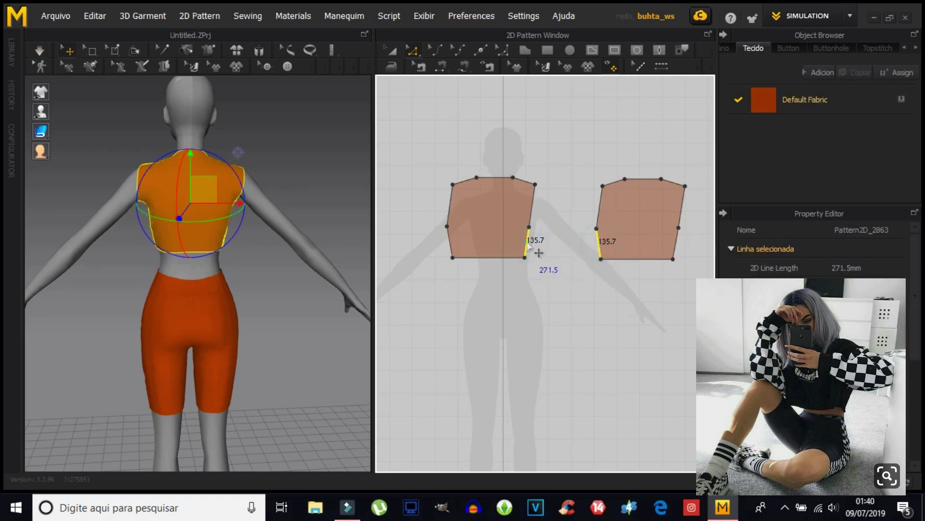
pyautogui.click(585, 258)
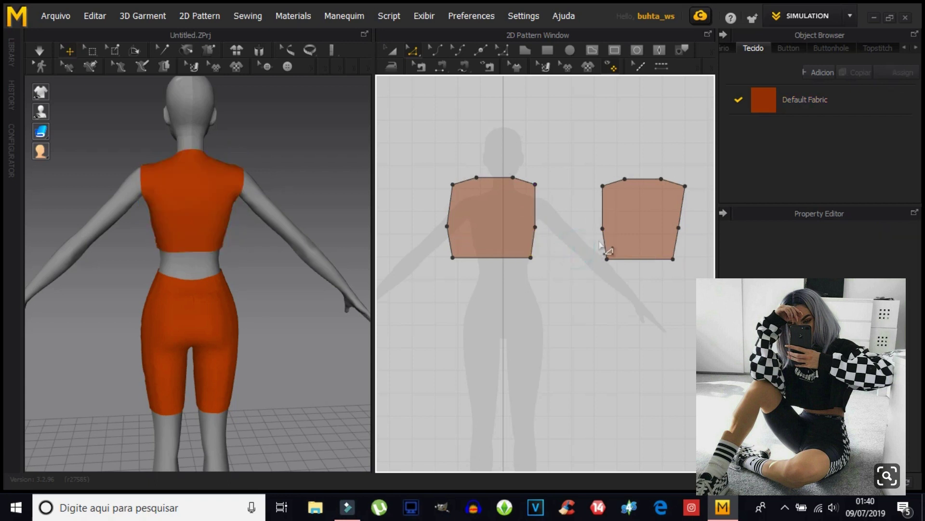
pyautogui.click(599, 244)
pyautogui.moveTo(599, 247); pyautogui.dragTo(598, 245)
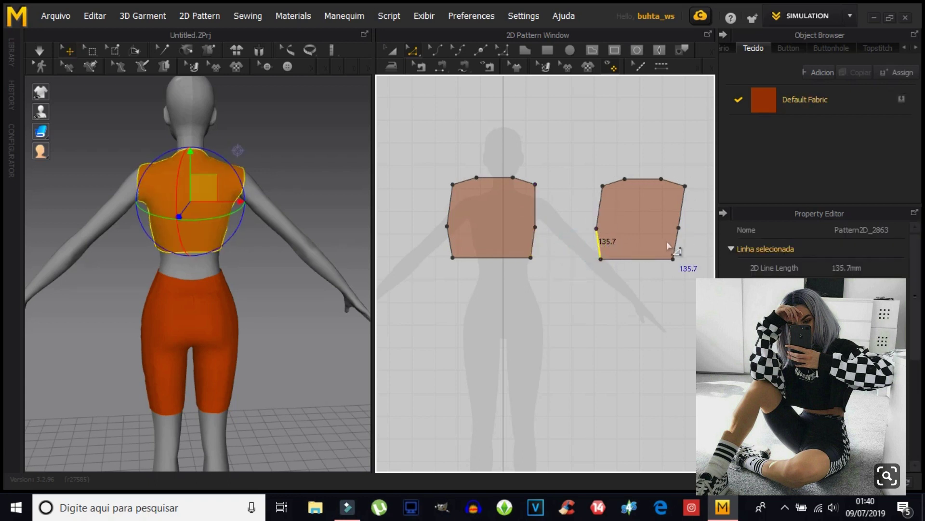
pyautogui.moveTo(677, 250); pyautogui.dragTo(684, 249)
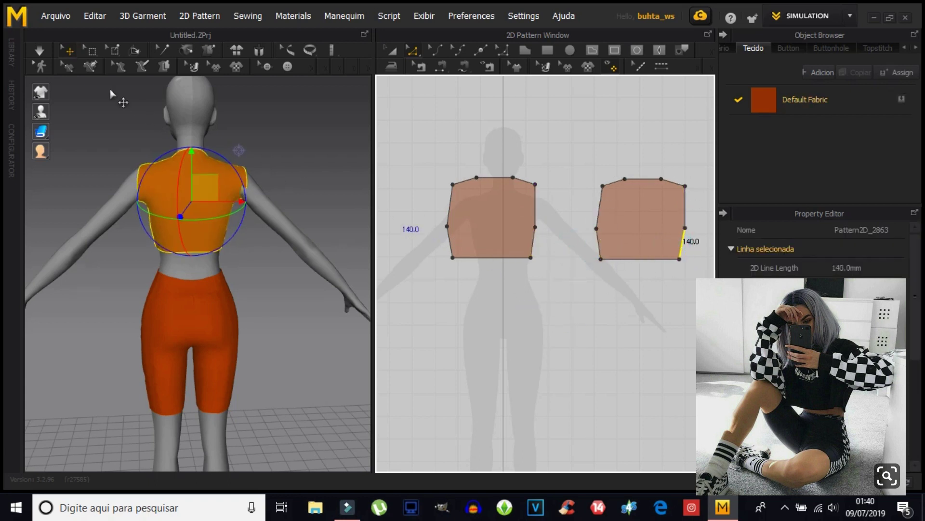
# Flare the front piece's lower left and right sides outward, then move the back piece over it.
pyautogui.click(39, 49)
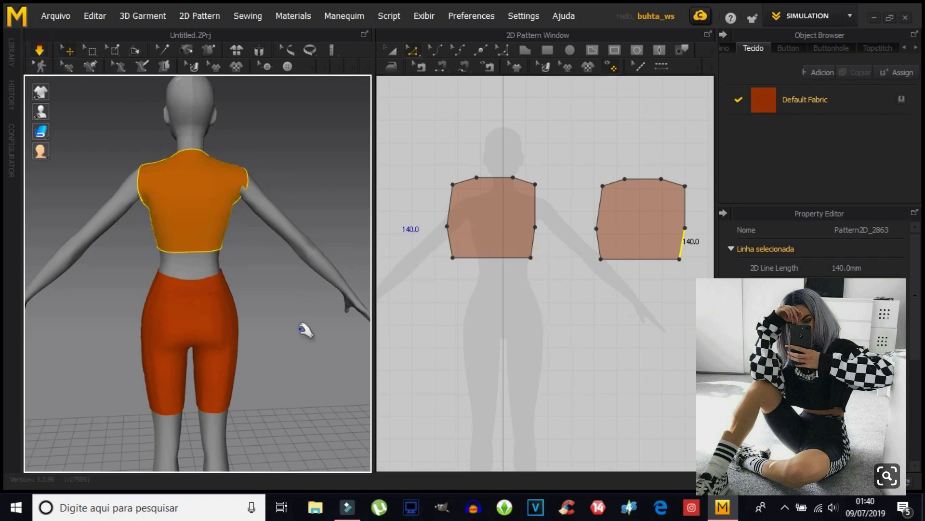
pyautogui.moveTo(304, 330); pyautogui.dragTo(76, 341, button='right')
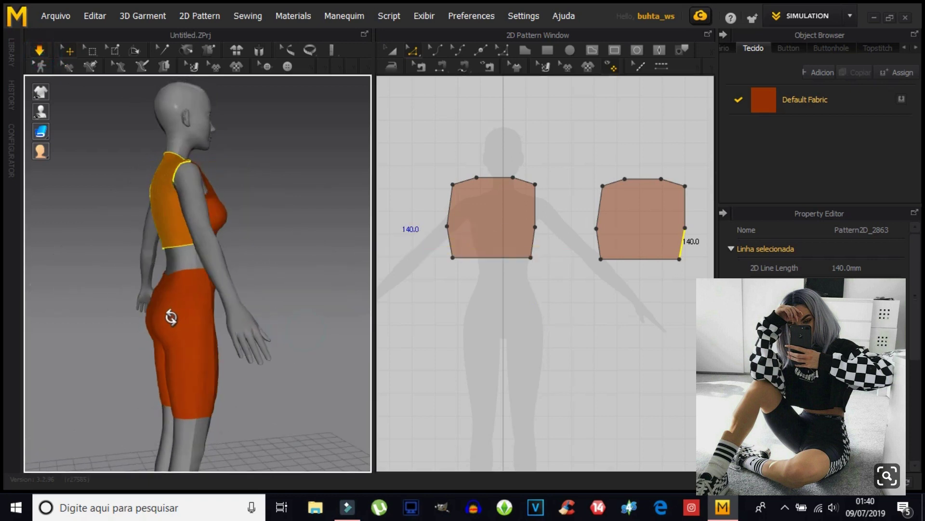
pyautogui.click(451, 309)
pyautogui.click(536, 237)
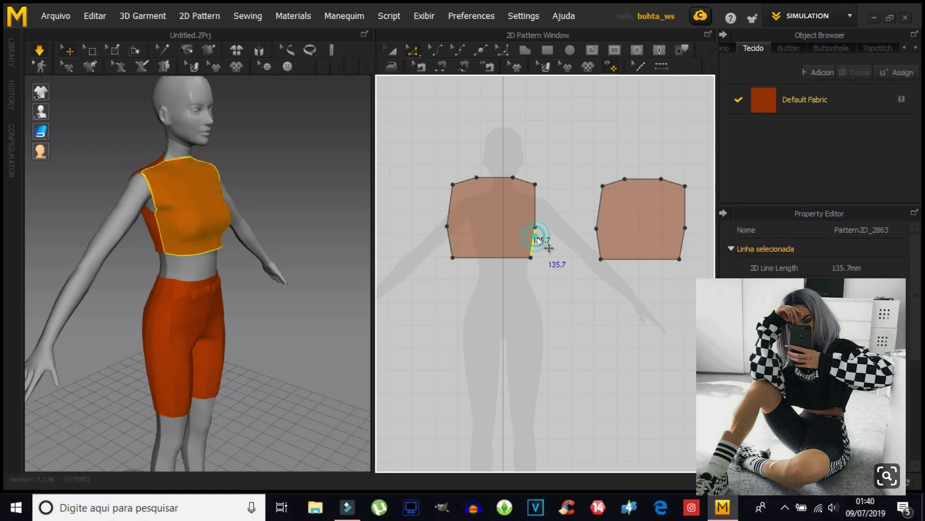
pyautogui.moveTo(545, 240); pyautogui.dragTo(556, 240)
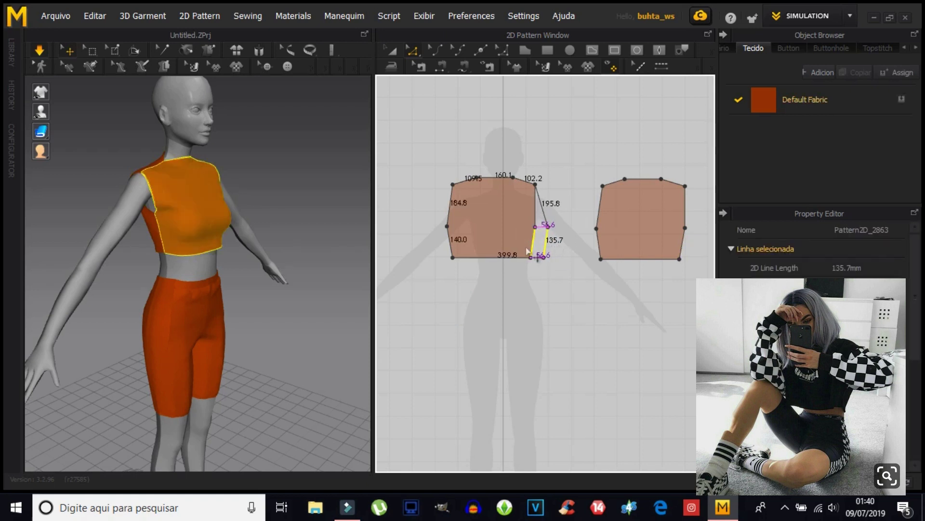
pyautogui.click(450, 241)
pyautogui.moveTo(450, 243); pyautogui.dragTo(441, 244)
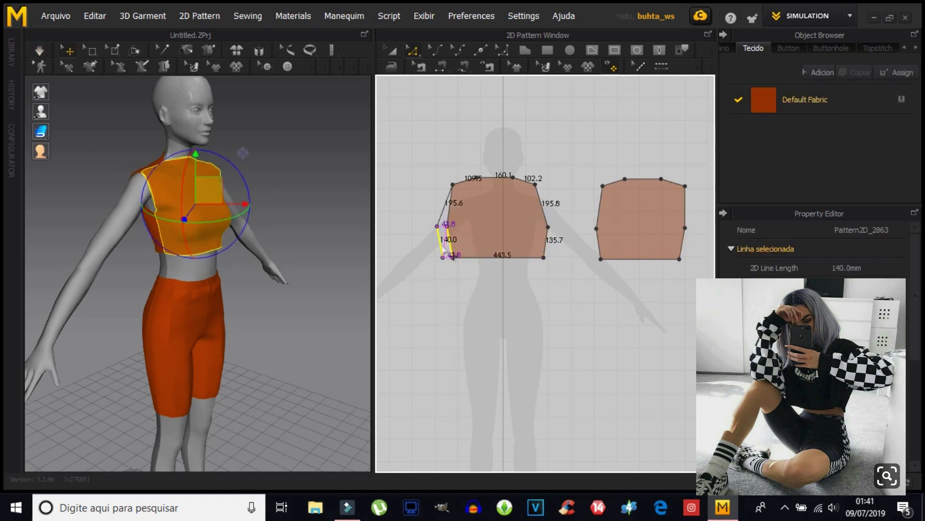
pyautogui.click(391, 51)
pyautogui.moveTo(641, 218); pyautogui.dragTo(494, 176)
# Push the back piece's 140.0 lower left side edge outward.
pyautogui.click(409, 89)
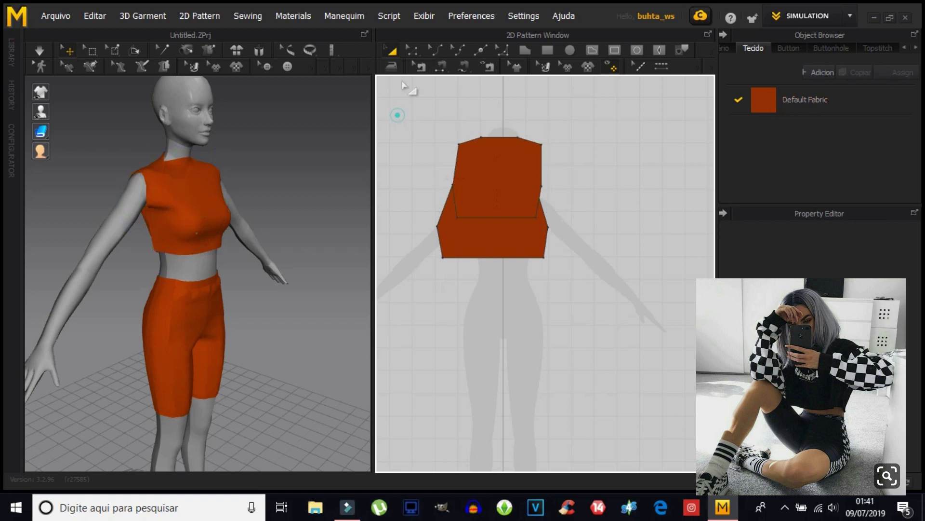
pyautogui.click(413, 51)
pyautogui.click(549, 208)
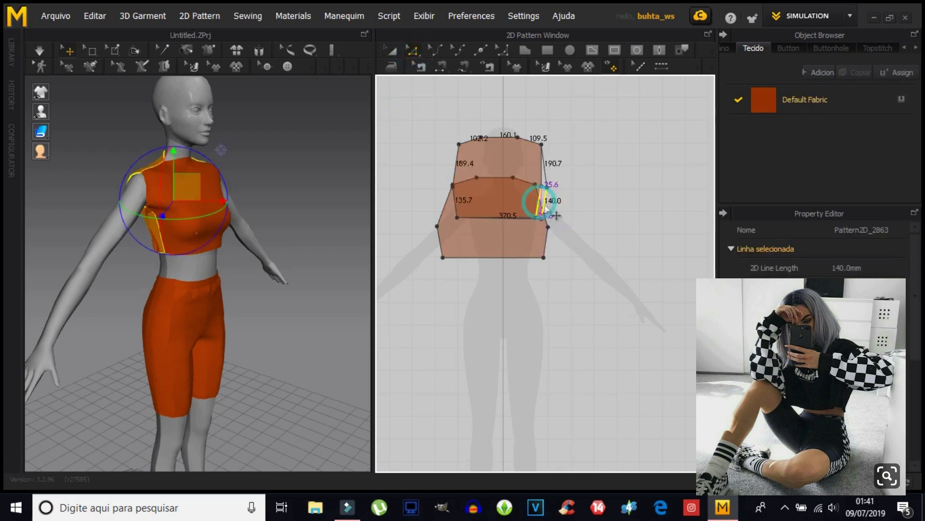
pyautogui.moveTo(455, 200); pyautogui.dragTo(435, 200)
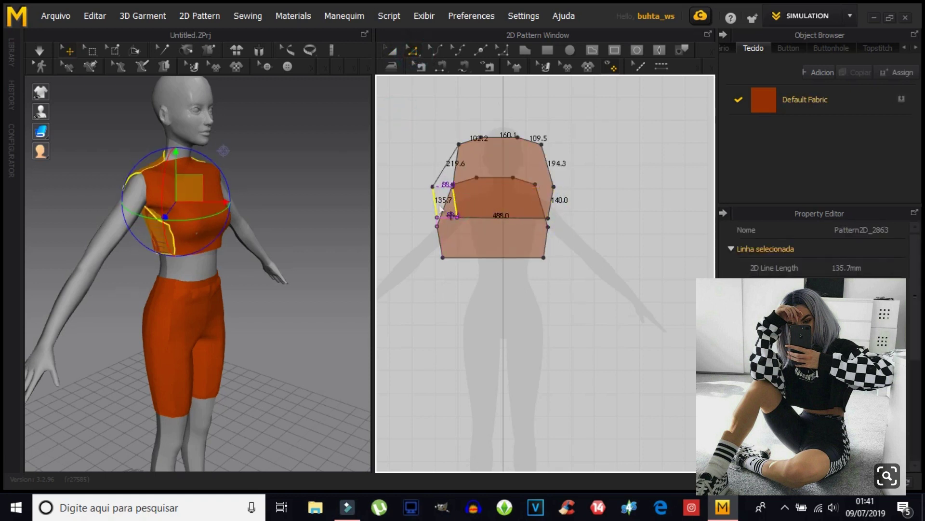
pyautogui.click(460, 145)
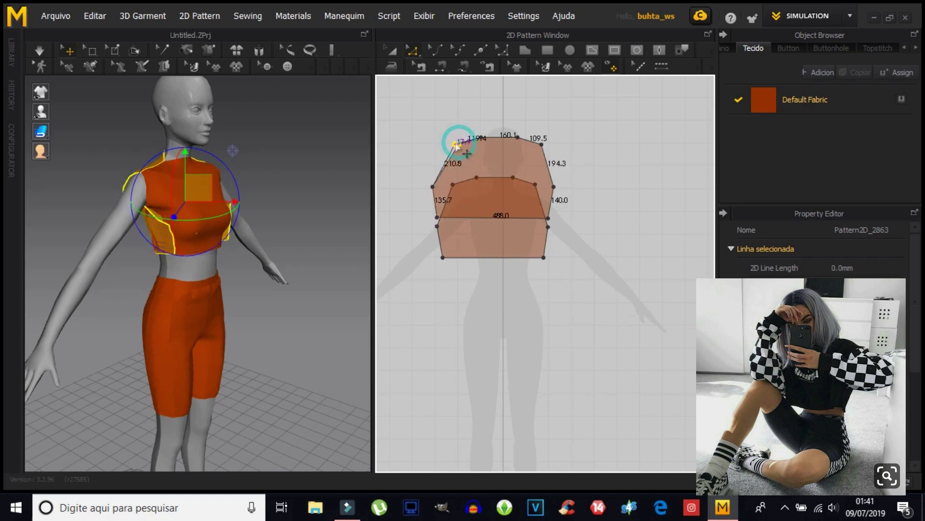
pyautogui.click(478, 138)
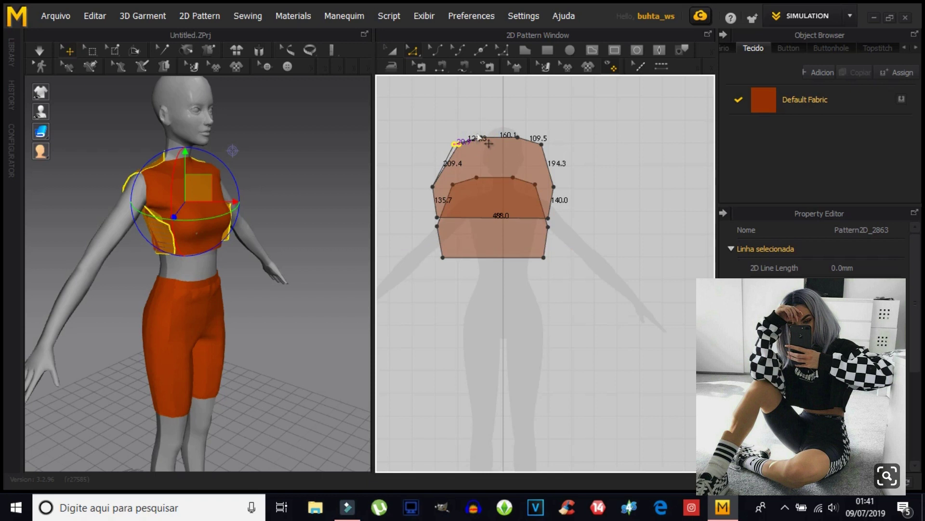
pyautogui.click(485, 119)
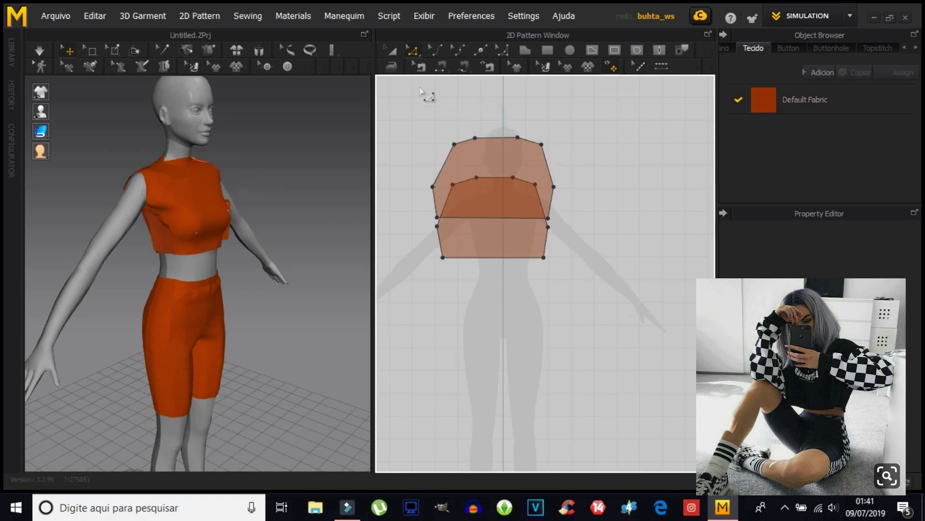
# Move the back piece down over the front and push its right side outward.
pyautogui.click(393, 50)
pyautogui.moveTo(493, 207)
pyautogui.mouseDown()
pyautogui.moveTo(491, 236)
pyautogui.moveTo(485, 215)
pyautogui.mouseUp()
pyautogui.click(602, 164)
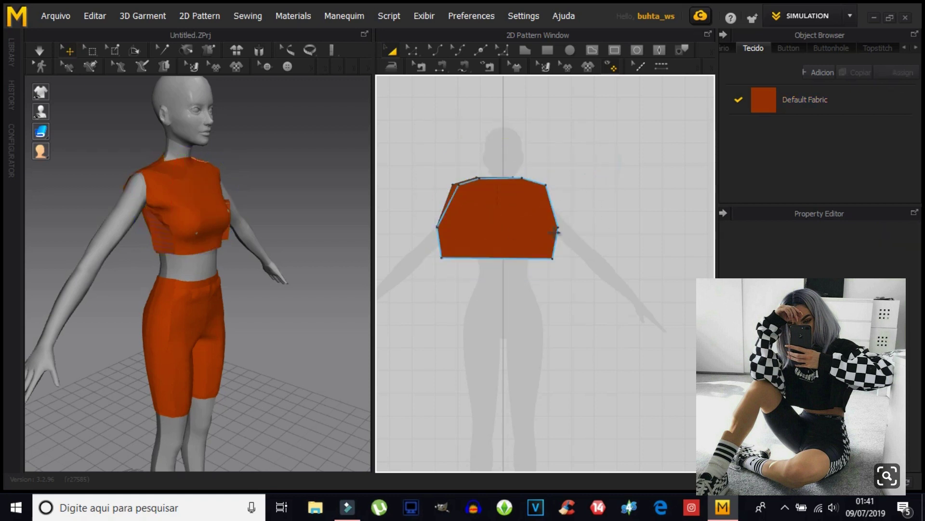
pyautogui.click(418, 50)
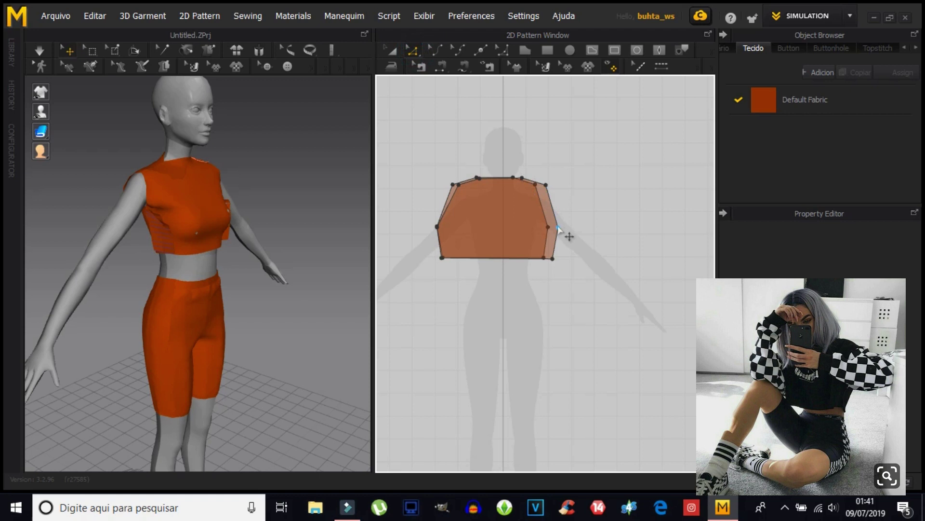
pyautogui.click(557, 240)
pyautogui.moveTo(560, 246)
pyautogui.mouseDown()
pyautogui.moveTo(556, 200)
pyautogui.moveTo(533, 182)
pyautogui.mouseUp()
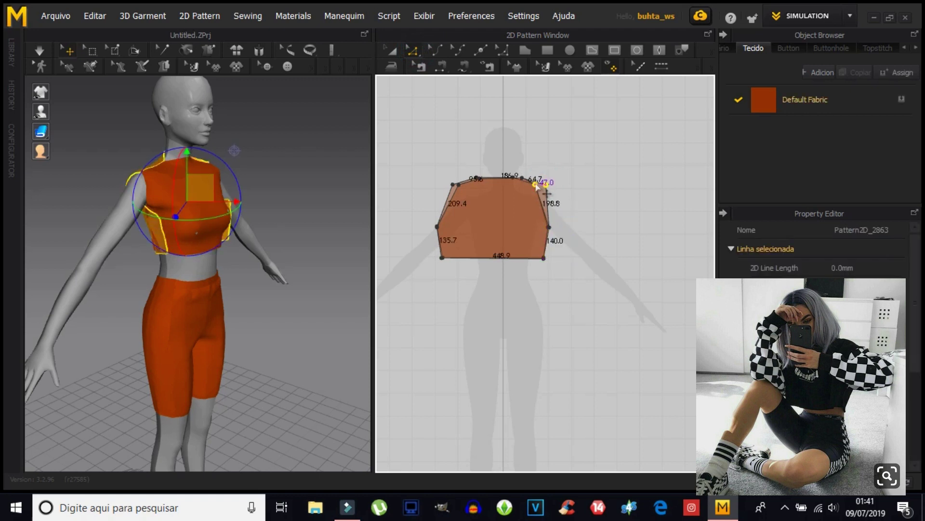
# Select the bodice's top corner and shoulder points and nudge the top-left corner slightly inward.
pyautogui.click(521, 176)
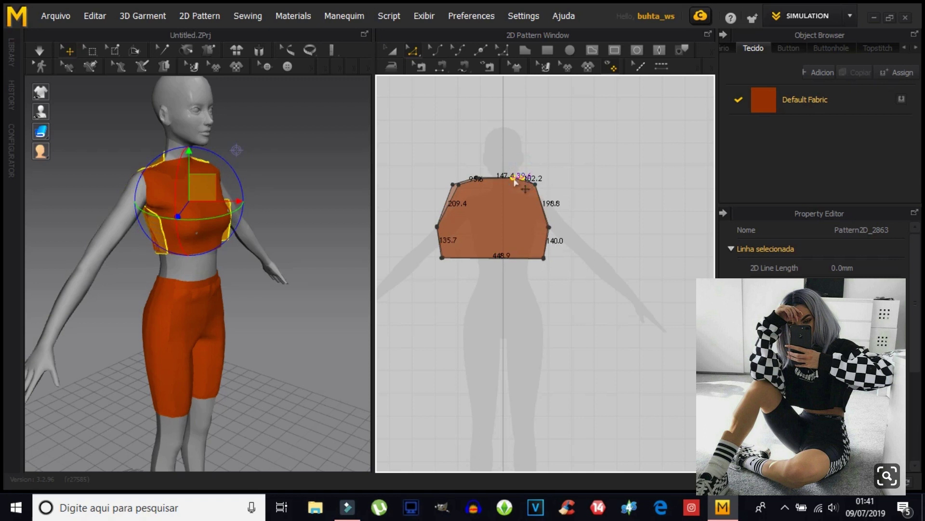
pyautogui.click(477, 178)
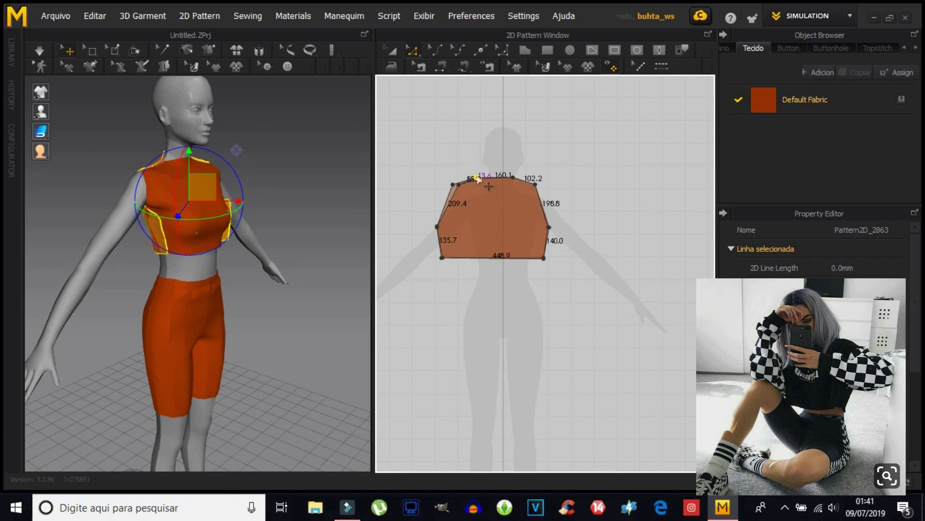
pyautogui.click(454, 184)
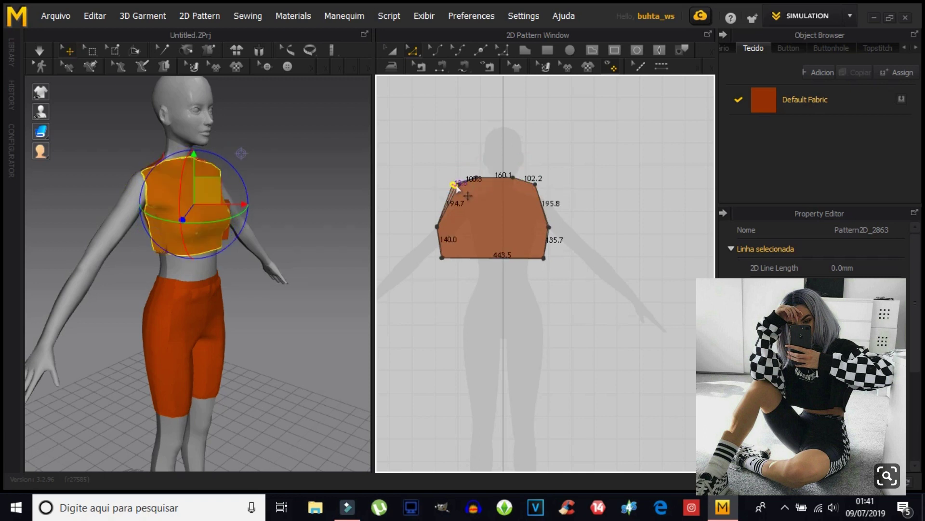
pyautogui.moveTo(456, 186); pyautogui.dragTo(461, 187)
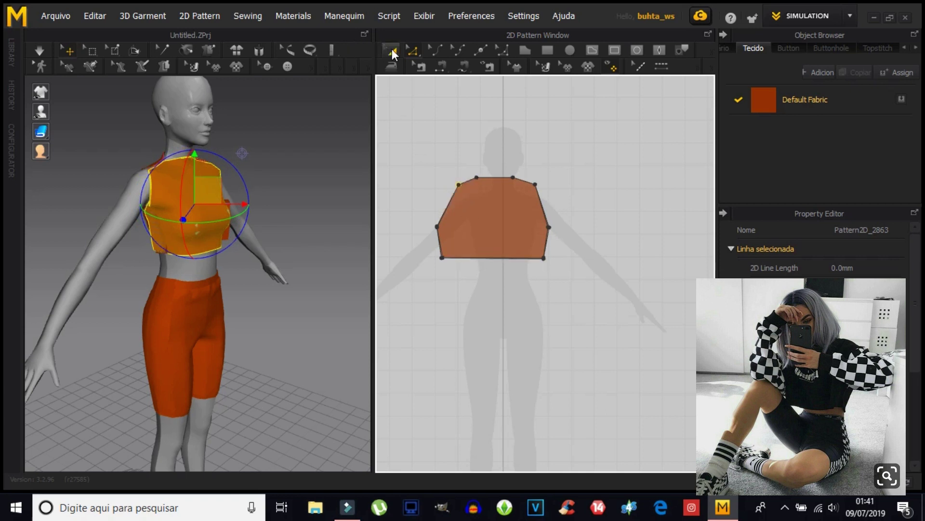
# Move one bodice piece out to the right and simulate the top onto the avatar.
pyautogui.click(393, 53)
pyautogui.moveTo(493, 217); pyautogui.dragTo(650, 224)
pyautogui.click(38, 52)
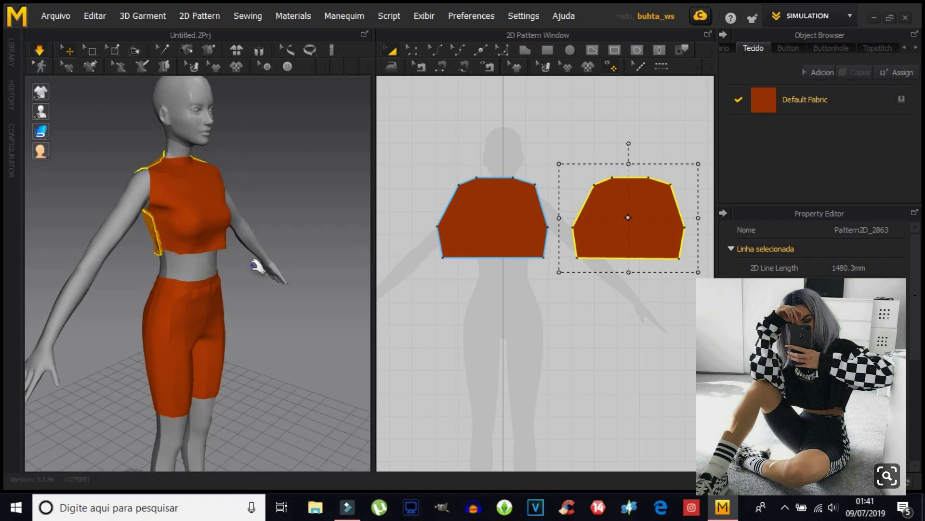
pyautogui.click(188, 242)
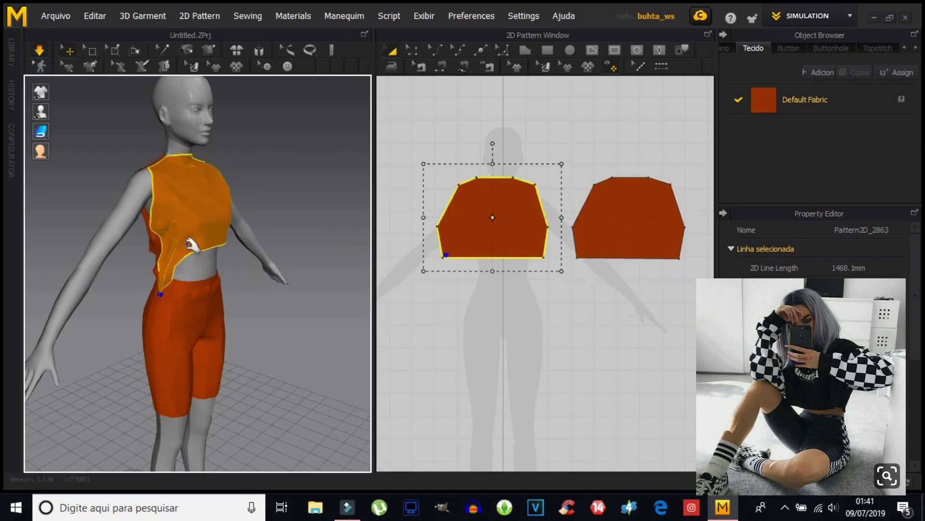
pyautogui.moveTo(248, 282); pyautogui.dragTo(145, 279, button='right')
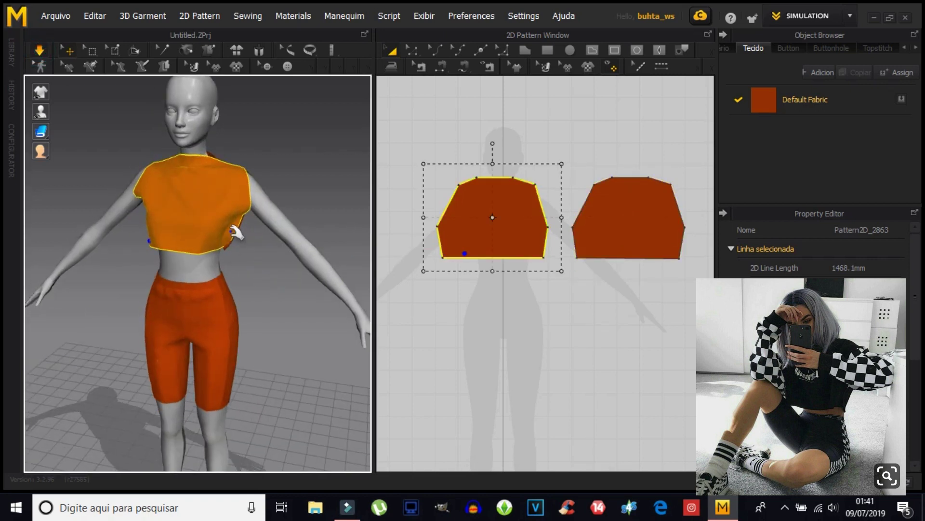
# Pull the back panel into place behind the avatar and check the drape from a three-quarter view.
pyautogui.moveTo(278, 288)
pyautogui.mouseDown(button='right')
pyautogui.moveTo(145, 225)
pyautogui.moveTo(74, 219)
pyautogui.mouseUp(button='right')
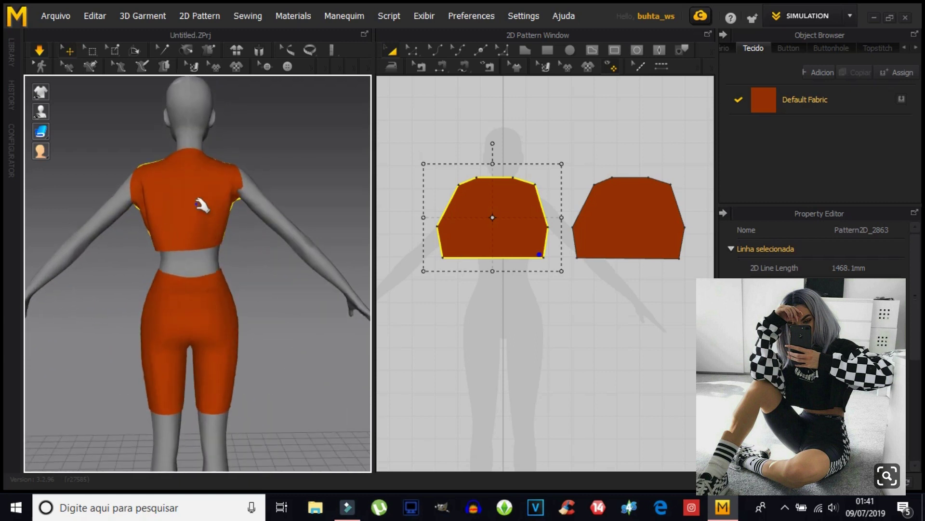
pyautogui.click(238, 182)
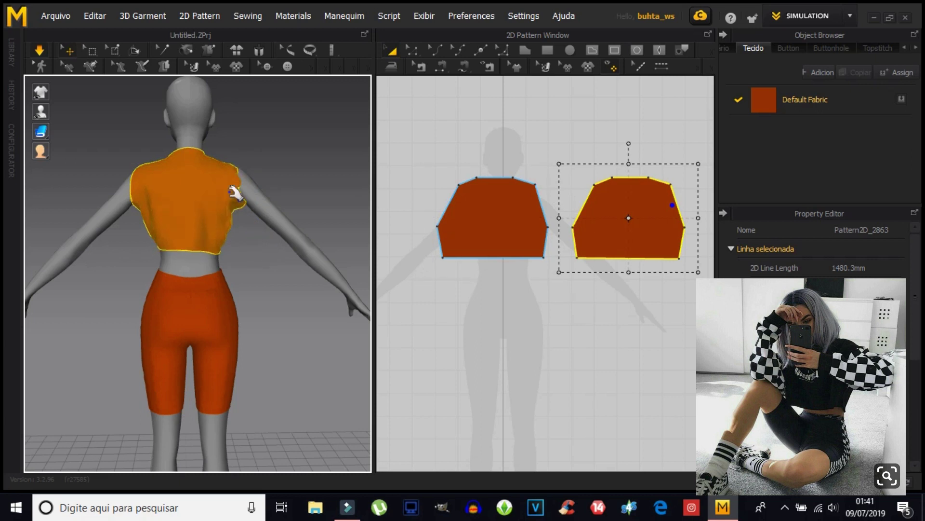
pyautogui.moveTo(198, 164); pyautogui.dragTo(191, 179)
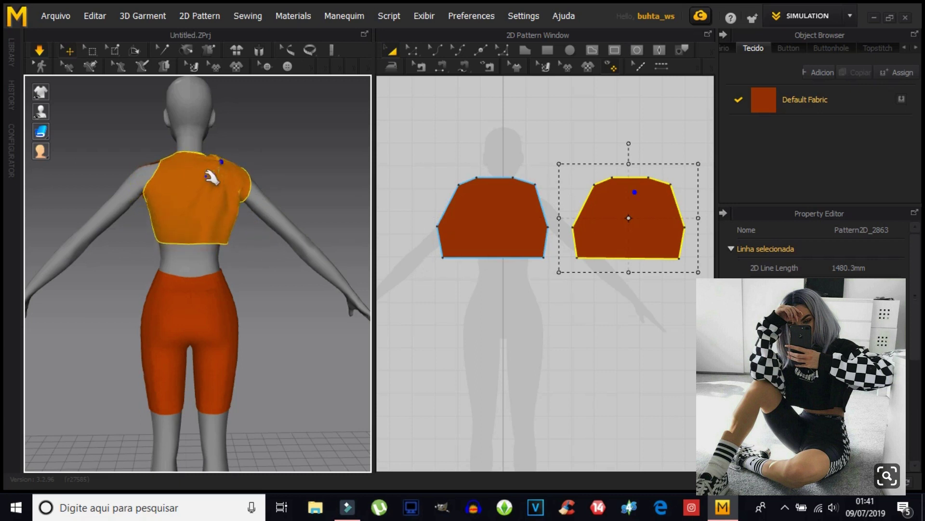
pyautogui.click(171, 175)
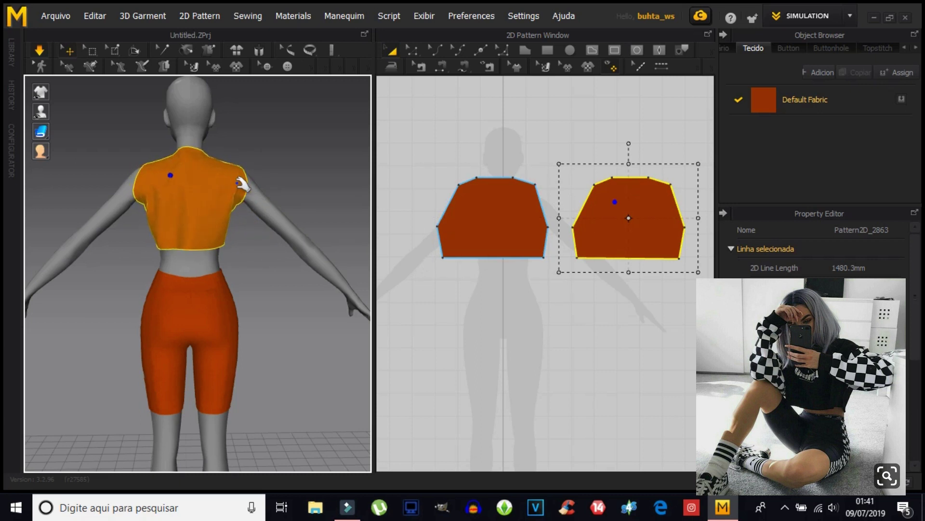
pyautogui.click(292, 327)
pyautogui.moveTo(292, 327)
pyautogui.mouseDown(button='right')
pyautogui.moveTo(214, 318)
pyautogui.moveTo(158, 345)
pyautogui.moveTo(197, 275)
pyautogui.moveTo(52, 283)
pyautogui.moveTo(89, 273)
pyautogui.mouseUp(button='right')
pyautogui.click(475, 182)
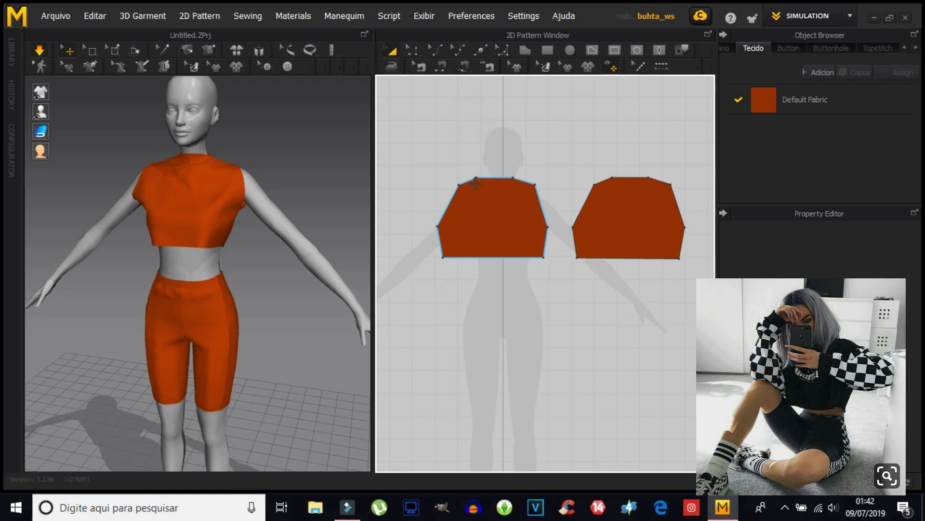
pyautogui.click(389, 263)
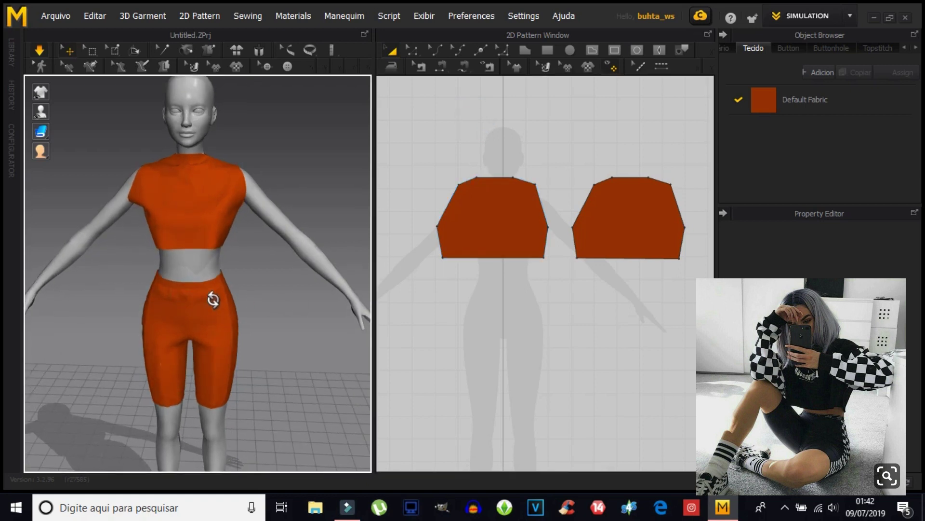
# Select the side edges of both bodice pieces and re-drape the cropped top.
pyautogui.moveTo(207, 303); pyautogui.dragTo(343, 237, button='right')
pyautogui.click(146, 194)
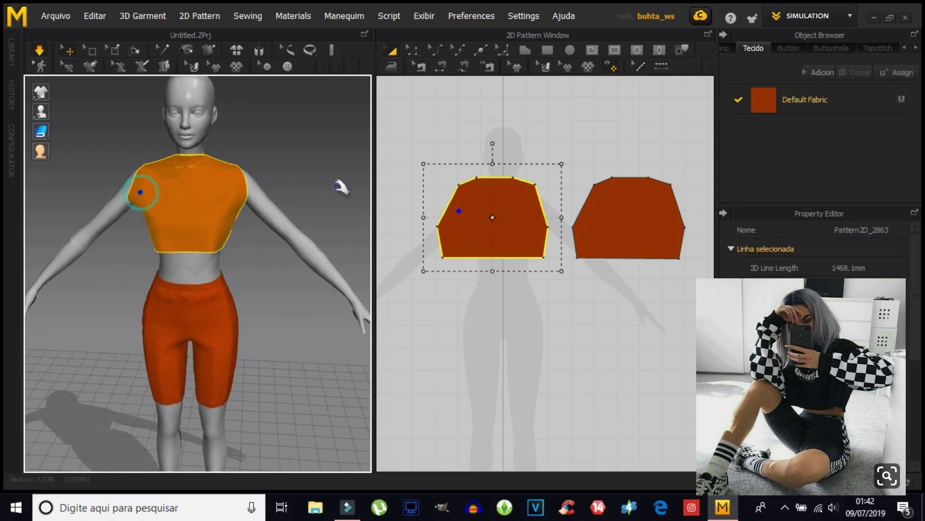
pyautogui.click(424, 130)
pyautogui.click(414, 51)
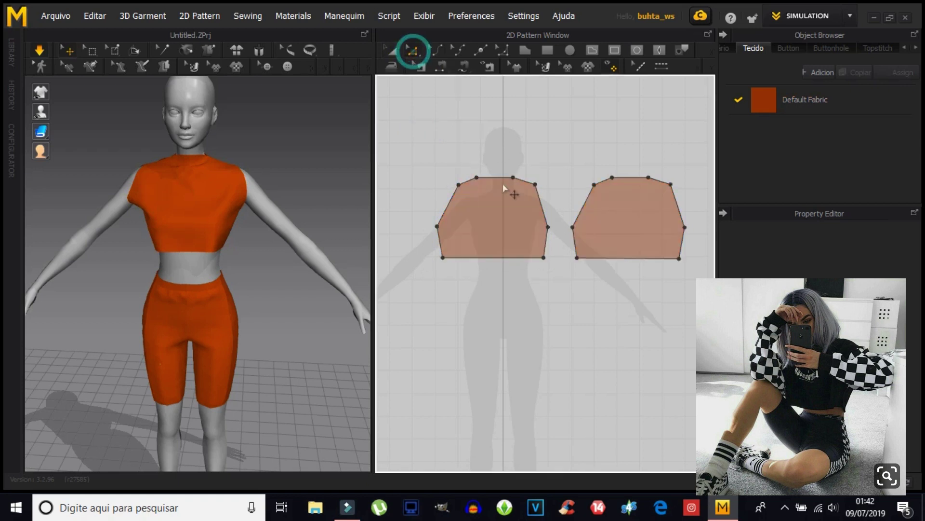
pyautogui.click(437, 227)
pyautogui.scroll(2, 490, 241)
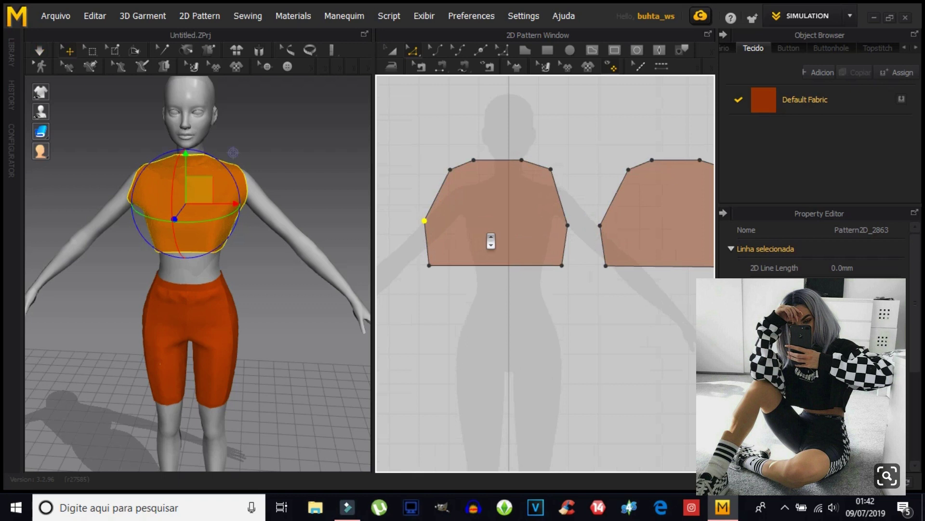
pyautogui.scroll(-2, 602, 227)
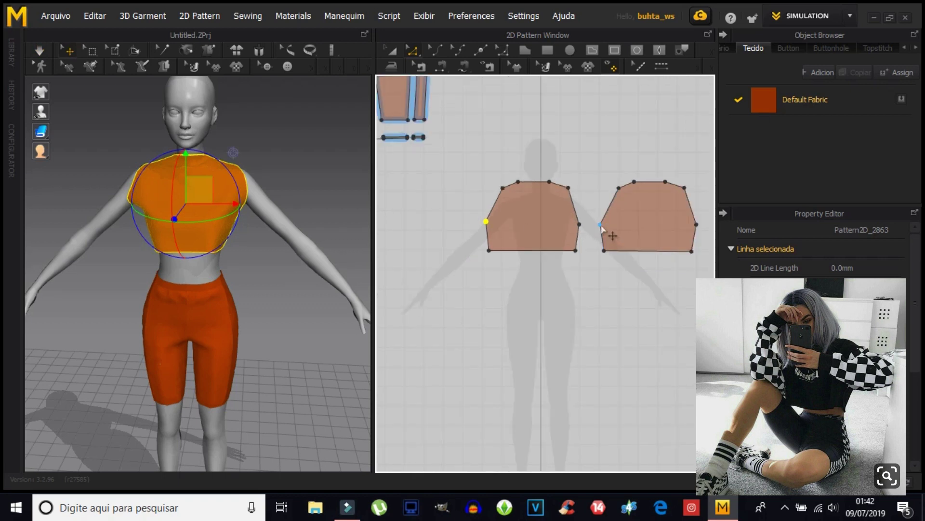
pyautogui.click(601, 227)
pyautogui.click(602, 222)
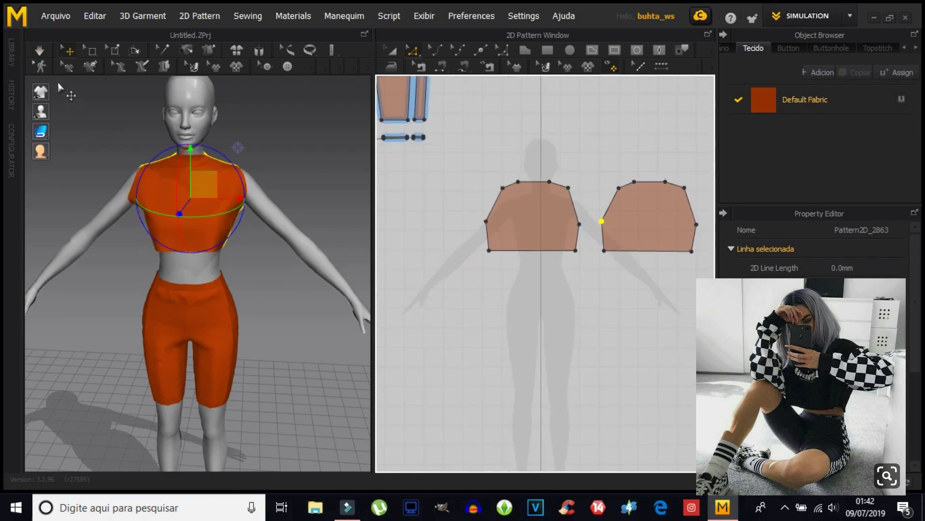
pyautogui.click(39, 51)
pyautogui.moveTo(188, 293)
pyautogui.mouseDown(button='right')
pyautogui.moveTo(316, 272)
pyautogui.moveTo(279, 204)
pyautogui.moveTo(153, 198)
pyautogui.moveTo(79, 303)
pyautogui.moveTo(169, 335)
pyautogui.moveTo(197, 275)
pyautogui.moveTo(190, 296)
pyautogui.mouseUp(button='right')
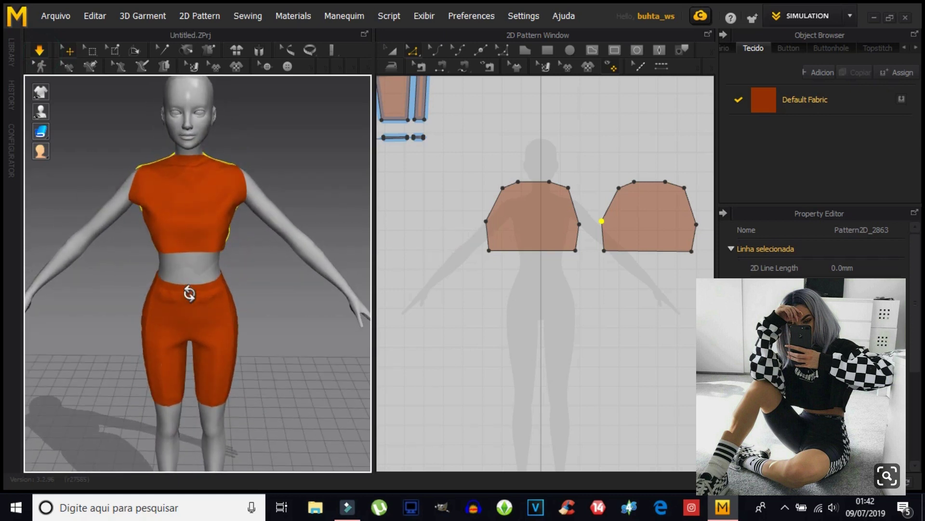
pyautogui.moveTo(127, 267); pyautogui.dragTo(198, 261, button='right')
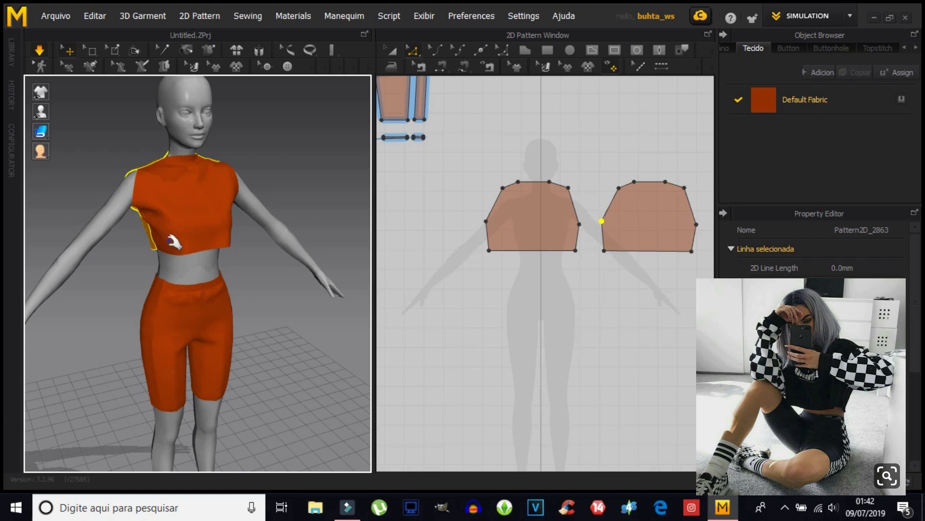
# Move the right bodice piece further right and nudge the left piece slightly down.
pyautogui.click(389, 54)
pyautogui.scroll(-3, 545, 202)
pyautogui.moveTo(603, 212); pyautogui.dragTo(655, 194)
pyautogui.click(536, 211)
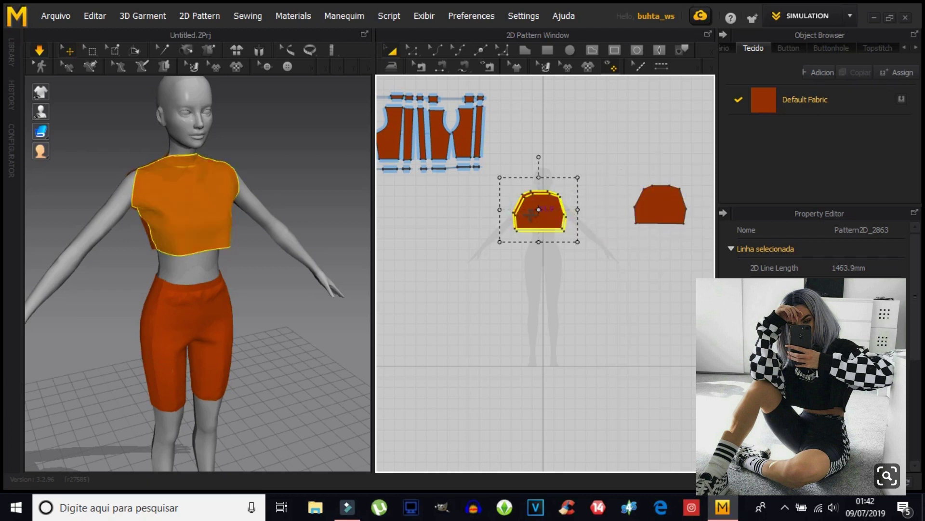
pyautogui.scroll(5, 539, 210)
pyautogui.scroll(-2, 589, 216)
pyautogui.moveTo(580, 217); pyautogui.dragTo(586, 228)
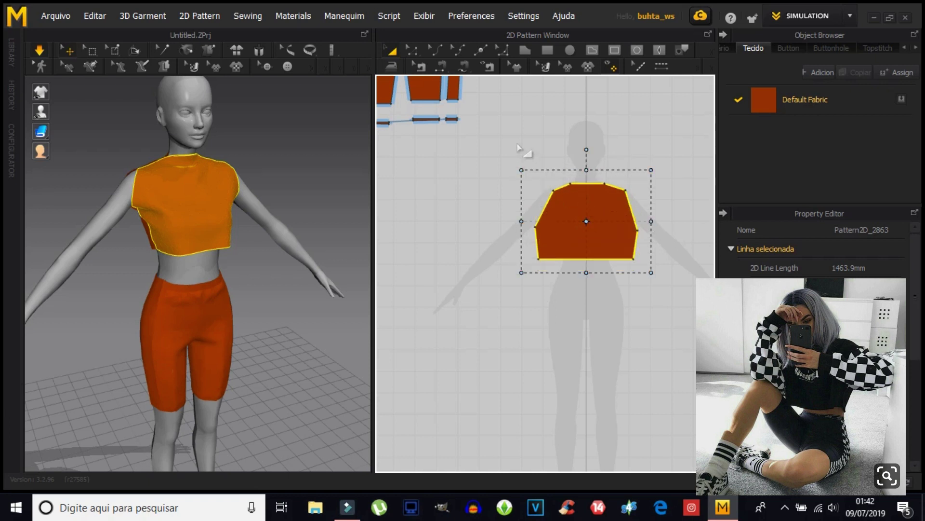
pyautogui.click(517, 141)
pyautogui.click(526, 50)
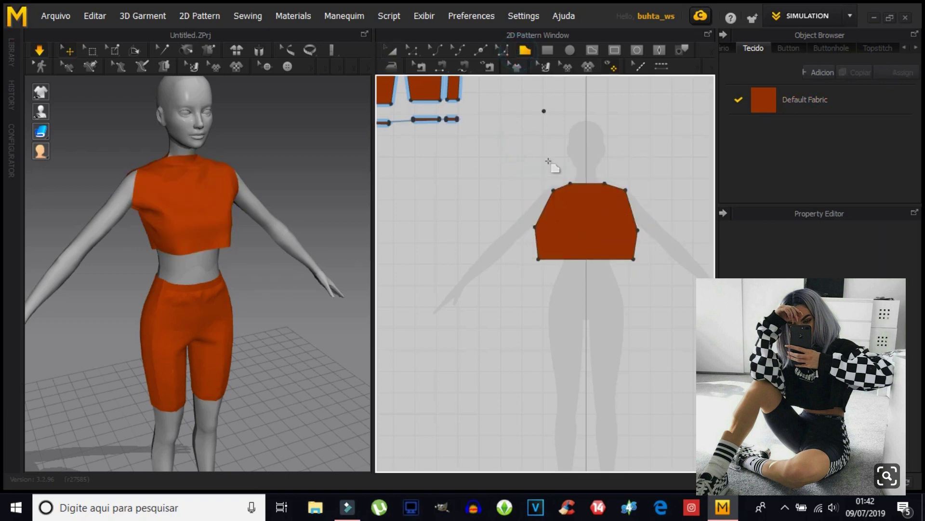
# Draw a closed, slanted long-sleeve polygon running from the bodice shoulder down the arm.
pyautogui.click(554, 189)
pyautogui.click(536, 226)
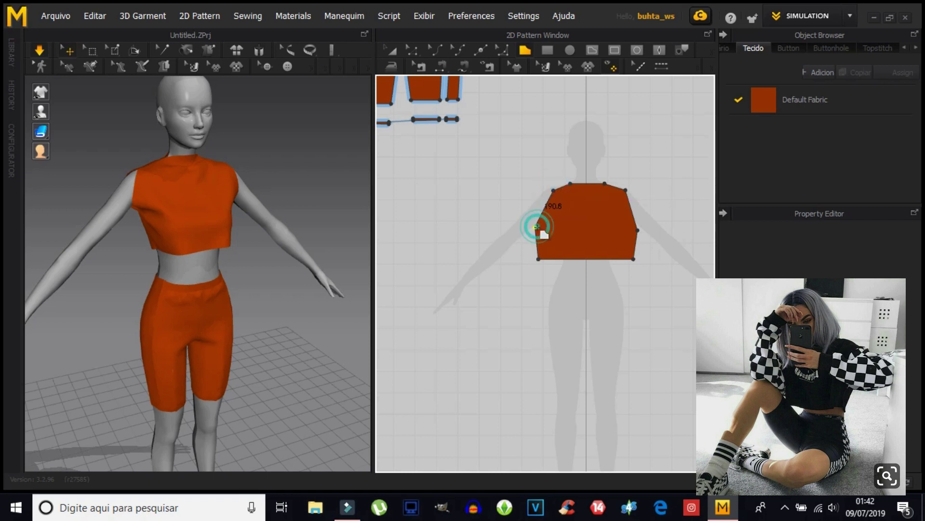
pyautogui.click(480, 287)
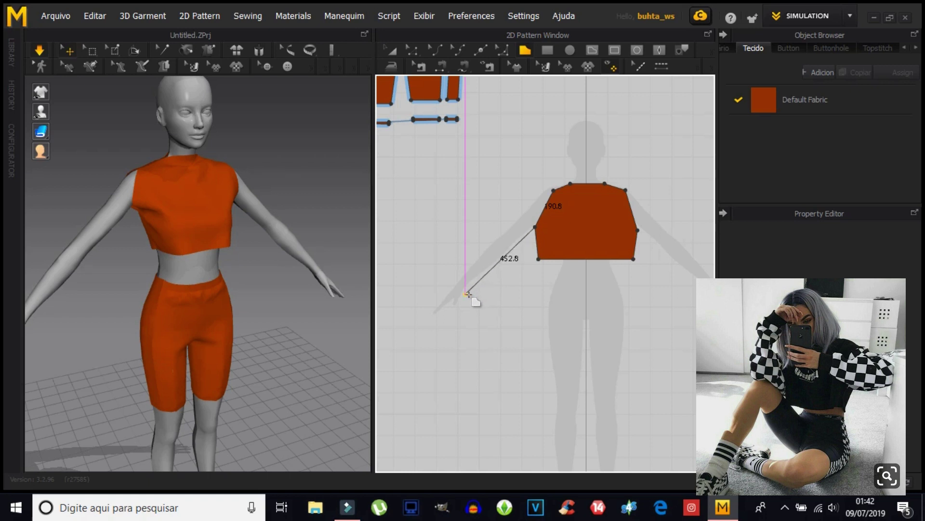
pyautogui.click(466, 294)
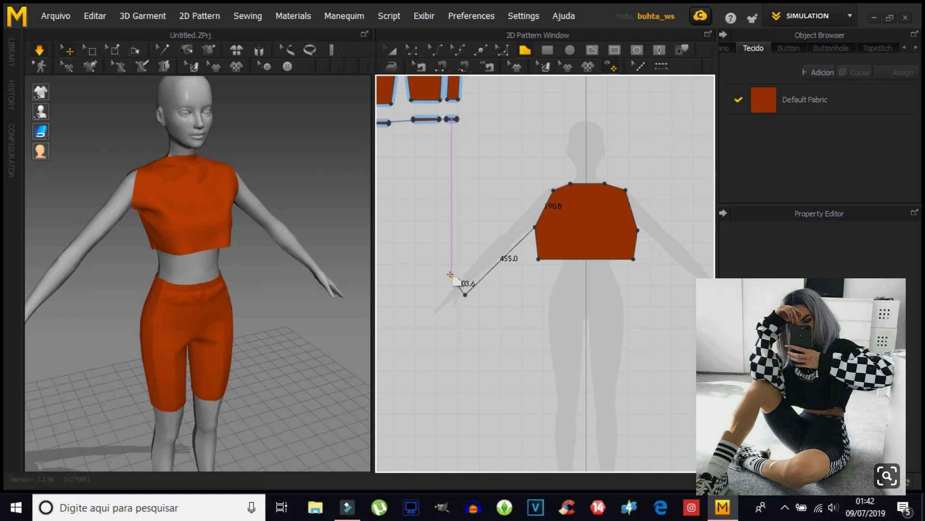
pyautogui.click(446, 269)
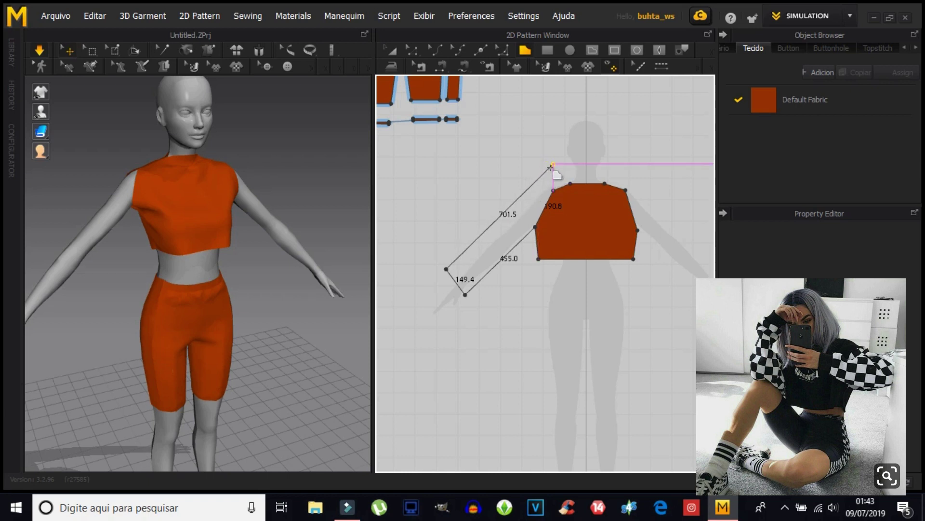
pyautogui.click(552, 164)
pyautogui.click(558, 192)
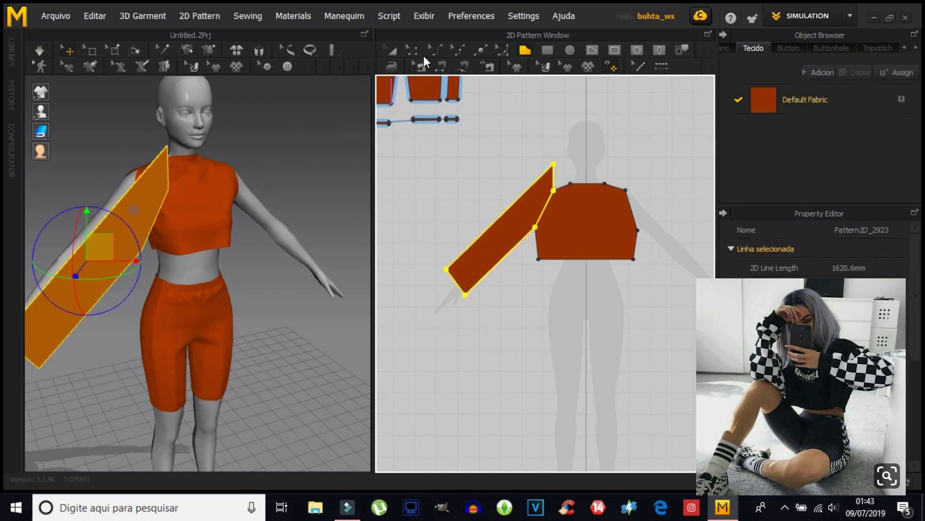
# Select the new sleeve piece and copy it.
pyautogui.click(389, 51)
pyautogui.rightClick(506, 226)
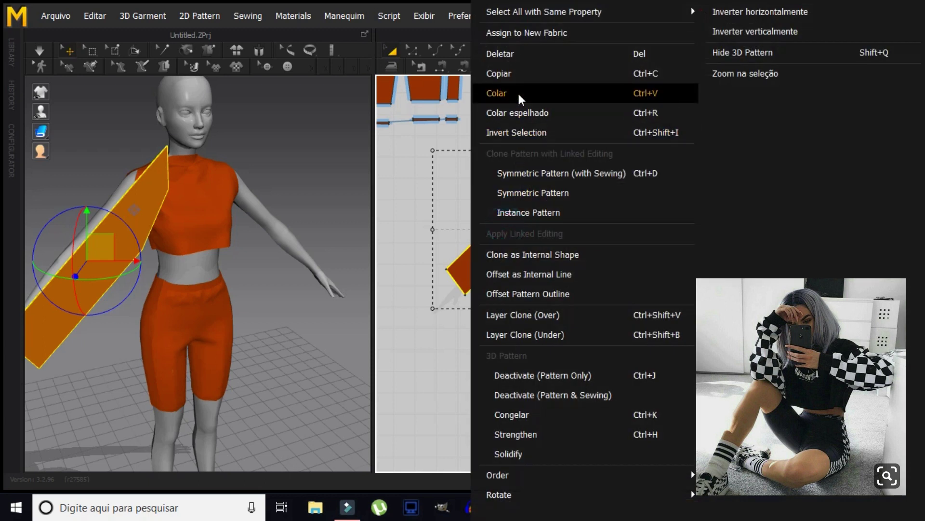
pyautogui.click(510, 75)
# Paste the copied sleeve and move it down behind the avatar's arm.
pyautogui.rightClick(523, 217)
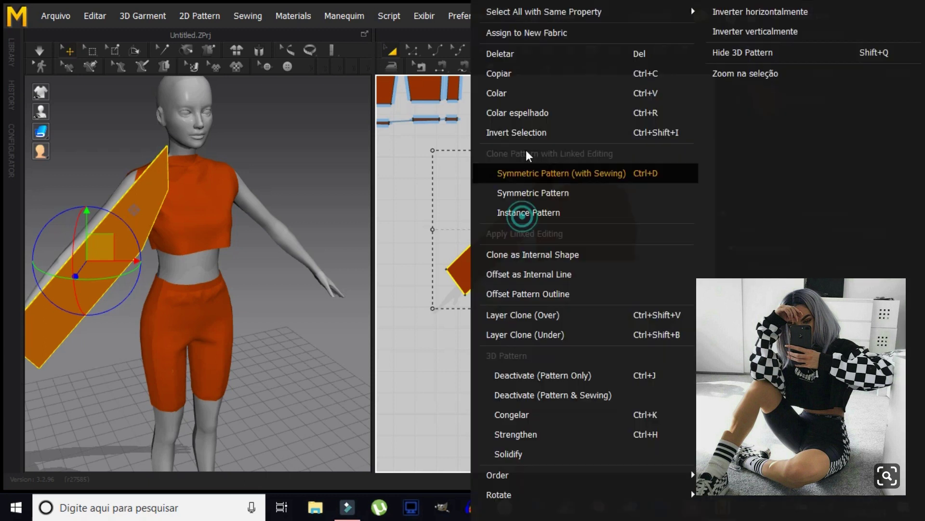
pyautogui.click(513, 91)
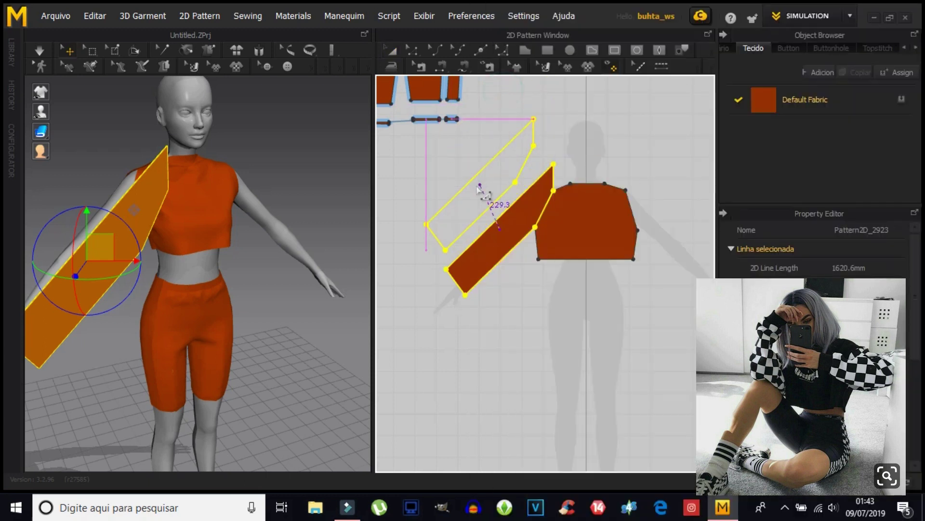
pyautogui.click(490, 192)
pyautogui.scroll(-2, 460, 240)
pyautogui.moveTo(138, 339)
pyautogui.mouseDown(button='right')
pyautogui.moveTo(200, 347)
pyautogui.moveTo(273, 234)
pyautogui.mouseUp(button='right')
pyautogui.moveTo(131, 222); pyautogui.dragTo(82, 238)
pyautogui.moveTo(83, 238)
pyautogui.mouseDown(button='right')
pyautogui.moveTo(173, 280)
pyautogui.moveTo(275, 304)
pyautogui.moveTo(330, 204)
pyautogui.mouseUp(button='right')
pyautogui.moveTo(312, 192); pyautogui.dragTo(274, 239)
pyautogui.moveTo(239, 335); pyautogui.dragTo(246, 231, button='right')
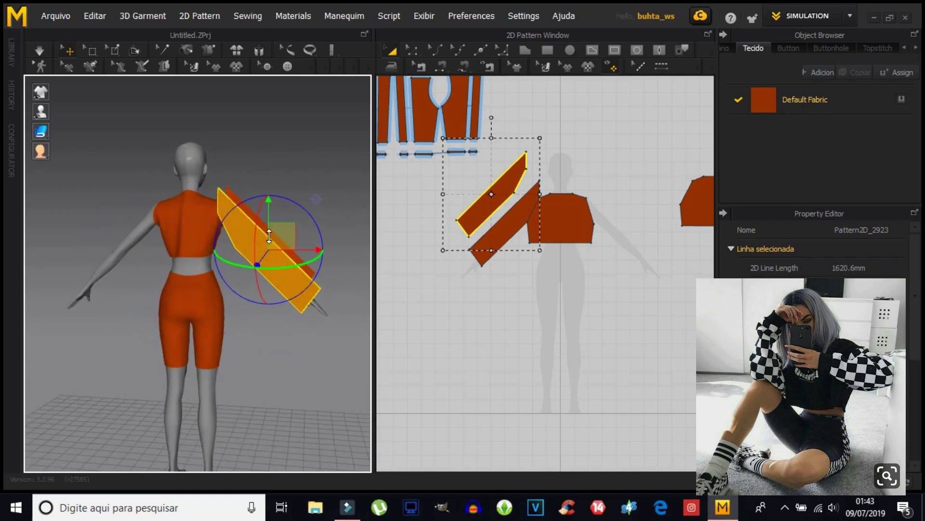
# Flip the sleeve's normal and place a mirrored copy at the lower left.
pyautogui.rightClick(244, 233)
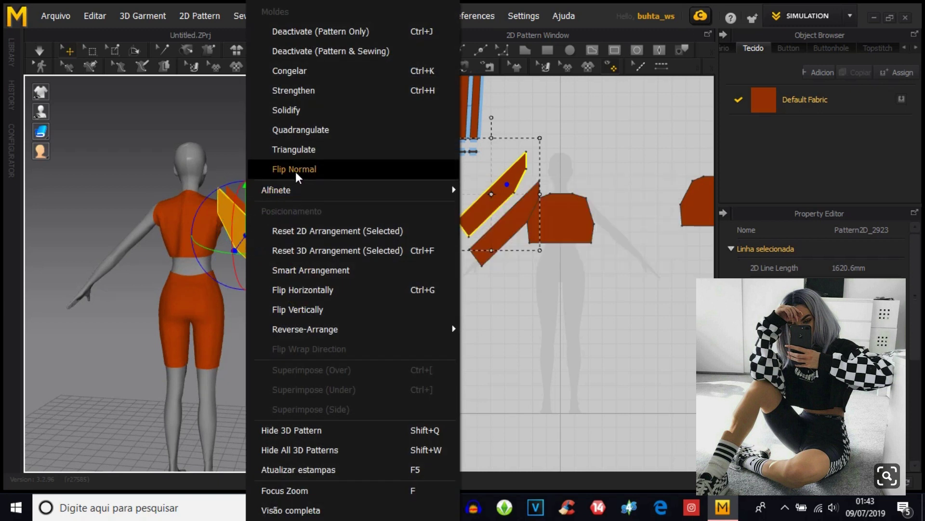
pyautogui.click(416, 175)
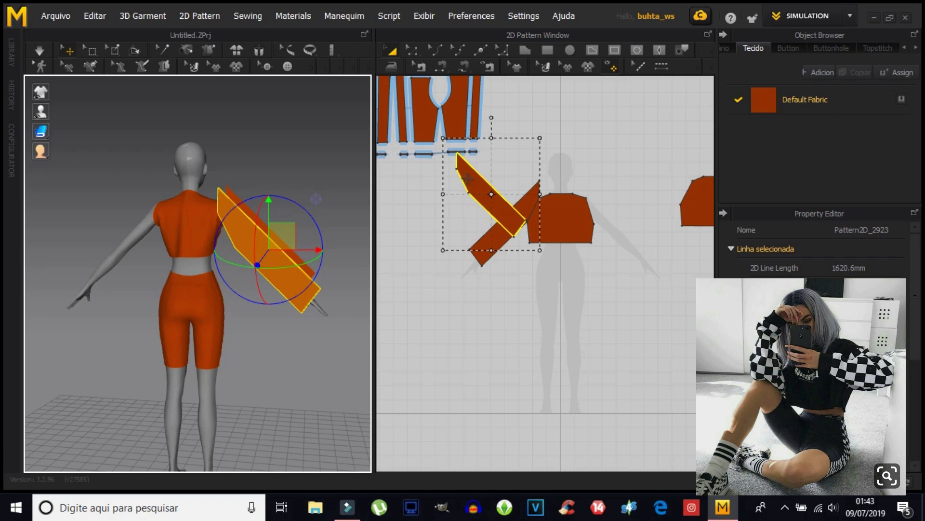
pyautogui.hotkey('ctrl', 'c')
pyautogui.hotkey('ctrl', 'v')
pyautogui.click(517, 291)
pyautogui.hotkey('ctrl', 'r')
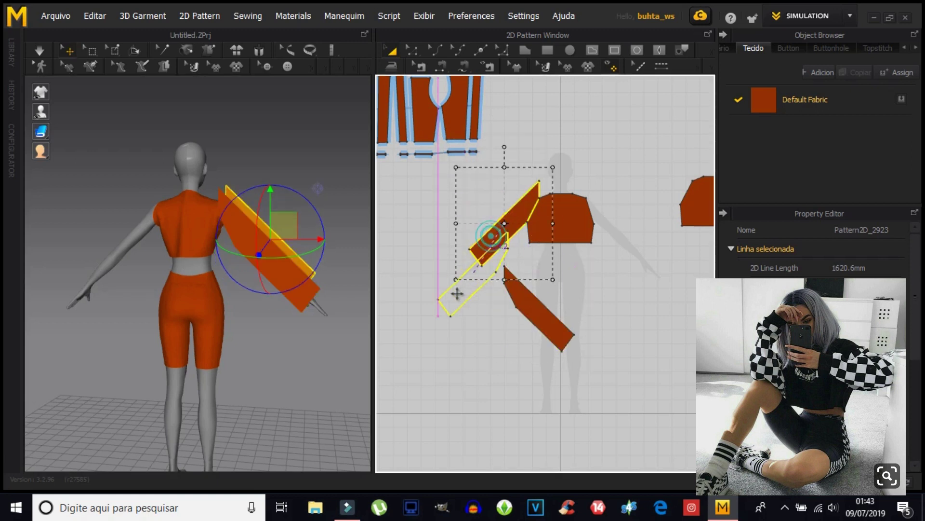
pyautogui.click(428, 317)
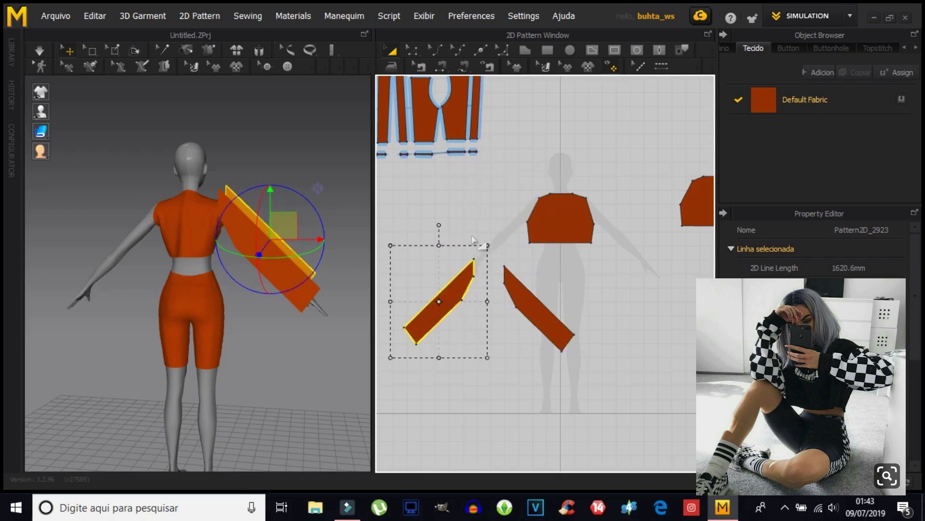
# Sew the two sleeve halves together along their inner edges.
pyautogui.click(440, 66)
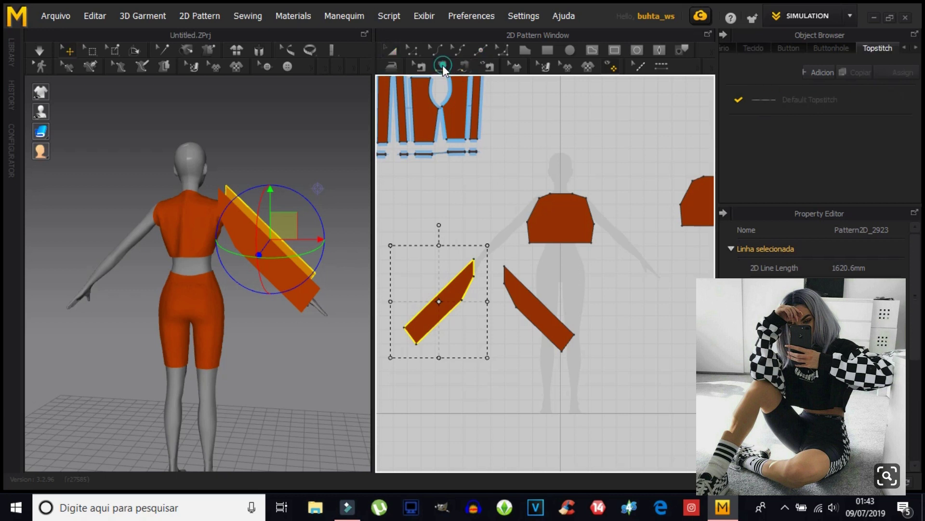
pyautogui.click(512, 279)
pyautogui.moveTo(236, 362); pyautogui.dragTo(157, 332, button='right')
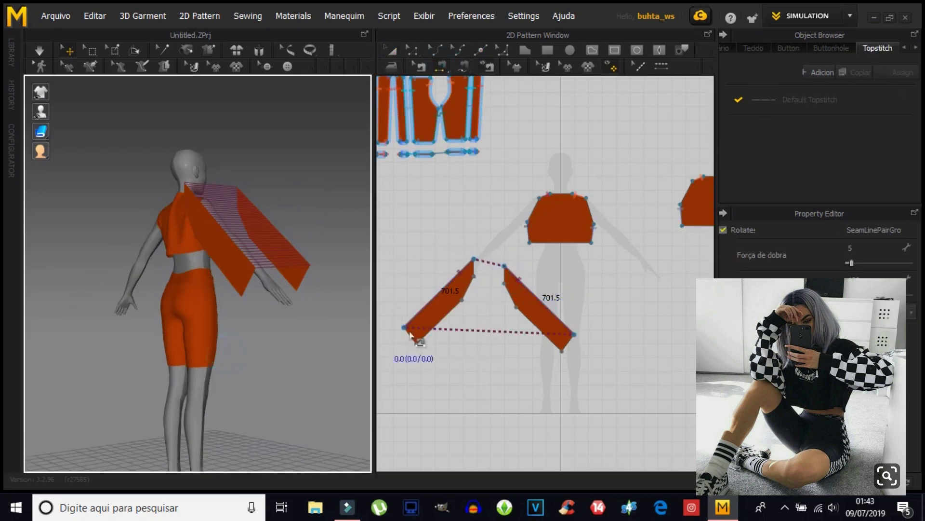
pyautogui.click(448, 324)
pyautogui.click(533, 327)
pyautogui.moveTo(262, 364)
pyautogui.mouseDown(button='right')
pyautogui.moveTo(153, 304)
pyautogui.moveTo(29, 384)
pyautogui.mouseUp(button='right')
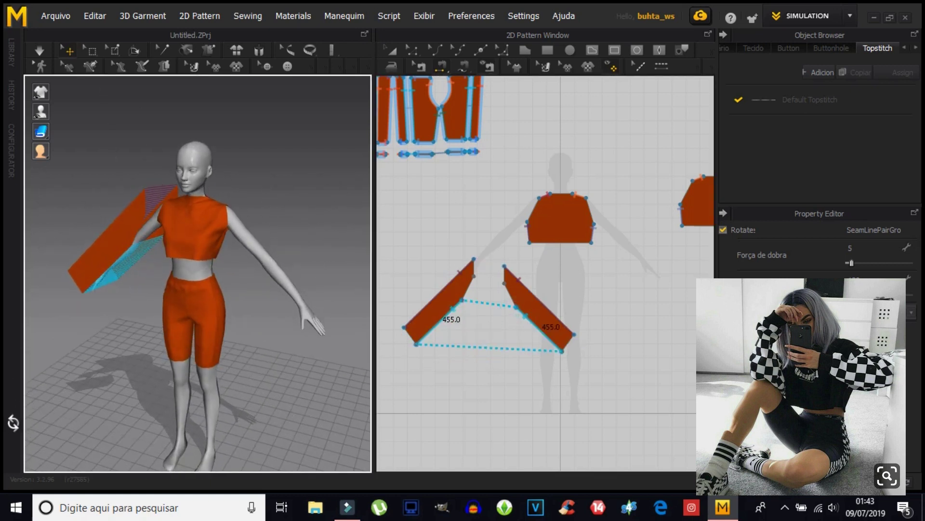
pyautogui.scroll(-2, 514, 241)
pyautogui.scroll(3, 515, 241)
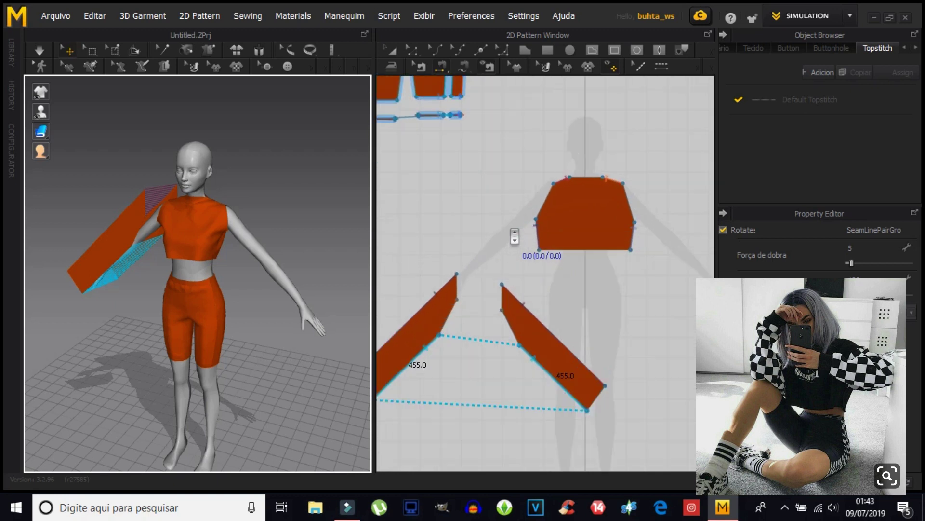
pyautogui.scroll(1, 514, 236)
pyautogui.scroll(-2, 516, 290)
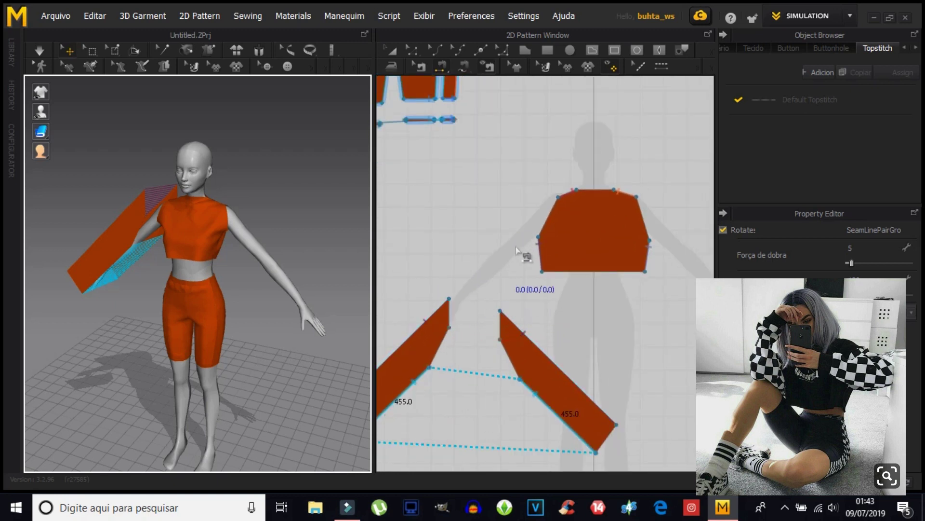
# Seam the sleeve's upper edge to the bodice's left armhole and check a sleeve edge point.
pyautogui.click(554, 205)
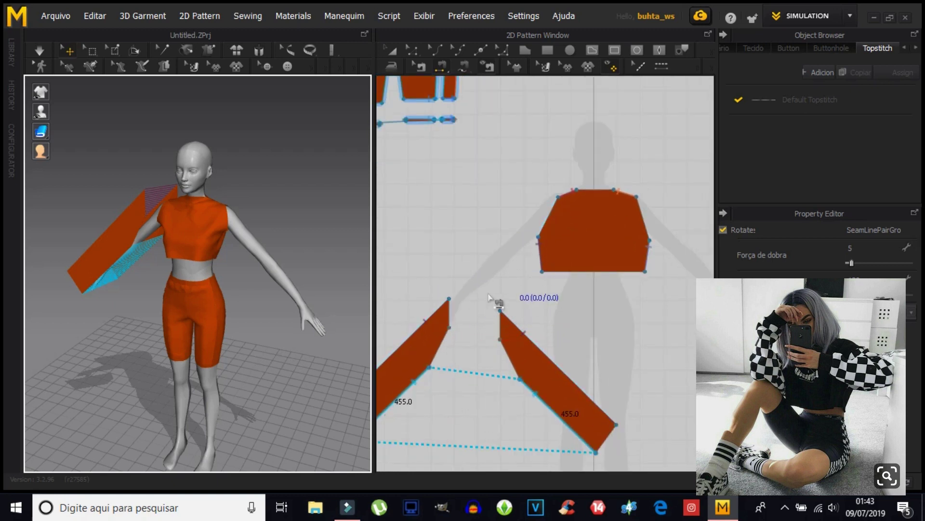
pyautogui.click(443, 338)
pyautogui.click(552, 204)
pyautogui.moveTo(182, 346)
pyautogui.mouseDown(button='right')
pyautogui.moveTo(198, 351)
pyautogui.moveTo(190, 306)
pyautogui.moveTo(242, 386)
pyautogui.mouseUp(button='right')
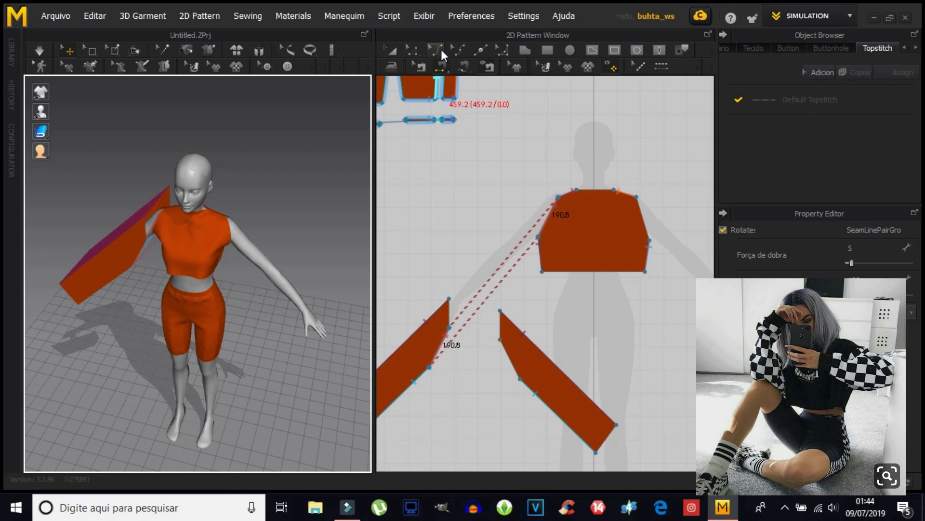
pyautogui.click(479, 51)
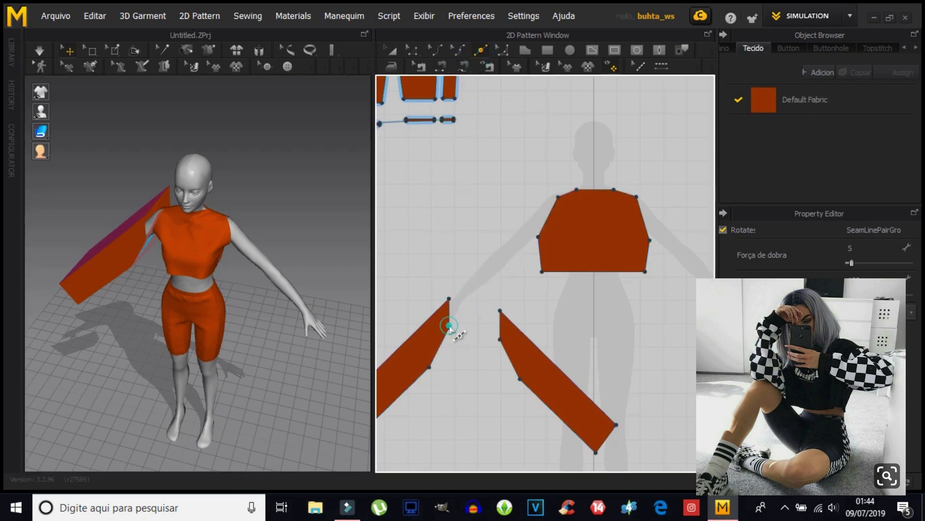
pyautogui.click(413, 50)
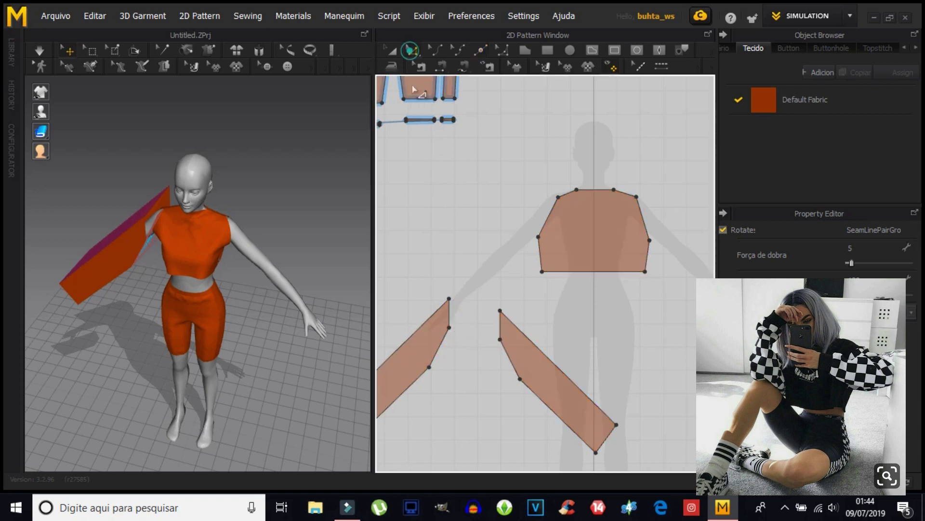
pyautogui.click(449, 328)
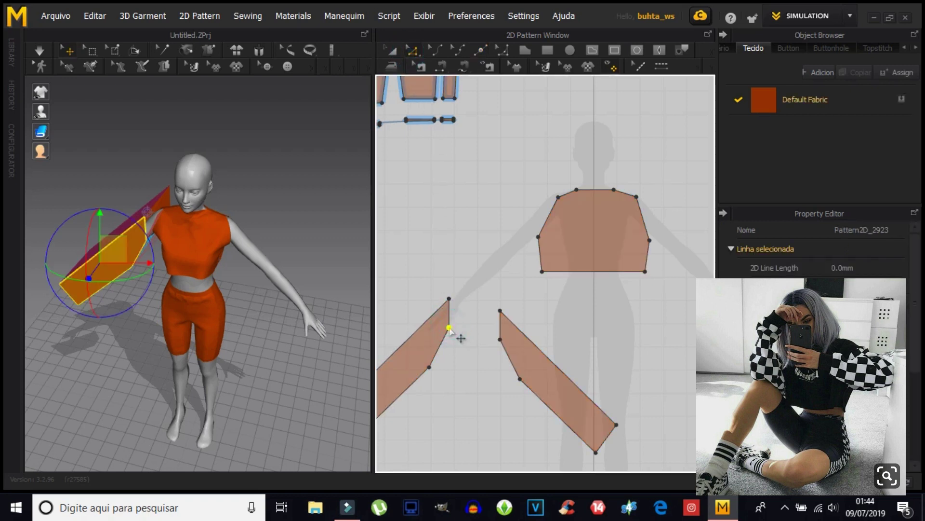
pyautogui.rightClick(501, 341)
pyautogui.click(518, 350)
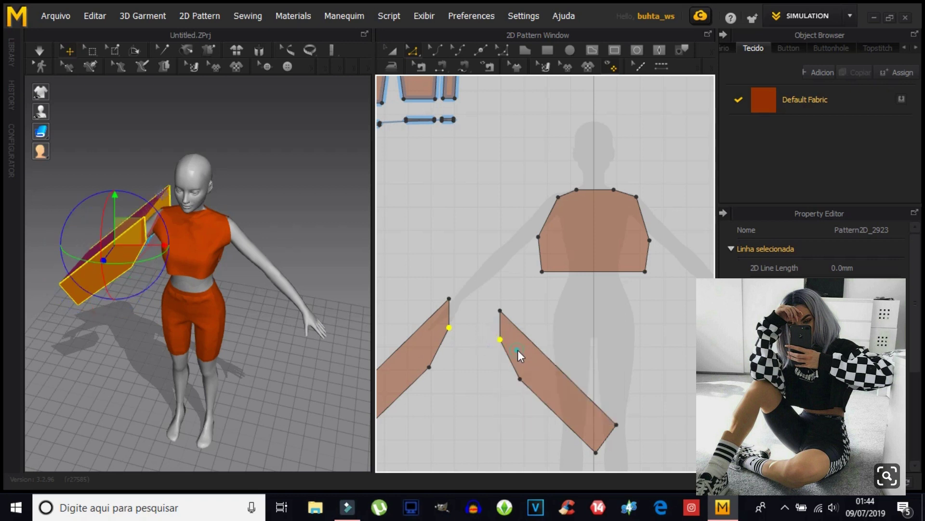
# Sew the sleeve edge to the front bodice armhole.
pyautogui.click(438, 67)
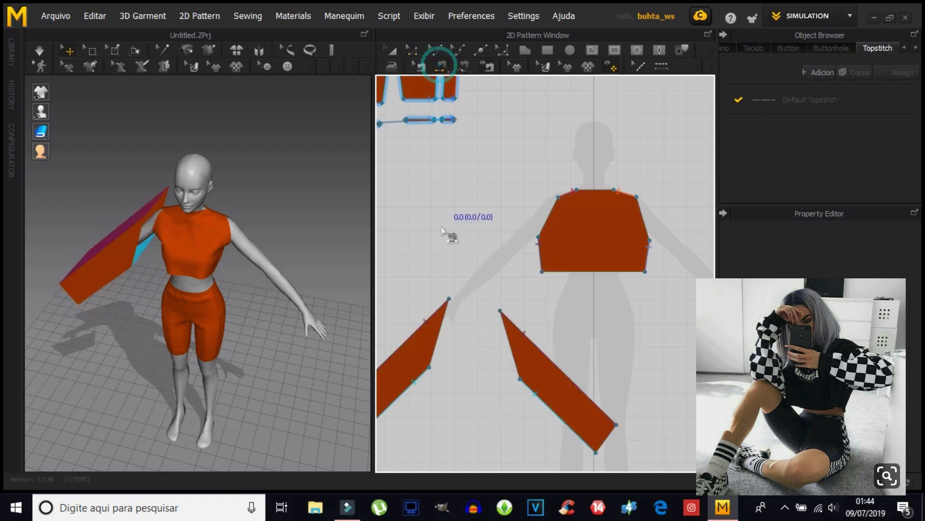
pyautogui.click(442, 321)
pyautogui.click(553, 212)
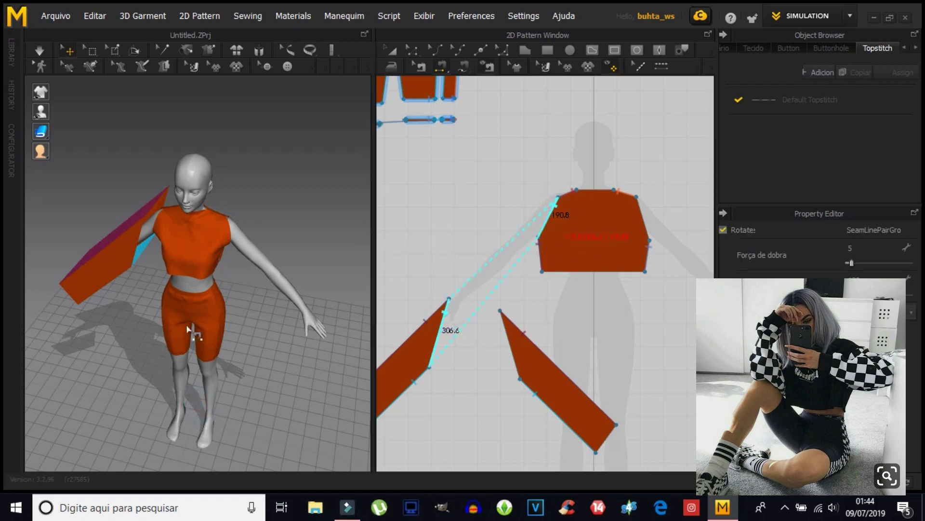
pyautogui.moveTo(188, 329); pyautogui.dragTo(187, 284, button='right')
pyautogui.scroll(3, 185, 285)
pyautogui.scroll(3, 186, 284)
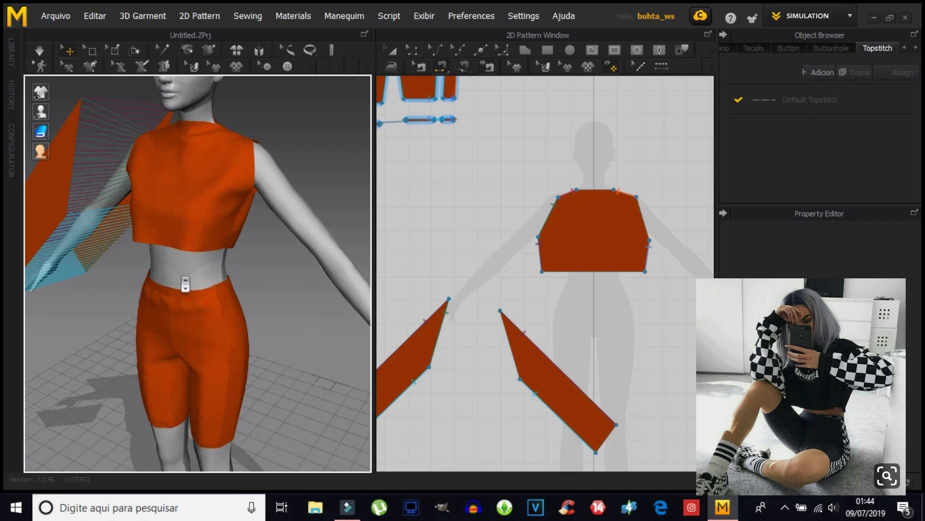
pyautogui.moveTo(169, 255)
pyautogui.mouseDown(button='right')
pyautogui.moveTo(211, 313)
pyautogui.moveTo(23, 265)
pyautogui.mouseUp(button='right')
pyautogui.scroll(-4, 420, 279)
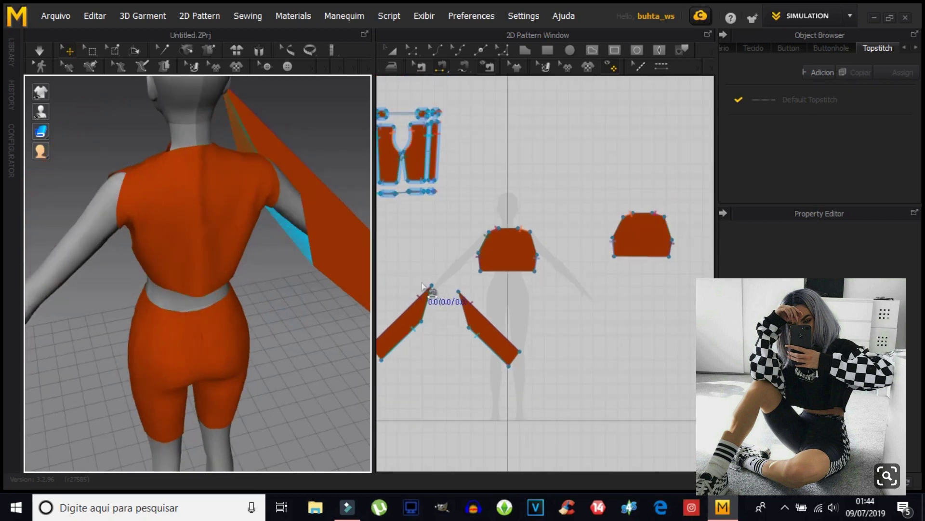
# Sew the other sleeve edge to the back bodice armhole, redoing a wrong seam, and simulate.
pyautogui.click(463, 309)
pyautogui.click(627, 225)
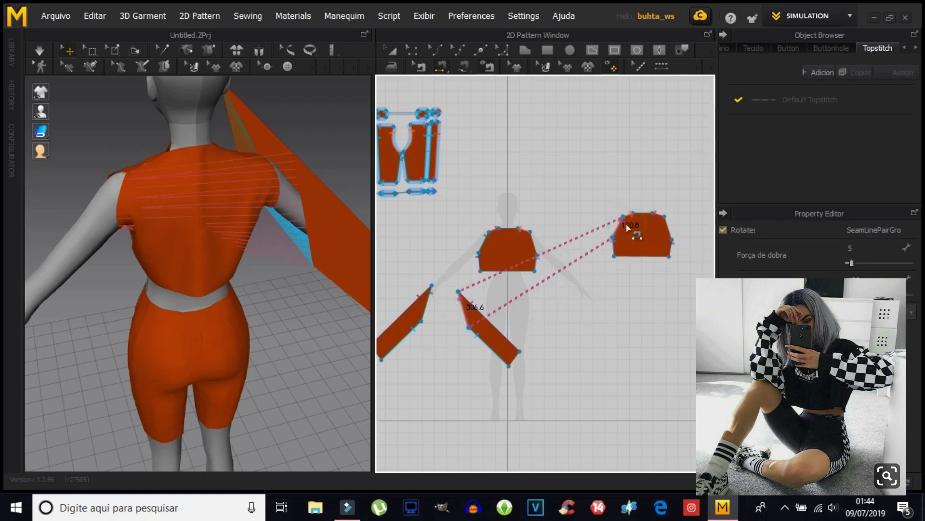
pyautogui.hotkey('ctrl', 'z')
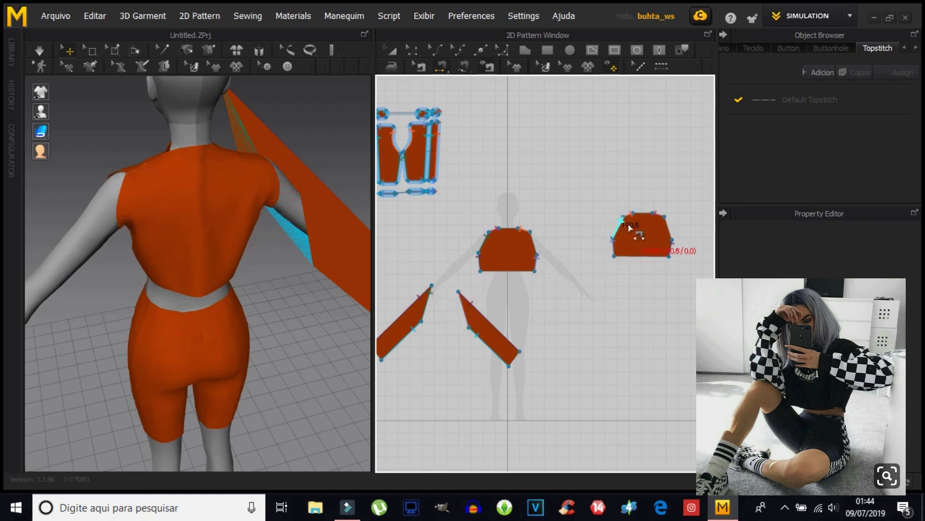
pyautogui.click(669, 230)
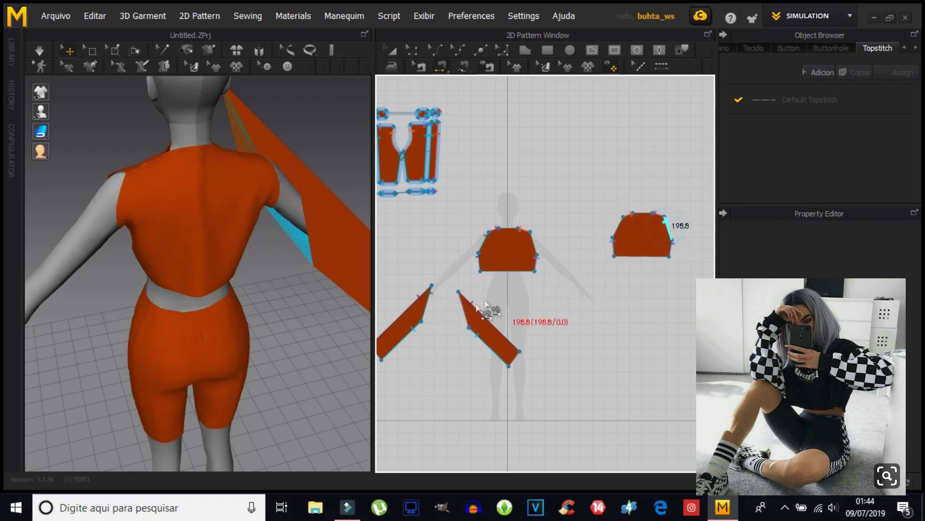
pyautogui.click(464, 313)
pyautogui.moveTo(262, 334)
pyautogui.mouseDown(button='right')
pyautogui.moveTo(248, 320)
pyautogui.moveTo(202, 145)
pyautogui.mouseUp(button='right')
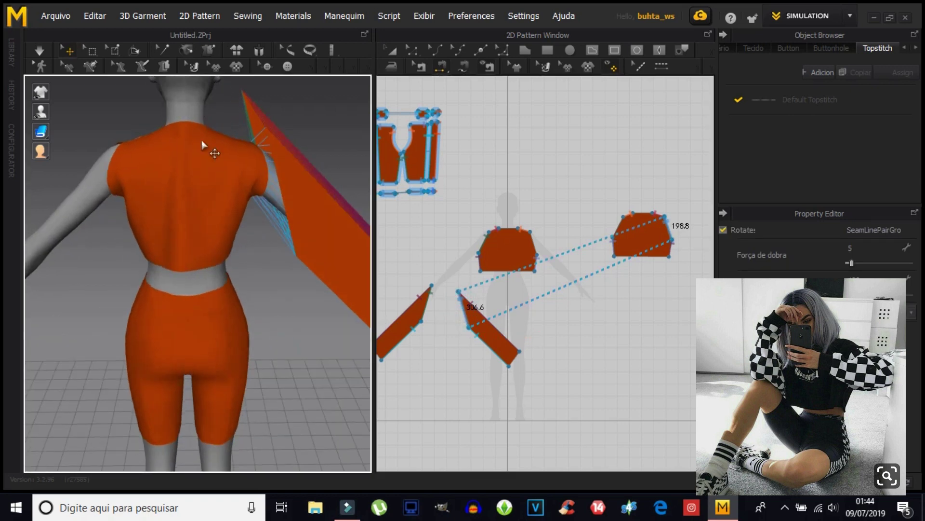
pyautogui.click(40, 51)
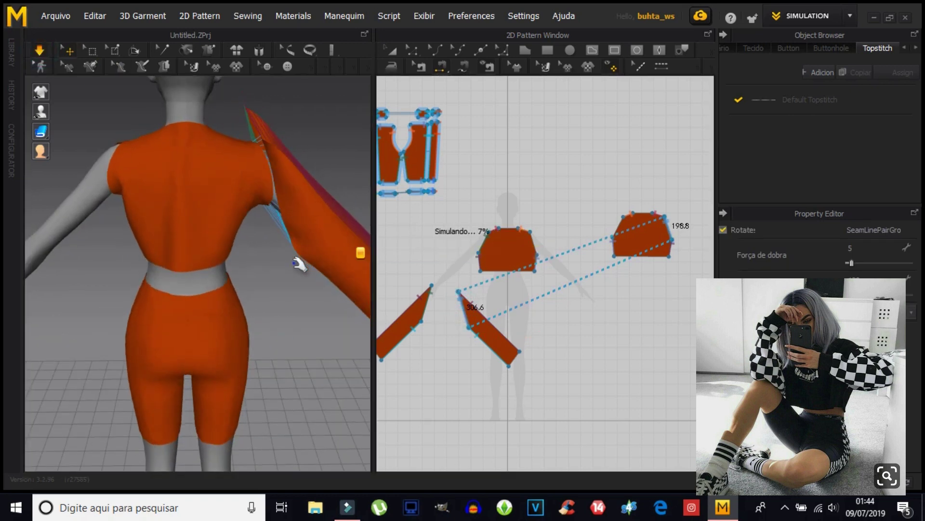
# Inspect the draped long sleeve from several angles and shift the right sleeve piece up-left in 2D.
pyautogui.moveTo(257, 265); pyautogui.dragTo(166, 269, button='right')
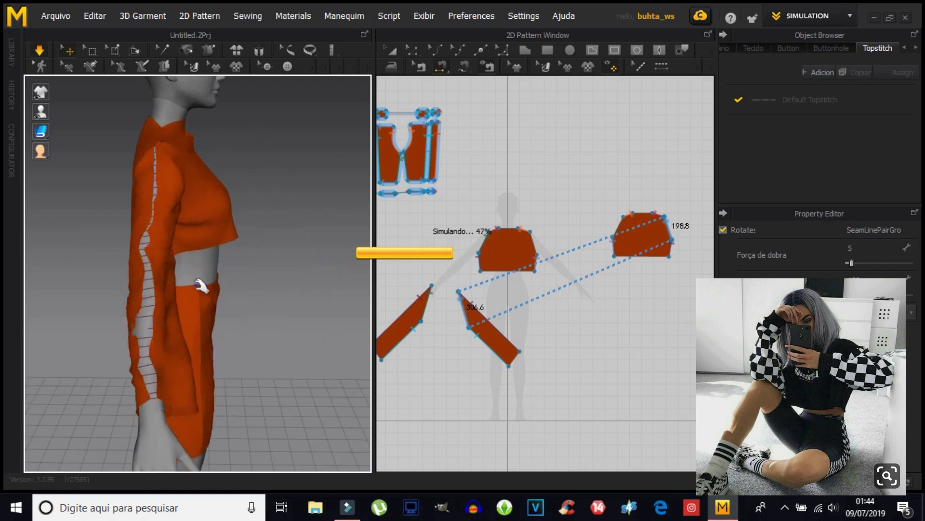
pyautogui.moveTo(249, 324); pyautogui.dragTo(120, 305, button='right')
pyautogui.moveTo(150, 358)
pyautogui.mouseDown(button='right')
pyautogui.moveTo(153, 321)
pyautogui.moveTo(170, 327)
pyautogui.mouseUp(button='right')
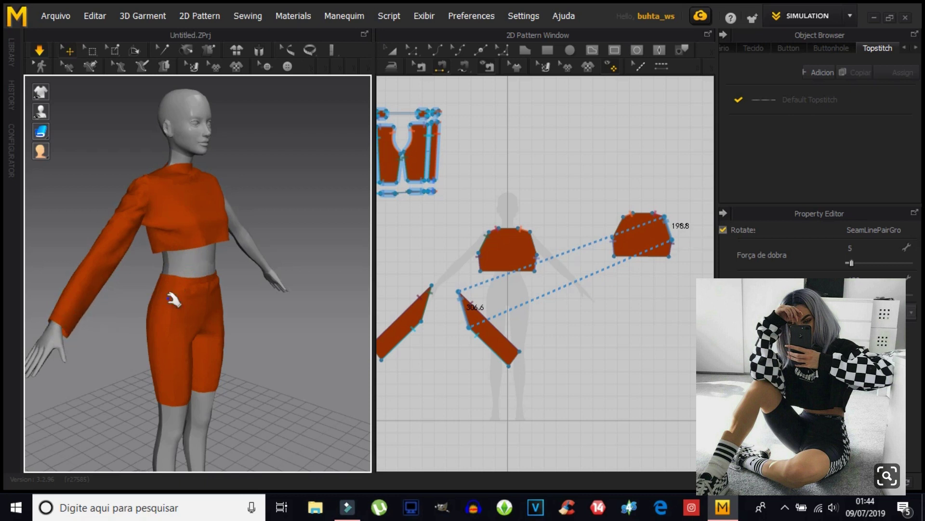
pyautogui.moveTo(118, 263); pyautogui.dragTo(279, 275, button='right')
pyautogui.moveTo(216, 299)
pyautogui.mouseDown(button='right')
pyautogui.moveTo(247, 299)
pyautogui.moveTo(368, 244)
pyautogui.mouseUp(button='right')
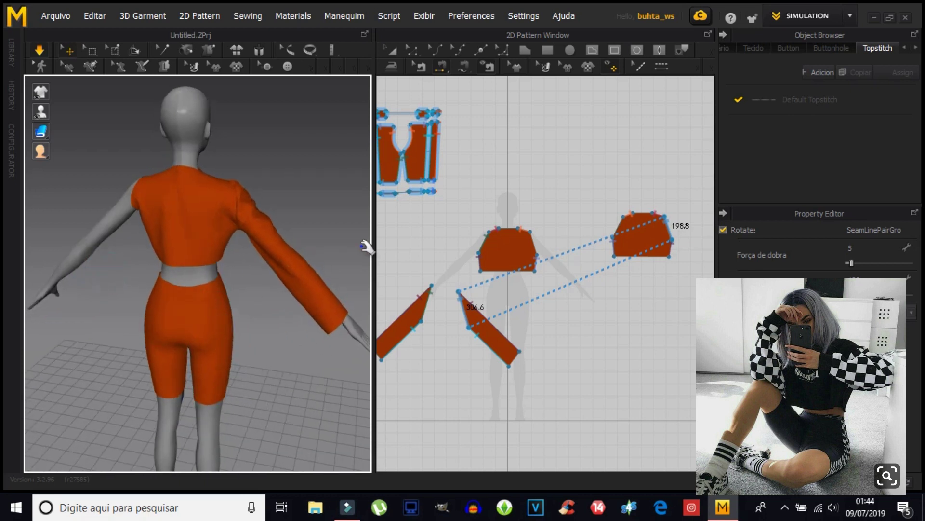
pyautogui.click(392, 49)
pyautogui.moveTo(526, 214); pyautogui.dragTo(551, 202, button='right')
pyautogui.moveTo(523, 279)
pyautogui.mouseDown()
pyautogui.moveTo(494, 251)
pyautogui.moveTo(516, 291)
pyautogui.mouseUp()
# Widen the sleeve by shifting its inner edge outward, then re-drape it on the arm.
pyautogui.click(498, 230)
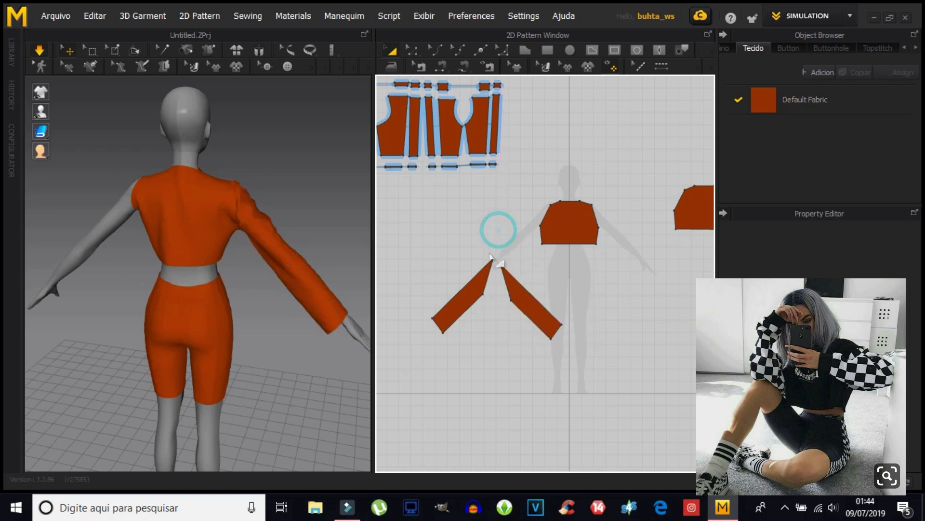
pyautogui.click(518, 292)
pyautogui.click(442, 375)
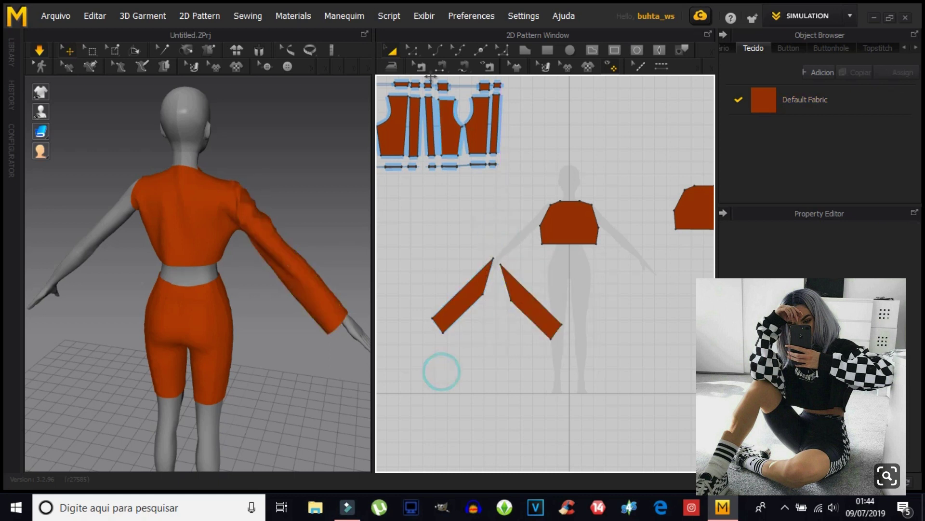
pyautogui.press('z')
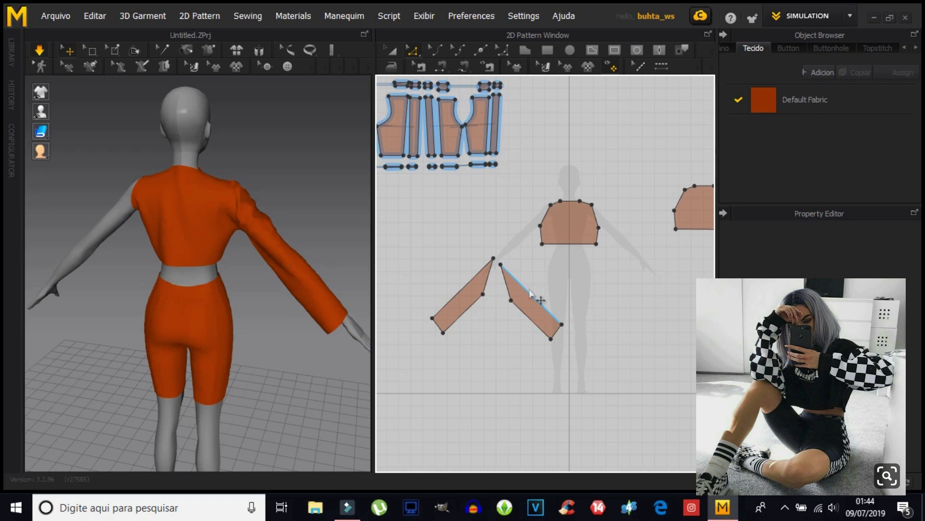
pyautogui.click(530, 292)
pyautogui.moveTo(542, 296); pyautogui.dragTo(544, 294)
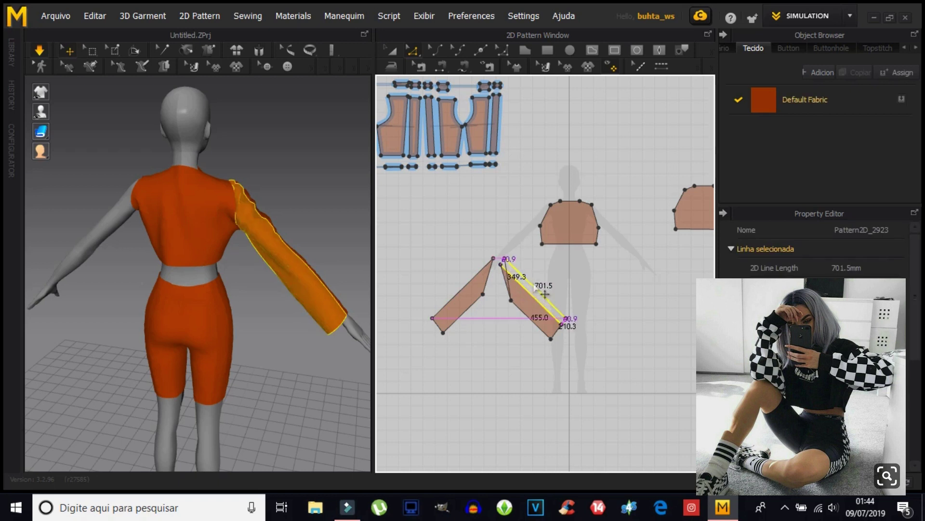
pyautogui.click(456, 288)
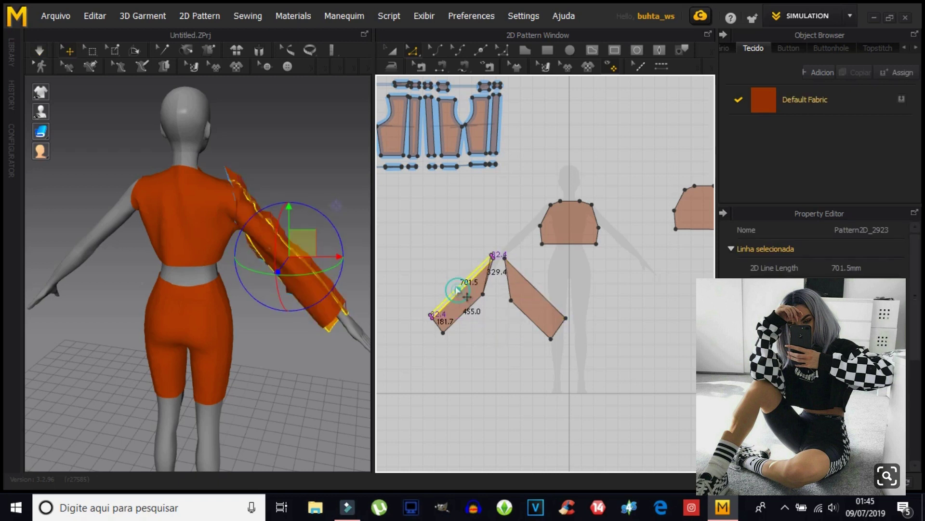
pyautogui.click(40, 49)
pyautogui.moveTo(334, 350)
pyautogui.mouseDown(button='right')
pyautogui.moveTo(215, 305)
pyautogui.moveTo(149, 299)
pyautogui.moveTo(193, 314)
pyautogui.moveTo(279, 316)
pyautogui.moveTo(202, 344)
pyautogui.mouseUp(button='right')
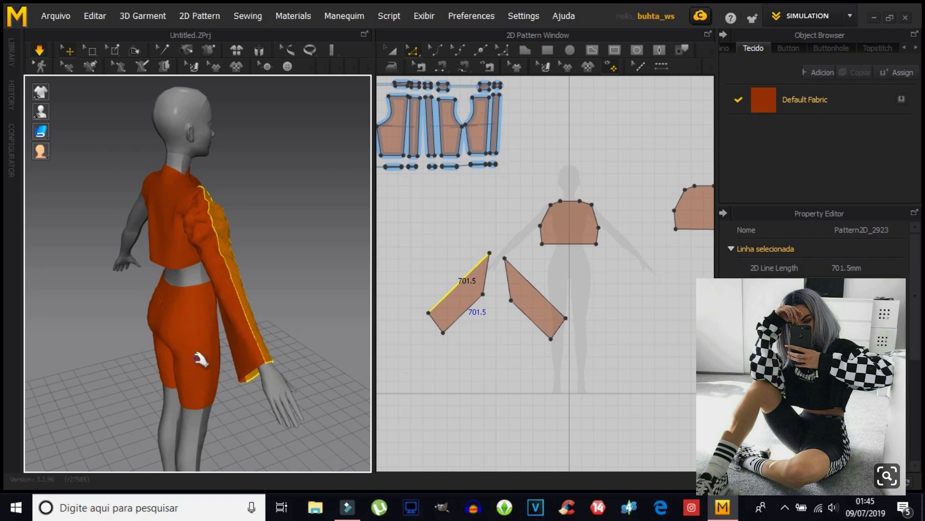
pyautogui.moveTo(272, 262); pyautogui.dragTo(99, 254, button='right')
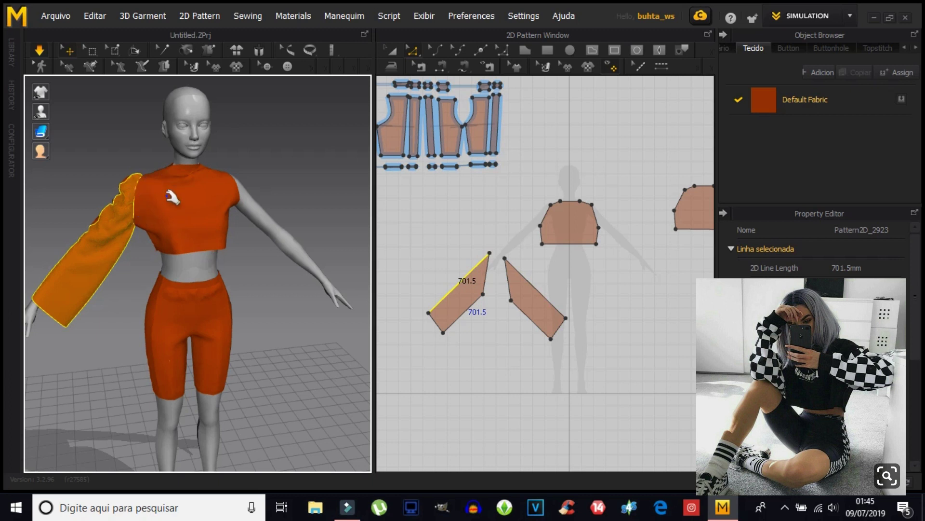
# Move the sleeve piece up beside the bodice in the 2D layout.
pyautogui.click(416, 53)
pyautogui.click(391, 51)
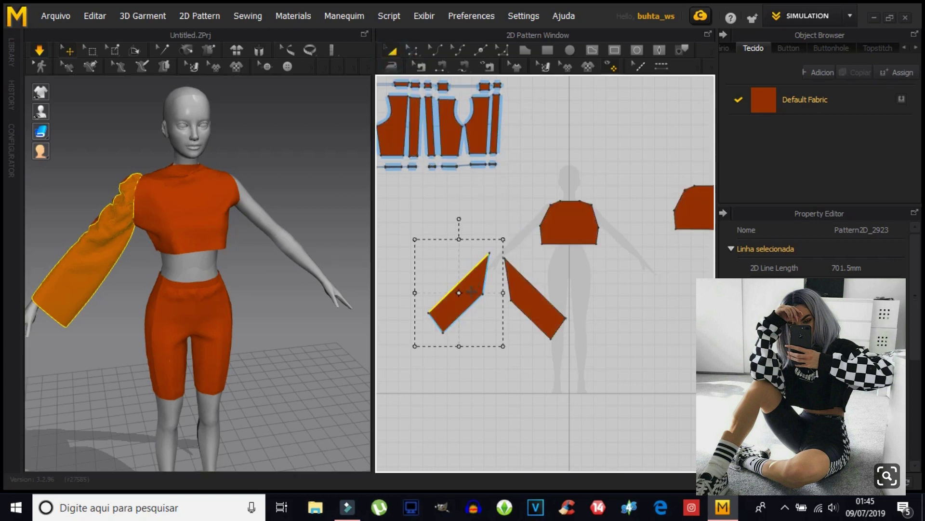
pyautogui.moveTo(472, 288); pyautogui.dragTo(508, 225)
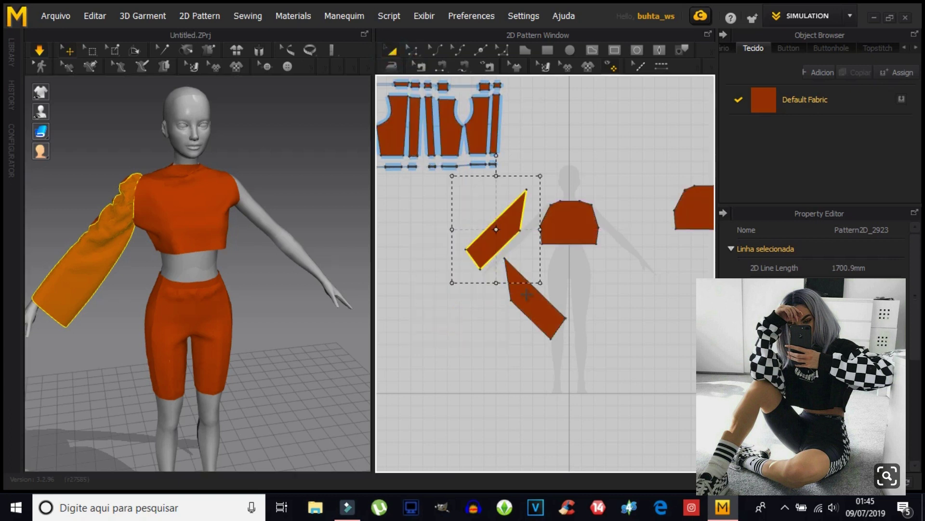
pyautogui.scroll(5, 554, 269)
pyautogui.scroll(-5, 557, 240)
pyautogui.moveTo(558, 242); pyautogui.dragTo(558, 368, button='middle')
# Adjust the bodice's upper-left corner, curve its left armhole inward to 225.7 mm, and simulate.
pyautogui.click(526, 204)
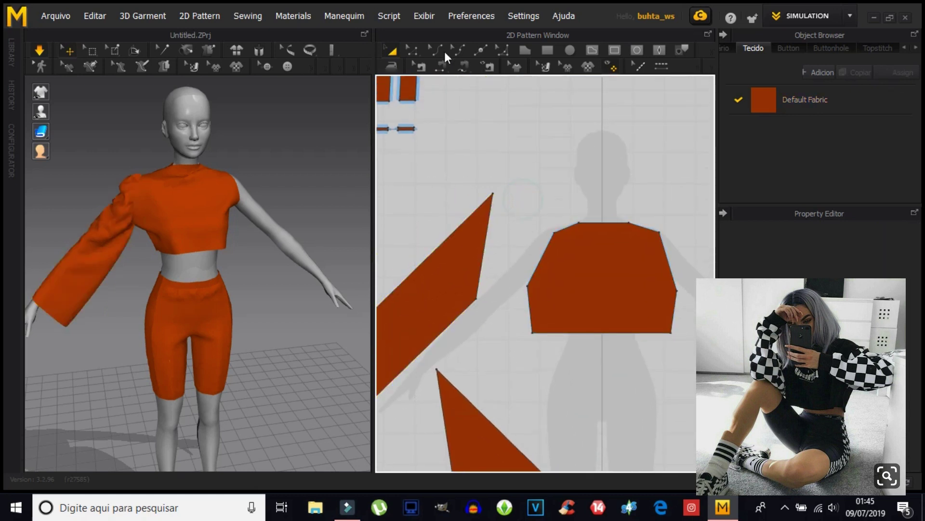
pyautogui.click(413, 51)
pyautogui.click(529, 194)
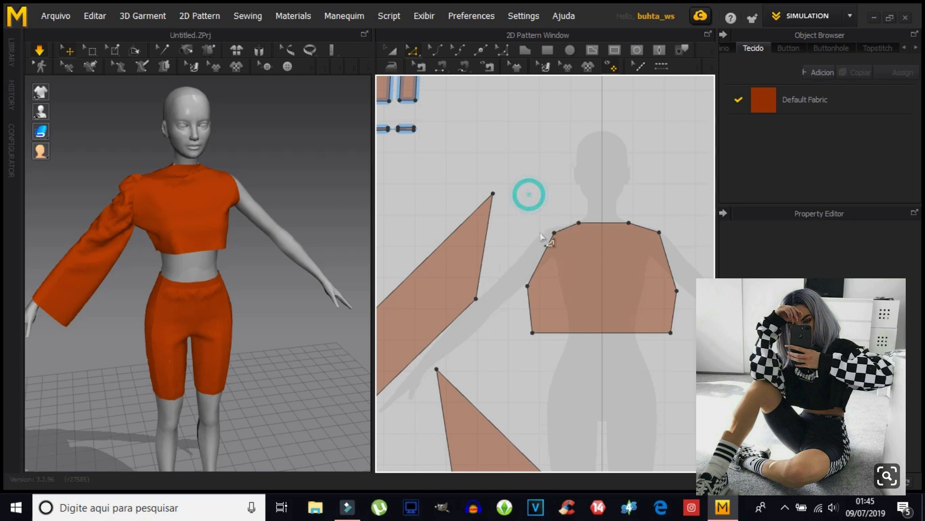
pyautogui.moveTo(554, 233)
pyautogui.mouseDown()
pyautogui.moveTo(563, 235)
pyautogui.moveTo(549, 222)
pyautogui.mouseUp()
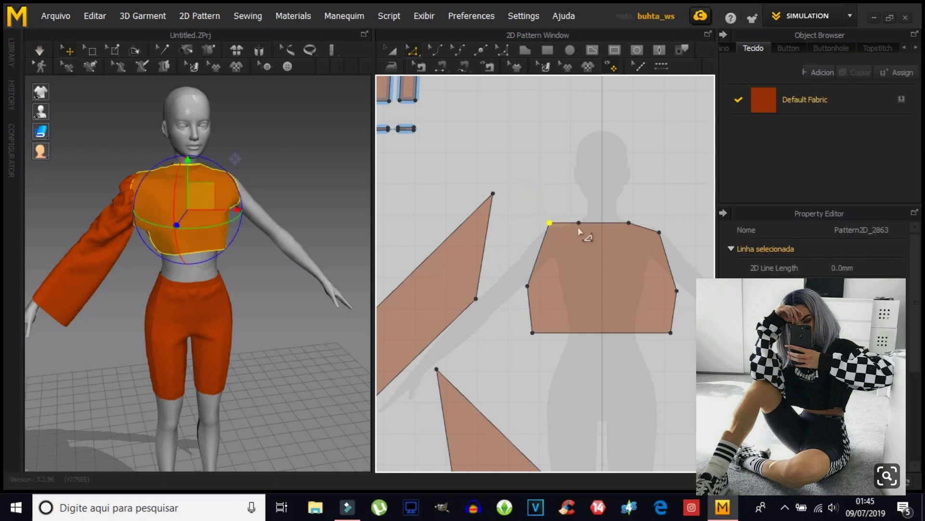
pyautogui.click(539, 258)
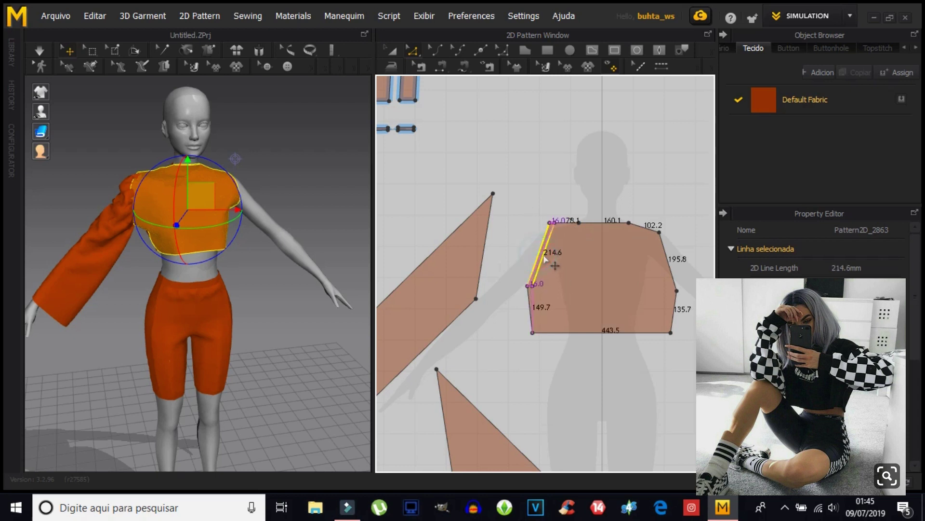
pyautogui.click(514, 133)
pyautogui.click(436, 50)
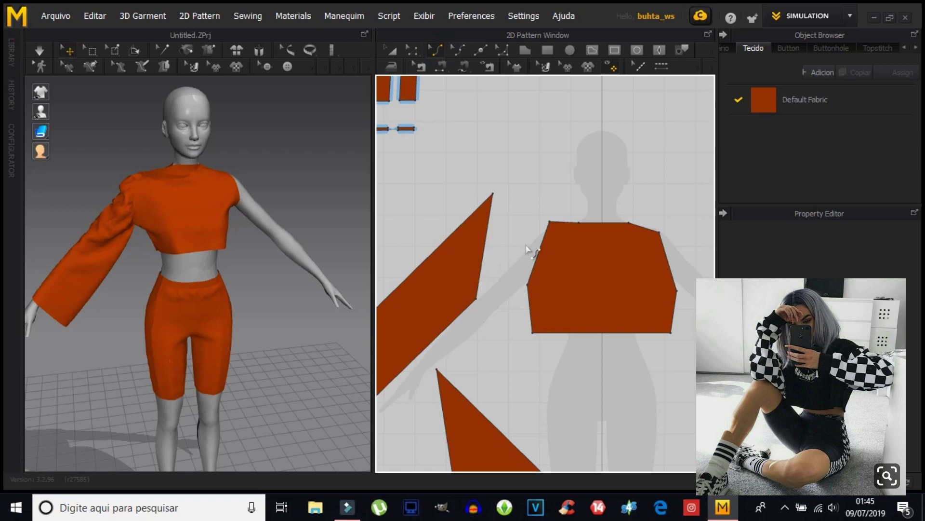
pyautogui.click(540, 251)
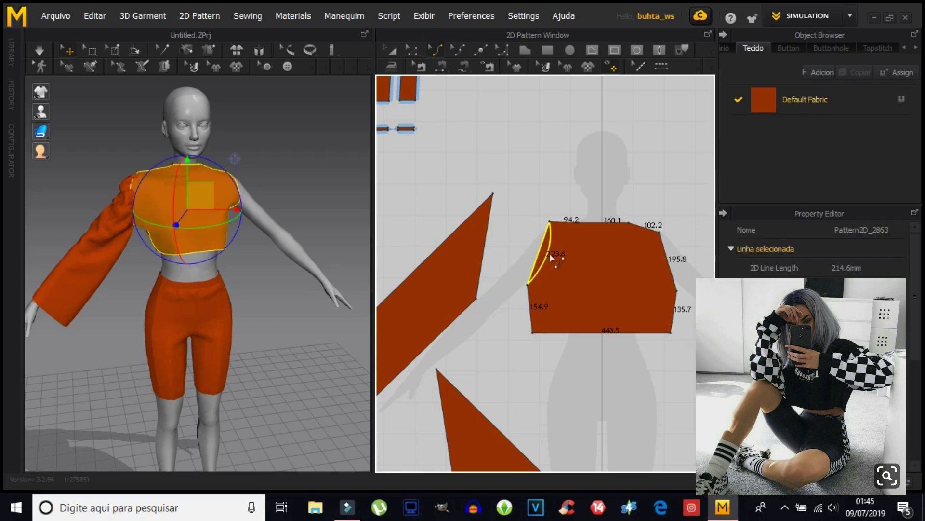
pyautogui.moveTo(553, 258); pyautogui.dragTo(553, 259)
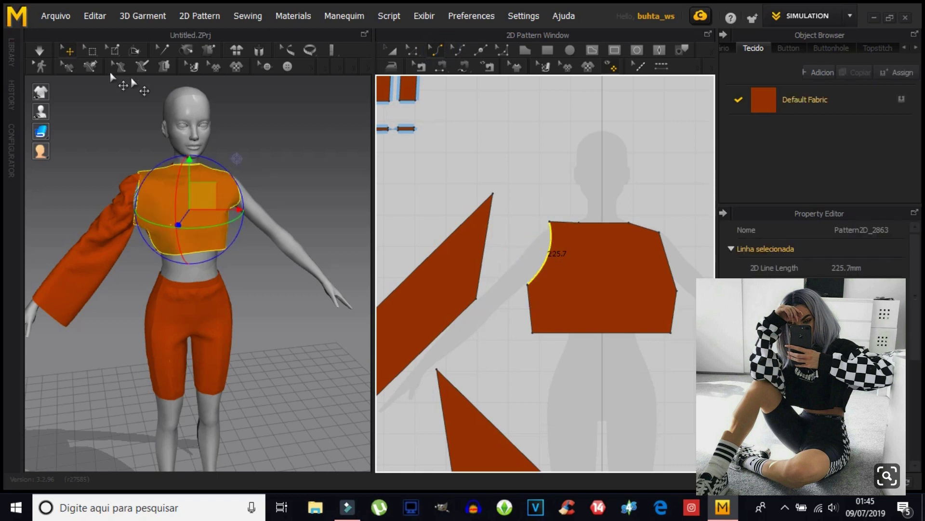
pyautogui.click(42, 50)
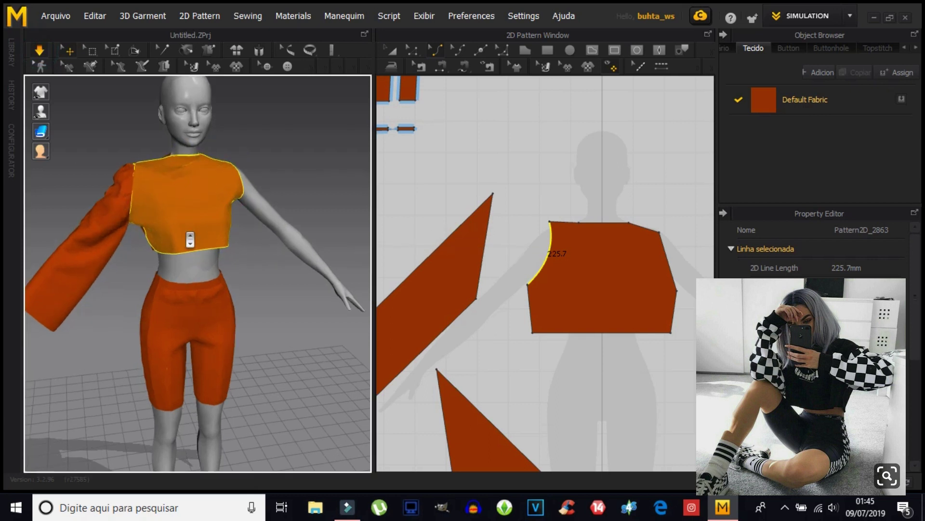
# Level the right shoulder point, curve the right armhole to 246.6 mm, and re-drape the top.
pyautogui.moveTo(179, 212)
pyautogui.mouseDown(button='right')
pyautogui.moveTo(203, 258)
pyautogui.moveTo(215, 199)
pyautogui.mouseUp(button='right')
pyautogui.scroll(-1, 521, 240)
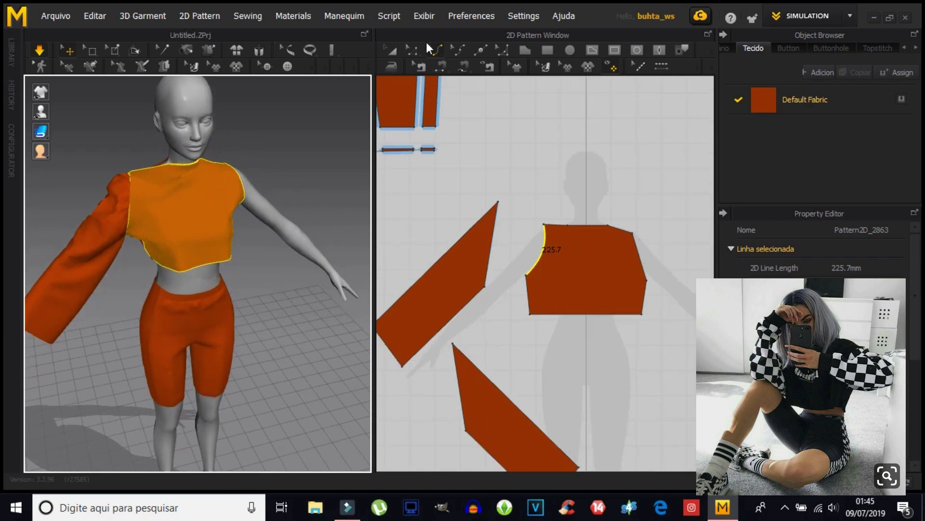
pyautogui.scroll(5, 634, 215)
pyautogui.press('z')
pyautogui.moveTo(674, 345); pyautogui.dragTo(675, 310)
pyautogui.scroll(-2, 629, 299)
pyautogui.scroll(-2, 628, 300)
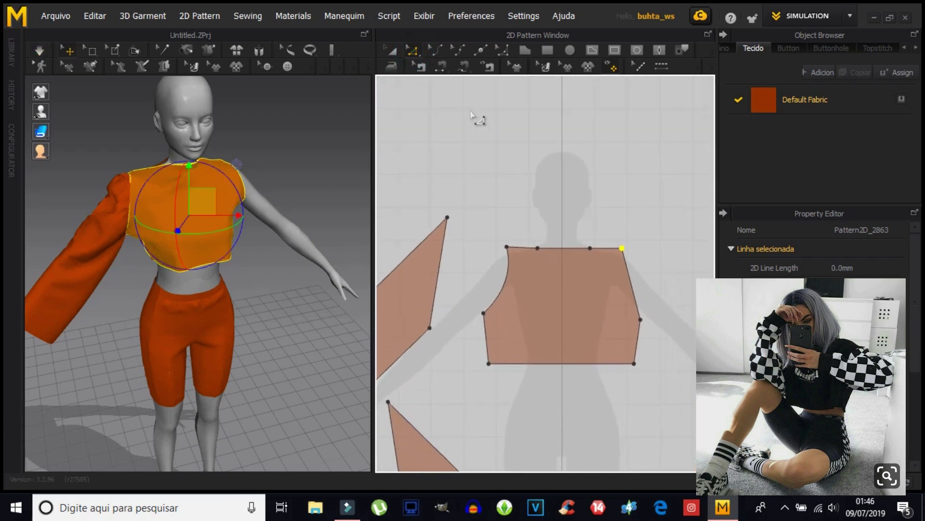
pyautogui.click(439, 50)
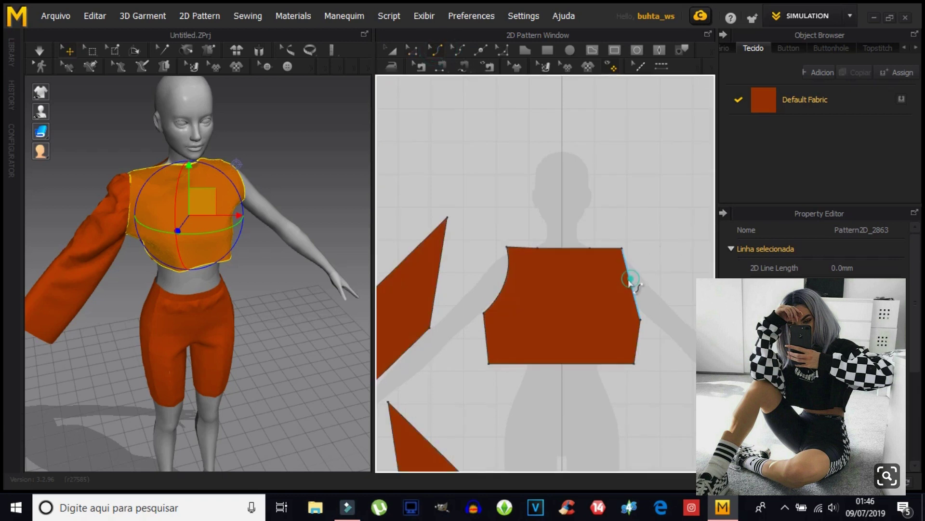
pyautogui.moveTo(631, 280); pyautogui.dragTo(620, 283)
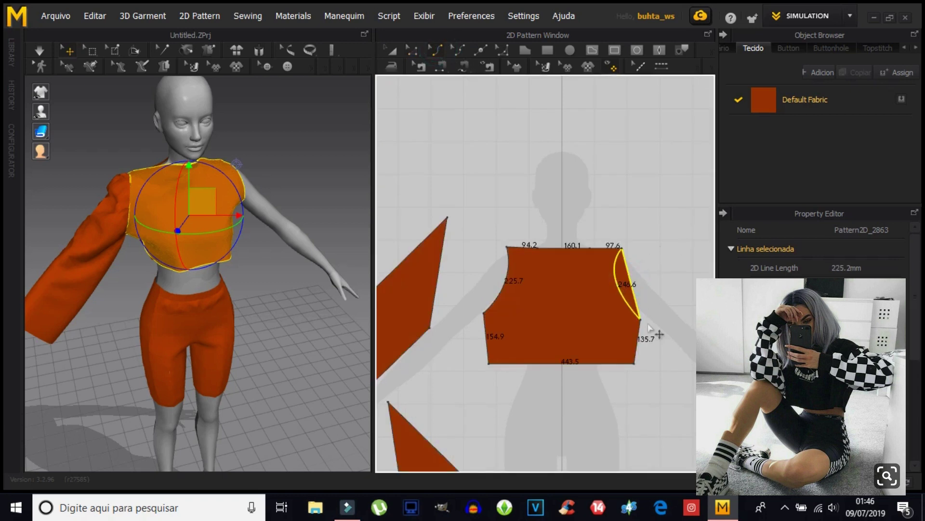
pyautogui.moveTo(649, 328); pyautogui.dragTo(651, 330)
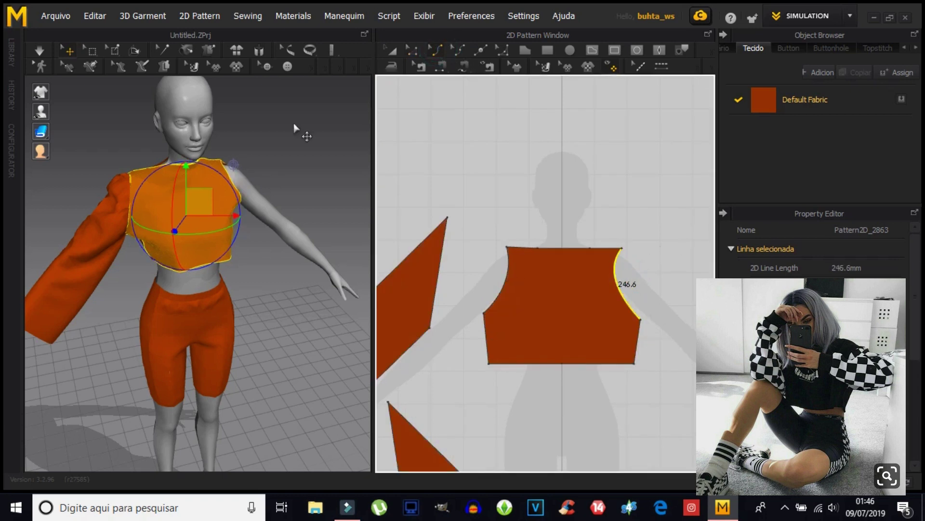
pyautogui.click(38, 53)
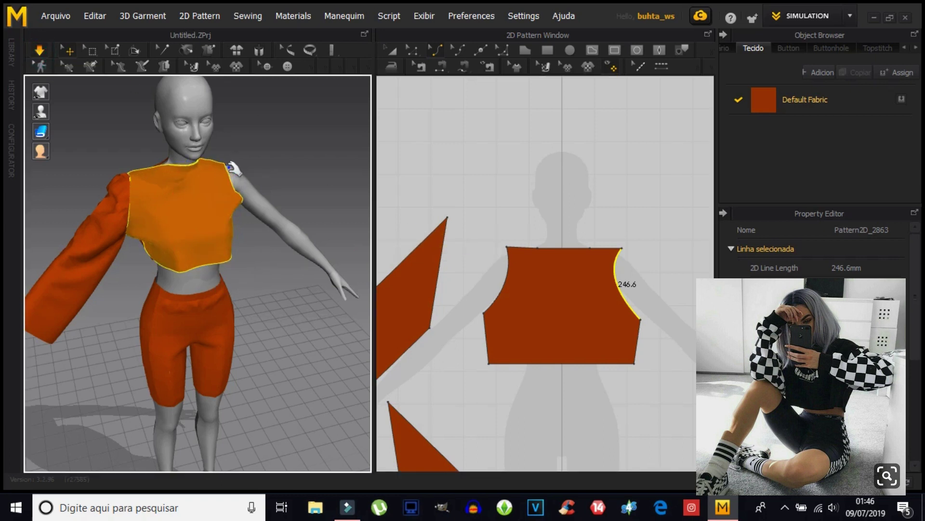
# Move the lower sleeve piece beside the second bodice piece in the 2D window.
pyautogui.scroll(-2, 622, 322)
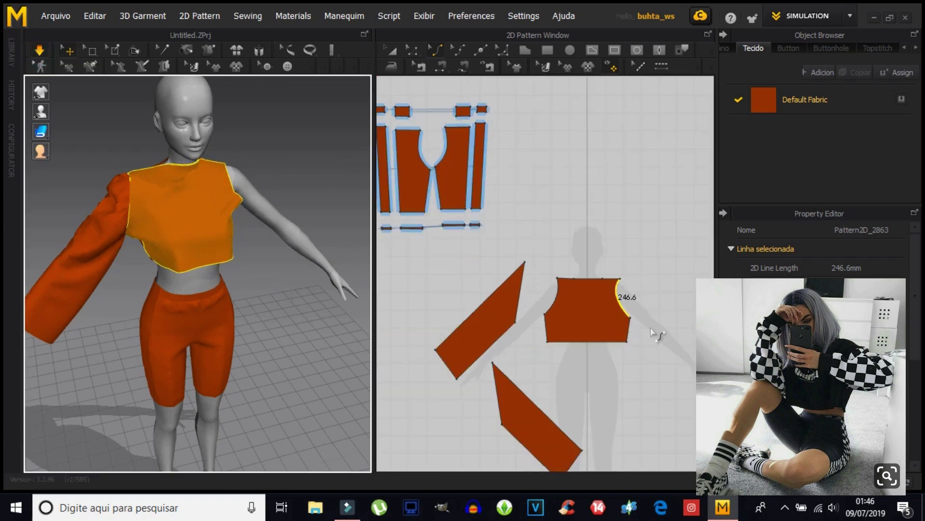
pyautogui.scroll(-1, 631, 328)
pyautogui.scroll(-1, 602, 270)
pyautogui.scroll(-1, 504, 268)
pyautogui.moveTo(503, 268); pyautogui.dragTo(483, 269, button='middle')
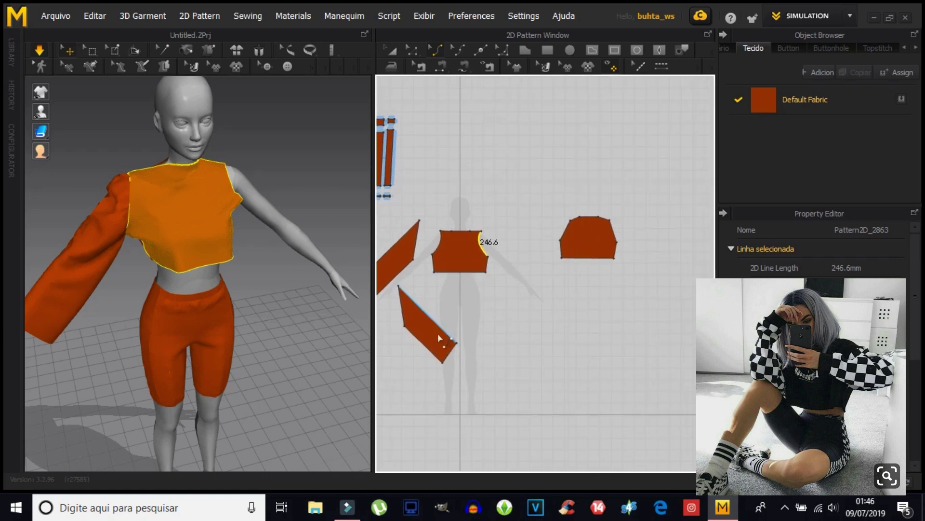
pyautogui.click(391, 50)
pyautogui.moveTo(444, 330)
pyautogui.mouseDown()
pyautogui.moveTo(663, 269)
pyautogui.moveTo(663, 279)
pyautogui.mouseUp()
# Raise the second bodice's upper corner points level with its top edge.
pyautogui.scroll(2, 664, 279)
pyautogui.scroll(2, 525, 195)
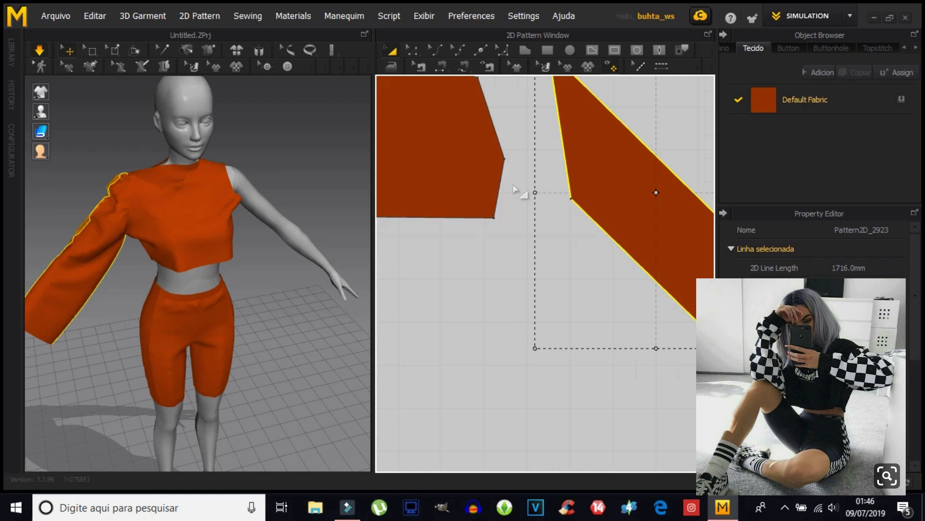
pyautogui.scroll(2, 571, 337)
pyautogui.moveTo(571, 337); pyautogui.dragTo(605, 398, button='middle')
pyautogui.click(419, 50)
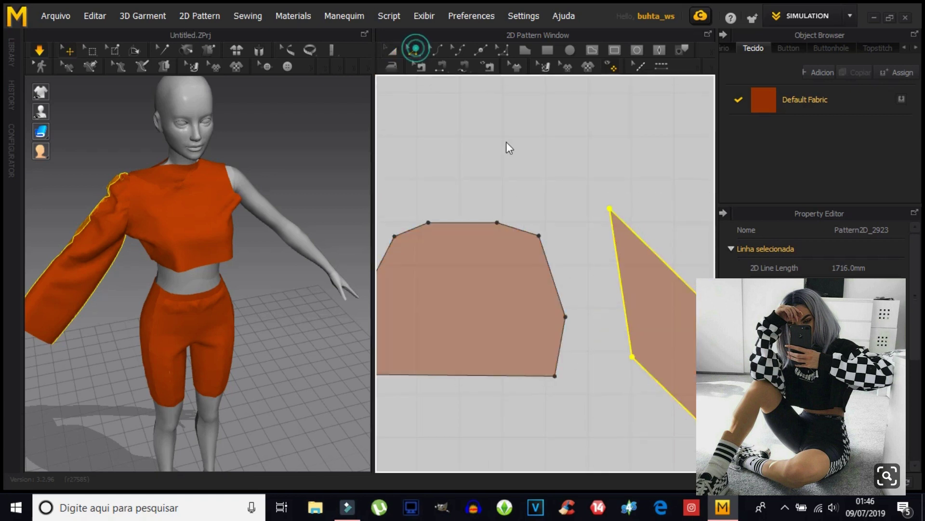
pyautogui.moveTo(539, 234); pyautogui.dragTo(550, 223)
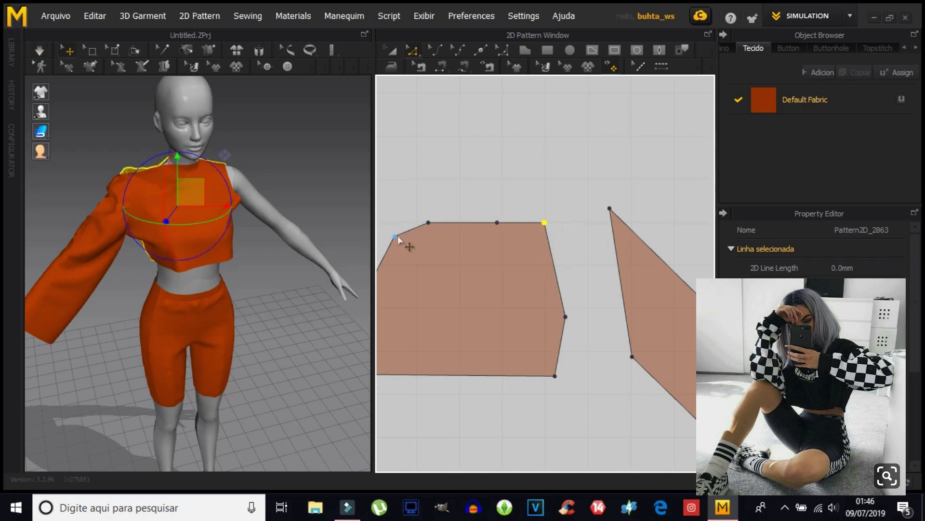
pyautogui.moveTo(394, 235); pyautogui.dragTo(391, 225)
pyautogui.moveTo(479, 184); pyautogui.dragTo(479, 184)
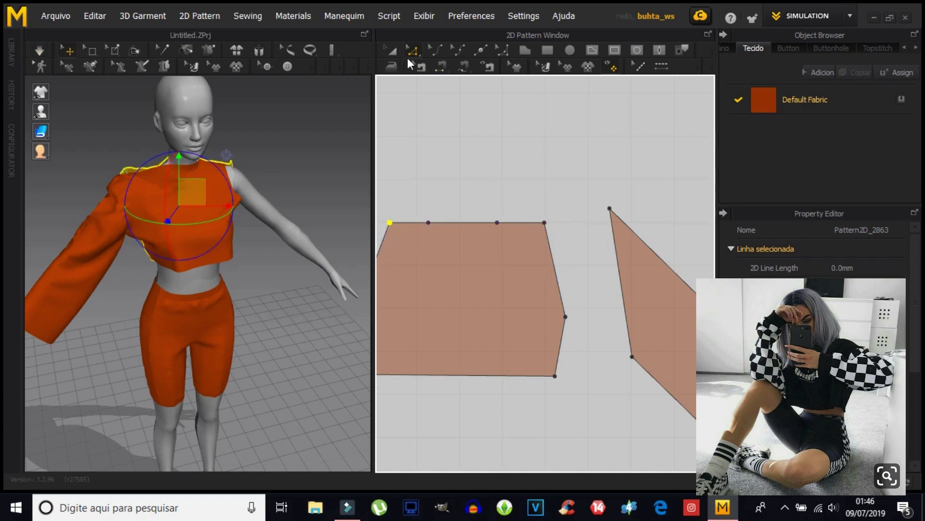
# Curve both armhole edges of the second bodice inward, left armhole reaching 236.8 mm.
pyautogui.click(435, 50)
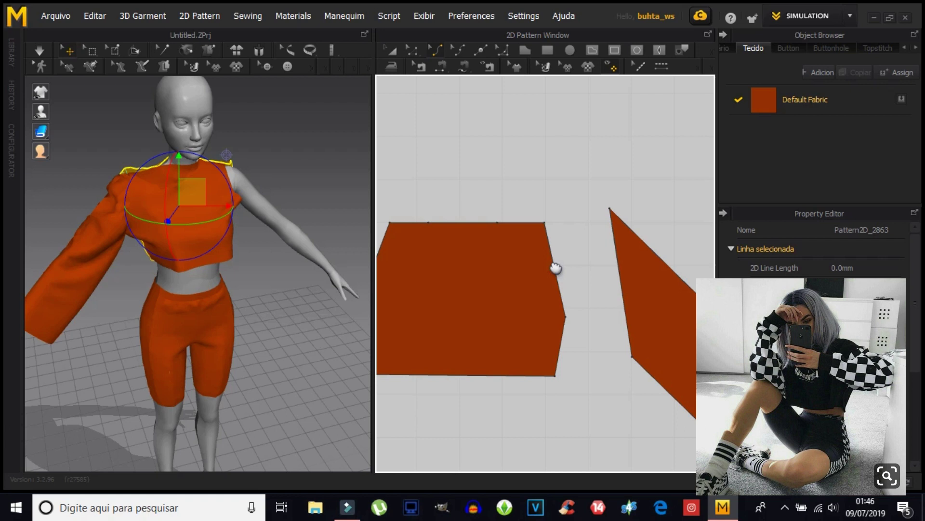
pyautogui.moveTo(556, 268); pyautogui.dragTo(593, 268, button='middle')
pyautogui.moveTo(591, 270); pyautogui.dragTo(578, 268)
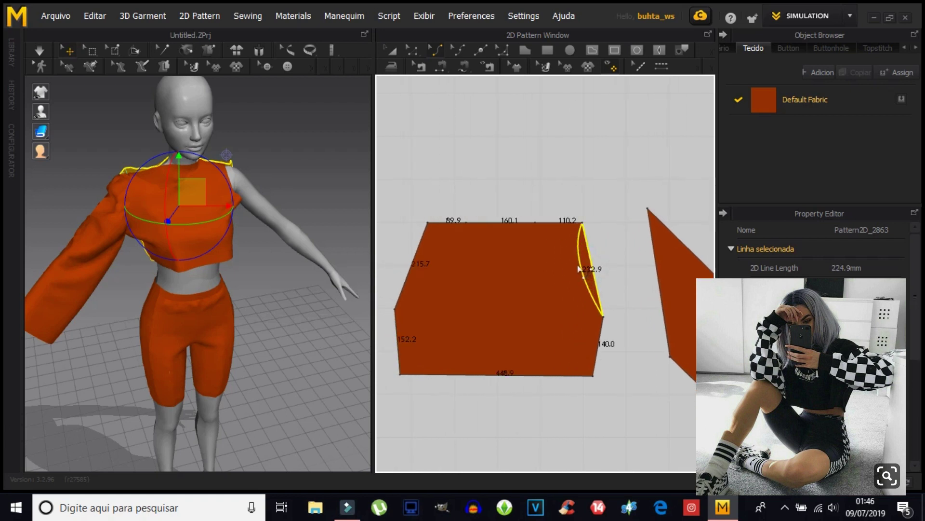
pyautogui.moveTo(413, 266); pyautogui.dragTo(431, 267)
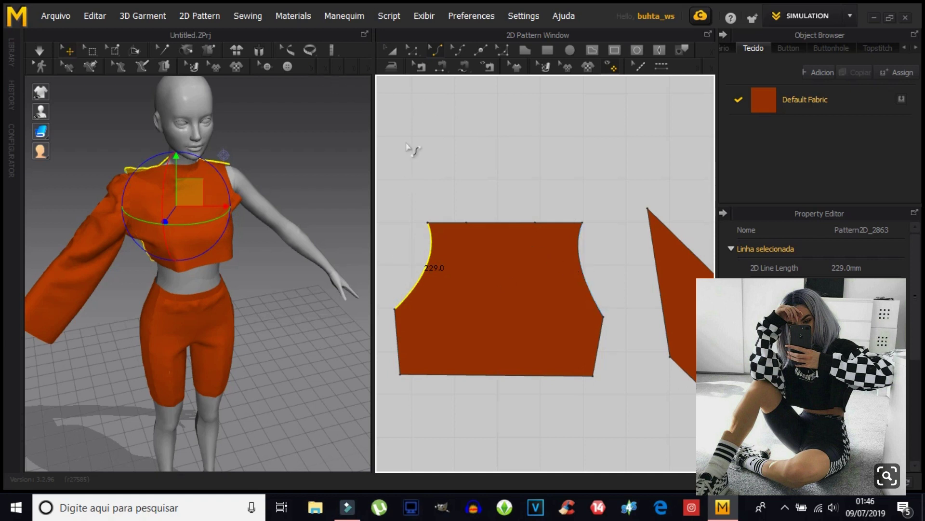
pyautogui.click(412, 51)
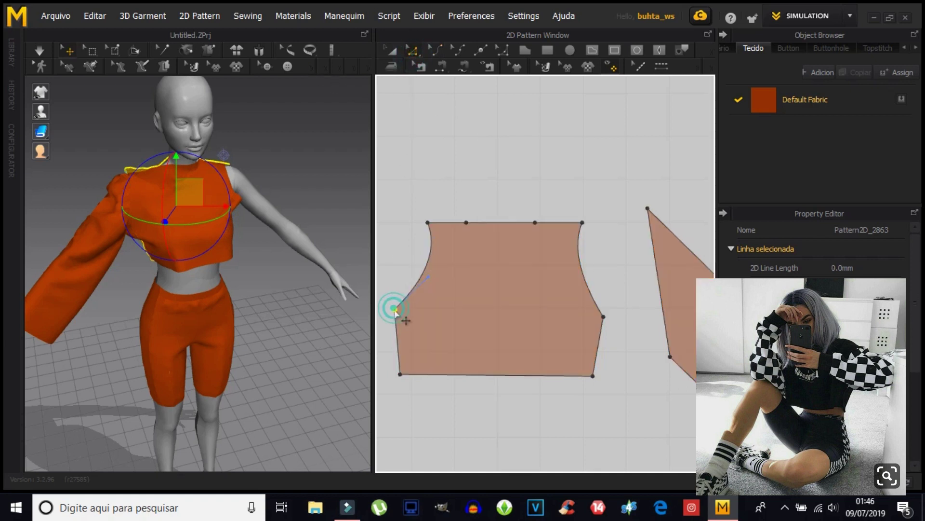
pyautogui.moveTo(395, 311); pyautogui.dragTo(397, 313)
# Simulate the top and check its drape from the side and back.
pyautogui.click(39, 50)
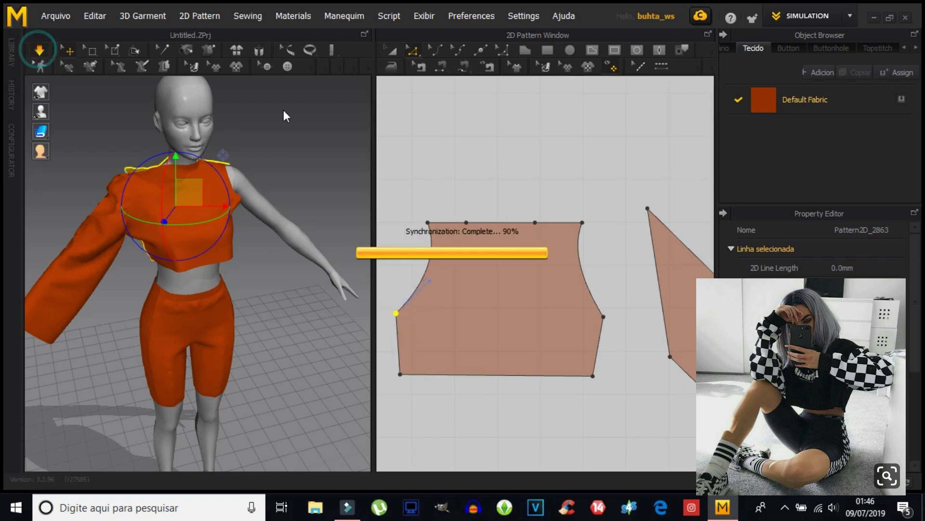
pyautogui.moveTo(168, 328)
pyautogui.mouseDown(button='right')
pyautogui.moveTo(110, 337)
pyautogui.moveTo(200, 355)
pyautogui.mouseUp(button='right')
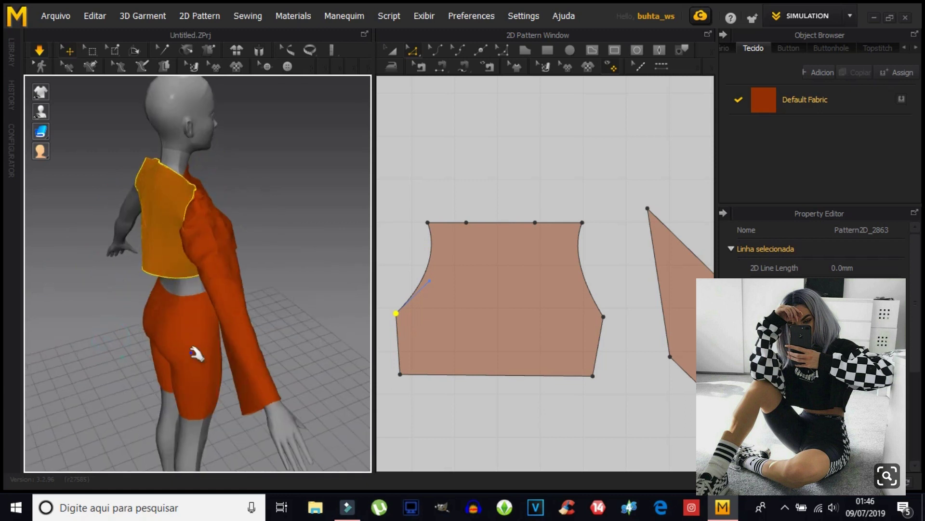
pyautogui.moveTo(234, 198)
pyautogui.mouseDown()
pyautogui.moveTo(183, 254)
pyautogui.moveTo(195, 190)
pyautogui.mouseUp()
pyautogui.moveTo(303, 338)
pyautogui.mouseDown(button='right')
pyautogui.moveTo(96, 343)
pyautogui.moveTo(247, 376)
pyautogui.mouseUp(button='right')
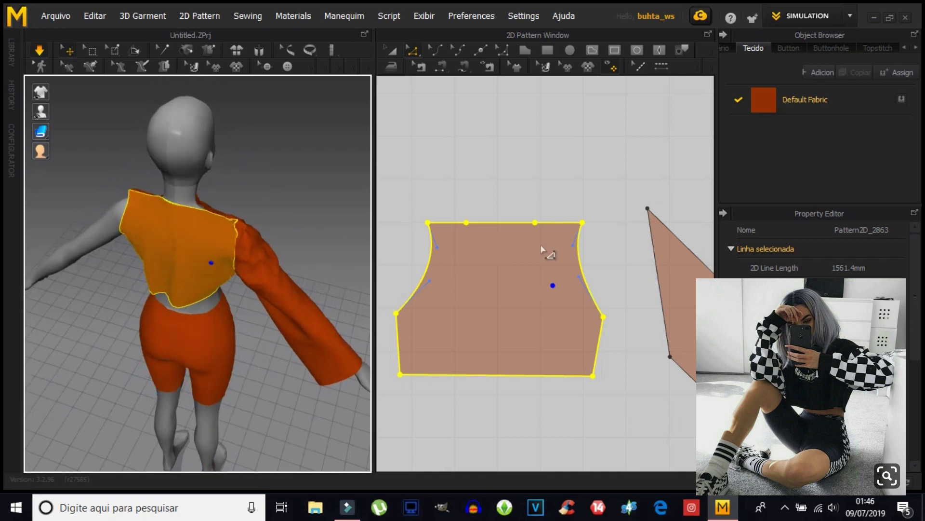
# Split the sleeve's left edge with a new point.
pyautogui.click(564, 169)
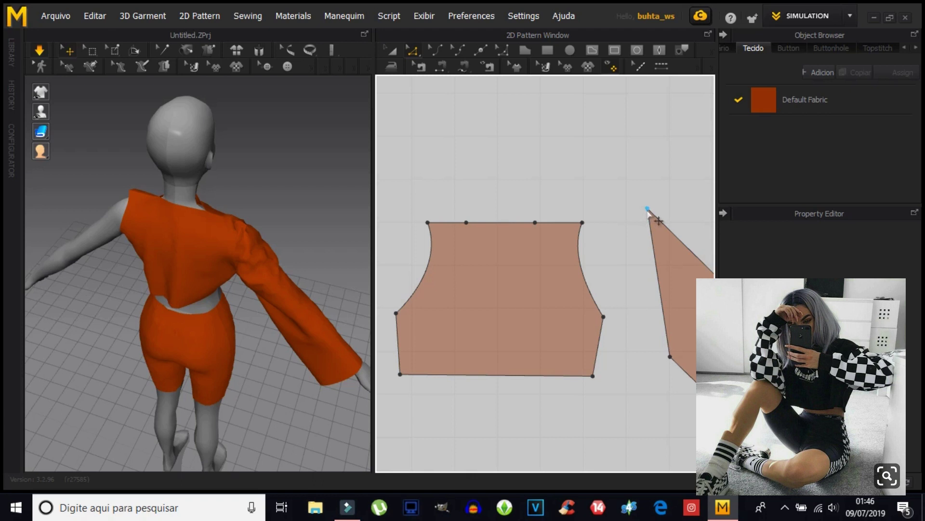
pyautogui.moveTo(648, 210); pyautogui.dragTo(648, 227)
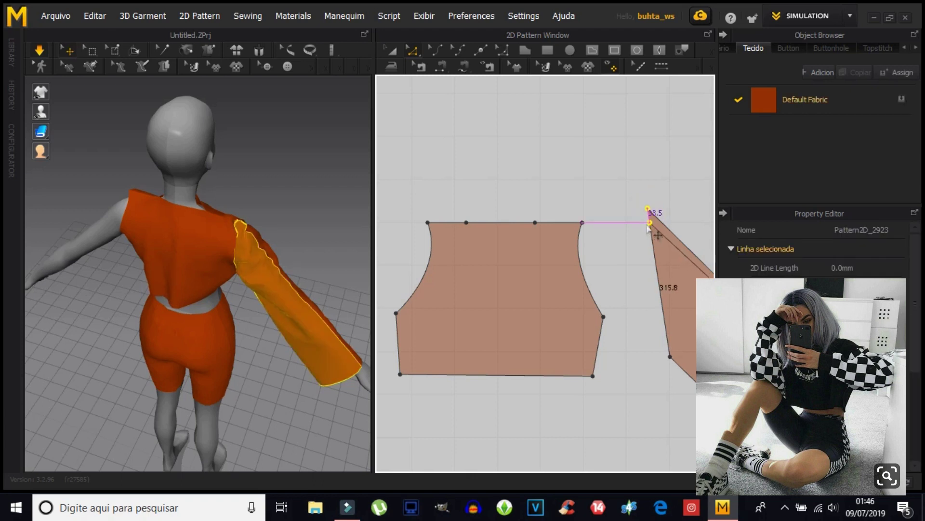
pyautogui.click(668, 340)
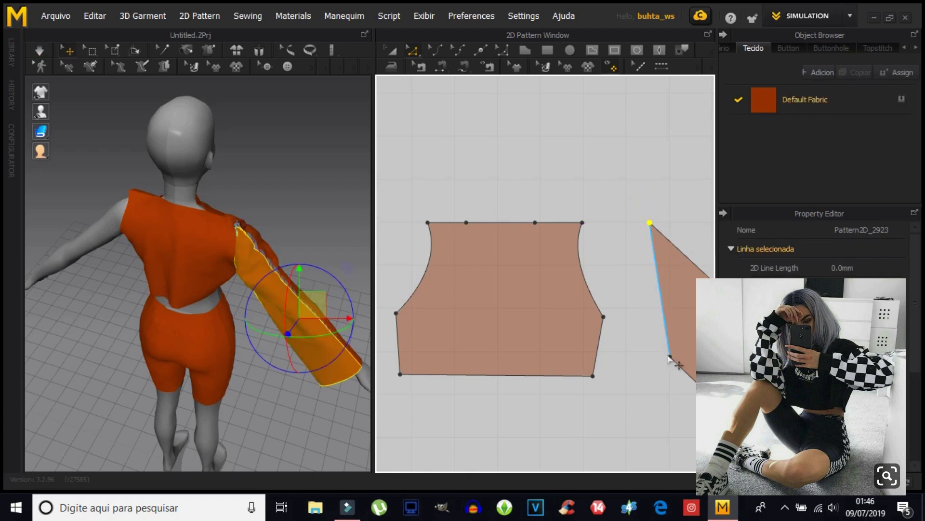
pyautogui.click(660, 318)
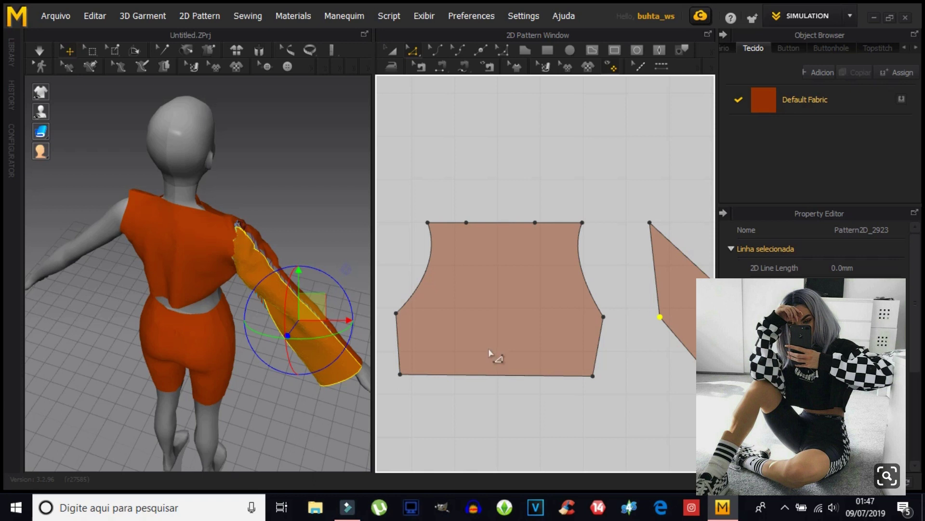
# Sew the sleeve's edge segment up to its top corner.
pyautogui.scroll(-3, 489, 353)
pyautogui.scroll(-2, 497, 361)
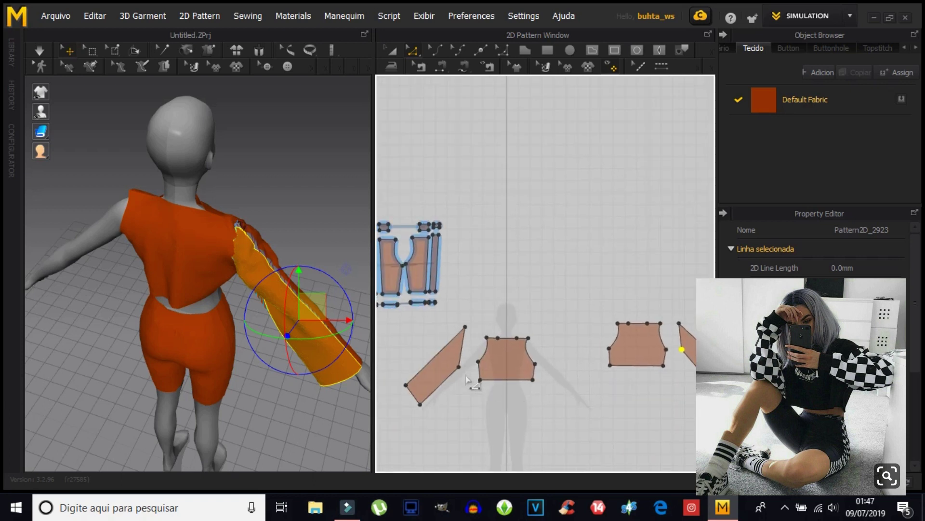
pyautogui.scroll(4, 467, 377)
pyautogui.click(434, 368)
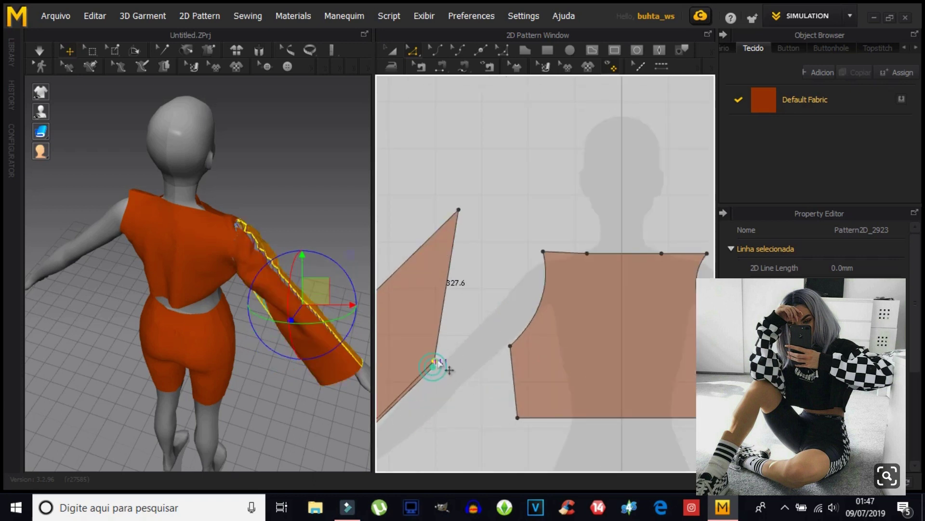
pyautogui.click(458, 211)
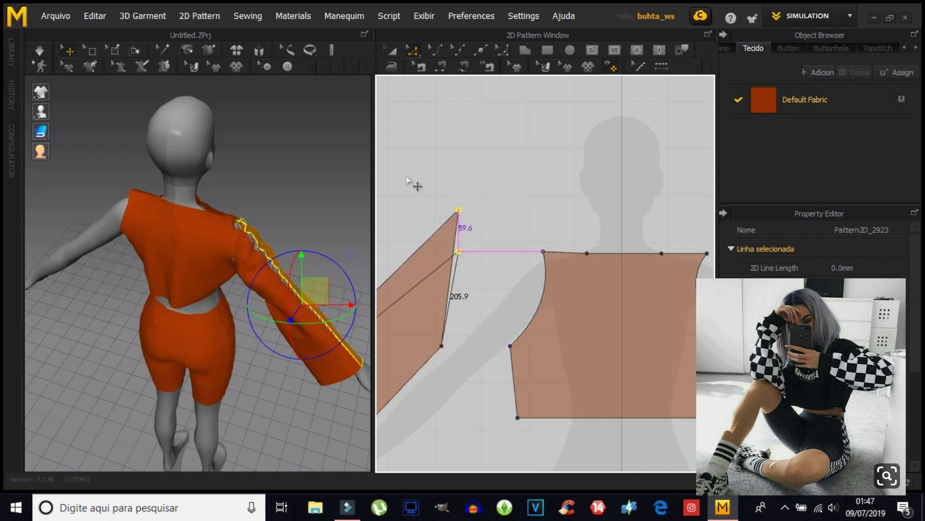
pyautogui.press('Escape')
# Simulate to close the sleeve seam, then return to the front view.
pyautogui.click(41, 50)
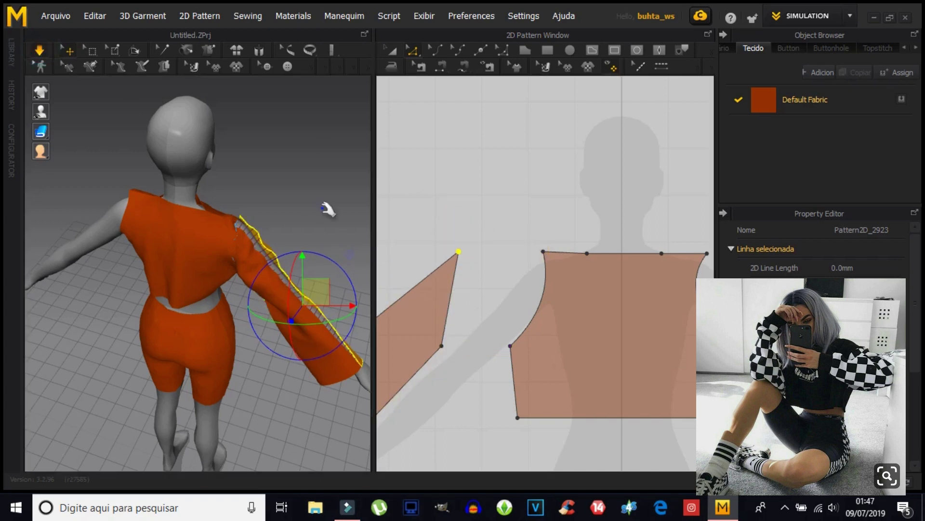
pyautogui.moveTo(314, 289); pyautogui.dragTo(311, 301, button='right')
pyautogui.press('2')
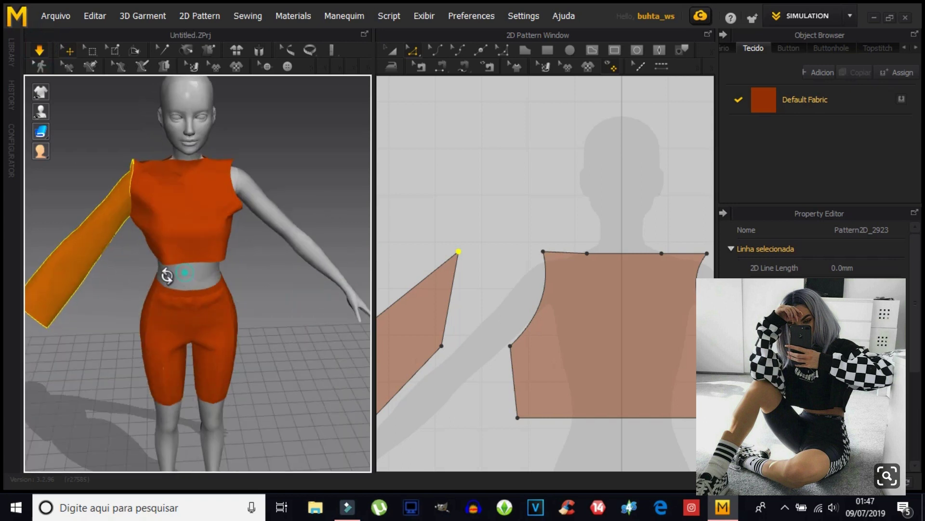
pyautogui.click(135, 162)
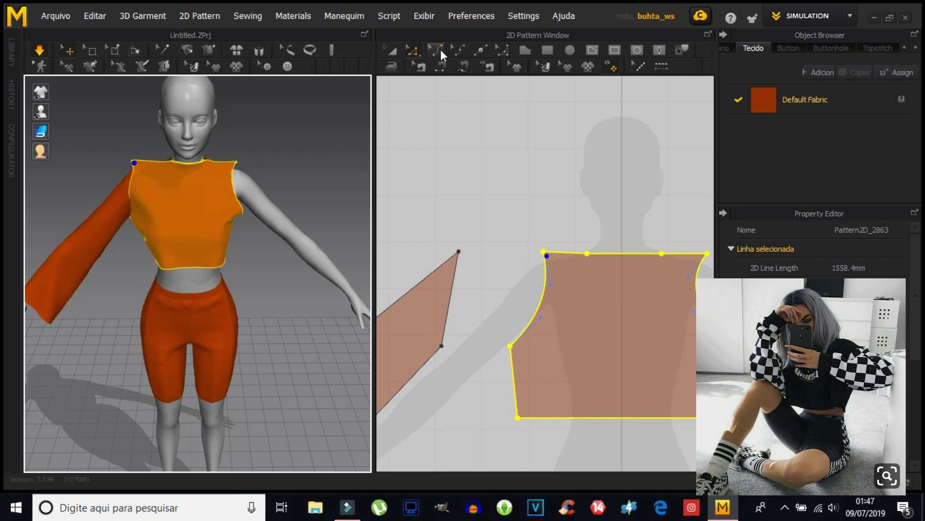
# Move the bodice's top-right corner slightly inward to narrow the shoulder.
pyautogui.click(465, 220)
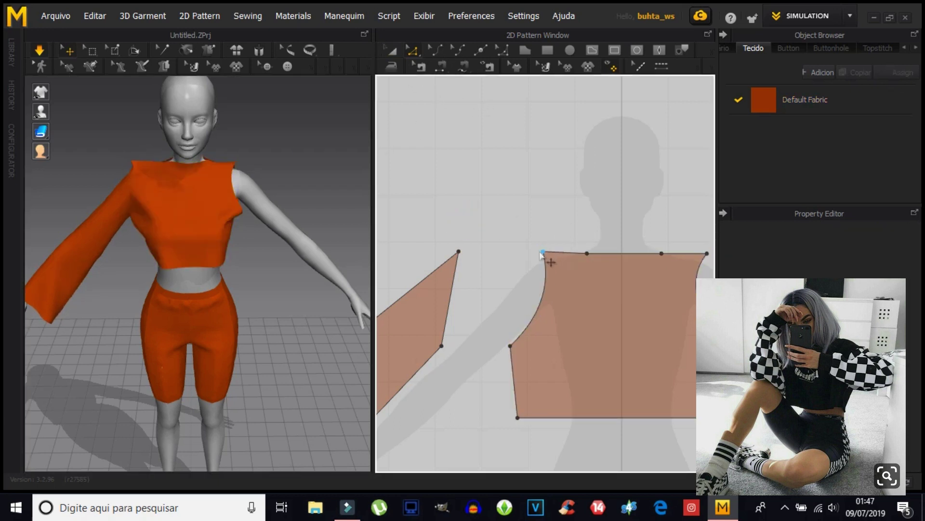
pyautogui.click(542, 256)
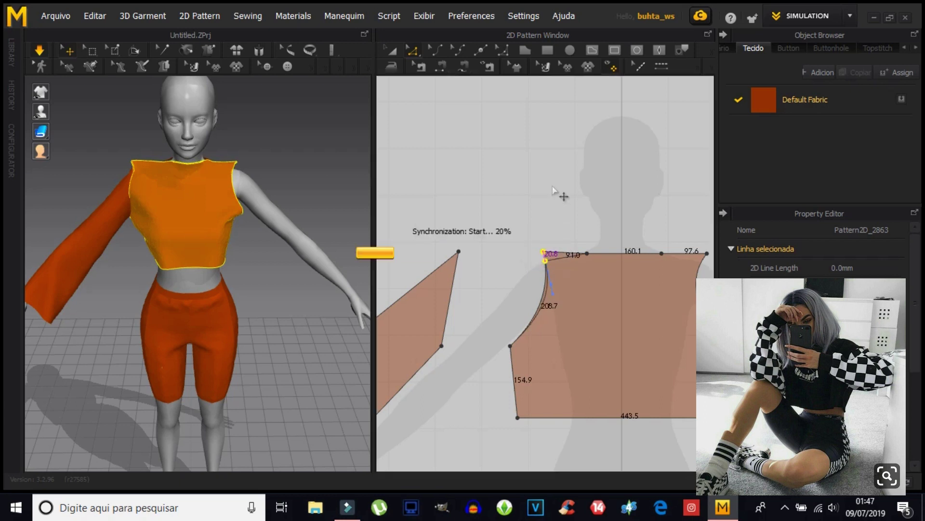
pyautogui.scroll(-2, 608, 252)
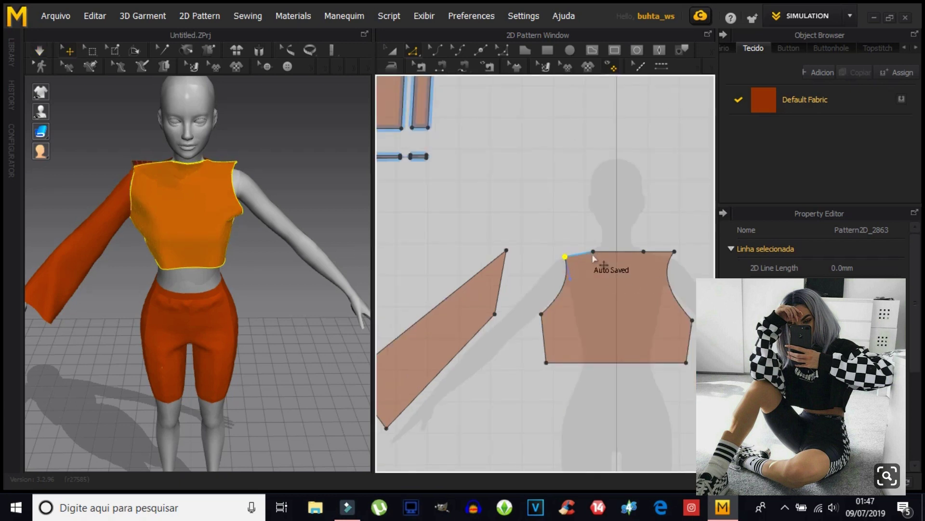
pyautogui.moveTo(648, 269); pyautogui.dragTo(438, 264, button='middle')
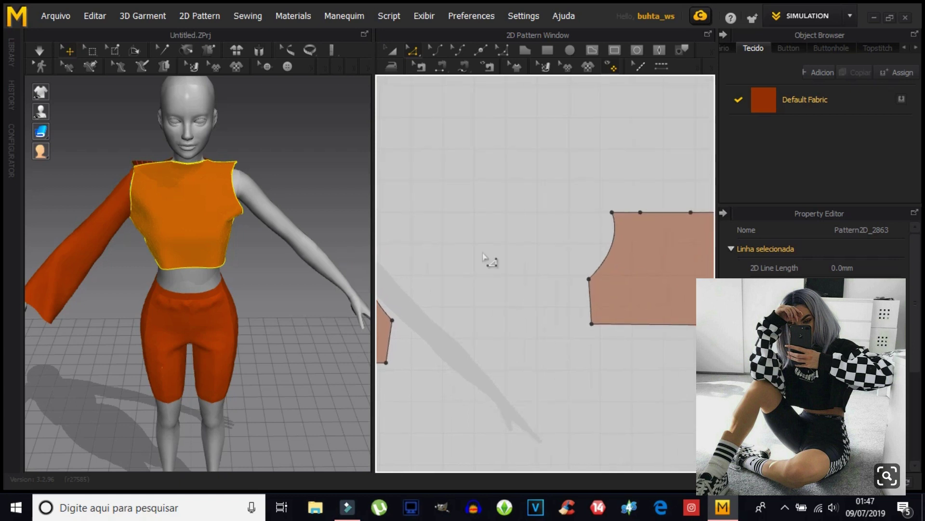
pyautogui.moveTo(619, 233); pyautogui.dragTo(450, 250, button='middle')
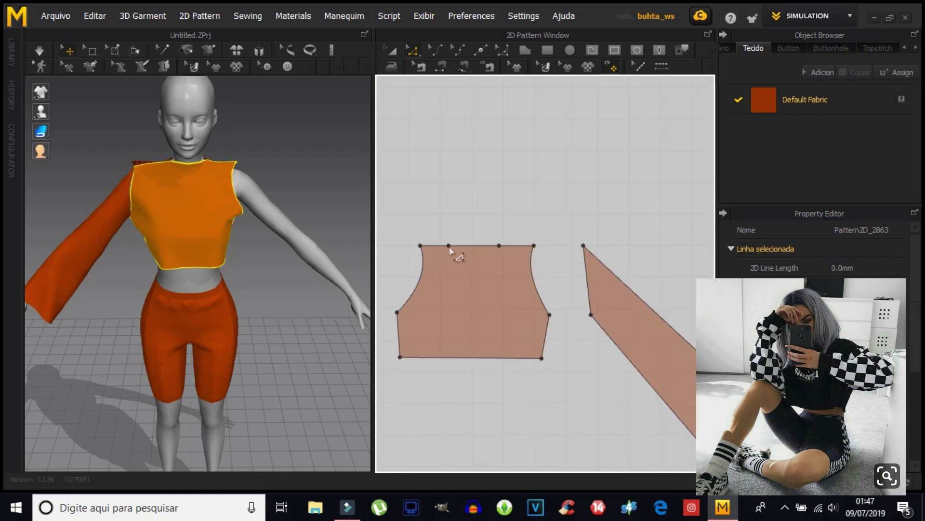
pyautogui.click(533, 246)
pyautogui.moveTo(536, 248); pyautogui.dragTo(533, 248)
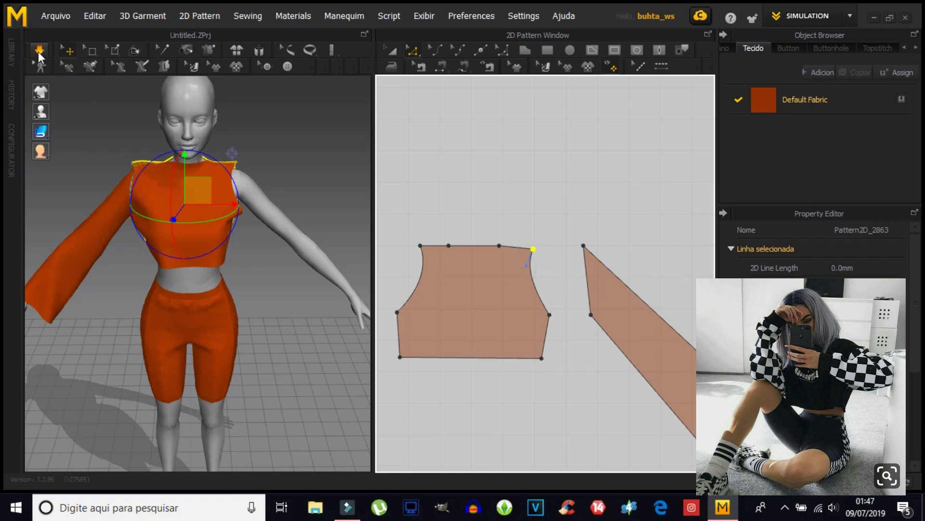
# Pull the sleeve upward on the avatar and inspect the shoulder and collar from behind.
pyautogui.click(120, 147)
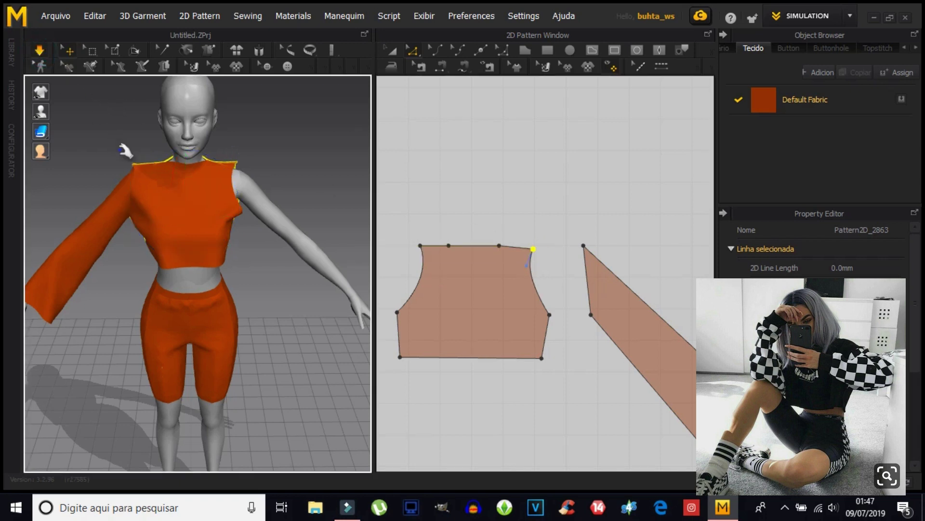
pyautogui.moveTo(109, 182); pyautogui.dragTo(125, 174)
pyautogui.click(130, 174)
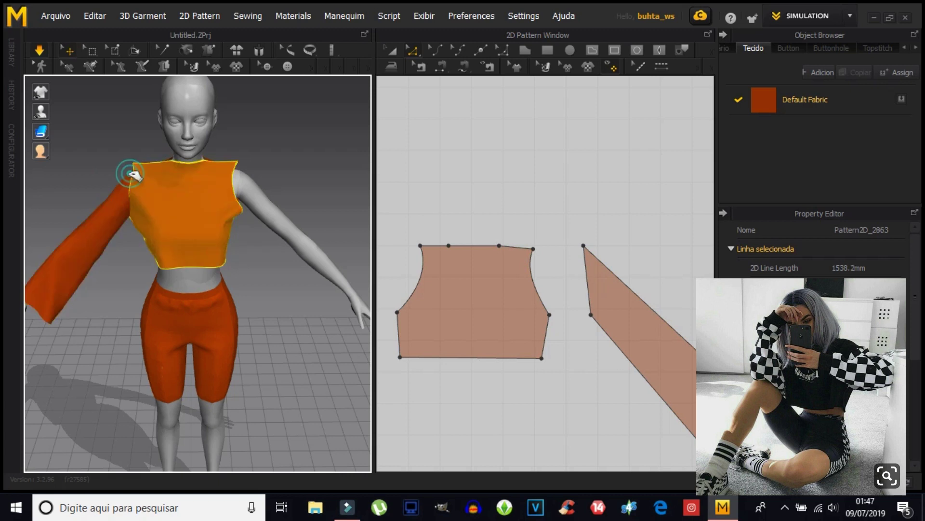
pyautogui.moveTo(258, 290); pyautogui.dragTo(289, 308, button='right')
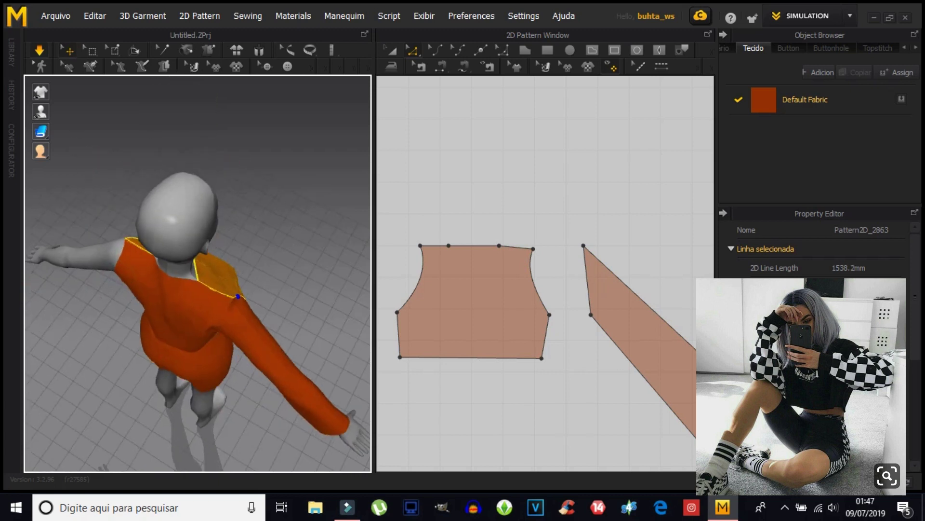
pyautogui.scroll(1, 270, 320)
pyautogui.scroll(1, 284, 326)
pyautogui.scroll(2, 279, 289)
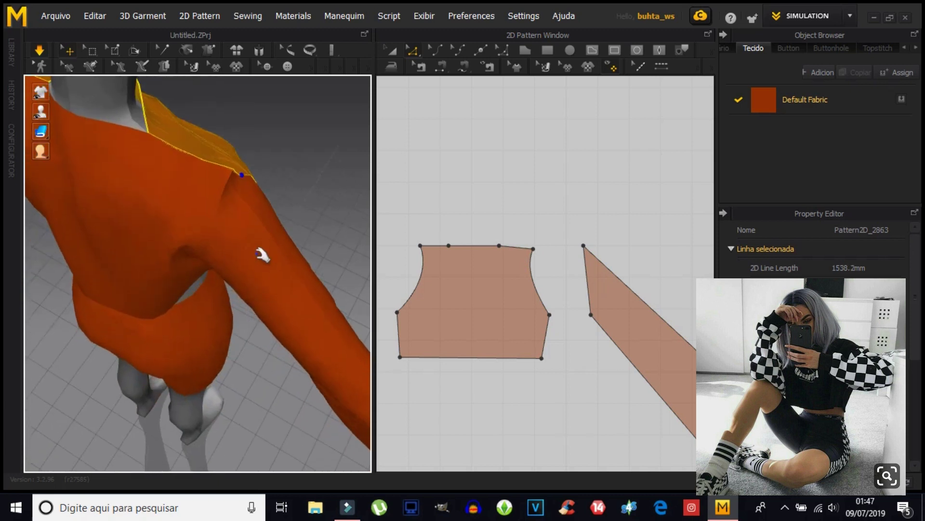
pyautogui.scroll(1, 255, 252)
pyautogui.moveTo(262, 223); pyautogui.dragTo(270, 289, button='right')
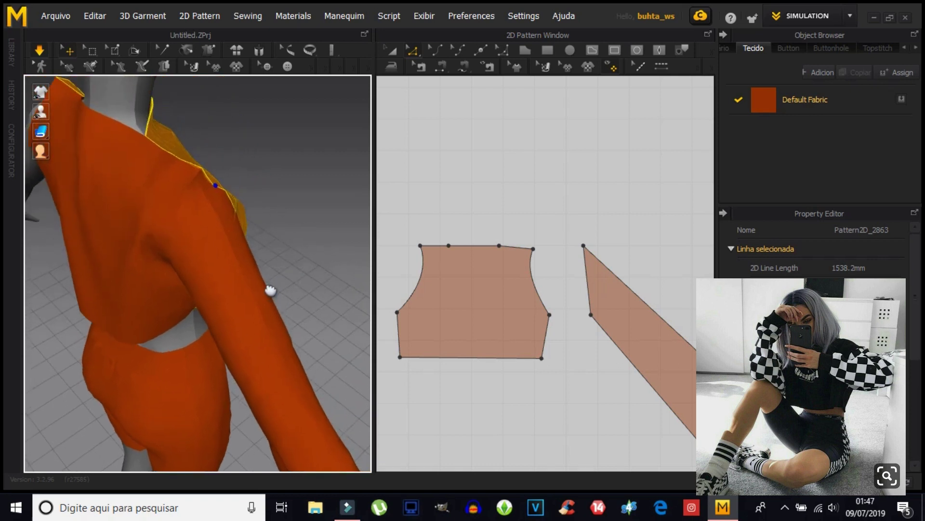
pyautogui.click(232, 233)
pyautogui.moveTo(286, 250)
pyautogui.mouseDown(button='right')
pyautogui.moveTo(128, 254)
pyautogui.moveTo(123, 221)
pyautogui.moveTo(190, 207)
pyautogui.moveTo(196, 175)
pyautogui.moveTo(208, 229)
pyautogui.moveTo(202, 140)
pyautogui.moveTo(217, 209)
pyautogui.moveTo(235, 219)
pyautogui.mouseUp(button='right')
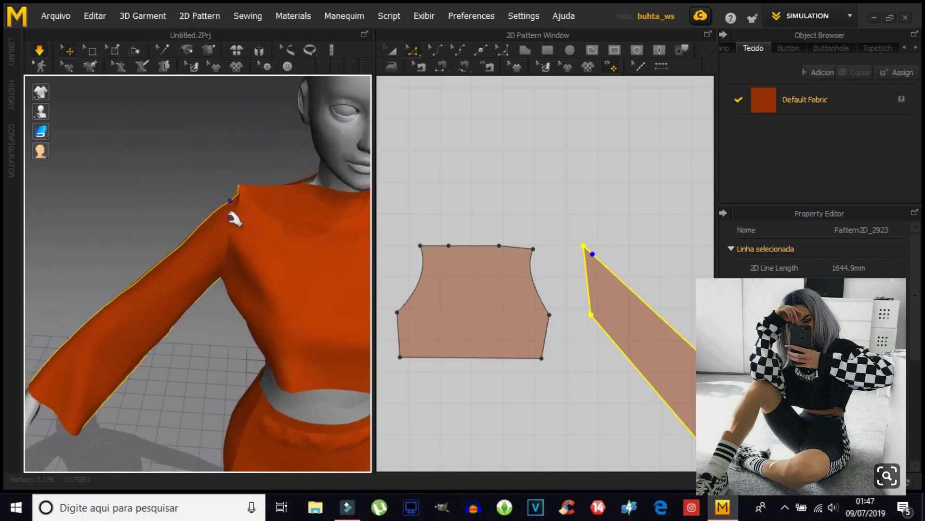
# Lower the edge points on both sleeve pieces to lengthen their edges.
pyautogui.click(625, 258)
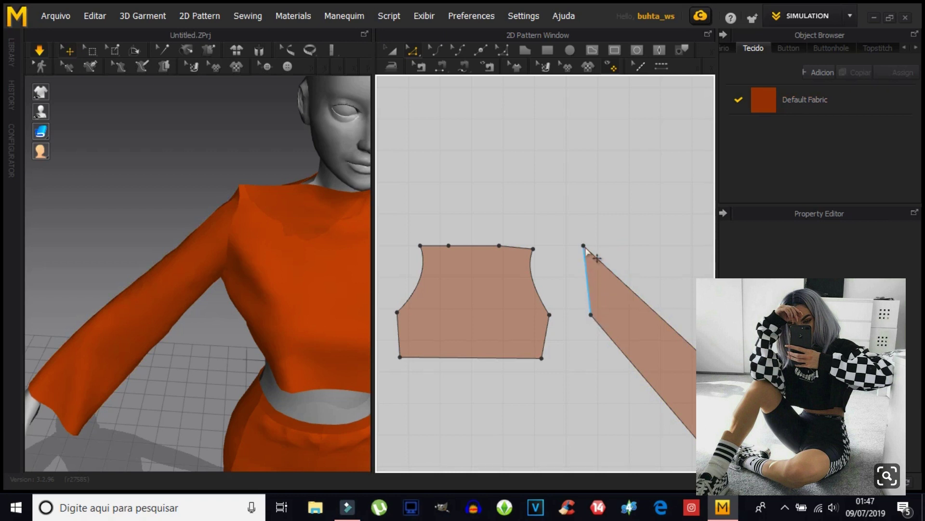
pyautogui.click(583, 246)
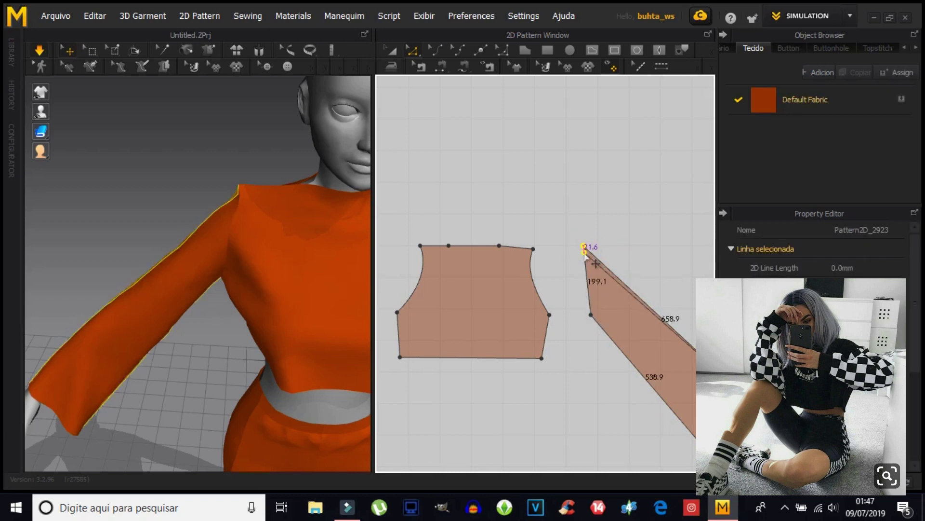
pyautogui.moveTo(591, 314); pyautogui.dragTo(594, 331)
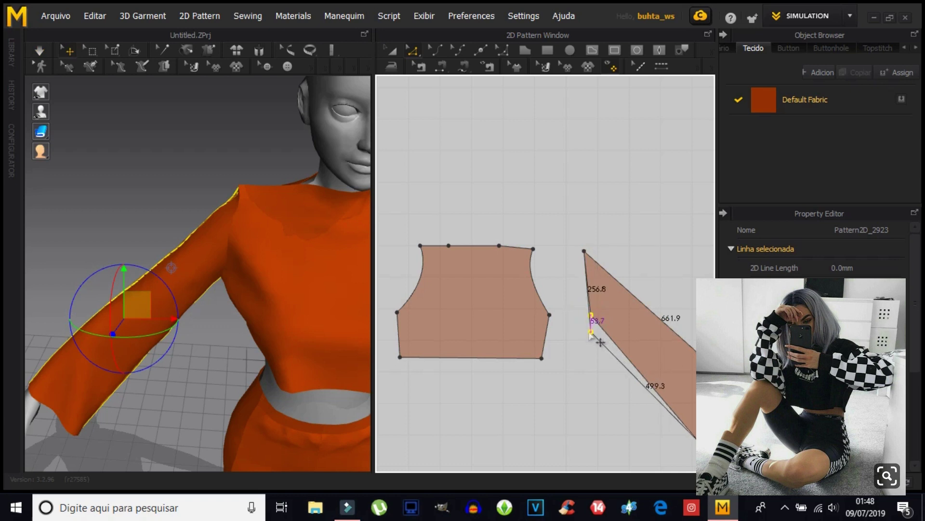
pyautogui.scroll(-4, 550, 359)
pyautogui.hscroll(-3, 534, 357)
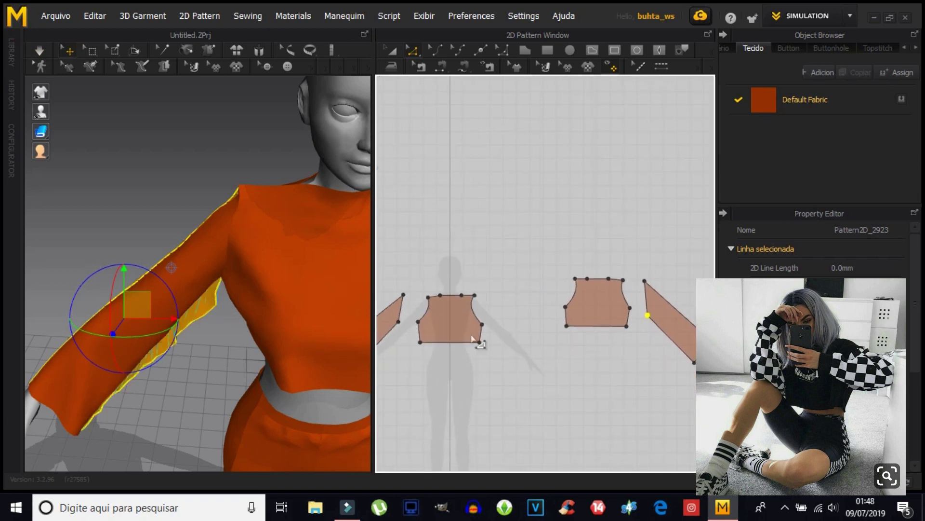
pyautogui.moveTo(400, 322)
pyautogui.mouseDown()
pyautogui.moveTo(403, 332)
pyautogui.moveTo(407, 300)
pyautogui.mouseUp()
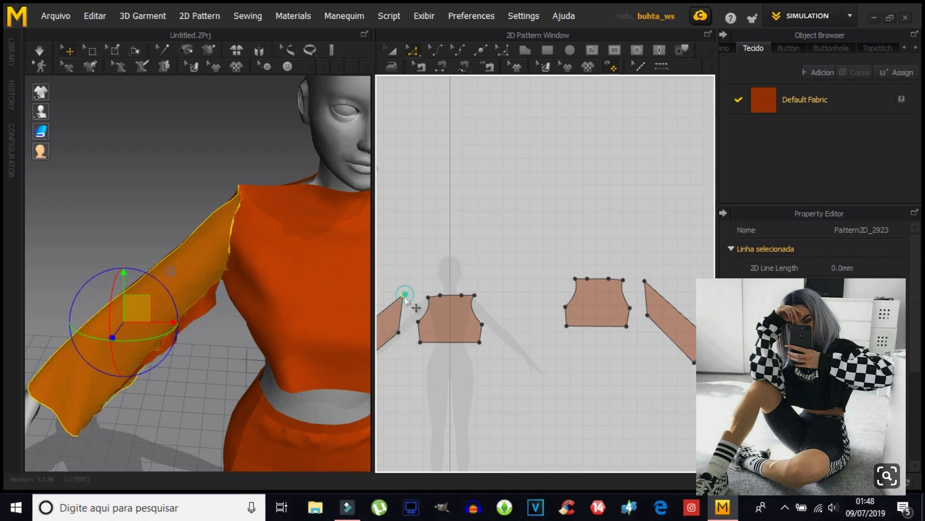
# Simulate and pull the sleeve's top edge up toward the shoulder.
pyautogui.click(39, 50)
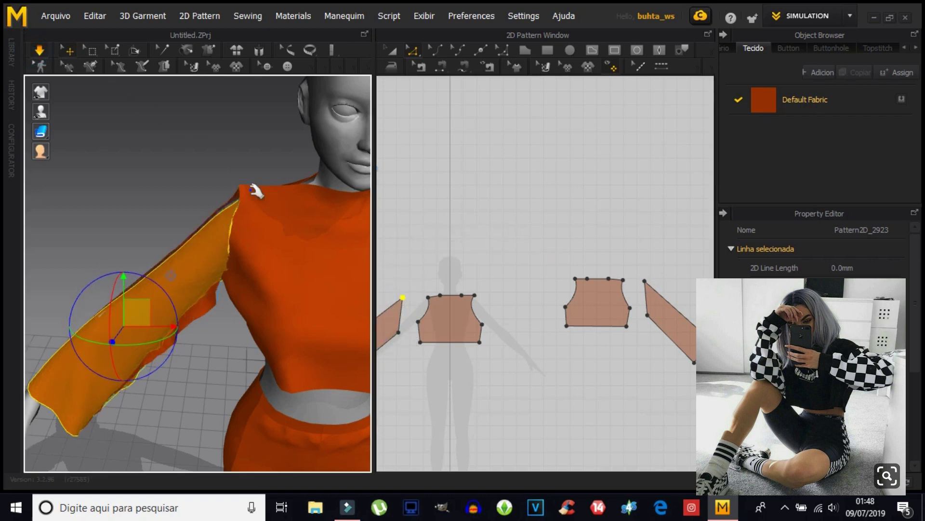
pyautogui.moveTo(248, 309)
pyautogui.mouseDown(button='right')
pyautogui.moveTo(168, 307)
pyautogui.moveTo(250, 319)
pyautogui.moveTo(248, 310)
pyautogui.mouseUp(button='right')
pyautogui.click(222, 192)
pyautogui.moveTo(204, 208)
pyautogui.mouseDown()
pyautogui.moveTo(207, 190)
pyautogui.moveTo(242, 187)
pyautogui.mouseUp()
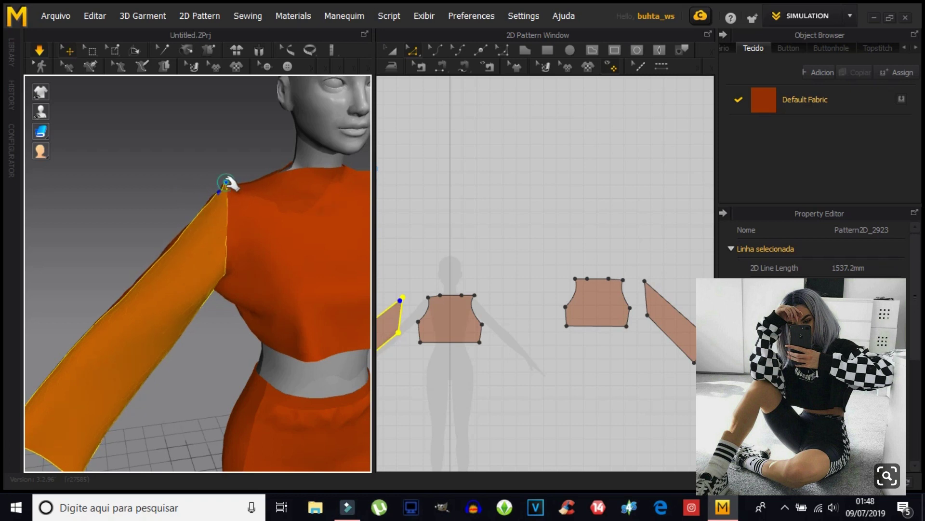
pyautogui.click(229, 185)
# Reselect the bodice pattern and its top-right corner point in the 2D window.
pyautogui.scroll(2, 465, 287)
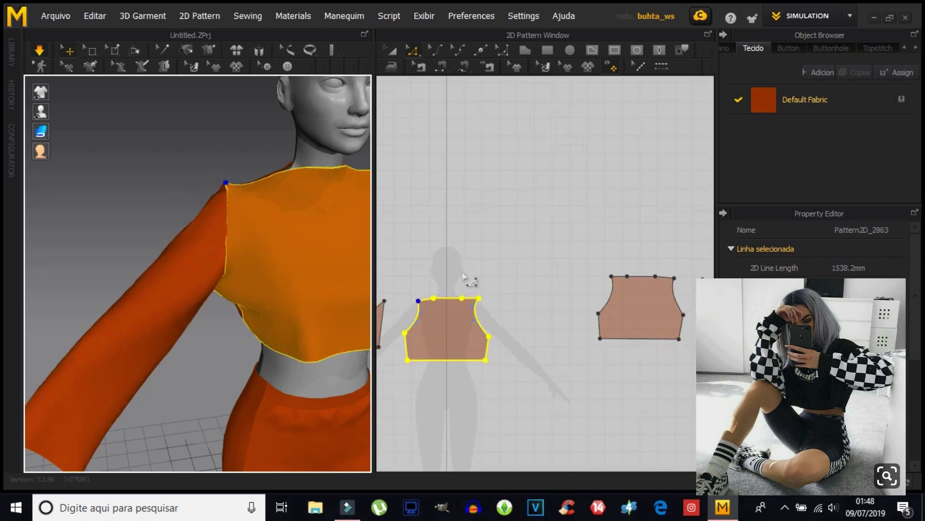
pyautogui.scroll(2, 482, 260)
pyautogui.moveTo(487, 252); pyautogui.dragTo(525, 250, button='right')
pyautogui.click(517, 239)
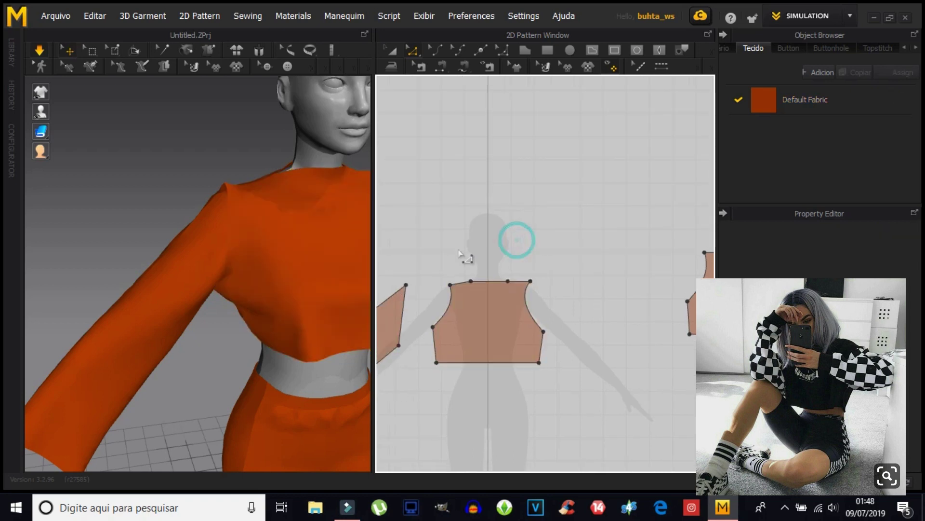
pyautogui.click(450, 285)
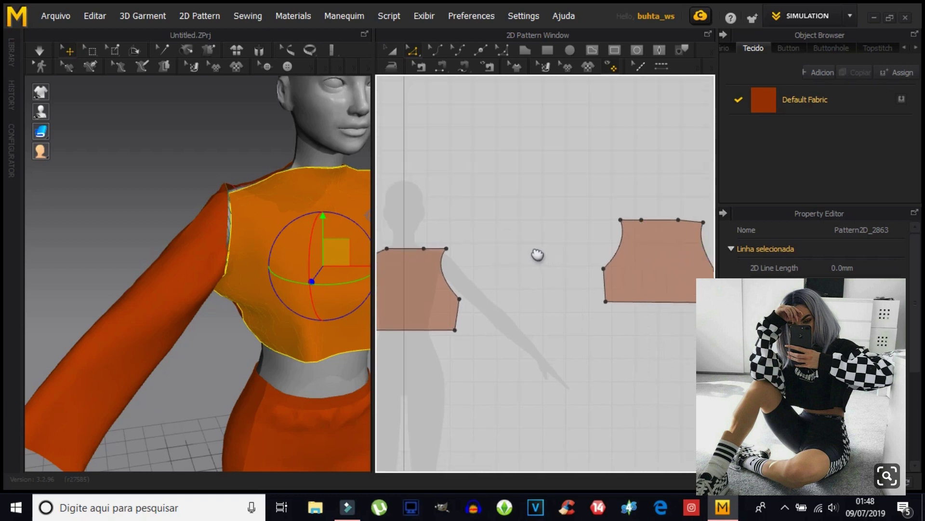
pyautogui.moveTo(537, 252); pyautogui.dragTo(395, 236, button='right')
pyautogui.click(550, 208)
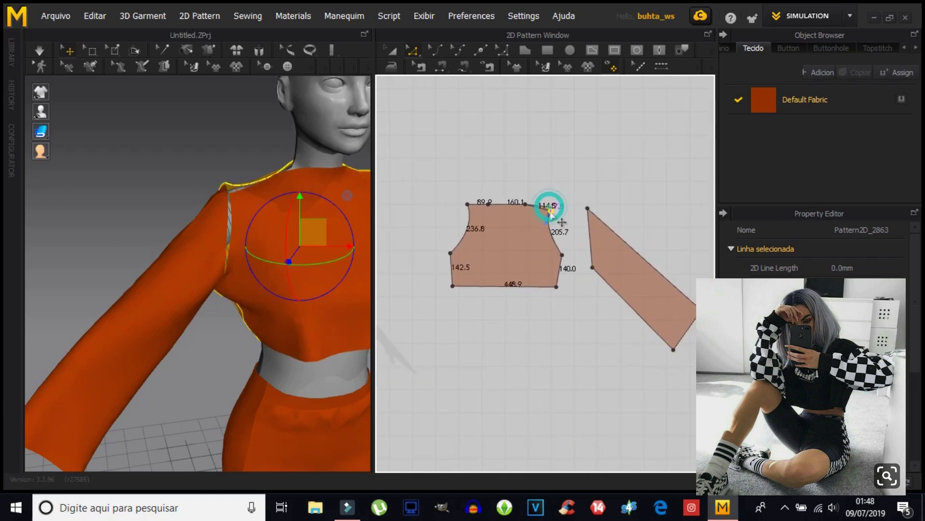
# Re-simulate and pull the sleeve so it settles on the arm.
pyautogui.click(40, 51)
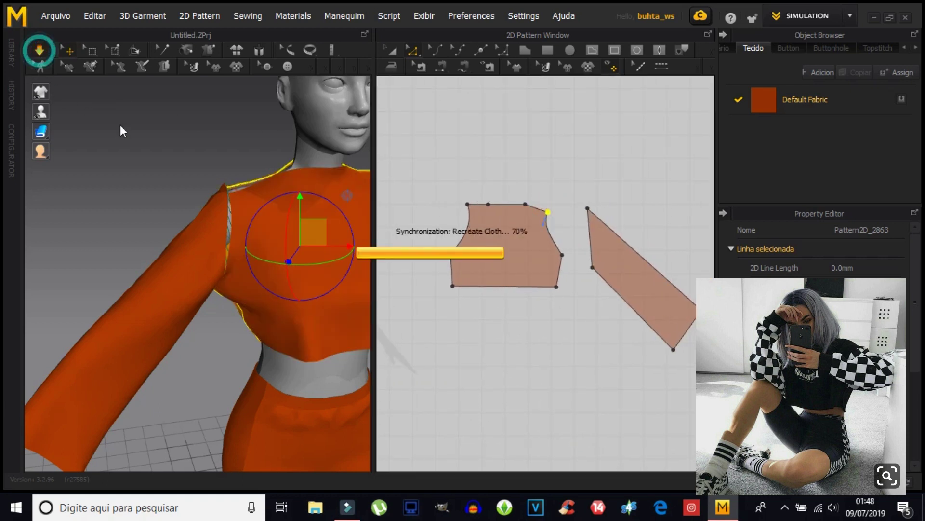
pyautogui.moveTo(197, 276)
pyautogui.mouseDown(button='right')
pyautogui.moveTo(321, 291)
pyautogui.moveTo(159, 251)
pyautogui.moveTo(180, 254)
pyautogui.mouseUp(button='right')
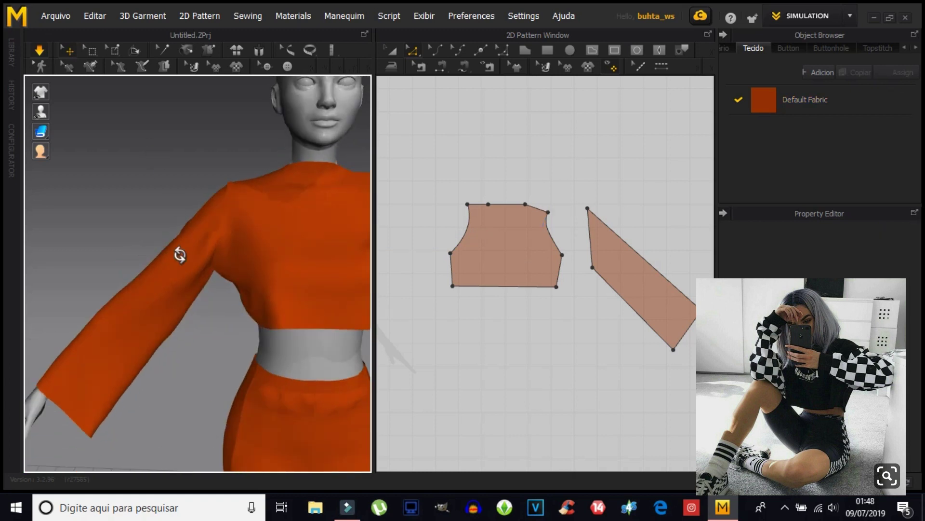
pyautogui.moveTo(223, 194); pyautogui.dragTo(188, 195)
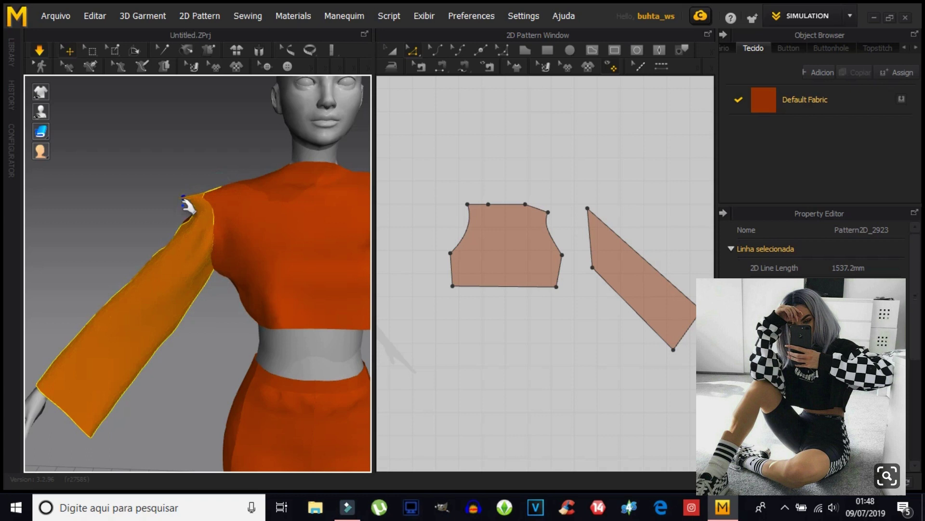
pyautogui.scroll(2, 228, 308)
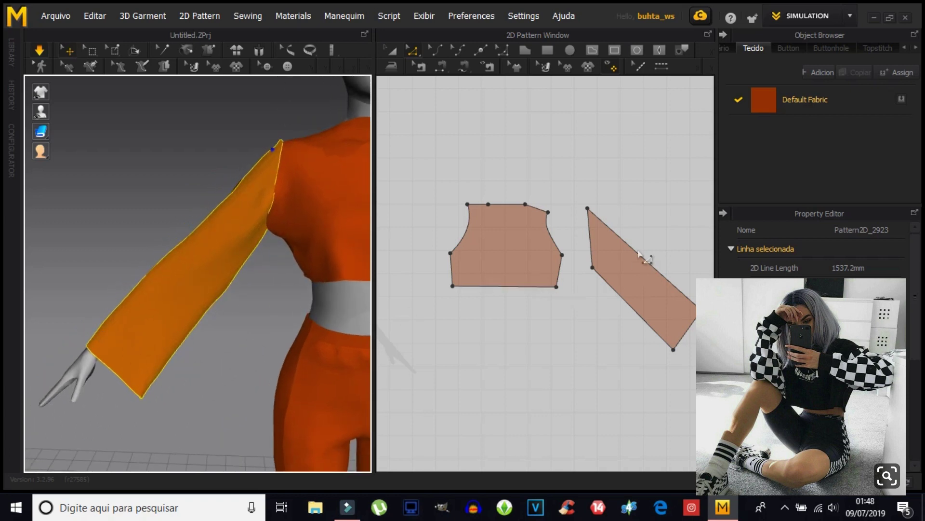
# Move the second sleeve piece to the right beside the other sleeve.
pyautogui.click(433, 51)
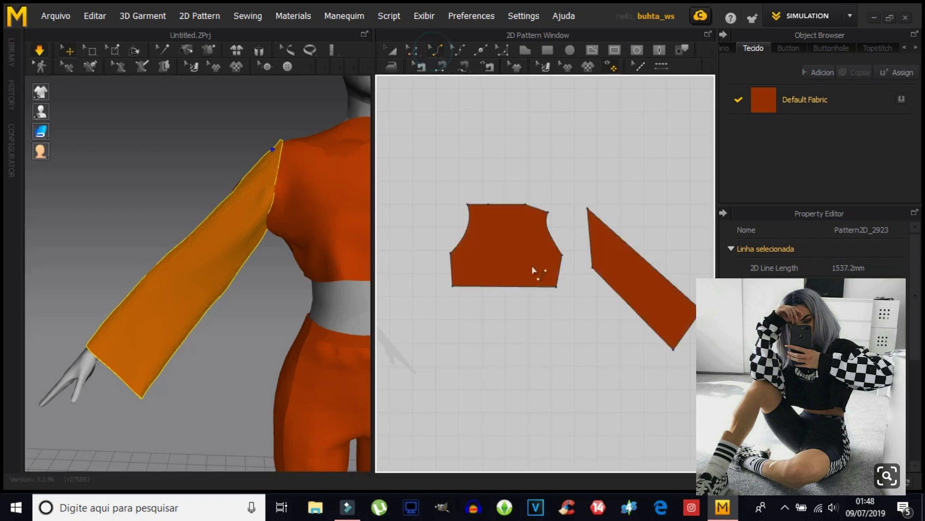
pyautogui.scroll(-3, 540, 270)
pyautogui.scroll(-2, 502, 243)
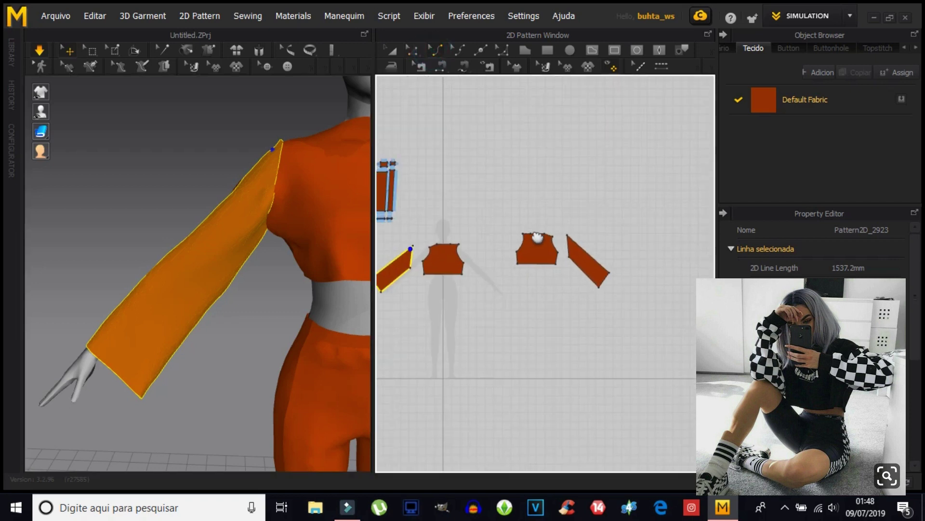
pyautogui.click(389, 51)
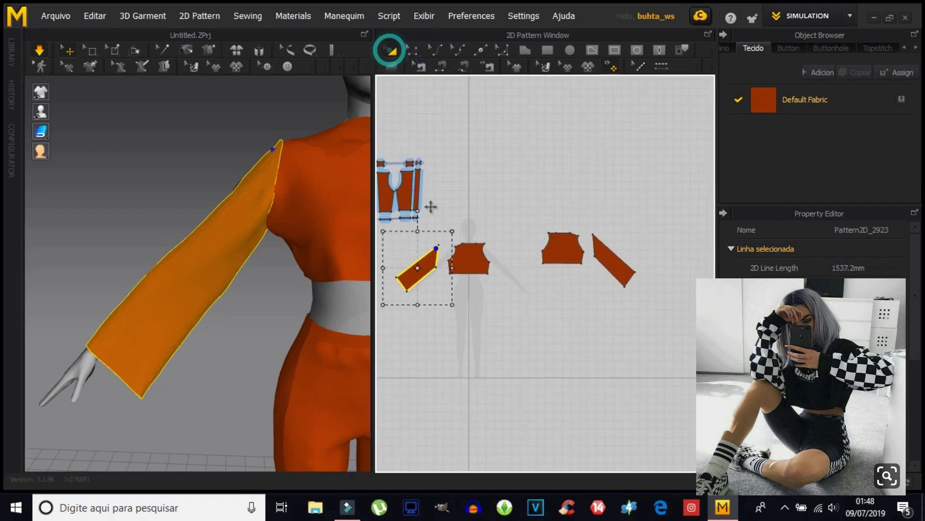
pyautogui.moveTo(417, 268); pyautogui.dragTo(622, 223)
pyautogui.moveTo(645, 189); pyautogui.dragTo(569, 208, button='right')
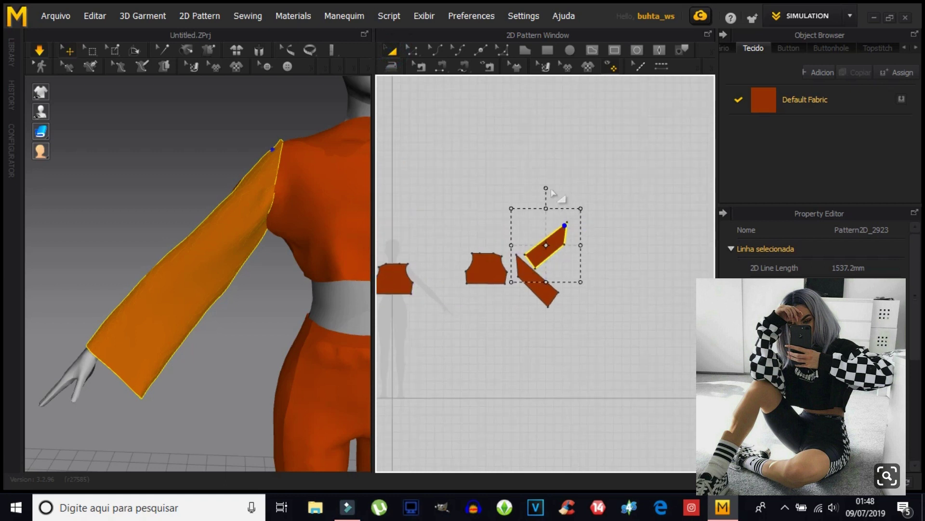
# Rotate the sleeve piece to match its partner's angle and nudge it down alongside.
pyautogui.moveTo(546, 186)
pyautogui.mouseDown()
pyautogui.moveTo(454, 215)
pyautogui.moveTo(444, 259)
pyautogui.mouseUp()
pyautogui.moveTo(444, 269); pyautogui.dragTo(444, 269)
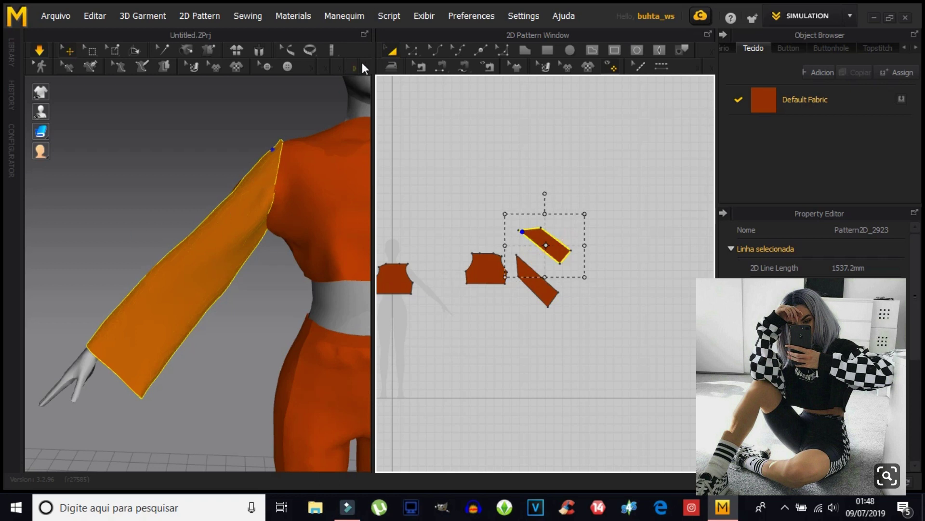
pyautogui.click(394, 54)
pyautogui.moveTo(567, 251); pyautogui.dragTo(572, 277)
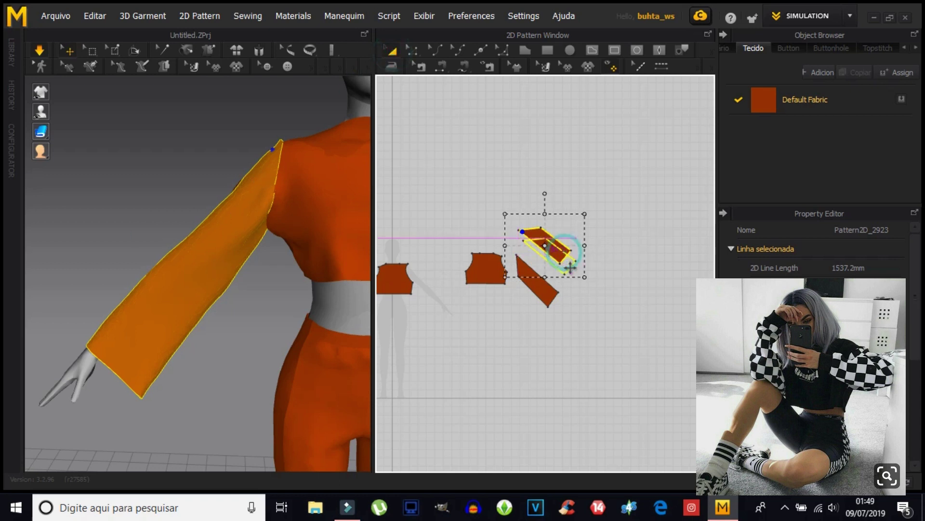
pyautogui.scroll(3, 573, 278)
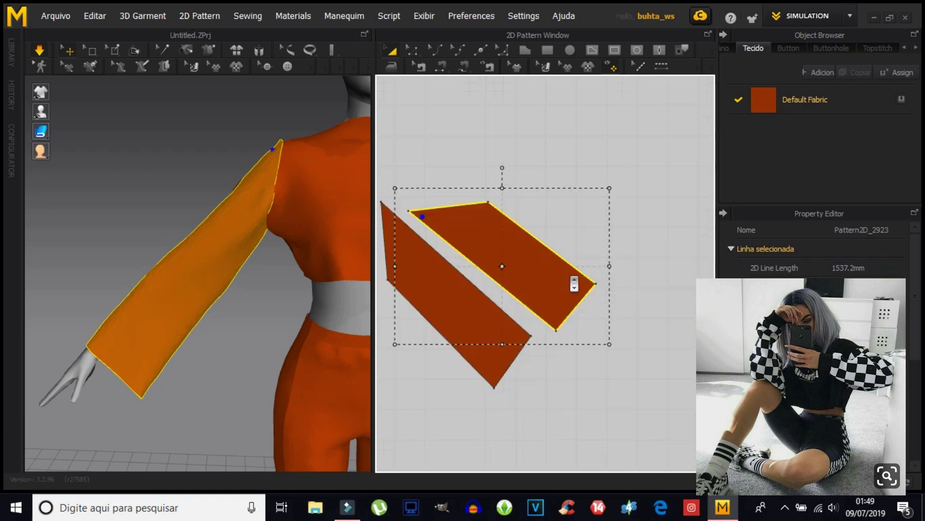
pyautogui.scroll(3, 573, 279)
pyautogui.scroll(3, 564, 294)
pyautogui.scroll(3, 617, 263)
# Draw internal lines across both sleeves near their wrist ends.
pyautogui.moveTo(605, 258); pyautogui.dragTo(566, 256)
pyautogui.click(593, 50)
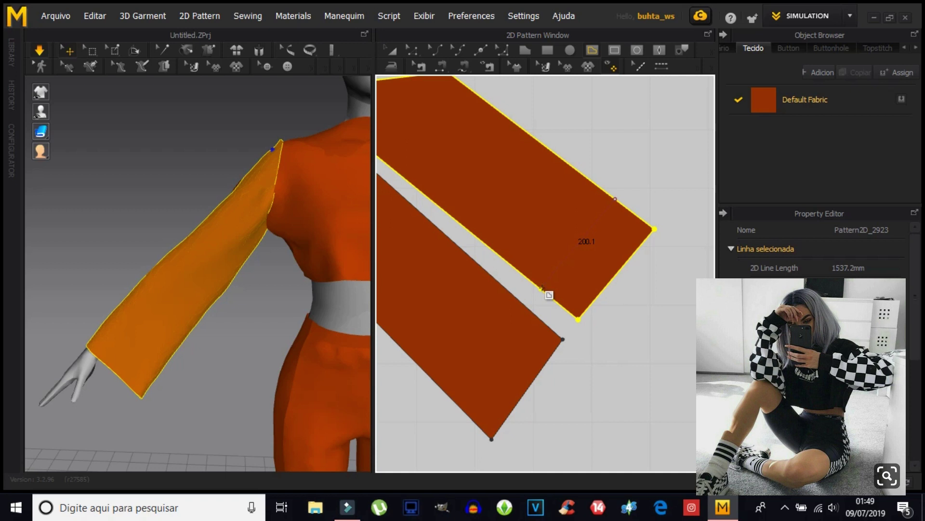
pyautogui.click(542, 289)
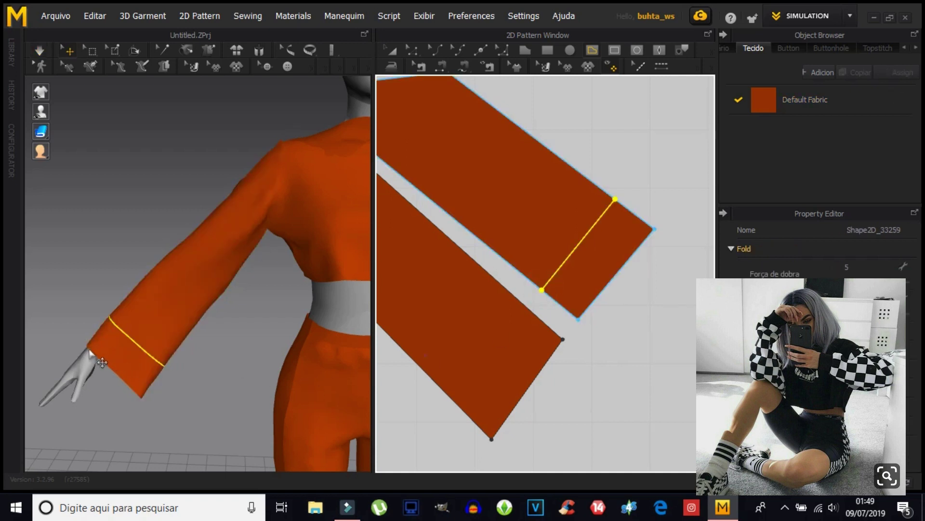
pyautogui.click(527, 307)
pyautogui.click(454, 401)
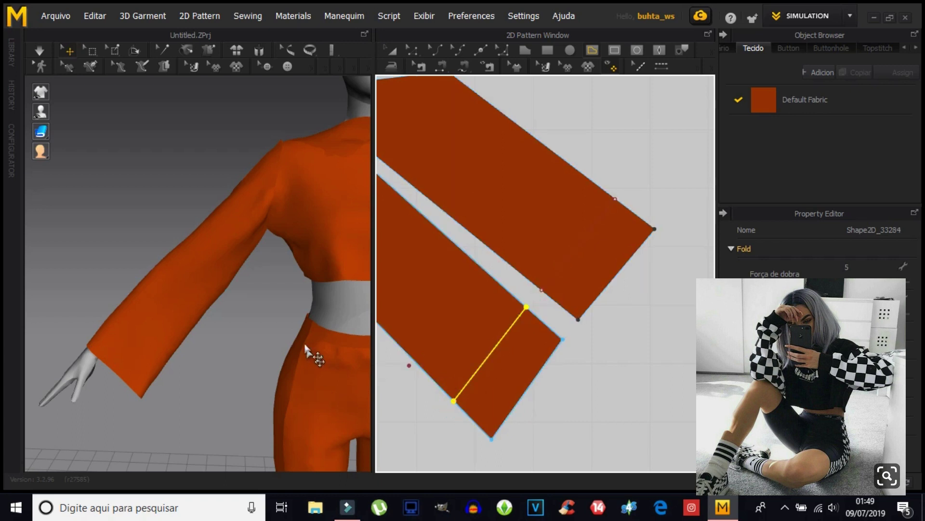
# Cut both sleeves along their internal lines with Recortar, splitting off the cuffs.
pyautogui.moveTo(118, 396)
pyautogui.mouseDown(button='right')
pyautogui.moveTo(251, 361)
pyautogui.moveTo(227, 372)
pyautogui.moveTo(361, 361)
pyautogui.mouseUp(button='right')
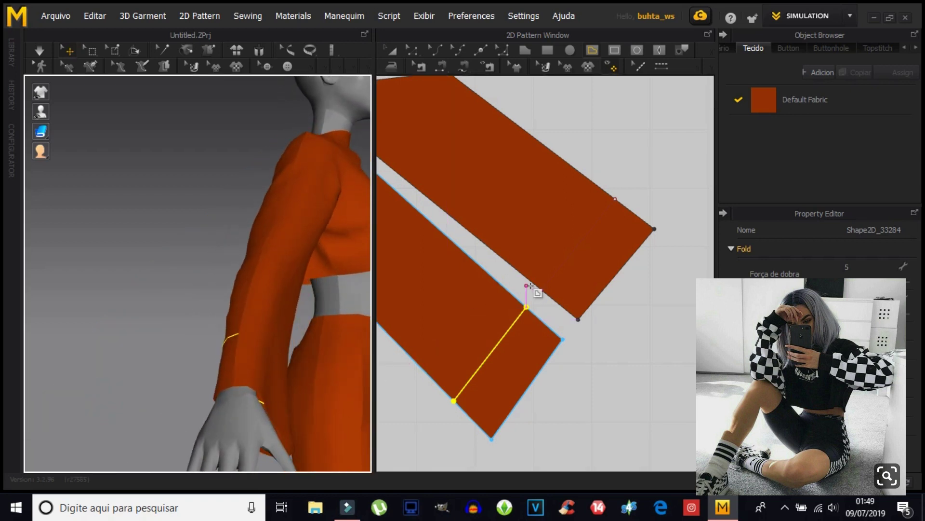
pyautogui.click(412, 51)
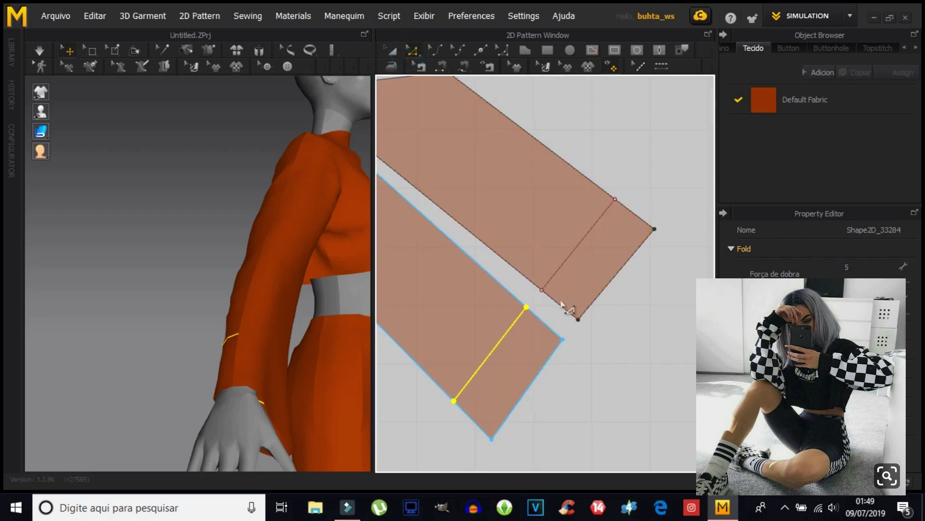
pyautogui.click(558, 271)
pyautogui.moveTo(286, 409)
pyautogui.mouseDown(button='right')
pyautogui.moveTo(128, 363)
pyautogui.moveTo(120, 380)
pyautogui.moveTo(204, 396)
pyautogui.mouseUp(button='right')
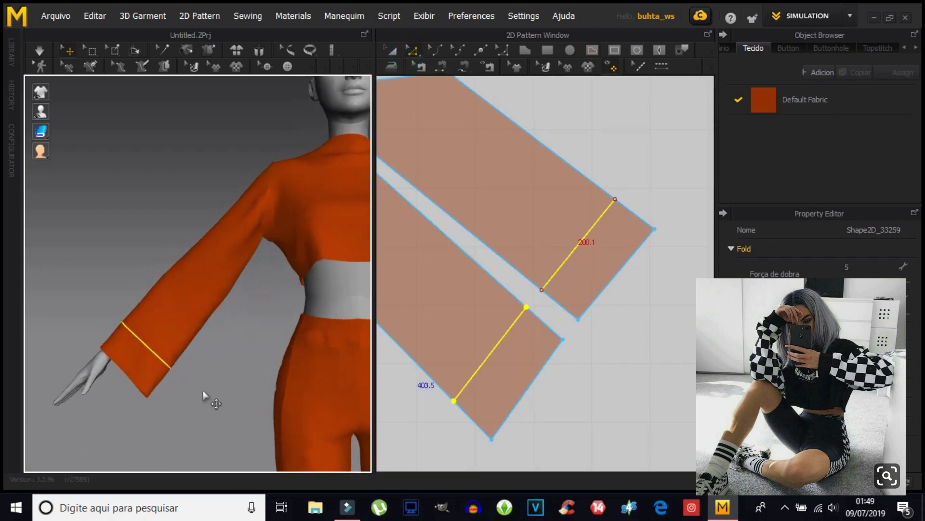
pyautogui.rightClick(577, 243)
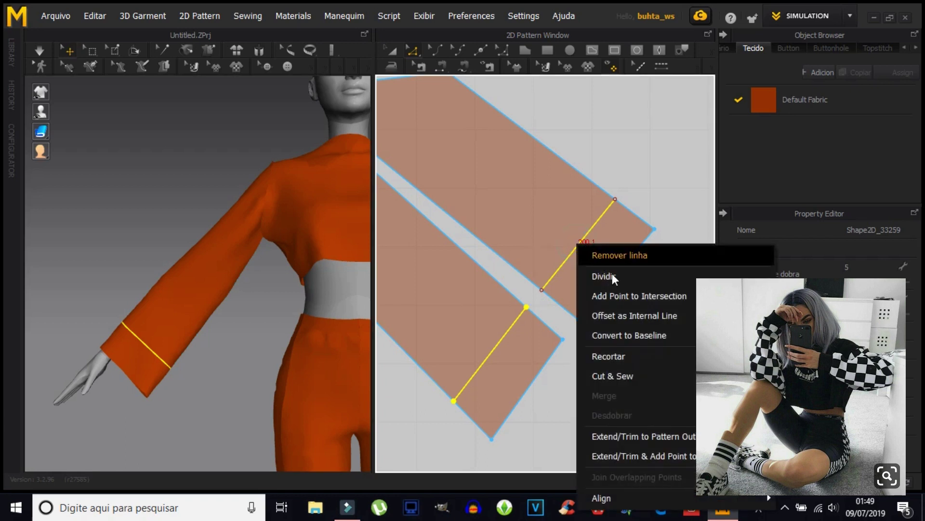
pyautogui.click(608, 356)
pyautogui.click(440, 70)
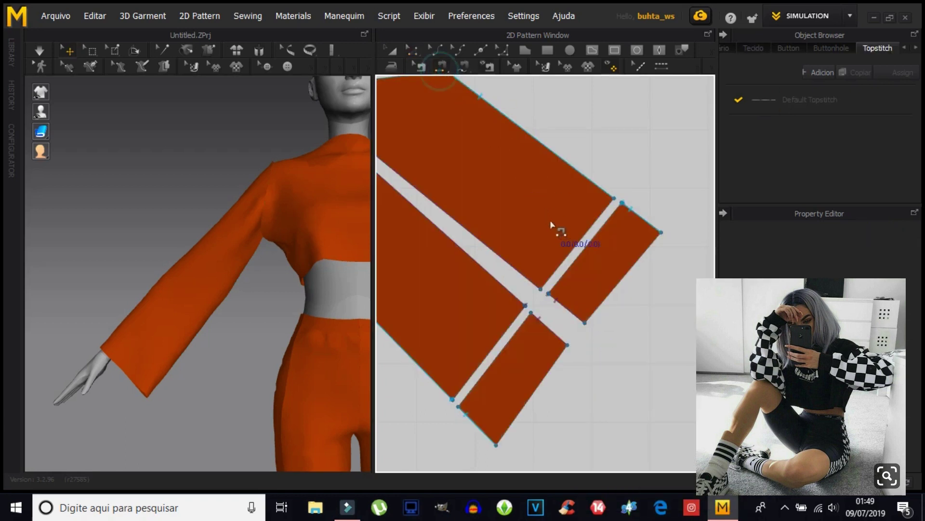
# Add a topstitch along the upper cut edge and shorten both cuff pieces.
pyautogui.click(594, 236)
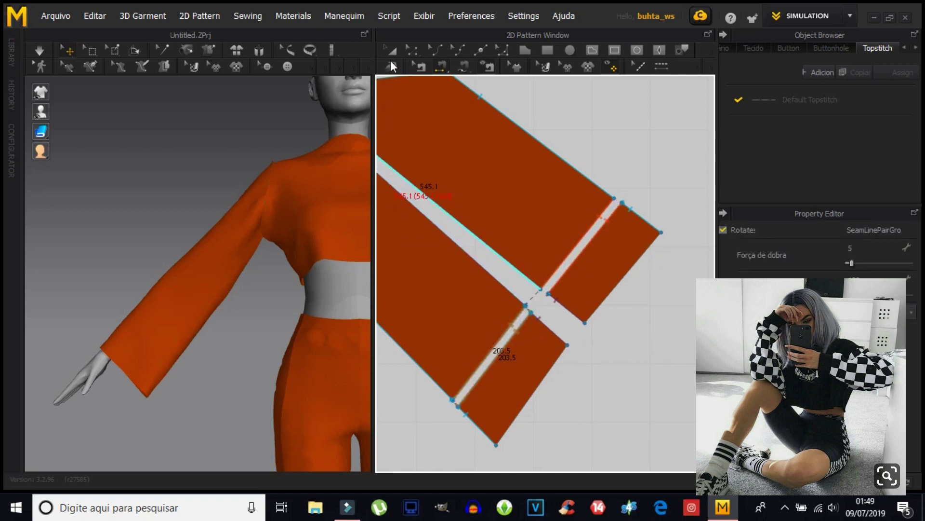
pyautogui.click(417, 50)
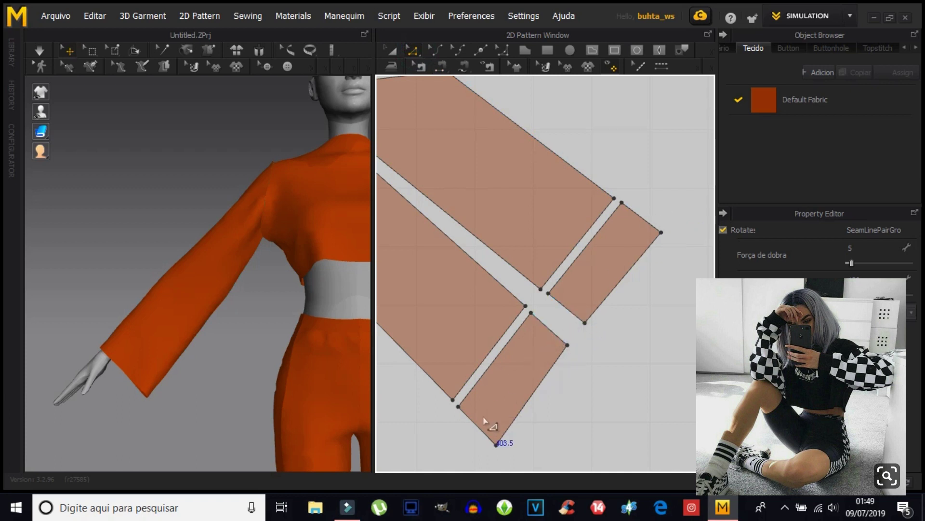
pyautogui.moveTo(481, 430); pyautogui.dragTo(503, 401)
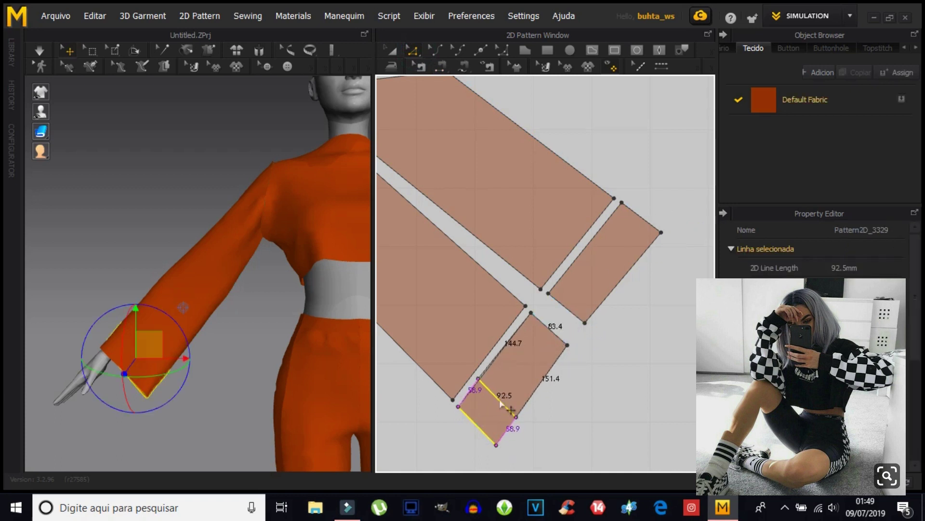
pyautogui.moveTo(227, 397)
pyautogui.mouseDown(button='right')
pyautogui.moveTo(178, 314)
pyautogui.moveTo(331, 371)
pyautogui.mouseUp(button='right')
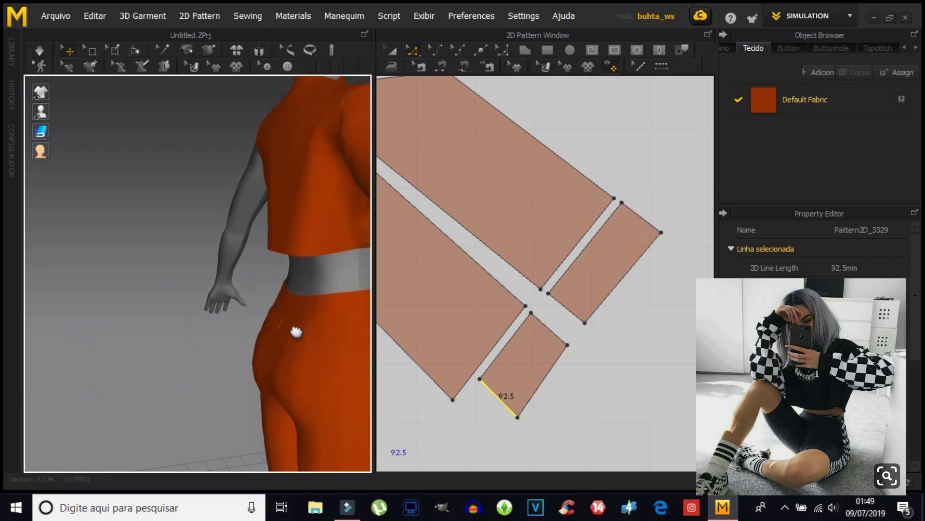
pyautogui.scroll(5, 107, 268)
pyautogui.scroll(-5, 107, 268)
pyautogui.moveTo(141, 310)
pyautogui.mouseDown(button='right')
pyautogui.moveTo(190, 275)
pyautogui.moveTo(161, 285)
pyautogui.mouseUp(button='right')
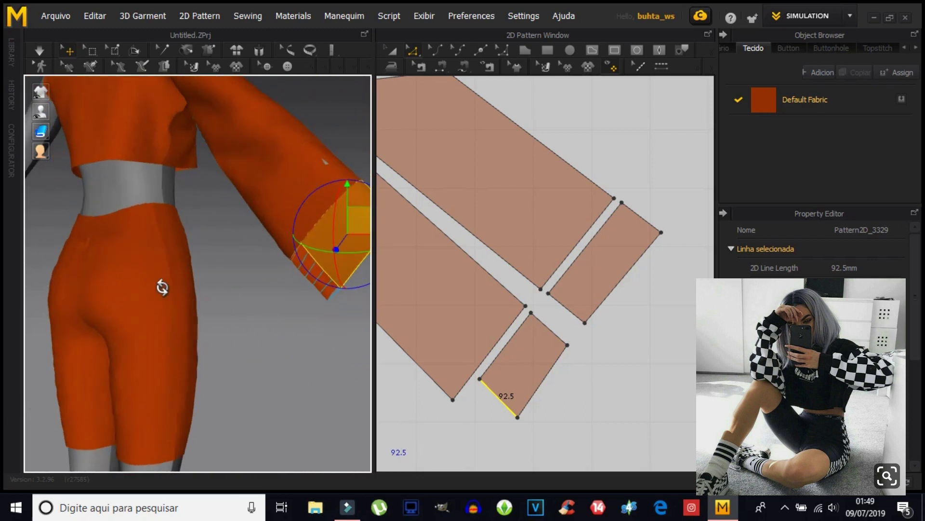
pyautogui.moveTo(646, 219); pyautogui.dragTo(626, 239)
pyautogui.moveTo(291, 348)
pyautogui.mouseDown(button='right')
pyautogui.moveTo(237, 337)
pyautogui.moveTo(178, 240)
pyautogui.mouseUp(button='right')
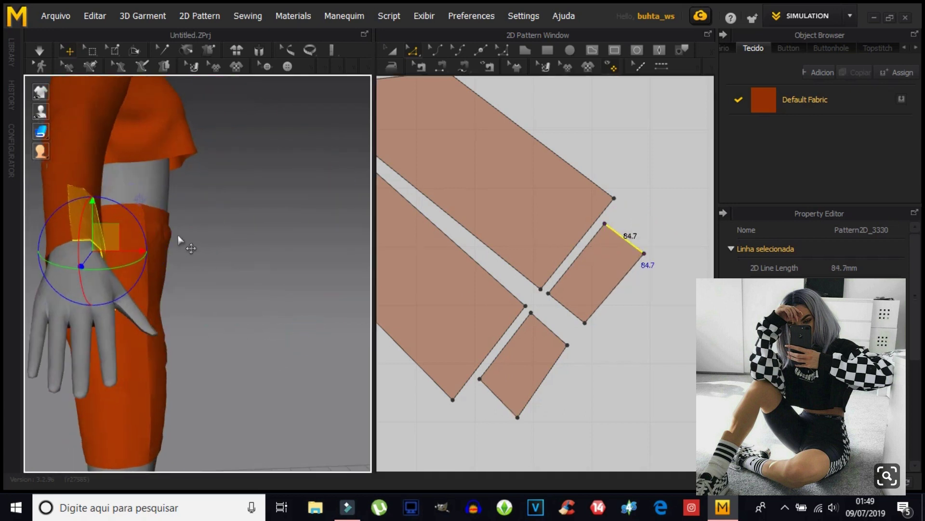
# Simulate, then shorten the cuff edge to 80.4 mm for a tighter wrist fit.
pyautogui.click(38, 53)
pyautogui.scroll(-3, 203, 279)
pyautogui.moveTo(230, 333)
pyautogui.mouseDown(button='right')
pyautogui.moveTo(126, 344)
pyautogui.moveTo(262, 295)
pyautogui.moveTo(291, 324)
pyautogui.mouseUp(button='right')
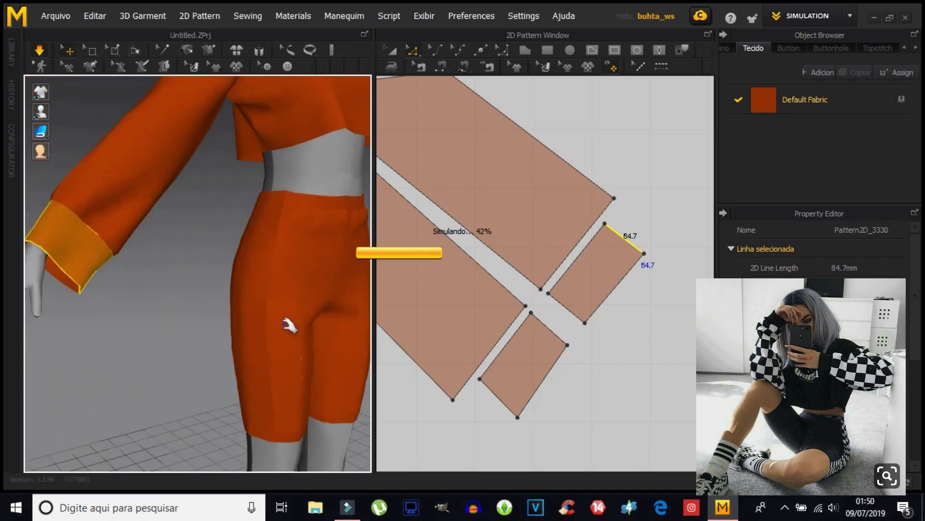
pyautogui.moveTo(198, 320)
pyautogui.mouseDown(button='right')
pyautogui.moveTo(223, 320)
pyautogui.moveTo(199, 286)
pyautogui.mouseUp(button='right')
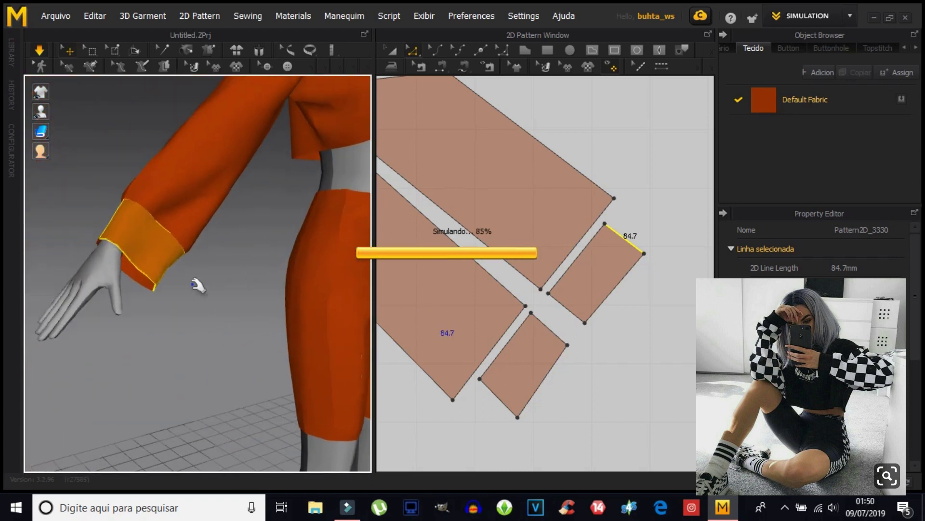
pyautogui.click(543, 338)
pyautogui.moveTo(567, 307); pyautogui.dragTo(587, 282)
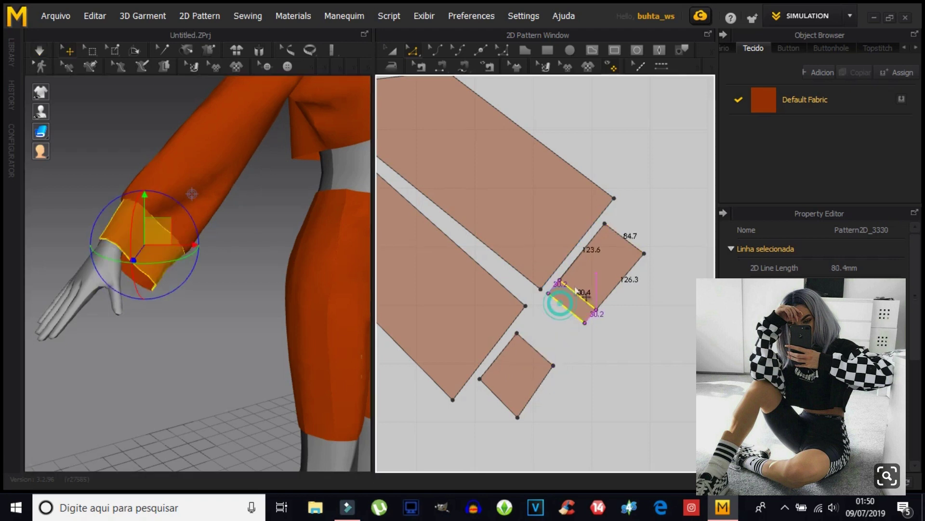
pyautogui.click(39, 50)
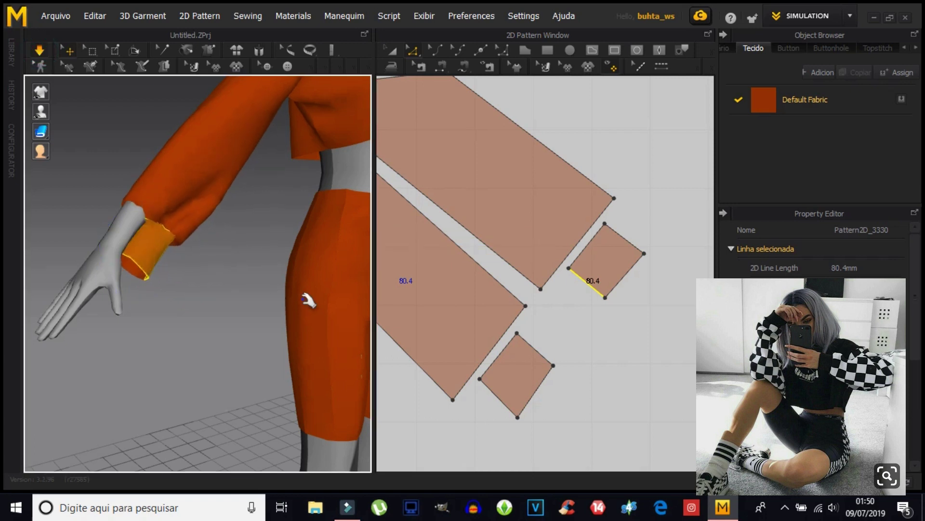
# Move both cuff pieces onto the wrist with the 3D gizmo.
pyautogui.moveTo(289, 312)
pyautogui.mouseDown(button='right')
pyautogui.moveTo(200, 363)
pyautogui.moveTo(320, 331)
pyautogui.mouseUp(button='right')
pyautogui.scroll(3, 207, 366)
pyautogui.click(320, 330)
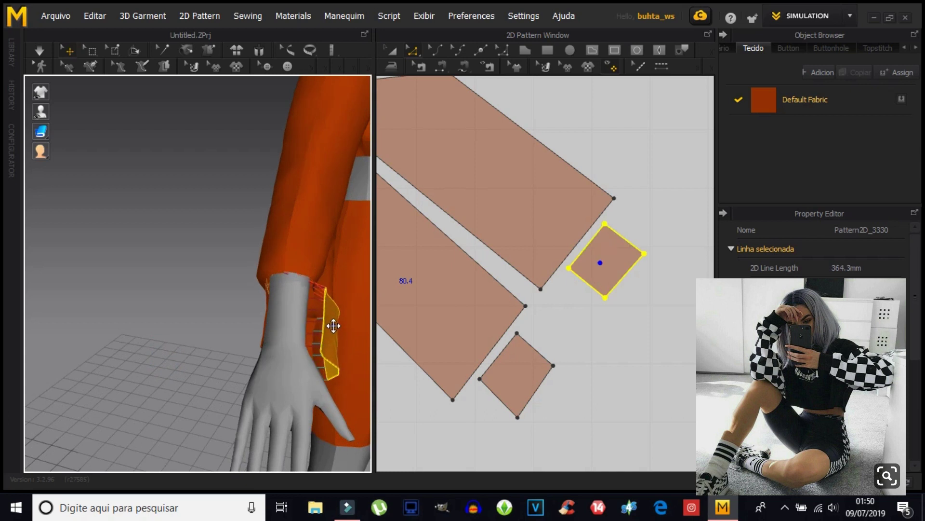
pyautogui.moveTo(331, 392)
pyautogui.mouseDown(button='right')
pyautogui.moveTo(220, 379)
pyautogui.moveTo(144, 264)
pyautogui.mouseUp(button='right')
pyautogui.moveTo(142, 260); pyautogui.dragTo(107, 233)
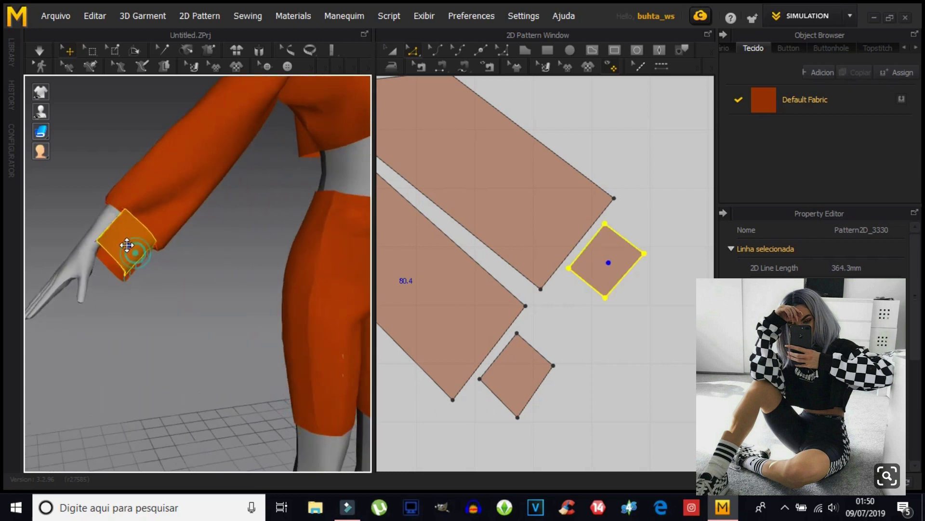
pyautogui.moveTo(107, 233)
pyautogui.mouseDown(button='right')
pyautogui.moveTo(93, 306)
pyautogui.moveTo(271, 314)
pyautogui.moveTo(291, 287)
pyautogui.moveTo(107, 282)
pyautogui.moveTo(17, 304)
pyautogui.moveTo(182, 375)
pyautogui.moveTo(292, 316)
pyautogui.mouseUp(button='right')
pyautogui.click(302, 281)
pyautogui.moveTo(306, 278); pyautogui.dragTo(283, 295)
pyautogui.moveTo(283, 294)
pyautogui.mouseDown(button='right')
pyautogui.moveTo(329, 330)
pyautogui.moveTo(318, 255)
pyautogui.mouseUp(button='right')
pyautogui.moveTo(292, 206); pyautogui.dragTo(314, 183)
pyautogui.moveTo(314, 184)
pyautogui.mouseDown(button='right')
pyautogui.moveTo(296, 283)
pyautogui.moveTo(267, 302)
pyautogui.mouseUp(button='right')
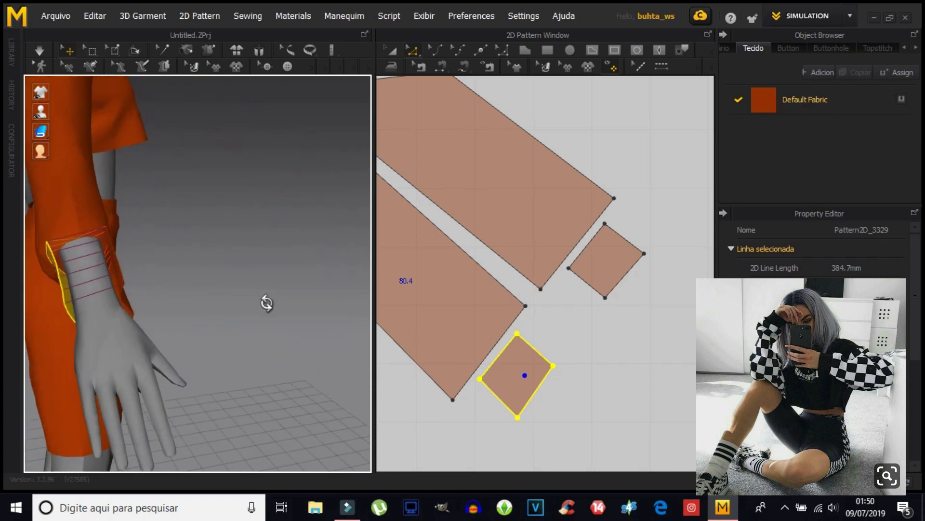
# Simulate so the cuffs drape around the wrist, then inspect from several angles.
pyautogui.click(39, 50)
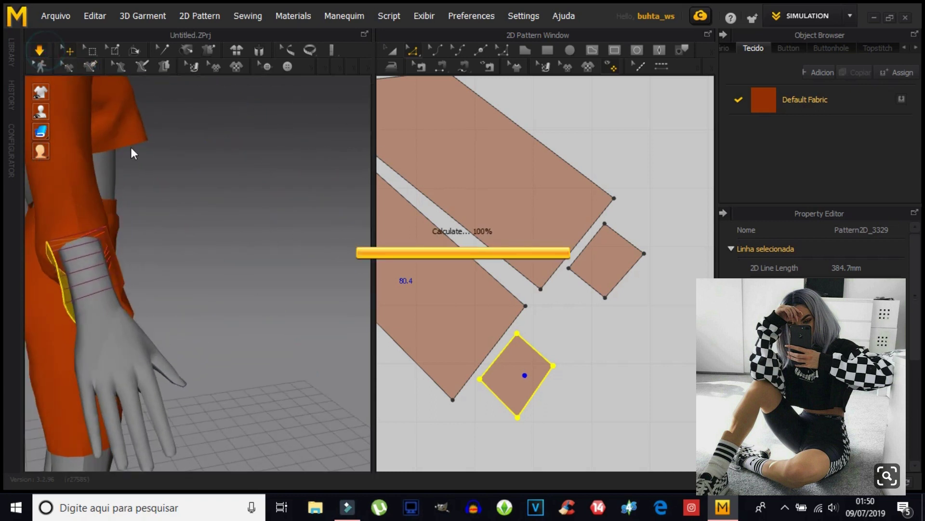
pyautogui.scroll(-5, 221, 296)
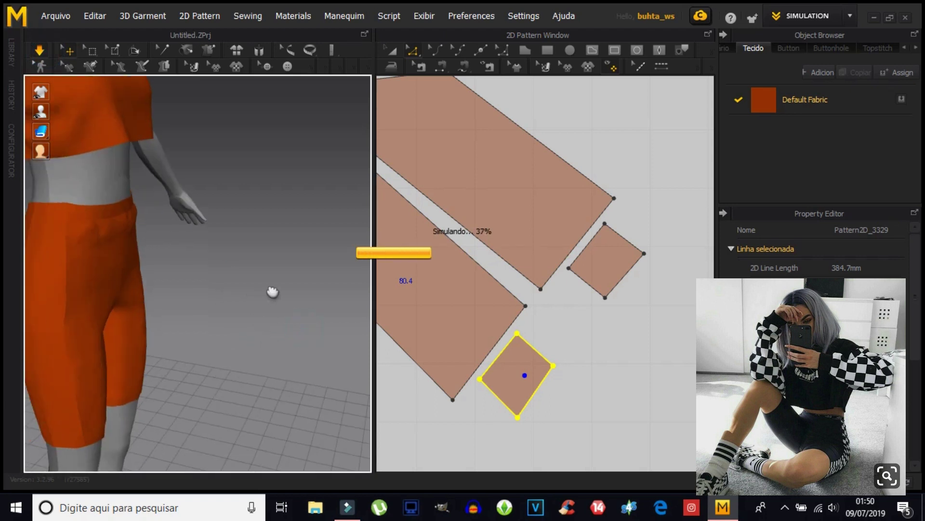
pyautogui.scroll(4, 342, 310)
pyautogui.scroll(2, 247, 335)
pyautogui.scroll(-3, 247, 335)
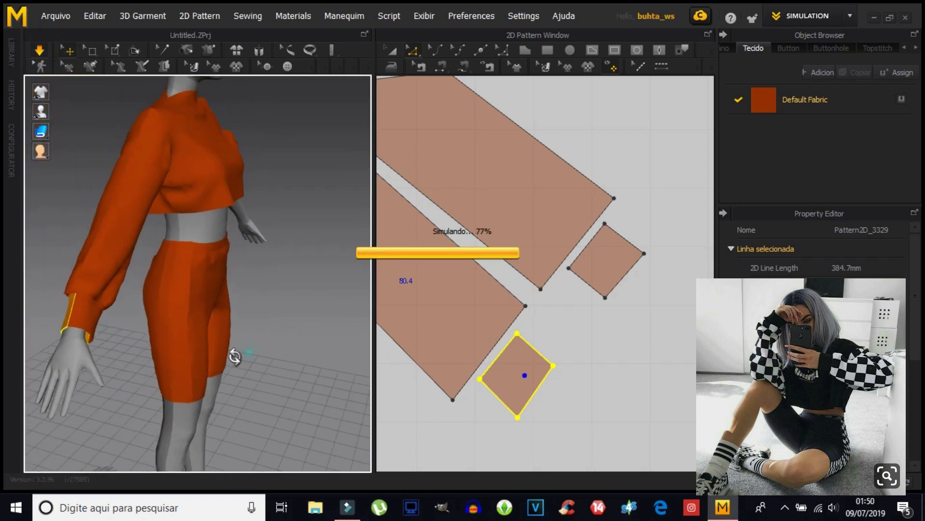
pyautogui.moveTo(234, 354); pyautogui.dragTo(180, 269, button='right')
pyautogui.scroll(2, 293, 272)
pyautogui.scroll(-2, 294, 271)
pyautogui.moveTo(278, 306); pyautogui.dragTo(209, 180, button='right')
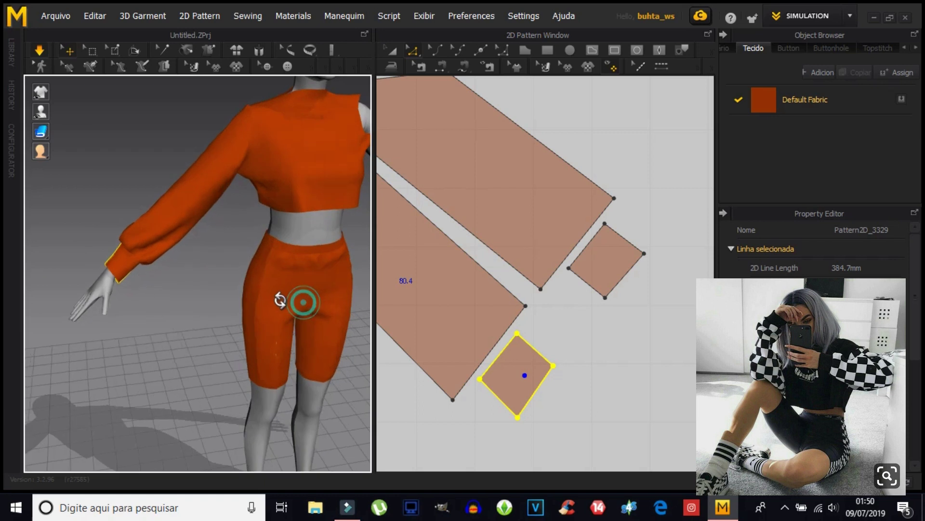
# Confirm both cuff edges measure 84.7 mm, re-simulate, and pull the sleeve up over the cuff.
pyautogui.click(211, 195)
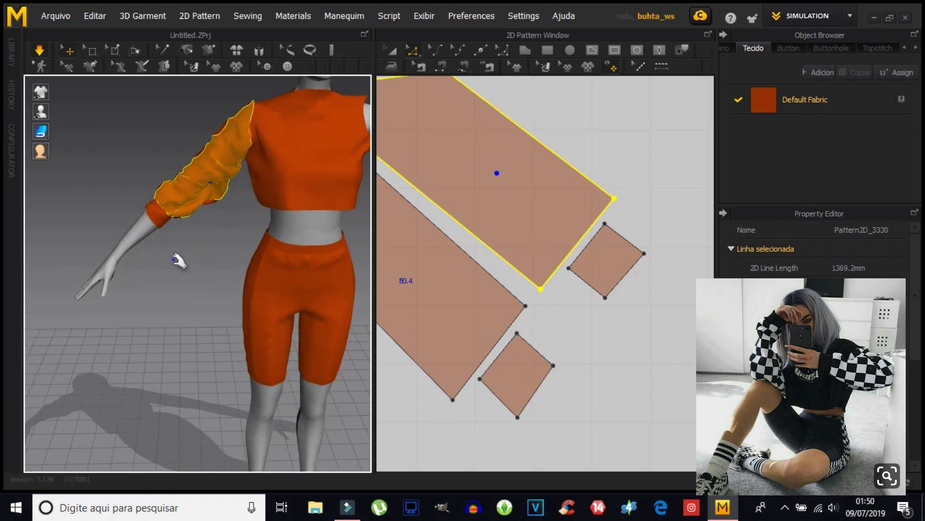
pyautogui.moveTo(132, 290)
pyautogui.mouseDown(button='right')
pyautogui.moveTo(311, 308)
pyautogui.moveTo(161, 264)
pyautogui.mouseUp(button='right')
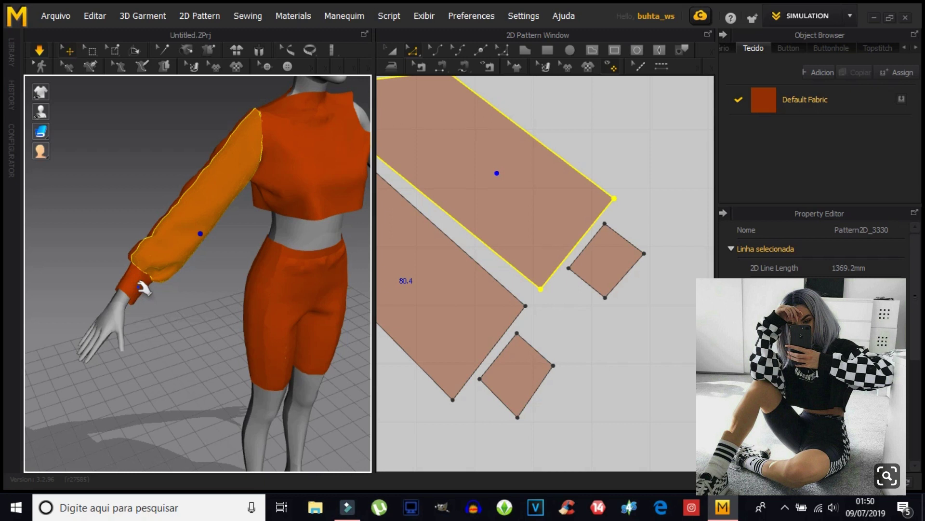
pyautogui.click(534, 350)
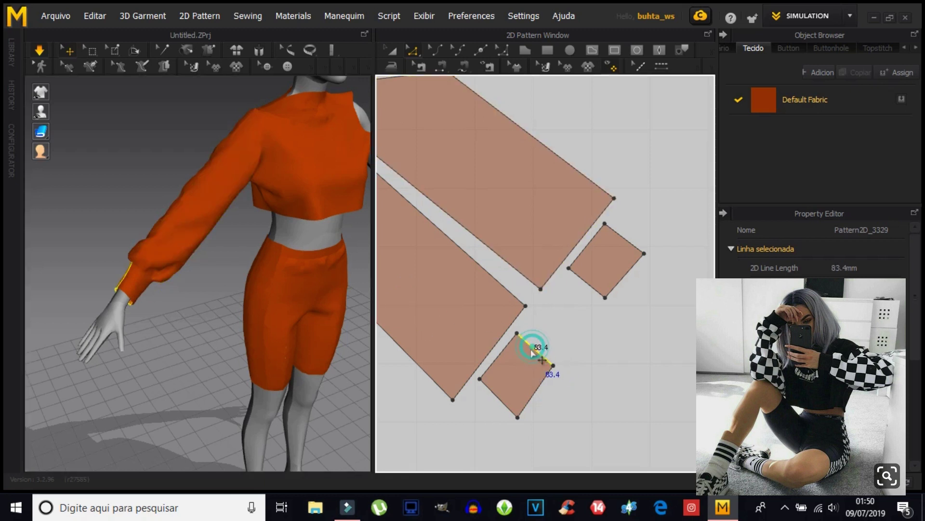
pyautogui.click(621, 238)
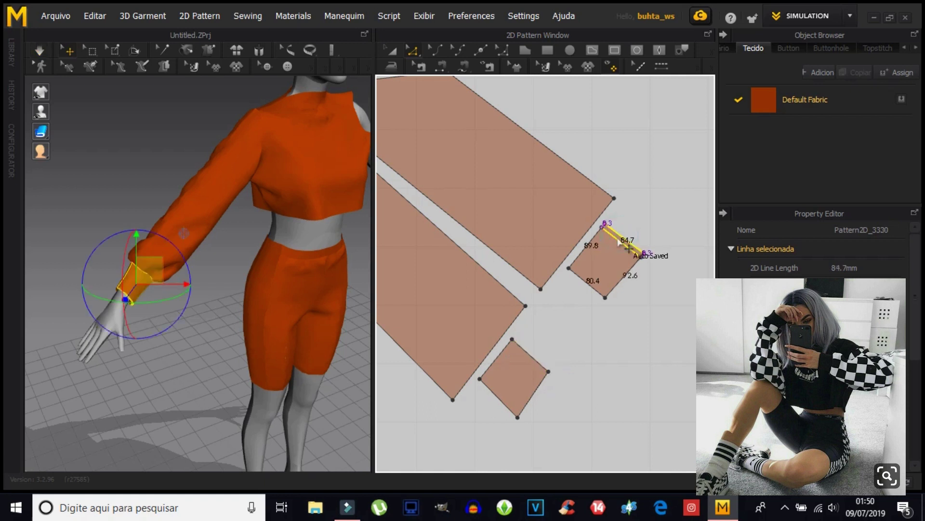
pyautogui.click(40, 51)
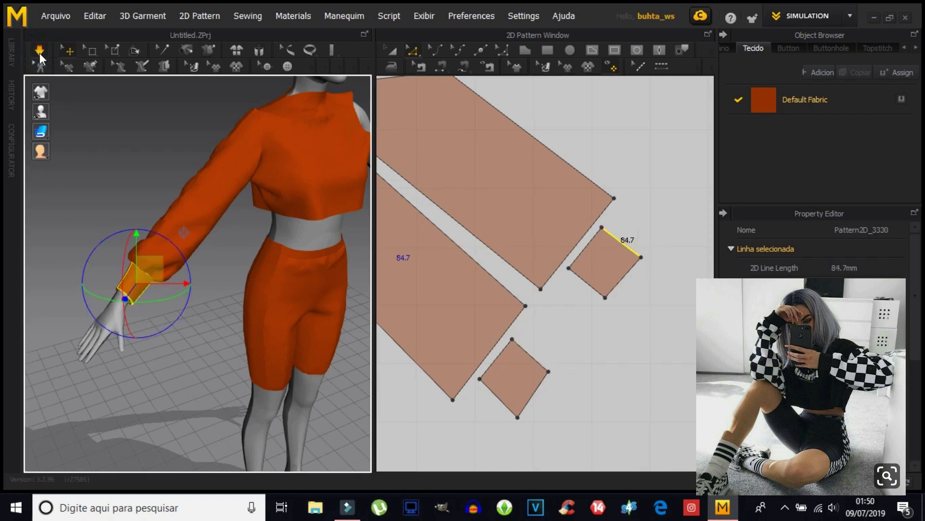
pyautogui.moveTo(191, 231); pyautogui.dragTo(209, 180)
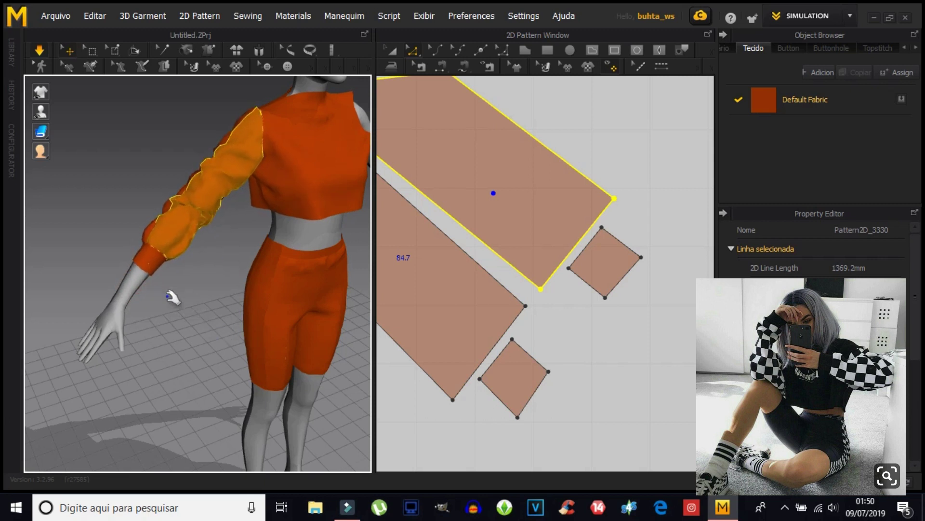
pyautogui.moveTo(160, 310)
pyautogui.mouseDown(button='right')
pyautogui.moveTo(357, 270)
pyautogui.moveTo(222, 260)
pyautogui.mouseUp(button='right')
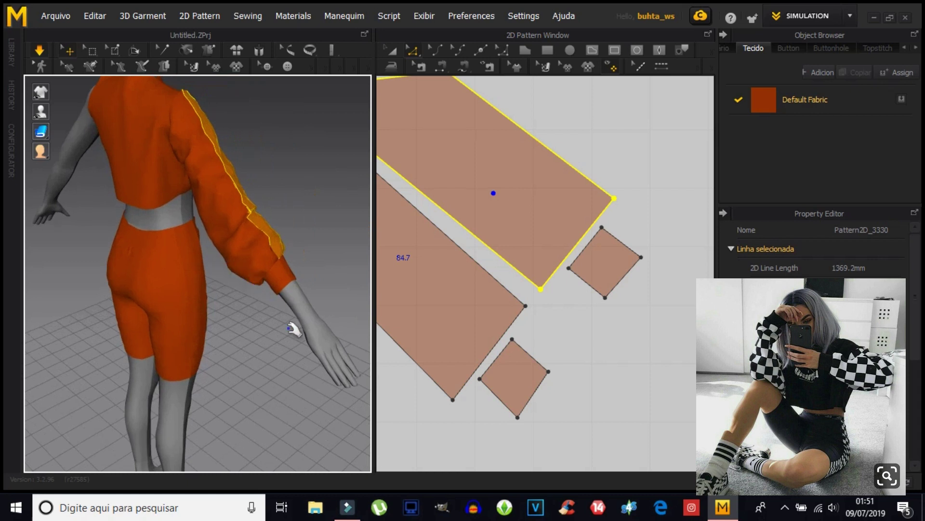
pyautogui.click(274, 335)
pyautogui.moveTo(273, 335)
pyautogui.mouseDown(button='right')
pyautogui.moveTo(207, 270)
pyautogui.moveTo(188, 275)
pyautogui.mouseUp(button='right')
pyautogui.moveTo(179, 306)
pyautogui.mouseDown(button='right')
pyautogui.moveTo(196, 293)
pyautogui.moveTo(159, 252)
pyautogui.mouseUp(button='right')
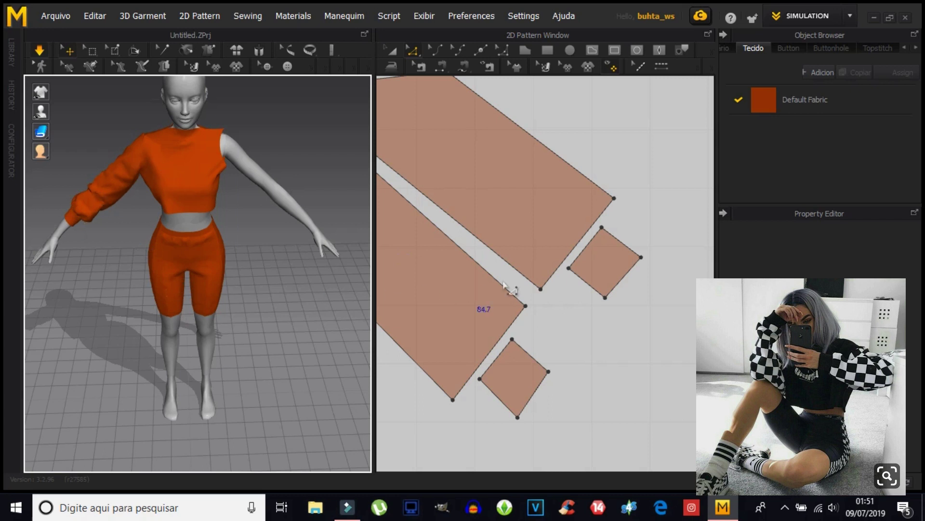
# Zoom out the 2D window and box-select the sleeve and cuff pieces with Transform Pattern.
pyautogui.scroll(-3, 507, 287)
pyautogui.scroll(-2, 510, 289)
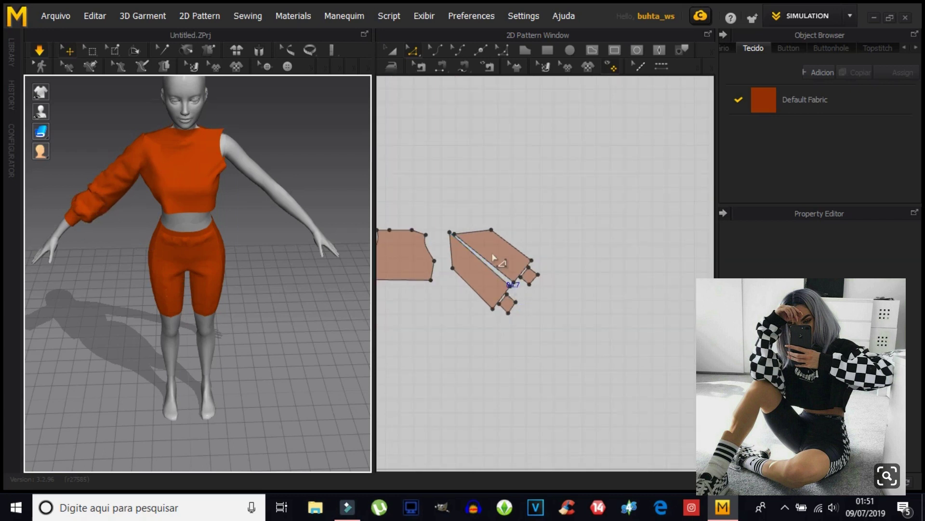
pyautogui.scroll(-2, 502, 264)
pyautogui.scroll(-2, 544, 269)
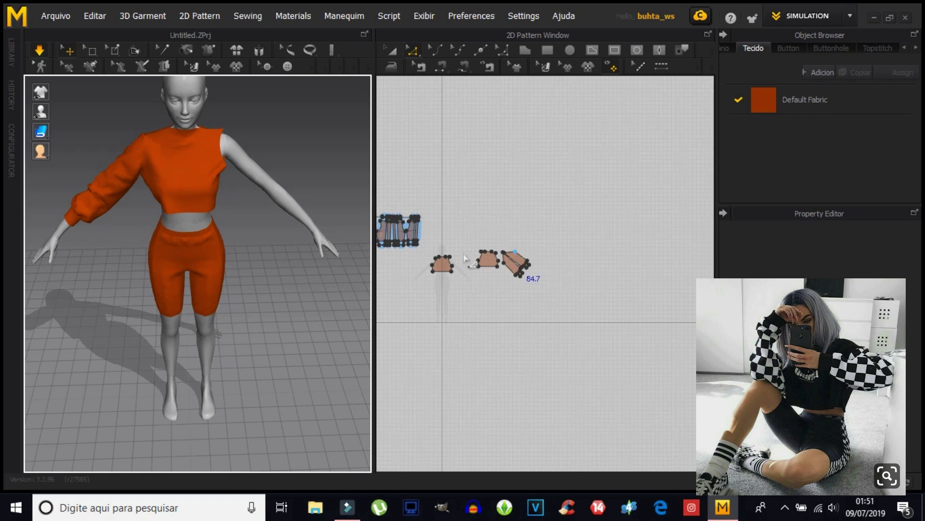
pyautogui.scroll(1, 478, 263)
pyautogui.scroll(5, 481, 268)
pyautogui.scroll(-3, 567, 274)
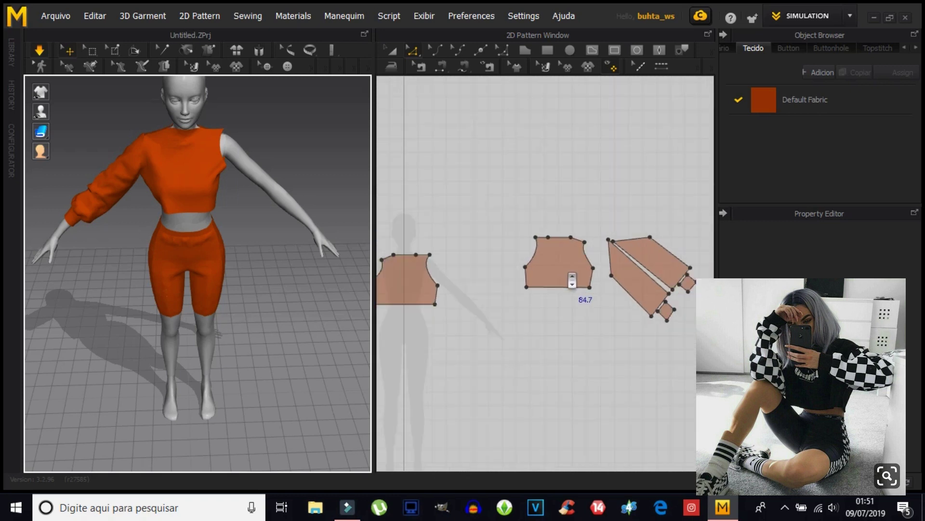
pyautogui.scroll(-1, 572, 277)
pyautogui.click(392, 50)
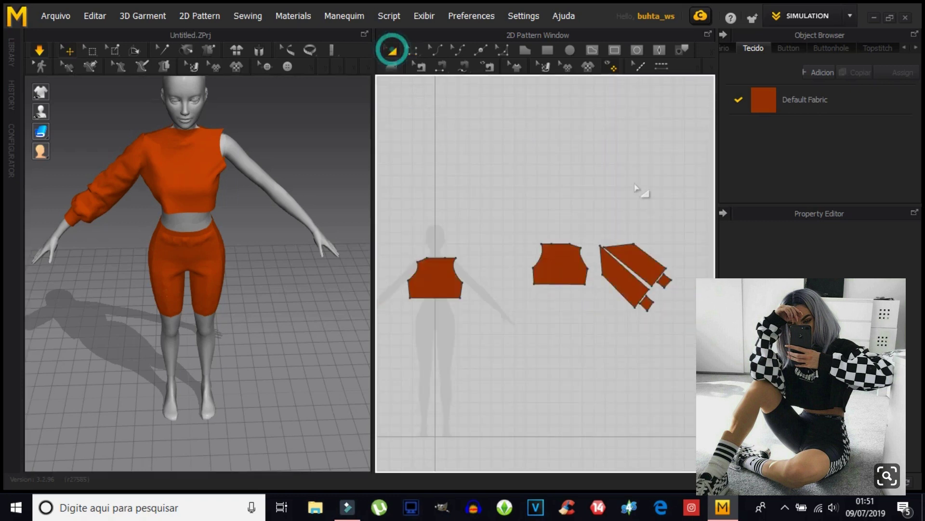
pyautogui.moveTo(595, 220); pyautogui.dragTo(673, 325)
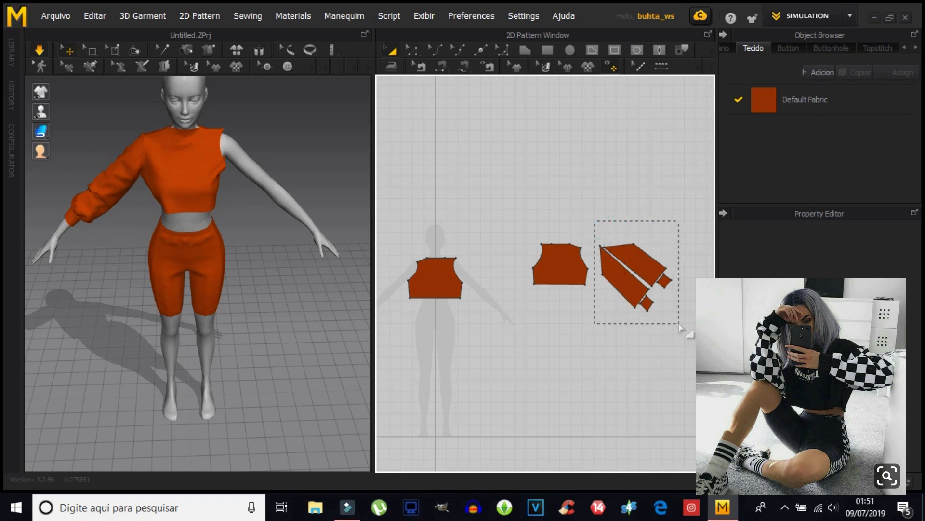
# Copy the selected sleeve and cuff pieces and paste the copy above the front bodice.
pyautogui.rightClick(627, 270)
pyautogui.click(508, 77)
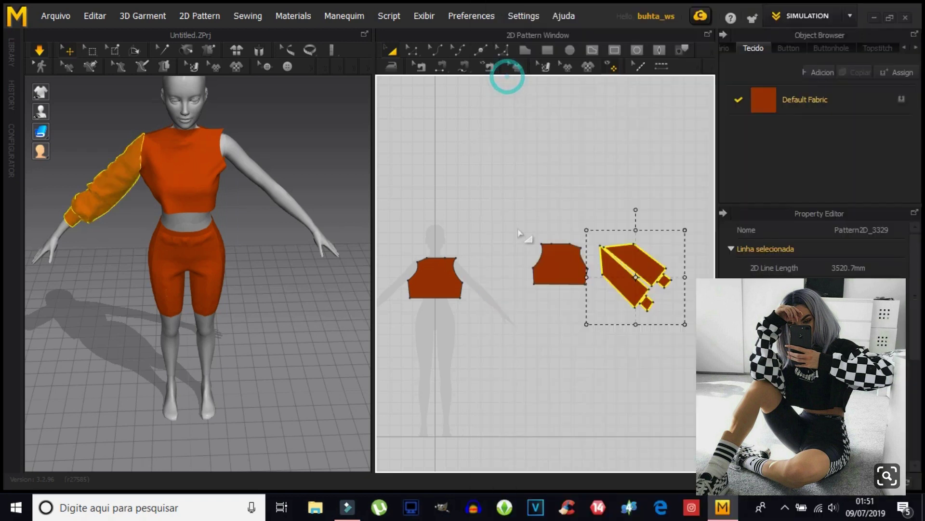
pyautogui.rightClick(478, 259)
pyautogui.click(513, 109)
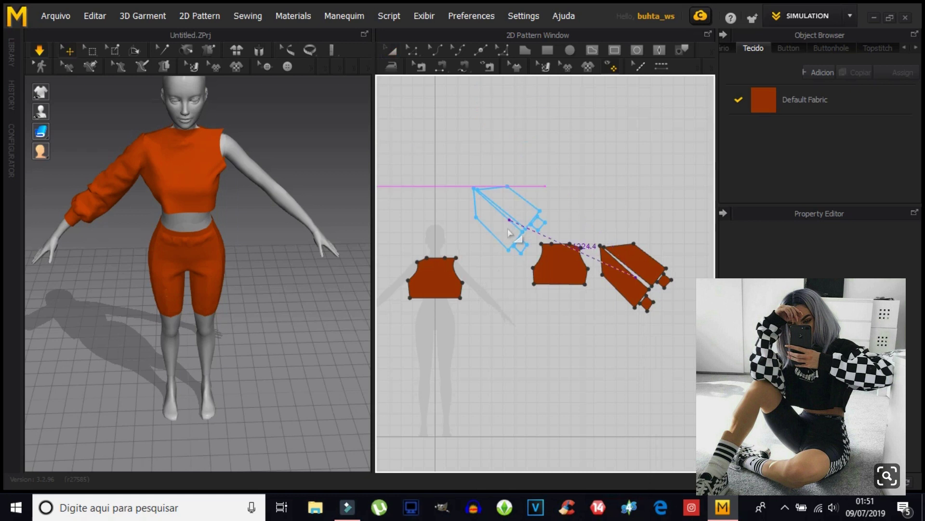
pyautogui.click(486, 235)
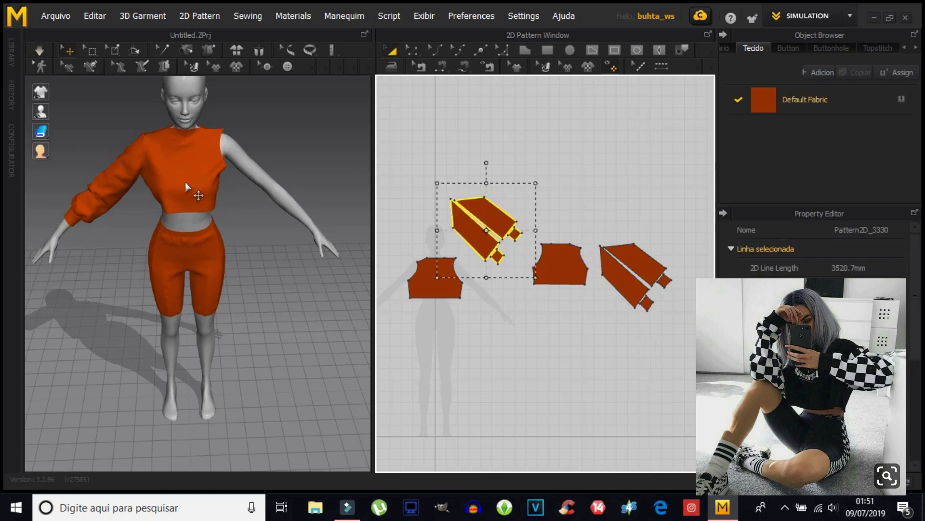
pyautogui.scroll(-3, 244, 241)
pyautogui.scroll(-3, 248, 247)
# Move the copied sleeve next to the bare arm and turn it to lie along the arm.
pyautogui.scroll(-2, 255, 254)
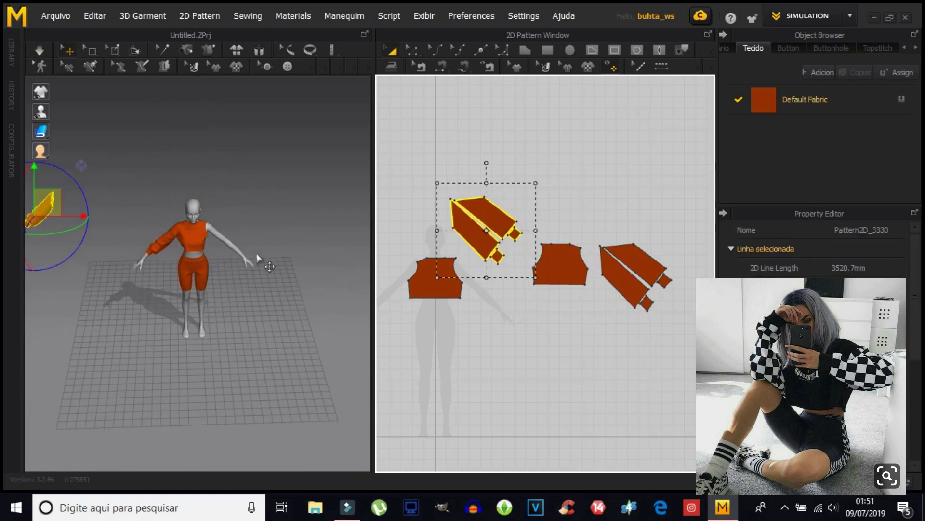
pyautogui.moveTo(45, 205)
pyautogui.mouseDown()
pyautogui.moveTo(115, 208)
pyautogui.moveTo(242, 244)
pyautogui.mouseUp()
pyautogui.scroll(2, 242, 244)
pyautogui.scroll(3, 242, 243)
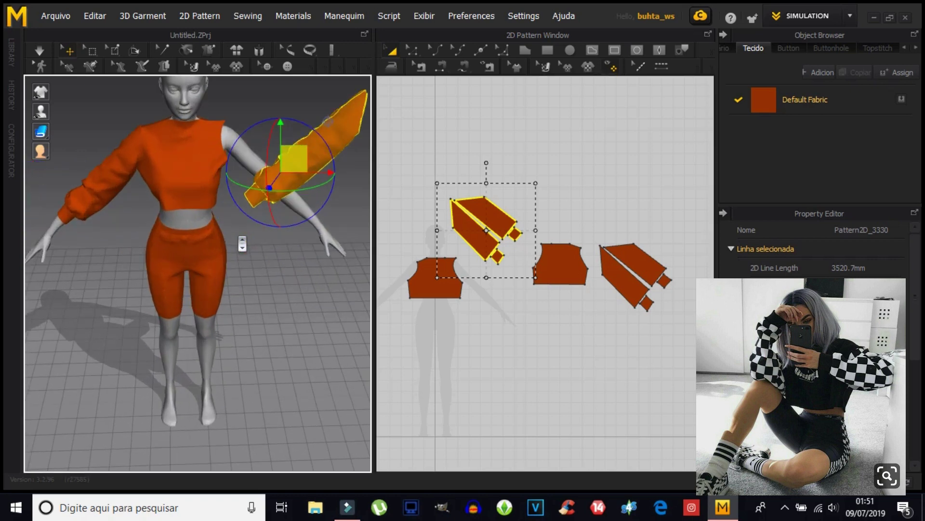
pyautogui.scroll(3, 242, 244)
pyautogui.moveTo(296, 250); pyautogui.dragTo(227, 306, button='middle')
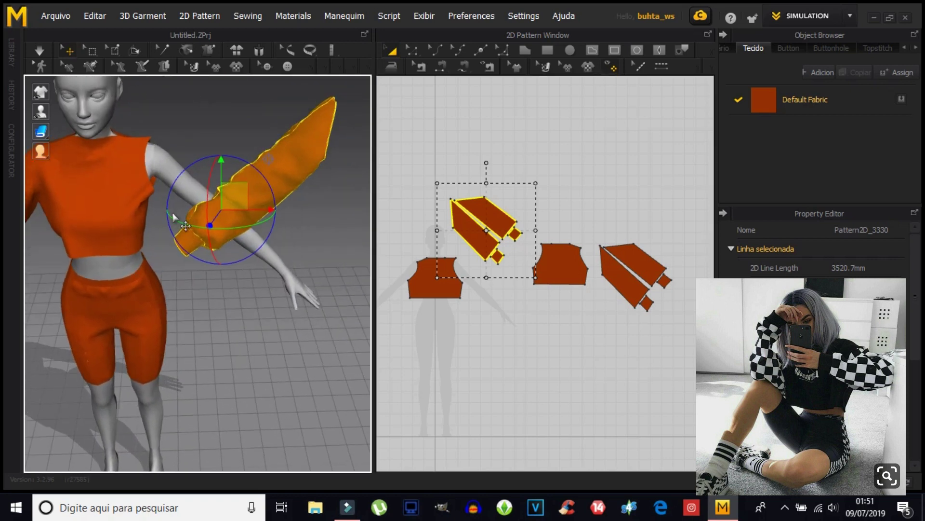
pyautogui.moveTo(176, 218); pyautogui.dragTo(271, 239)
pyautogui.moveTo(196, 228); pyautogui.dragTo(306, 244)
pyautogui.moveTo(206, 194); pyautogui.dragTo(205, 250)
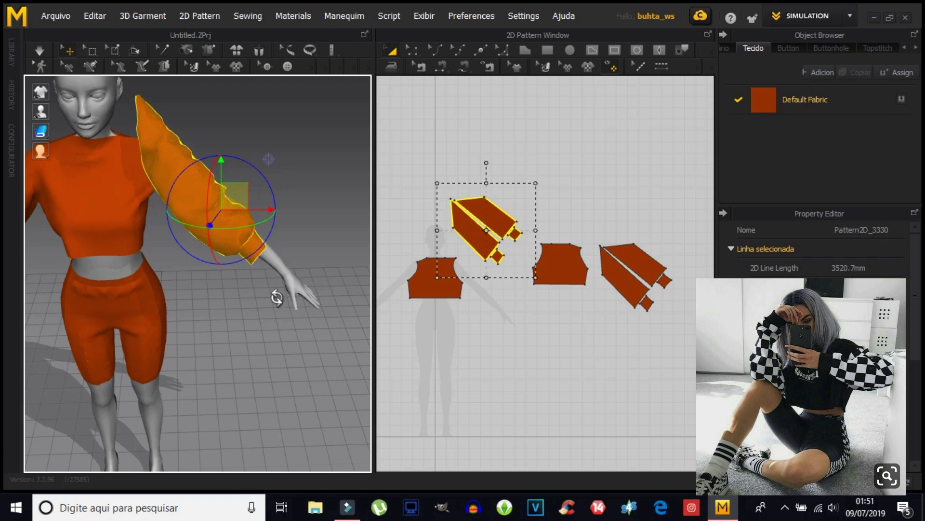
pyautogui.moveTo(277, 297); pyautogui.dragTo(200, 305, button='right')
# Rotate the sleeve to match the arm's angle and slide it down onto the arm.
pyautogui.moveTo(90, 253); pyautogui.dragTo(76, 260)
pyautogui.moveTo(213, 278)
pyautogui.mouseDown(button='right')
pyautogui.moveTo(250, 244)
pyautogui.moveTo(211, 228)
pyautogui.mouseUp(button='right')
pyautogui.moveTo(242, 237); pyautogui.dragTo(304, 259)
pyautogui.moveTo(304, 259)
pyautogui.mouseDown(button='right')
pyautogui.moveTo(308, 184)
pyautogui.moveTo(134, 216)
pyautogui.moveTo(247, 119)
pyautogui.mouseUp(button='right')
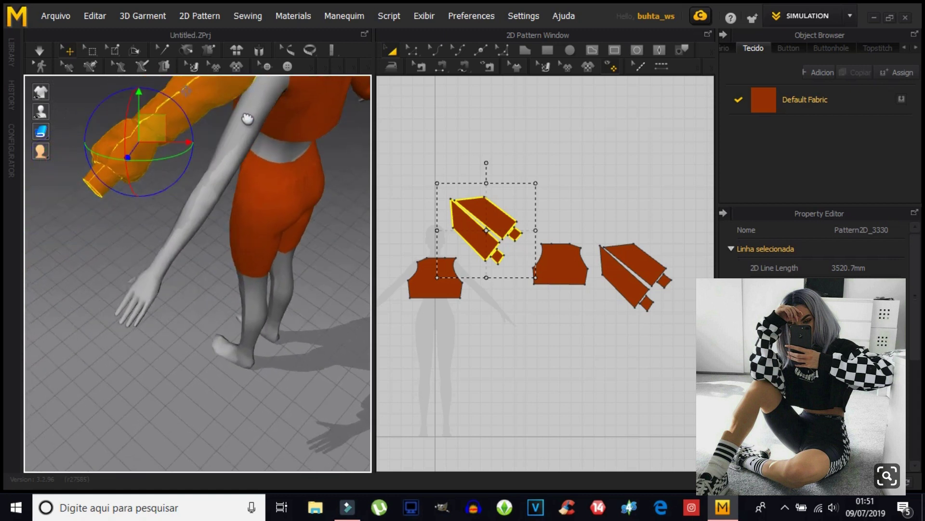
pyautogui.moveTo(174, 150)
pyautogui.mouseDown(button='right')
pyautogui.moveTo(238, 320)
pyautogui.moveTo(299, 206)
pyautogui.moveTo(261, 178)
pyautogui.moveTo(192, 219)
pyautogui.moveTo(151, 306)
pyautogui.moveTo(227, 223)
pyautogui.moveTo(182, 258)
pyautogui.moveTo(154, 260)
pyautogui.mouseUp(button='right')
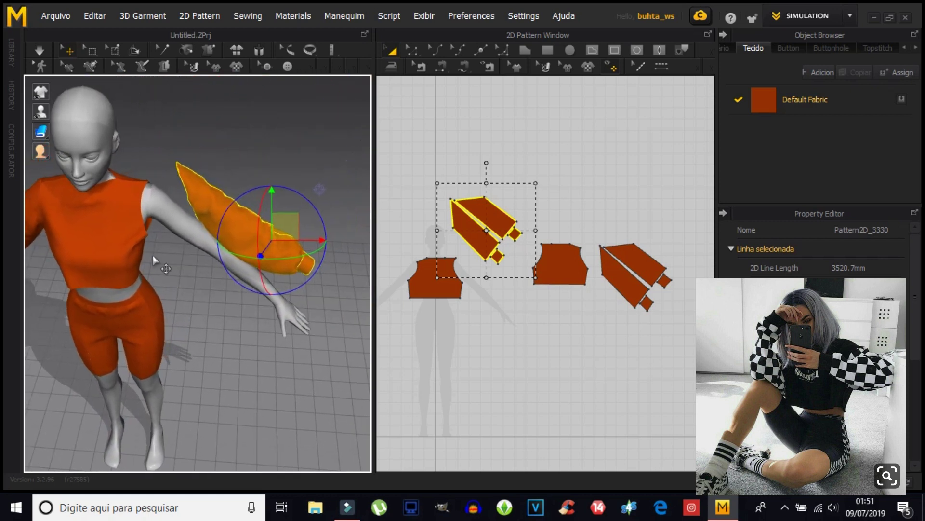
pyautogui.moveTo(283, 223)
pyautogui.mouseDown()
pyautogui.moveTo(262, 213)
pyautogui.moveTo(255, 233)
pyautogui.moveTo(265, 246)
pyautogui.moveTo(296, 238)
pyautogui.moveTo(299, 246)
pyautogui.mouseUp()
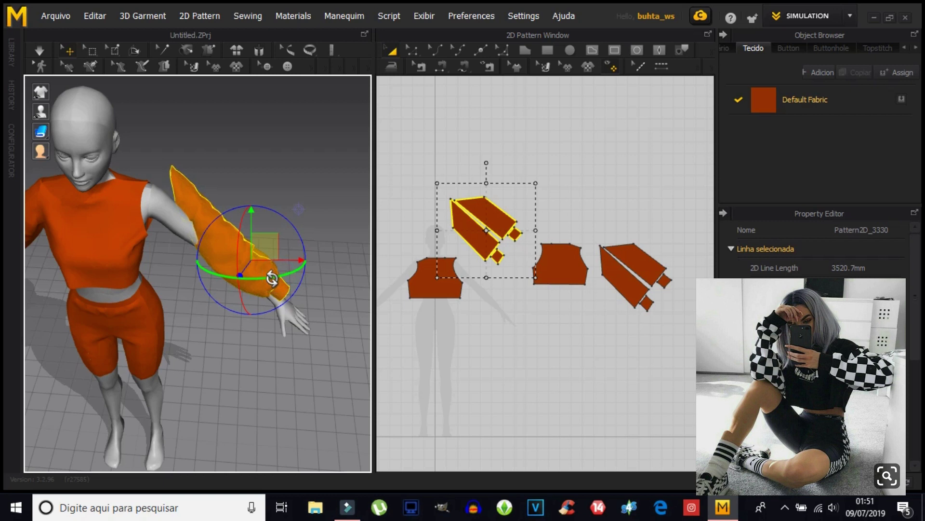
pyautogui.moveTo(267, 280); pyautogui.dragTo(309, 267)
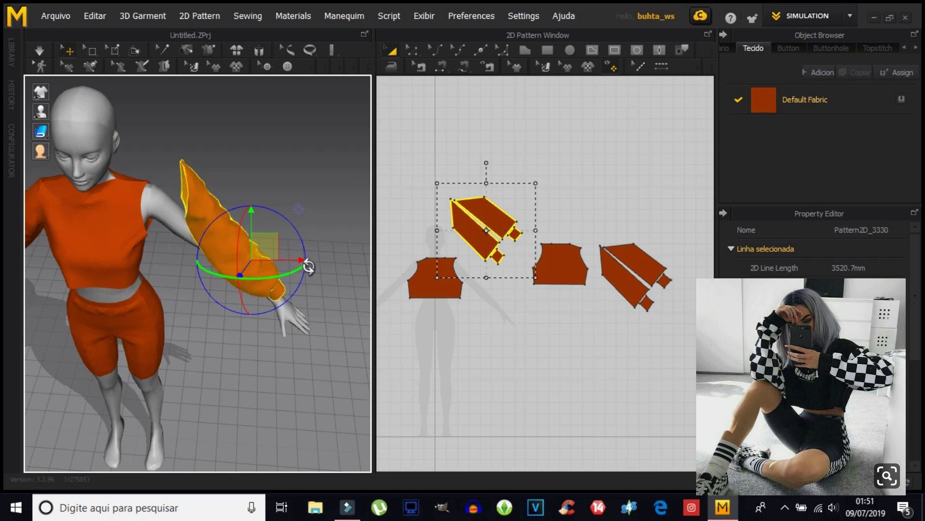
pyautogui.moveTo(265, 246); pyautogui.dragTo(238, 263)
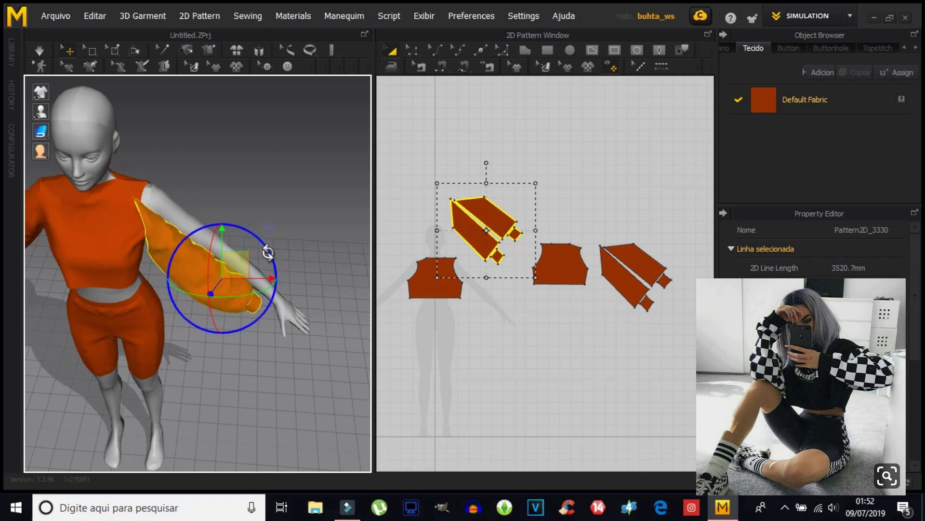
pyautogui.moveTo(237, 262); pyautogui.dragTo(261, 250)
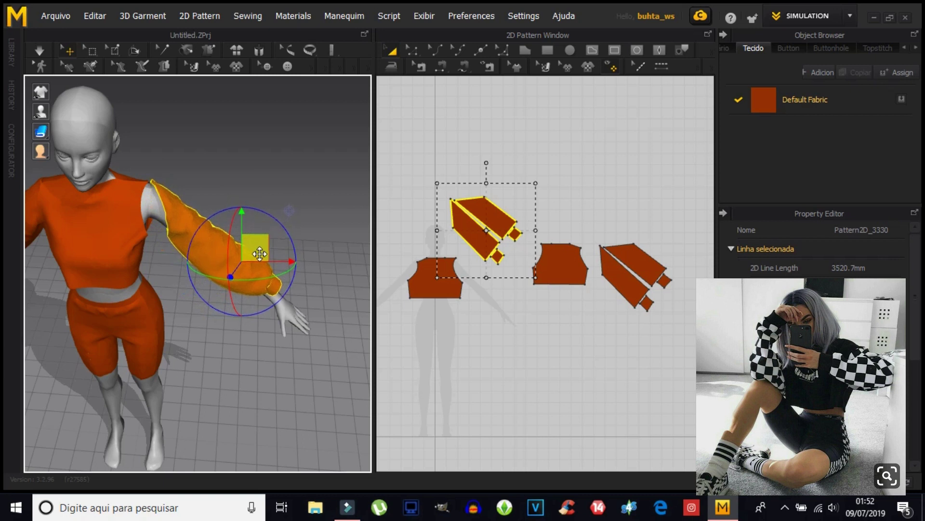
# Fine-tune the sleeve from a side view so its upper end reaches the shoulder.
pyautogui.moveTo(306, 306)
pyautogui.mouseDown(button='right')
pyautogui.moveTo(182, 266)
pyautogui.moveTo(171, 248)
pyautogui.mouseUp(button='right')
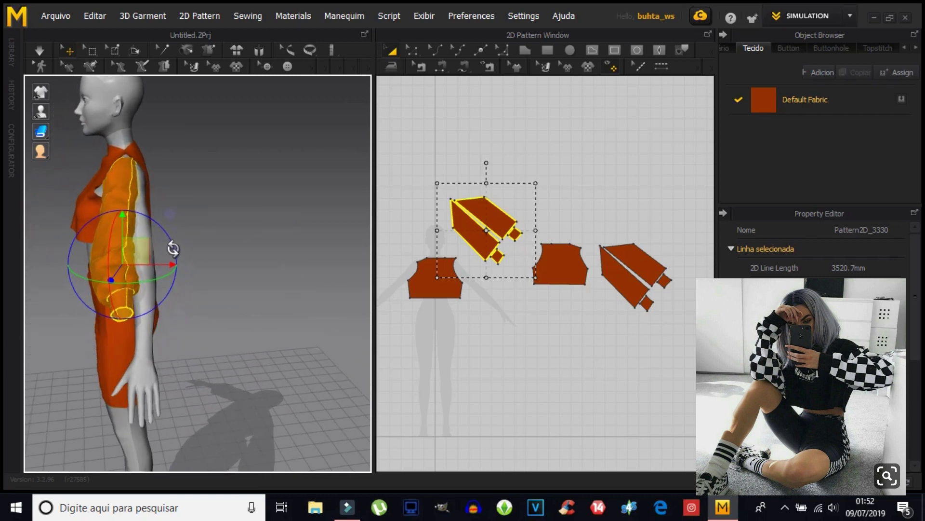
pyautogui.moveTo(130, 248)
pyautogui.mouseDown()
pyautogui.moveTo(162, 247)
pyautogui.moveTo(141, 260)
pyautogui.moveTo(140, 275)
pyautogui.mouseUp()
pyautogui.moveTo(140, 275)
pyautogui.mouseDown(button='right')
pyautogui.moveTo(240, 304)
pyautogui.moveTo(263, 262)
pyautogui.mouseUp(button='right')
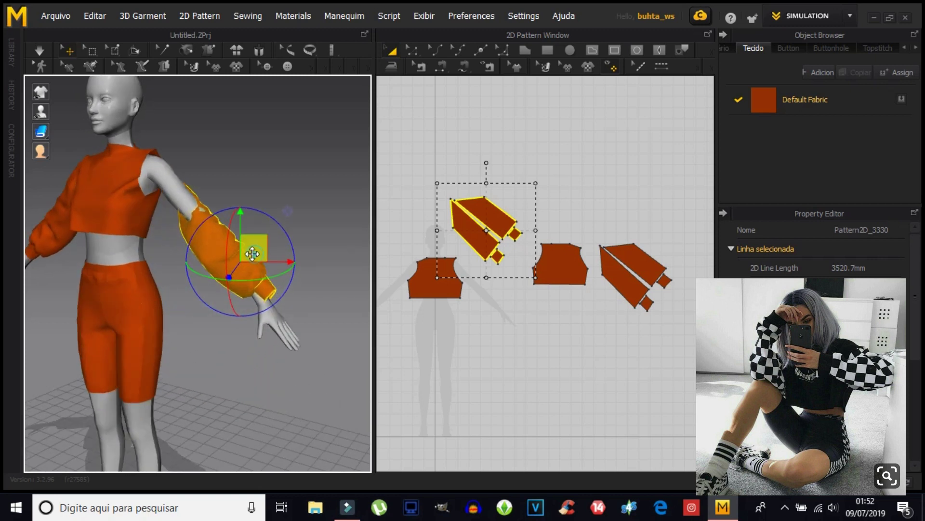
pyautogui.moveTo(252, 254); pyautogui.dragTo(247, 252)
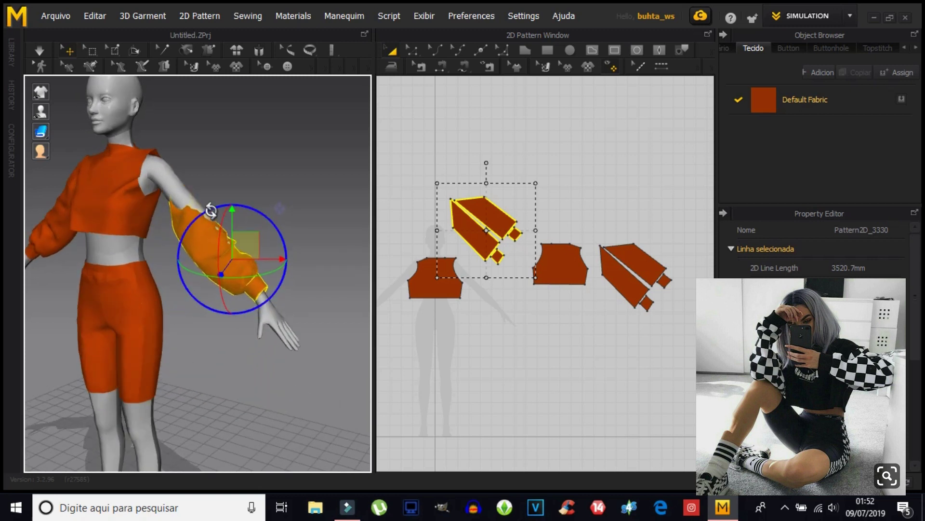
pyautogui.moveTo(213, 208); pyautogui.dragTo(214, 207)
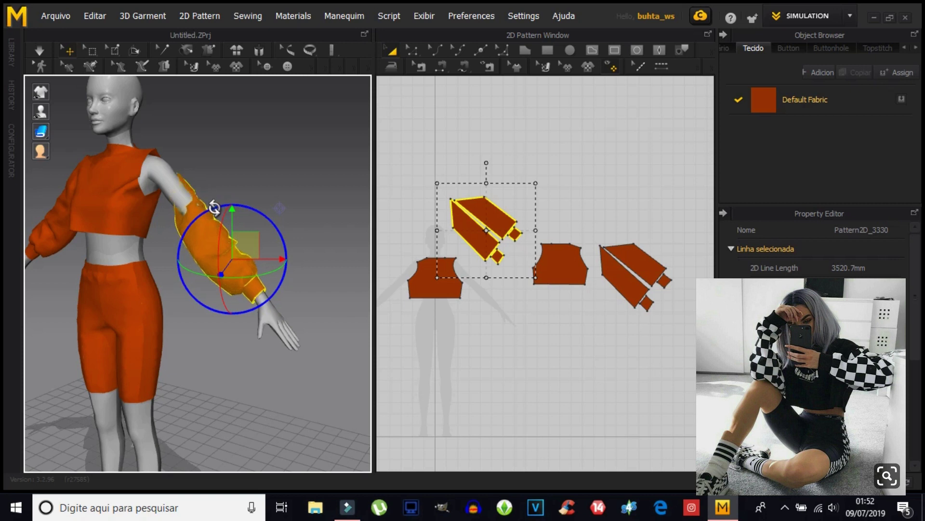
pyautogui.click(309, 190)
pyautogui.moveTo(296, 286); pyautogui.dragTo(231, 293, button='right')
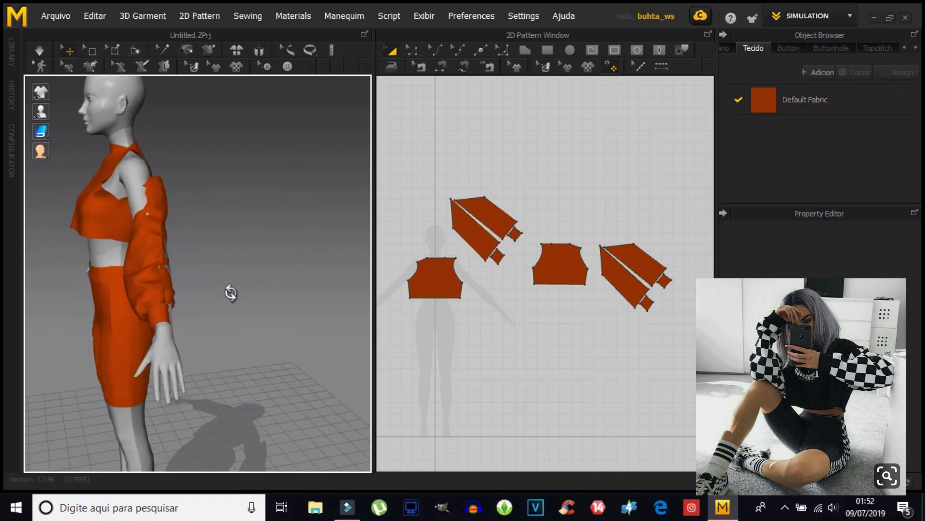
# Move both sleeve pieces up and around the second arm.
pyautogui.click(150, 256)
pyautogui.moveTo(169, 241); pyautogui.dragTo(121, 214)
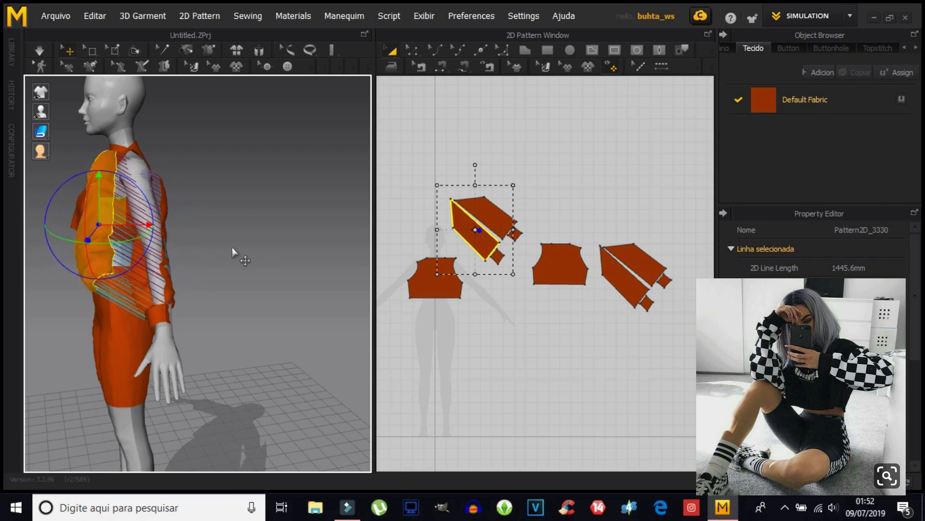
pyautogui.moveTo(234, 256); pyautogui.dragTo(190, 266, button='right')
pyautogui.click(138, 236)
pyautogui.moveTo(138, 237); pyautogui.dragTo(160, 207)
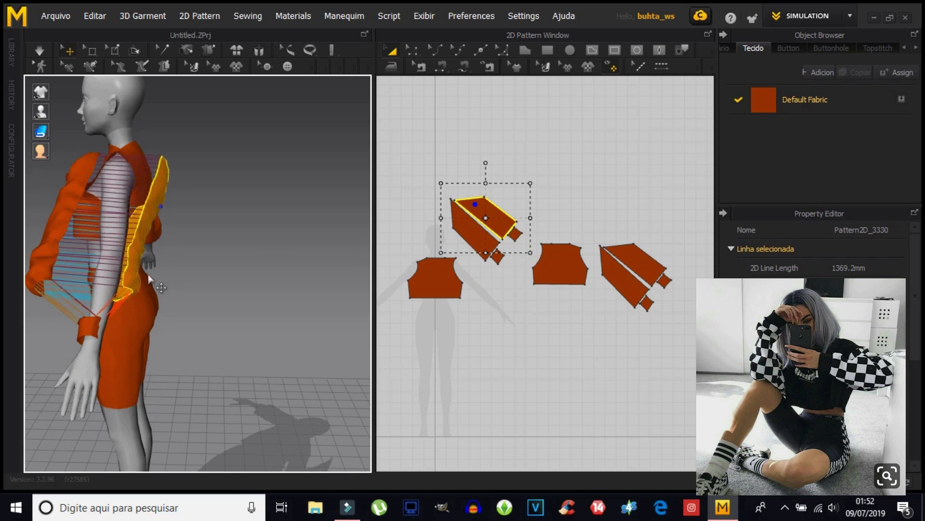
# Check the cuff and sleeve pieces' placement, then clear the selection to let them drape.
pyautogui.click(86, 327)
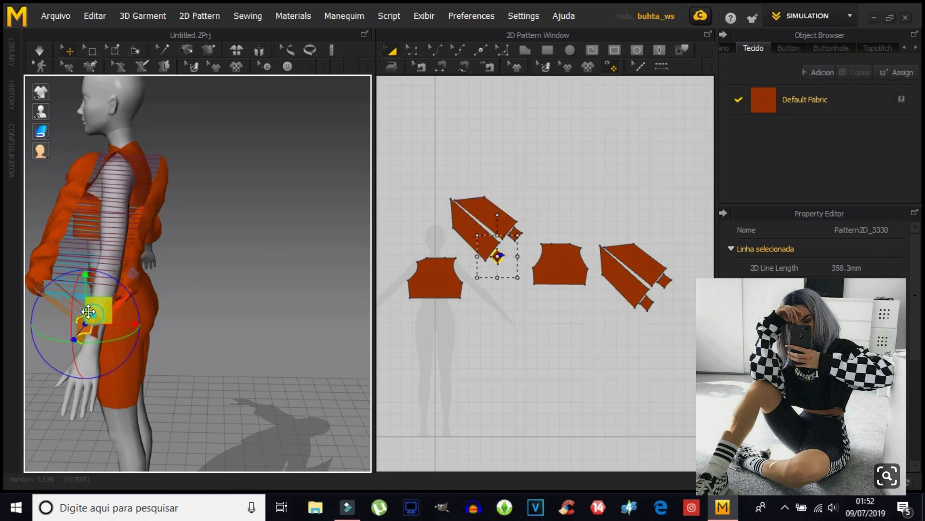
pyautogui.click(97, 332)
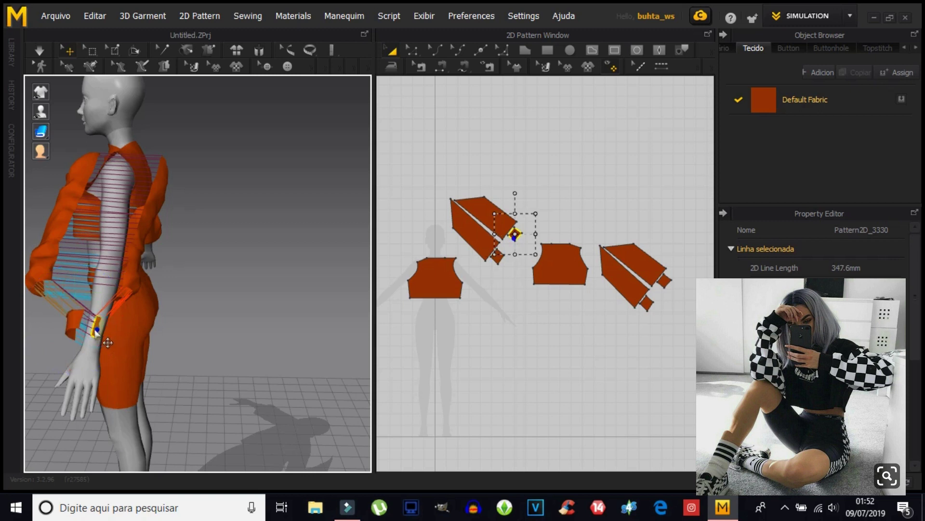
pyautogui.moveTo(117, 323)
pyautogui.mouseDown(button='right')
pyautogui.moveTo(123, 332)
pyautogui.moveTo(115, 291)
pyautogui.mouseUp(button='right')
pyautogui.click(82, 257)
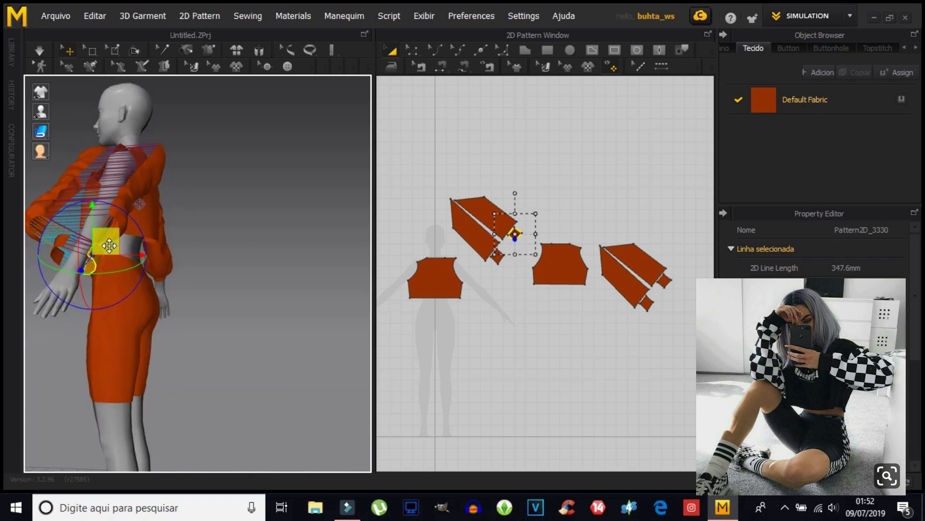
pyautogui.moveTo(186, 242); pyautogui.dragTo(217, 333, button='right')
pyautogui.click(133, 309)
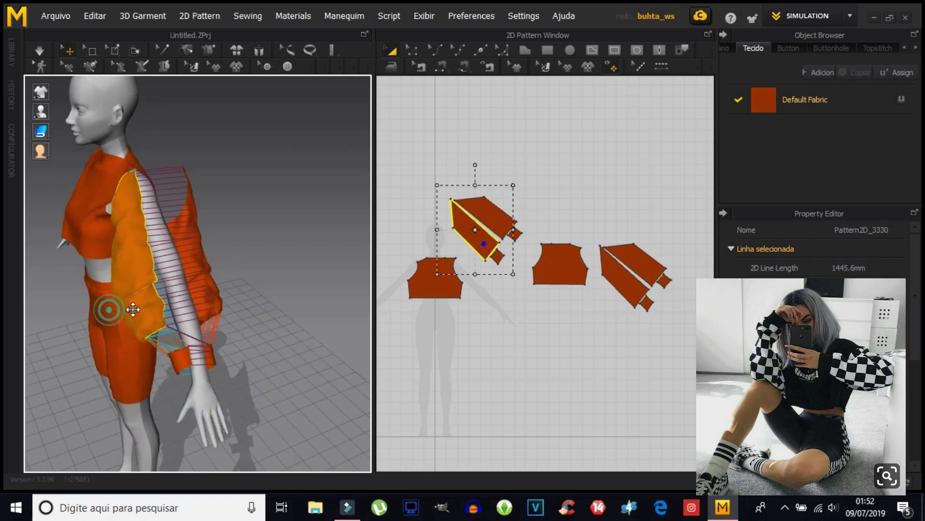
pyautogui.click(196, 272)
pyautogui.moveTo(196, 272)
pyautogui.mouseDown(button='right')
pyautogui.moveTo(332, 264)
pyautogui.moveTo(169, 214)
pyautogui.mouseUp(button='right')
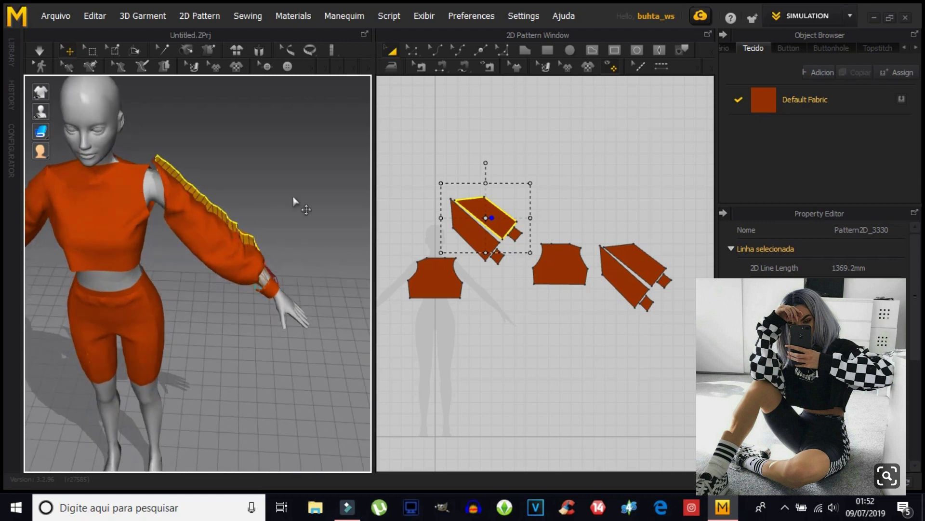
pyautogui.click(554, 166)
pyautogui.scroll(1, 556, 249)
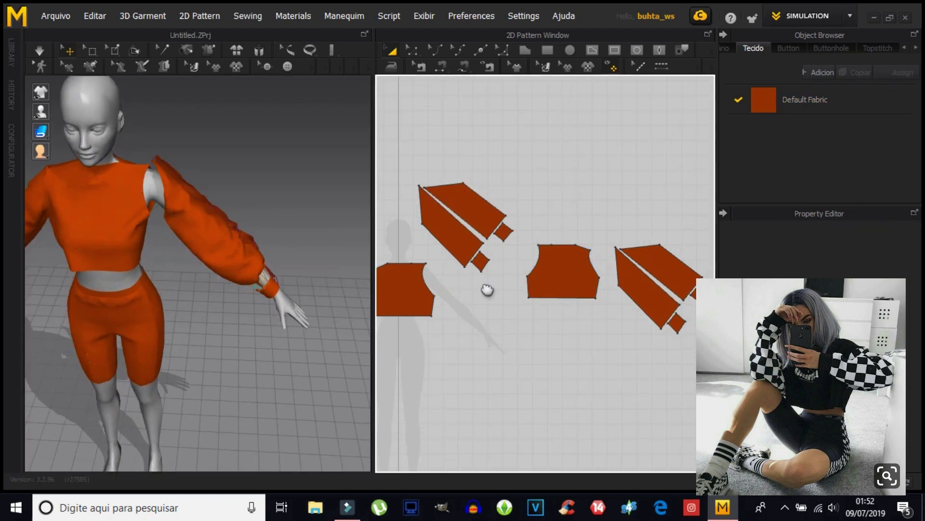
# Bring the sleeve pieces into view and widen the 2D Pattern Window.
pyautogui.moveTo(487, 290); pyautogui.dragTo(522, 293, button='right')
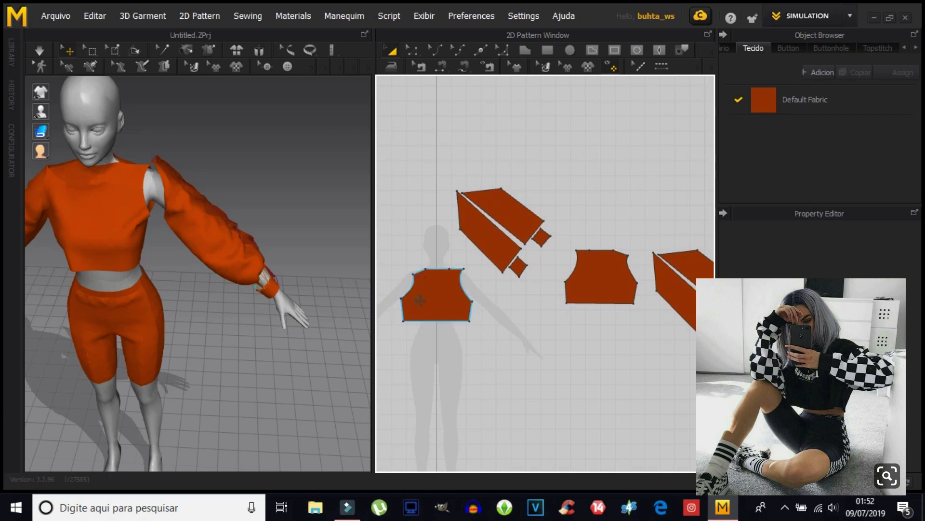
pyautogui.click(480, 50)
pyautogui.scroll(2, 498, 194)
pyautogui.moveTo(587, 291); pyautogui.dragTo(542, 175, button='right')
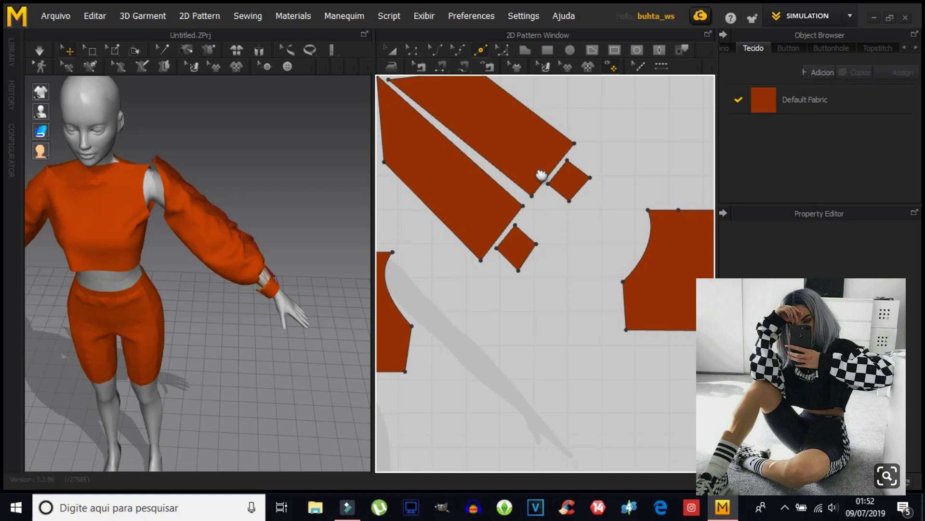
pyautogui.moveTo(374, 266); pyautogui.dragTo(267, 265)
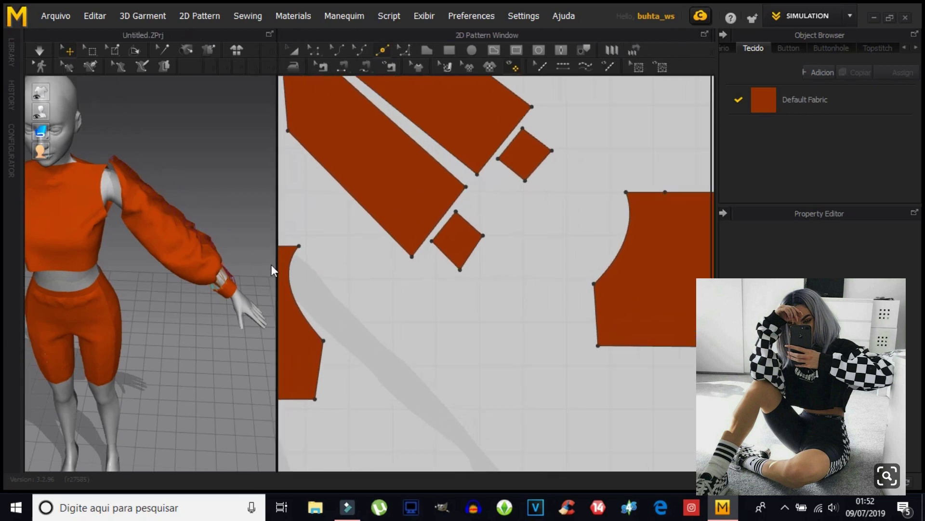
pyautogui.scroll(-2, 519, 291)
pyautogui.scroll(-1, 519, 291)
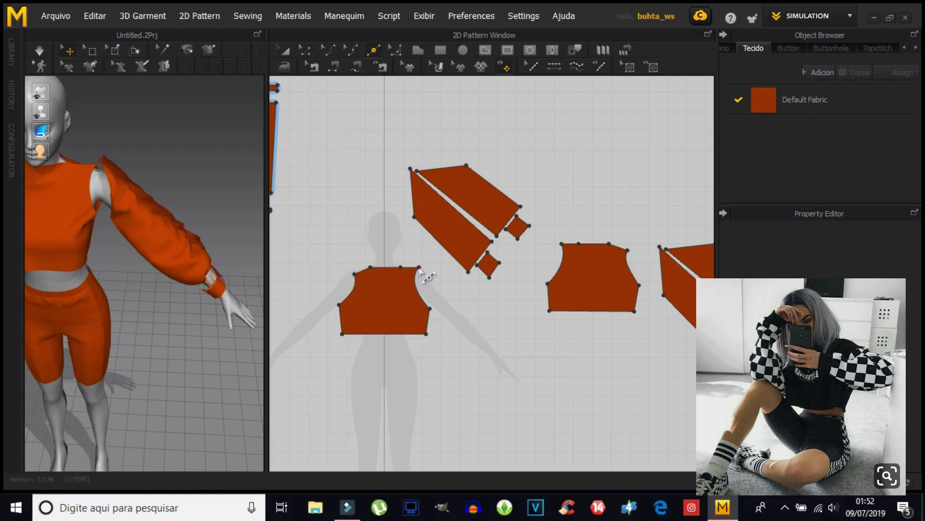
# Start a Free Sewing seam at the back and front bodice armhole corners.
pyautogui.click(305, 51)
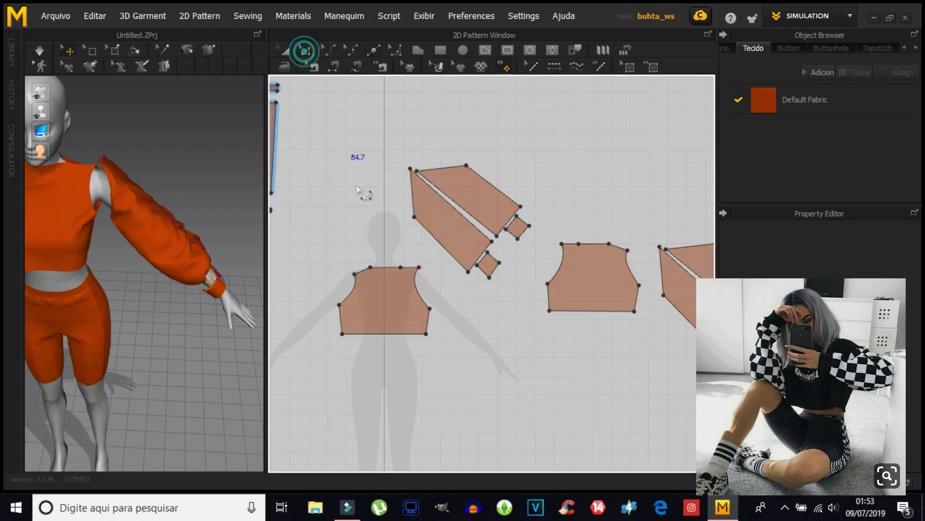
pyautogui.click(472, 301)
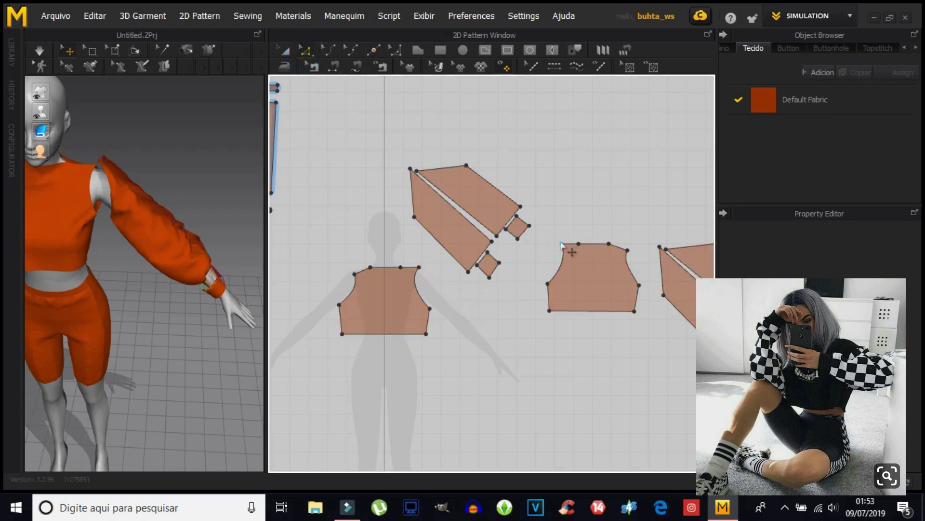
pyautogui.click(560, 243)
pyautogui.click(561, 245)
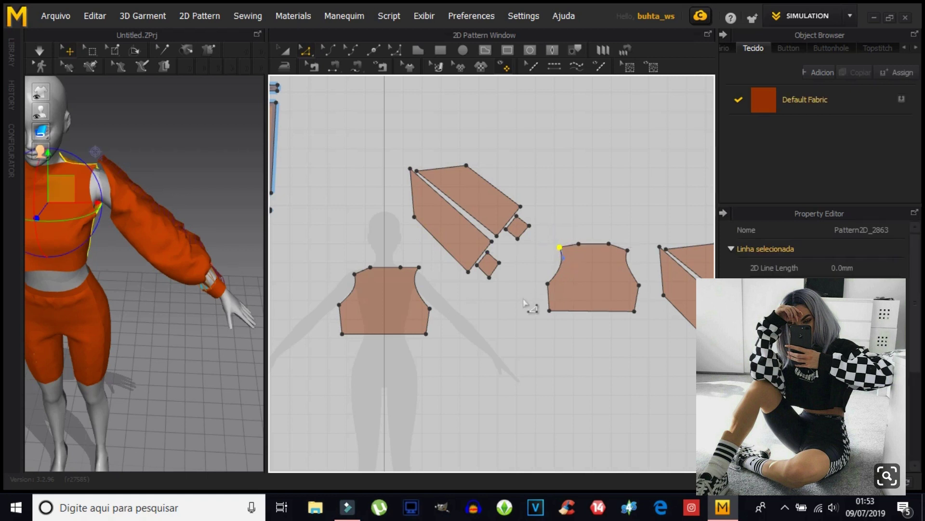
pyautogui.click(419, 268)
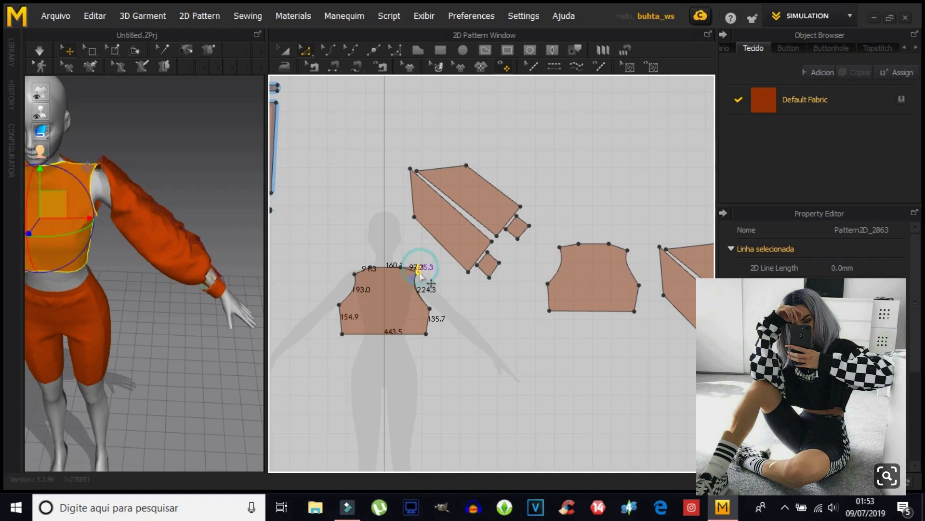
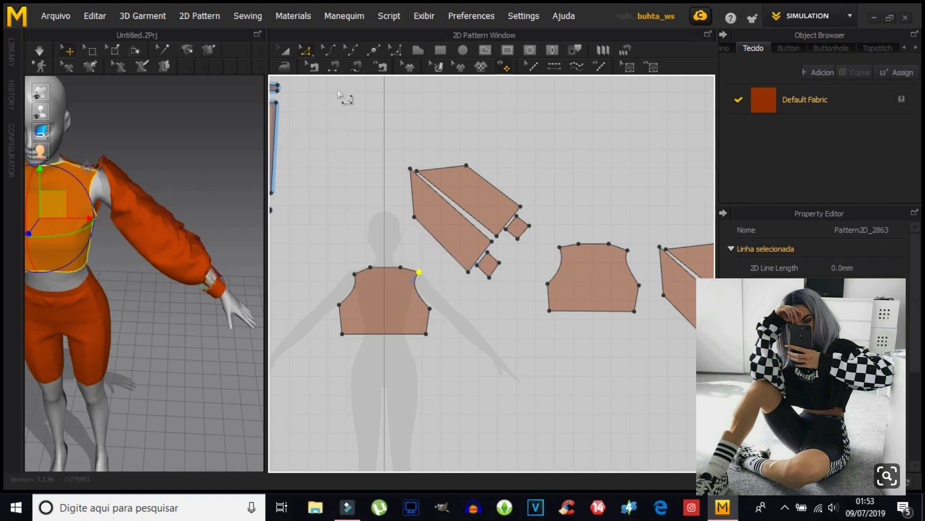
# Box-select the new sleeve and cuff pieces and drag both lower, beside the bodice pieces.
pyautogui.click(334, 67)
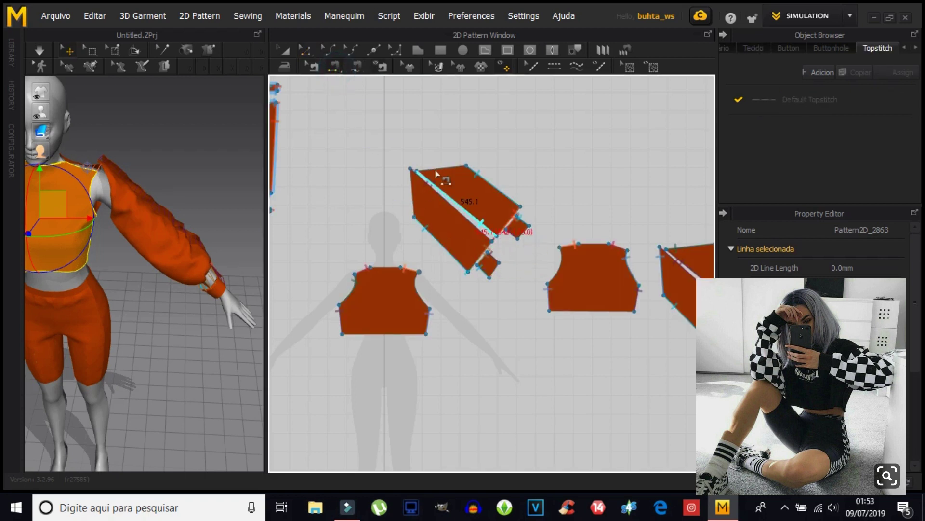
pyautogui.click(307, 52)
pyautogui.moveTo(444, 220); pyautogui.dragTo(464, 314)
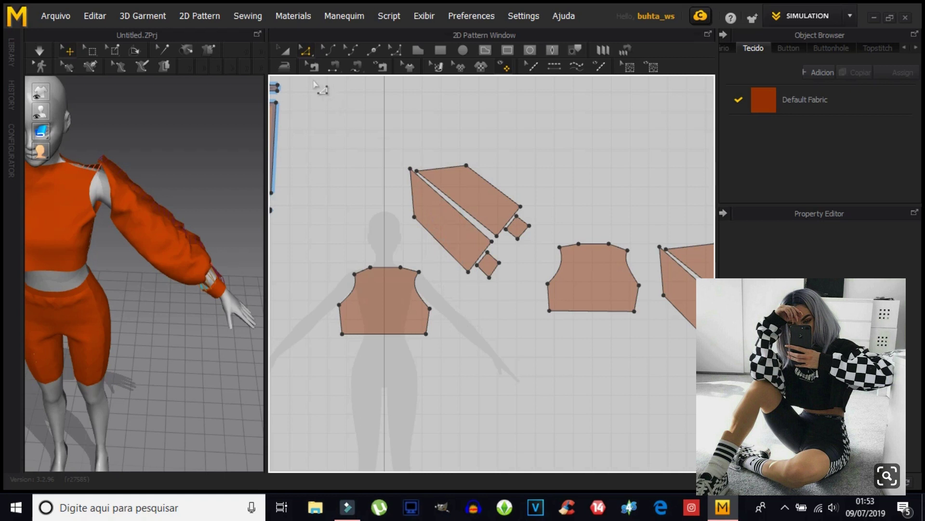
pyautogui.click(285, 51)
pyautogui.moveTo(439, 223)
pyautogui.mouseDown()
pyautogui.moveTo(458, 303)
pyautogui.moveTo(458, 296)
pyautogui.mouseUp()
pyautogui.moveTo(488, 264); pyautogui.dragTo(517, 355)
pyautogui.scroll(-2, 513, 270)
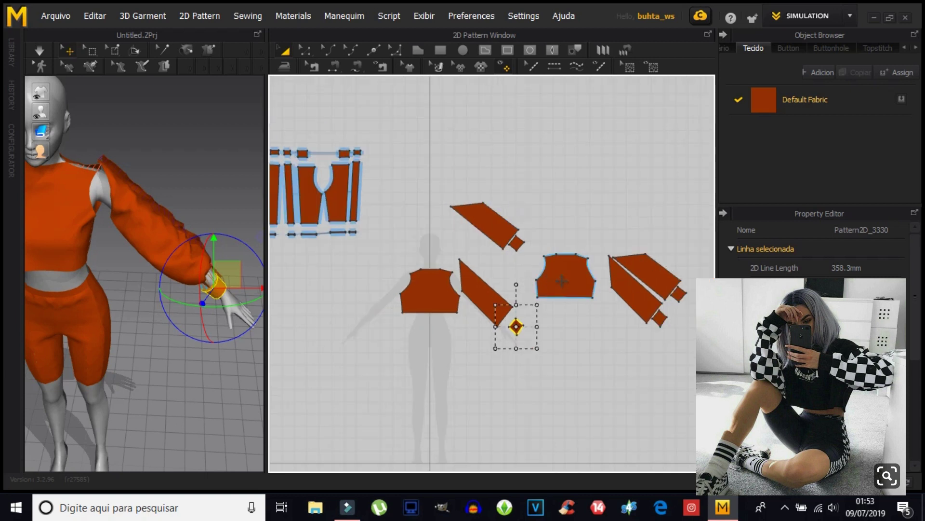
# Shift the front bodice left and lift the other bodice piece to the top of the layout.
pyautogui.moveTo(433, 300); pyautogui.dragTo(384, 291)
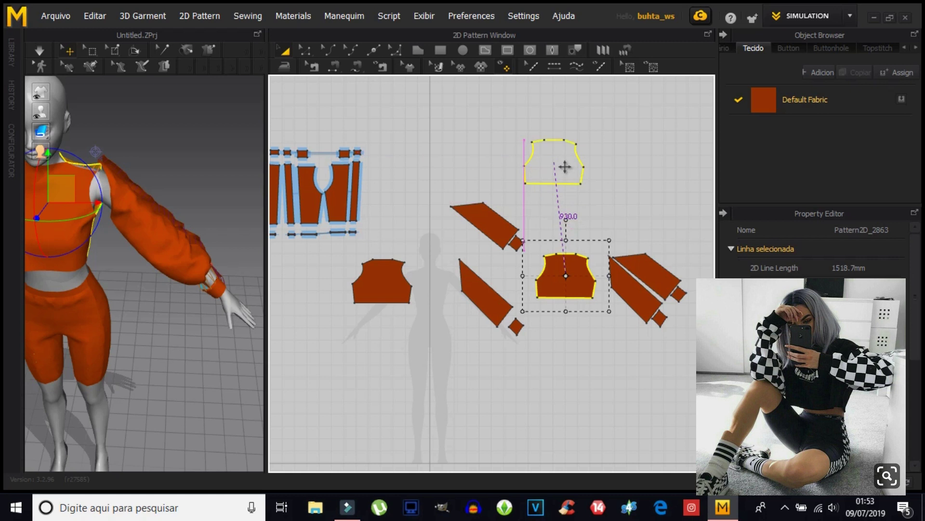
pyautogui.moveTo(570, 227); pyautogui.dragTo(565, 166)
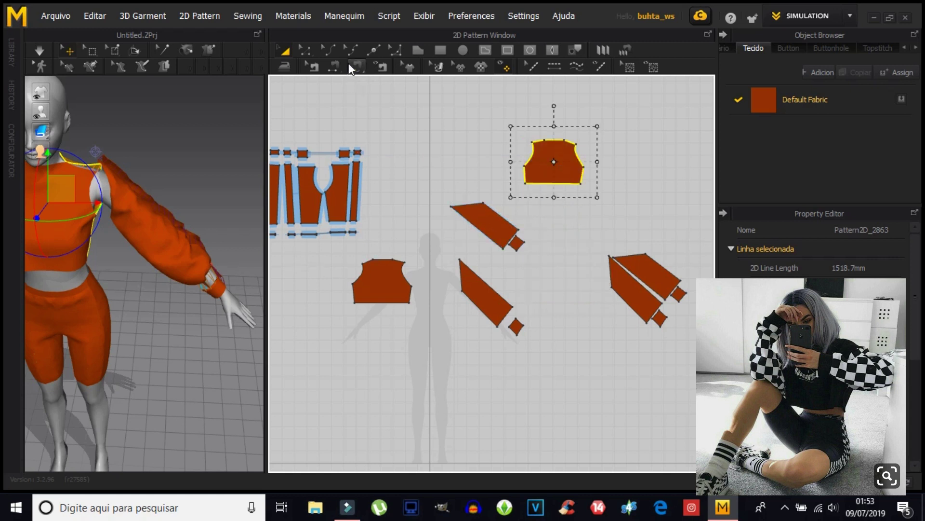
pyautogui.click(333, 67)
# Sew both sleeve edges to the front and upper bodice armholes with Segment Sewing.
pyautogui.click(462, 272)
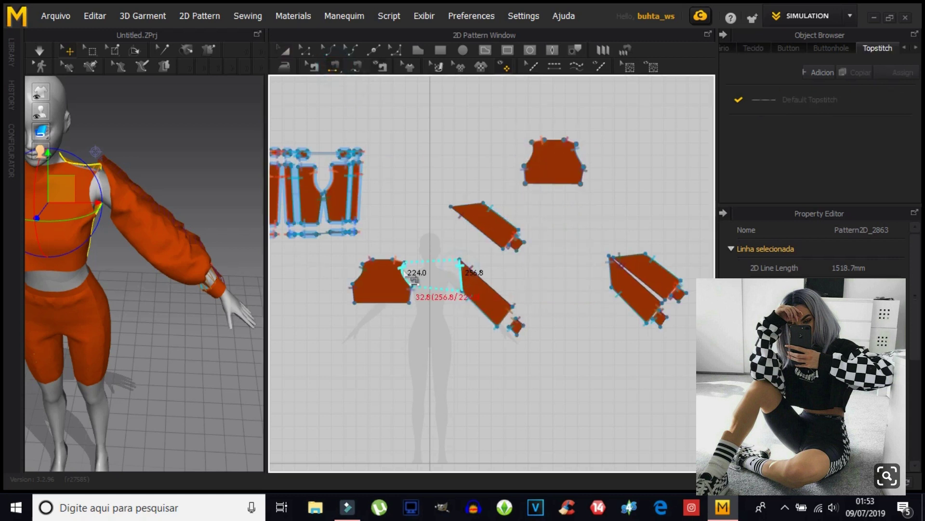
pyautogui.click(407, 273)
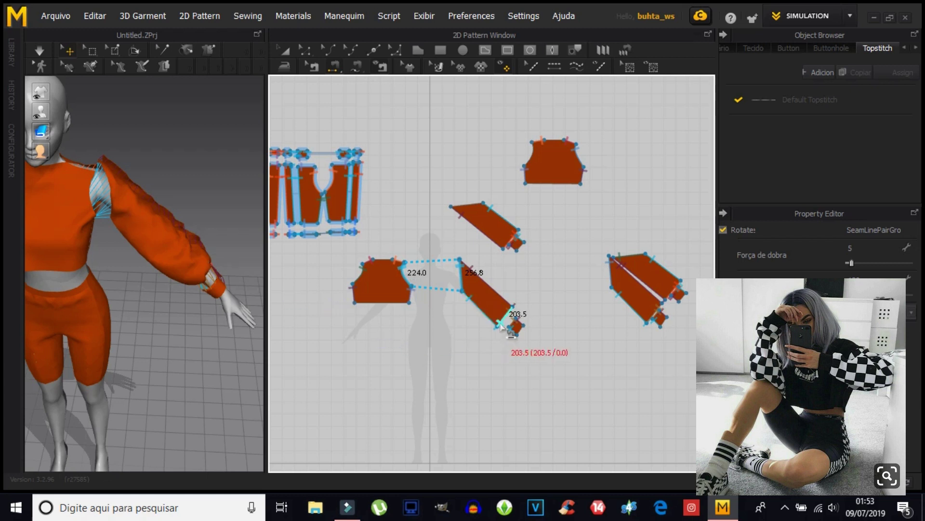
pyautogui.moveTo(215, 251); pyautogui.dragTo(19, 264, button='right')
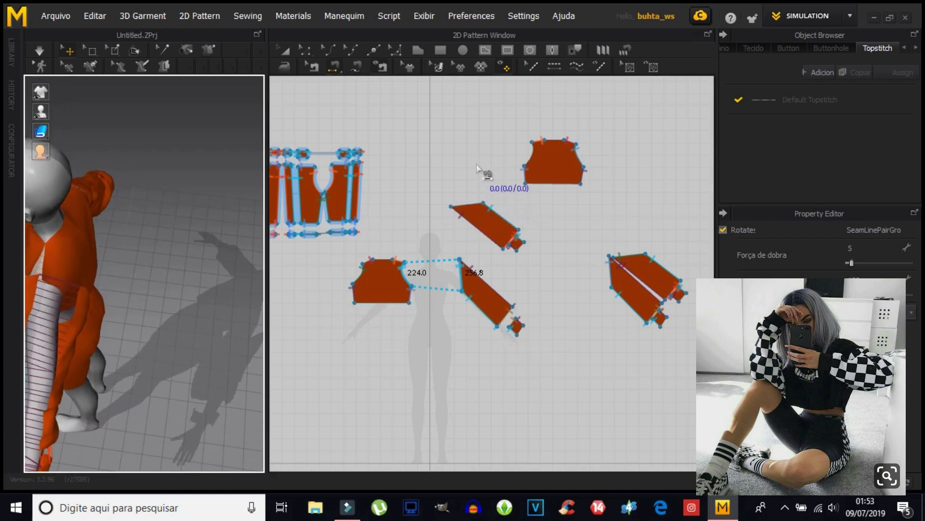
pyautogui.click(464, 208)
pyautogui.click(540, 156)
pyautogui.moveTo(241, 320)
pyautogui.mouseDown(button='right')
pyautogui.moveTo(161, 331)
pyautogui.moveTo(219, 326)
pyautogui.moveTo(118, 207)
pyautogui.mouseUp(button='right')
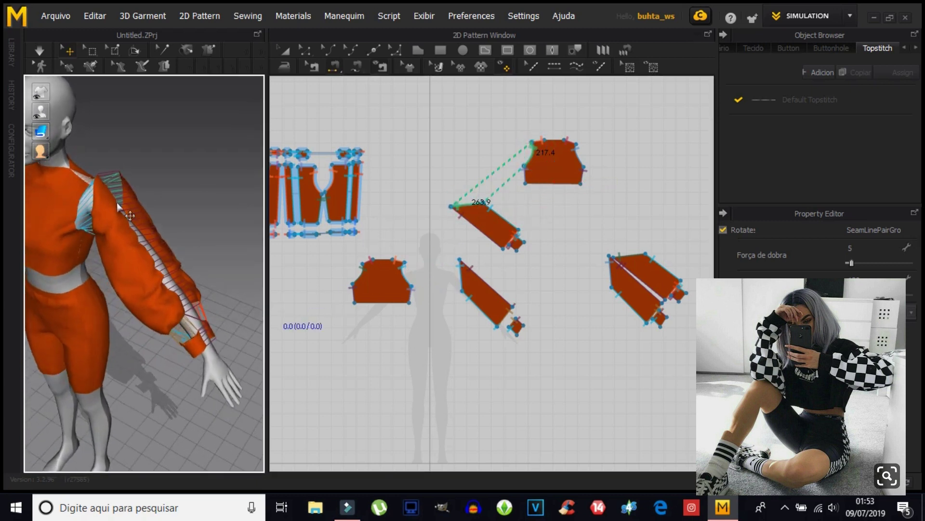
# Simulate so the sleeve drapes onto the arm, then view the avatar from the front.
pyautogui.click(35, 52)
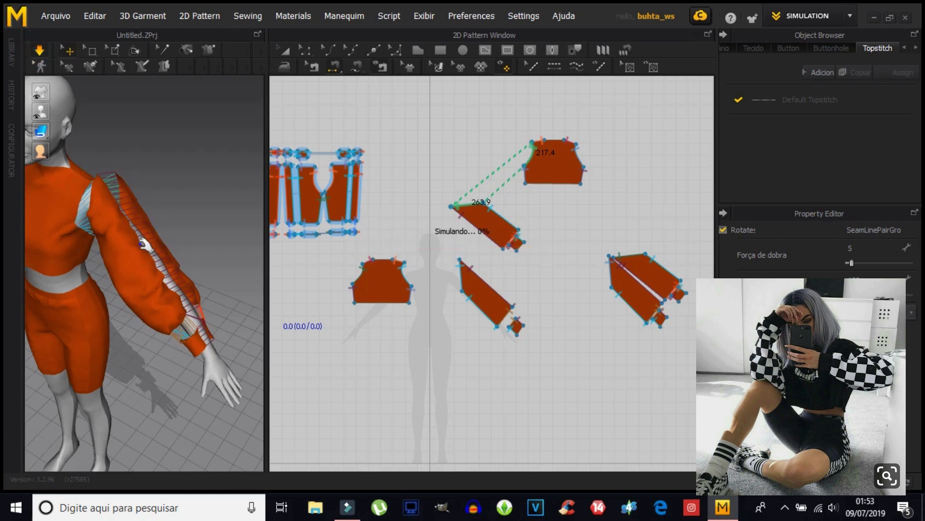
pyautogui.moveTo(124, 369); pyautogui.dragTo(248, 337, button='right')
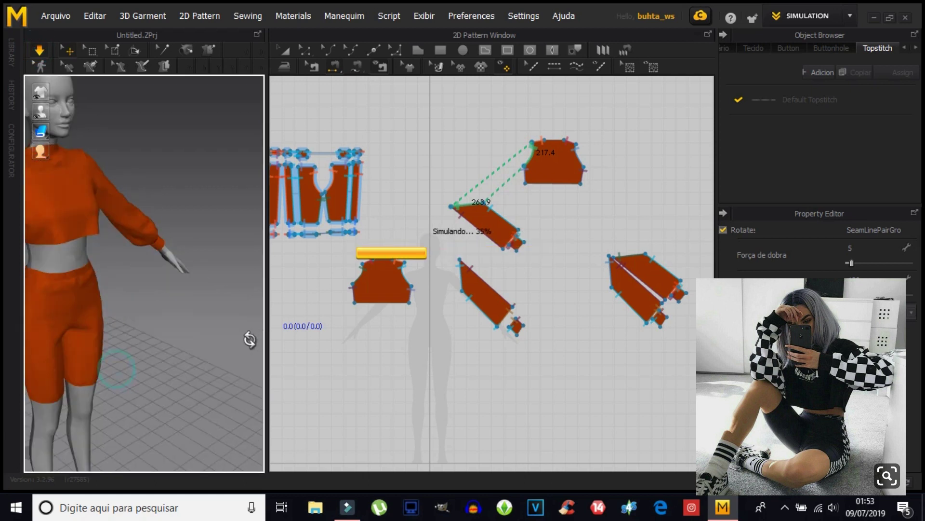
pyautogui.moveTo(182, 279)
pyautogui.mouseDown(button='right')
pyautogui.moveTo(91, 302)
pyautogui.moveTo(142, 313)
pyautogui.moveTo(155, 214)
pyautogui.mouseUp(button='right')
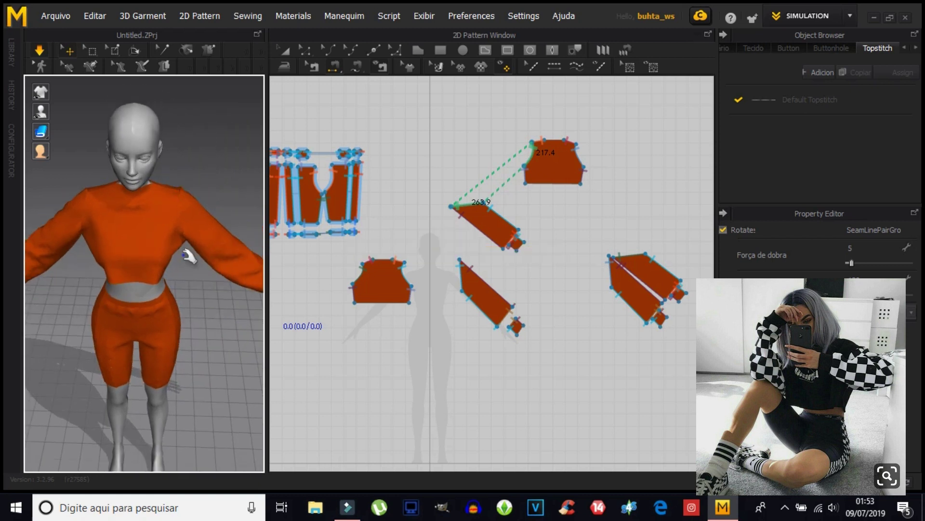
pyautogui.scroll(3, 193, 258)
pyautogui.scroll(3, 155, 268)
pyautogui.scroll(3, 107, 274)
pyautogui.moveTo(107, 274)
pyautogui.mouseDown(button='middle')
pyautogui.moveTo(134, 289)
pyautogui.moveTo(136, 305)
pyautogui.mouseUp(button='middle')
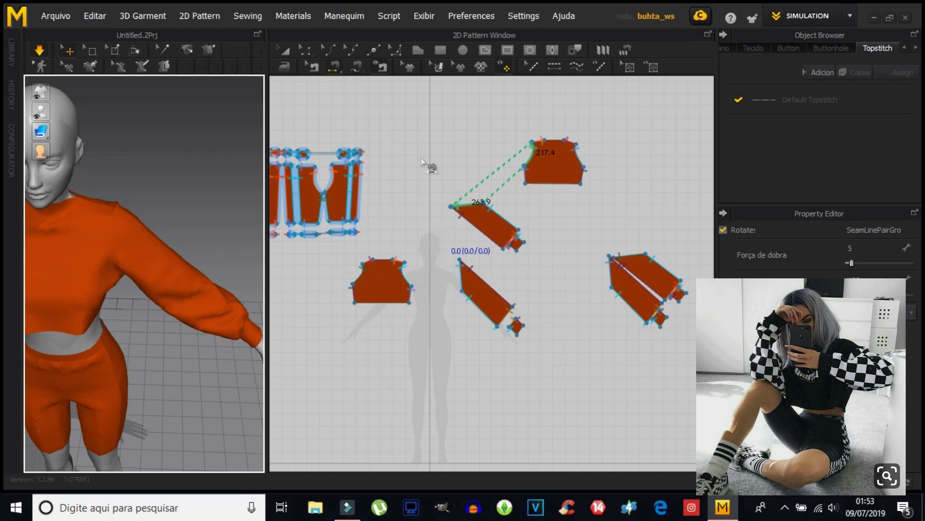
pyautogui.click(305, 50)
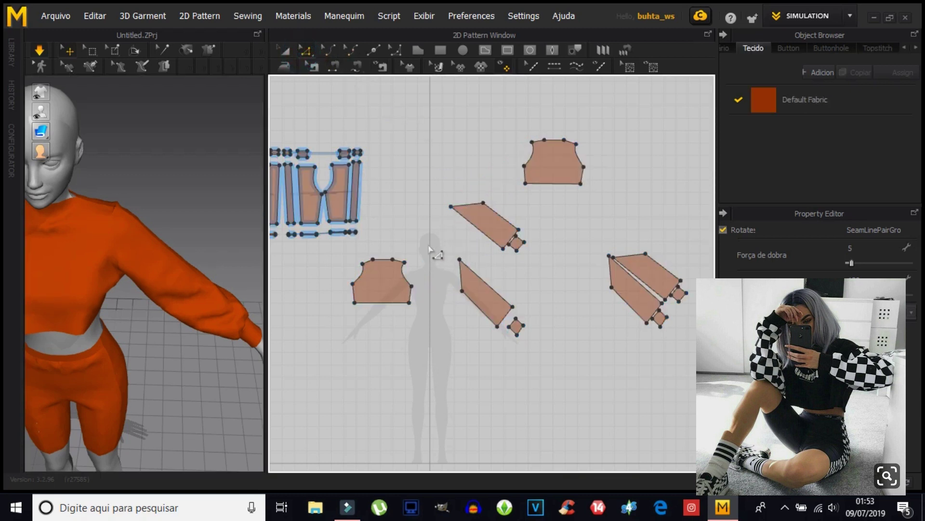
# Nudge the front piece's shoulder point down to shorten its shoulder edge.
pyautogui.scroll(3, 411, 269)
pyautogui.click(396, 261)
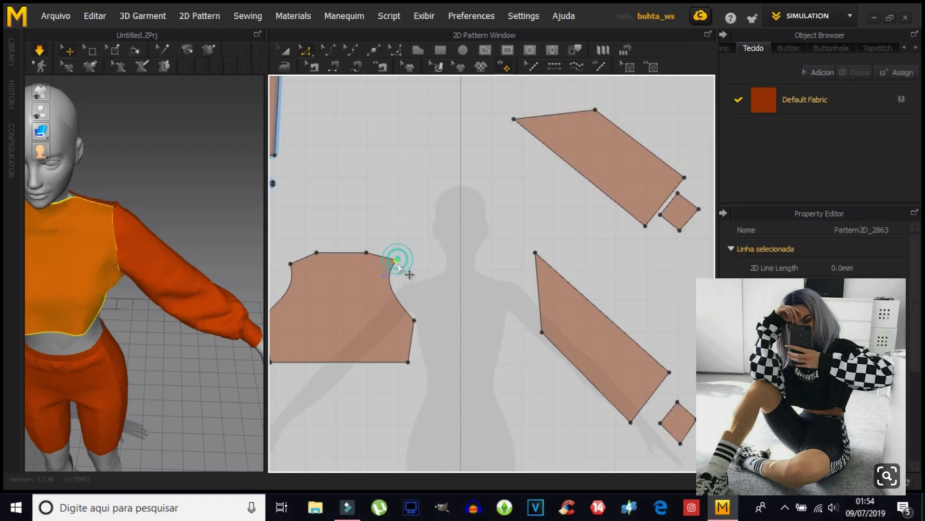
pyautogui.click(300, 259)
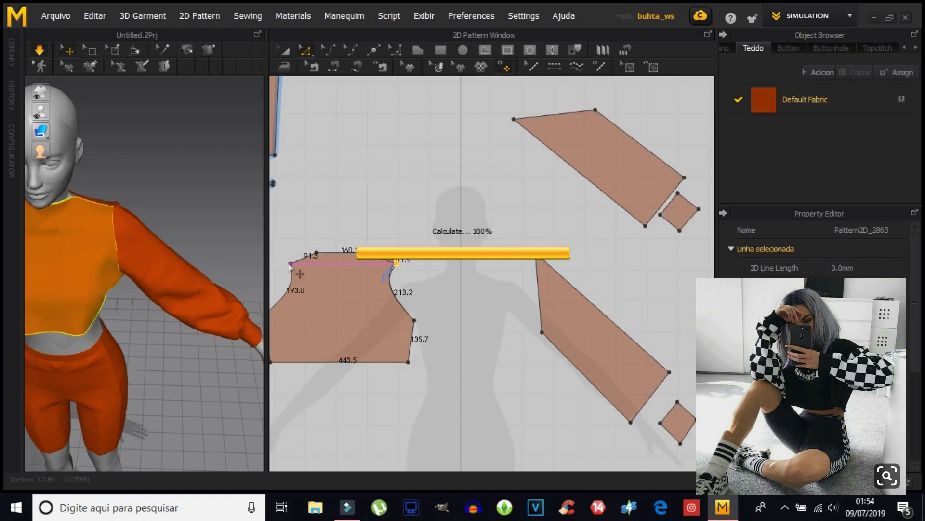
pyautogui.moveTo(396, 261); pyautogui.dragTo(396, 265)
pyautogui.click(393, 264)
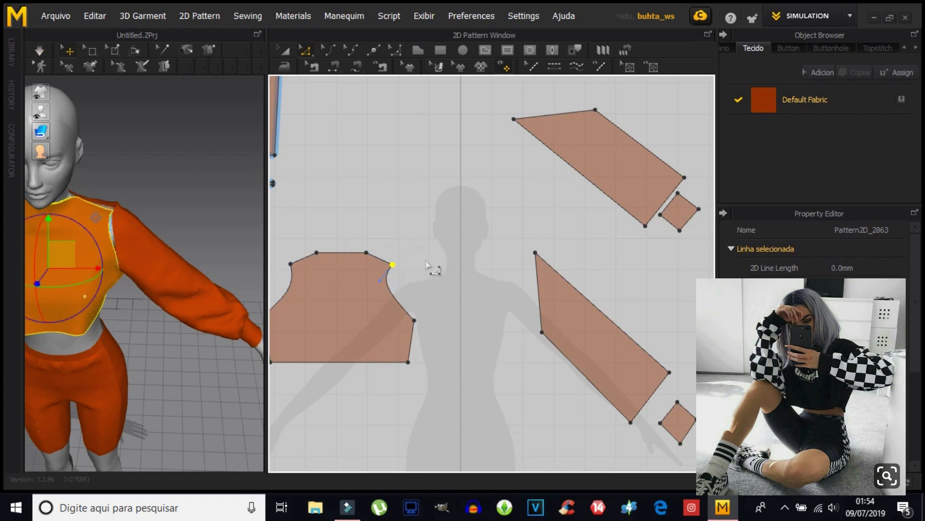
# Lower the other bodice's top-left shoulder corner and re-simulate the sweatshirt.
pyautogui.moveTo(559, 227)
pyautogui.mouseDown(button='right')
pyautogui.moveTo(471, 269)
pyautogui.moveTo(455, 303)
pyautogui.moveTo(455, 350)
pyautogui.mouseUp(button='right')
pyautogui.scroll(-2, 450, 296)
pyautogui.scroll(2, 444, 258)
pyautogui.scroll(2, 432, 221)
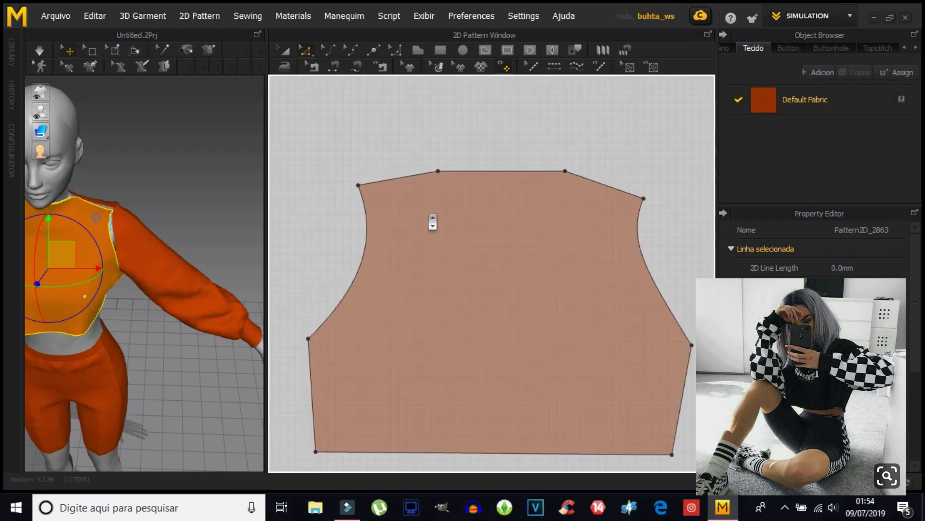
pyautogui.moveTo(358, 185); pyautogui.dragTo(357, 199)
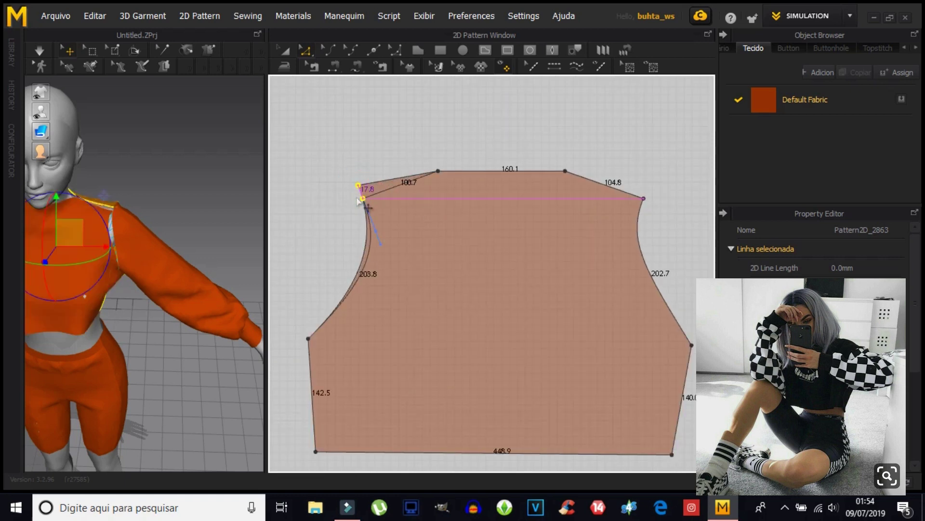
pyautogui.scroll(-2, 524, 294)
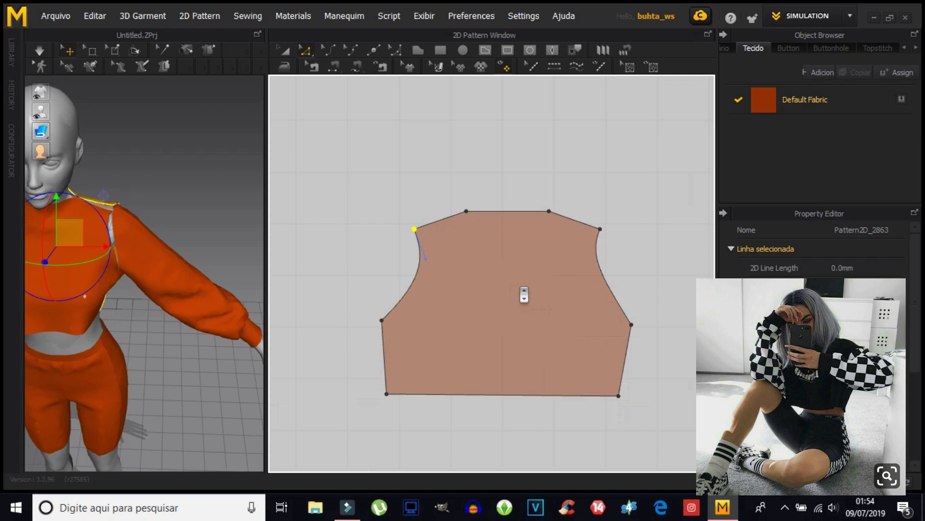
pyautogui.scroll(-2, 524, 294)
pyautogui.click(39, 51)
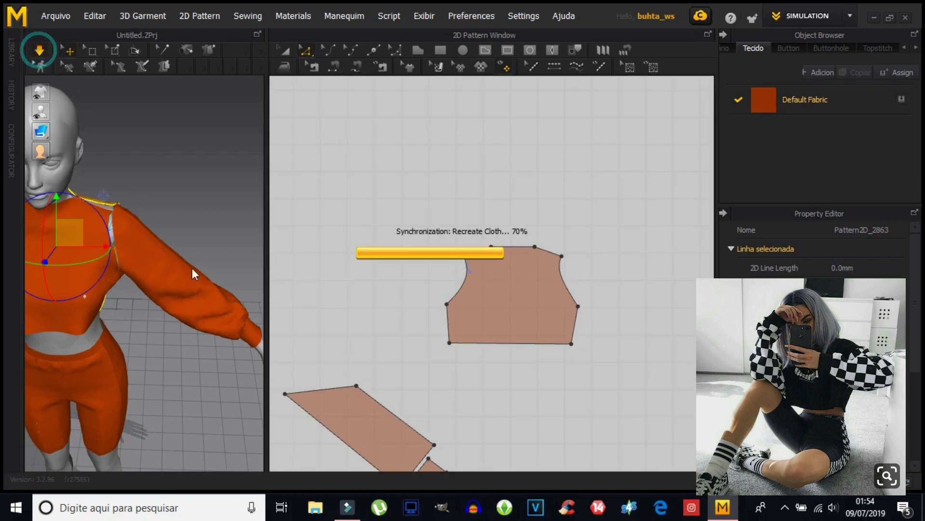
pyautogui.moveTo(266, 247); pyautogui.dragTo(356, 265)
pyautogui.moveTo(245, 323); pyautogui.dragTo(243, 258, button='right')
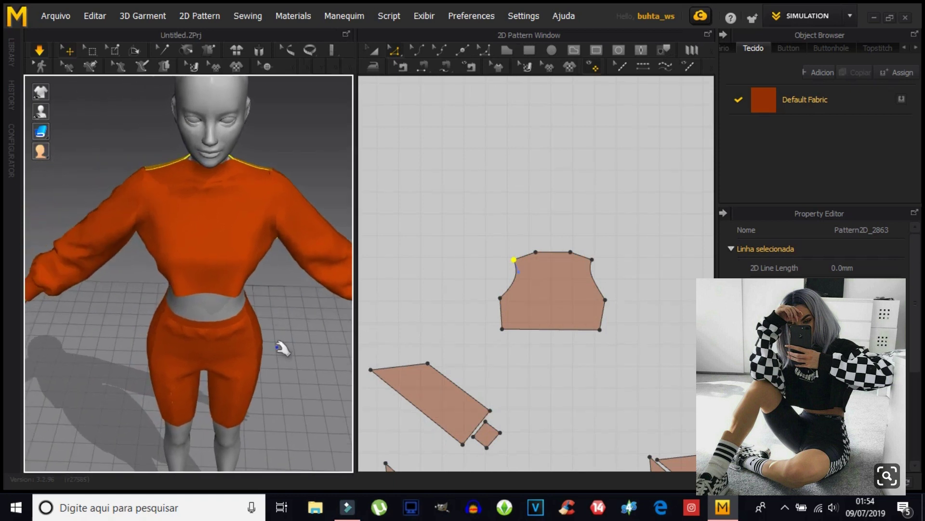
pyautogui.moveTo(274, 326); pyautogui.dragTo(245, 281, button='right')
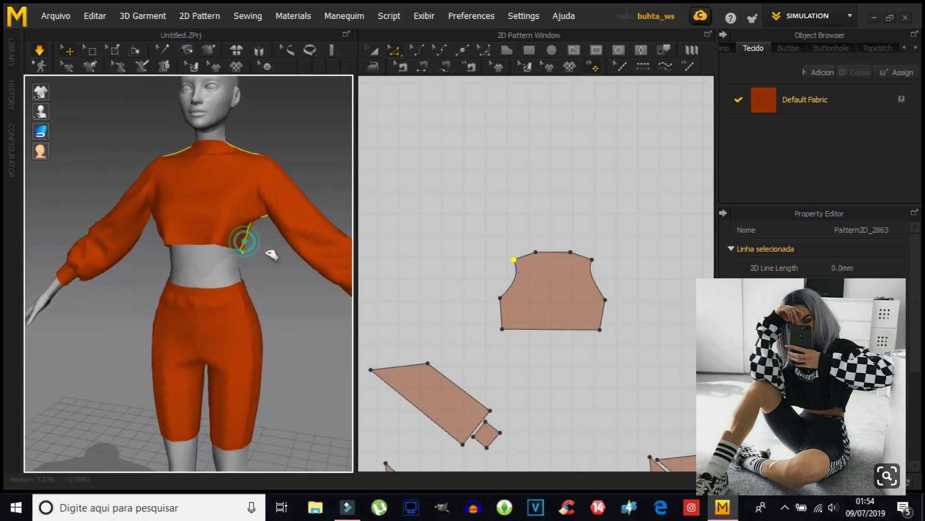
pyautogui.click(245, 241)
pyautogui.moveTo(241, 274)
pyautogui.mouseDown(button='right')
pyautogui.moveTo(270, 294)
pyautogui.moveTo(256, 291)
pyautogui.mouseUp(button='right')
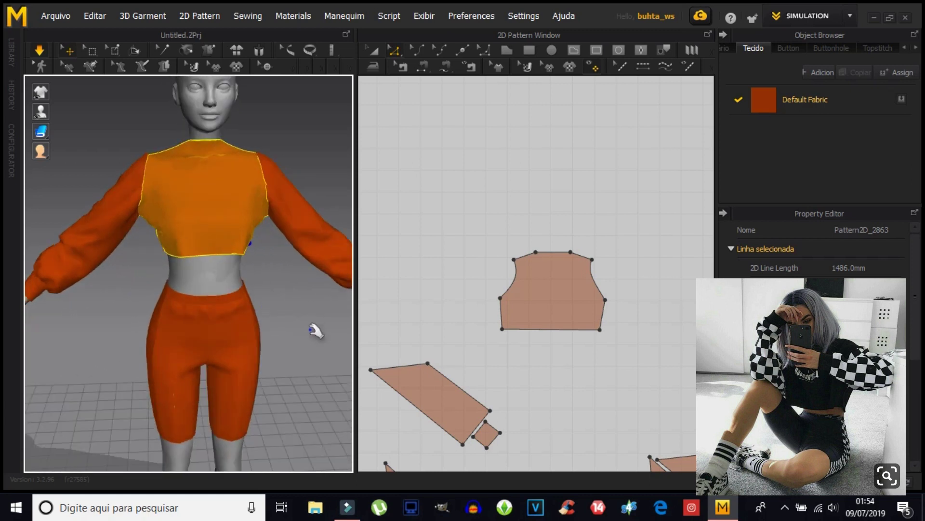
pyautogui.scroll(-1, 274, 296)
pyautogui.scroll(-1, 277, 298)
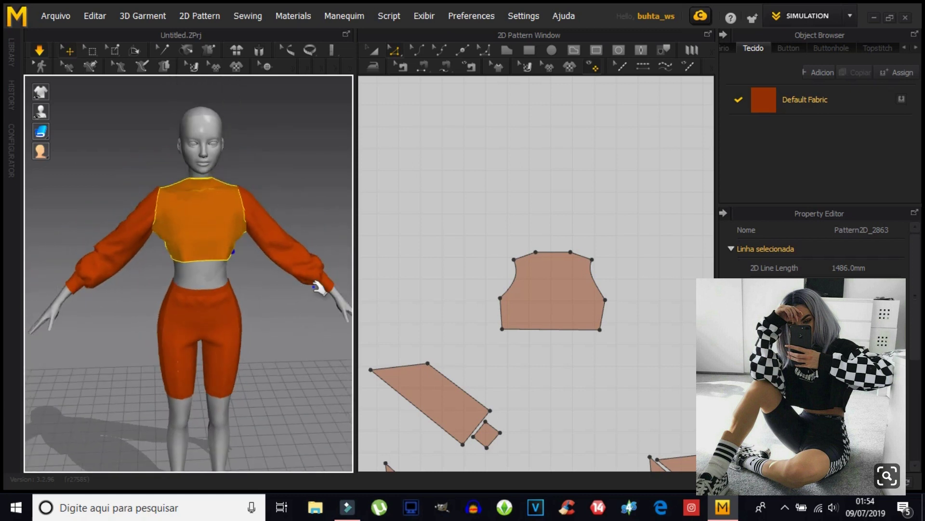
pyautogui.click(313, 278)
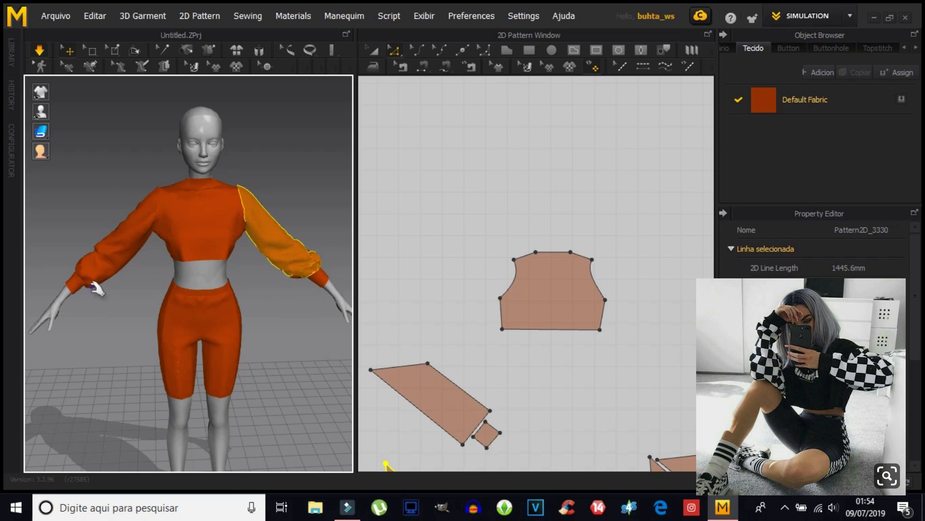
pyautogui.click(266, 317)
pyautogui.moveTo(283, 327)
pyautogui.mouseDown(button='right')
pyautogui.moveTo(64, 365)
pyautogui.moveTo(9, 342)
pyautogui.mouseUp(button='right')
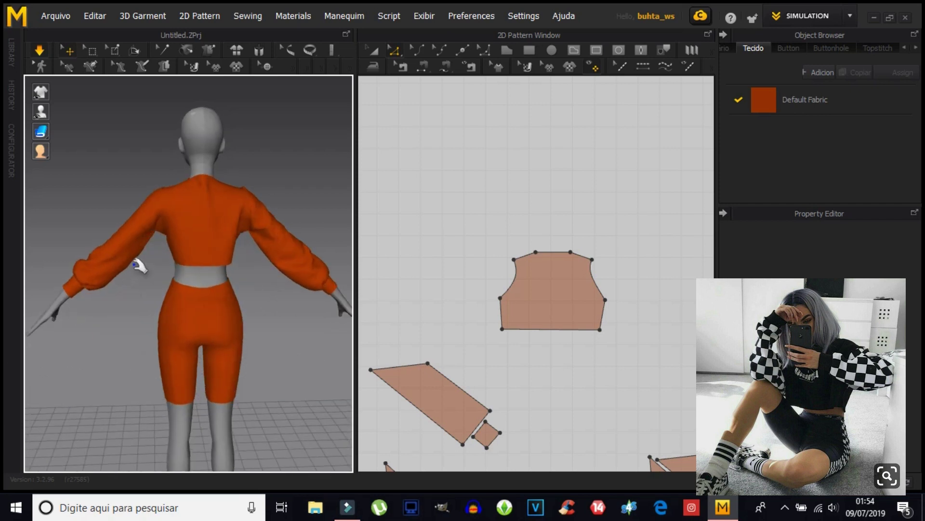
pyautogui.click(133, 251)
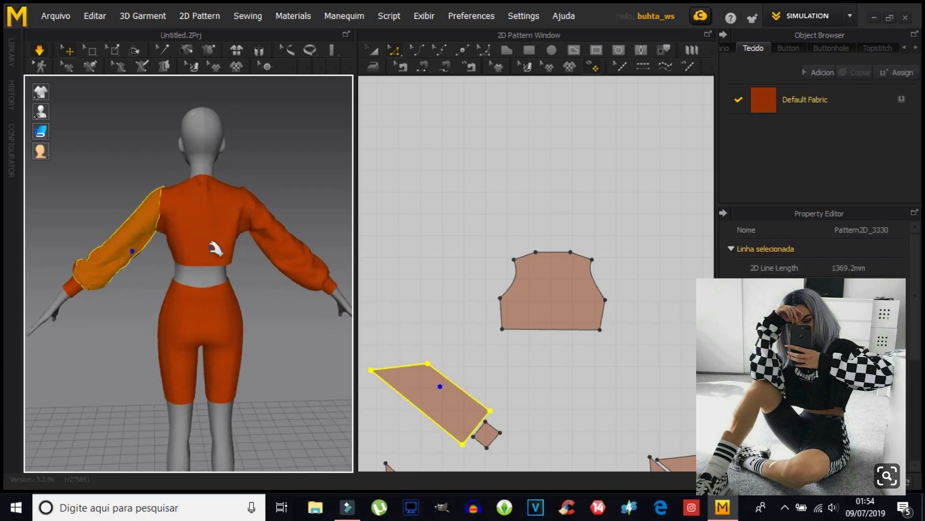
pyautogui.scroll(-5, 523, 324)
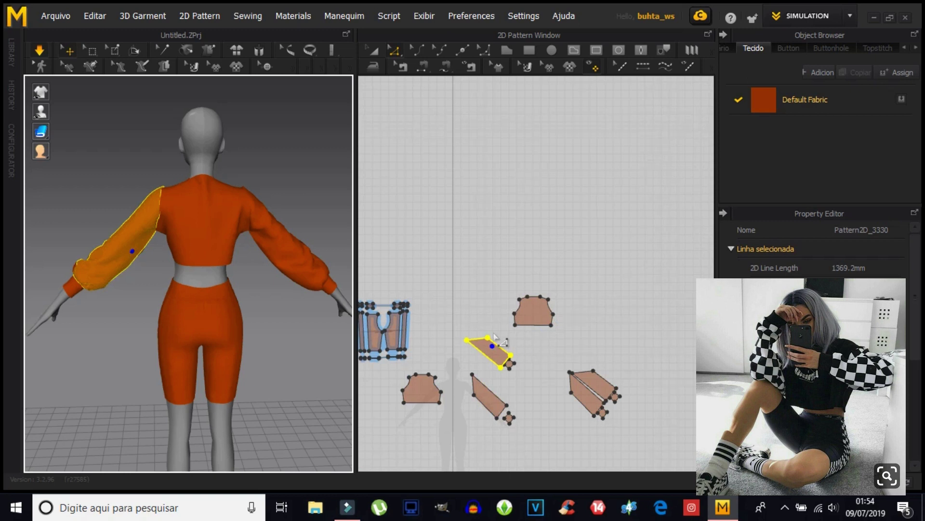
pyautogui.press('a')
pyautogui.scroll(3, 554, 273)
# Box-select the shorts pattern pieces and move them up and right, out of the way.
pyautogui.moveTo(370, 266)
pyautogui.mouseDown()
pyautogui.moveTo(485, 374)
pyautogui.moveTo(507, 372)
pyautogui.mouseUp()
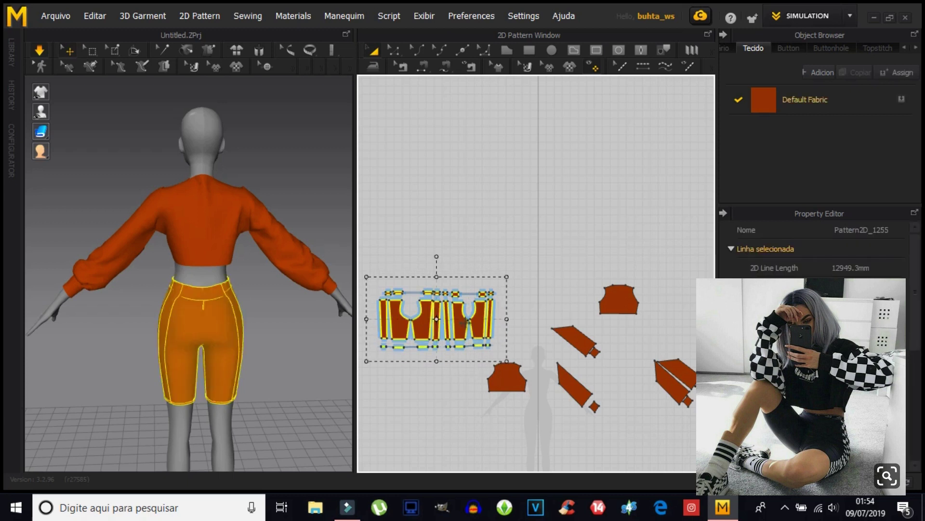
pyautogui.moveTo(464, 328); pyautogui.dragTo(562, 300)
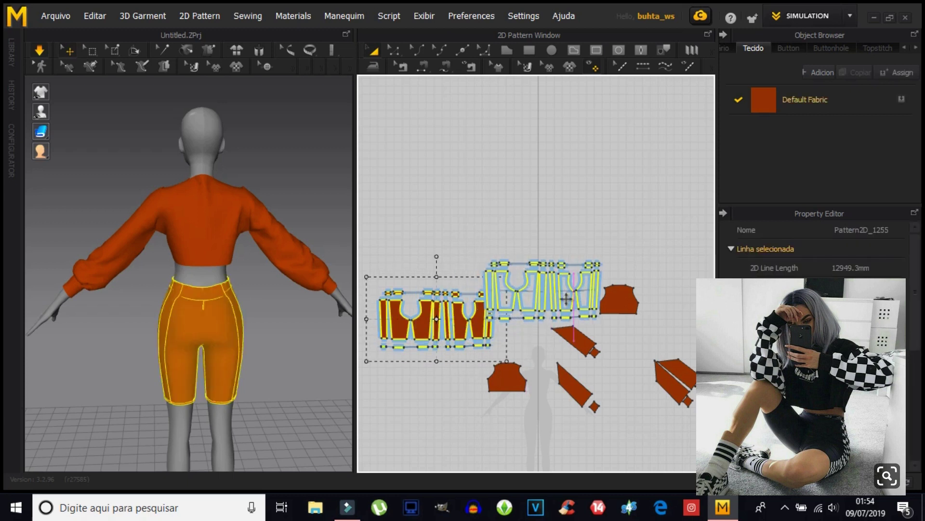
pyautogui.moveTo(584, 269); pyautogui.dragTo(586, 269)
pyautogui.click(599, 227)
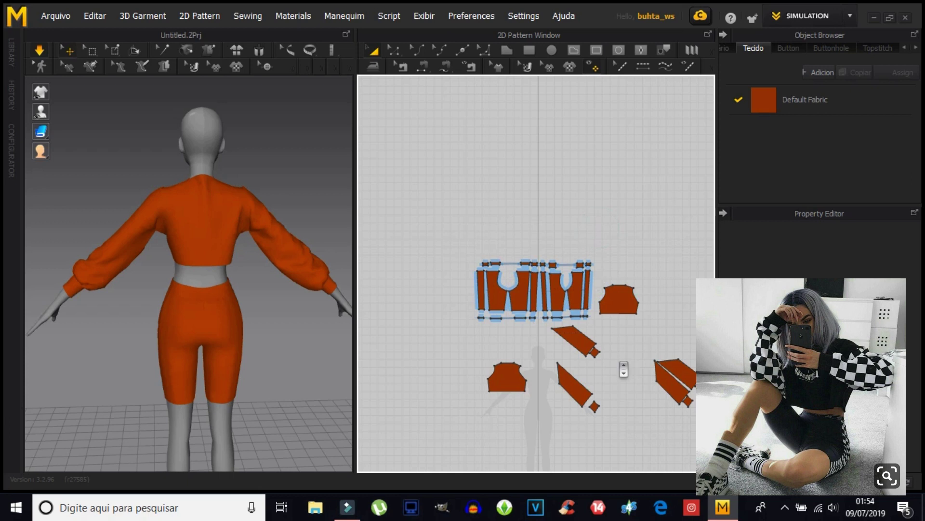
pyautogui.scroll(3, 624, 367)
# Move the back bodice up and the first sleeve and cuff pieces to the lower left.
pyautogui.click(427, 384)
pyautogui.moveTo(427, 384); pyautogui.dragTo(414, 328)
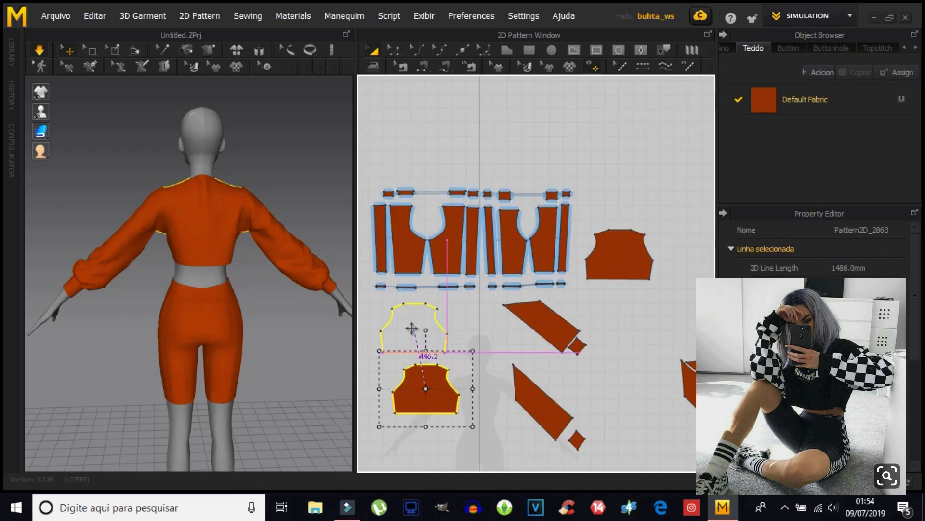
pyautogui.moveTo(542, 327); pyautogui.dragTo(424, 417)
pyautogui.moveTo(543, 402); pyautogui.dragTo(477, 420)
pyautogui.moveTo(577, 346); pyautogui.dragTo(457, 449)
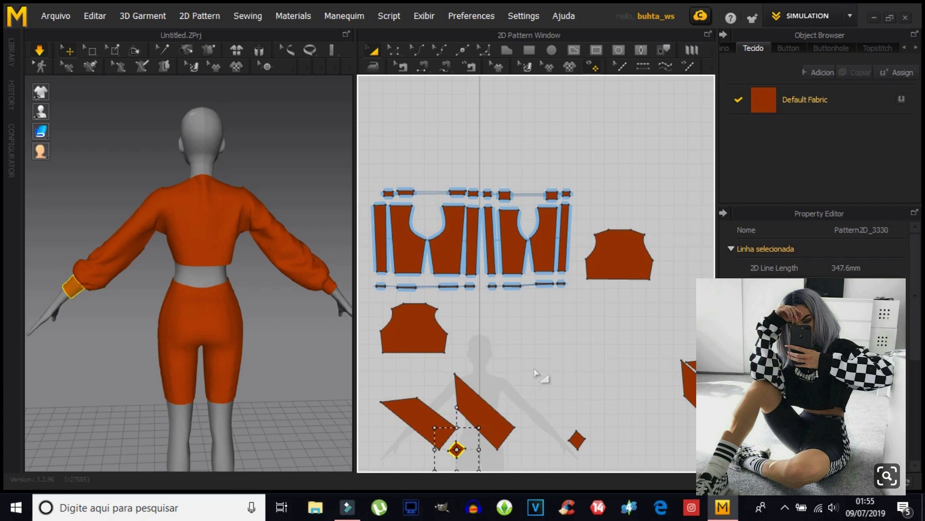
pyautogui.moveTo(554, 393); pyautogui.dragTo(577, 313, button='middle')
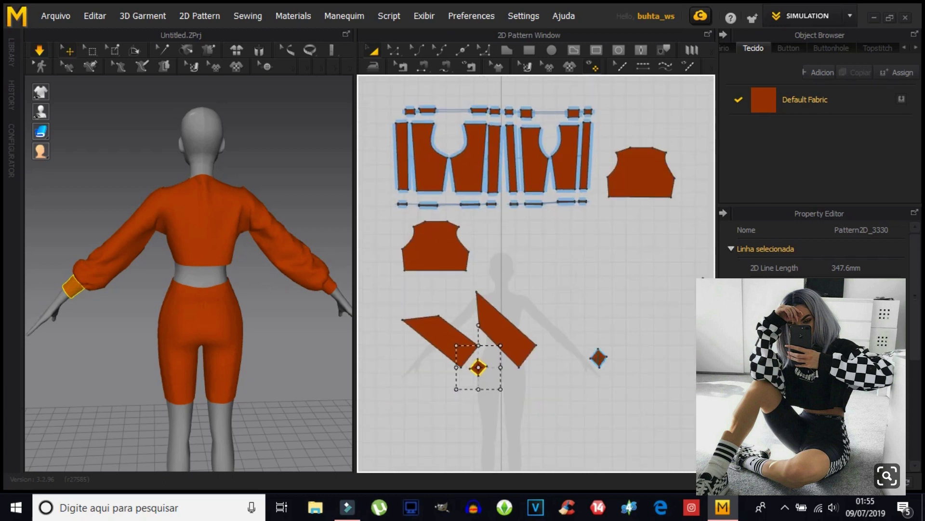
pyautogui.moveTo(600, 366); pyautogui.dragTo(537, 377)
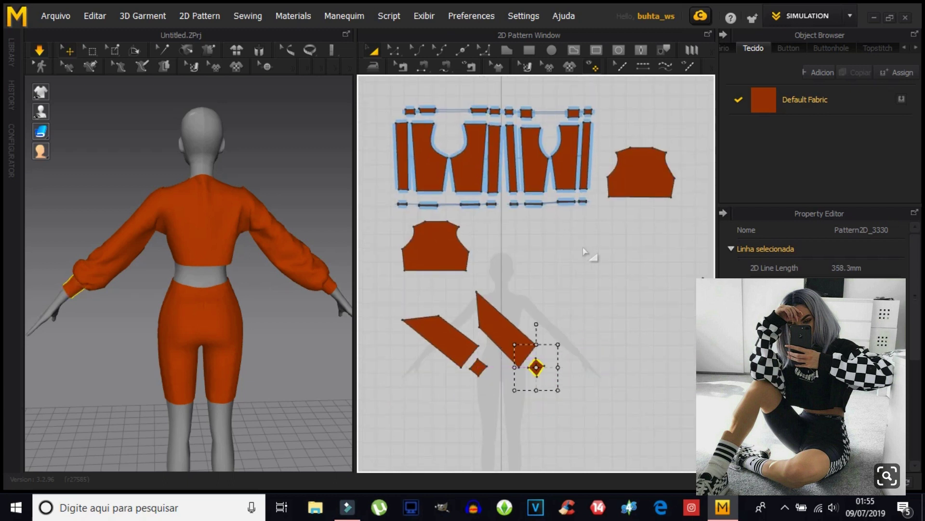
# Place the second bodice beside its pair and gather the remaining sleeves and cuffs below.
pyautogui.moveTo(632, 174); pyautogui.dragTo(516, 248)
pyautogui.moveTo(625, 249); pyautogui.dragTo(655, 234, button='middle')
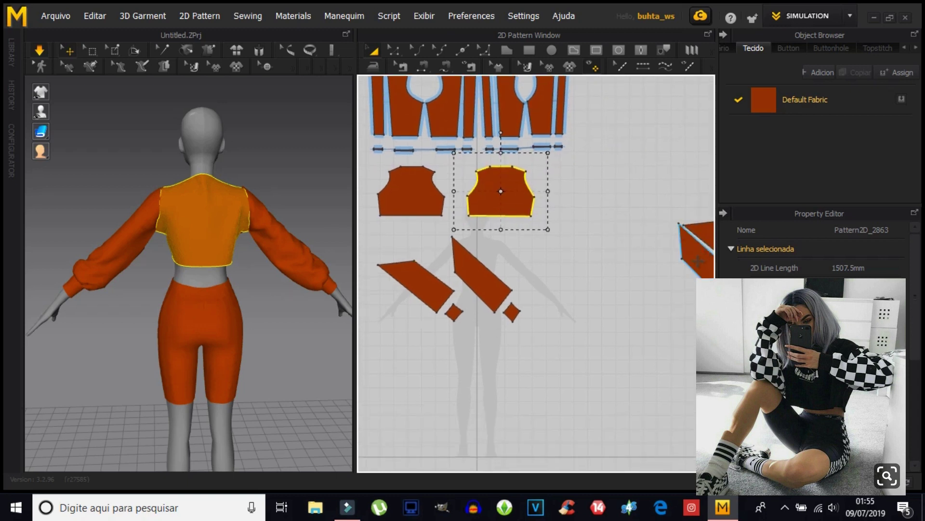
pyautogui.moveTo(697, 261); pyautogui.dragTo(405, 335)
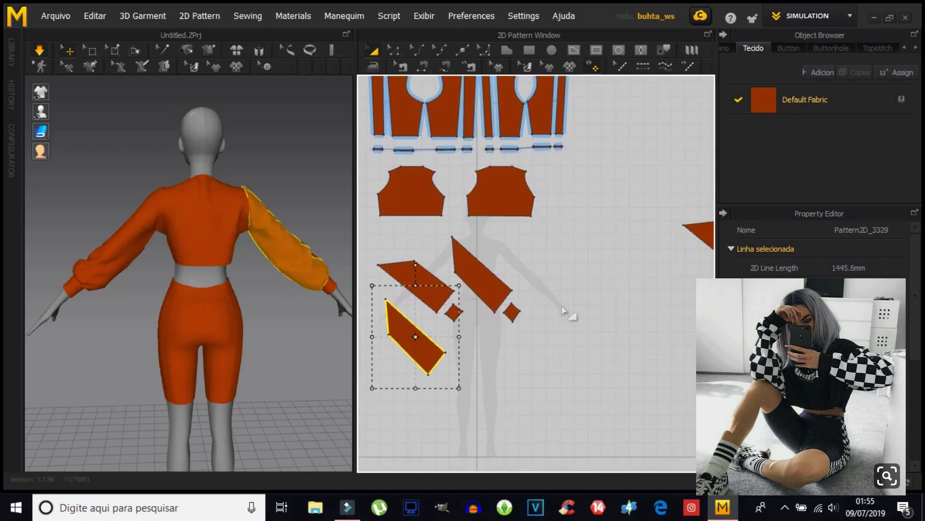
pyautogui.moveTo(701, 229); pyautogui.dragTo(487, 344)
pyautogui.scroll(-2, 576, 318)
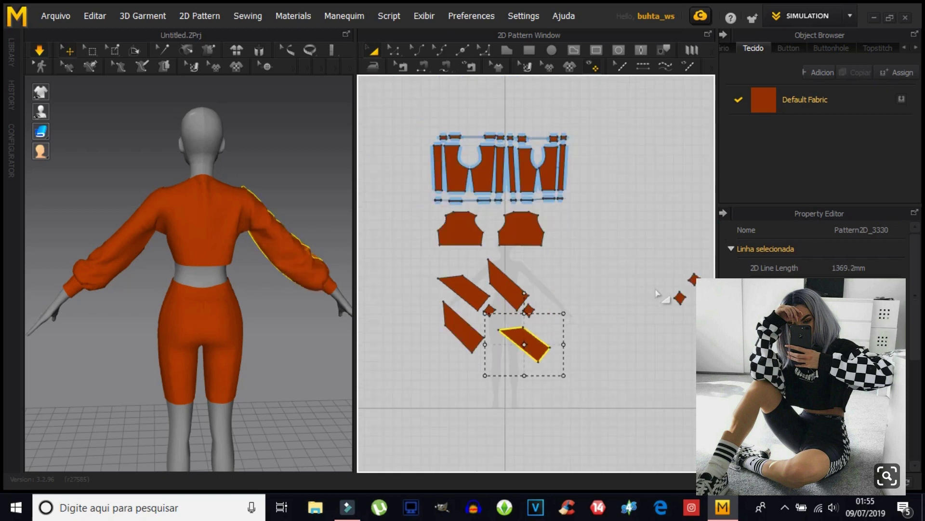
pyautogui.moveTo(679, 297); pyautogui.dragTo(489, 355)
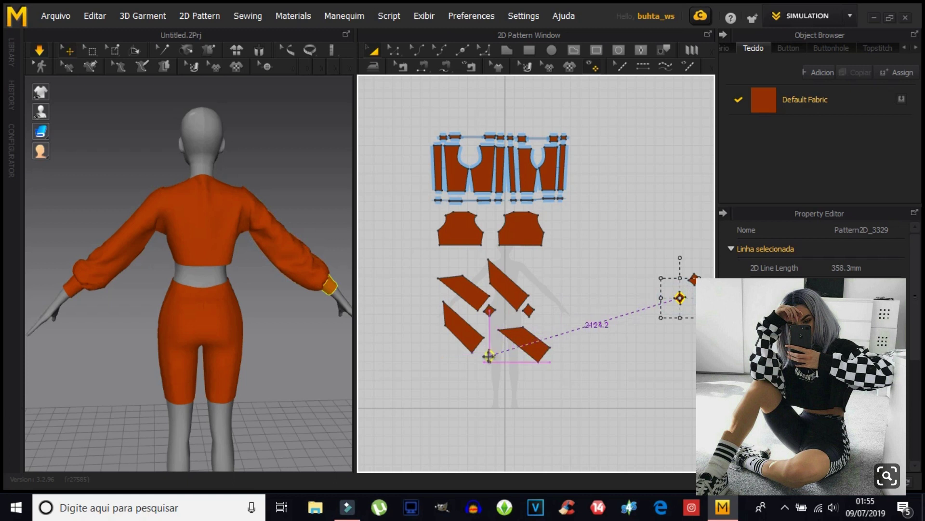
pyautogui.moveTo(693, 279); pyautogui.dragTo(548, 362)
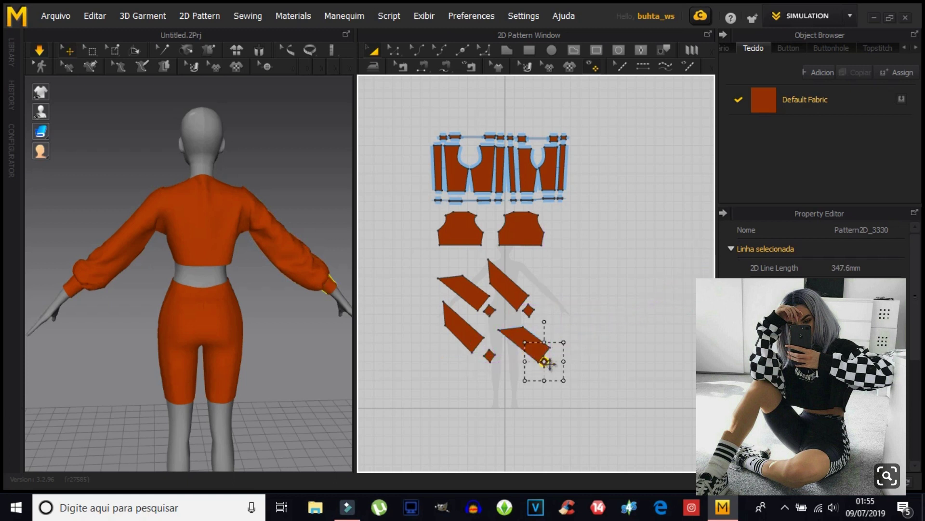
pyautogui.click(549, 360)
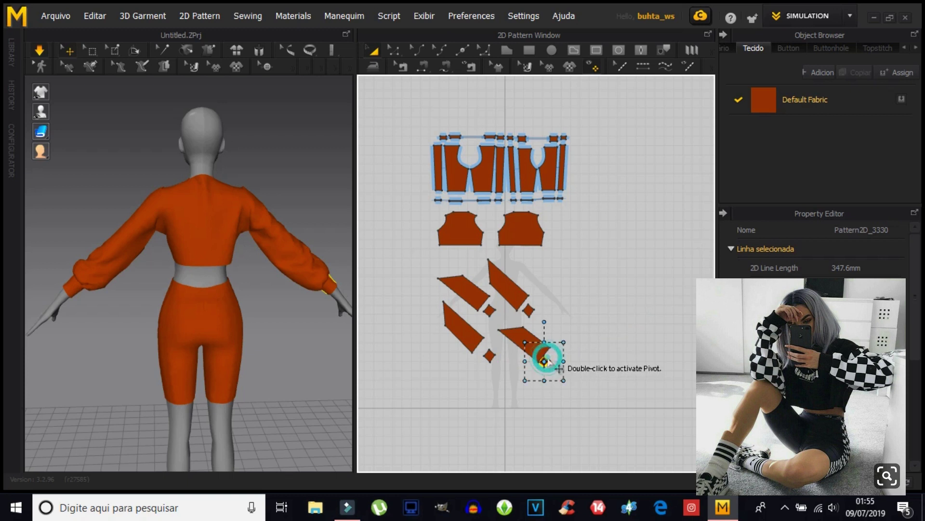
# Nudge the last cuff piece beside the others and recentre the view on the bodice pieces.
pyautogui.scroll(3, 550, 362)
pyautogui.scroll(2, 550, 361)
pyautogui.moveTo(554, 356); pyautogui.dragTo(585, 348)
pyautogui.scroll(-4, 588, 343)
pyautogui.scroll(-1, 596, 333)
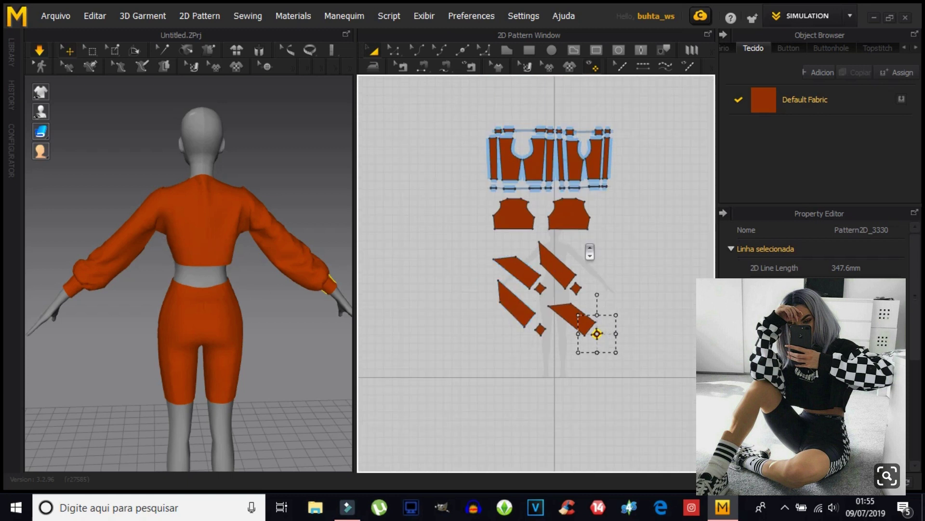
pyautogui.scroll(3, 585, 243)
pyautogui.moveTo(585, 241); pyautogui.dragTo(665, 268, button='middle')
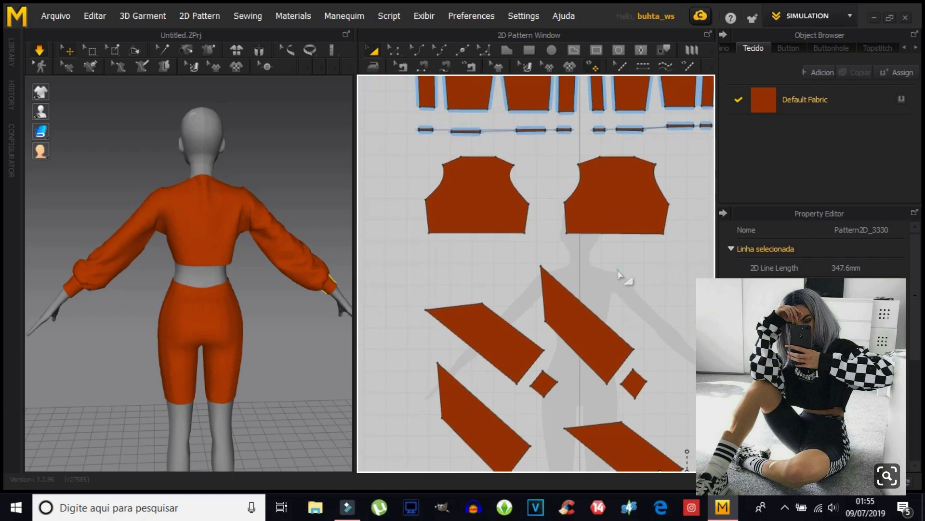
pyautogui.click(452, 214)
# Drag the bodice side edges outward, pushing the second bodice's edge to 140.0 mm.
pyautogui.click(394, 51)
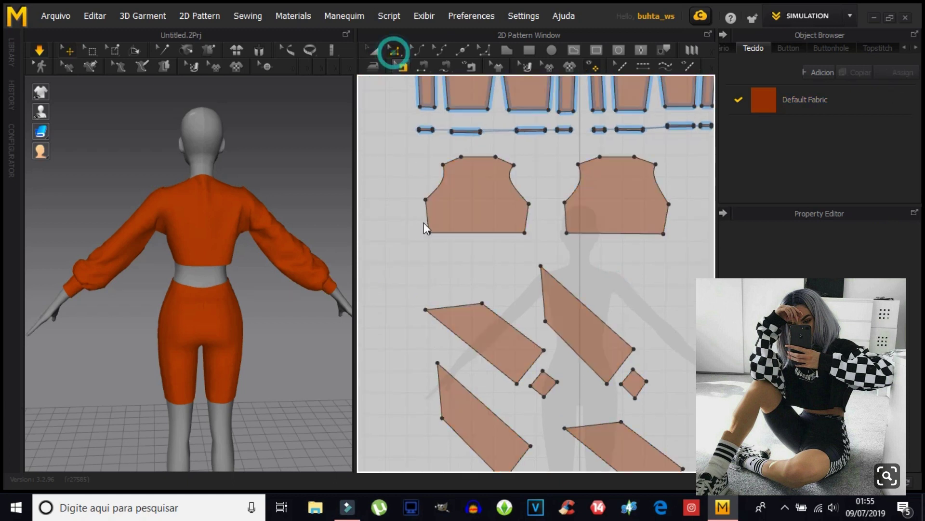
pyautogui.click(424, 213)
pyautogui.moveTo(424, 212); pyautogui.dragTo(419, 218)
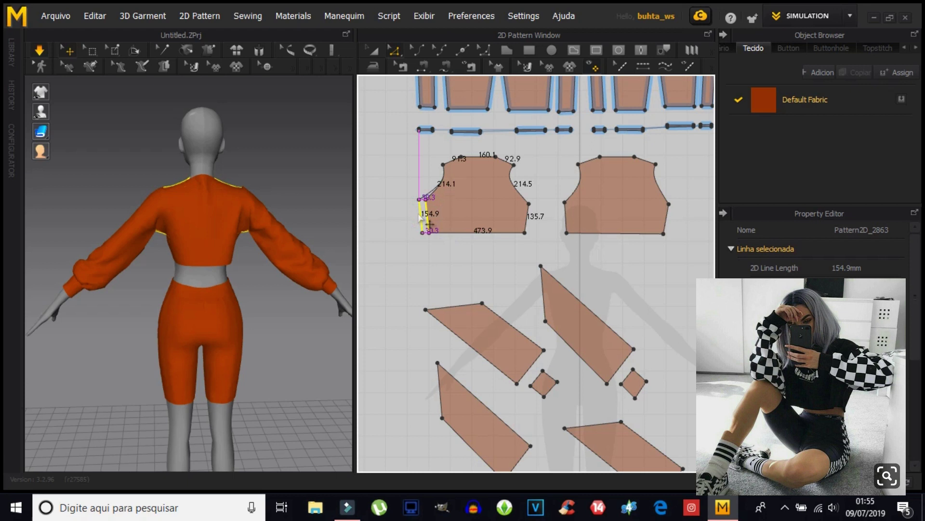
pyautogui.moveTo(474, 226)
pyautogui.mouseDown()
pyautogui.moveTo(562, 222)
pyautogui.moveTo(558, 230)
pyautogui.mouseUp()
pyautogui.moveTo(666, 223); pyautogui.dragTo(677, 221)
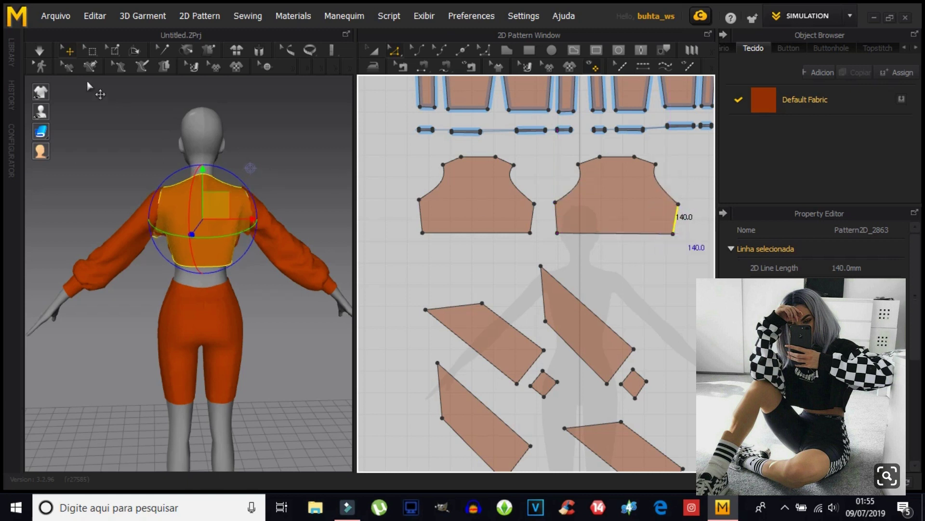
# Orbit the avatar front and back, selecting the bodice pieces to check the widened fit.
pyautogui.click(40, 50)
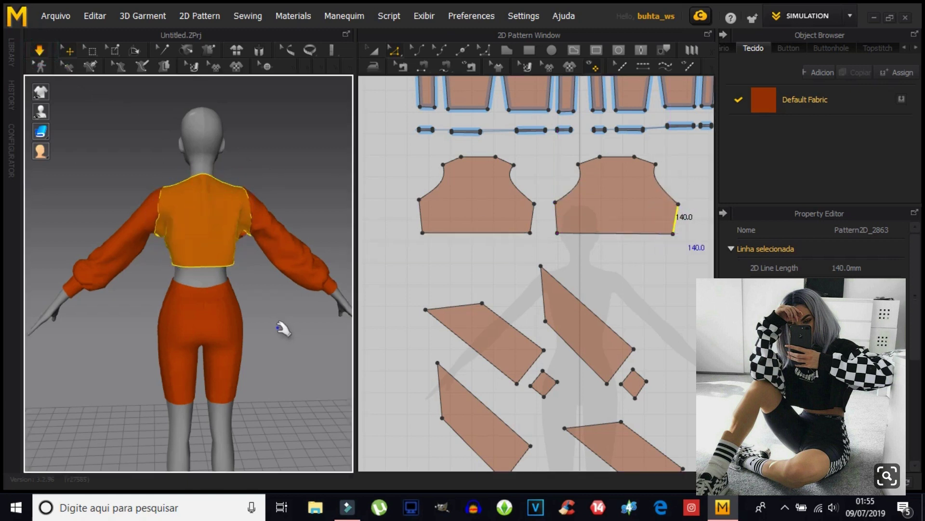
pyautogui.moveTo(270, 291)
pyautogui.mouseDown(button='right')
pyautogui.moveTo(197, 285)
pyautogui.moveTo(167, 264)
pyautogui.mouseUp(button='right')
pyautogui.click(173, 256)
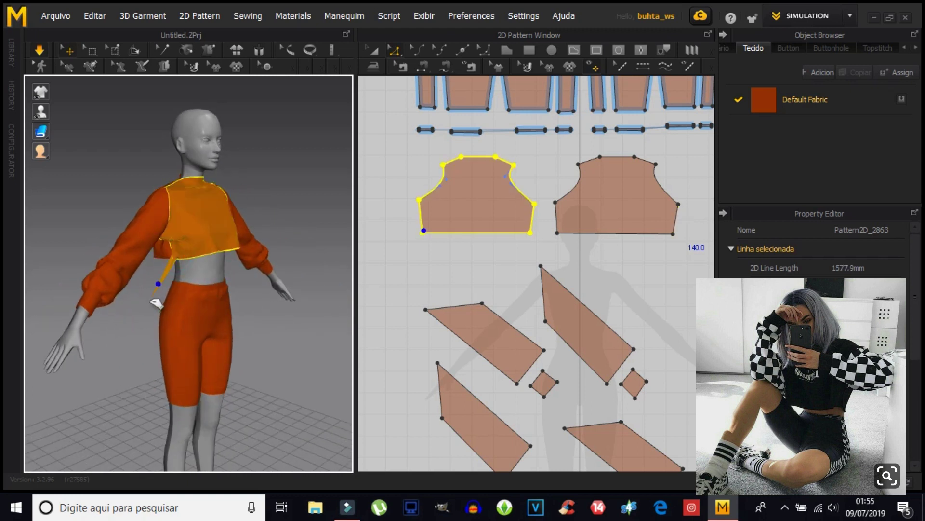
pyautogui.moveTo(227, 269); pyautogui.dragTo(187, 273, button='right')
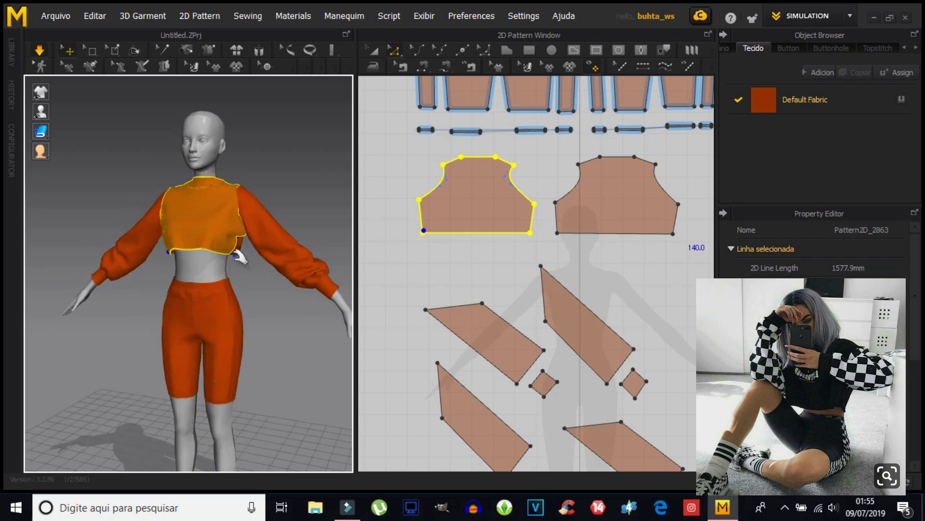
pyautogui.moveTo(292, 299)
pyautogui.mouseDown(button='right')
pyautogui.moveTo(206, 289)
pyautogui.moveTo(233, 284)
pyautogui.moveTo(198, 295)
pyautogui.mouseUp(button='right')
pyautogui.click(250, 226)
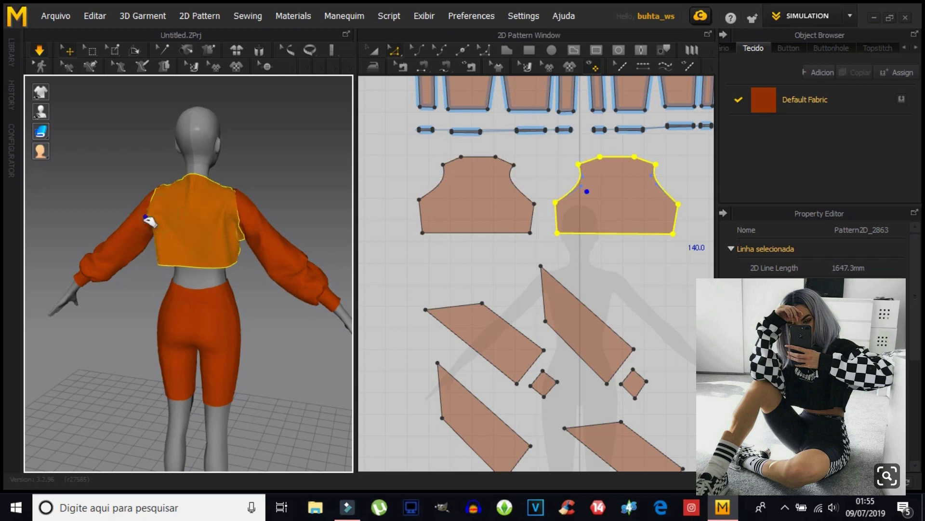
pyautogui.moveTo(170, 286)
pyautogui.mouseDown(button='right')
pyautogui.moveTo(234, 293)
pyautogui.moveTo(224, 289)
pyautogui.moveTo(208, 384)
pyautogui.moveTo(136, 215)
pyautogui.moveTo(227, 285)
pyautogui.moveTo(254, 270)
pyautogui.moveTo(148, 326)
pyautogui.moveTo(77, 310)
pyautogui.moveTo(232, 258)
pyautogui.moveTo(252, 314)
pyautogui.moveTo(287, 265)
pyautogui.moveTo(200, 247)
pyautogui.moveTo(192, 326)
pyautogui.moveTo(181, 334)
pyautogui.moveTo(250, 244)
pyautogui.moveTo(211, 271)
pyautogui.mouseUp(button='right')
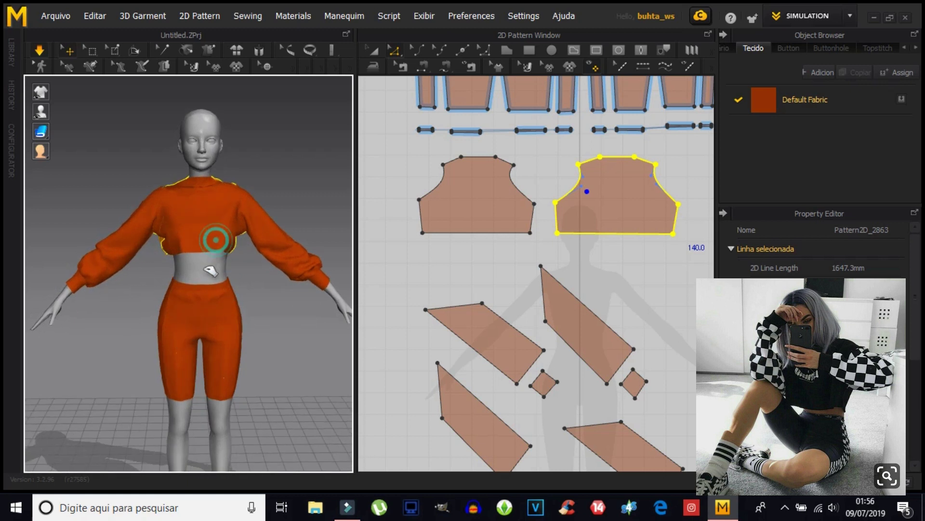
pyautogui.click(213, 243)
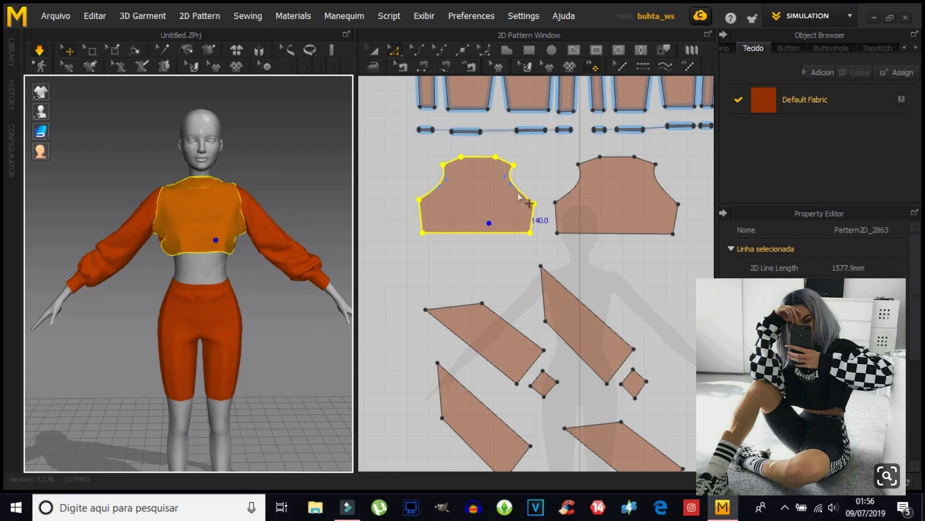
pyautogui.click(378, 154)
pyautogui.moveTo(508, 199); pyautogui.dragTo(466, 244, button='right')
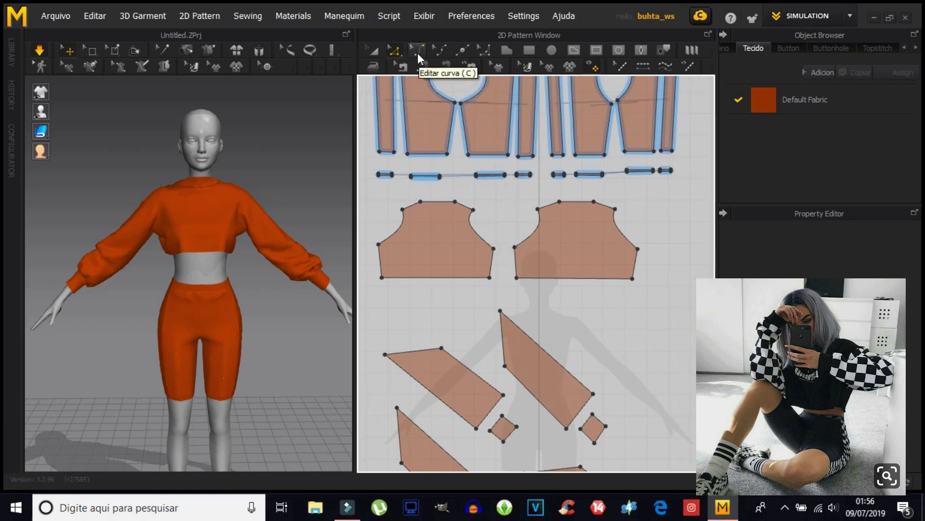
# Deepen the left bodice neckline curve, shift its end points, and simulate.
pyautogui.click(423, 66)
pyautogui.scroll(3, 441, 189)
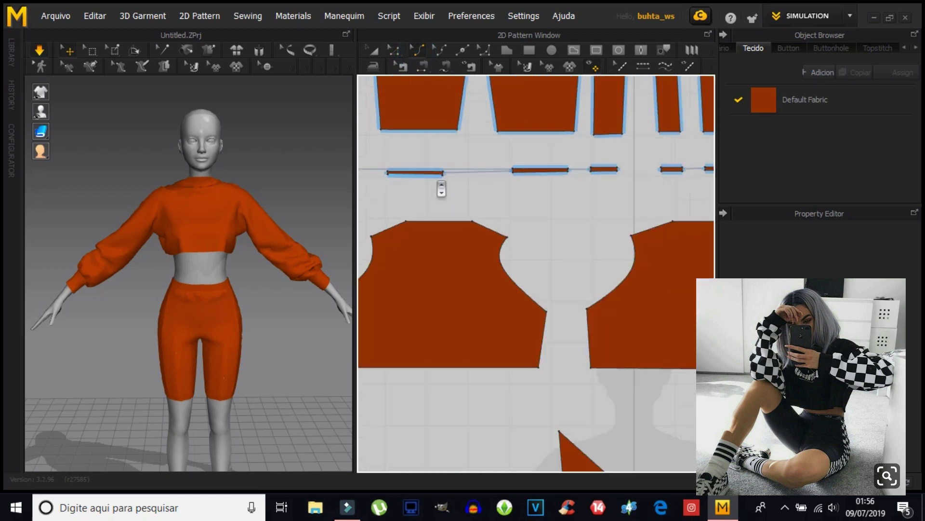
pyautogui.click(436, 222)
pyautogui.moveTo(440, 239); pyautogui.dragTo(437, 243)
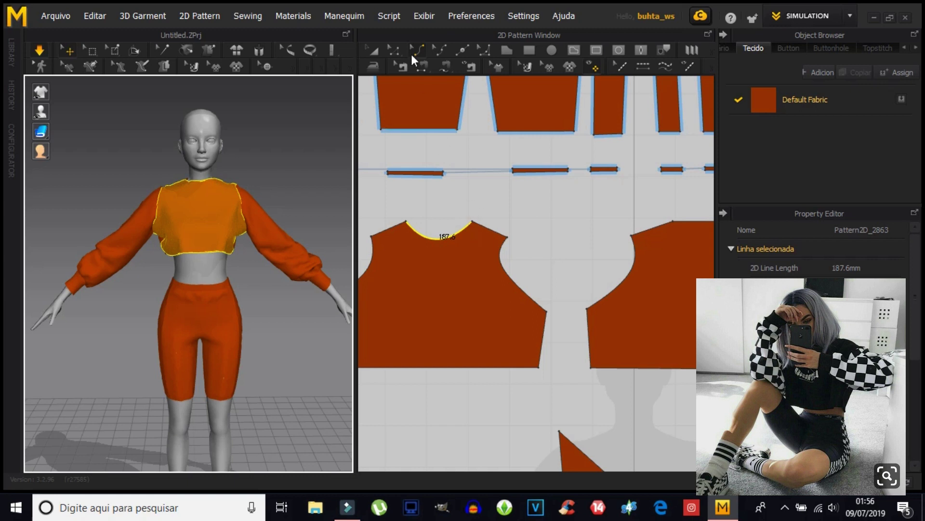
pyautogui.press('z')
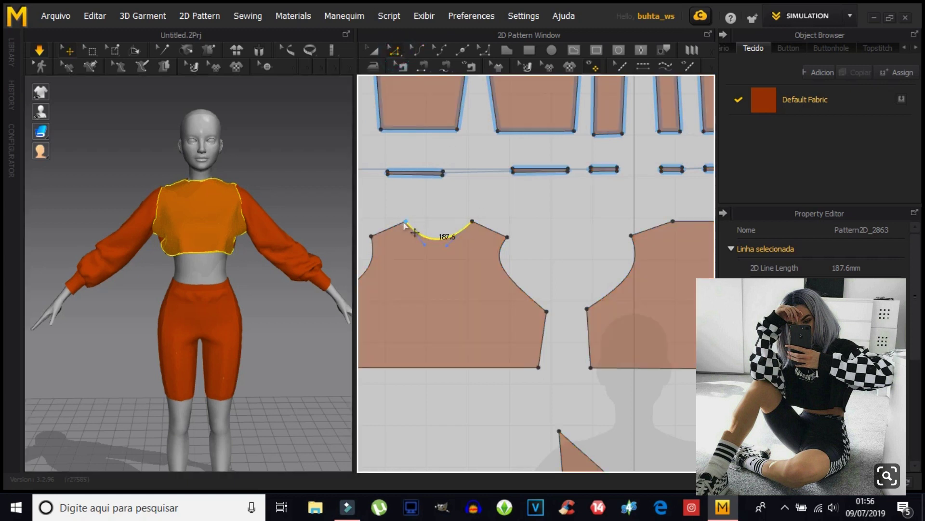
pyautogui.moveTo(405, 223); pyautogui.dragTo(396, 225)
pyautogui.moveTo(473, 223); pyautogui.dragTo(475, 225)
pyautogui.press('space')
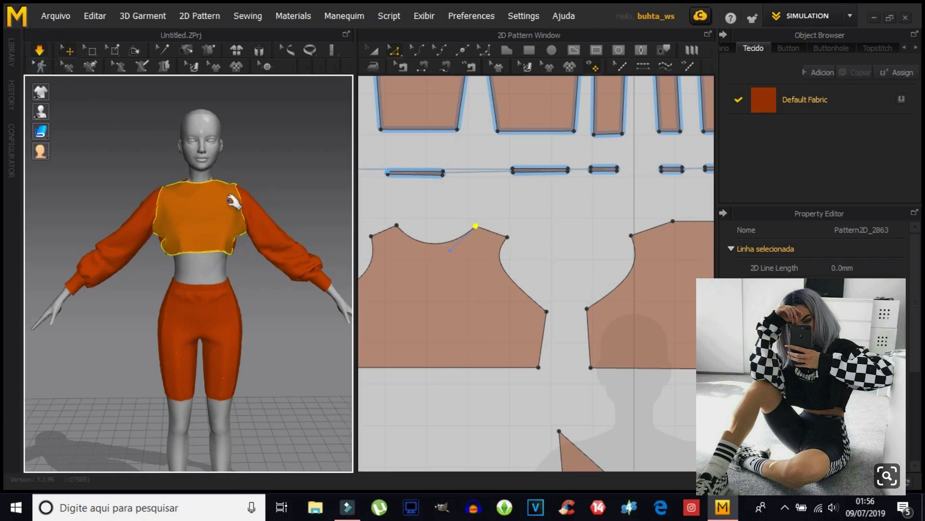
# Curve the right-hand bodice's back neckline downward with Edit Curvature to 209.0 mm.
pyautogui.scroll(-3, 226, 200)
pyautogui.scroll(3, 226, 200)
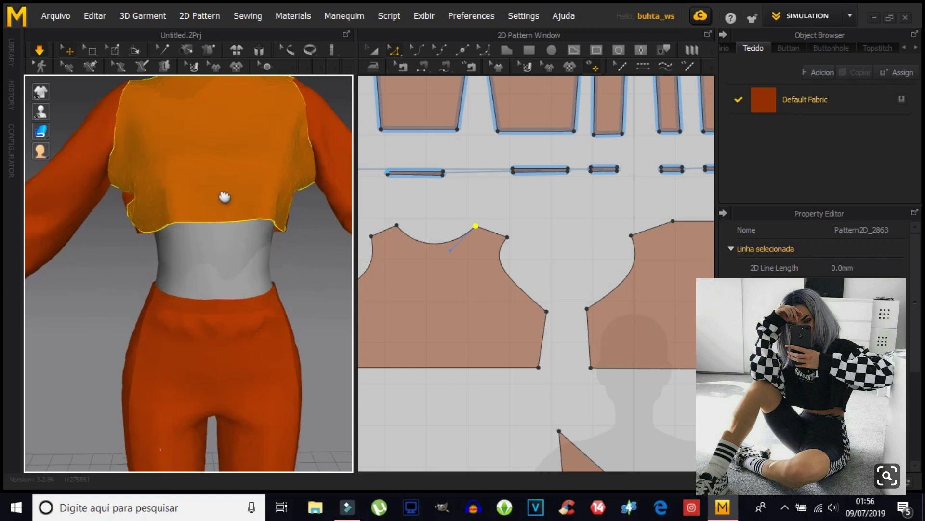
pyautogui.moveTo(223, 196); pyautogui.dragTo(206, 258, button='middle')
pyautogui.click(205, 259)
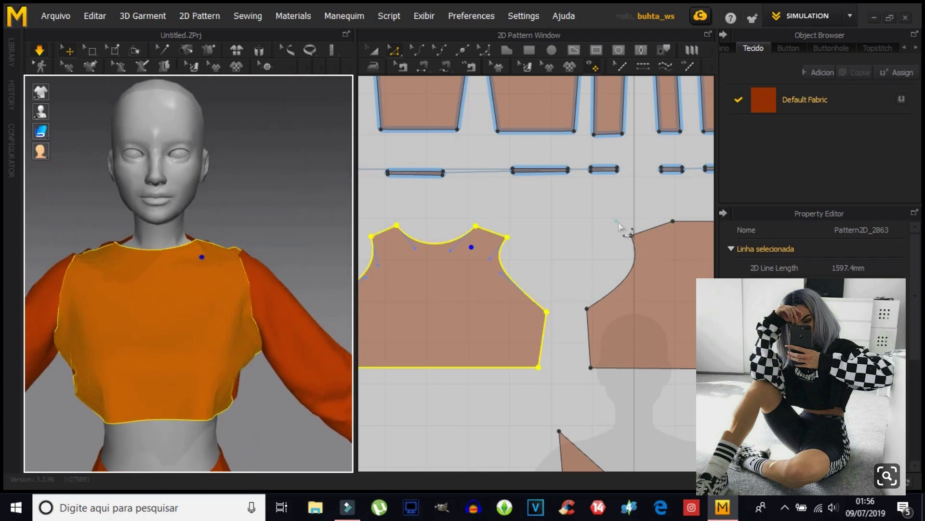
pyautogui.click(620, 232)
pyautogui.scroll(-2, 646, 239)
pyautogui.scroll(-1, 635, 240)
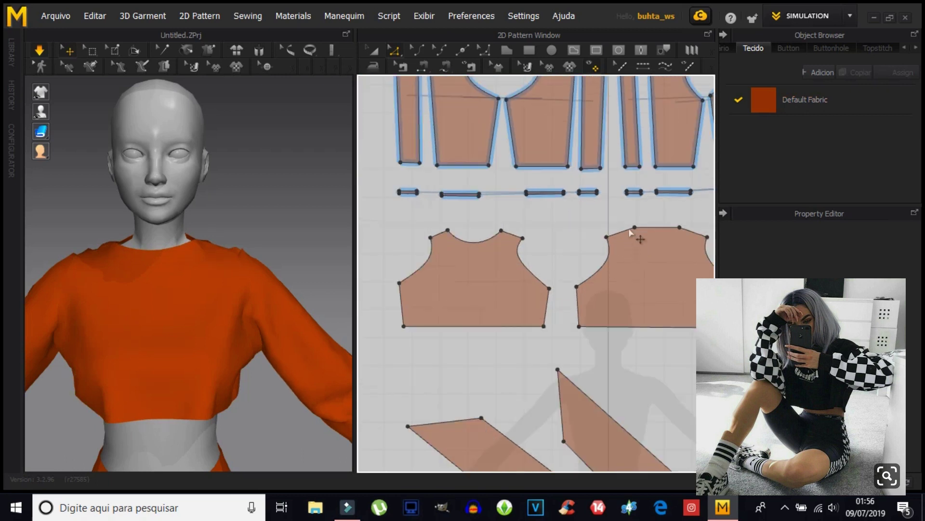
pyautogui.click(631, 229)
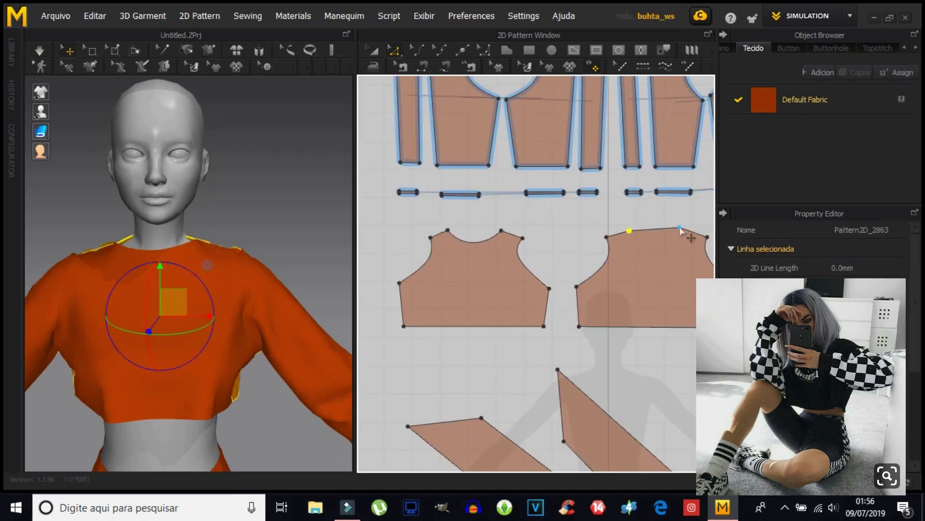
pyautogui.click(415, 51)
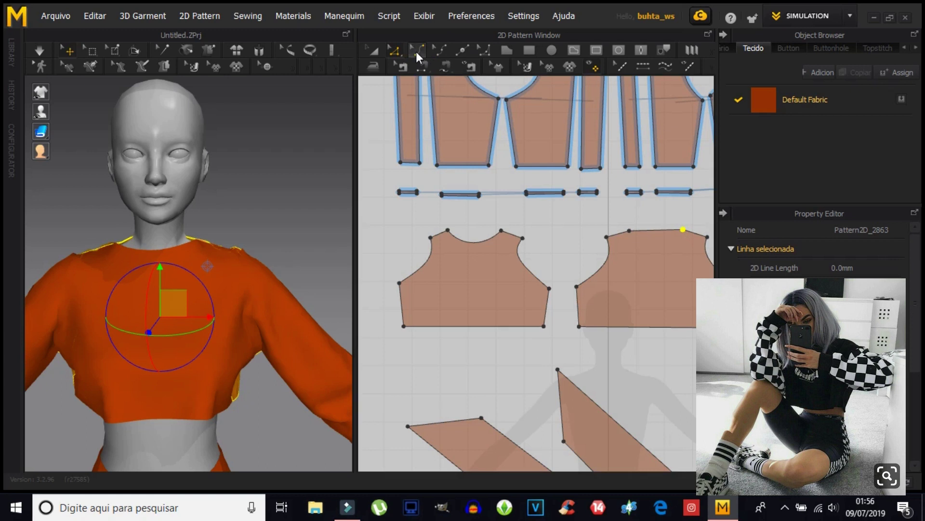
pyautogui.moveTo(659, 237); pyautogui.dragTo(659, 247)
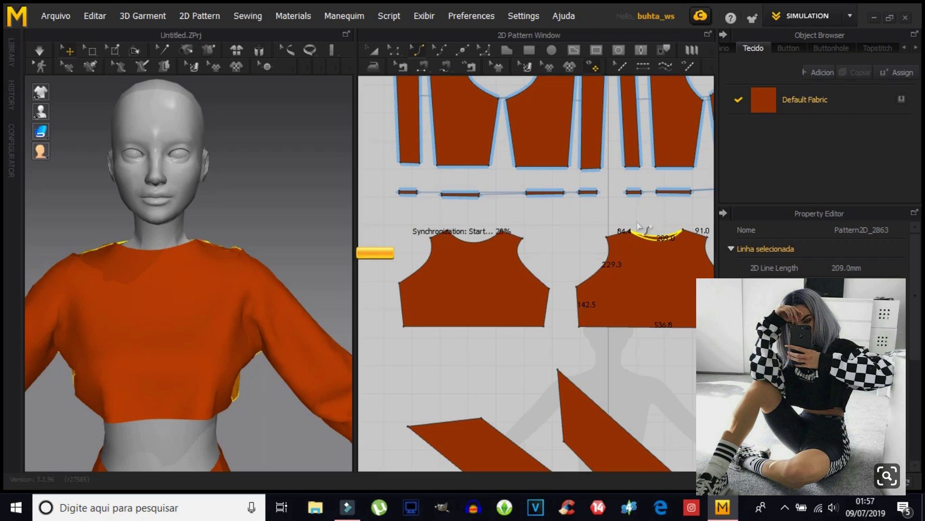
# Run the simulation and orbit around the cropped top to inspect the neckline.
pyautogui.press('space')
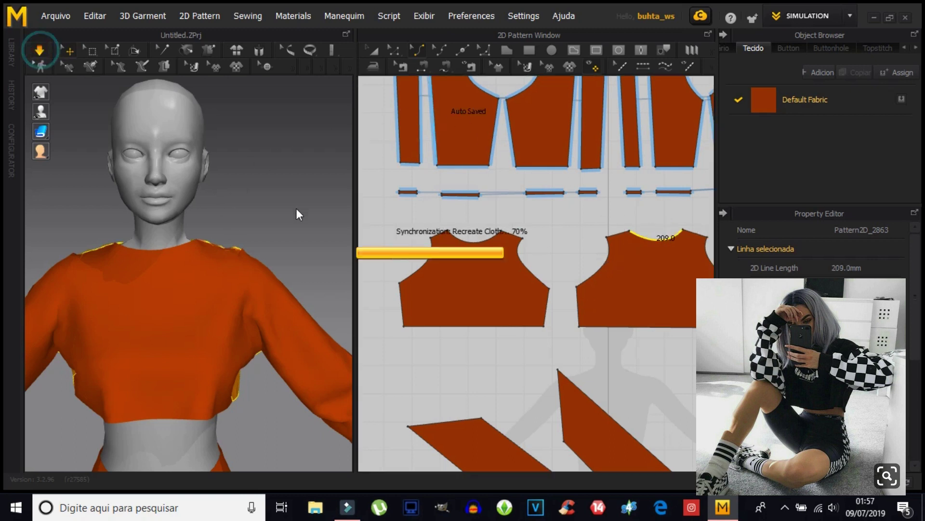
pyautogui.moveTo(219, 289); pyautogui.dragTo(218, 302, button='right')
pyautogui.click(48, 301)
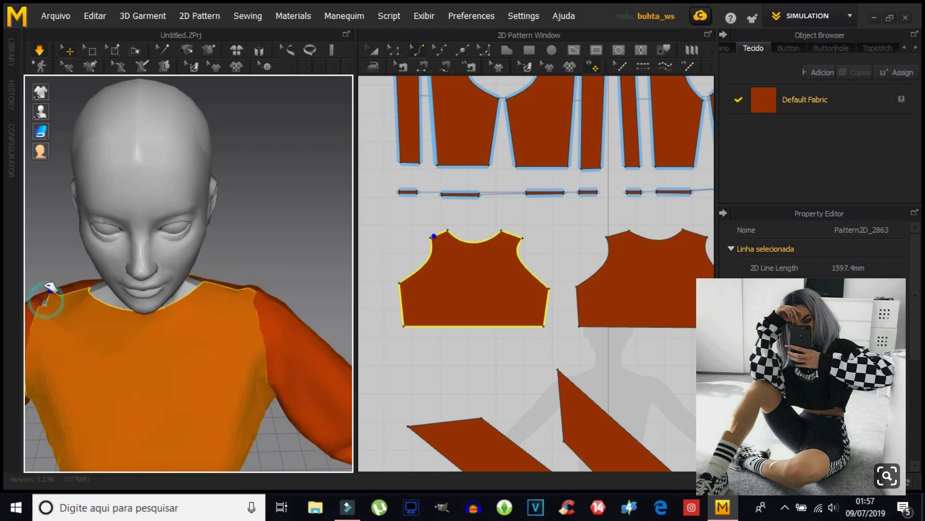
pyautogui.click(295, 244)
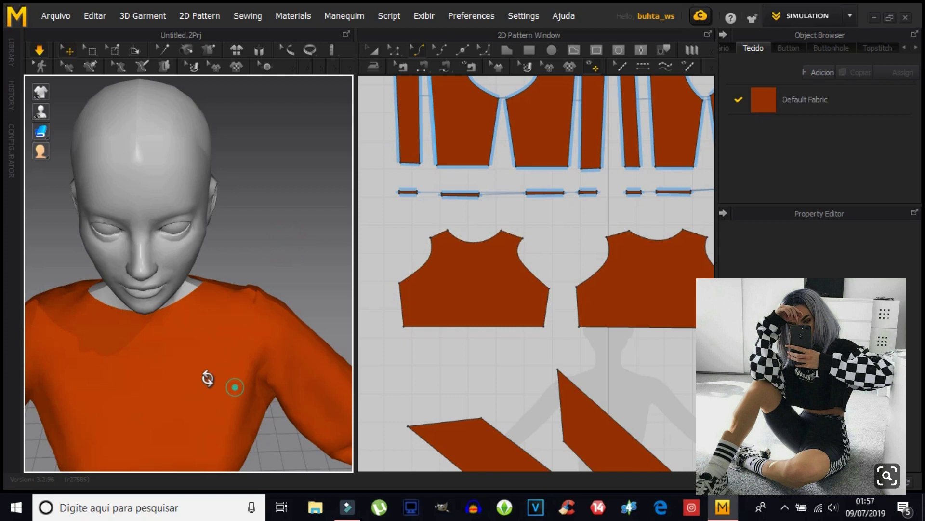
pyautogui.moveTo(238, 382); pyautogui.dragTo(109, 347, button='right')
pyautogui.moveTo(257, 328); pyautogui.dragTo(92, 341, button='right')
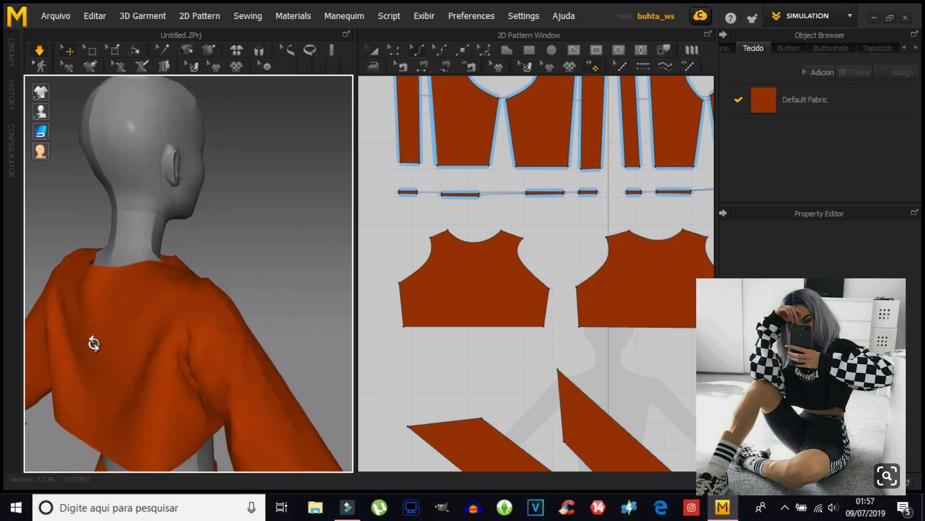
pyautogui.moveTo(192, 323)
pyautogui.mouseDown(button='right')
pyautogui.moveTo(67, 338)
pyautogui.moveTo(77, 337)
pyautogui.mouseUp(button='right')
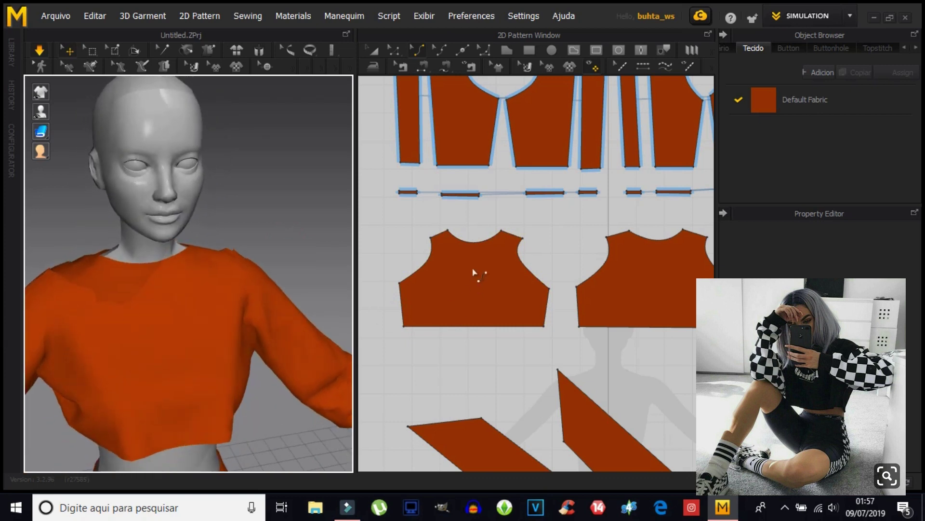
# Deepen the front neckline curve from 215.7 to 249.2 mm.
pyautogui.click(473, 246)
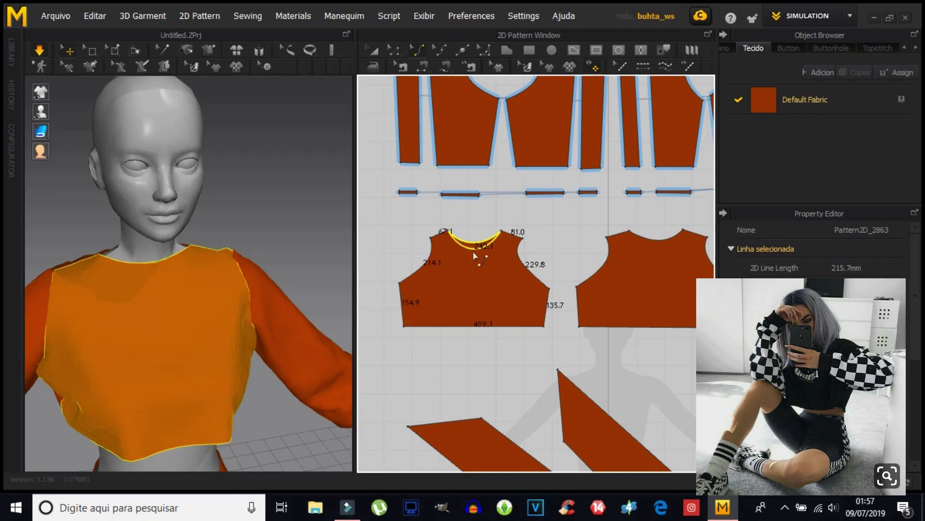
pyautogui.moveTo(475, 256); pyautogui.dragTo(476, 257)
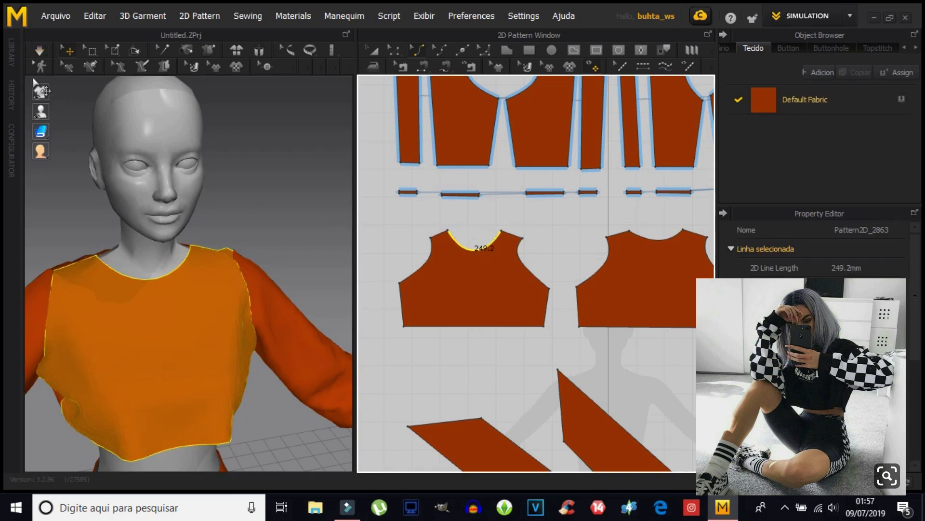
pyautogui.moveTo(288, 313)
pyautogui.mouseDown(button='right')
pyautogui.moveTo(259, 315)
pyautogui.moveTo(246, 262)
pyautogui.mouseUp(button='right')
pyautogui.click(234, 263)
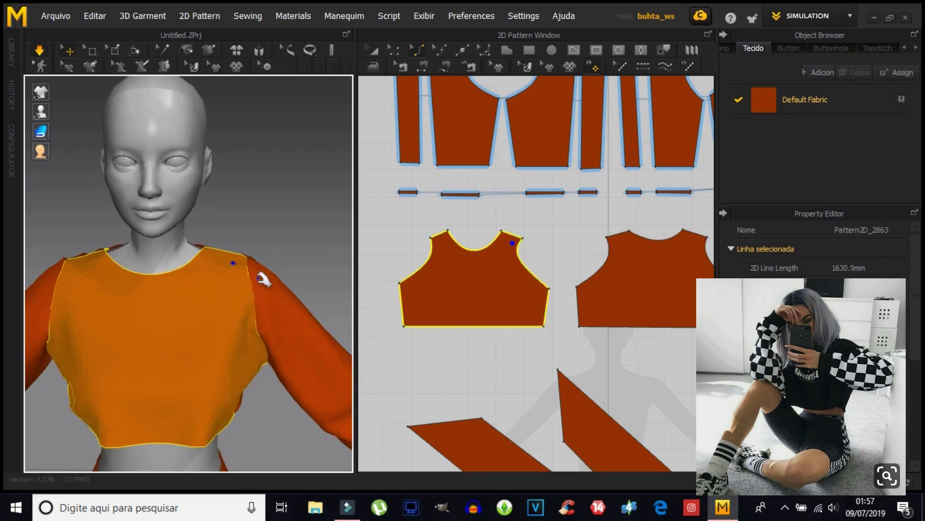
# Pull the top at the shoulders to adjust its drape and orbit to check the back.
pyautogui.click(97, 251)
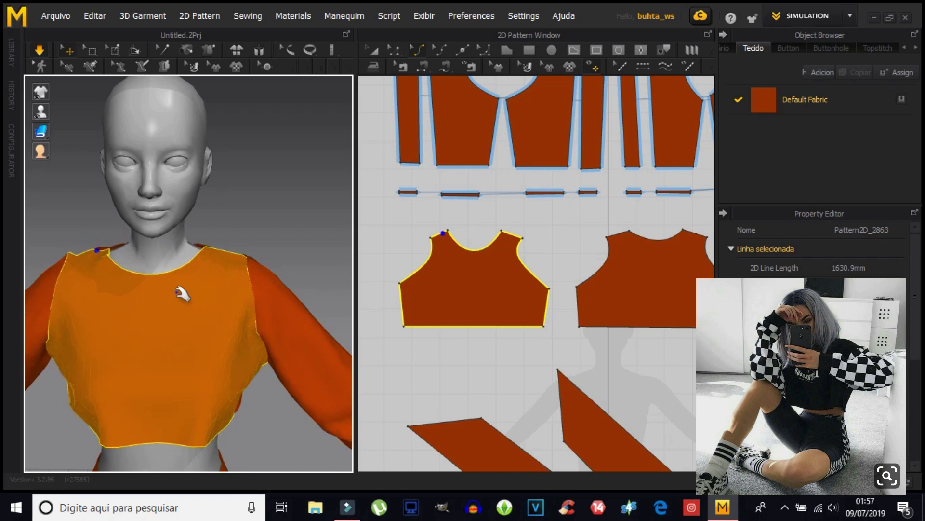
pyautogui.click(222, 260)
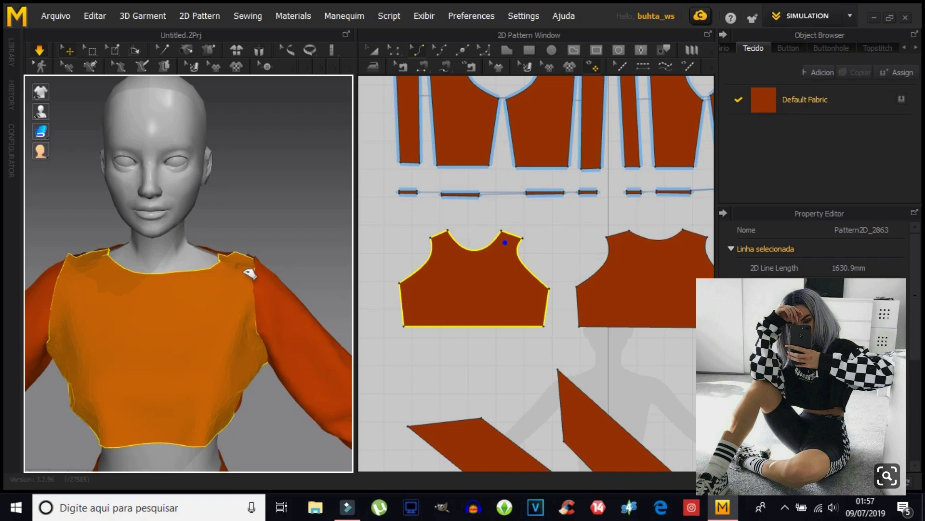
pyautogui.moveTo(203, 349)
pyautogui.mouseDown(button='right')
pyautogui.moveTo(258, 357)
pyautogui.moveTo(205, 366)
pyautogui.moveTo(212, 291)
pyautogui.mouseUp(button='right')
pyautogui.click(86, 272)
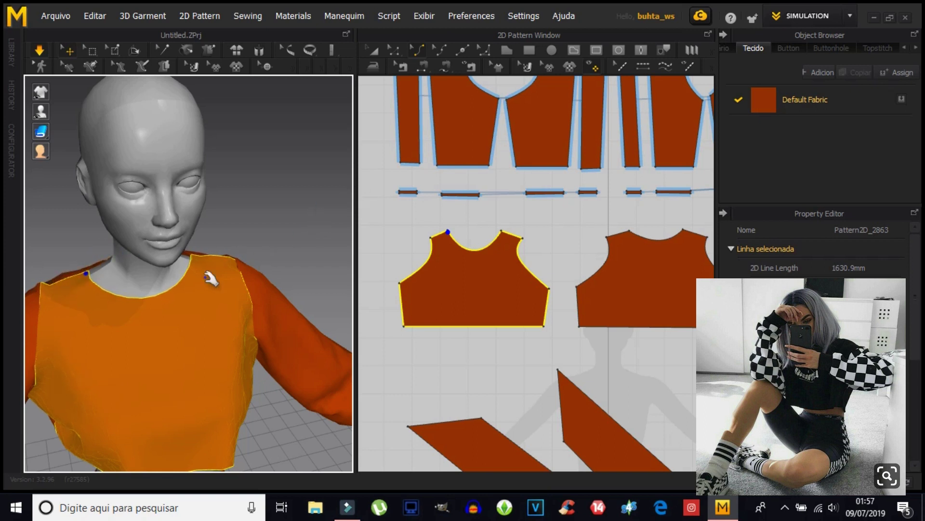
pyautogui.moveTo(210, 279); pyautogui.dragTo(227, 355, button='right')
pyautogui.moveTo(197, 345)
pyautogui.mouseDown()
pyautogui.moveTo(274, 384)
pyautogui.moveTo(259, 368)
pyautogui.mouseUp()
pyautogui.moveTo(258, 368)
pyautogui.mouseDown(button='right')
pyautogui.moveTo(221, 386)
pyautogui.moveTo(230, 353)
pyautogui.mouseUp(button='right')
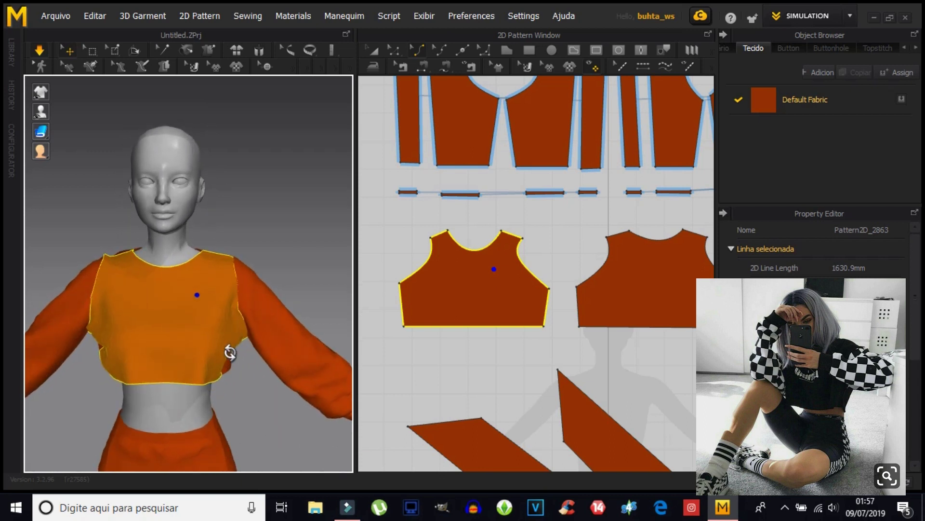
pyautogui.moveTo(265, 400)
pyautogui.mouseDown(button='right')
pyautogui.moveTo(167, 379)
pyautogui.moveTo(162, 386)
pyautogui.moveTo(239, 405)
pyautogui.mouseUp(button='right')
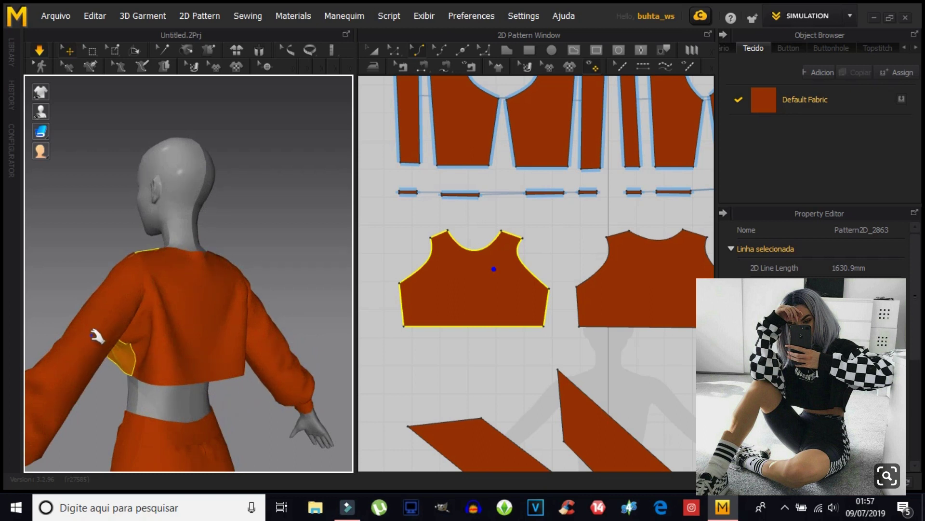
pyautogui.moveTo(262, 352)
pyautogui.mouseDown(button='right')
pyautogui.moveTo(262, 316)
pyautogui.moveTo(209, 337)
pyautogui.moveTo(27, 327)
pyautogui.moveTo(231, 351)
pyautogui.moveTo(17, 314)
pyautogui.moveTo(218, 315)
pyautogui.moveTo(158, 331)
pyautogui.moveTo(190, 341)
pyautogui.mouseUp(button='right')
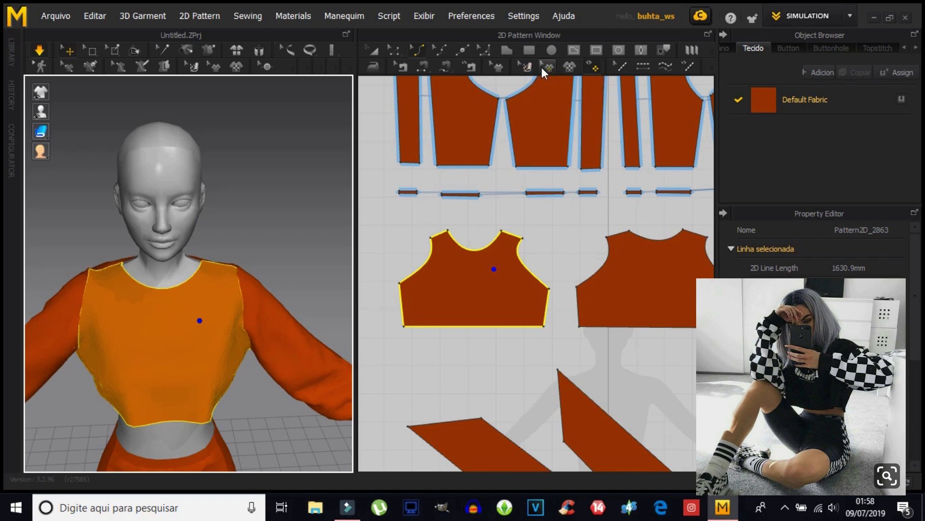
# Select and clear front neckline points and the front bodice piece in Edit Pattern.
pyautogui.click(496, 68)
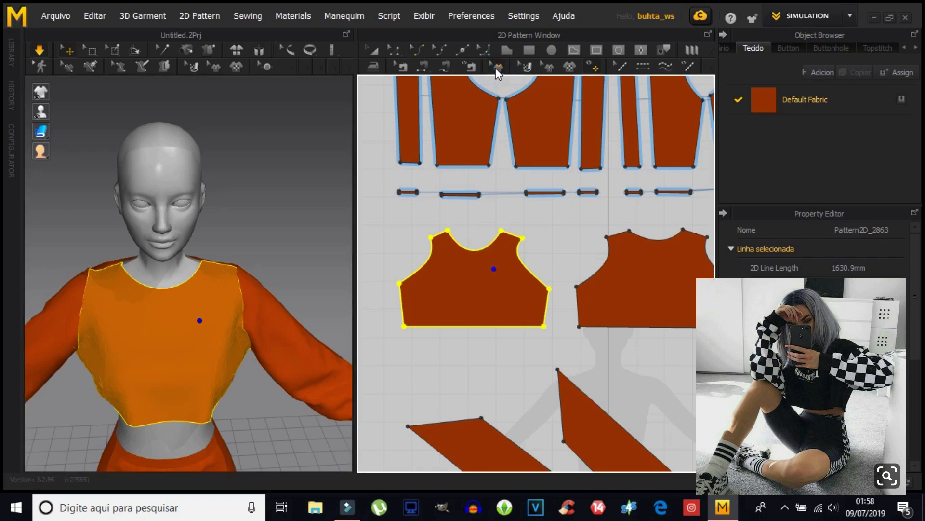
pyautogui.click(495, 68)
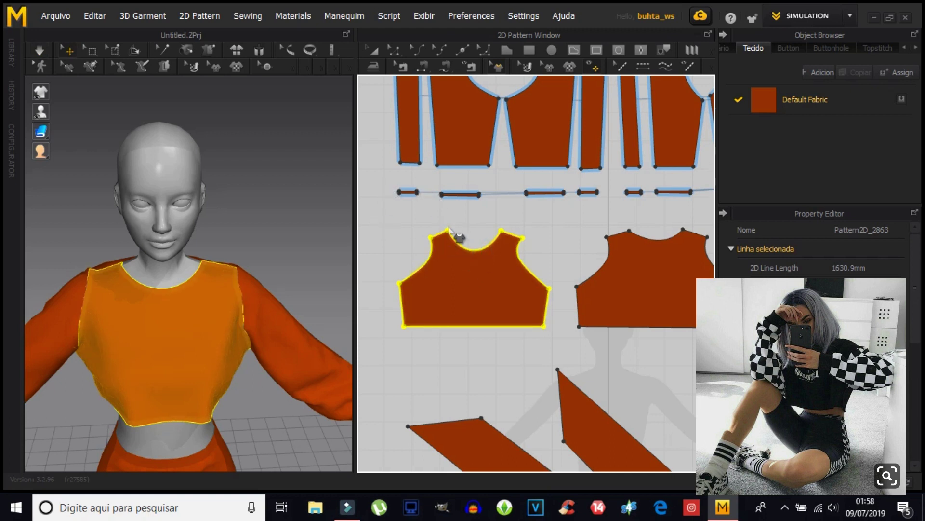
pyautogui.scroll(-2, 156, 298)
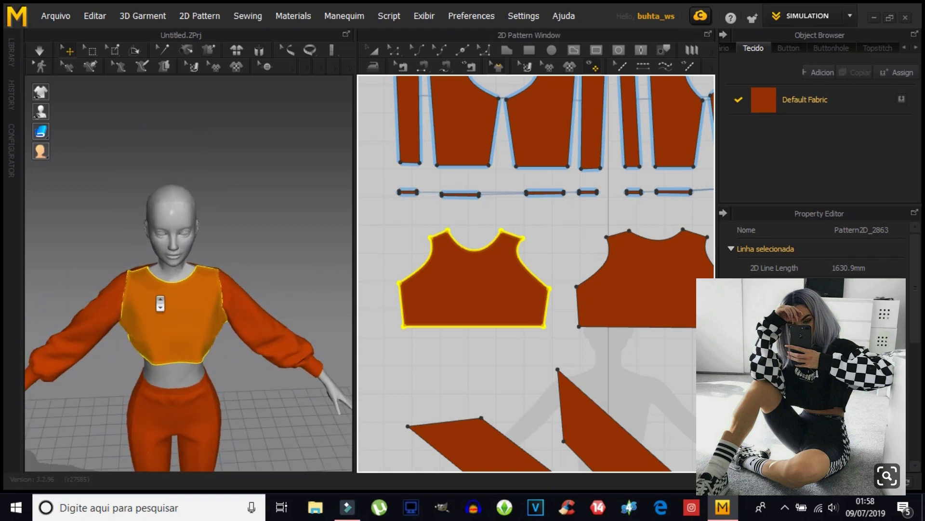
pyautogui.scroll(5, 155, 298)
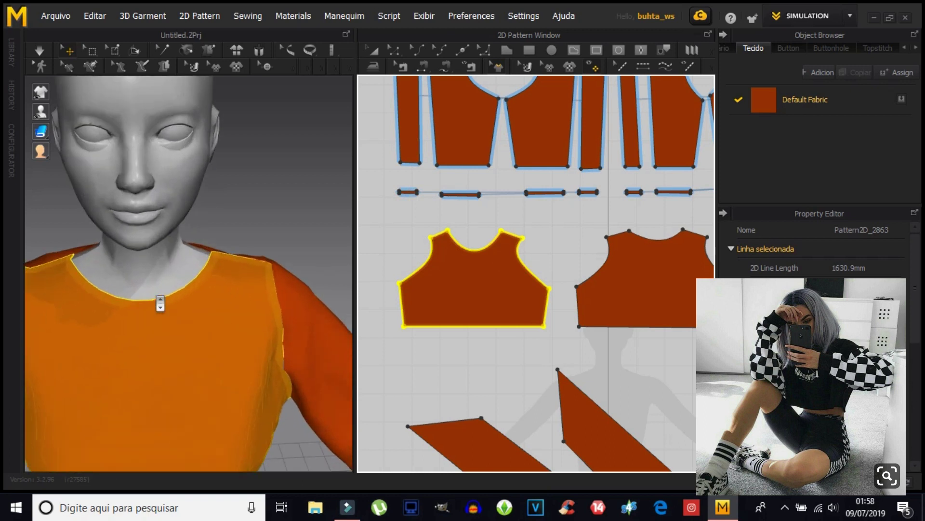
pyautogui.click(104, 300)
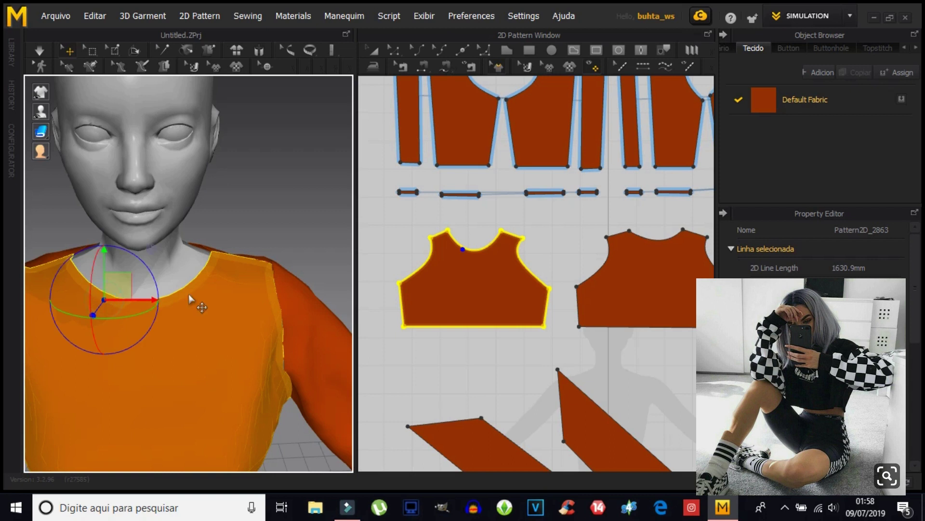
pyautogui.click(411, 250)
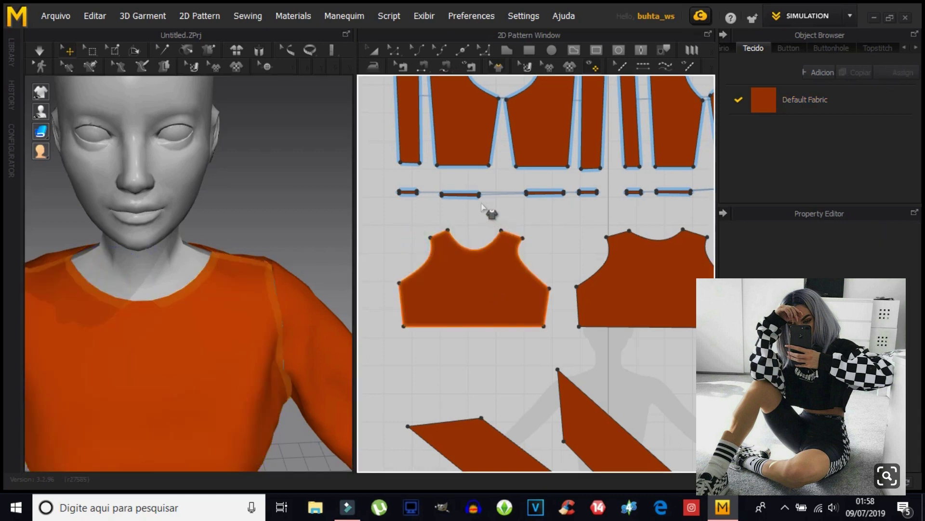
pyautogui.click(460, 222)
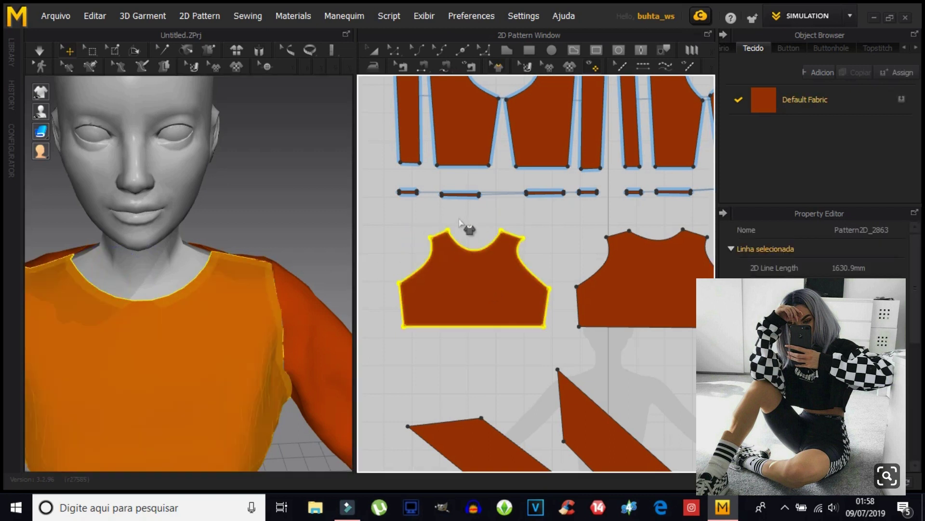
pyautogui.click(459, 210)
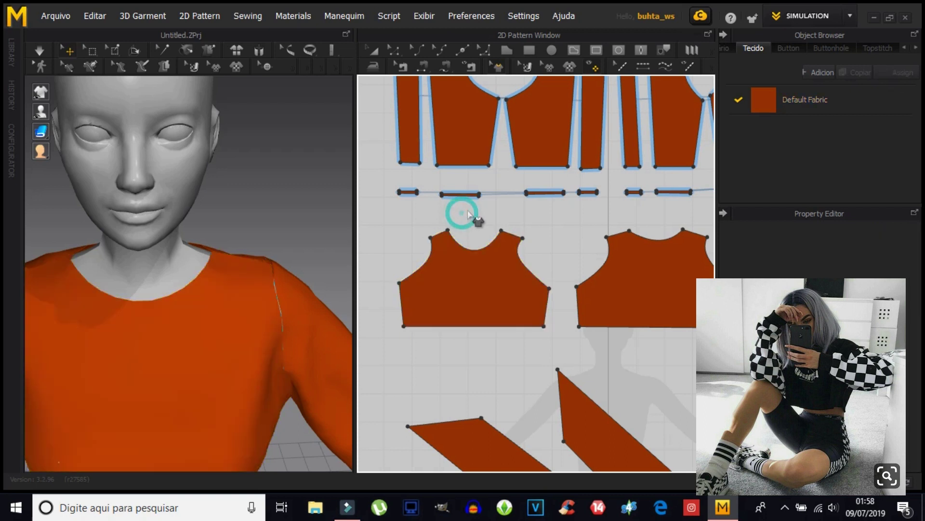
# Resume the simulation and orbit to check the neckline around the upper back and neck.
pyautogui.press('space')
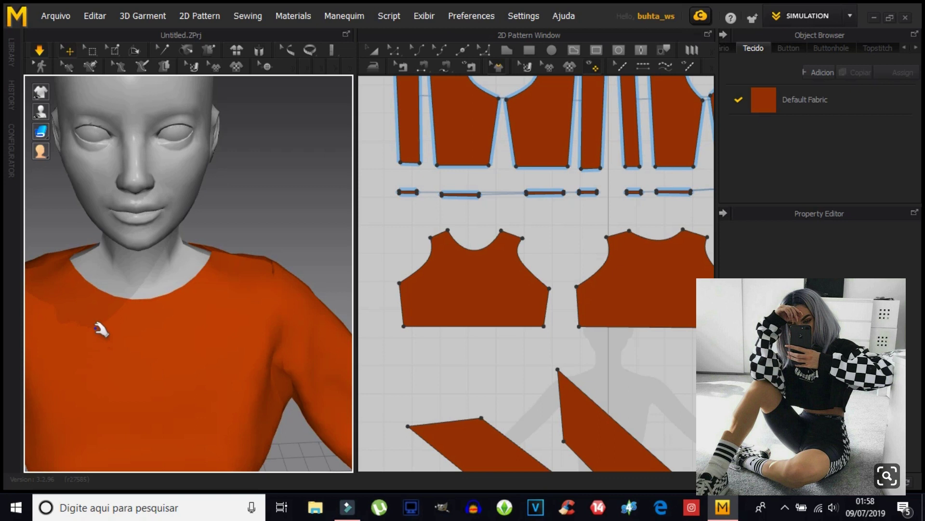
pyautogui.moveTo(134, 324)
pyautogui.mouseDown(button='right')
pyautogui.moveTo(201, 331)
pyautogui.moveTo(163, 270)
pyautogui.mouseUp(button='right')
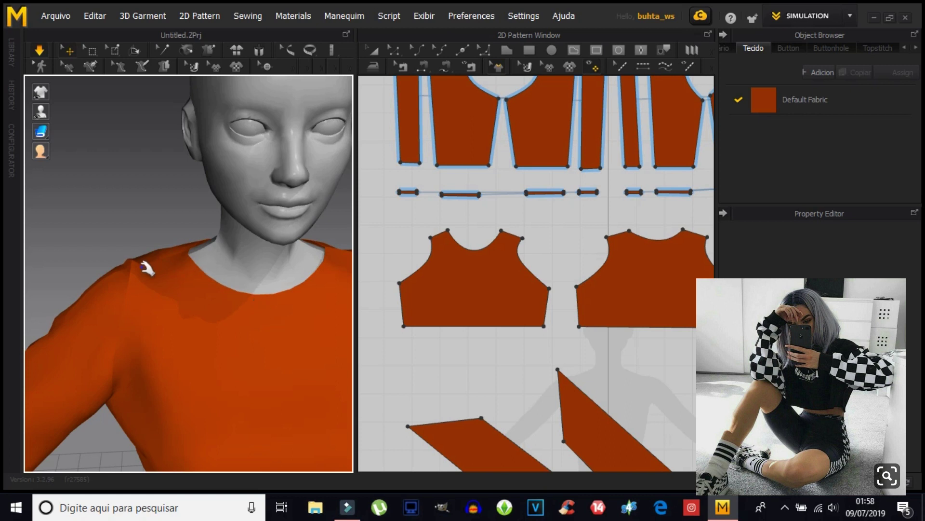
pyautogui.click(93, 291)
pyautogui.moveTo(309, 288)
pyautogui.mouseDown(button='right')
pyautogui.moveTo(124, 262)
pyautogui.moveTo(190, 293)
pyautogui.moveTo(213, 351)
pyautogui.moveTo(164, 329)
pyautogui.moveTo(154, 351)
pyautogui.moveTo(213, 363)
pyautogui.mouseUp(button='right')
pyautogui.scroll(2, 178, 312)
pyautogui.scroll(2, 177, 311)
pyautogui.scroll(-3, 176, 310)
pyautogui.scroll(-2, 182, 304)
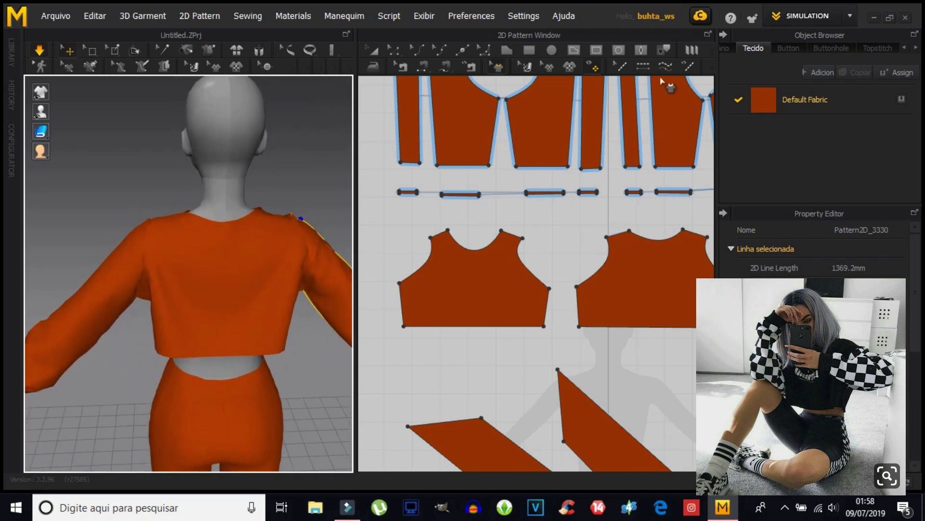
# Draw a vertical internal line from the hem centre up to the neckline of the back bodice.
pyautogui.click(573, 50)
pyautogui.moveTo(605, 200); pyautogui.dragTo(444, 169, button='right')
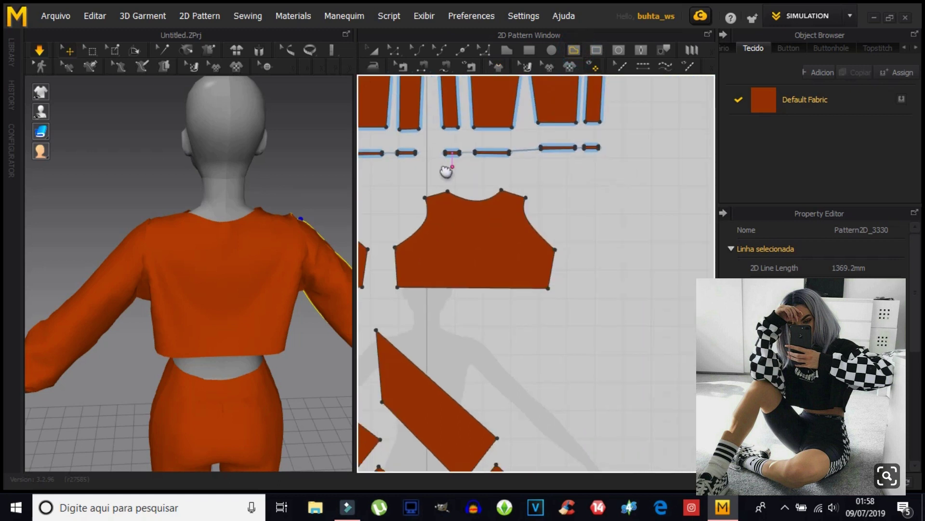
pyautogui.scroll(1, 446, 171)
pyautogui.scroll(-1, 447, 174)
pyautogui.scroll(5, 498, 234)
pyautogui.scroll(-1, 612, 268)
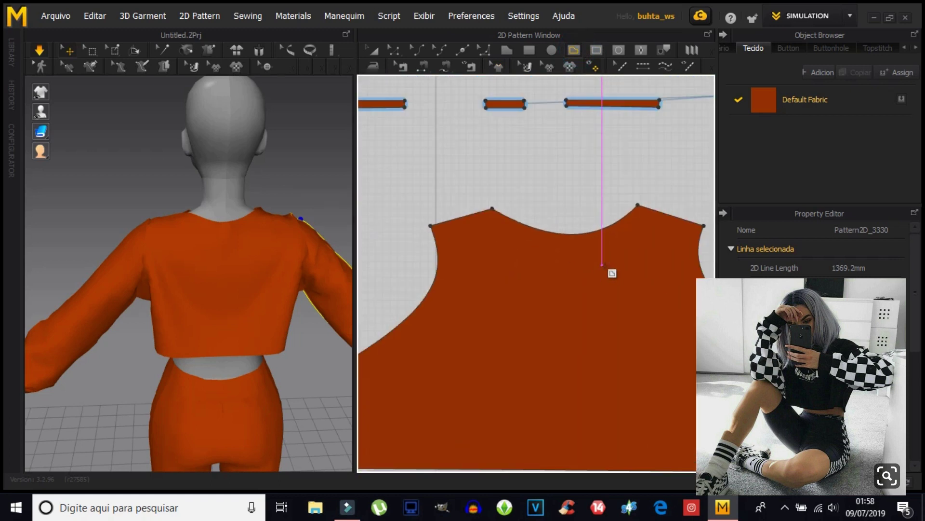
pyautogui.scroll(-1, 590, 213)
pyautogui.scroll(-2, 587, 188)
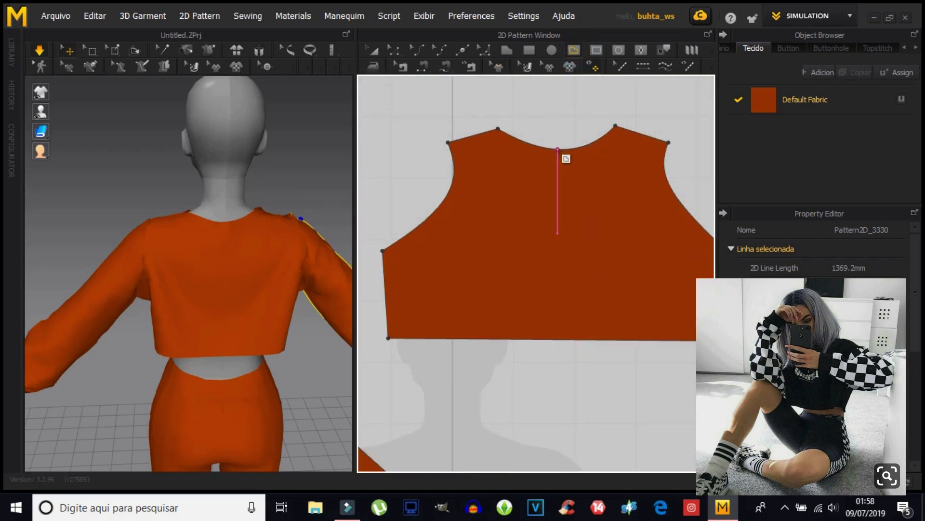
pyautogui.scroll(-1, 563, 336)
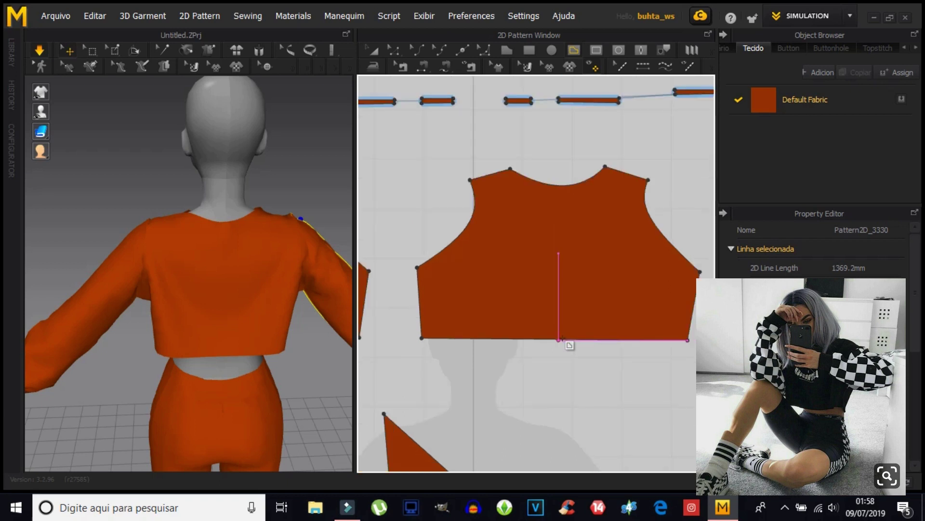
pyautogui.click(559, 339)
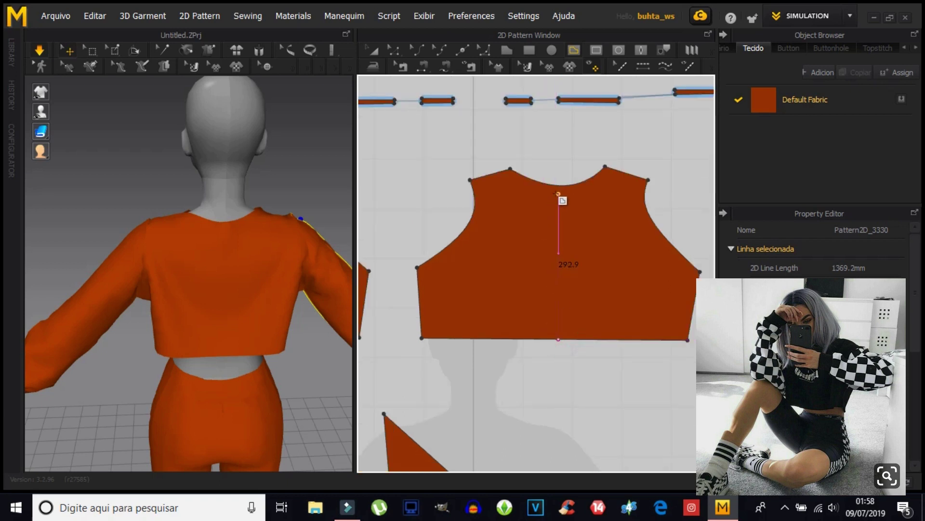
pyautogui.scroll(3, 559, 183)
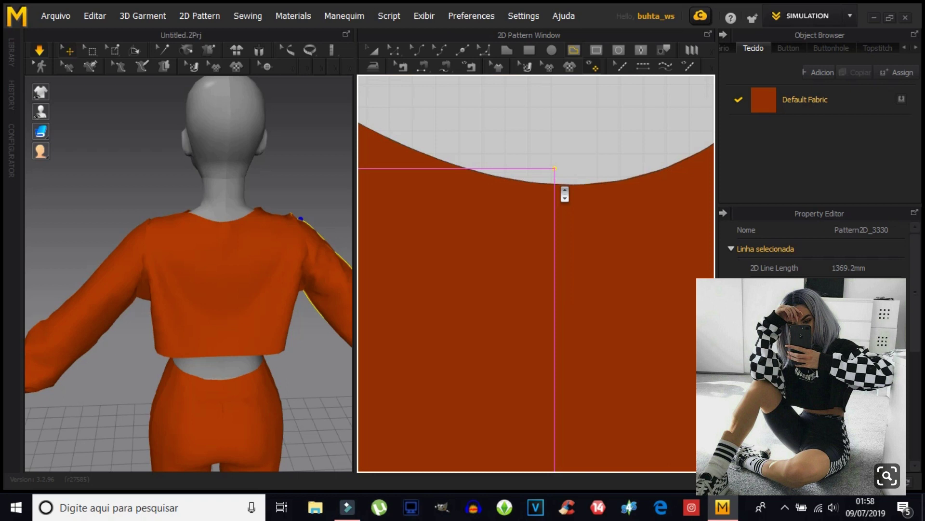
pyautogui.click(555, 185)
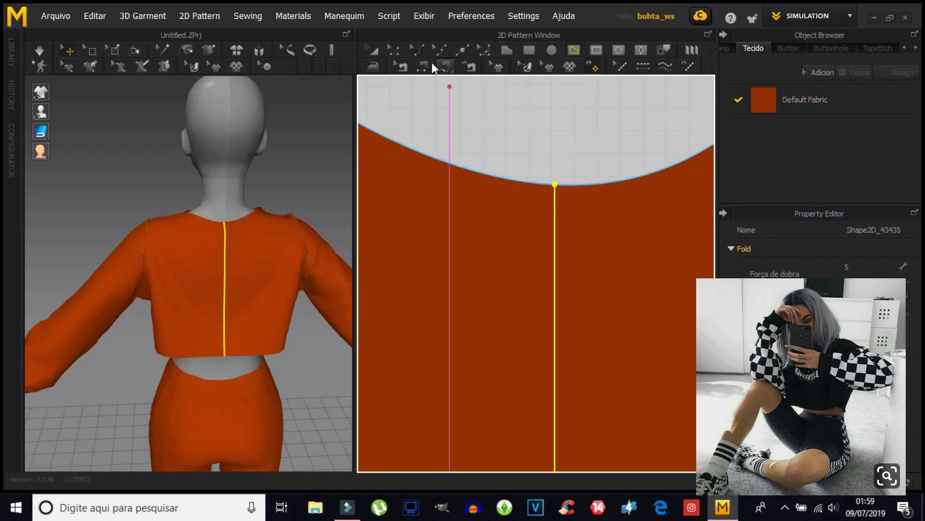
# Select the centre-back line and return to the Transform Pattern tool.
pyautogui.click(378, 51)
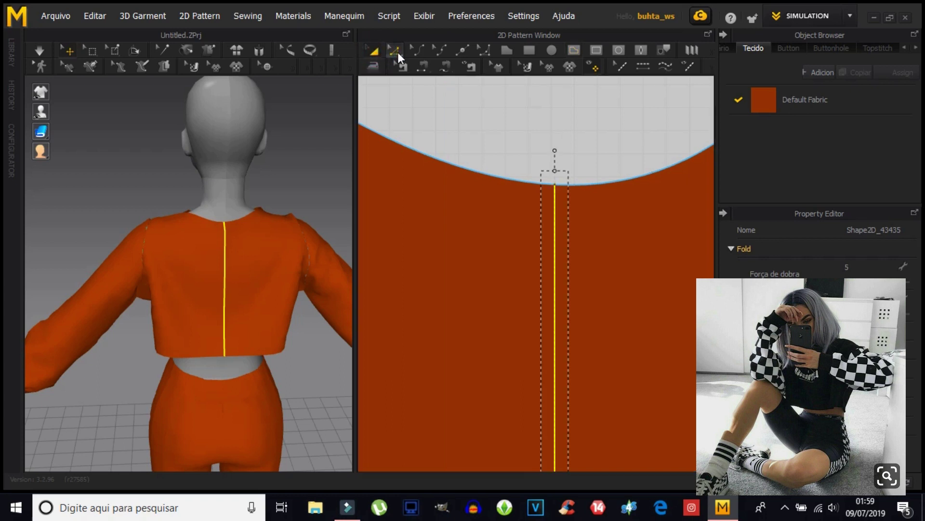
pyautogui.click(398, 52)
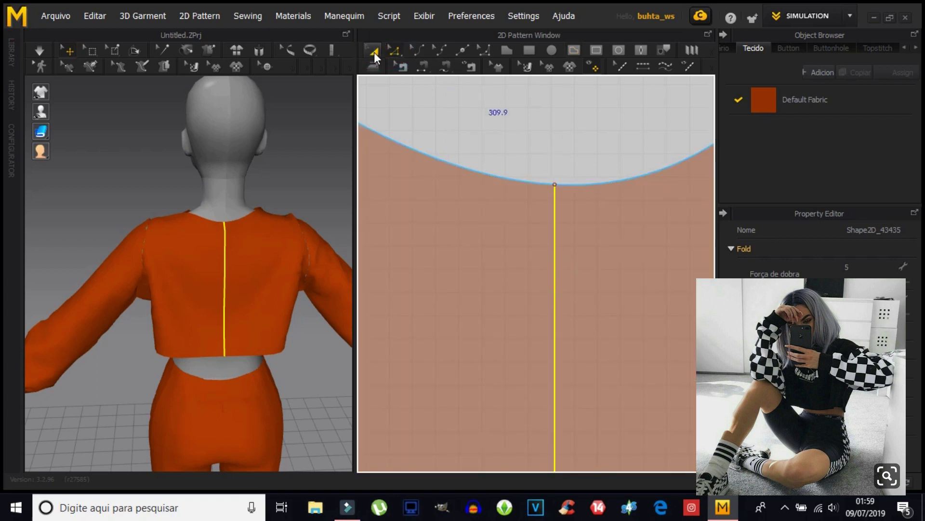
pyautogui.click(374, 52)
# Cut the back bodice into two halves along the centre line with Recortar, nudging one half outward.
pyautogui.rightClick(554, 245)
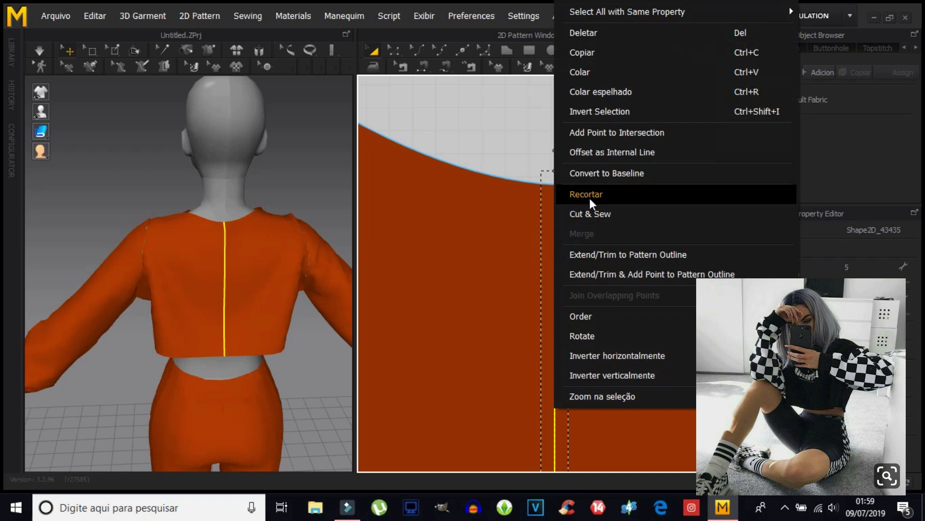
pyautogui.click(588, 195)
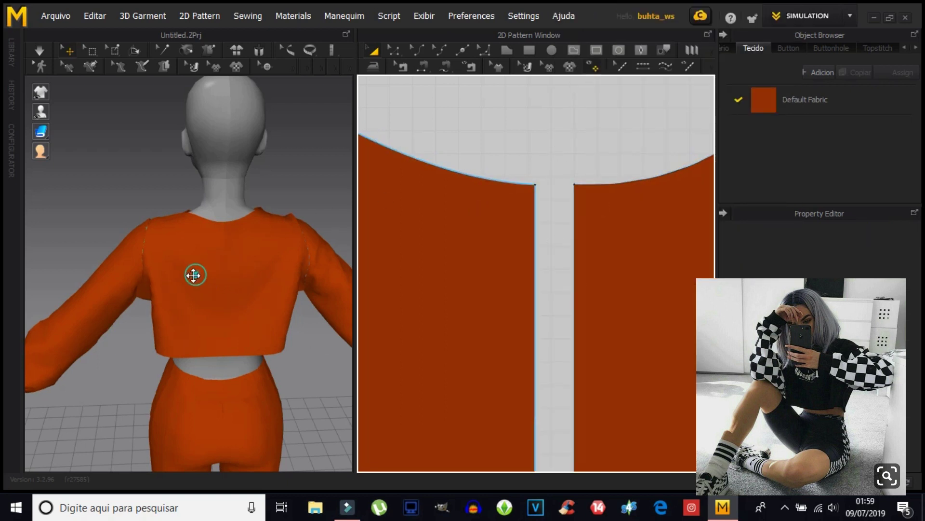
pyautogui.click(190, 273)
pyautogui.moveTo(256, 285); pyautogui.dragTo(262, 280)
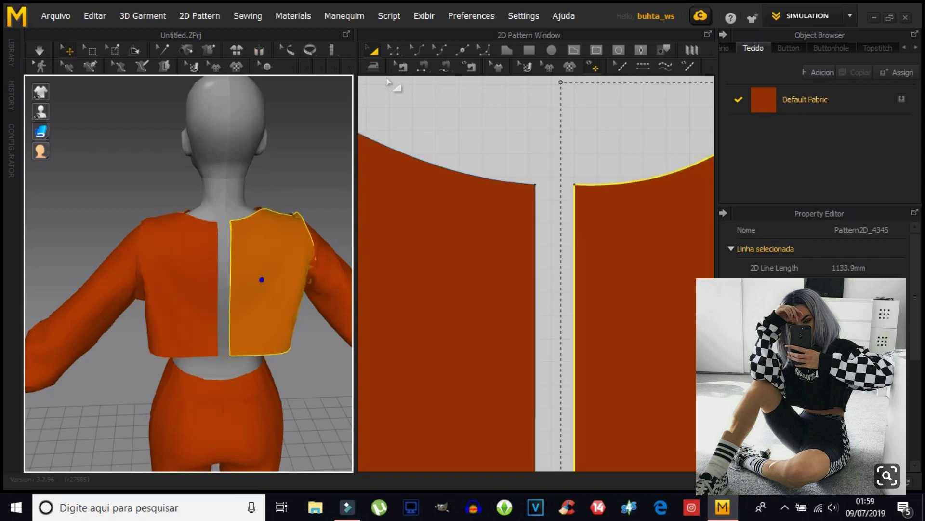
pyautogui.moveTo(354, 93); pyautogui.dragTo(471, 118)
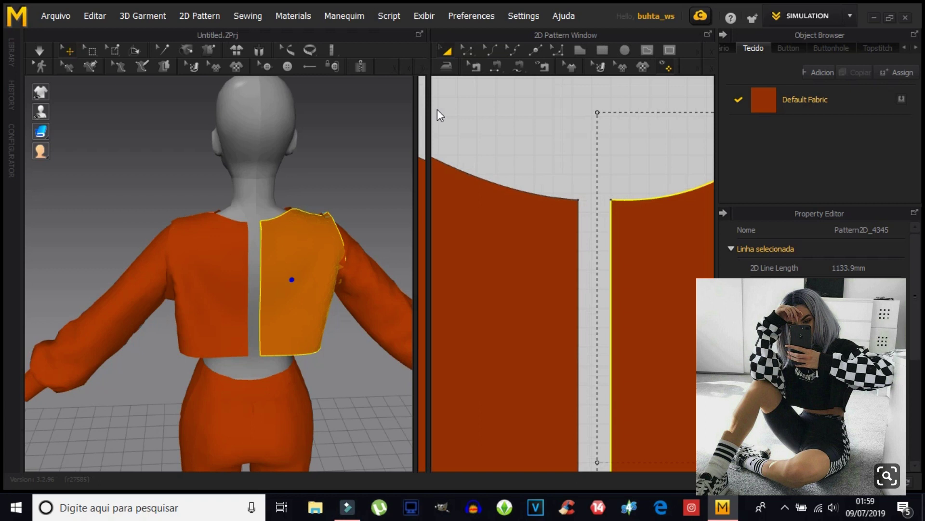
# Place a zipper from the left back edge to the right back edge and simulate it.
pyautogui.click(364, 68)
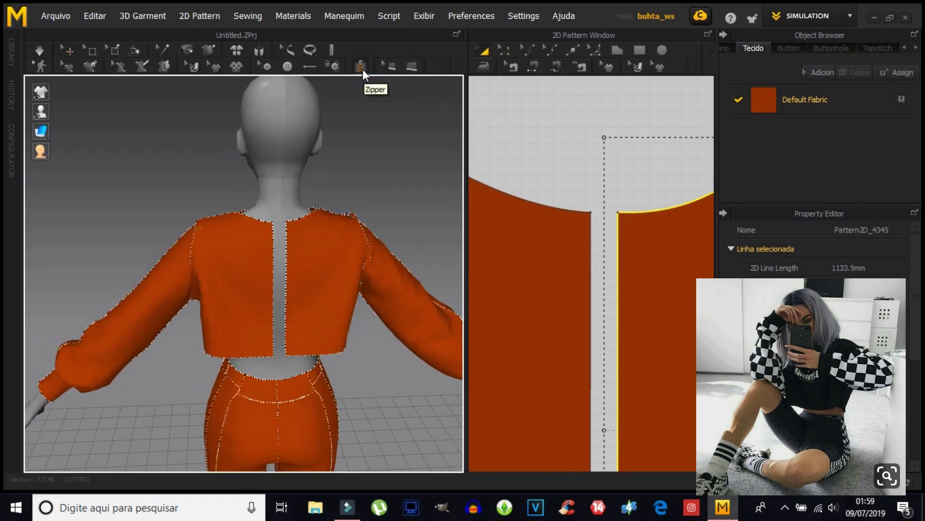
pyautogui.scroll(2, 277, 250)
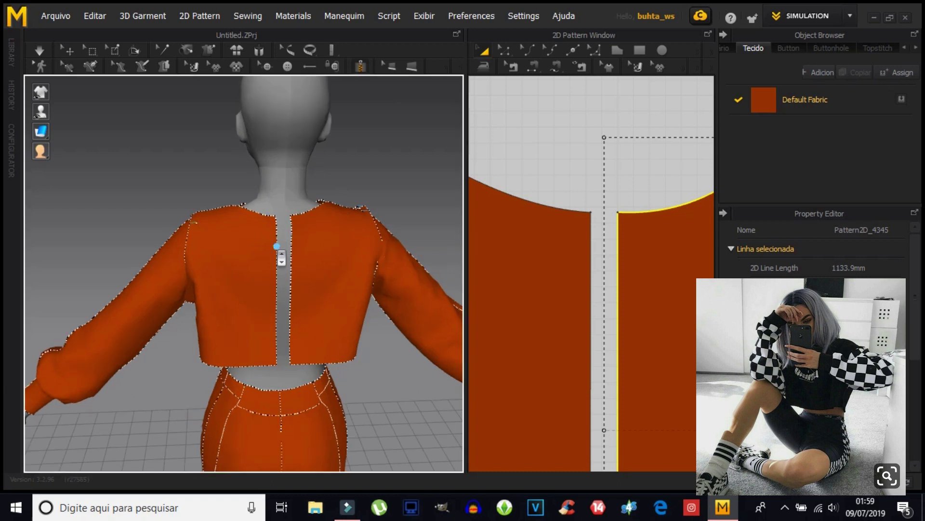
pyautogui.scroll(1, 277, 250)
pyautogui.moveTo(311, 369); pyautogui.dragTo(296, 366, button='middle')
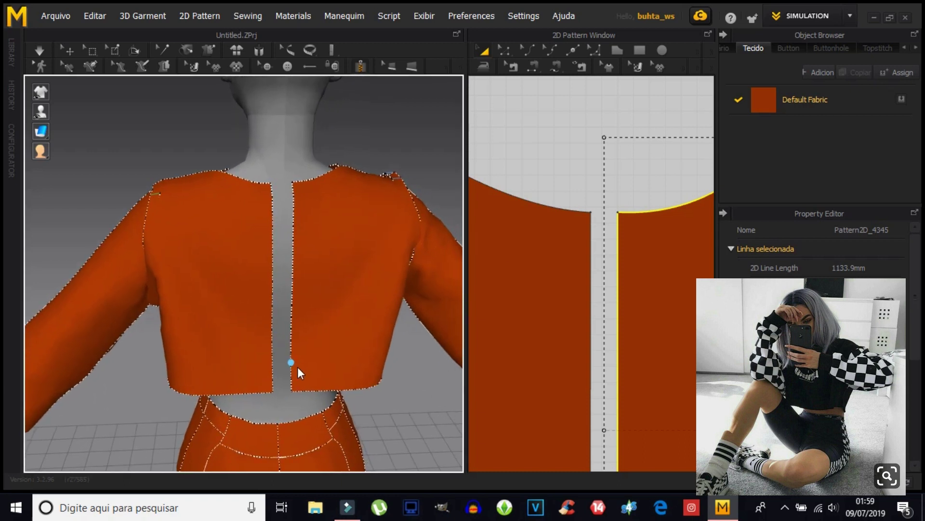
pyautogui.click(273, 392)
pyautogui.click(272, 185)
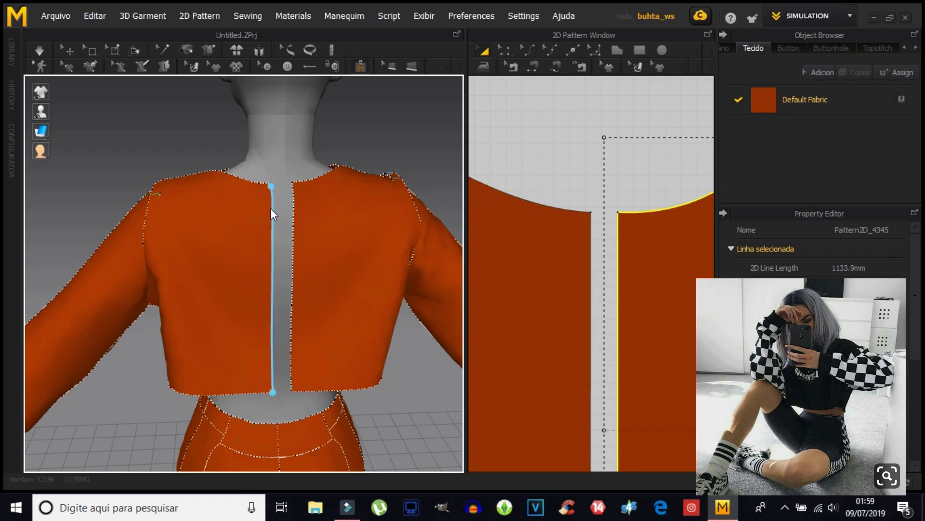
pyautogui.click(272, 231)
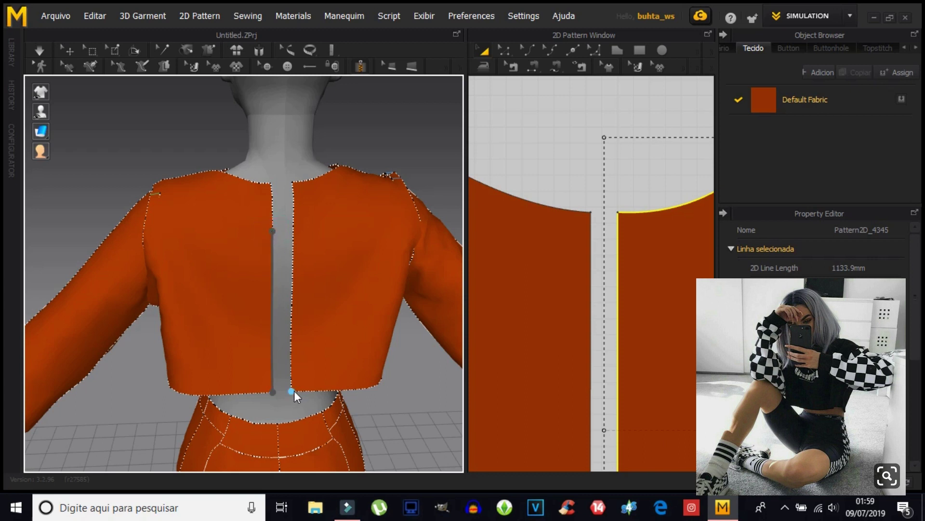
pyautogui.doubleClick(296, 231)
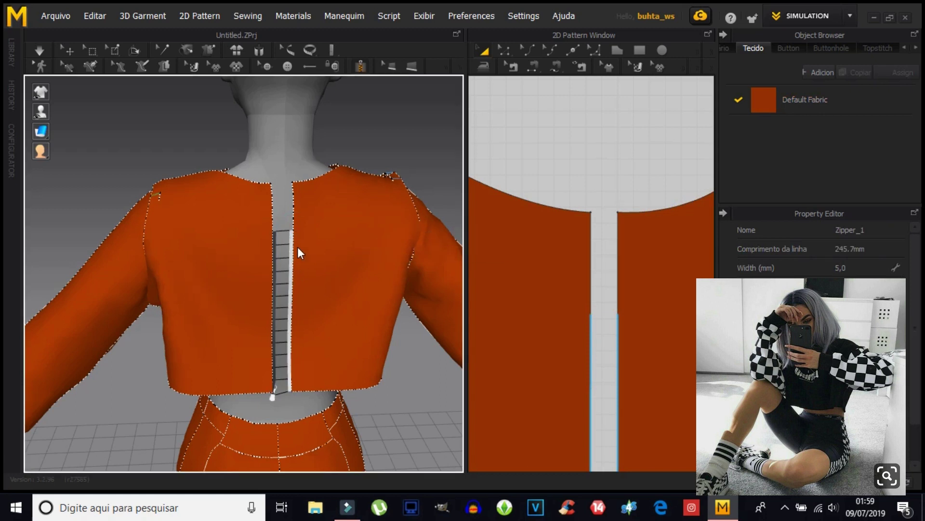
pyautogui.click(39, 51)
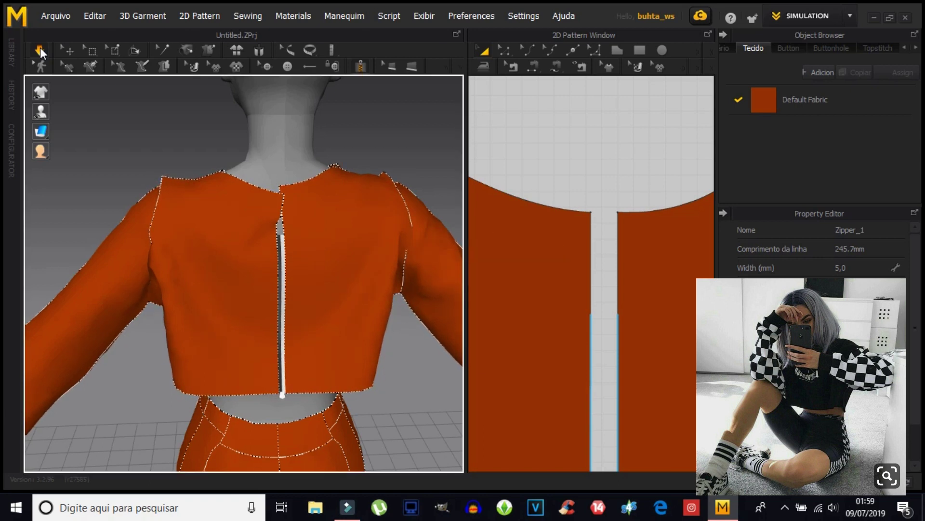
# Undo the zipper and re-mark its sides along the left and right back opening edges.
pyautogui.hotkey('ctrl', 'z')
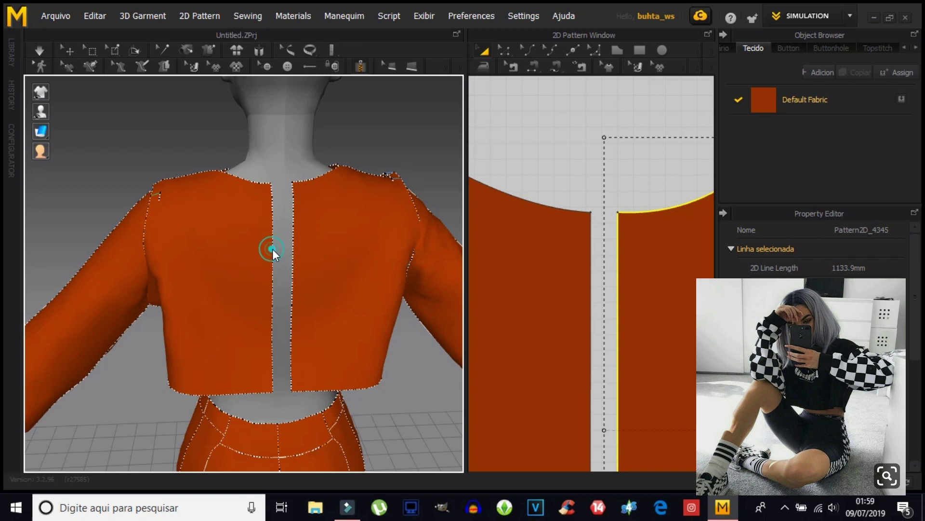
pyautogui.click(273, 395)
pyautogui.click(293, 248)
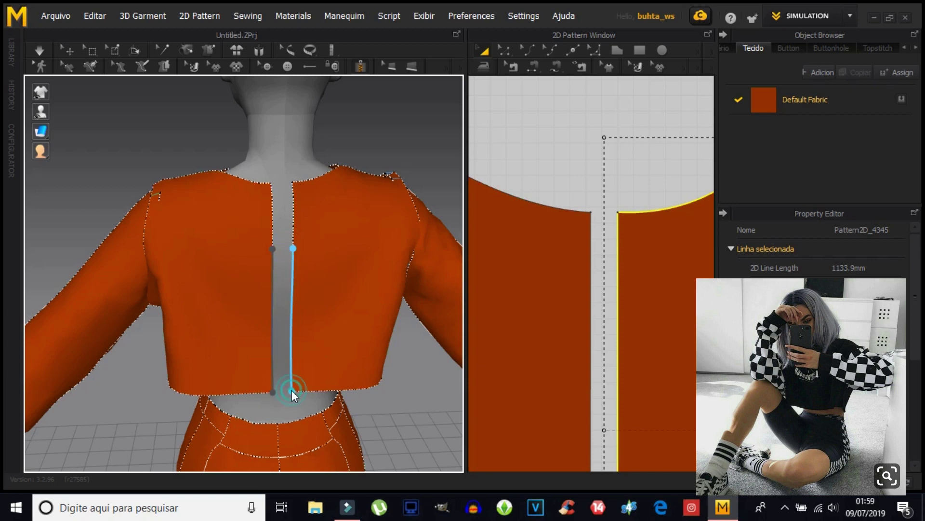
pyautogui.scroll(2, 314, 323)
pyautogui.scroll(2, 313, 322)
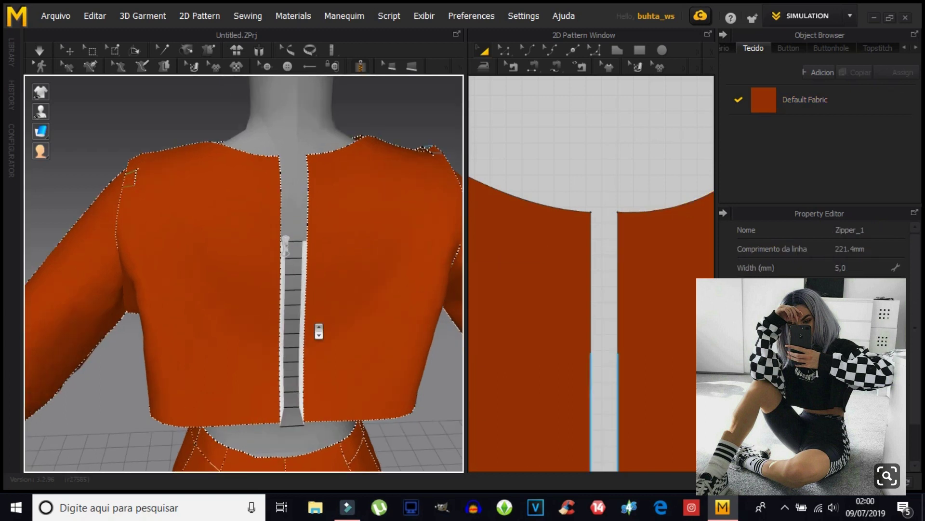
# Simulate the garment, then pull the back zipper open and closed again to test it.
pyautogui.click(38, 53)
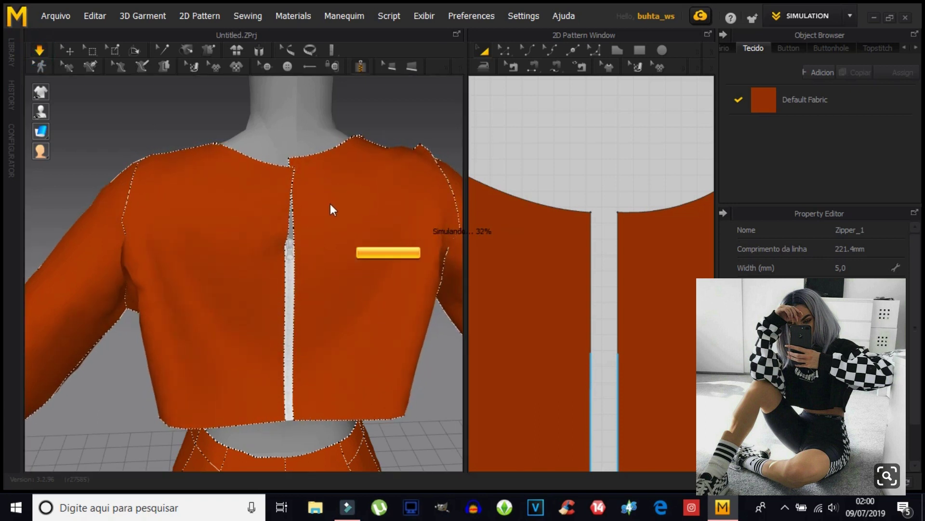
pyautogui.scroll(2, 294, 251)
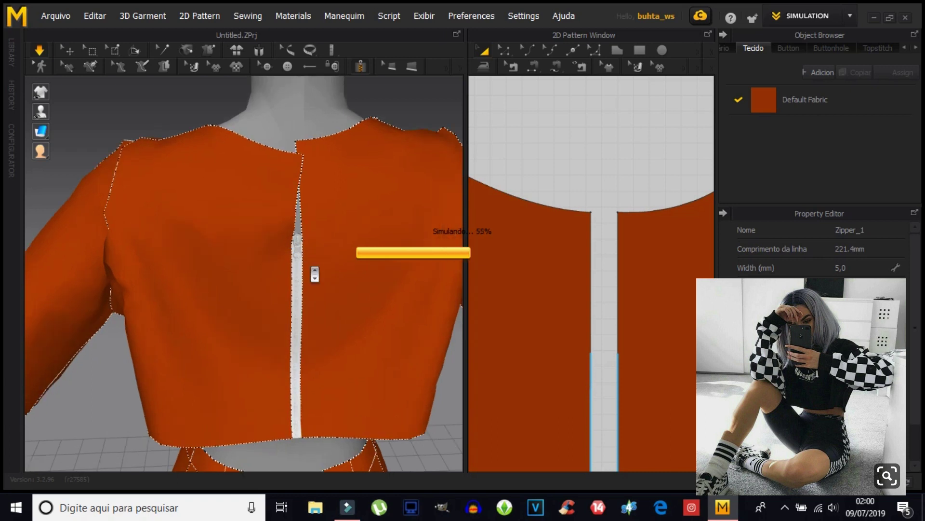
pyautogui.scroll(5, 296, 255)
pyautogui.scroll(3, 271, 244)
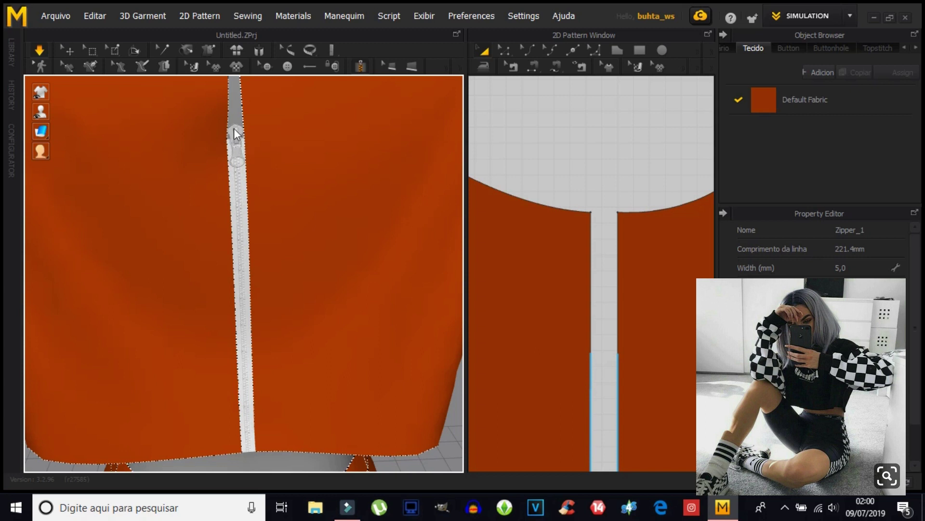
pyautogui.moveTo(236, 162)
pyautogui.mouseDown()
pyautogui.moveTo(231, 282)
pyautogui.moveTo(235, 247)
pyautogui.mouseUp()
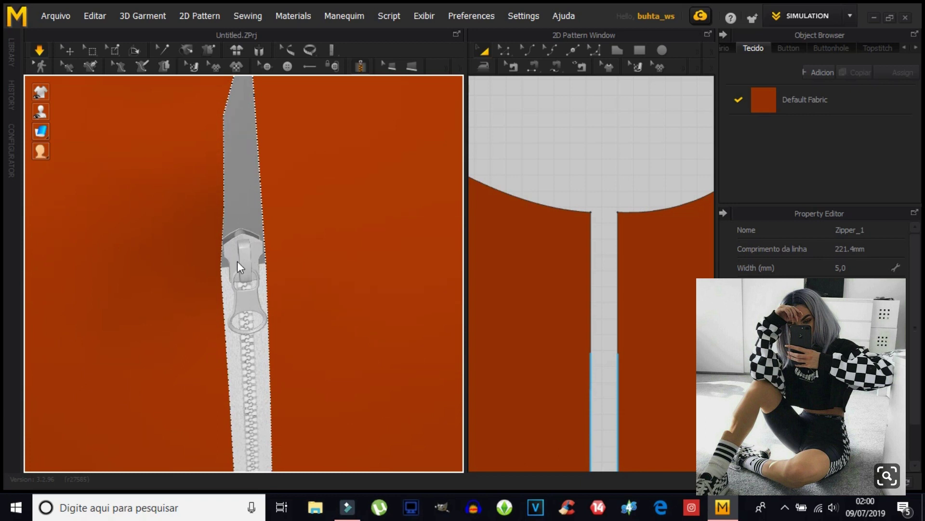
pyautogui.moveTo(233, 281); pyautogui.dragTo(287, 160)
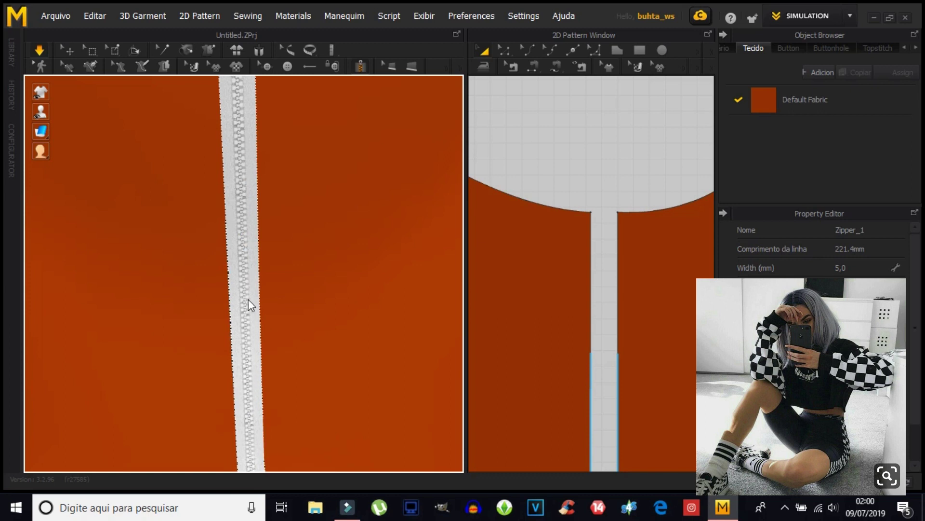
pyautogui.scroll(-2, 248, 299)
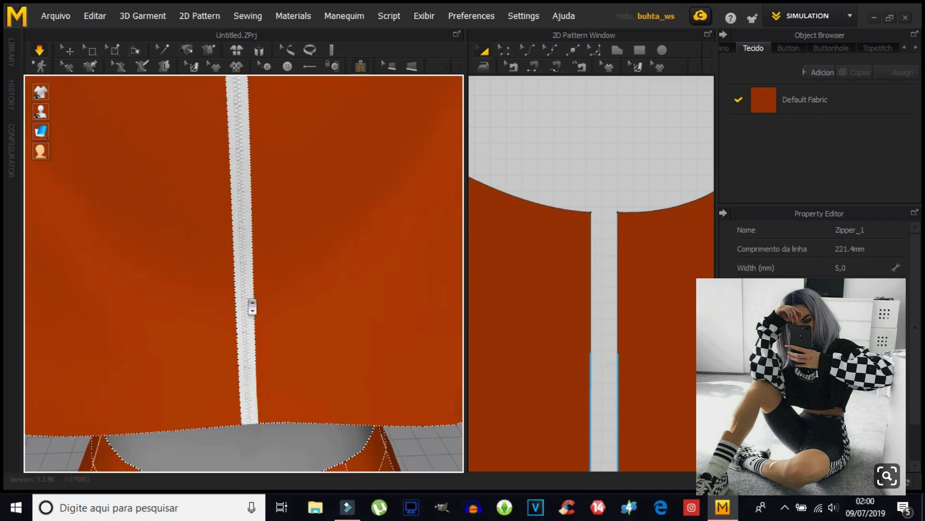
pyautogui.scroll(-2, 250, 302)
pyautogui.scroll(-3, 241, 266)
pyautogui.scroll(-2, 229, 241)
pyautogui.scroll(-2, 231, 284)
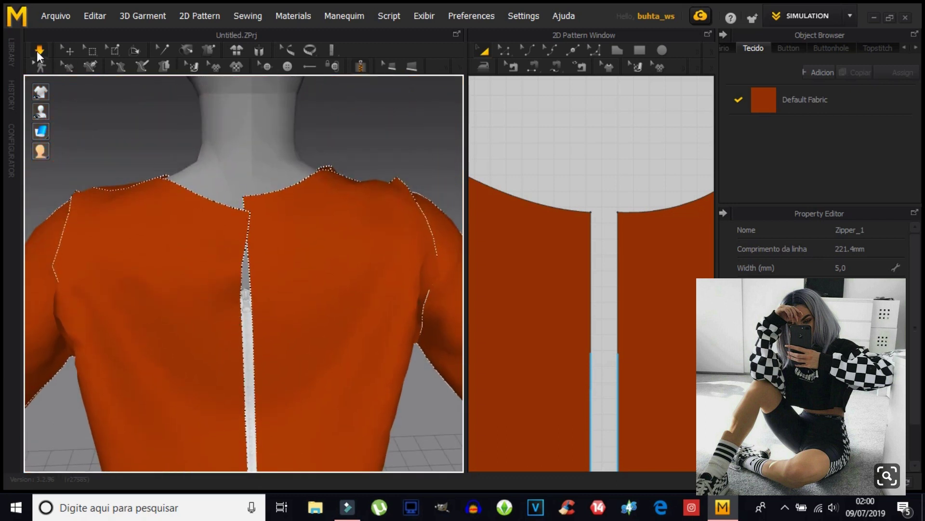
# Select the zipper pull and drag it a little way down the back.
pyautogui.click(67, 51)
pyautogui.click(245, 295)
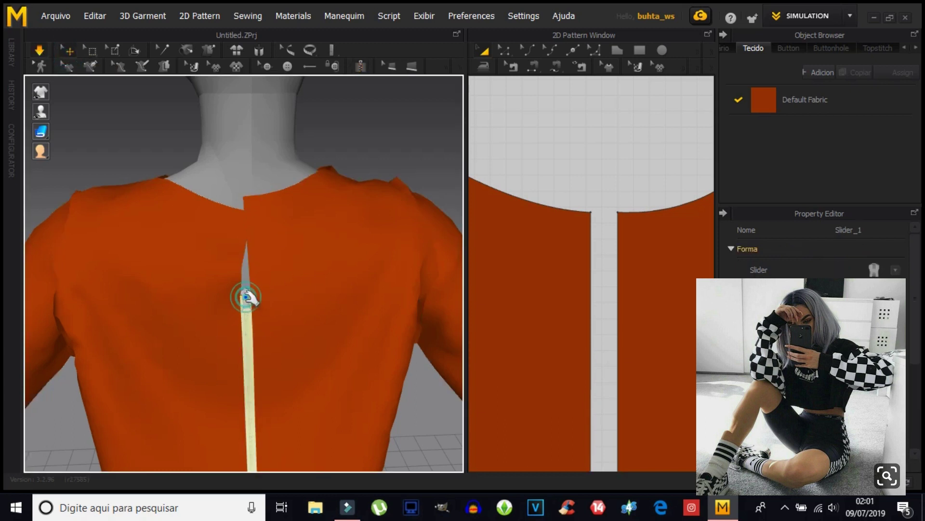
pyautogui.scroll(2, 249, 304)
pyautogui.scroll(2, 254, 308)
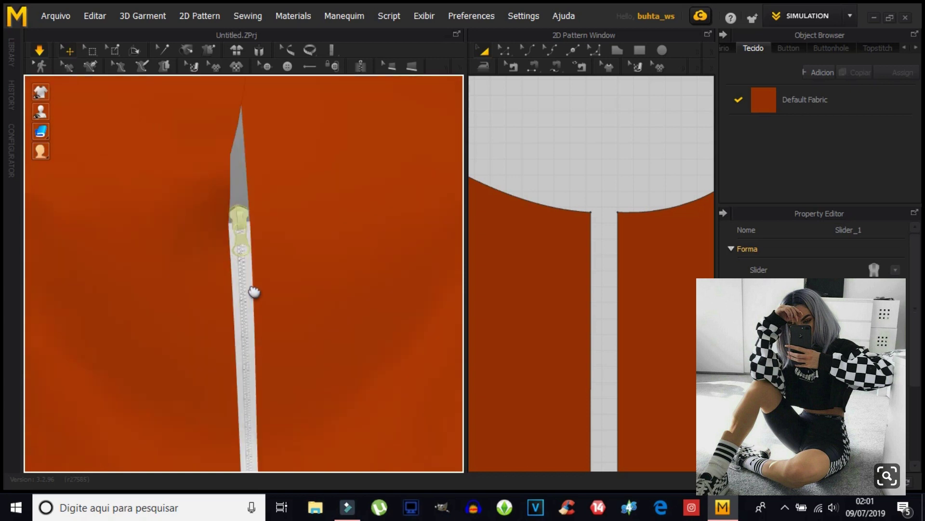
pyautogui.moveTo(245, 240); pyautogui.dragTo(248, 260)
pyautogui.moveTo(289, 273)
pyautogui.mouseDown(button='right')
pyautogui.moveTo(227, 273)
pyautogui.moveTo(155, 291)
pyautogui.moveTo(188, 270)
pyautogui.moveTo(70, 114)
pyautogui.mouseUp(button='right')
# With simulation paused, slide the pull further down, then resume simulating.
pyautogui.click(40, 50)
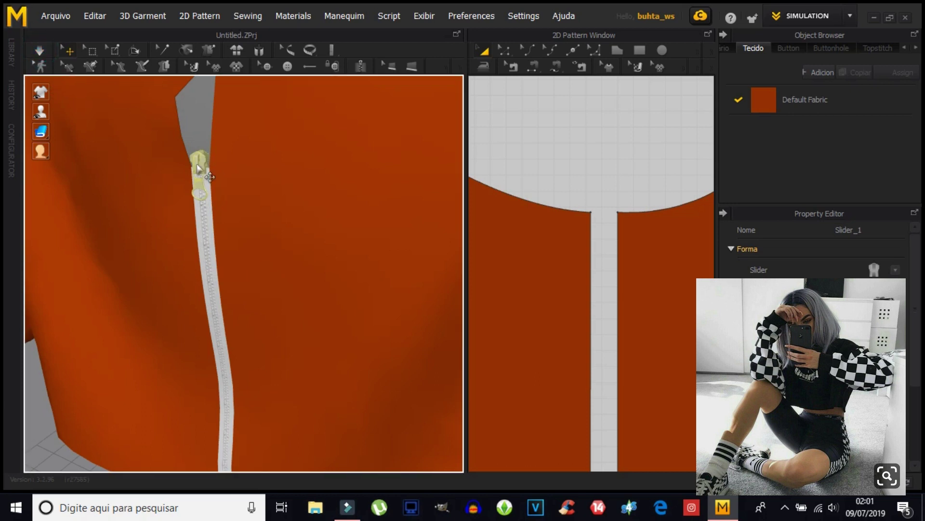
pyautogui.moveTo(210, 195); pyautogui.dragTo(210, 224)
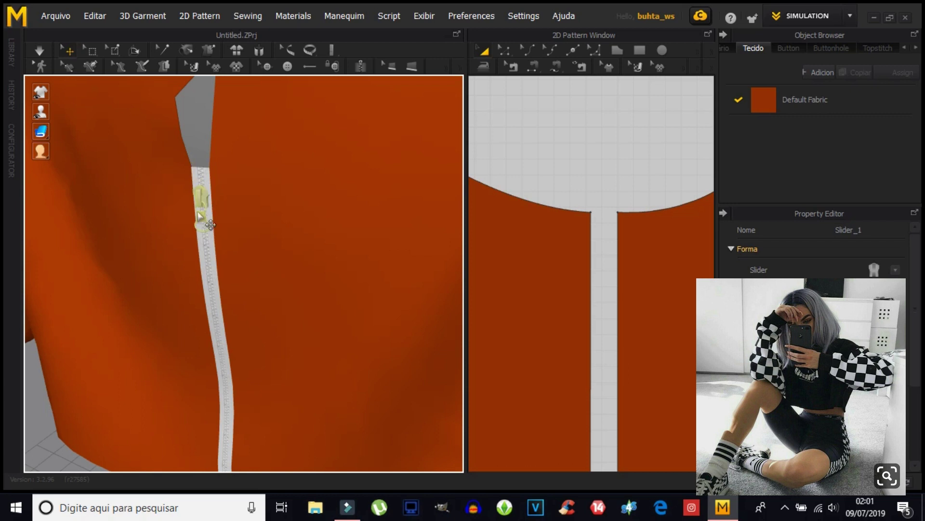
pyautogui.scroll(-1, 241, 236)
pyautogui.scroll(-1, 272, 239)
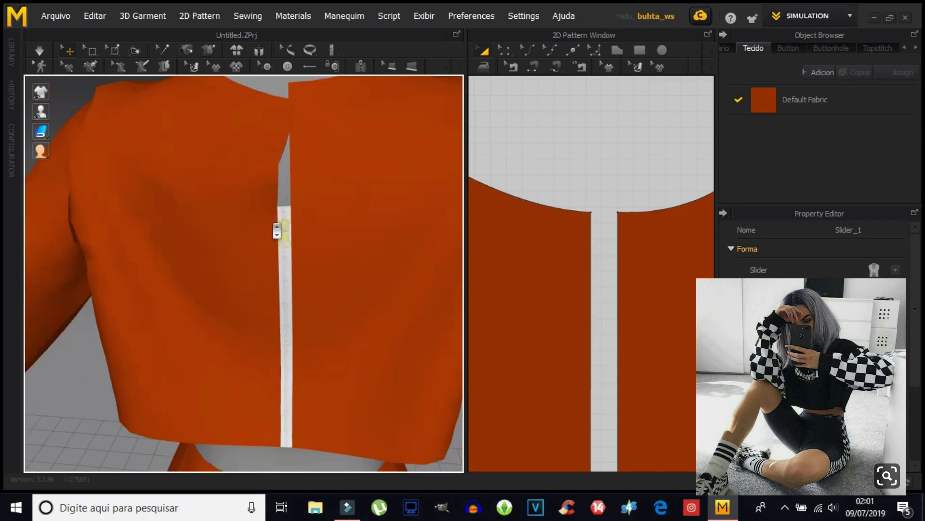
pyautogui.scroll(-1, 274, 224)
pyautogui.click(40, 49)
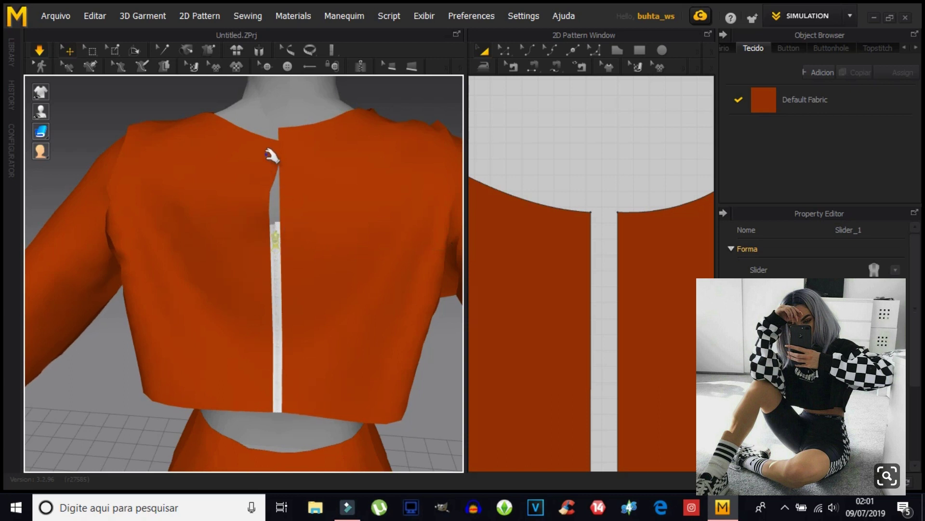
pyautogui.click(269, 154)
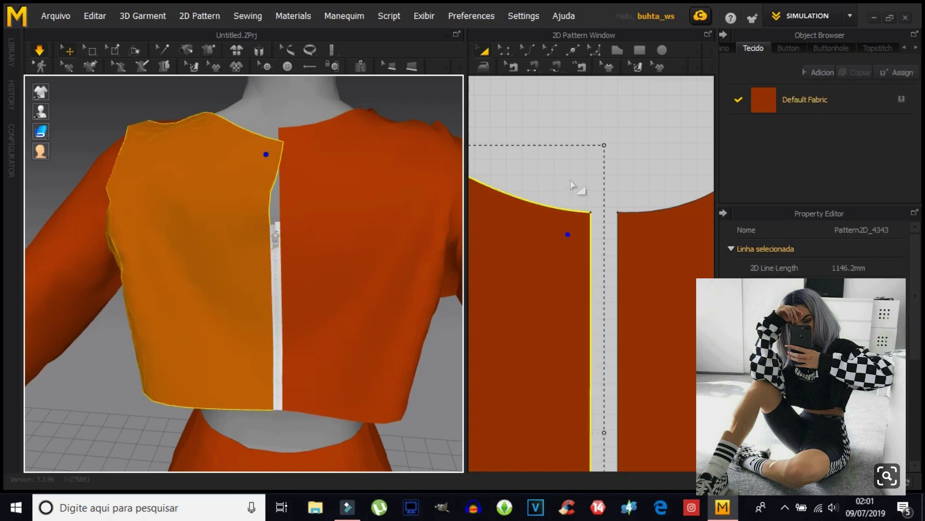
# Drag both back pieces' inner neckline points outward with the Edit Point tool.
pyautogui.click(576, 188)
pyautogui.scroll(-2, 575, 190)
pyautogui.scroll(-3, 585, 212)
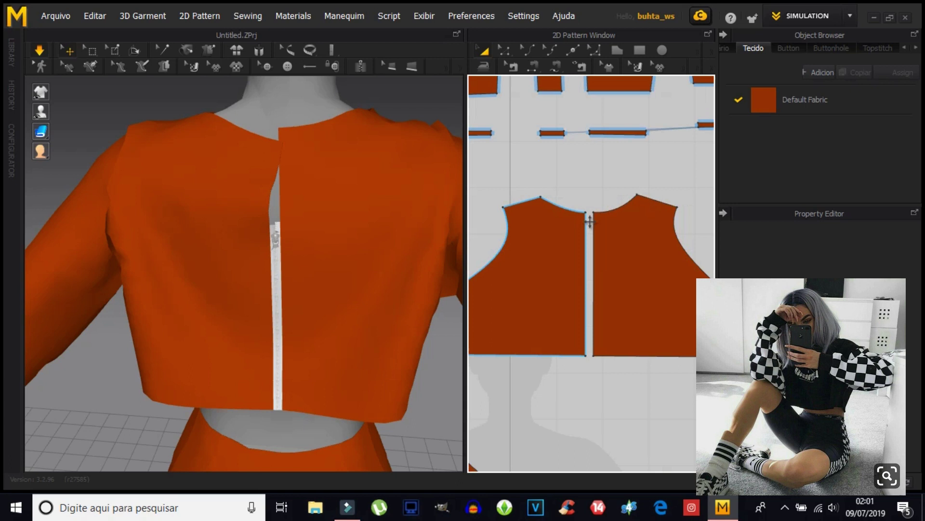
pyautogui.scroll(-2, 595, 224)
pyautogui.moveTo(597, 227); pyautogui.dragTo(512, 258, button='middle')
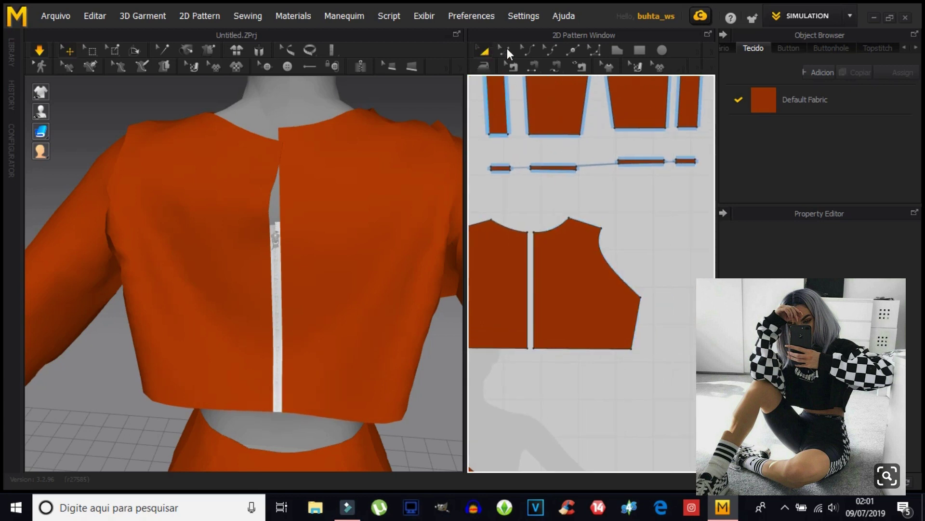
pyautogui.moveTo(464, 120); pyautogui.dragTo(355, 121)
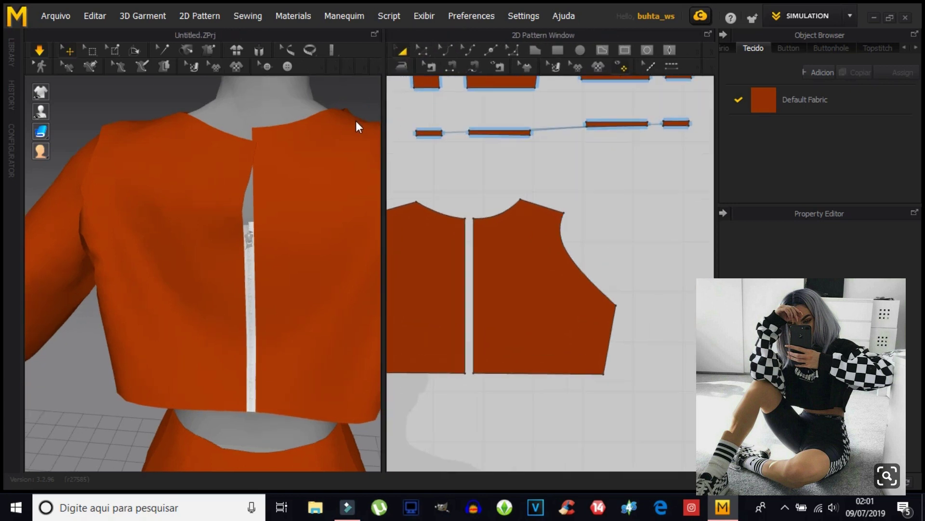
pyautogui.click(395, 49)
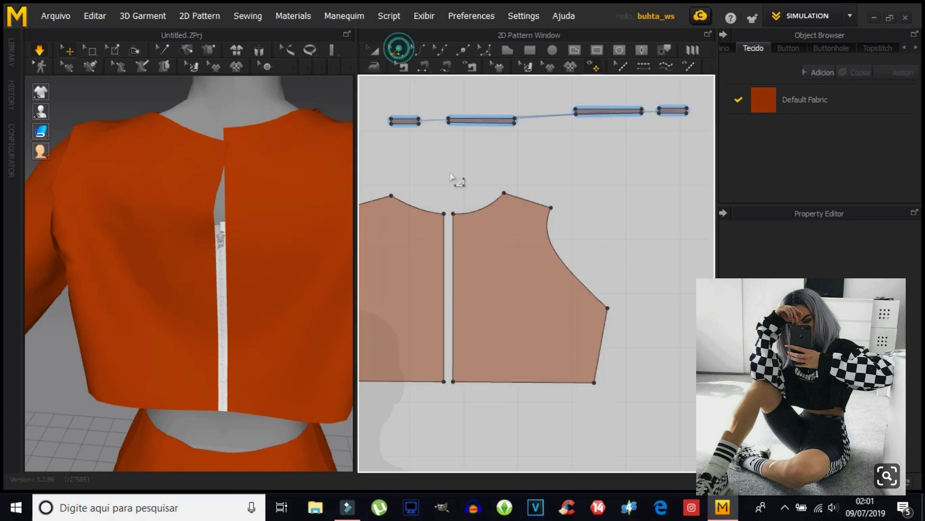
pyautogui.scroll(1, 457, 200)
pyautogui.scroll(1, 434, 214)
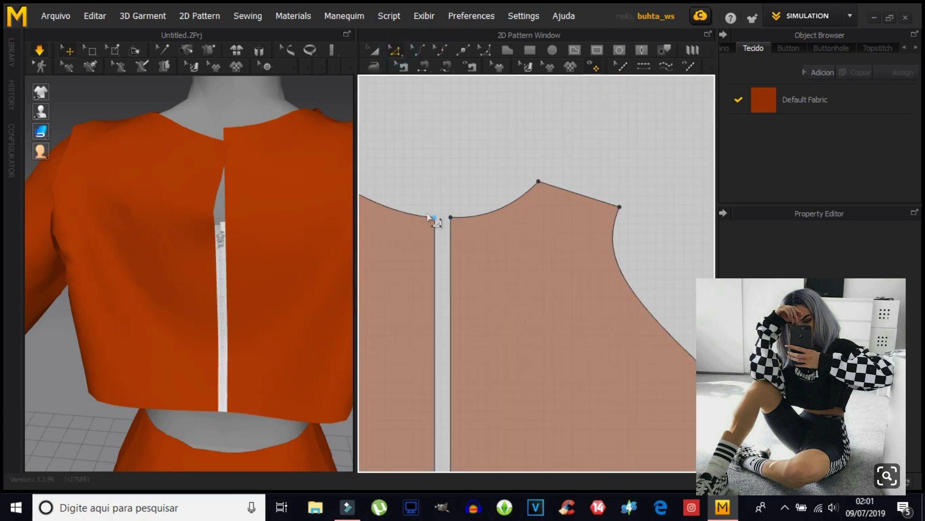
pyautogui.moveTo(434, 217); pyautogui.dragTo(416, 215)
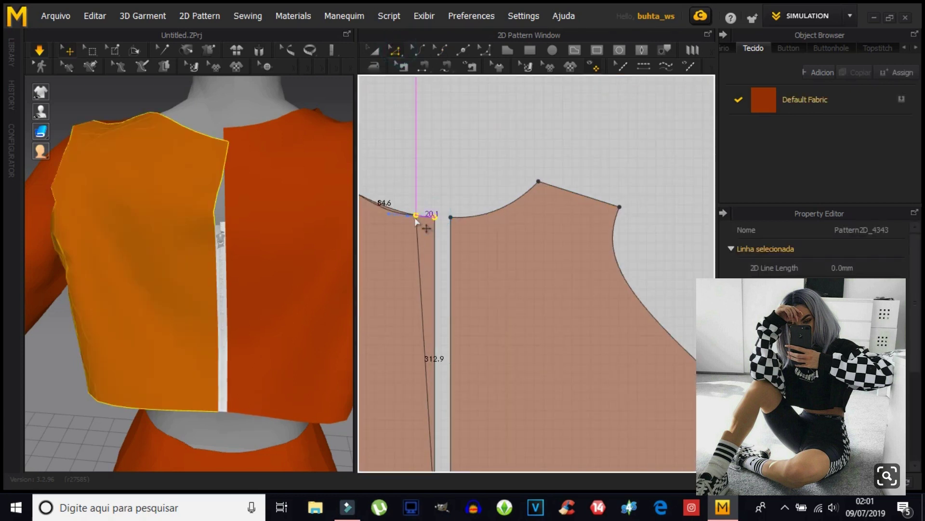
pyautogui.moveTo(451, 217); pyautogui.dragTo(473, 218)
# Re-simulate the cropped top and orbit to check the back.
pyautogui.click(40, 50)
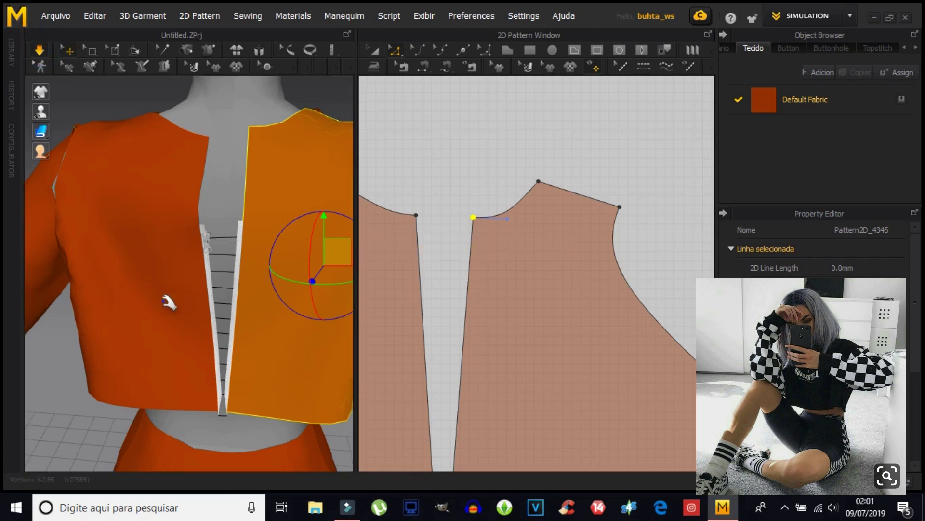
pyautogui.moveTo(144, 345)
pyautogui.mouseDown(button='right')
pyautogui.moveTo(212, 324)
pyautogui.moveTo(106, 315)
pyautogui.moveTo(62, 324)
pyautogui.moveTo(232, 337)
pyautogui.moveTo(107, 314)
pyautogui.moveTo(140, 314)
pyautogui.mouseUp(button='right')
pyautogui.scroll(-5, 215, 326)
pyautogui.scroll(-2, 217, 324)
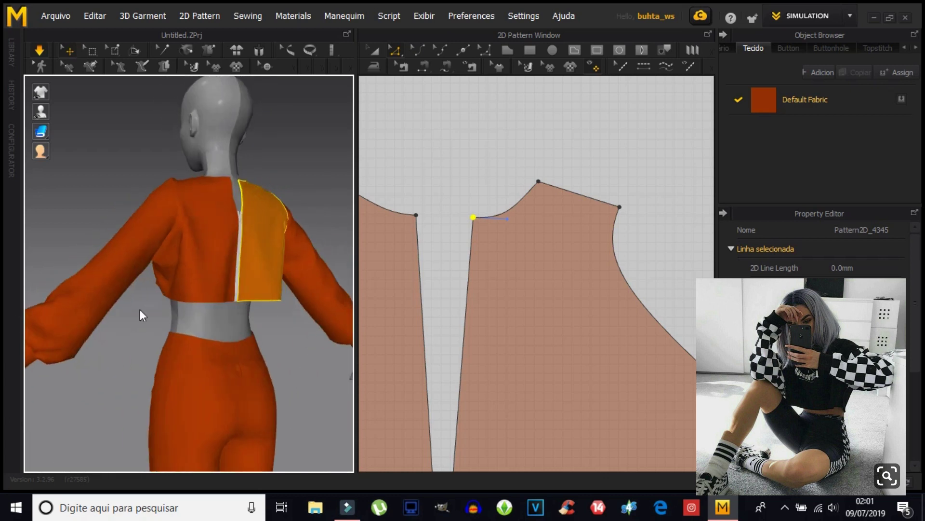
pyautogui.moveTo(239, 308)
pyautogui.mouseDown(button='right')
pyautogui.moveTo(117, 308)
pyautogui.moveTo(289, 331)
pyautogui.moveTo(279, 346)
pyautogui.moveTo(173, 347)
pyautogui.moveTo(198, 356)
pyautogui.mouseUp(button='right')
pyautogui.scroll(-1, 188, 355)
pyautogui.scroll(3, 173, 362)
pyautogui.scroll(-3, 171, 359)
pyautogui.scroll(-2, 170, 352)
pyautogui.scroll(-1, 169, 352)
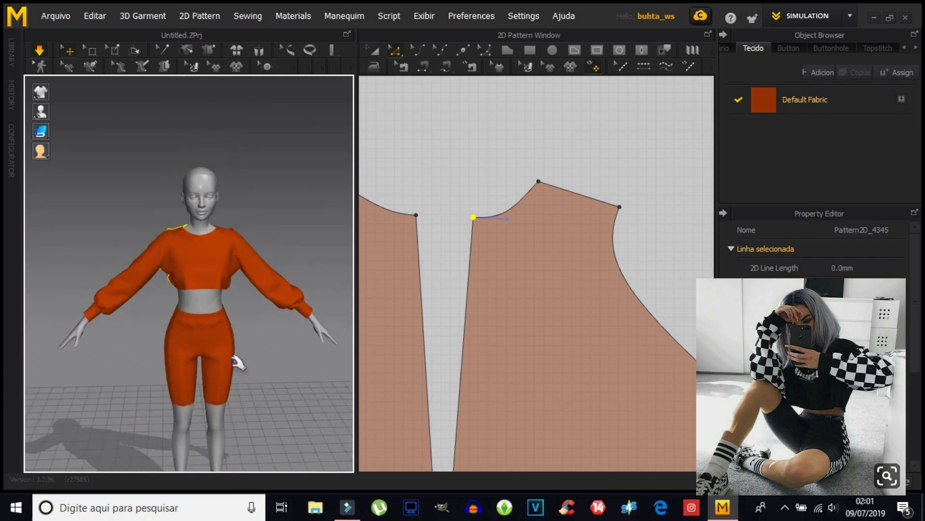
pyautogui.moveTo(239, 362); pyautogui.dragTo(290, 316, button='right')
pyautogui.click(278, 273)
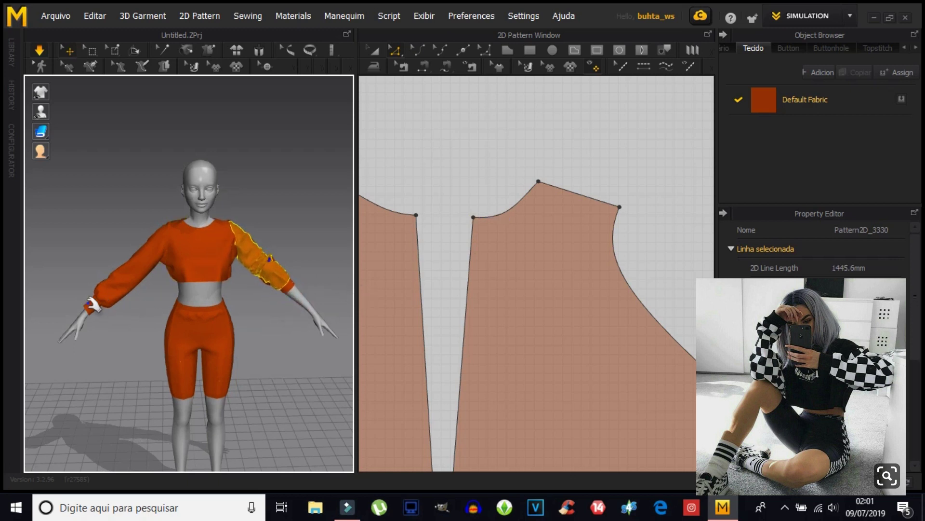
pyautogui.click(122, 286)
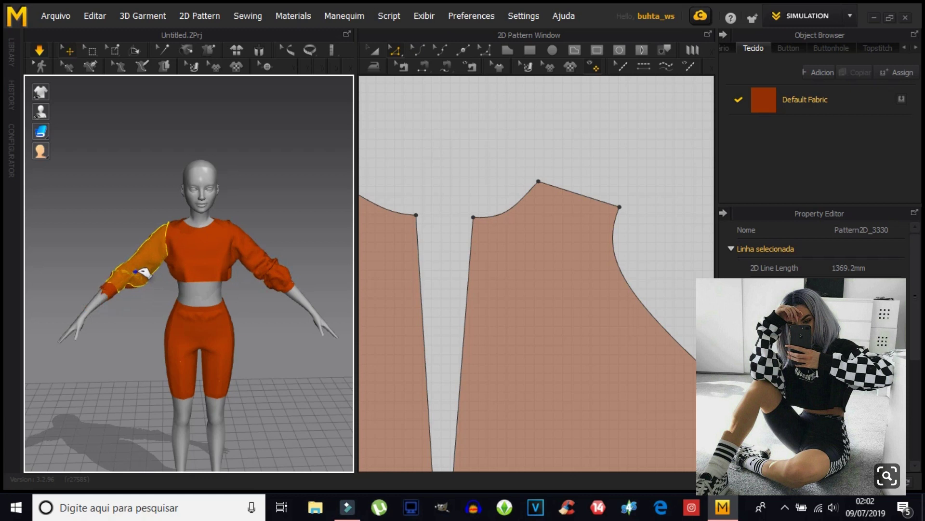
pyautogui.scroll(-3, 120, 316)
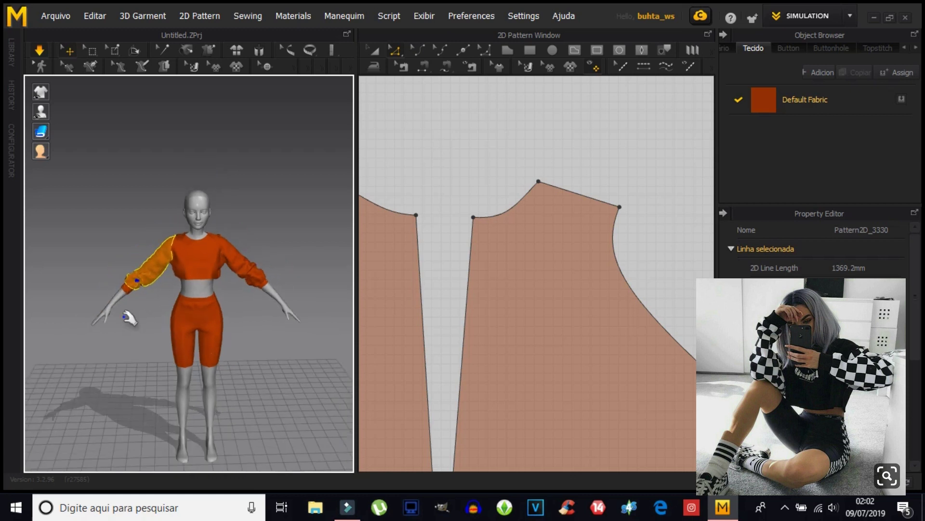
pyautogui.scroll(3, 139, 318)
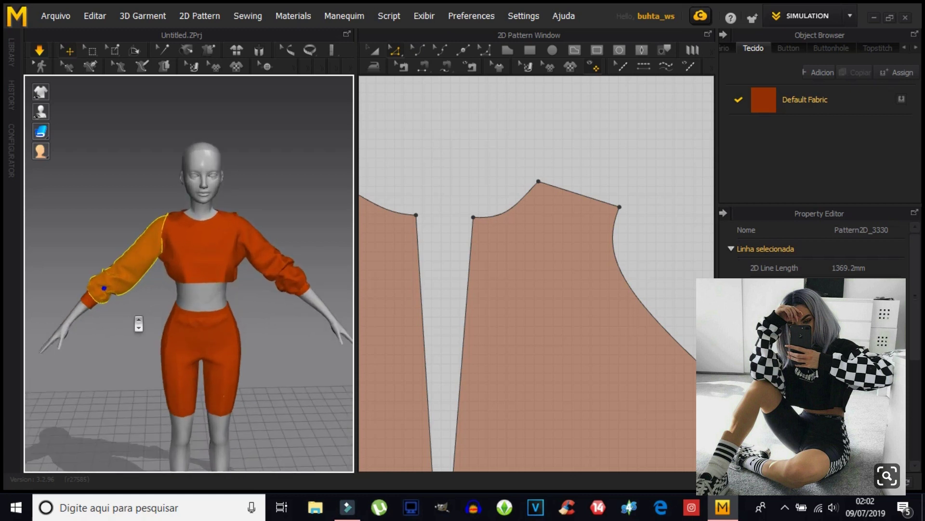
pyautogui.scroll(2, 313, 299)
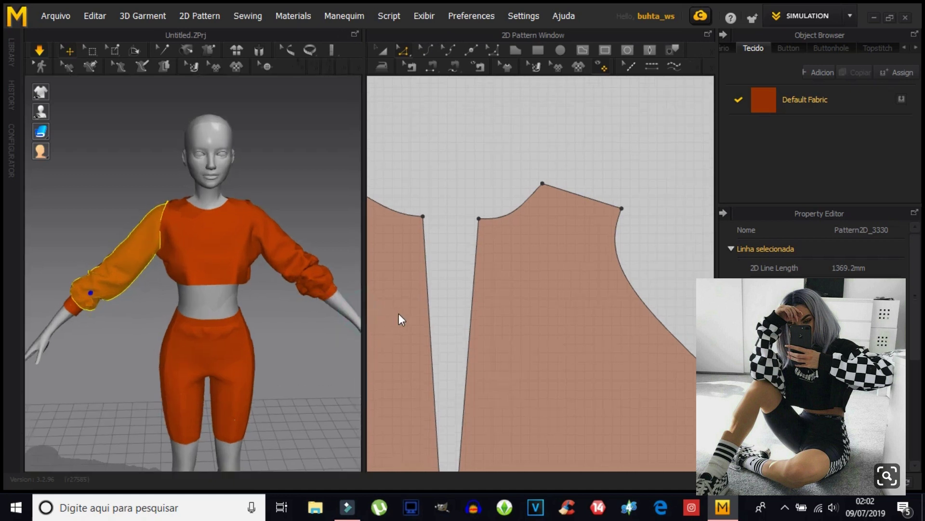
pyautogui.moveTo(355, 309); pyautogui.dragTo(408, 314)
pyautogui.scroll(1, 343, 318)
pyautogui.scroll(2, 343, 318)
pyautogui.scroll(2, 316, 308)
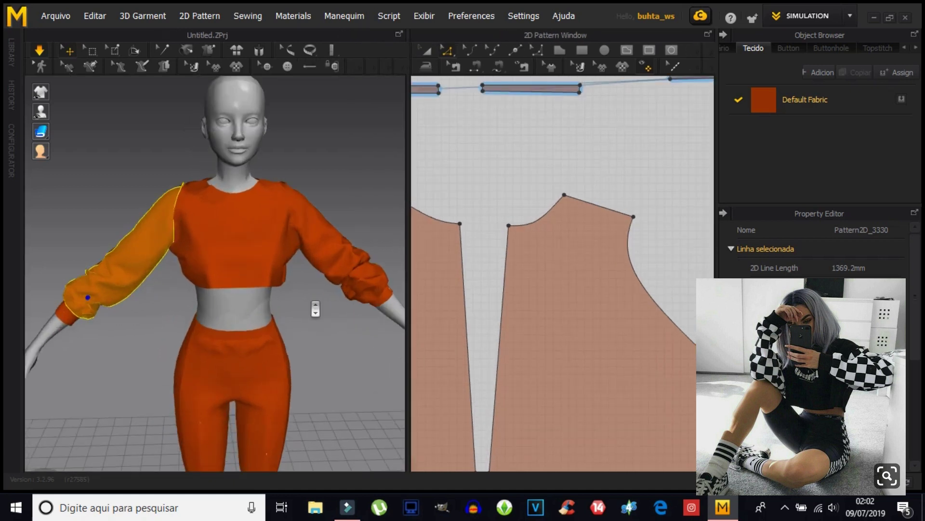
pyautogui.moveTo(298, 303)
pyautogui.mouseDown(button='middle')
pyautogui.moveTo(201, 279)
pyautogui.moveTo(169, 293)
pyautogui.mouseUp(button='middle')
pyautogui.scroll(2, 181, 296)
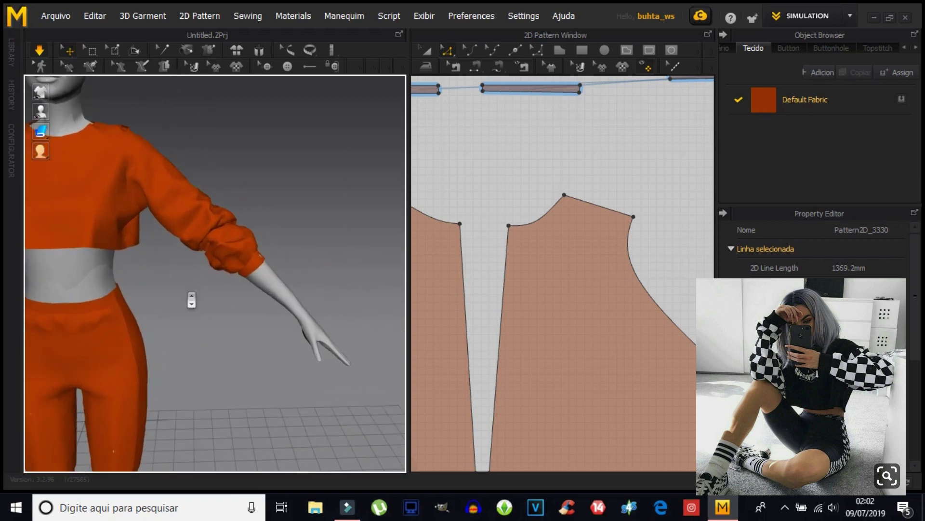
pyautogui.scroll(2, 191, 296)
pyautogui.scroll(2, 192, 292)
# Drag the sleeve cuff band down the forearm toward the wrist.
pyautogui.click(273, 267)
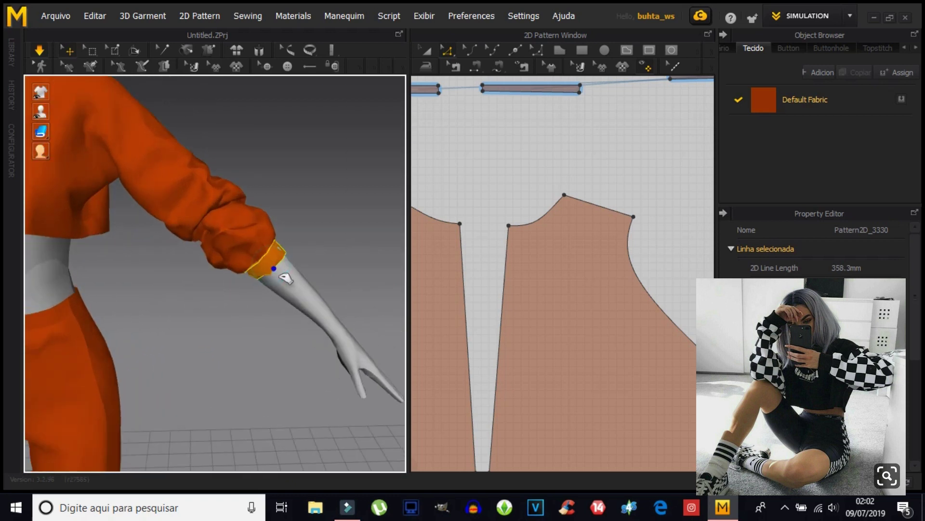
pyautogui.moveTo(291, 286); pyautogui.dragTo(316, 274)
pyautogui.moveTo(282, 378)
pyautogui.mouseDown(button='right')
pyautogui.moveTo(303, 322)
pyautogui.moveTo(317, 327)
pyautogui.moveTo(325, 352)
pyautogui.mouseUp(button='right')
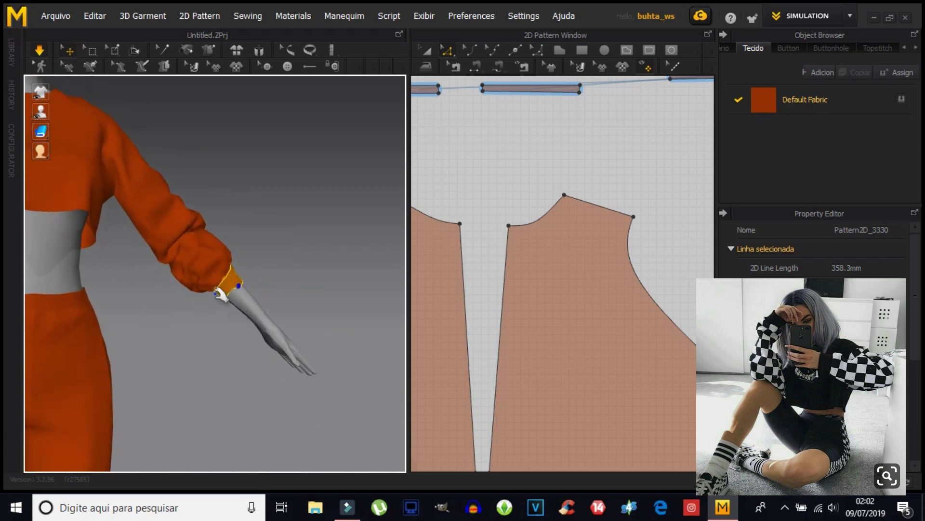
pyautogui.moveTo(229, 292); pyautogui.dragTo(224, 312)
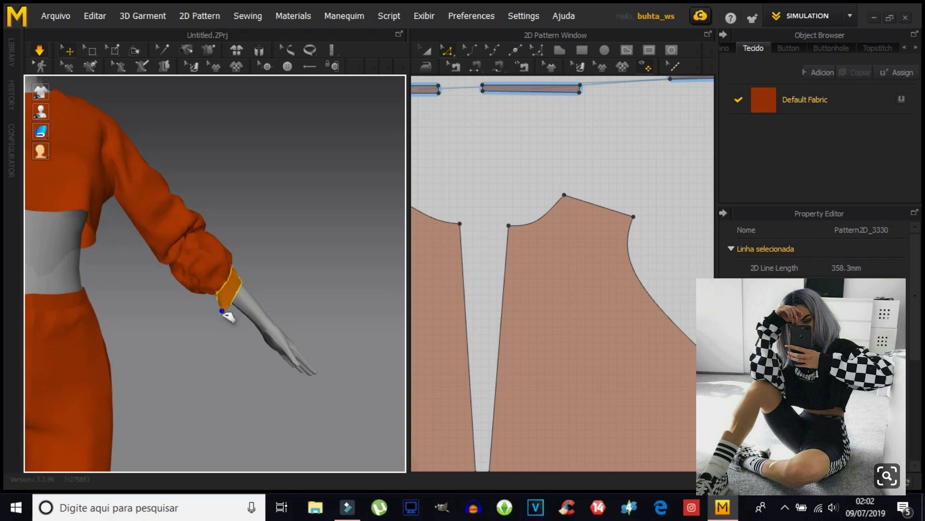
pyautogui.moveTo(225, 339)
pyautogui.mouseDown(button='right')
pyautogui.moveTo(223, 364)
pyautogui.moveTo(326, 345)
pyautogui.moveTo(178, 378)
pyautogui.mouseUp(button='right')
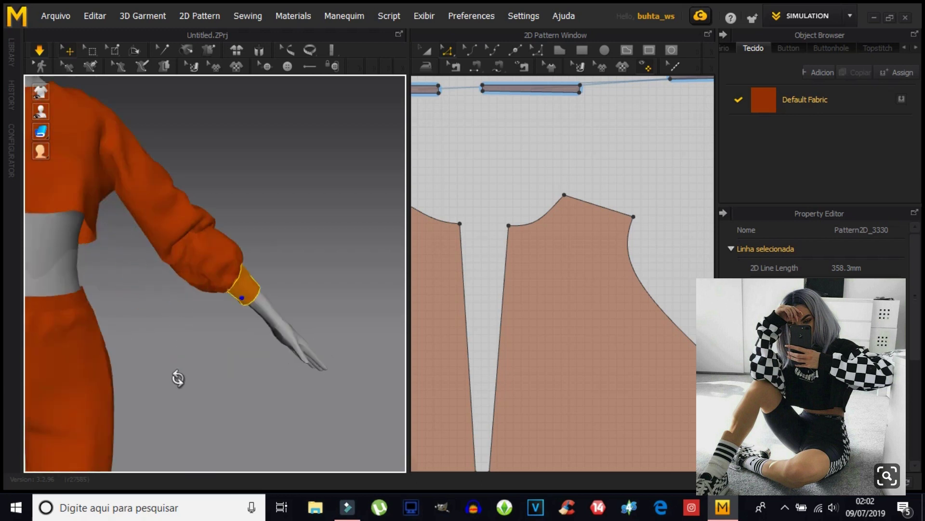
# Orbit around the avatar to inspect both sleeves and their cuffs.
pyautogui.scroll(2, 172, 378)
pyautogui.click(263, 378)
pyautogui.scroll(3, 231, 378)
pyautogui.scroll(3, 201, 376)
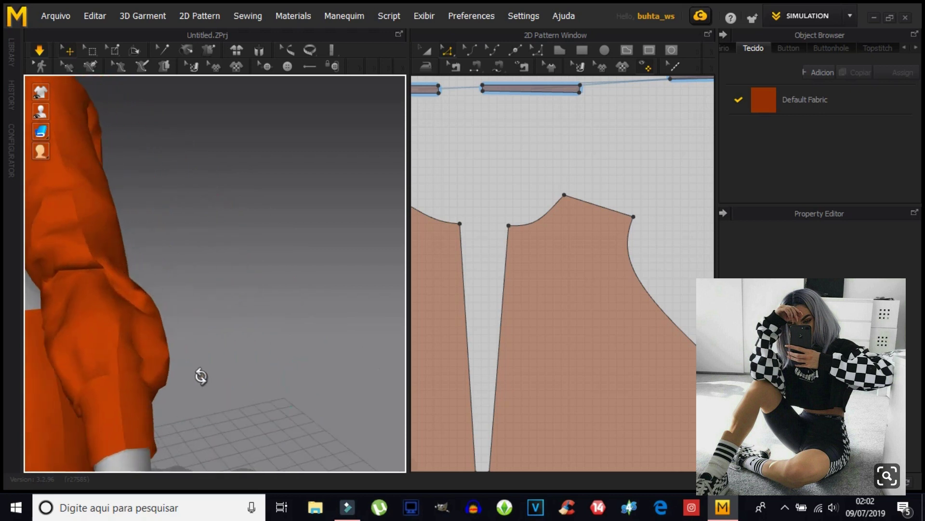
pyautogui.scroll(2, 207, 384)
pyautogui.scroll(-3, 207, 380)
pyautogui.scroll(-2, 214, 376)
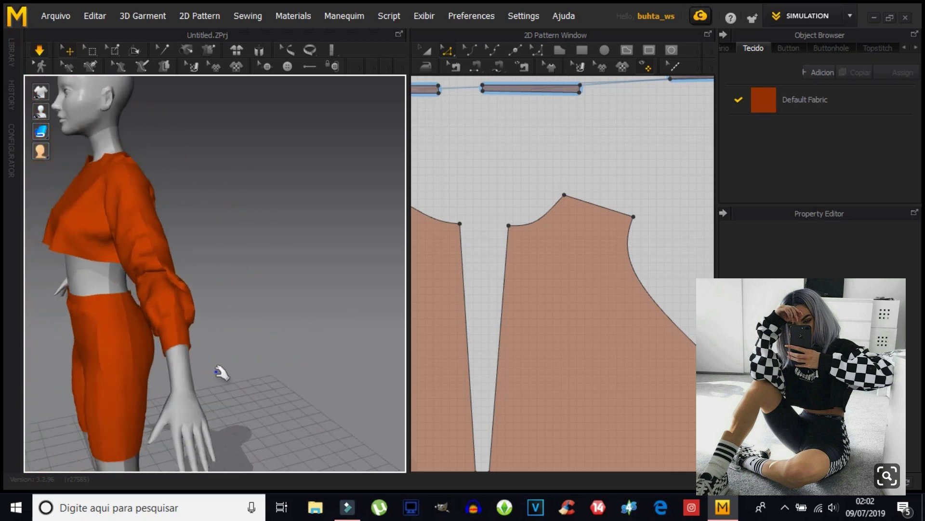
pyautogui.click(153, 280)
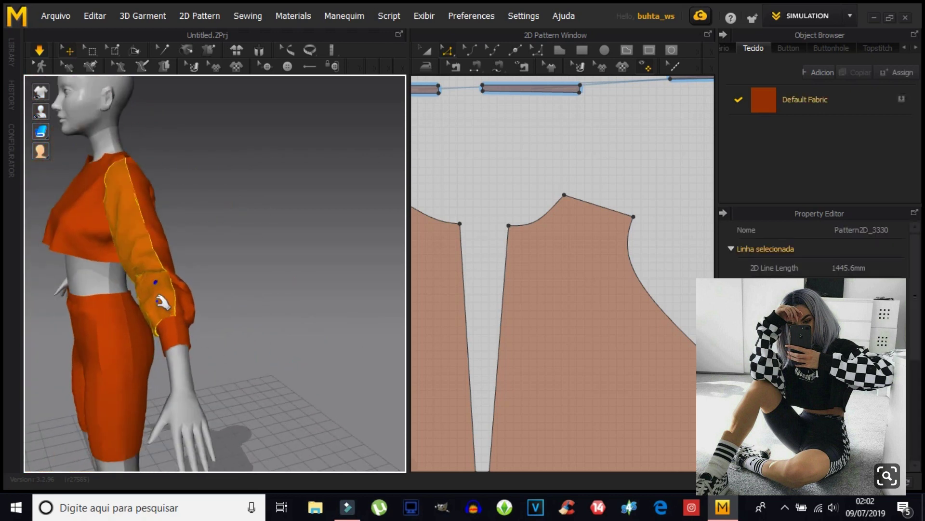
pyautogui.moveTo(270, 367)
pyautogui.mouseDown(button='right')
pyautogui.moveTo(153, 365)
pyautogui.moveTo(275, 335)
pyautogui.mouseUp(button='right')
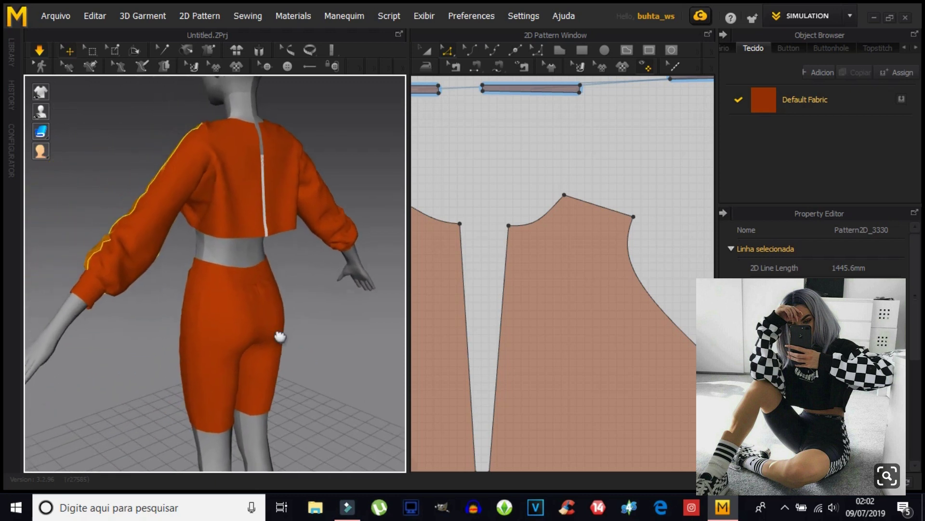
pyautogui.moveTo(152, 358)
pyautogui.mouseDown(button='right')
pyautogui.moveTo(207, 372)
pyautogui.moveTo(315, 376)
pyautogui.moveTo(179, 362)
pyautogui.moveTo(305, 369)
pyautogui.moveTo(275, 340)
pyautogui.moveTo(287, 306)
pyautogui.mouseUp(button='right')
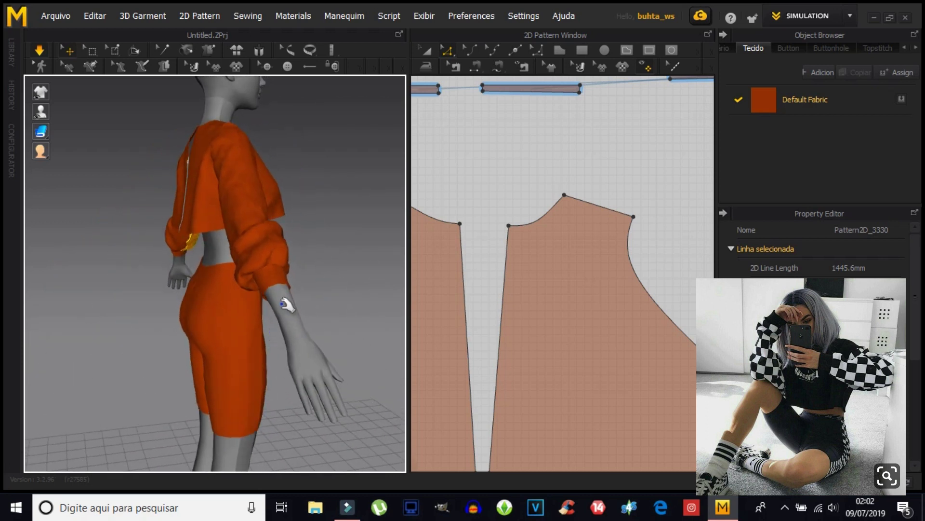
pyautogui.click(277, 278)
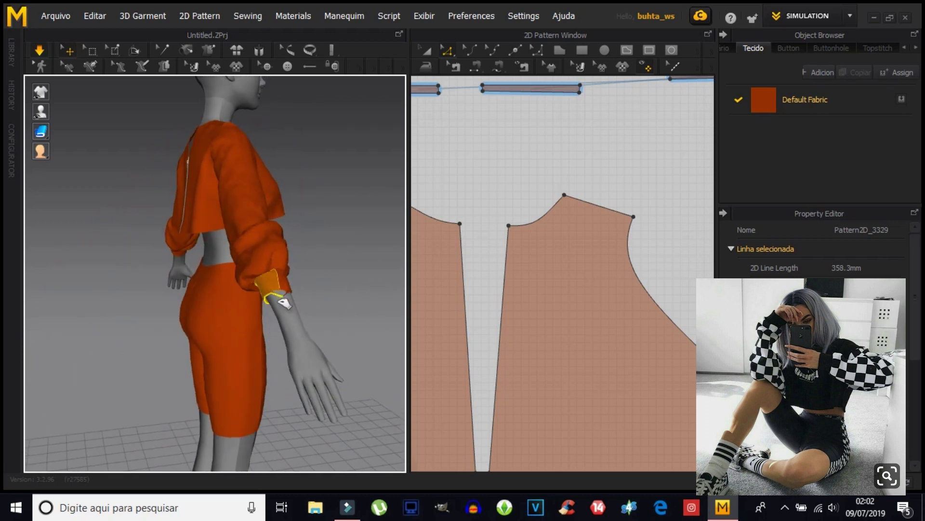
pyautogui.moveTo(317, 295)
pyautogui.mouseDown(button='right')
pyautogui.moveTo(275, 271)
pyautogui.moveTo(198, 295)
pyautogui.moveTo(285, 289)
pyautogui.mouseUp(button='right')
pyautogui.scroll(-2, 282, 297)
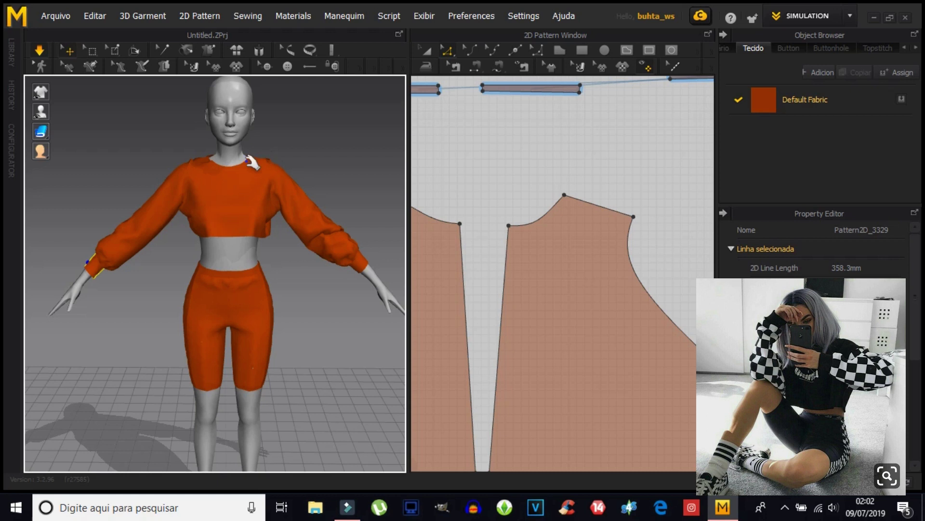
# Select the front bodice's armhole-top and shoulder-end points.
pyautogui.scroll(-4, 555, 263)
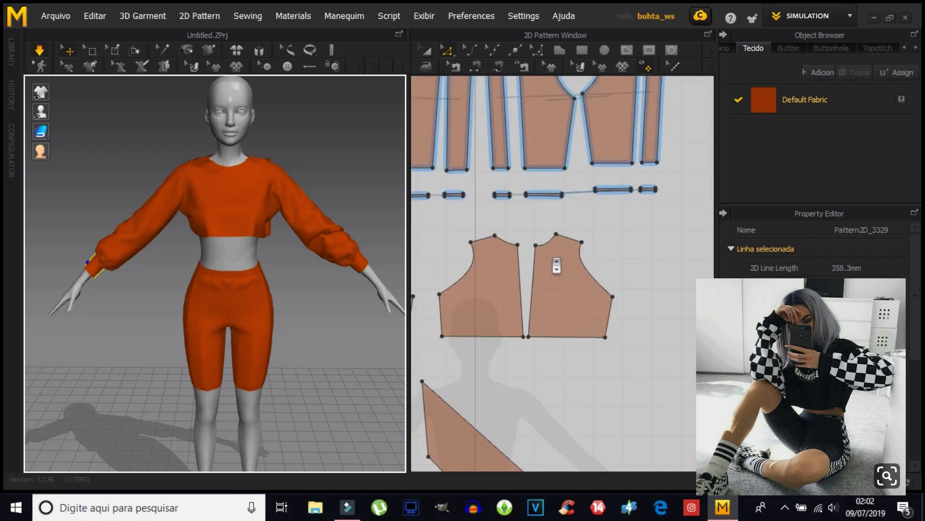
pyautogui.click(470, 244)
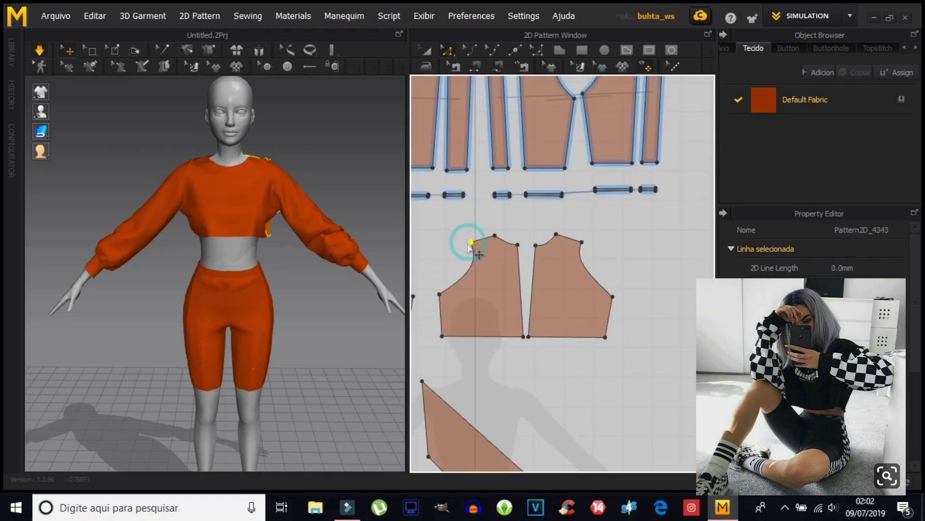
pyautogui.click(582, 243)
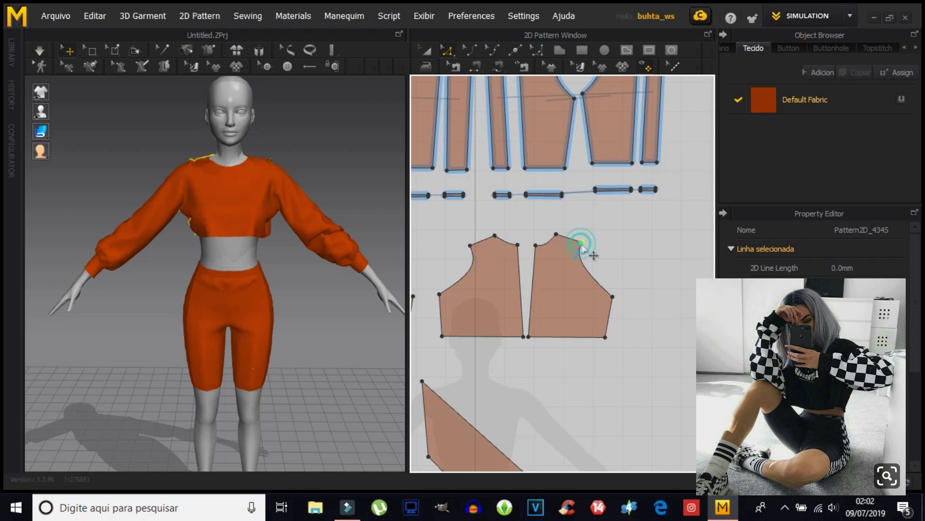
pyautogui.scroll(2, 495, 306)
pyautogui.scroll(2, 489, 289)
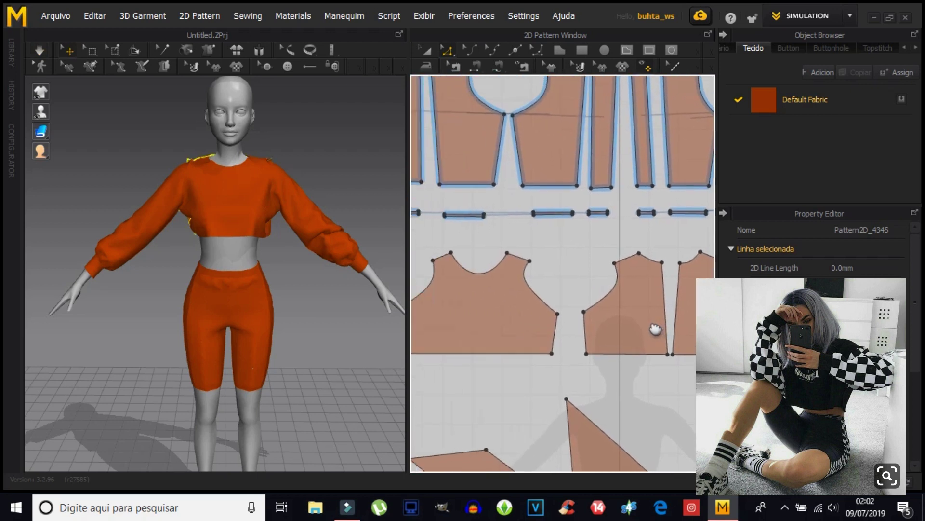
pyautogui.scroll(1, 486, 279)
pyautogui.click(465, 267)
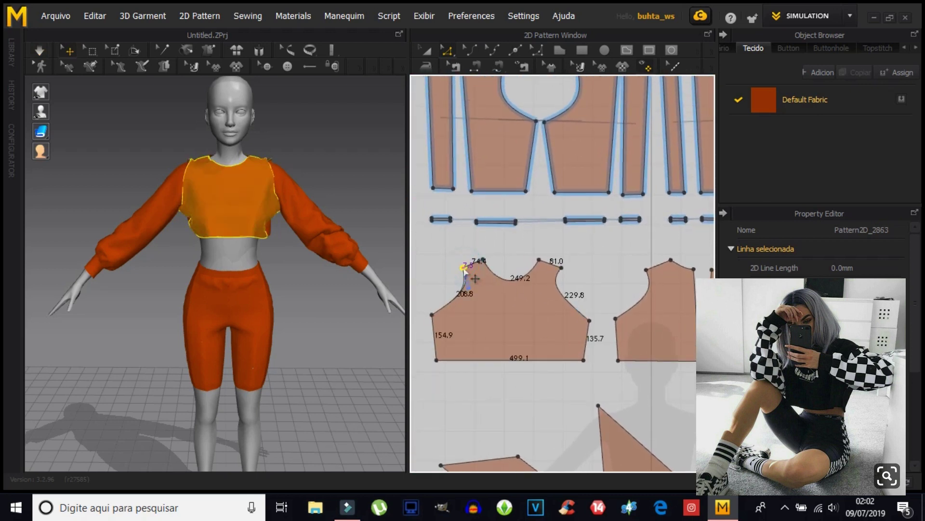
pyautogui.click(562, 268)
# Re-simulate the garment, deselect the bodice and zoom out.
pyautogui.click(37, 55)
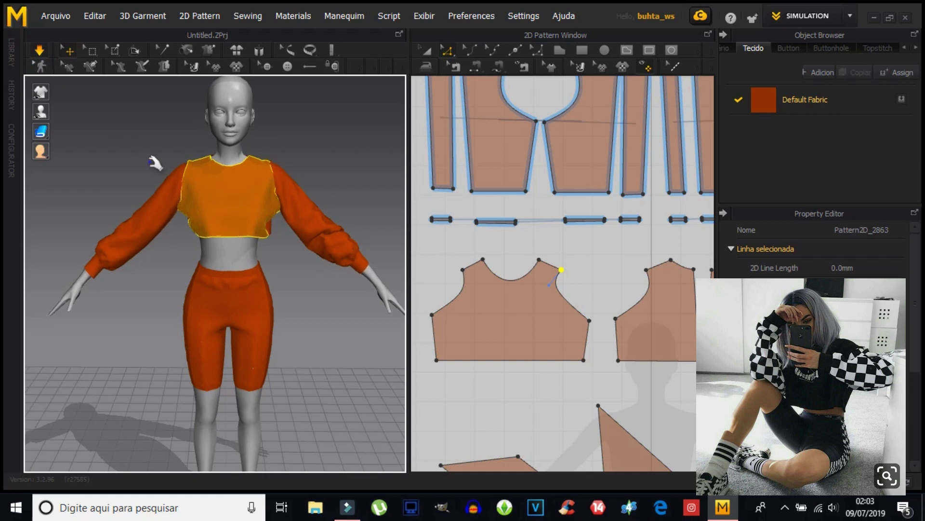
pyautogui.click(348, 324)
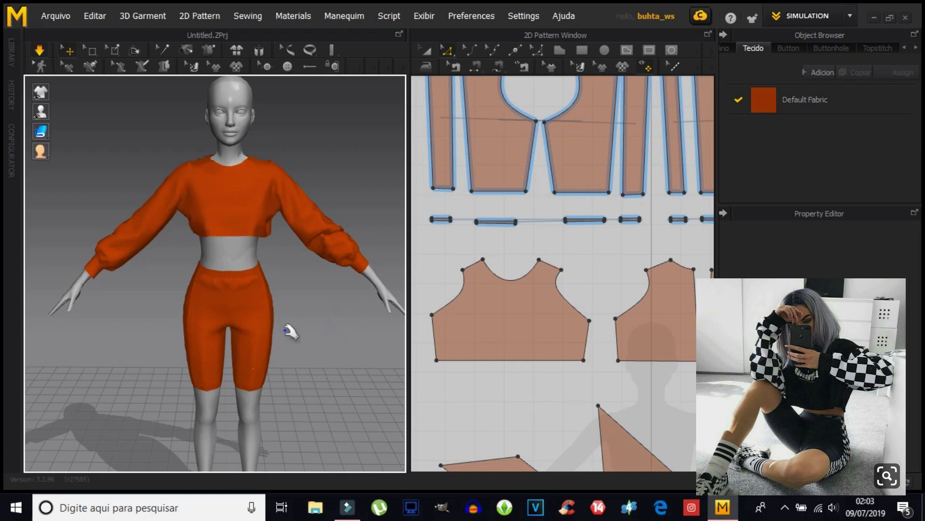
pyautogui.scroll(-2, 312, 332)
pyautogui.scroll(-1, 312, 325)
# Pull the left sleeve cloth upward twice to smooth its drape.
pyautogui.click(312, 249)
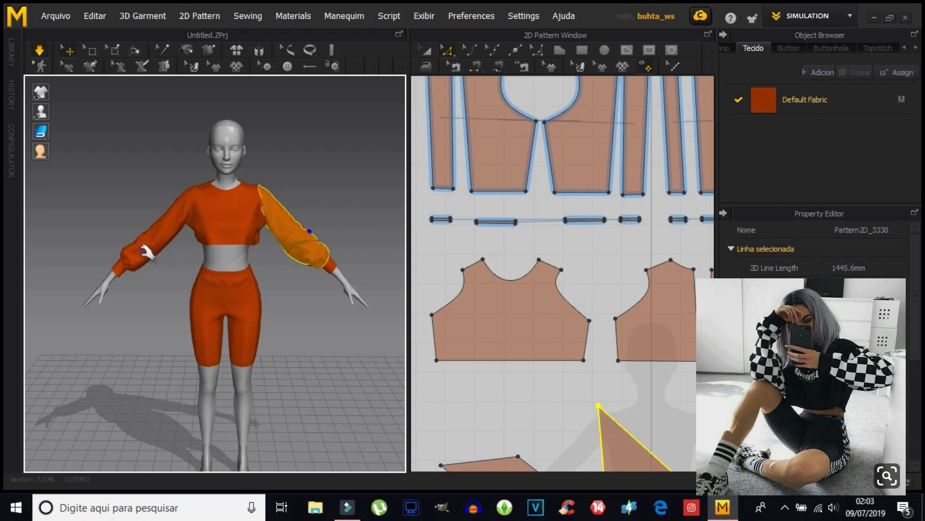
pyautogui.click(146, 251)
pyautogui.moveTo(167, 252); pyautogui.dragTo(160, 227)
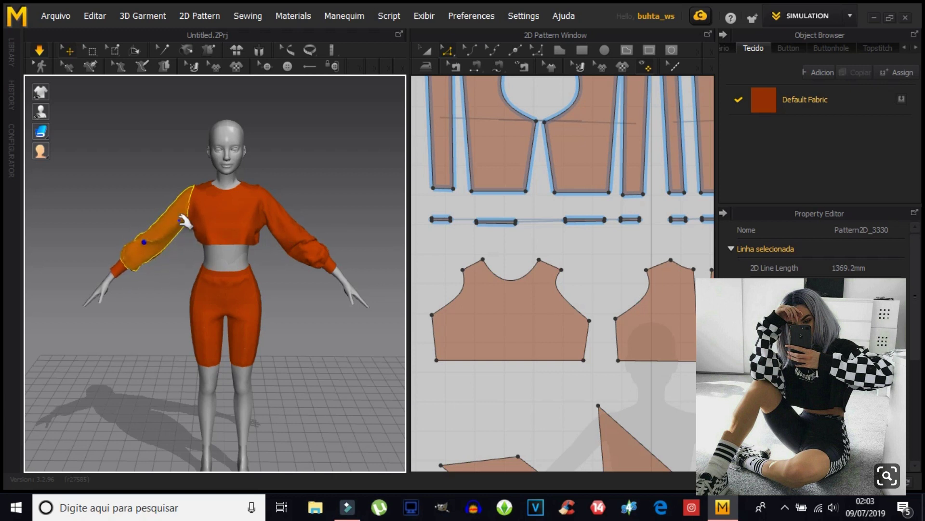
pyautogui.click(345, 388)
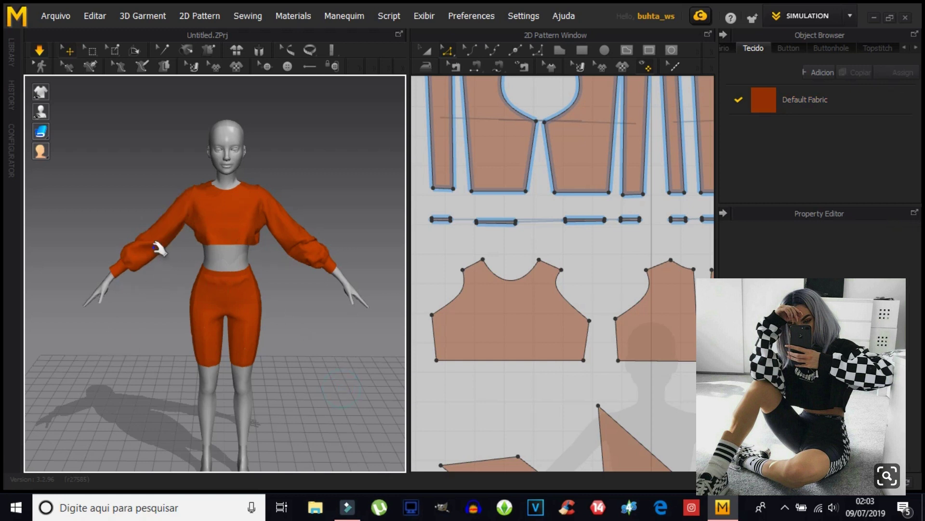
pyautogui.moveTo(160, 249); pyautogui.dragTo(184, 227)
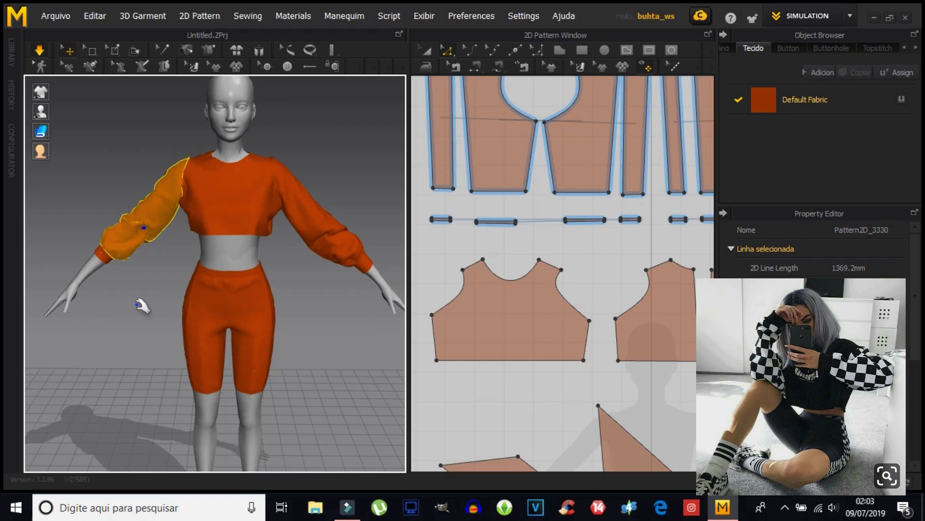
pyautogui.scroll(3, 140, 305)
pyautogui.scroll(3, 196, 306)
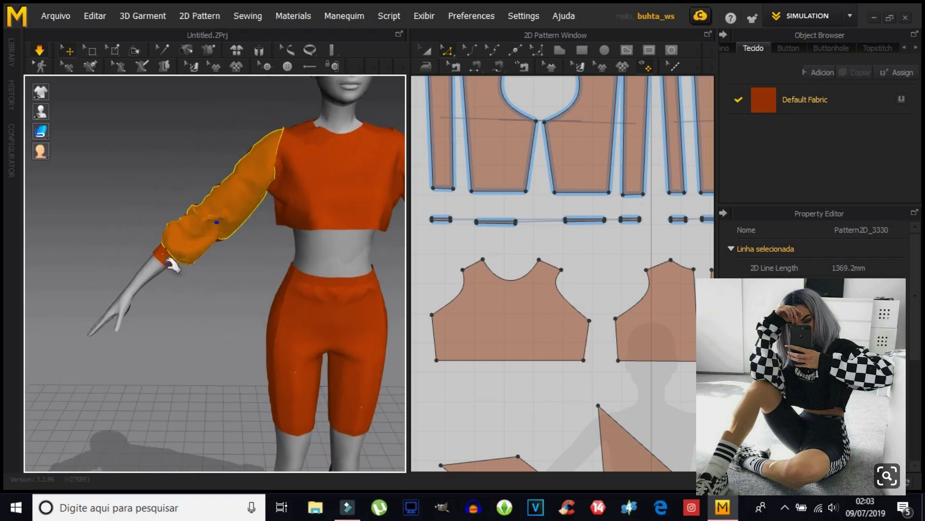
# Select the cuff, orbit to the avatar's front, and select a shorts front panel.
pyautogui.click(172, 264)
pyautogui.moveTo(152, 353)
pyautogui.mouseDown(button='right')
pyautogui.moveTo(332, 381)
pyautogui.moveTo(303, 353)
pyautogui.mouseUp(button='right')
pyautogui.moveTo(210, 345); pyautogui.dragTo(310, 378, button='right')
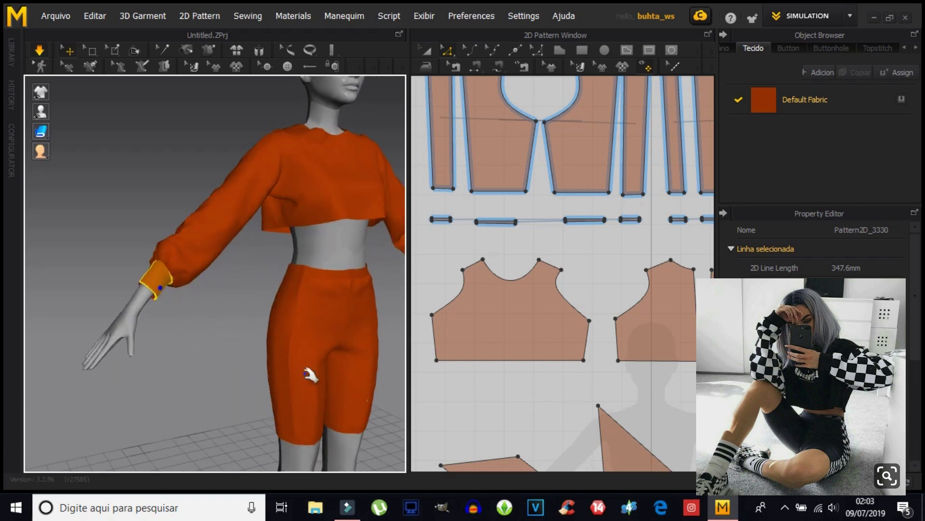
pyautogui.scroll(3, 279, 309)
pyautogui.scroll(2, 228, 301)
pyautogui.scroll(2, 228, 302)
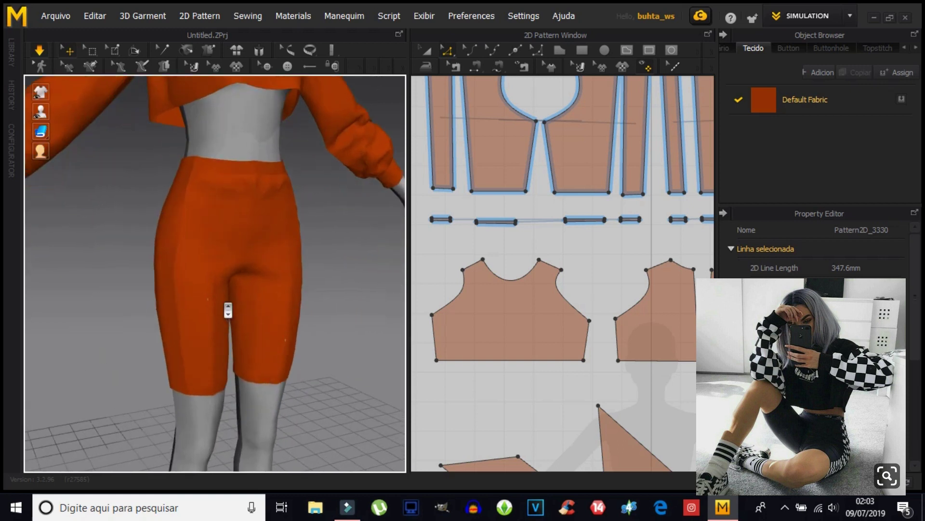
pyautogui.scroll(2, 230, 307)
pyautogui.click(208, 301)
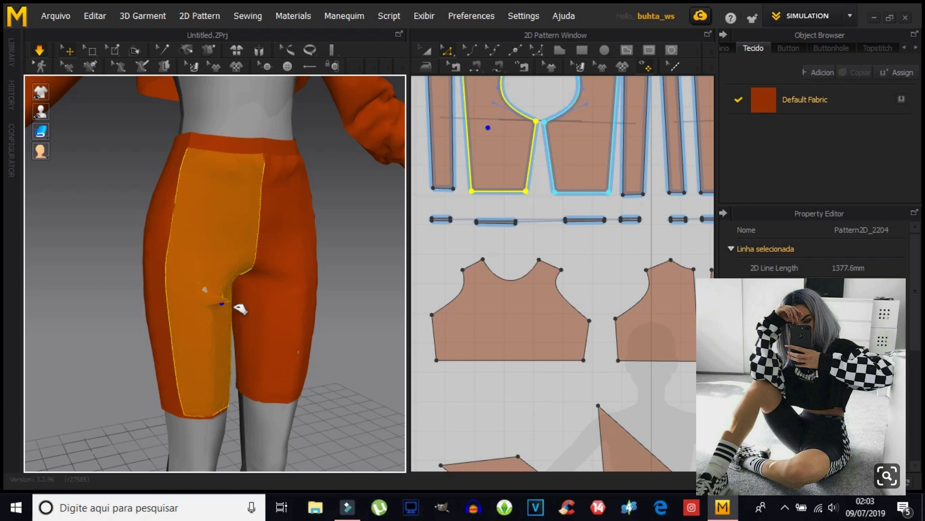
# Pull the center and left front shorts panels outward to smooth the cloth.
pyautogui.moveTo(306, 354)
pyautogui.mouseDown()
pyautogui.moveTo(346, 368)
pyautogui.moveTo(361, 355)
pyautogui.mouseUp()
pyautogui.moveTo(362, 356)
pyautogui.mouseDown(button='right')
pyautogui.moveTo(273, 363)
pyautogui.moveTo(194, 308)
pyautogui.mouseUp(button='right')
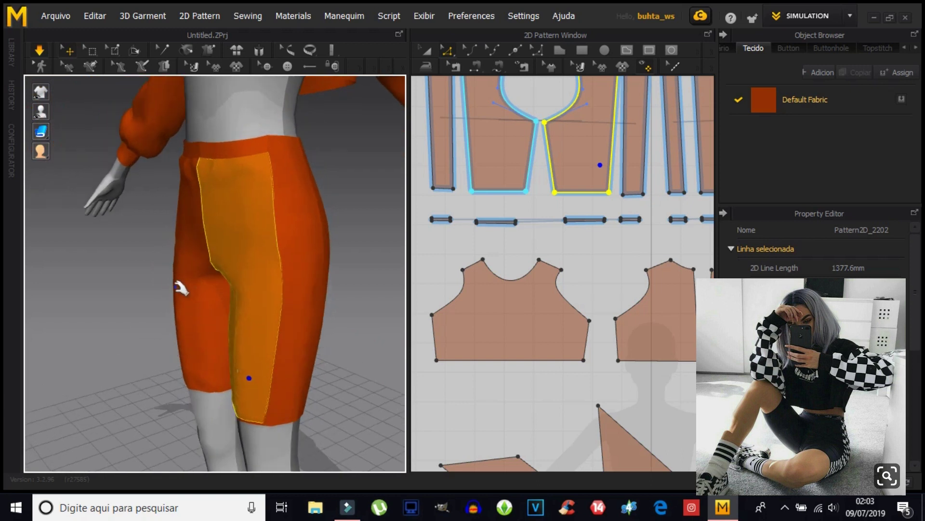
pyautogui.moveTo(176, 289); pyautogui.dragTo(120, 263)
pyautogui.moveTo(215, 353)
pyautogui.mouseDown()
pyautogui.moveTo(193, 328)
pyautogui.moveTo(163, 324)
pyautogui.mouseUp()
pyautogui.moveTo(209, 407); pyautogui.dragTo(299, 406, button='right')
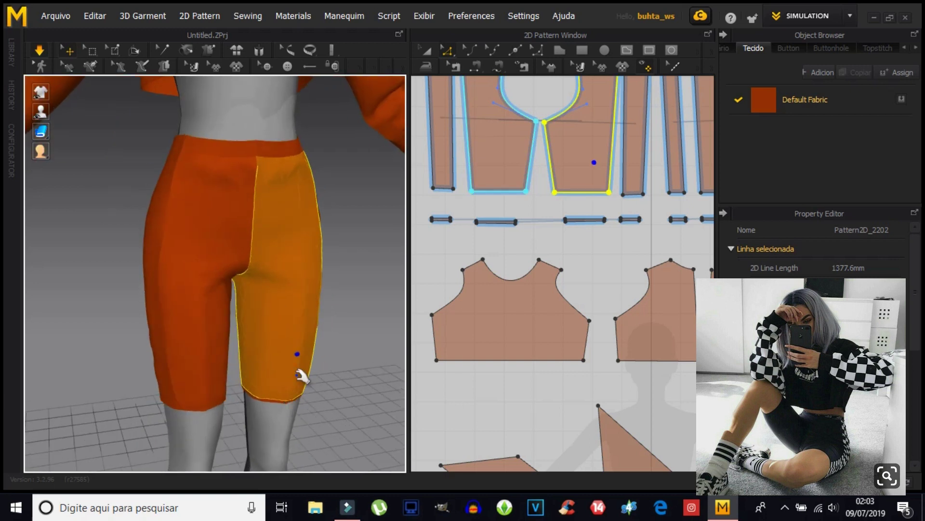
pyautogui.click(367, 352)
# From a side view, pull the shorts fabric outward and let it settle.
pyautogui.moveTo(298, 438); pyautogui.dragTo(340, 438, button='right')
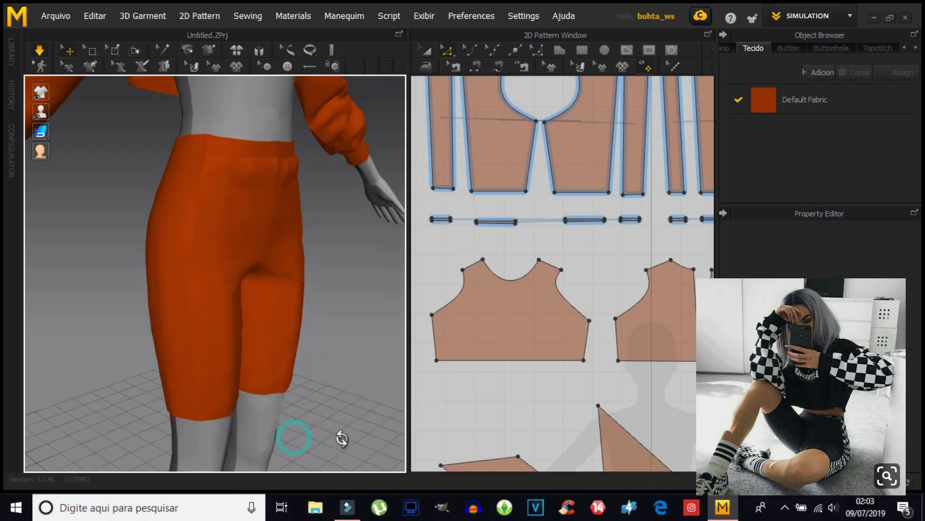
pyautogui.click(301, 344)
pyautogui.moveTo(318, 344); pyautogui.dragTo(339, 375)
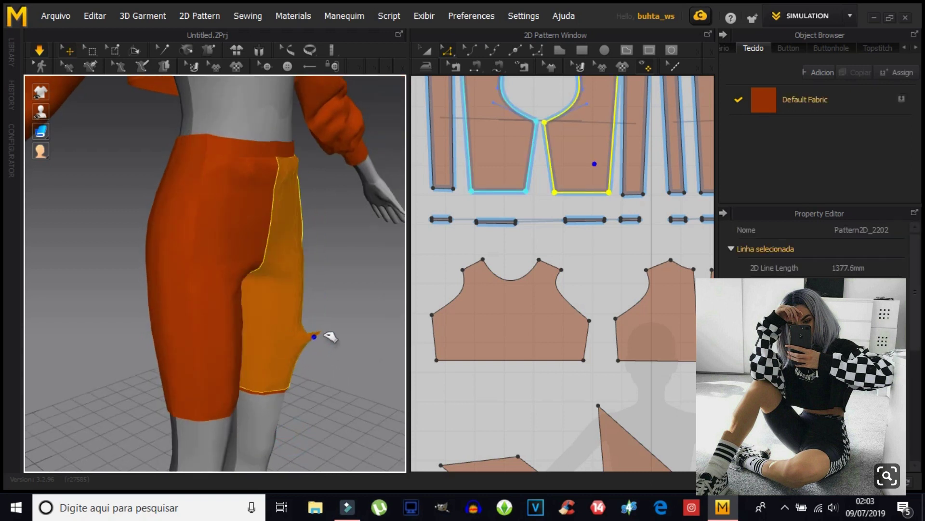
pyautogui.click(337, 378)
pyautogui.moveTo(338, 378); pyautogui.dragTo(248, 375, button='right')
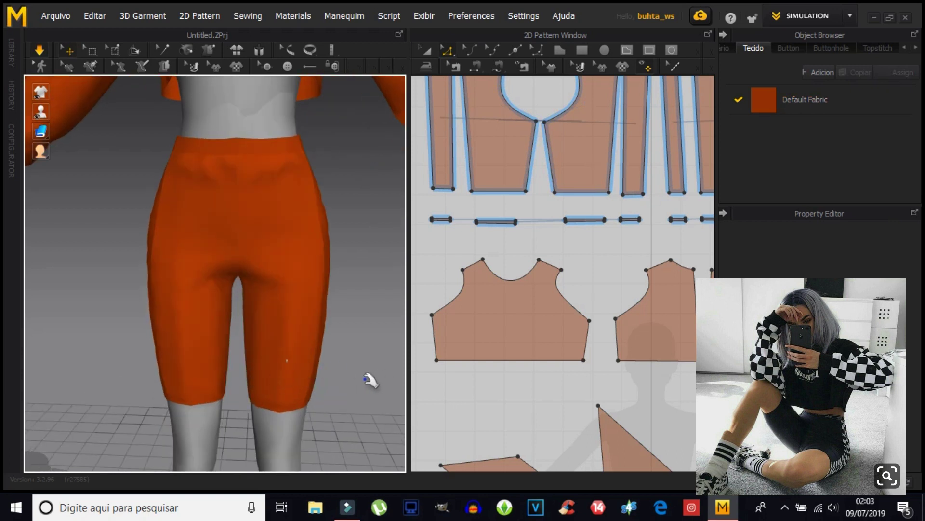
pyautogui.moveTo(371, 378); pyautogui.dragTo(275, 391, button='right')
pyautogui.scroll(2, 273, 400)
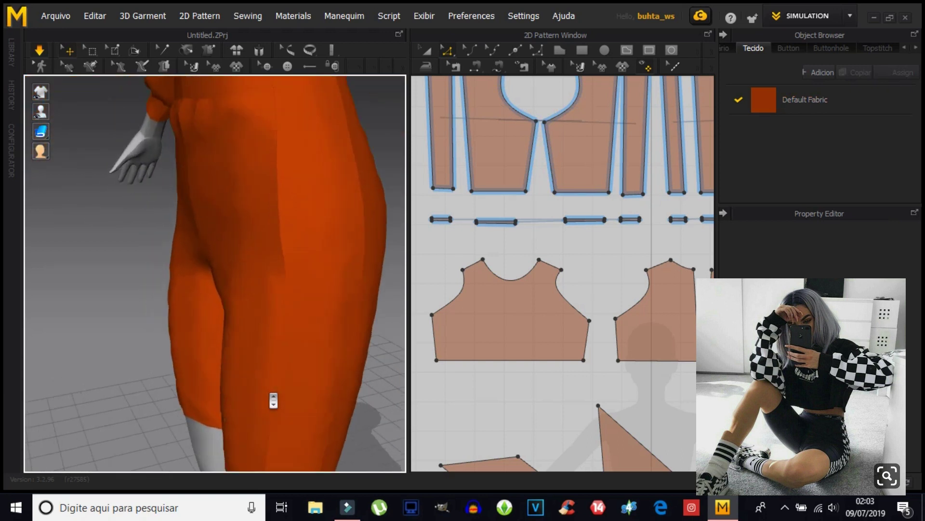
pyautogui.scroll(2, 319, 367)
pyautogui.scroll(2, 320, 382)
# Nudge the center front shorts cloth from several angles, then clear the pattern selection.
pyautogui.click(278, 415)
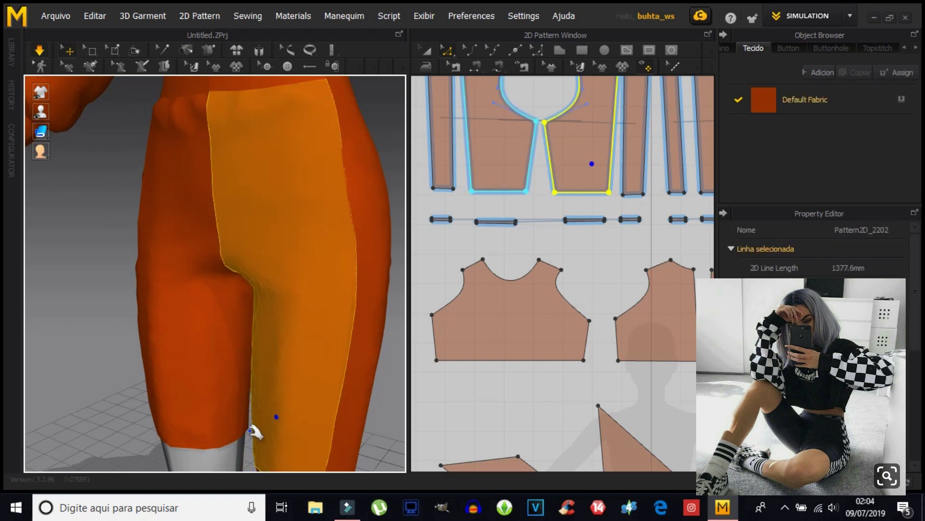
pyautogui.moveTo(258, 419); pyautogui.dragTo(326, 433, button='right')
pyautogui.click(346, 402)
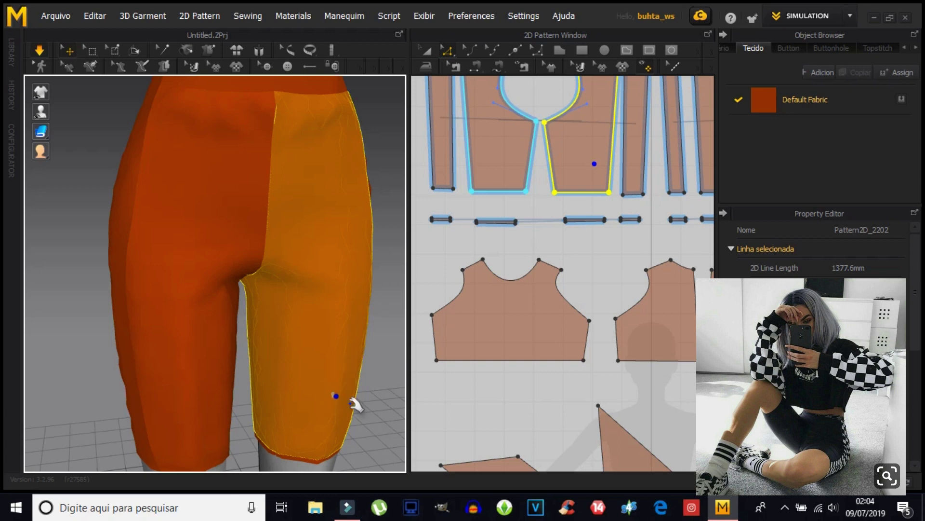
pyautogui.moveTo(330, 417); pyautogui.dragTo(343, 387, button='right')
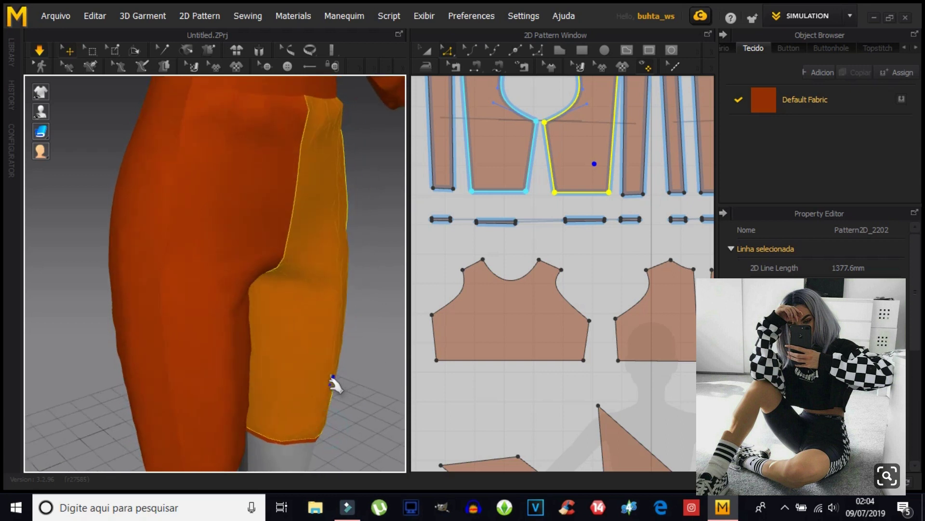
pyautogui.click(547, 171)
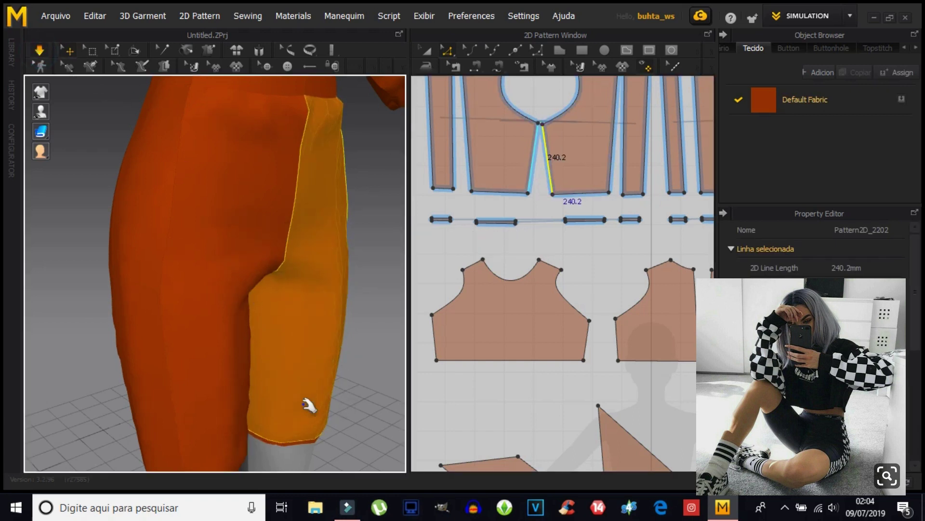
# Return to the front view, zoom out to the full avatar and deselect the shorts.
pyautogui.press('2')
pyautogui.scroll(-2, 303, 403)
pyautogui.scroll(-2, 308, 411)
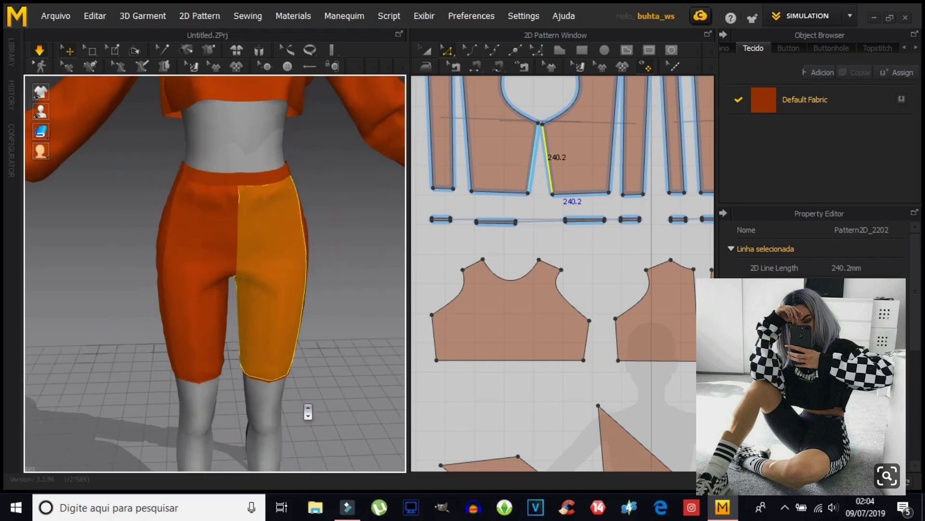
pyautogui.scroll(-2, 308, 411)
pyautogui.scroll(-1, 308, 412)
pyautogui.scroll(-1, 284, 299)
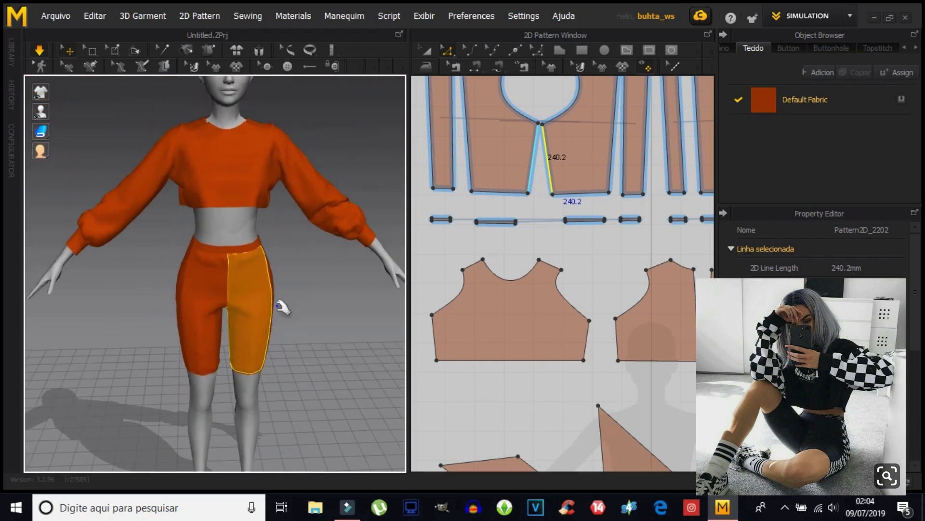
pyautogui.scroll(-1, 278, 314)
pyautogui.click(302, 293)
pyautogui.moveTo(324, 320)
pyautogui.mouseDown(button='right')
pyautogui.moveTo(143, 339)
pyautogui.moveTo(248, 361)
pyautogui.moveTo(340, 351)
pyautogui.moveTo(256, 355)
pyautogui.moveTo(292, 365)
pyautogui.moveTo(253, 361)
pyautogui.moveTo(262, 362)
pyautogui.mouseUp(button='right')
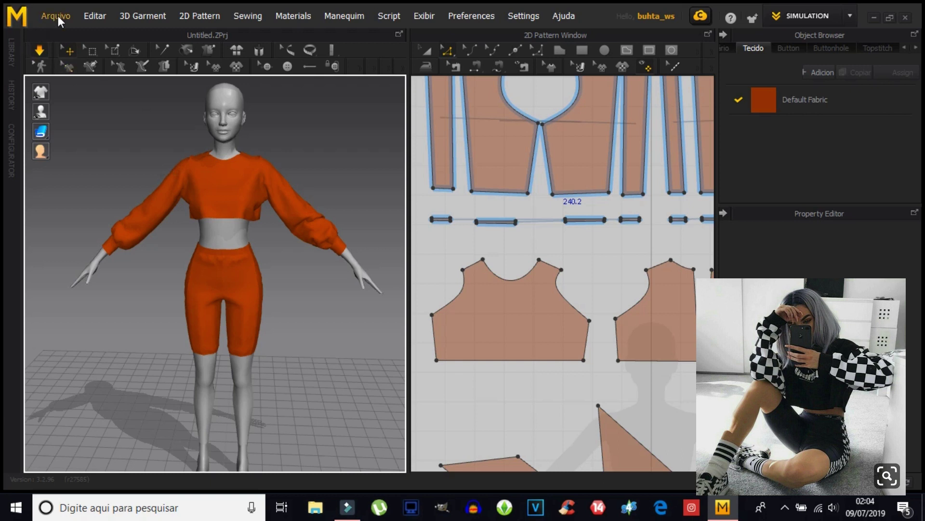
# Marquee-select all pattern pieces with Transform Pattern and move them down together.
pyautogui.scroll(-5, 552, 303)
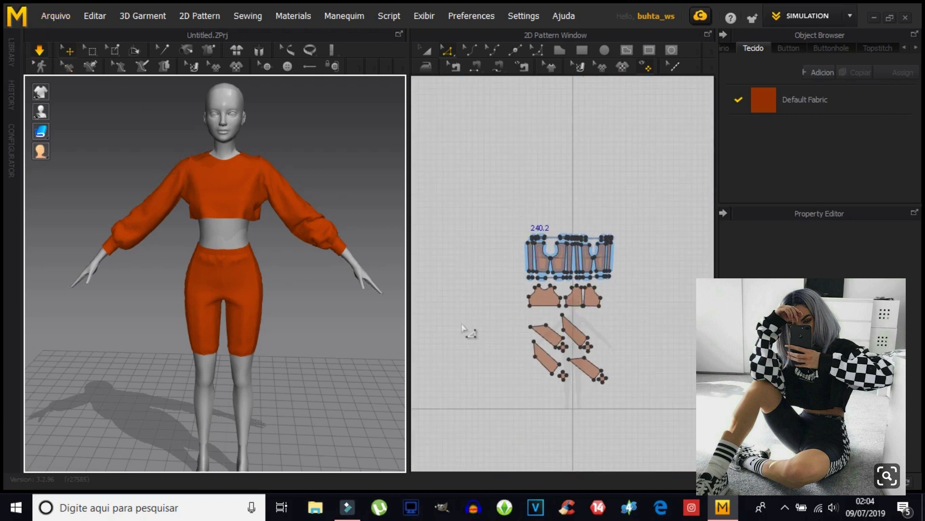
pyautogui.click(427, 51)
pyautogui.moveTo(502, 188); pyautogui.dragTo(627, 403)
pyautogui.moveTo(560, 262)
pyautogui.mouseDown()
pyautogui.moveTo(568, 296)
pyautogui.moveTo(568, 286)
pyautogui.mouseUp()
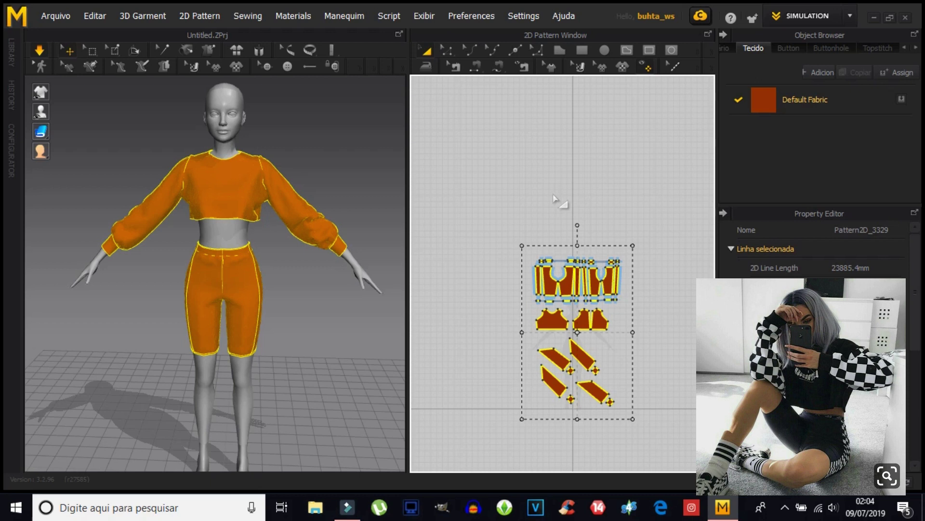
# Reselect every pattern piece and bring up the Arquivo menu.
pyautogui.click(554, 195)
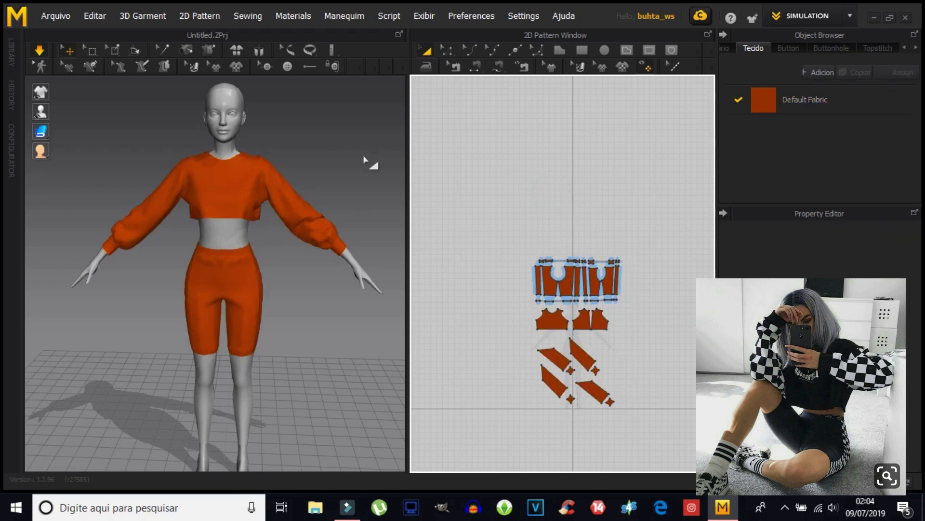
pyautogui.moveTo(488, 203)
pyautogui.mouseDown()
pyautogui.moveTo(570, 407)
pyautogui.moveTo(661, 409)
pyautogui.mouseUp()
pyautogui.click(50, 16)
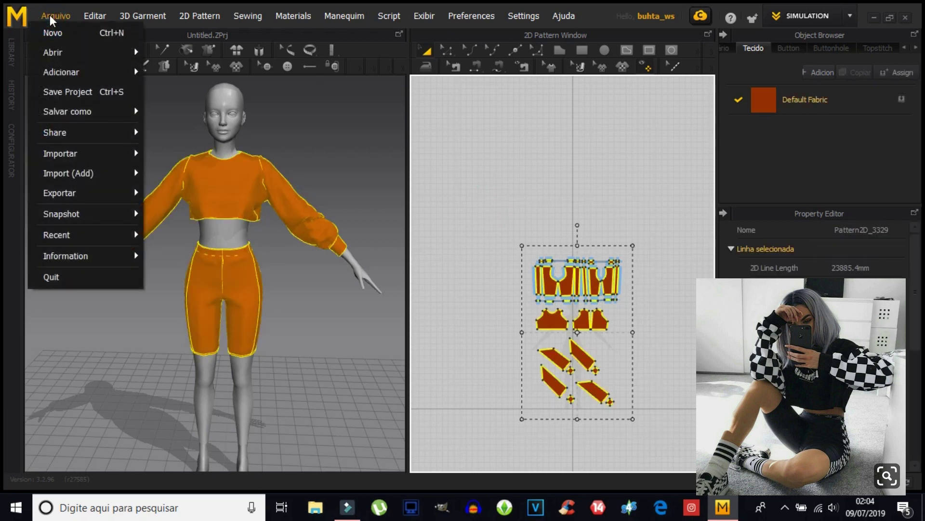
# Start saving the project and browse into the Looks Em Construção folder.
pyautogui.click(105, 91)
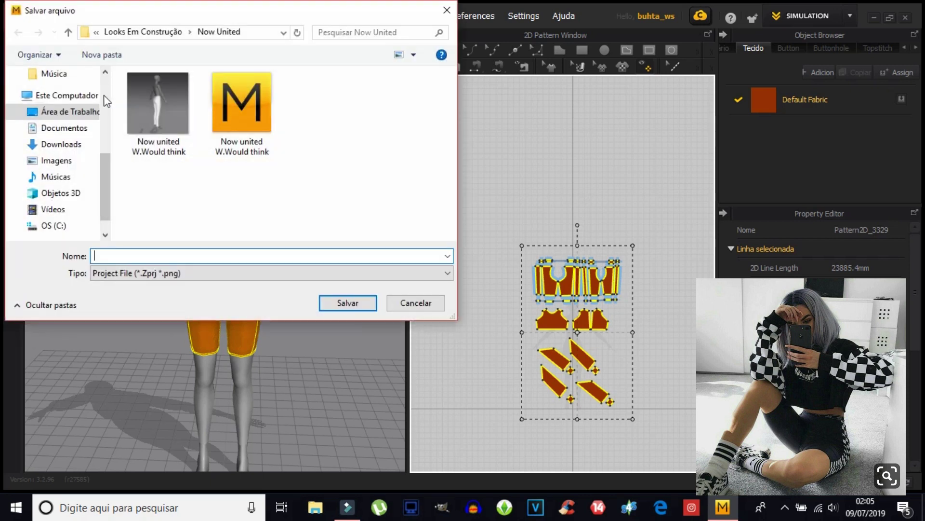
pyautogui.click(122, 36)
pyautogui.click(124, 32)
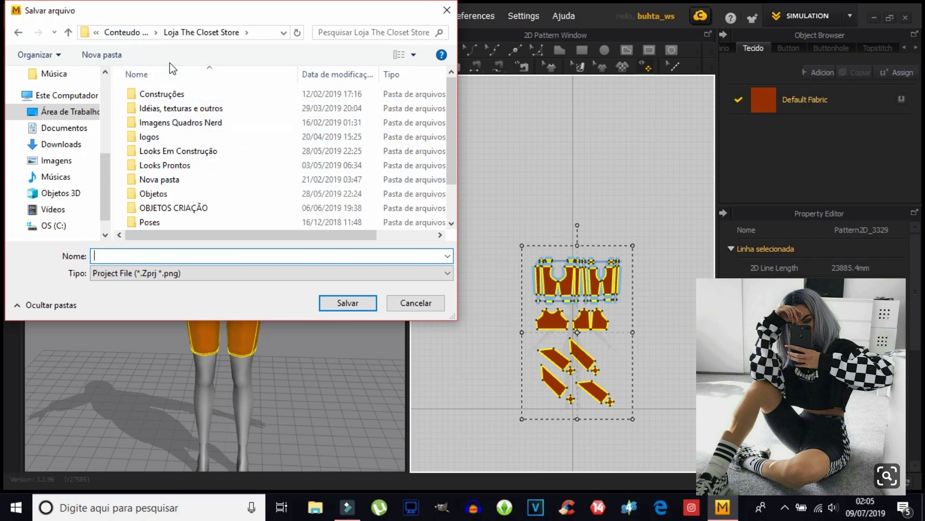
pyautogui.click(202, 34)
pyautogui.click(202, 35)
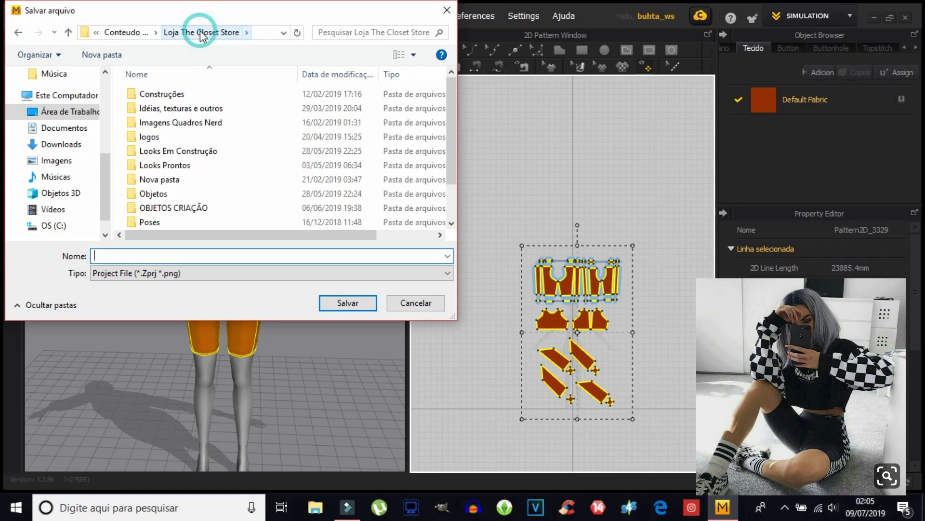
pyautogui.doubleClick(166, 151)
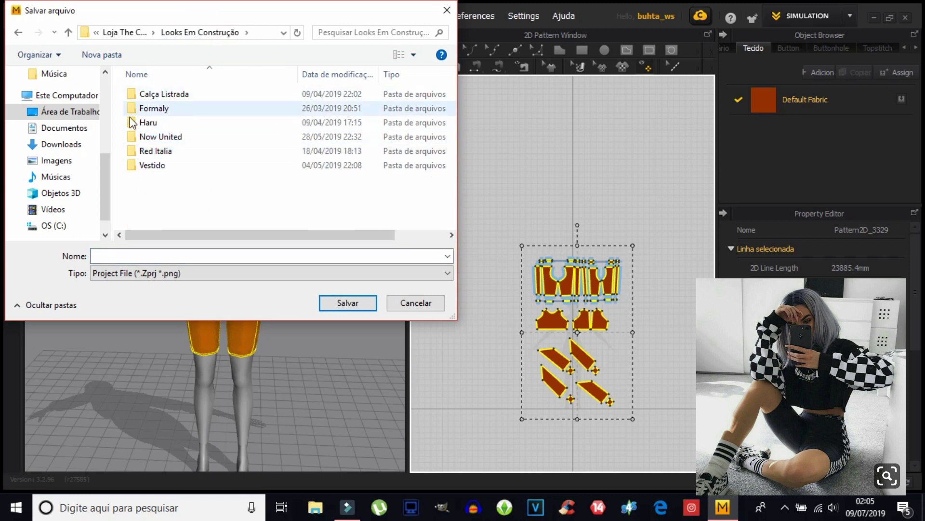
pyautogui.click(125, 256)
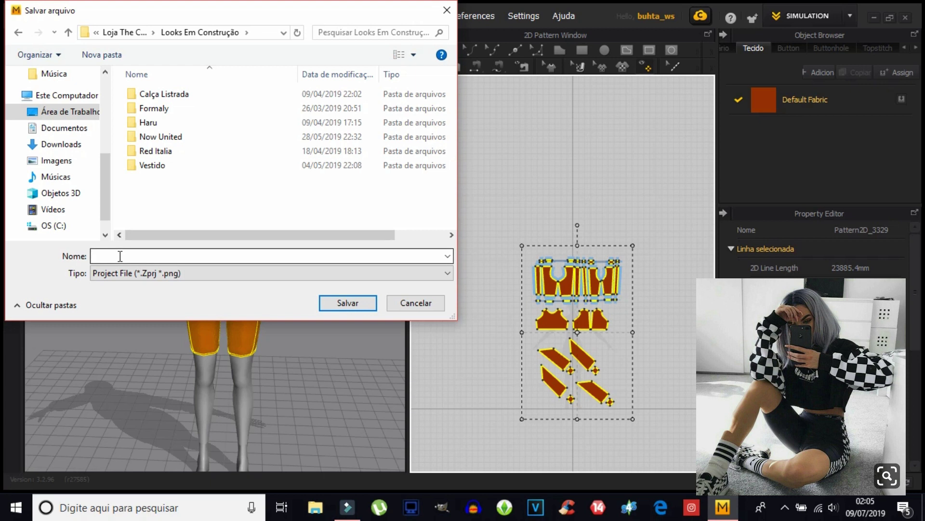
# Create folder Conj.Quadriculado and save the project inside it as 'Short e moletom'.
pyautogui.click(101, 55)
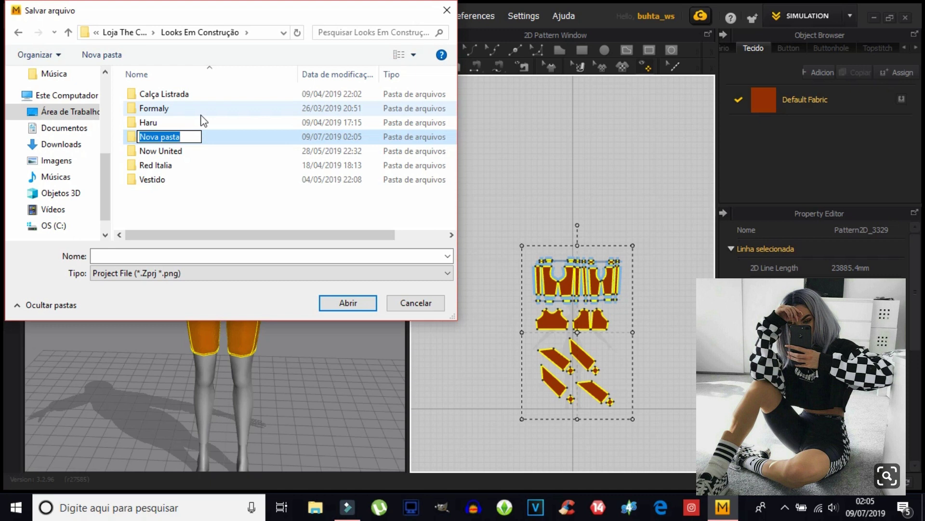
pyautogui.write('Conj.')
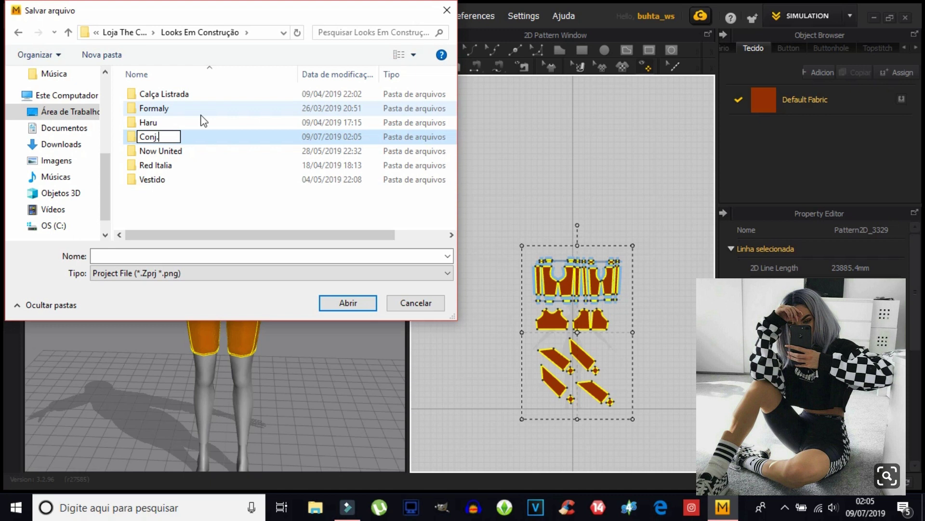
pyautogui.write('Quadri')
pyautogui.write('culado')
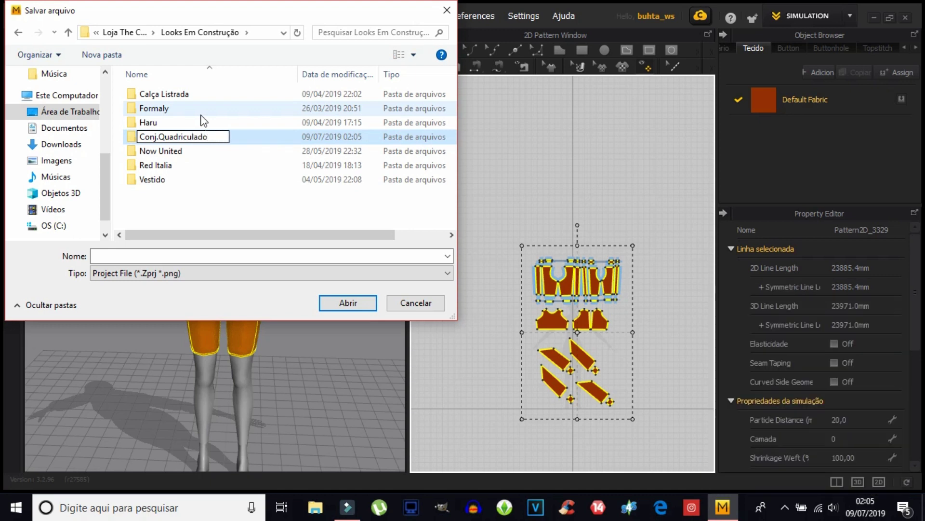
pyautogui.press('Return')
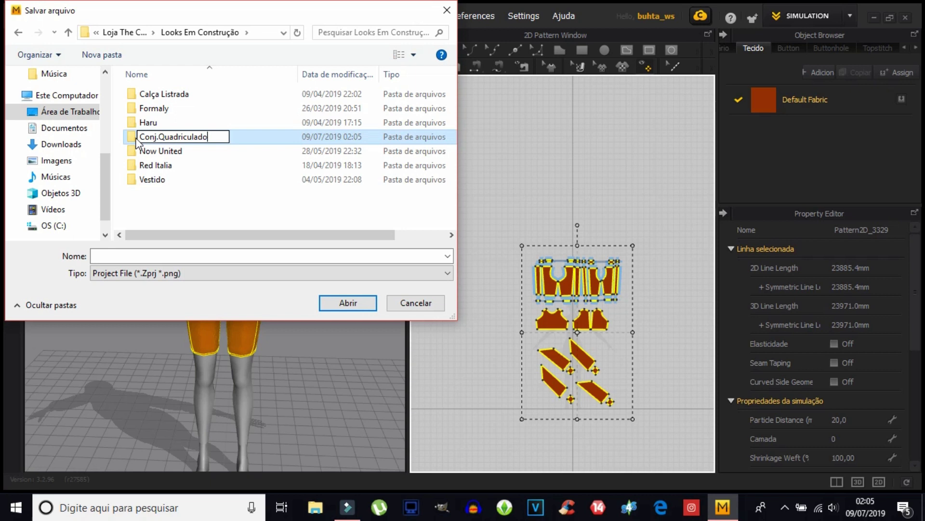
pyautogui.doubleClick(135, 109)
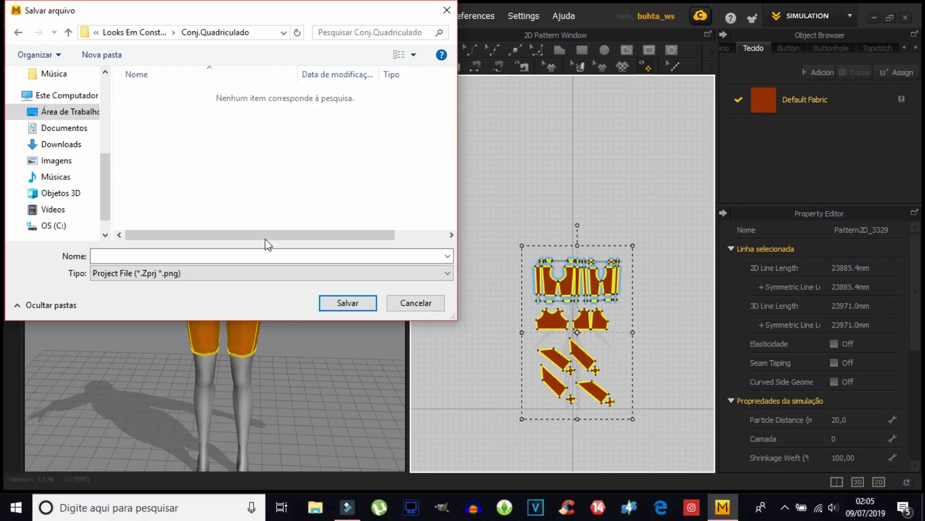
pyautogui.click(244, 255)
pyautogui.write('Short e moletom')
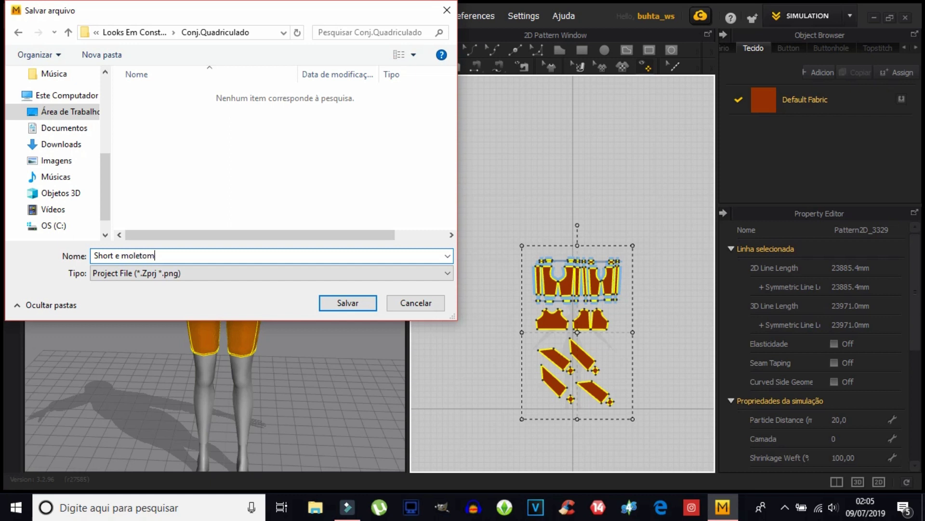
pyautogui.click(343, 305)
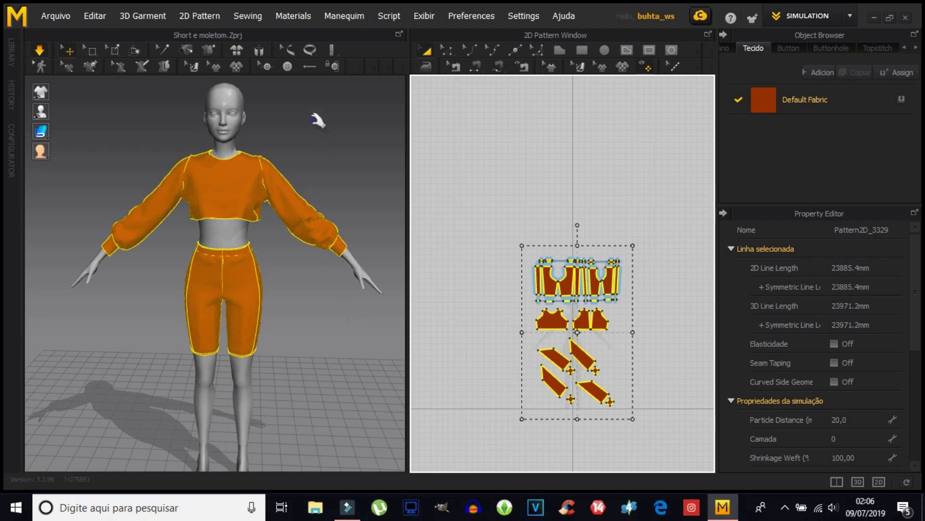
# Open the Arquivo menu to reveal the Exportar formats.
pyautogui.click(56, 18)
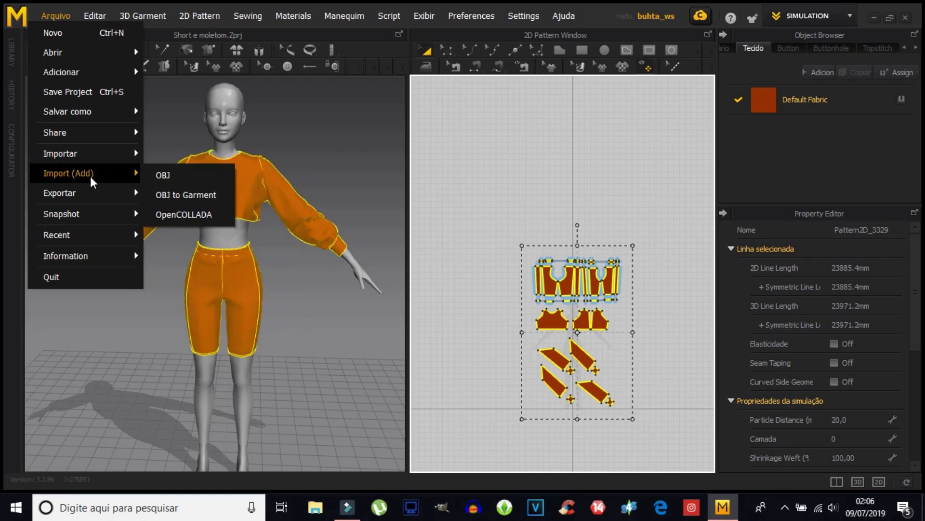
pyautogui.moveTo(60, 192)
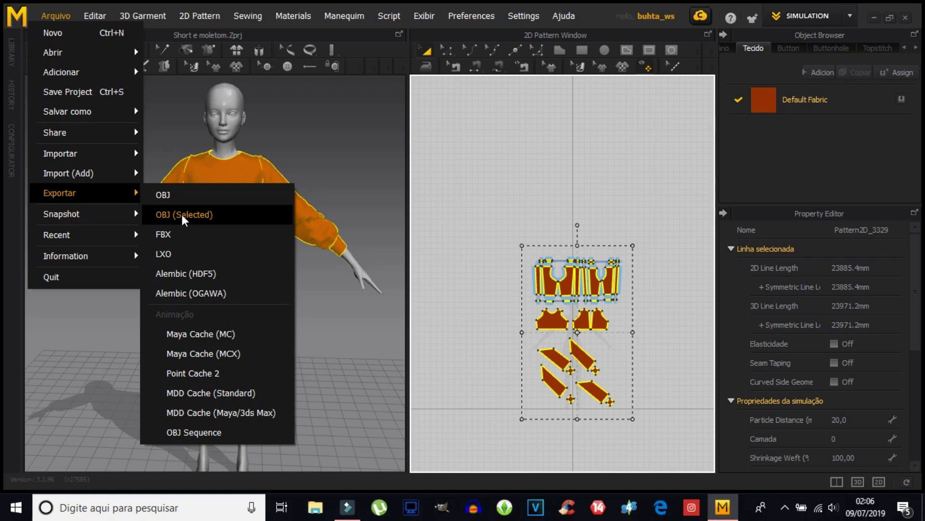
# Export selected garments as OBJ 'short e moletom' into Looks Em Construção > Conj.Quadriculado.
pyautogui.click(182, 214)
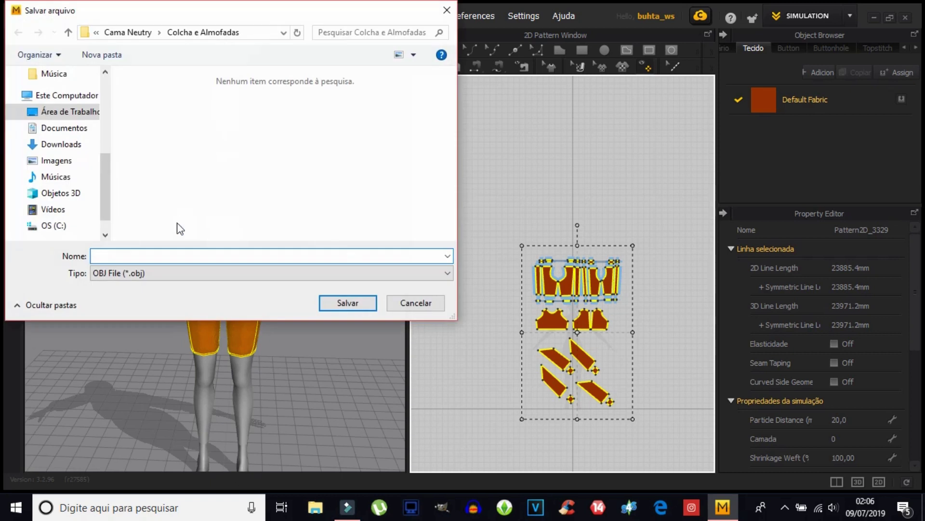
pyautogui.click(135, 32)
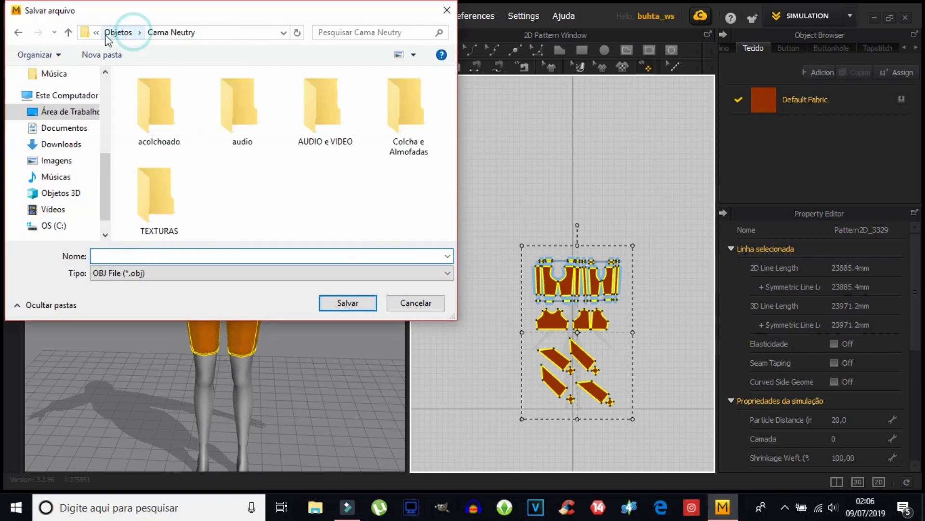
pyautogui.click(112, 32)
pyautogui.click(171, 151)
pyautogui.doubleClick(171, 151)
pyautogui.doubleClick(169, 108)
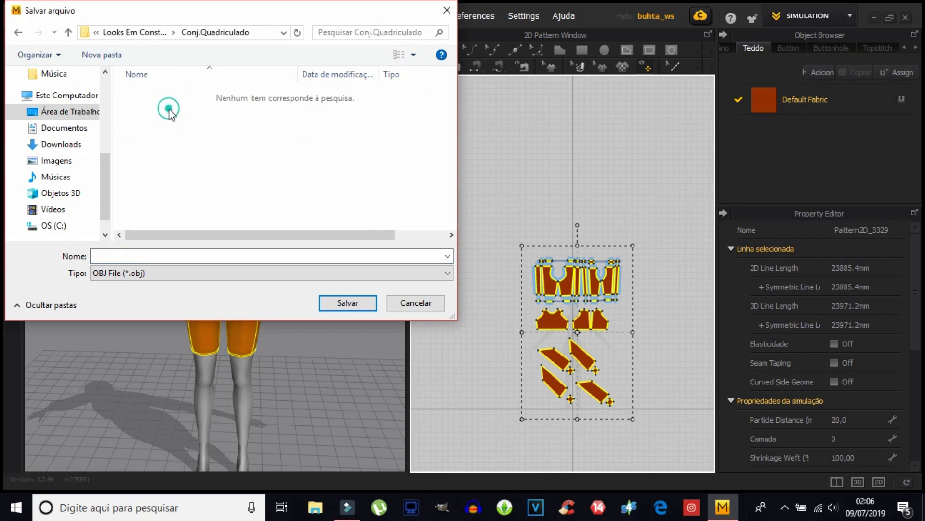
pyautogui.click(154, 253)
pyautogui.write('short e moletom')
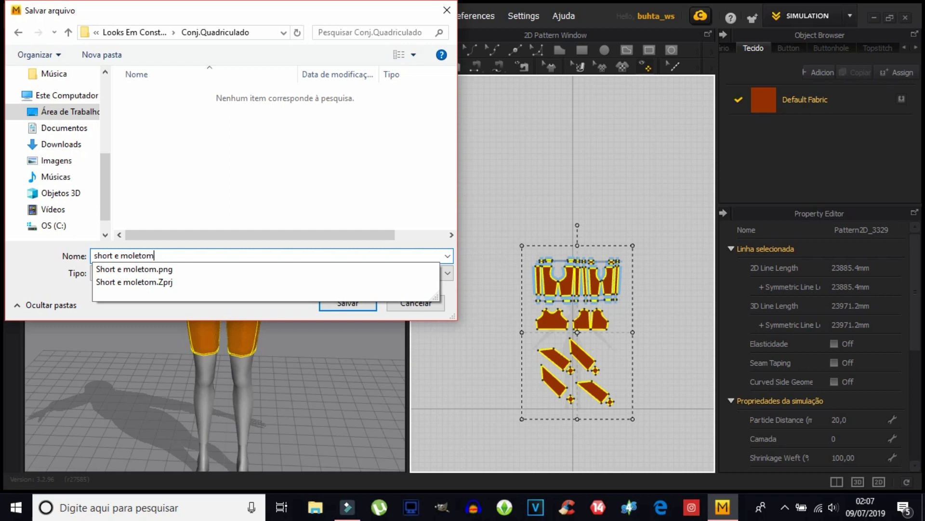
pyautogui.click(196, 255)
pyautogui.click(324, 307)
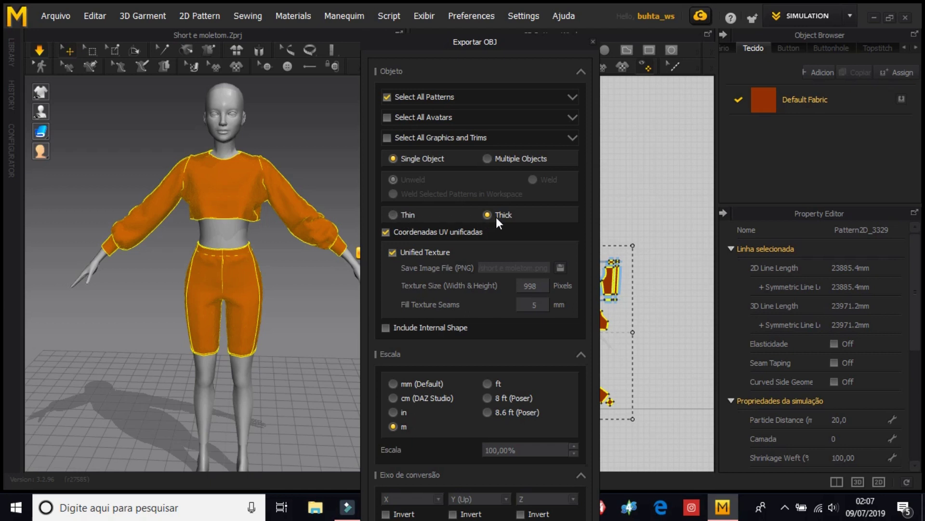
# Switch the OBJ export to Thin geometry and confirm the export.
pyautogui.click(399, 218)
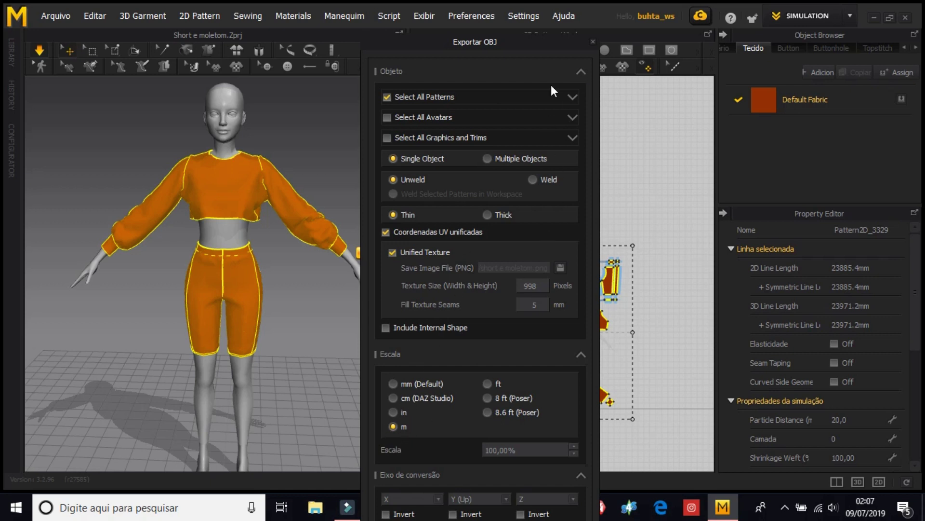
pyautogui.click(581, 73)
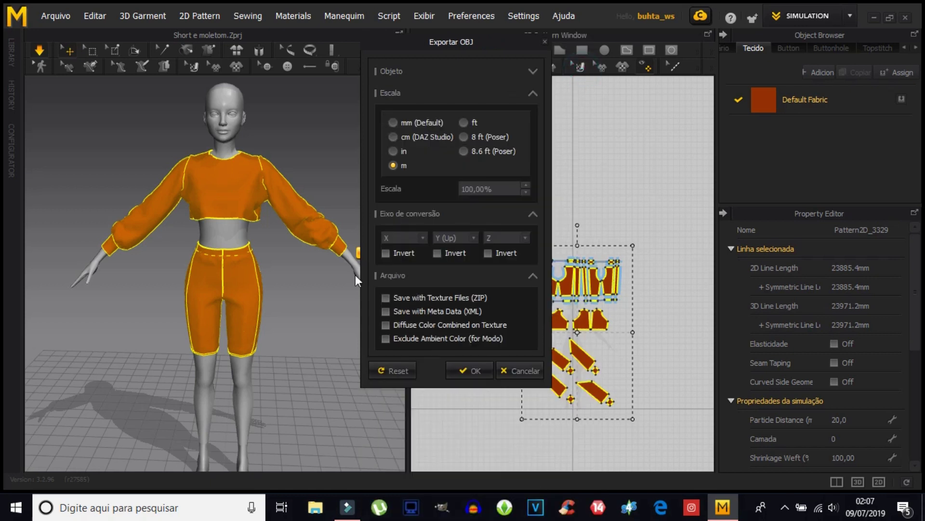
pyautogui.click(465, 368)
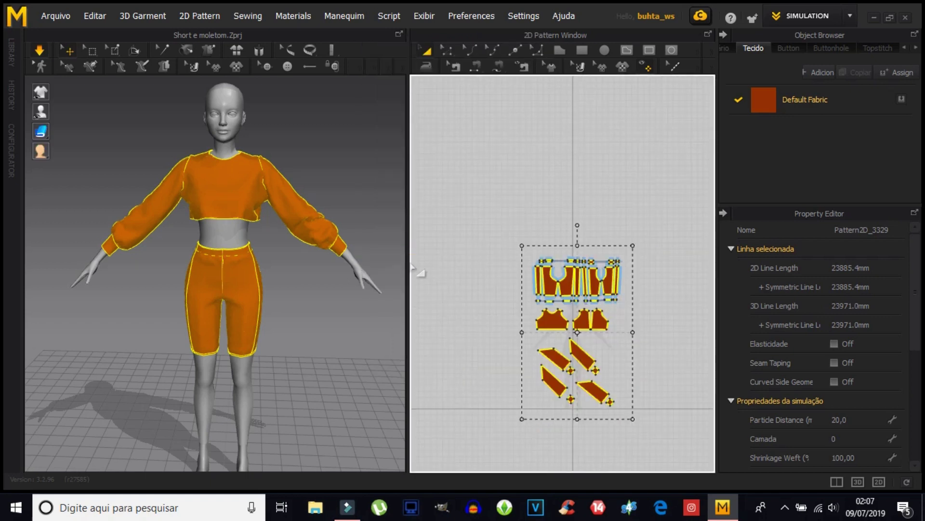
pyautogui.click(48, 17)
pyautogui.moveTo(62, 214)
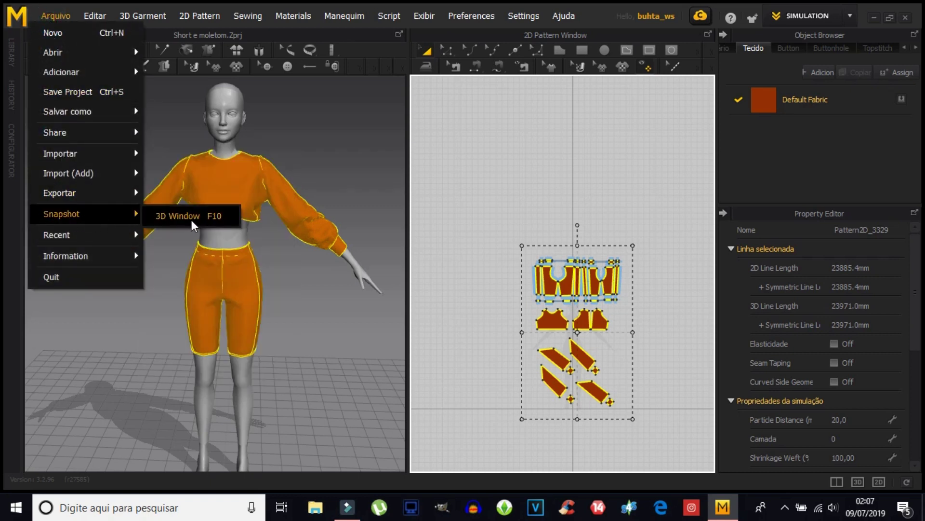
# Save a 3D window snapshot as 'short' PNG in Conj.Quadriculado at 472 × 583 pixels.
pyautogui.click(201, 214)
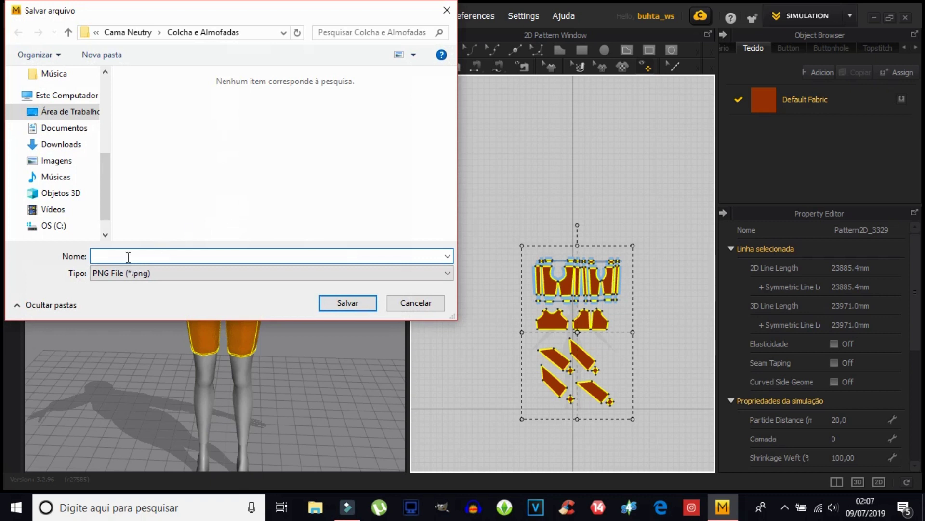
pyautogui.click(127, 256)
pyautogui.write('short')
pyautogui.click(131, 32)
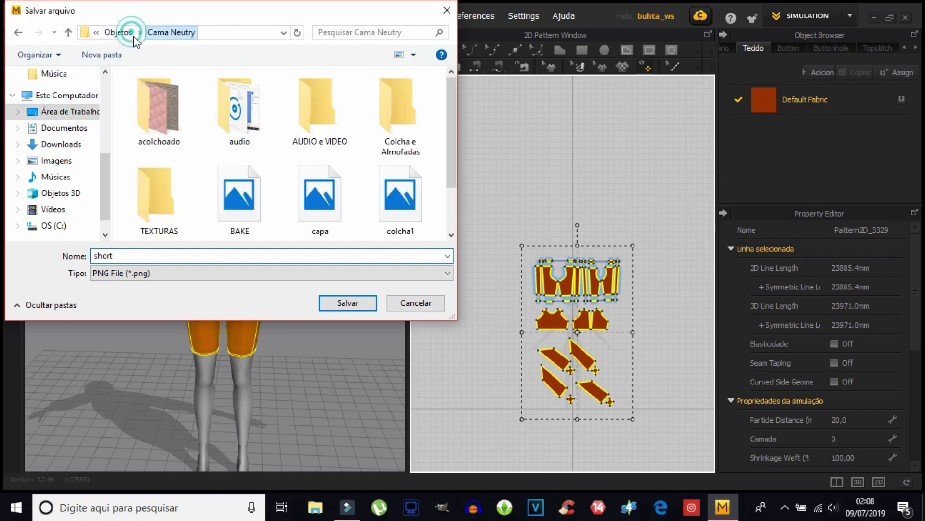
pyautogui.click(124, 33)
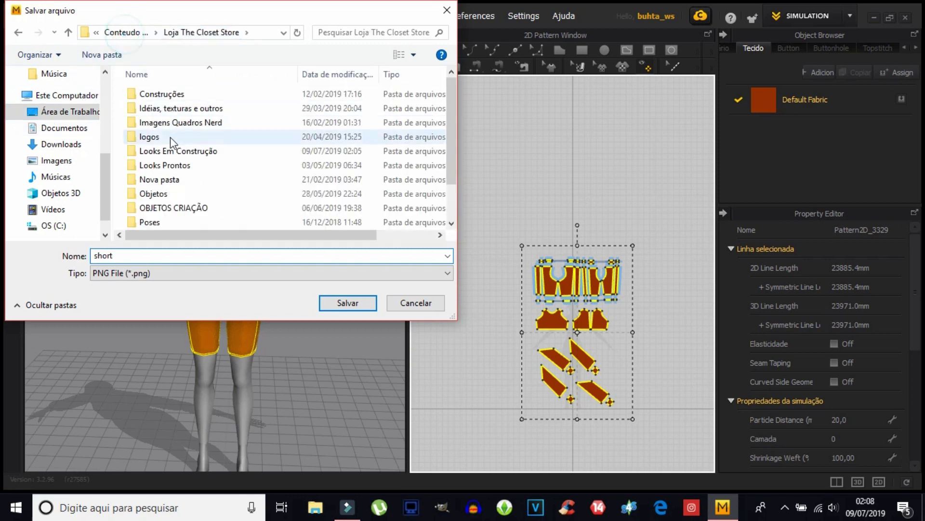
pyautogui.doubleClick(169, 152)
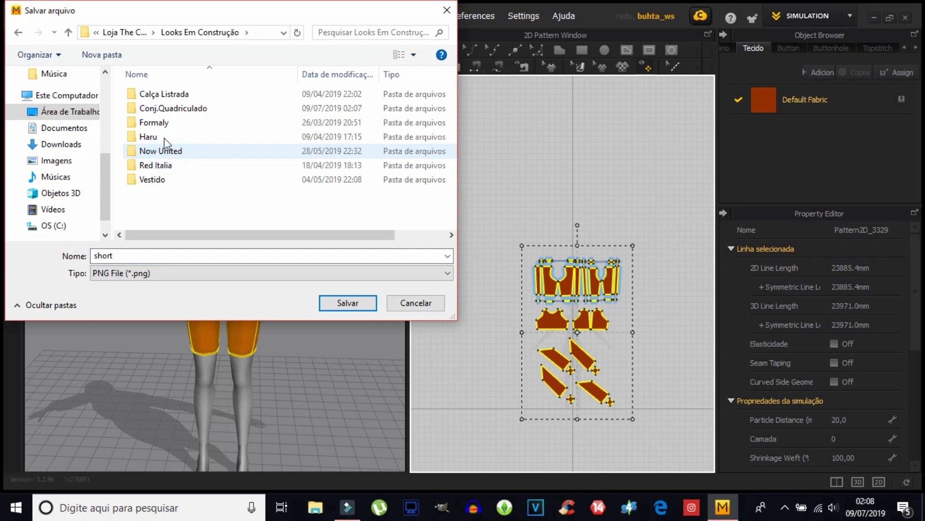
pyautogui.doubleClick(167, 111)
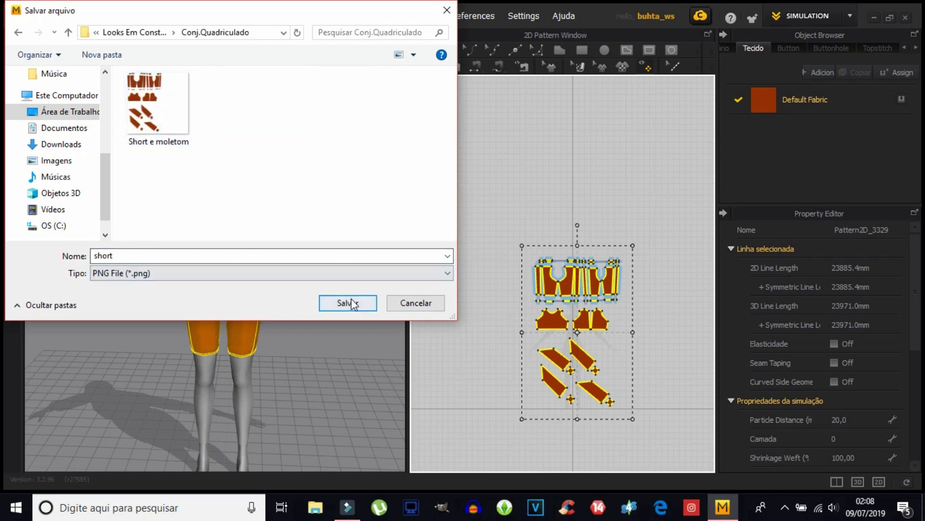
pyautogui.click(348, 303)
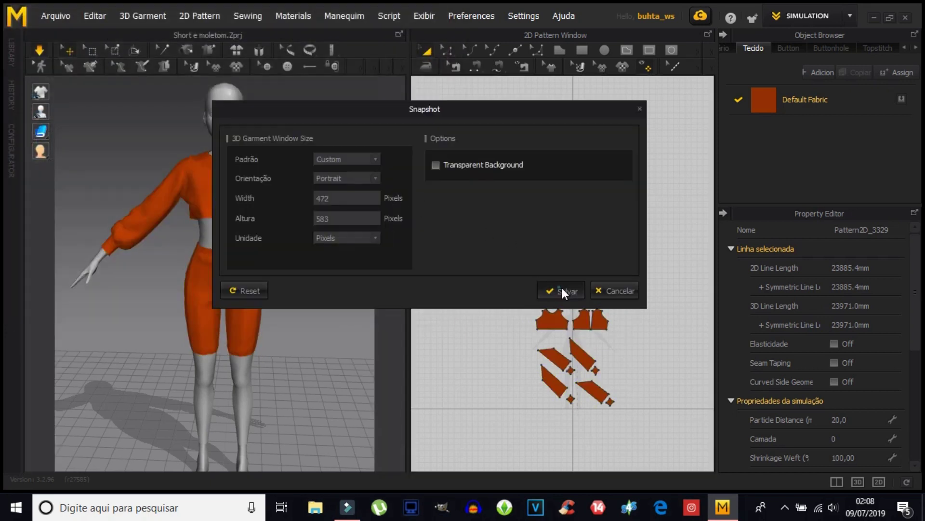
pyautogui.click(562, 289)
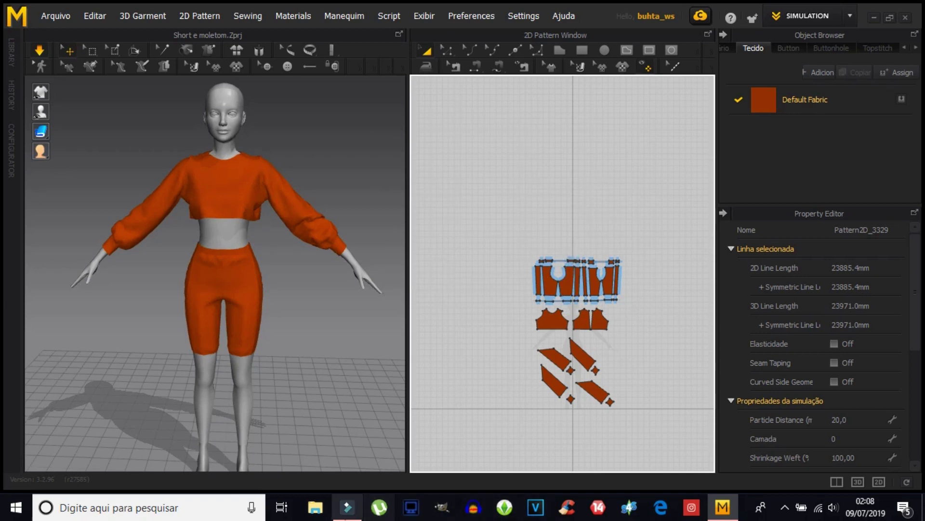
# In File Explorer, browse from Documentos through DESKTOP and Conteudo Canal to Loja The Closet Store.
pyautogui.click(320, 507)
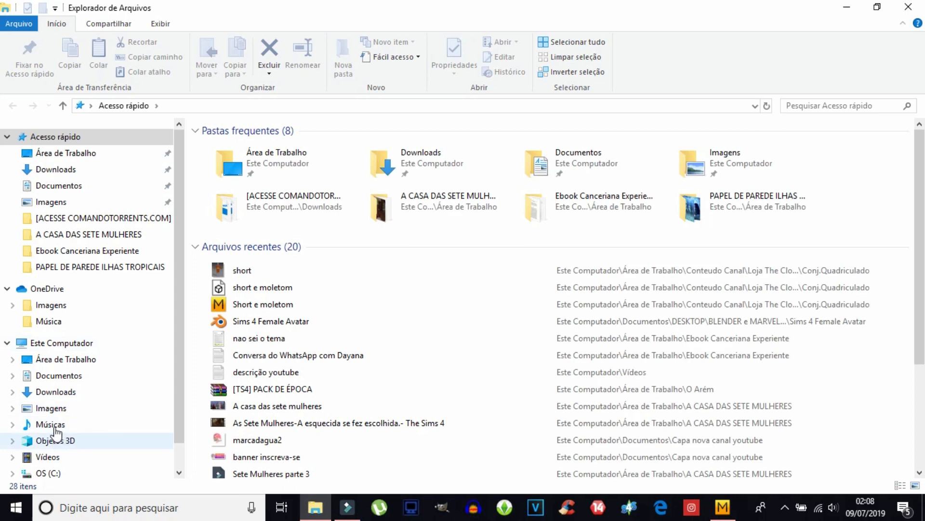
pyautogui.click(72, 379)
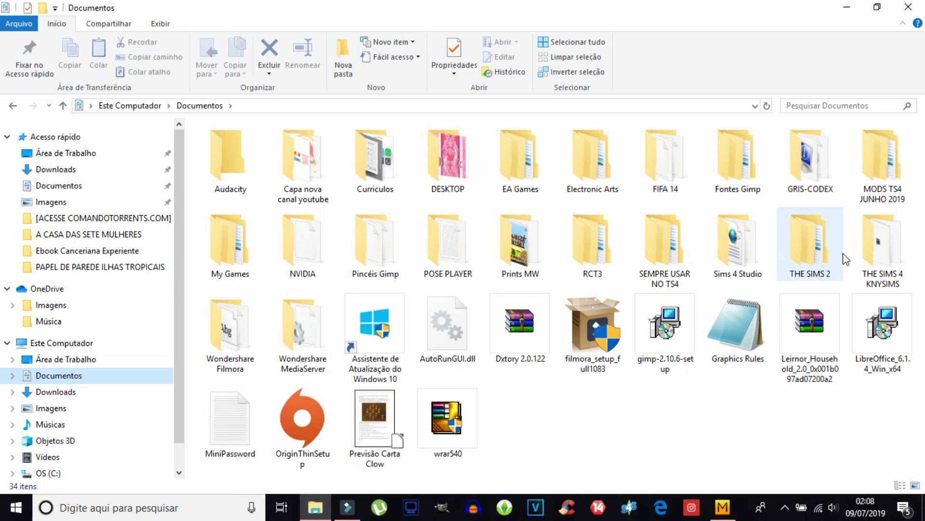
pyautogui.doubleClick(448, 159)
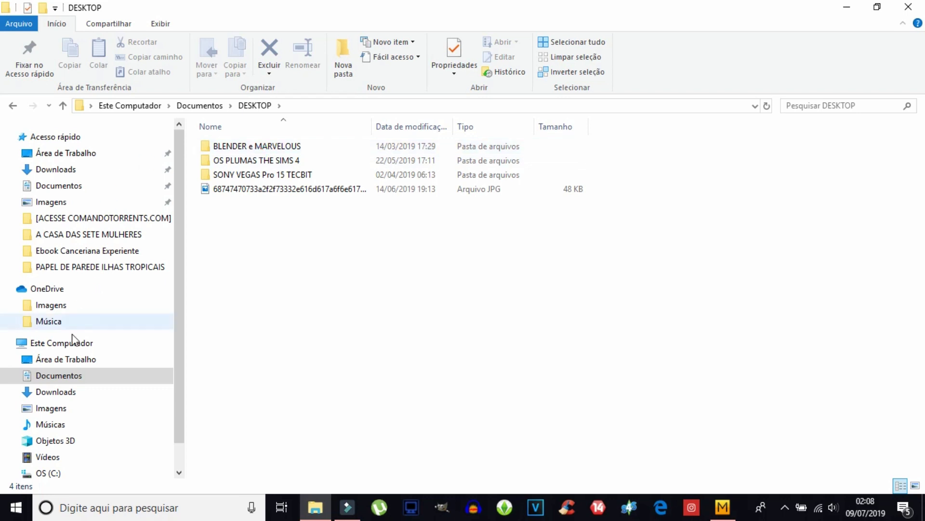
pyautogui.click(68, 359)
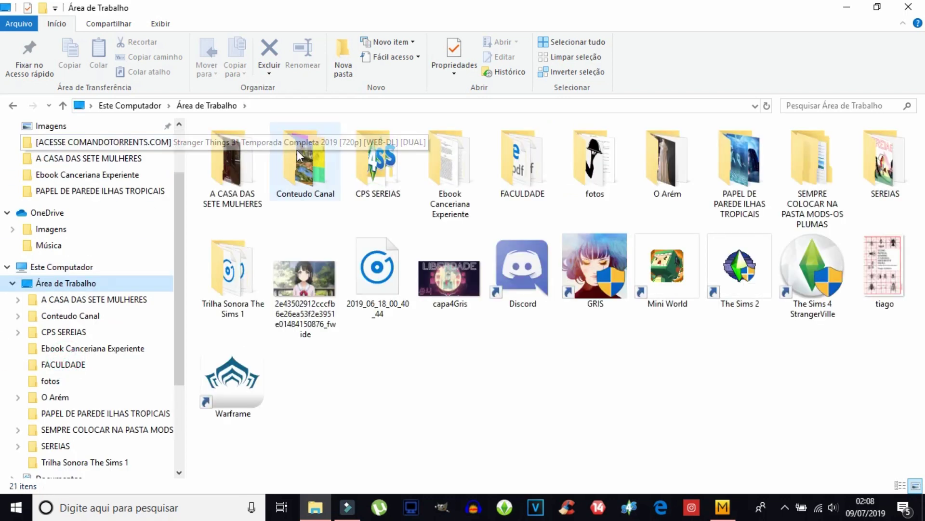
pyautogui.doubleClick(286, 156)
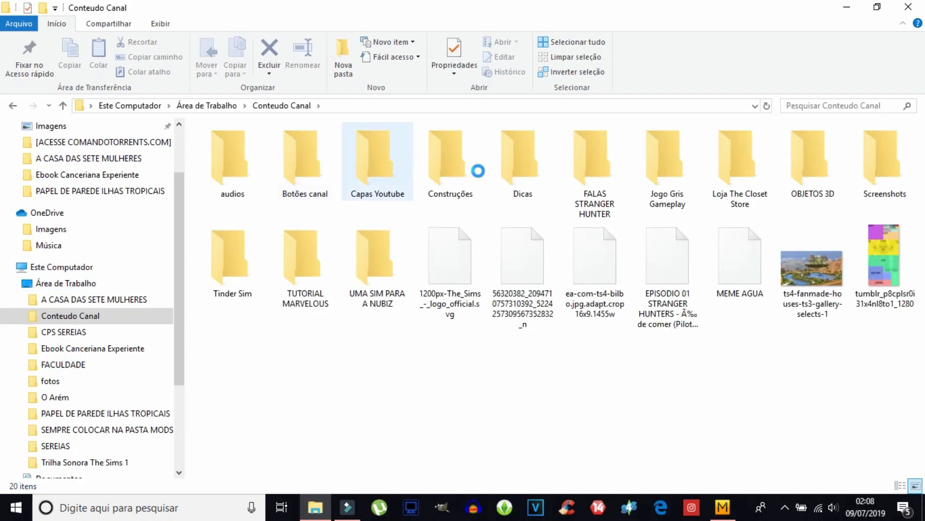
pyautogui.doubleClick(735, 170)
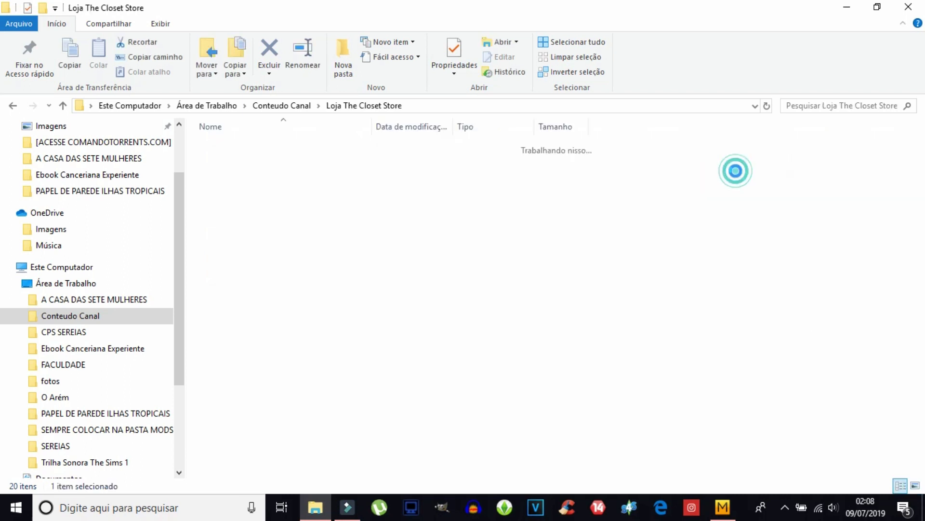
# Open Looks Em Construção > Conj.Quadriculado and check the saved short e moletom files.
pyautogui.click(223, 146)
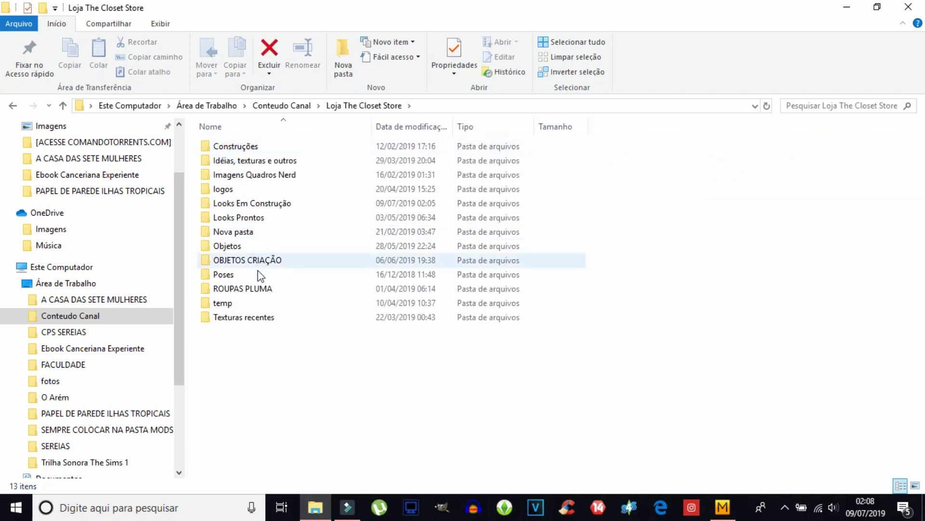
pyautogui.doubleClick(258, 207)
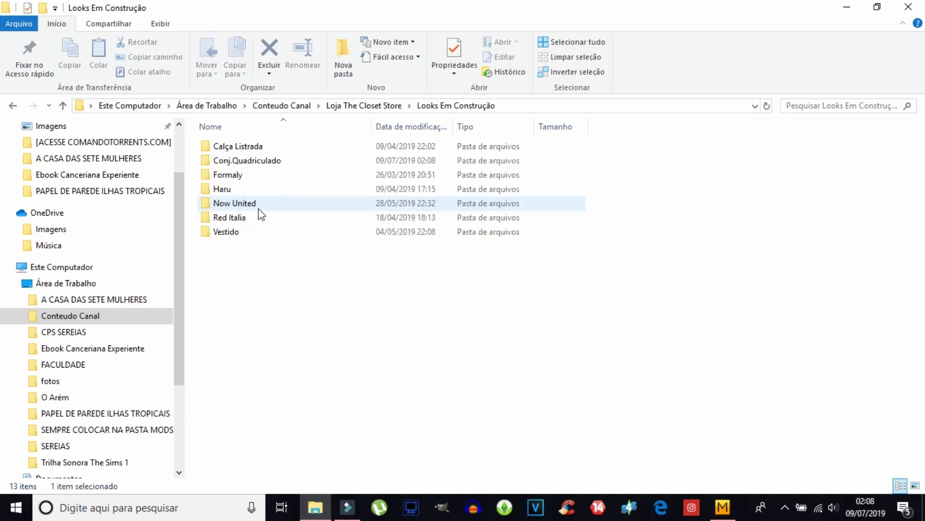
pyautogui.click(260, 161)
pyautogui.doubleClick(259, 162)
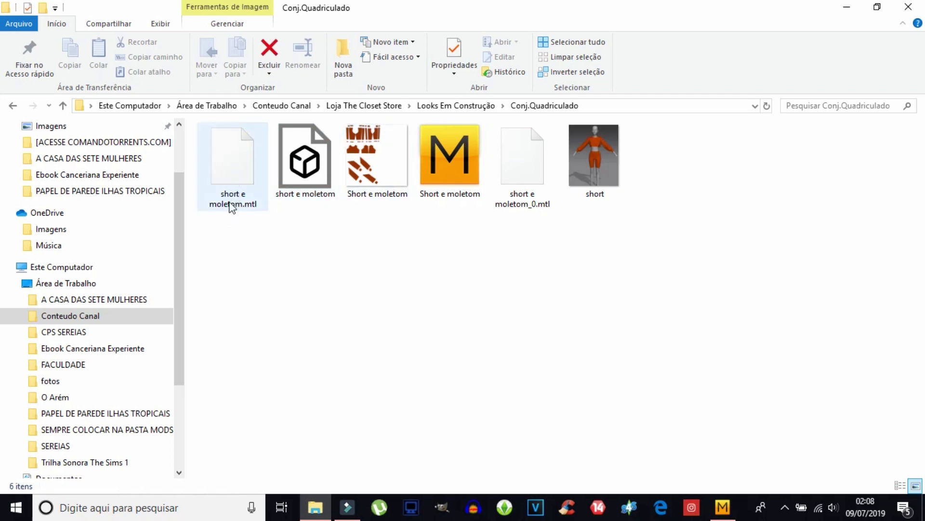
pyautogui.moveTo(305, 158)
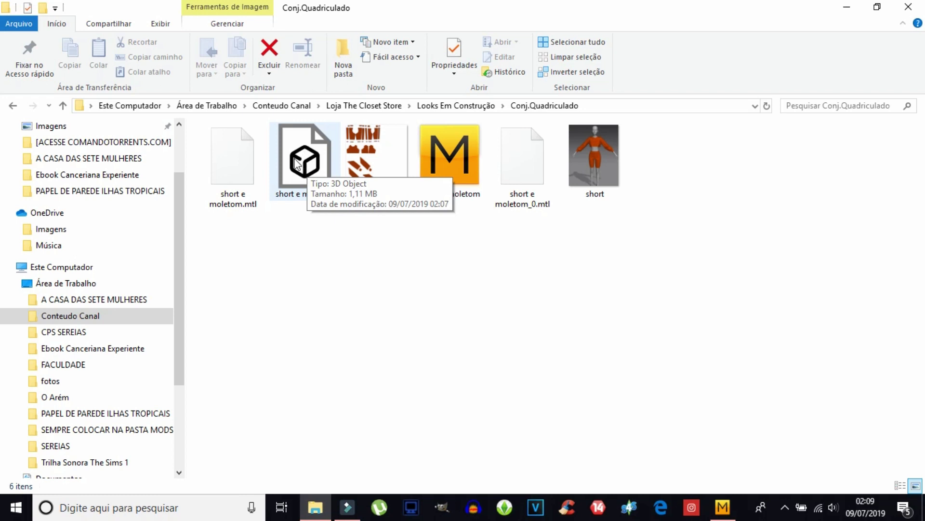
pyautogui.doubleClick(303, 162)
pyautogui.click(360, 233)
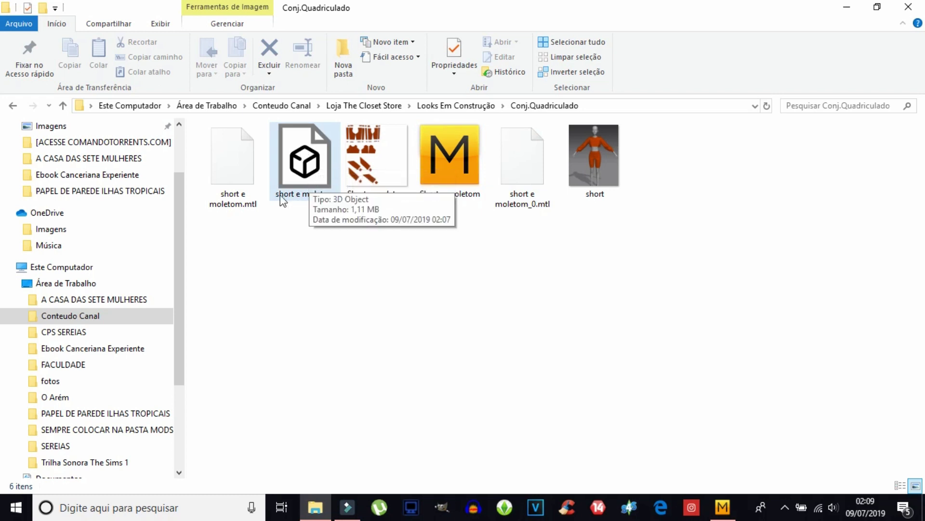
pyautogui.click(722, 506)
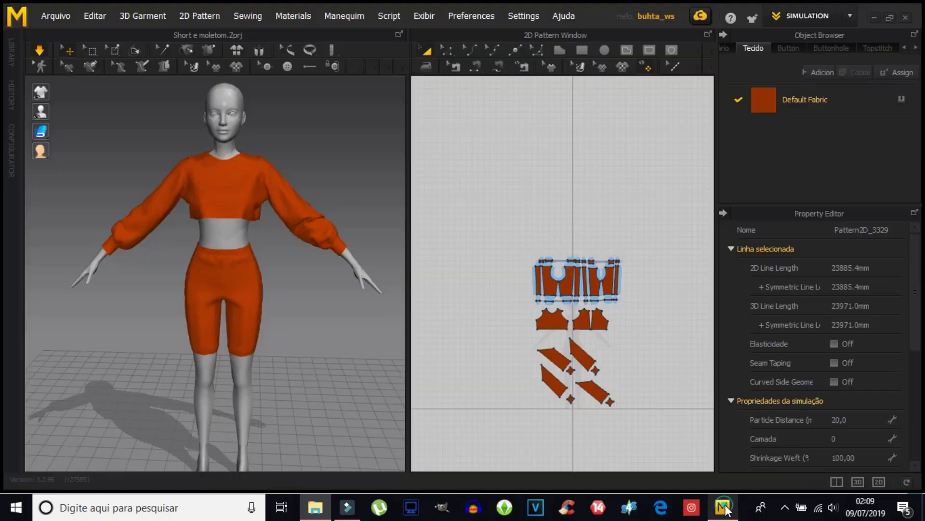
pyautogui.scroll(1, 288, 264)
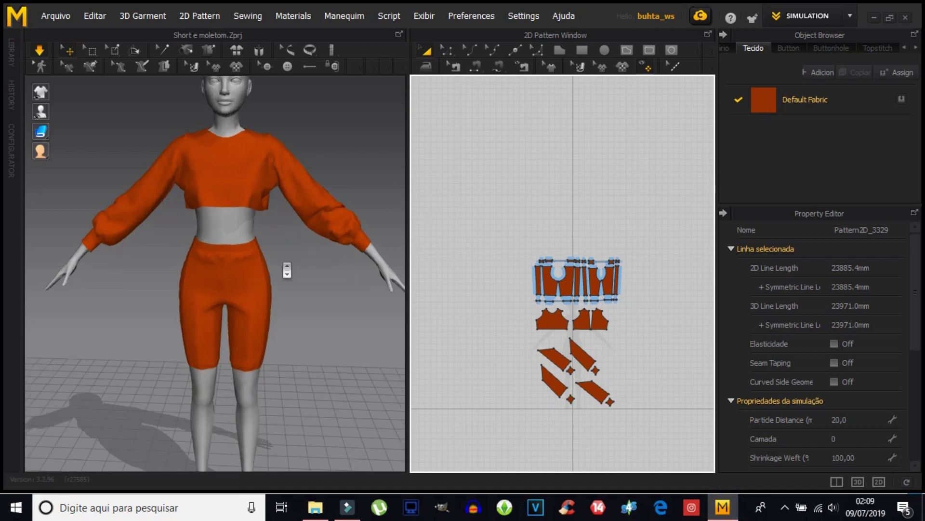
pyautogui.scroll(1, 287, 269)
pyautogui.moveTo(258, 275)
pyautogui.mouseDown(button='right')
pyautogui.moveTo(186, 277)
pyautogui.moveTo(217, 299)
pyautogui.mouseUp(button='right')
pyautogui.moveTo(336, 305)
pyautogui.mouseDown(button='right')
pyautogui.moveTo(346, 286)
pyautogui.moveTo(378, 289)
pyautogui.moveTo(173, 320)
pyautogui.moveTo(305, 275)
pyautogui.moveTo(37, 269)
pyautogui.moveTo(124, 289)
pyautogui.moveTo(268, 275)
pyautogui.moveTo(186, 285)
pyautogui.moveTo(330, 285)
pyautogui.moveTo(239, 306)
pyautogui.moveTo(310, 307)
pyautogui.mouseUp(button='right')
pyautogui.moveTo(215, 279)
pyautogui.mouseDown(button='right')
pyautogui.moveTo(304, 258)
pyautogui.moveTo(248, 310)
pyautogui.moveTo(121, 268)
pyautogui.moveTo(306, 265)
pyautogui.moveTo(123, 255)
pyautogui.moveTo(320, 279)
pyautogui.moveTo(145, 274)
pyautogui.moveTo(320, 248)
pyautogui.moveTo(234, 292)
pyautogui.moveTo(144, 306)
pyautogui.moveTo(141, 331)
pyautogui.moveTo(240, 314)
pyautogui.moveTo(267, 291)
pyautogui.mouseUp(button='right')
pyautogui.moveTo(345, 259)
pyautogui.mouseDown(button='right')
pyautogui.moveTo(247, 256)
pyautogui.moveTo(176, 270)
pyautogui.mouseUp(button='right')
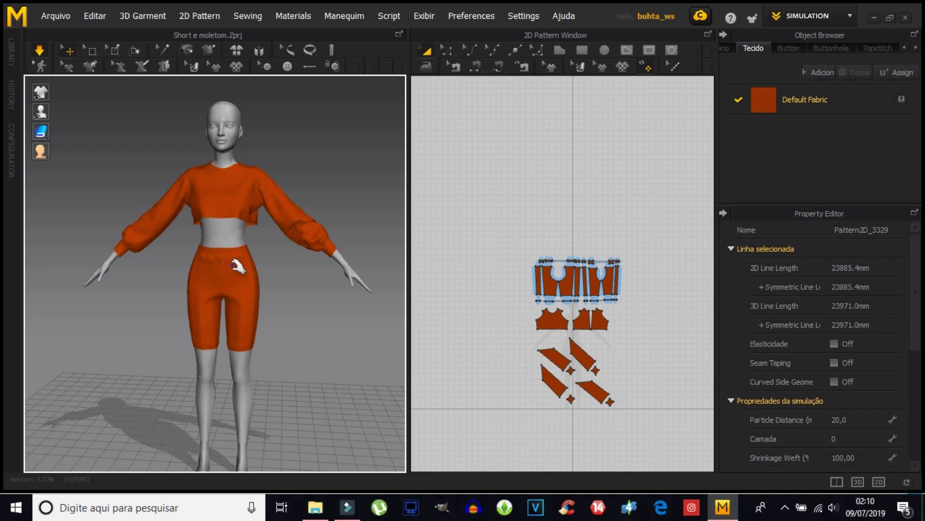
pyautogui.scroll(2, 271, 324)
pyautogui.scroll(-4, 271, 321)
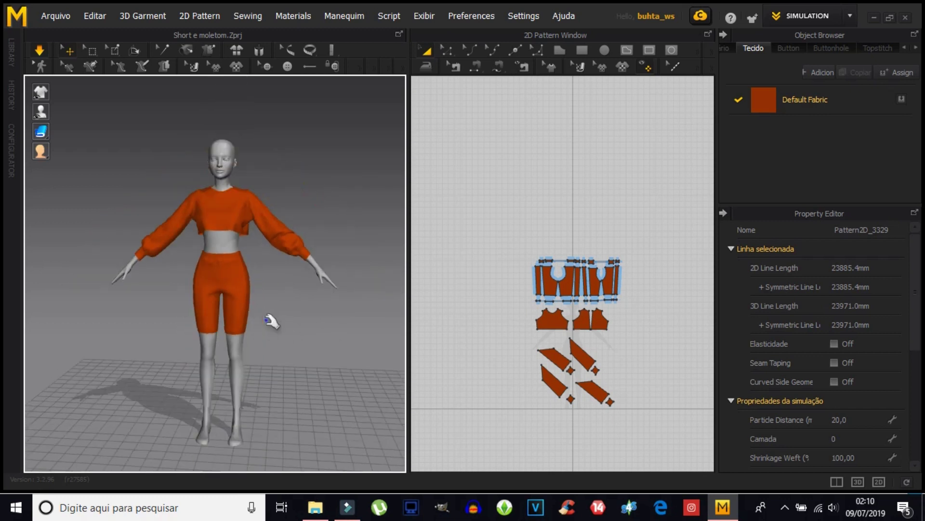
pyautogui.moveTo(238, 355)
pyautogui.mouseDown(button='right')
pyautogui.moveTo(275, 357)
pyautogui.moveTo(262, 365)
pyautogui.moveTo(182, 321)
pyautogui.moveTo(156, 335)
pyautogui.moveTo(221, 335)
pyautogui.moveTo(145, 337)
pyautogui.moveTo(212, 330)
pyautogui.moveTo(75, 322)
pyautogui.moveTo(277, 347)
pyautogui.moveTo(258, 365)
pyautogui.moveTo(280, 361)
pyautogui.moveTo(256, 331)
pyautogui.moveTo(79, 331)
pyautogui.moveTo(97, 321)
pyautogui.mouseUp(button='right')
pyautogui.scroll(-3, 282, 362)
pyautogui.scroll(2, 282, 361)
pyautogui.scroll(1, 302, 347)
pyautogui.scroll(2, 271, 330)
pyautogui.scroll(2, 270, 331)
pyautogui.scroll(-2, 272, 331)
pyautogui.scroll(2, 178, 311)
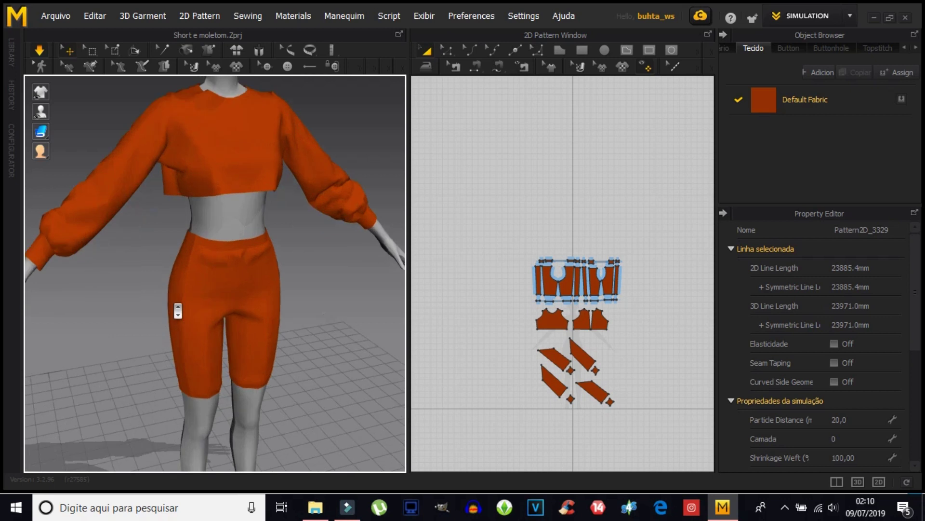
pyautogui.scroll(-3, 177, 310)
# Change the Default Fabric colour from orange to white.
pyautogui.click(771, 107)
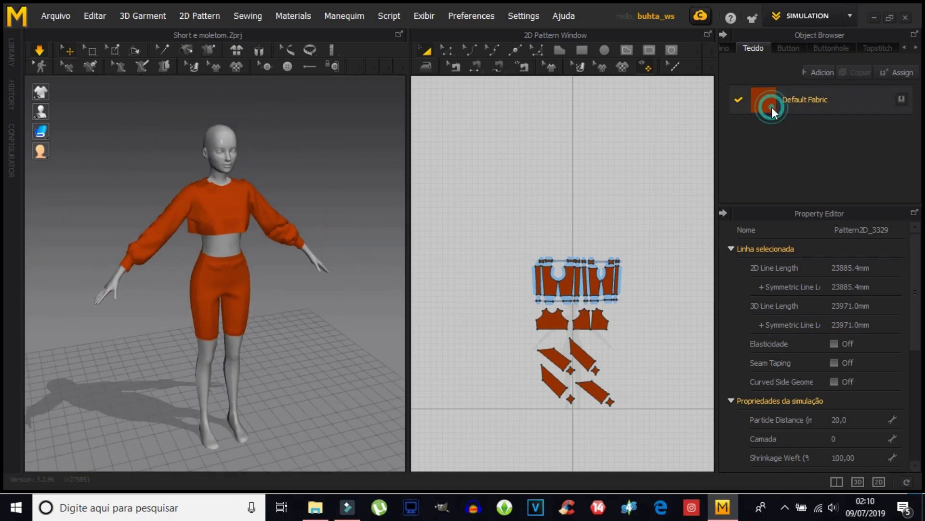
pyautogui.click(895, 350)
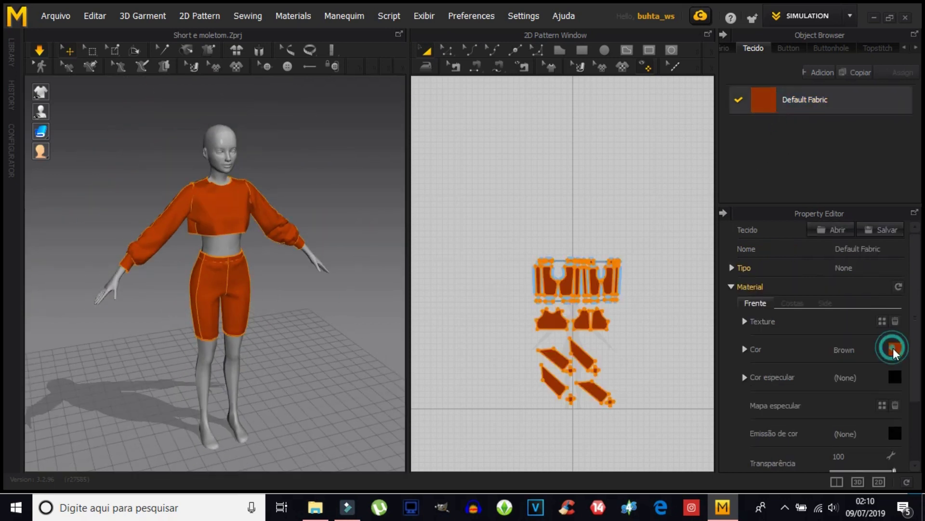
pyautogui.click(501, 315)
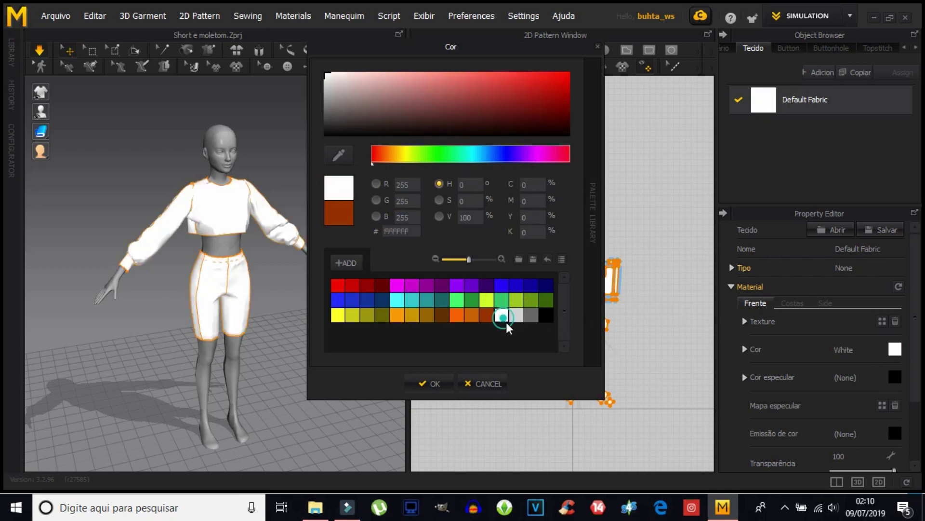
pyautogui.click(516, 316)
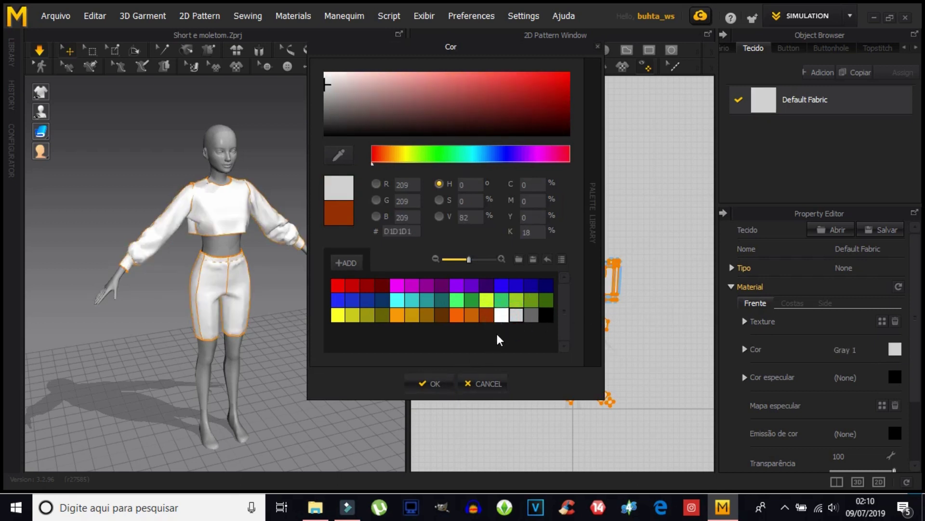
pyautogui.click(502, 318)
pyautogui.click(429, 383)
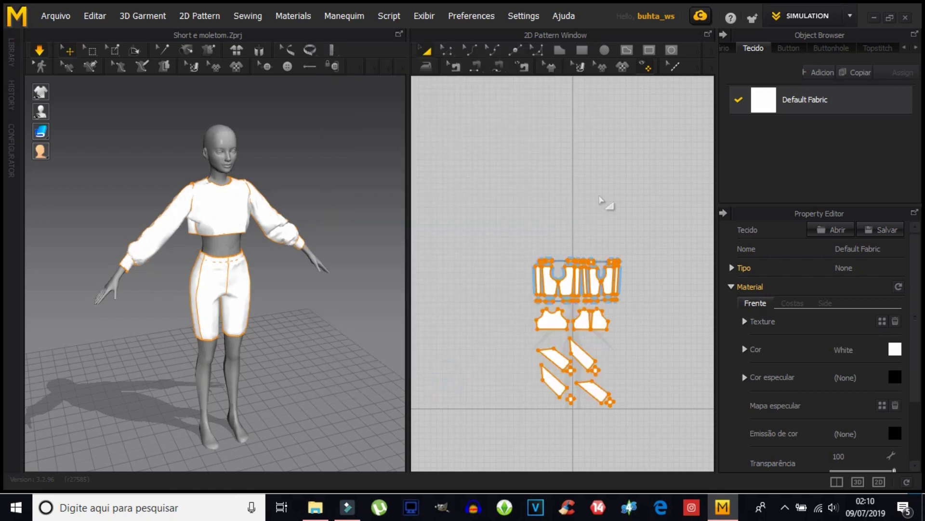
# Re-save the project with the white fabric.
pyautogui.click(54, 16)
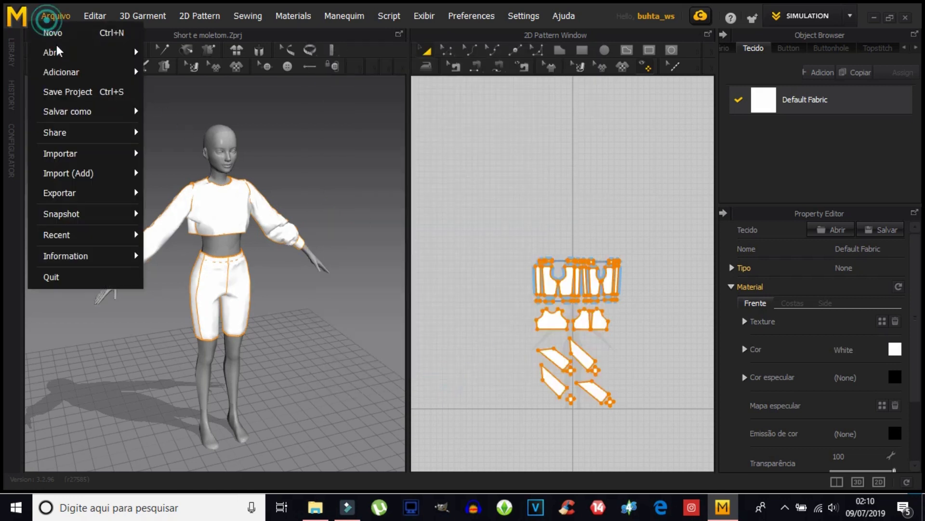
pyautogui.click(70, 92)
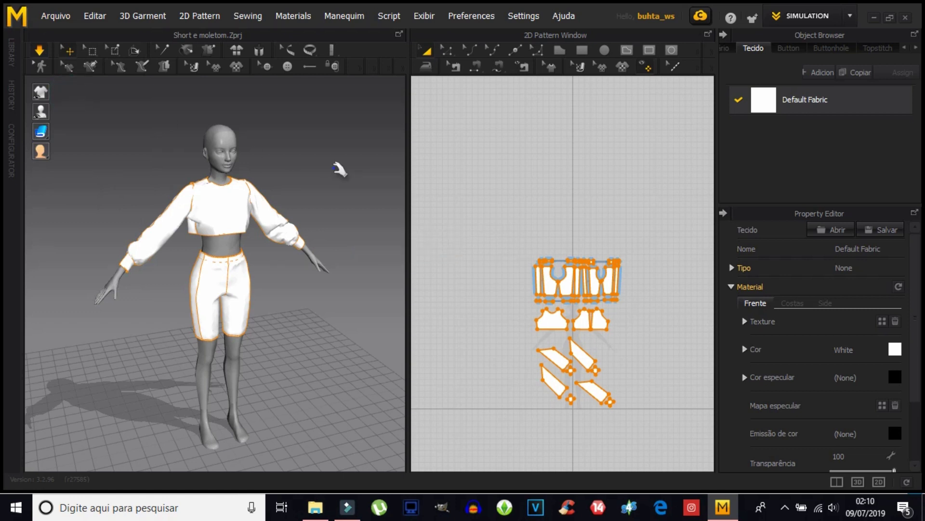
pyautogui.click(50, 17)
pyautogui.moveTo(68, 173)
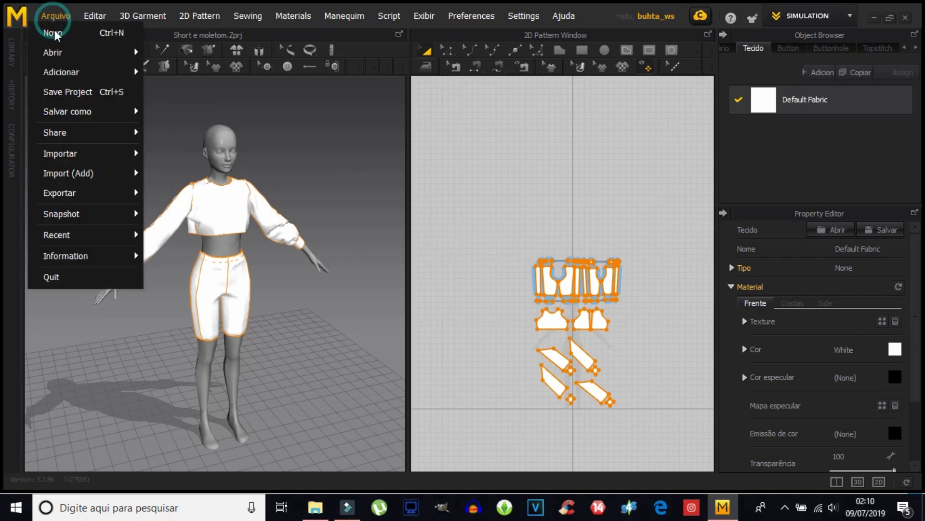
# Re-export the white outfit as a Thin OBJ, overwriting 'short e moletom'.
pyautogui.click(160, 211)
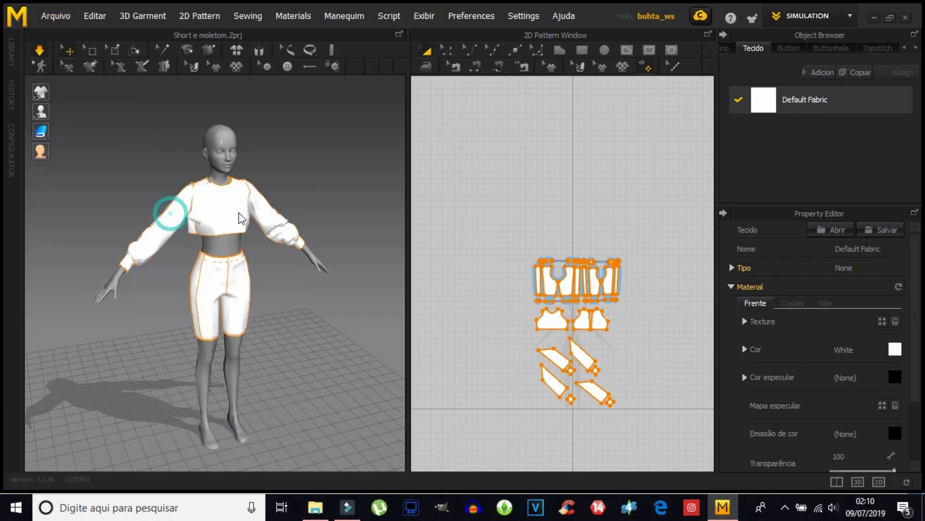
pyautogui.click(163, 118)
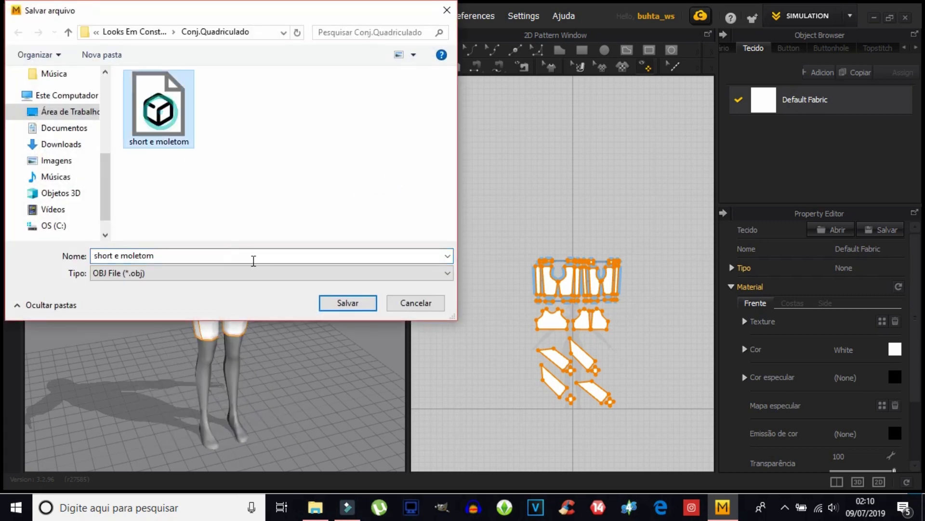
pyautogui.click(335, 302)
pyautogui.click(502, 257)
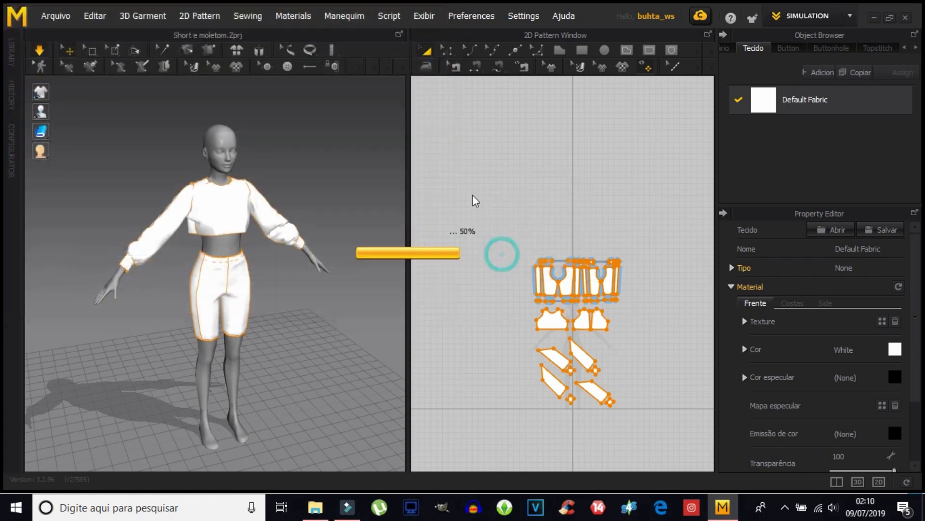
pyautogui.click(407, 214)
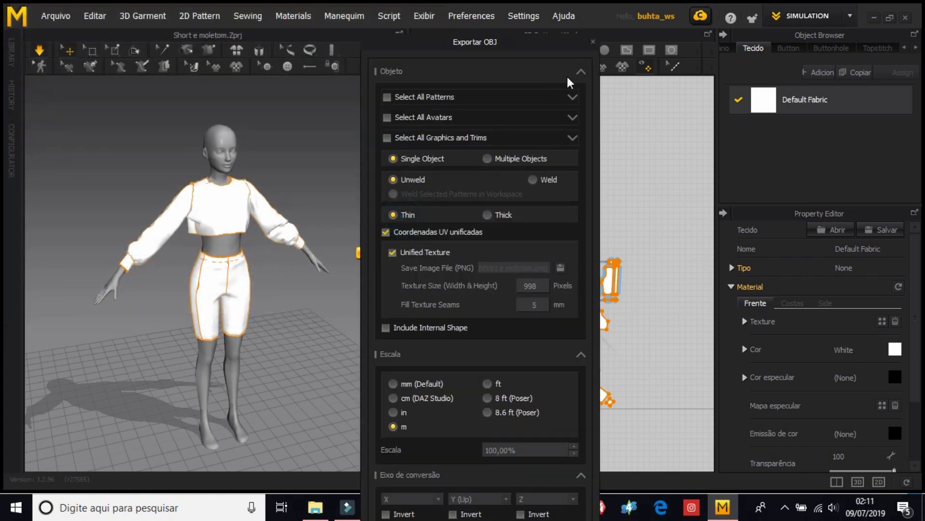
pyautogui.click(581, 72)
pyautogui.click(470, 370)
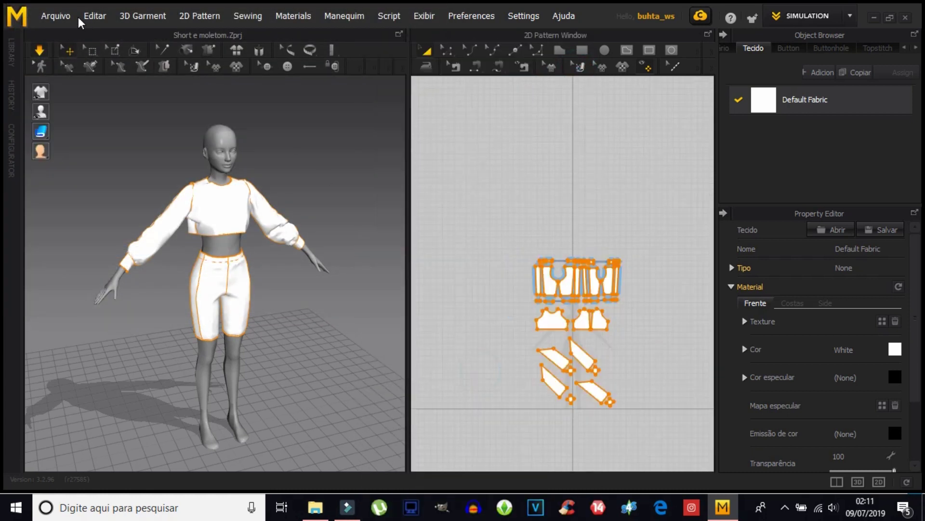
# Overwrite the 'short' snapshot with the white 3D view and close Marvelous Designer.
pyautogui.click(54, 18)
pyautogui.moveTo(59, 193)
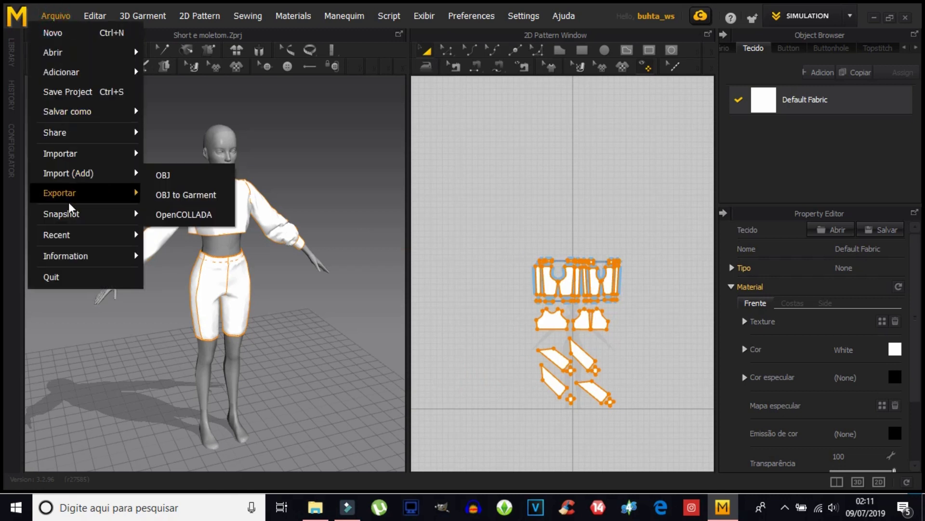
pyautogui.click(165, 219)
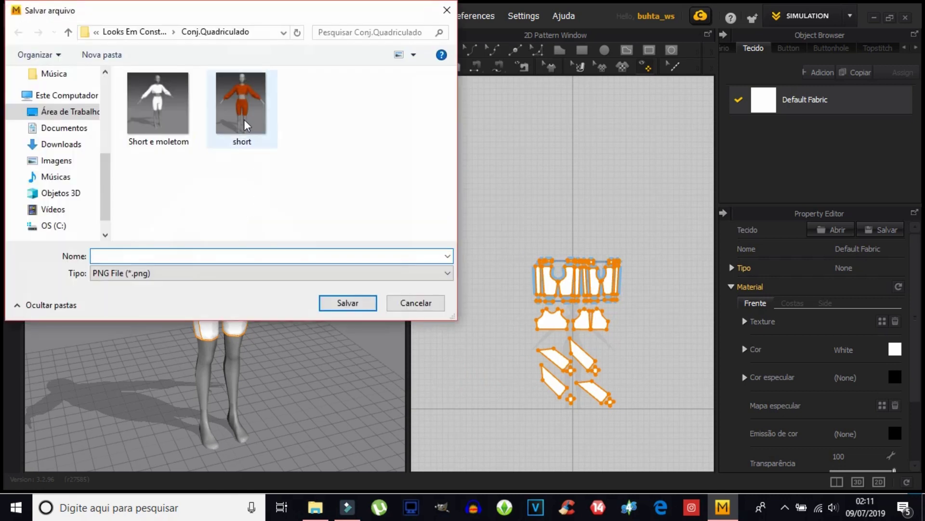
pyautogui.click(241, 124)
pyautogui.click(331, 301)
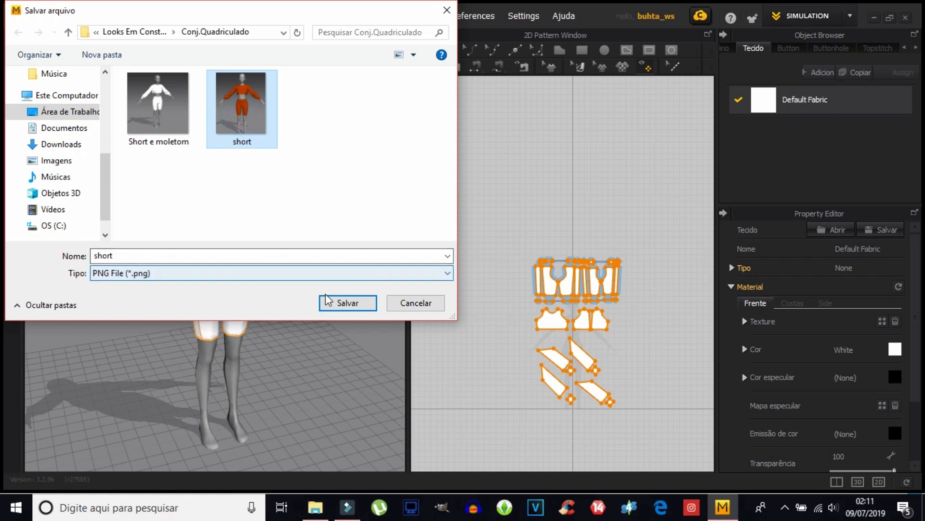
pyautogui.click(487, 254)
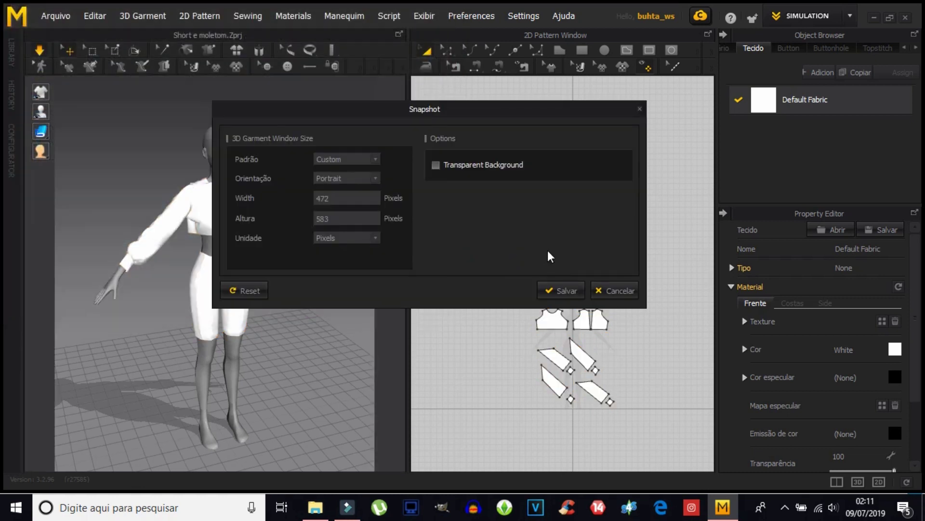
pyautogui.click(559, 291)
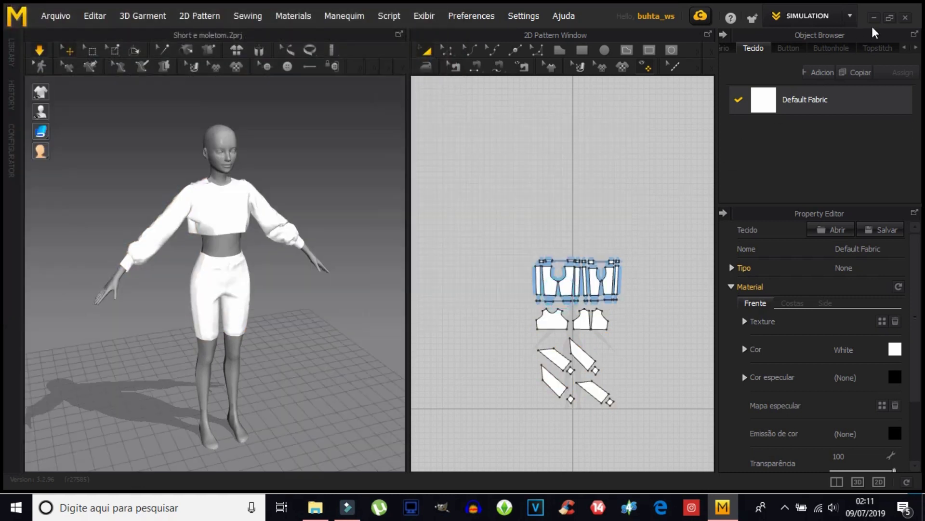
pyautogui.click(906, 19)
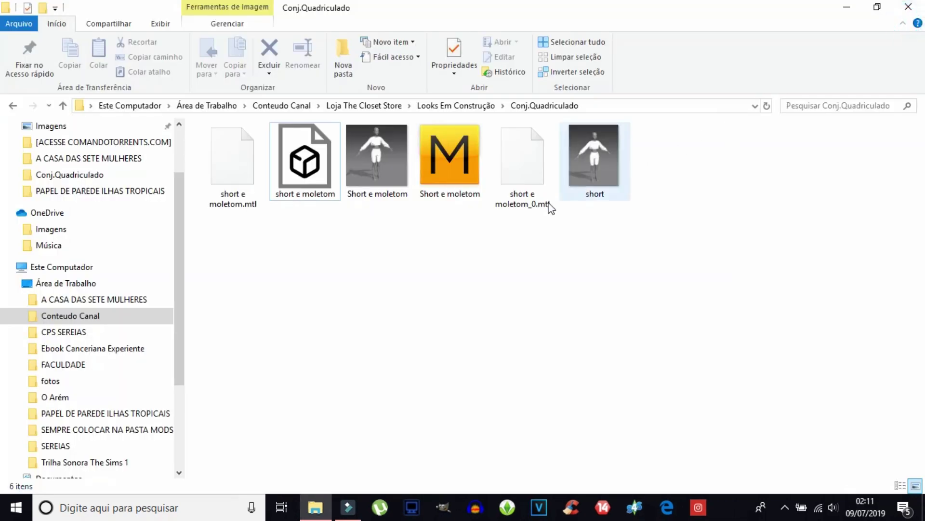